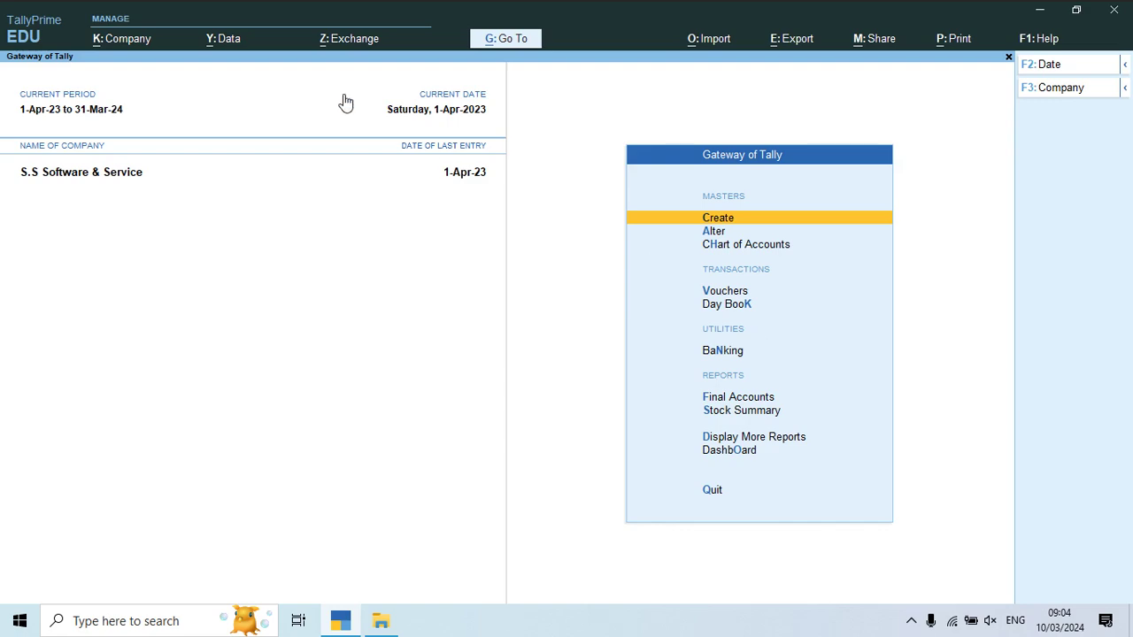
Open the blank company creation form and leave it without creating a company
{"action": "left_click", "coordinate": [122, 39]}
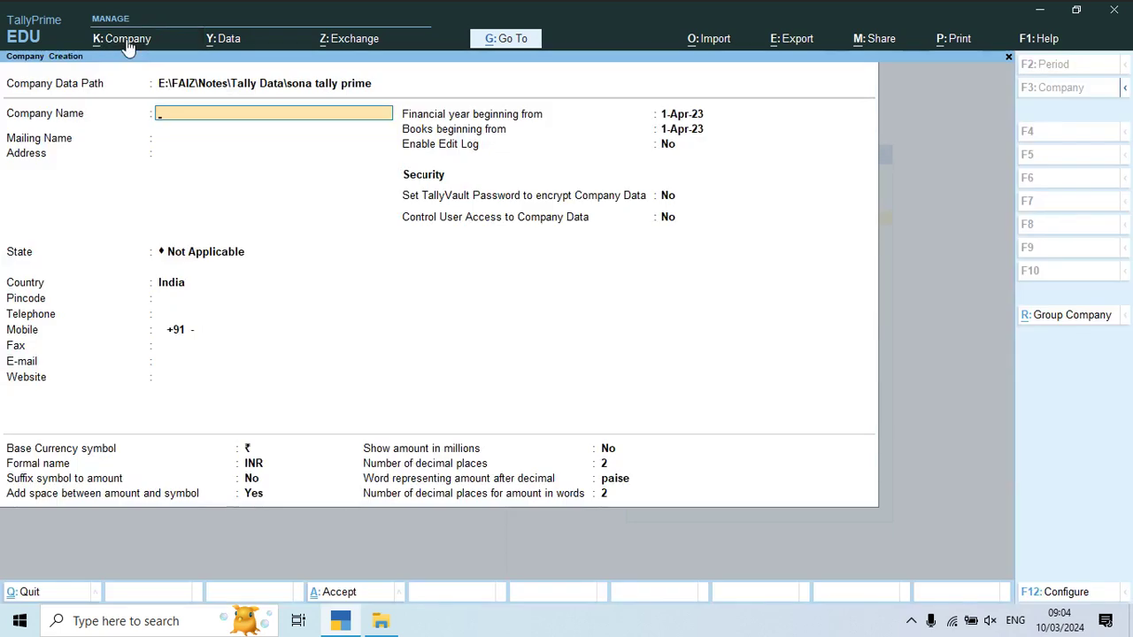
{"action": "key", "text": "Escape"}
{"action": "key", "text": "y"}
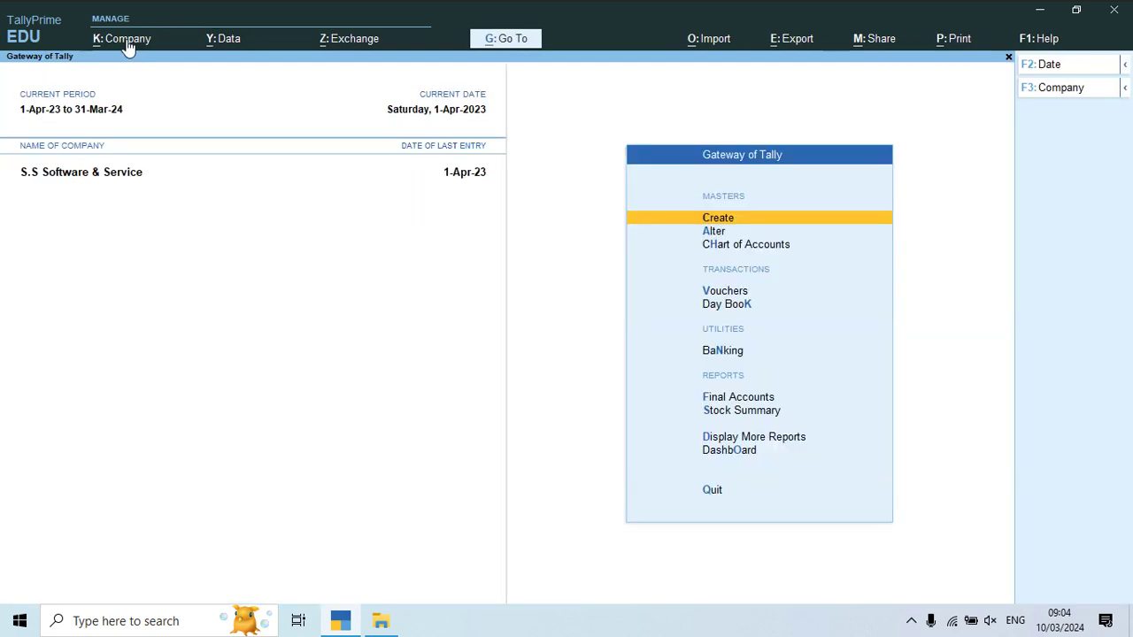
Open the alteration form for S.S Software & Service and go through its company name and mailing name to the address
{"action": "key", "text": "alt+k"}
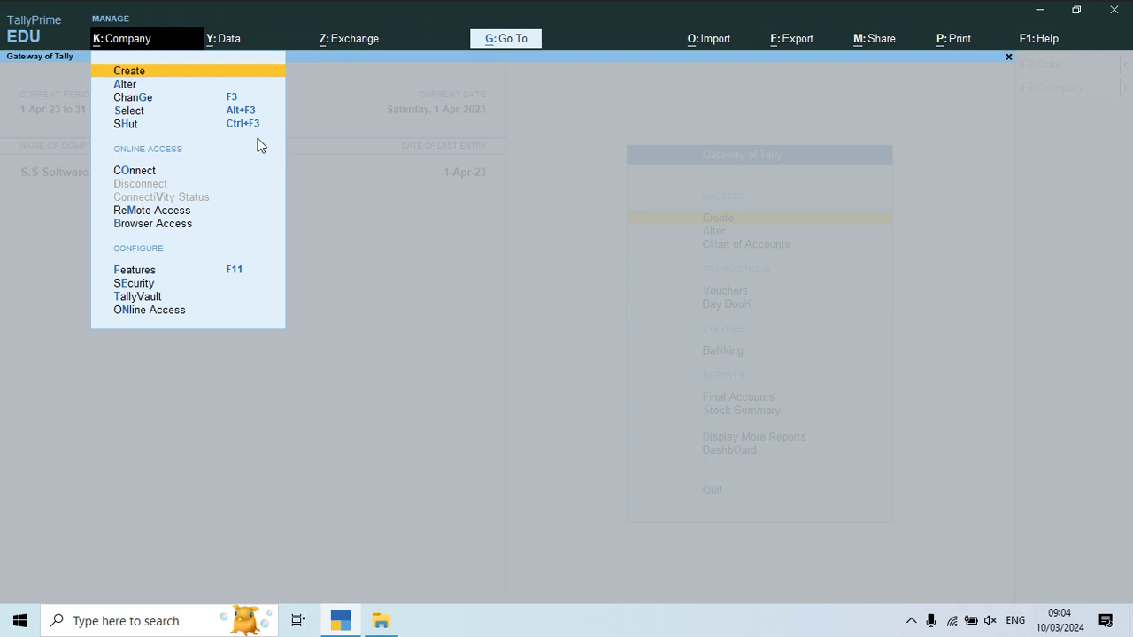
{"action": "key", "text": "Down"}
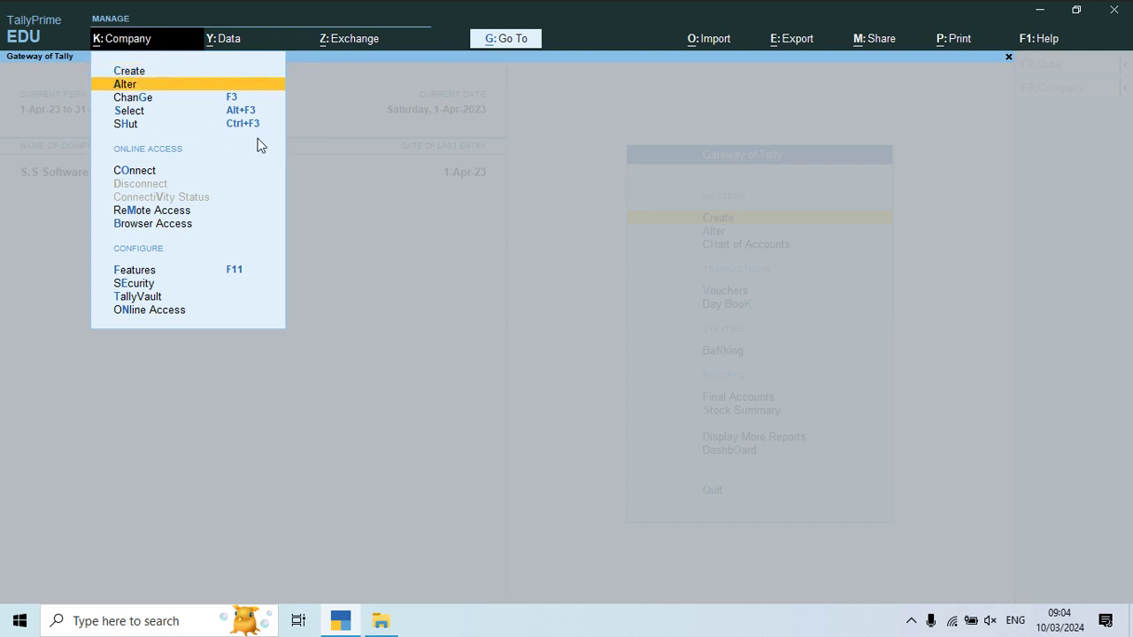
{"action": "key", "text": "Return"}
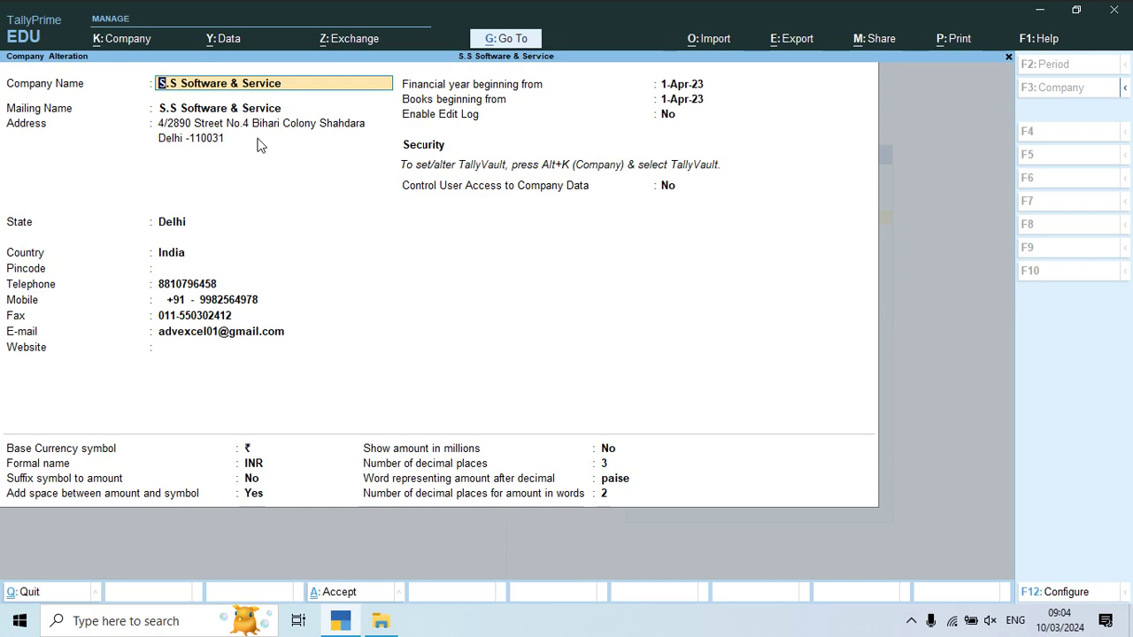
{"action": "key", "text": "Return"}
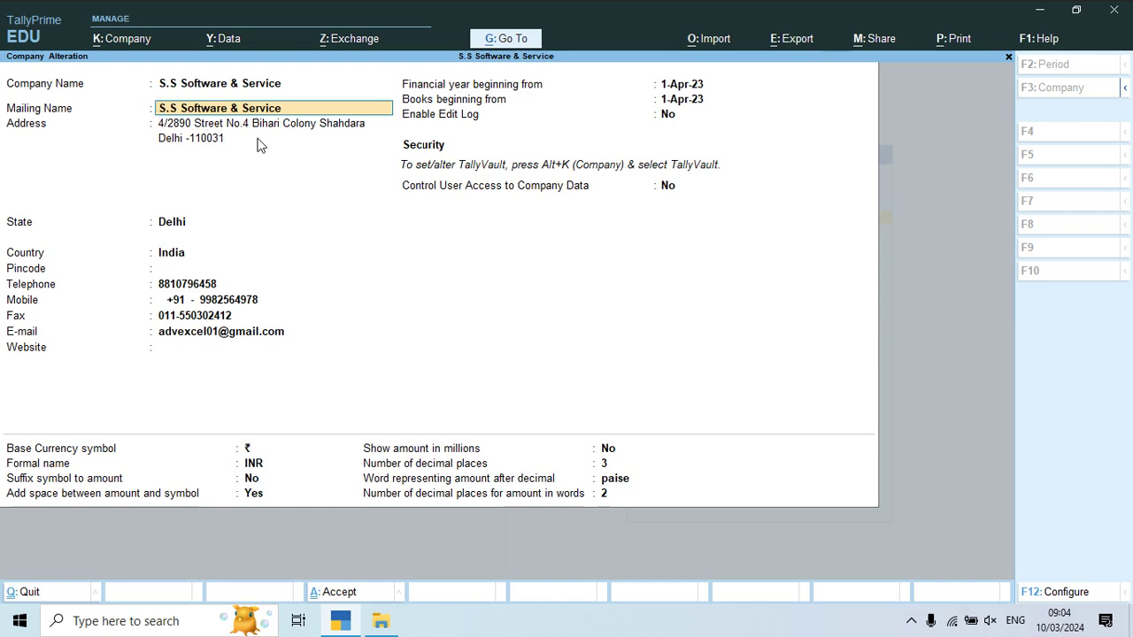
{"action": "key", "text": "Return"}
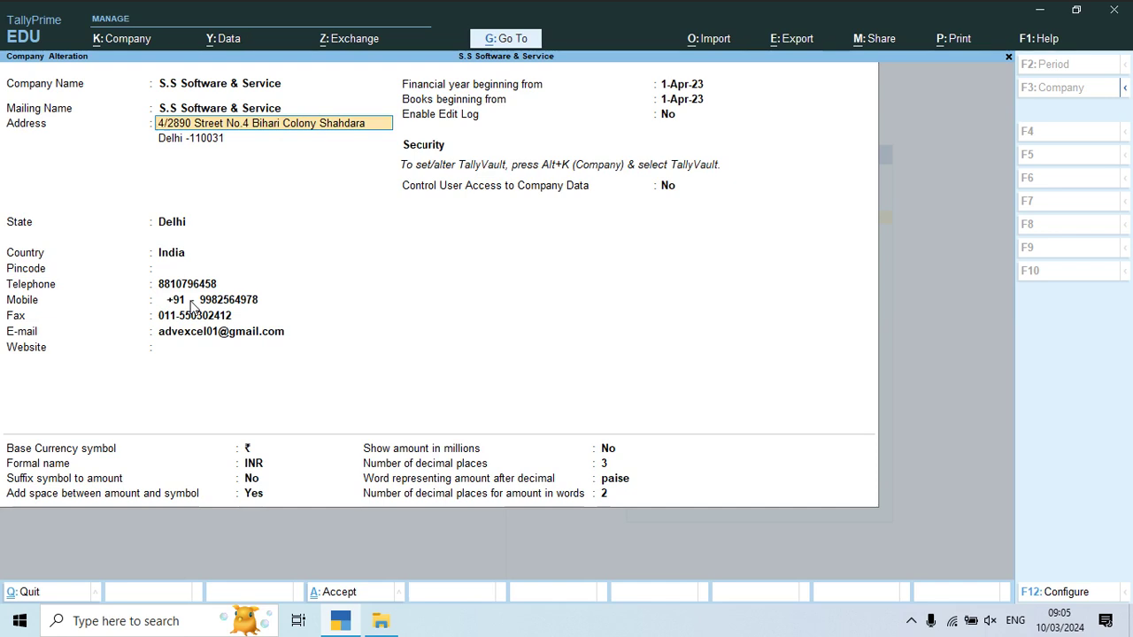
Request deletion of the company from its alteration form, decline it, and quit the form without saving
{"action": "key", "text": "alt"}
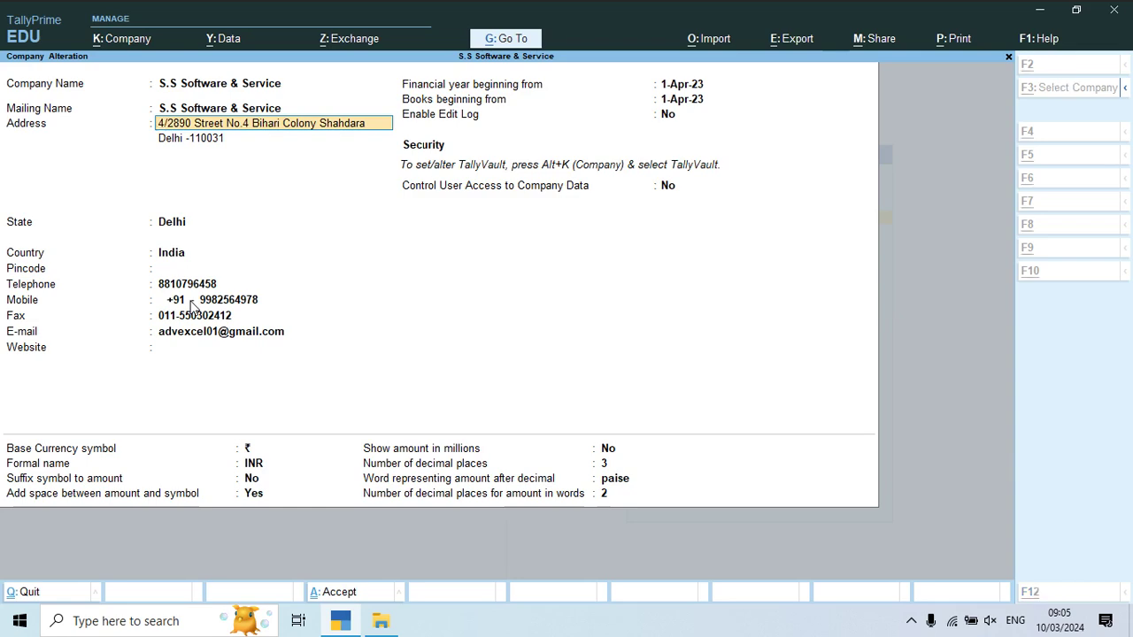
{"action": "key", "text": "alt+k"}
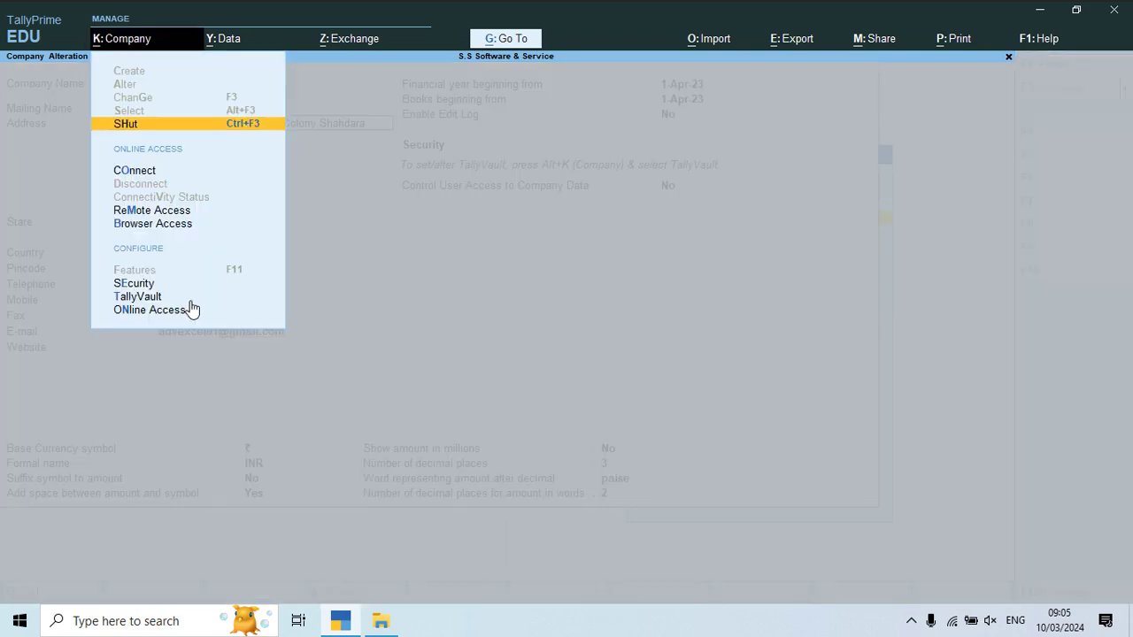
{"action": "key", "text": "Escape"}
{"action": "key", "text": "alt+d"}
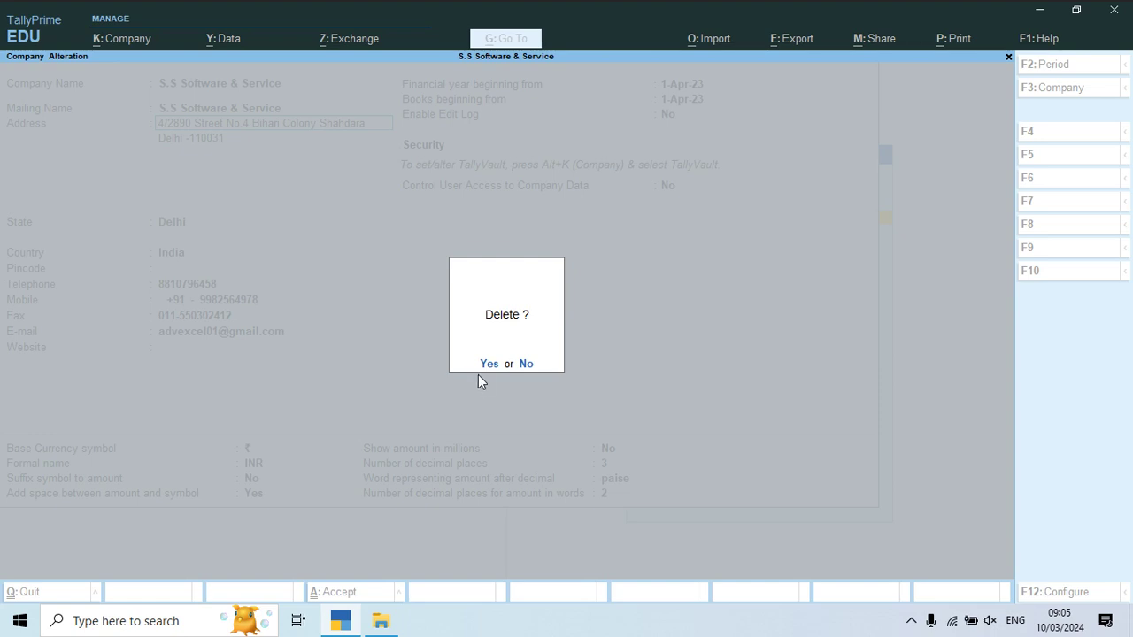
{"action": "key", "text": "Escape"}
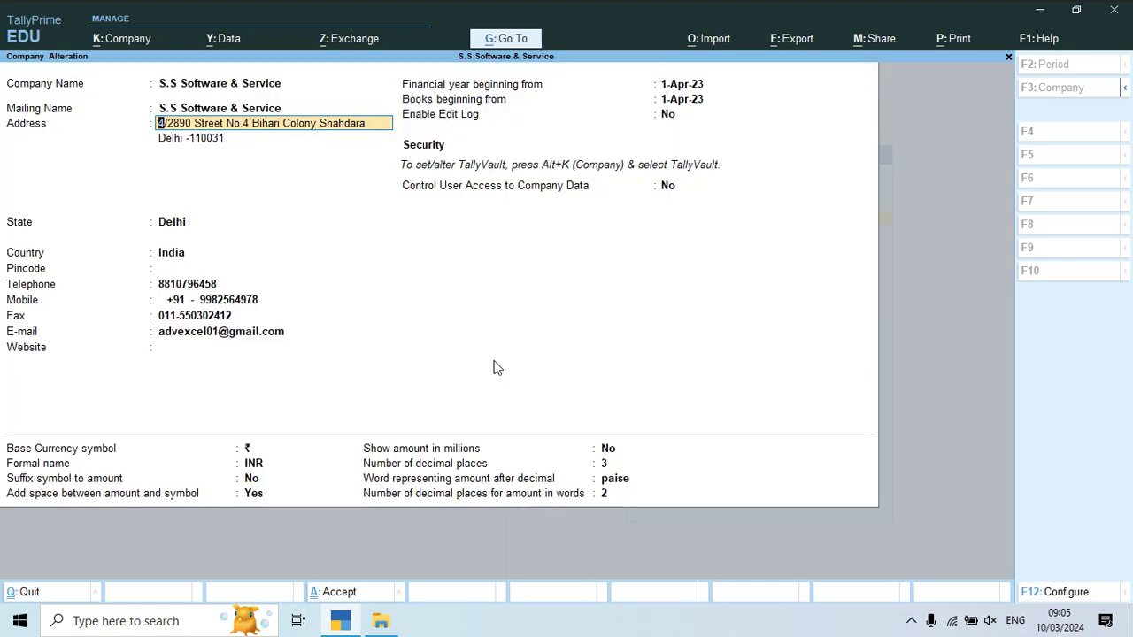
{"action": "key", "text": "Escape"}
{"action": "key", "text": "Escape"}
{"action": "key", "text": "y"}
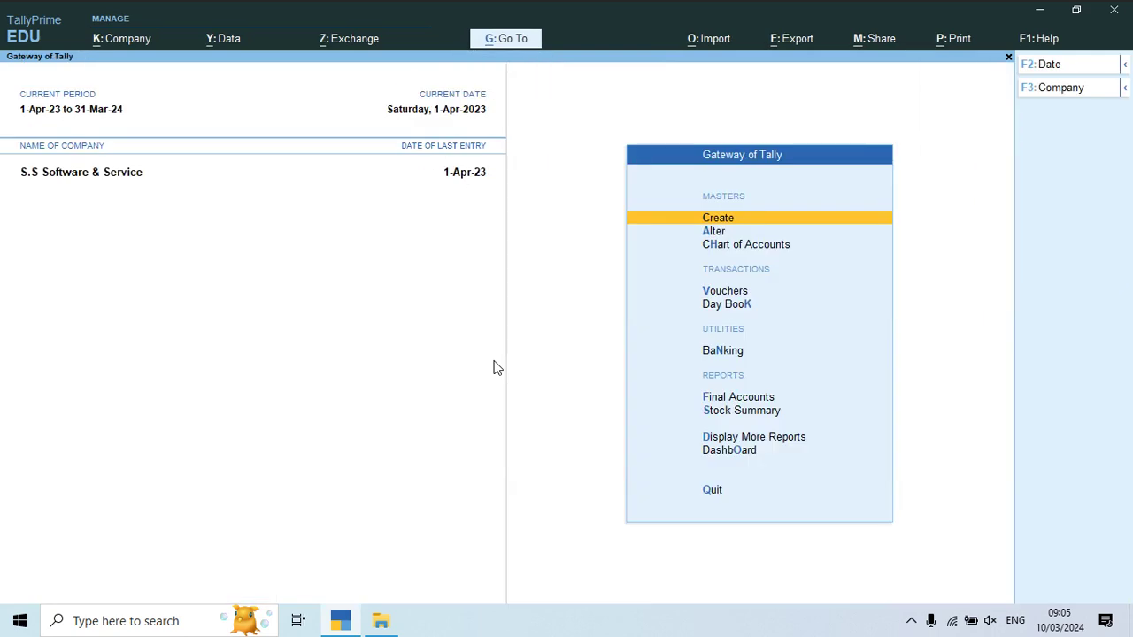
Shut the S.S Software & Service company and load it again by finding "SS" in the company list
{"action": "left_click", "coordinate": [137, 40]}
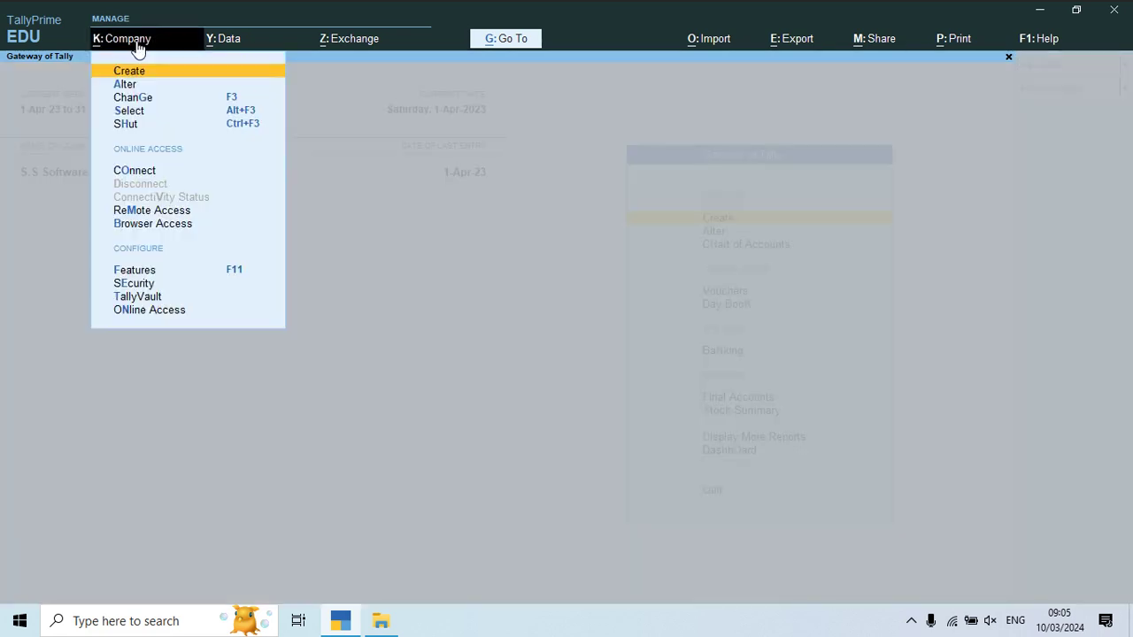
{"action": "key", "text": "Down"}
{"action": "key", "text": "Down"}
{"action": "key", "text": "Down"}
{"action": "key", "text": "Down"}
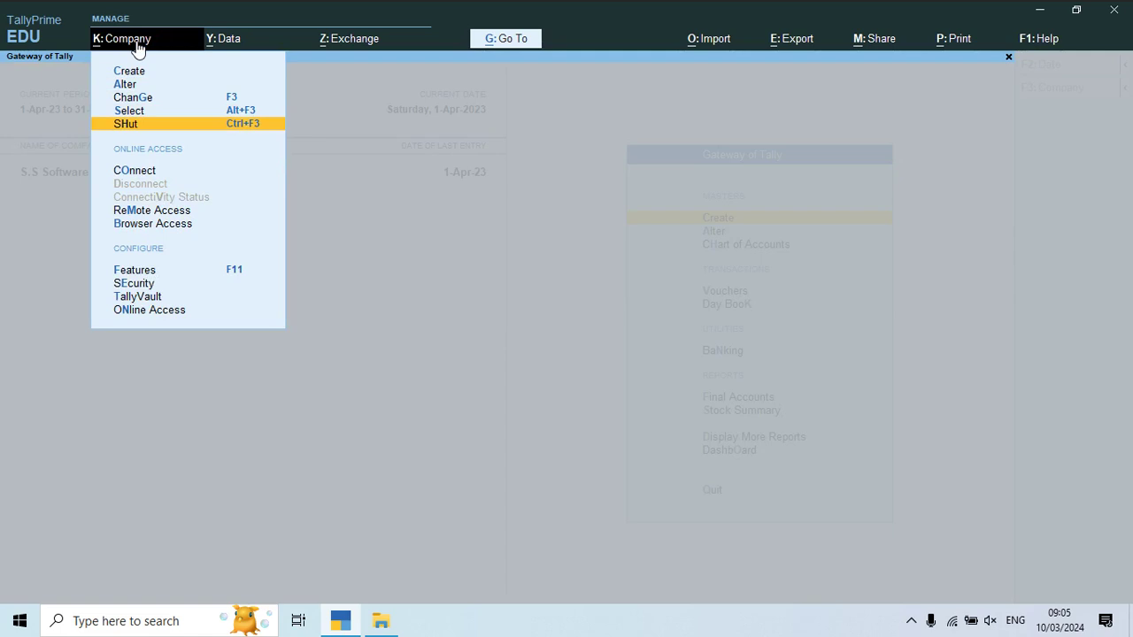
{"action": "key", "text": "Return"}
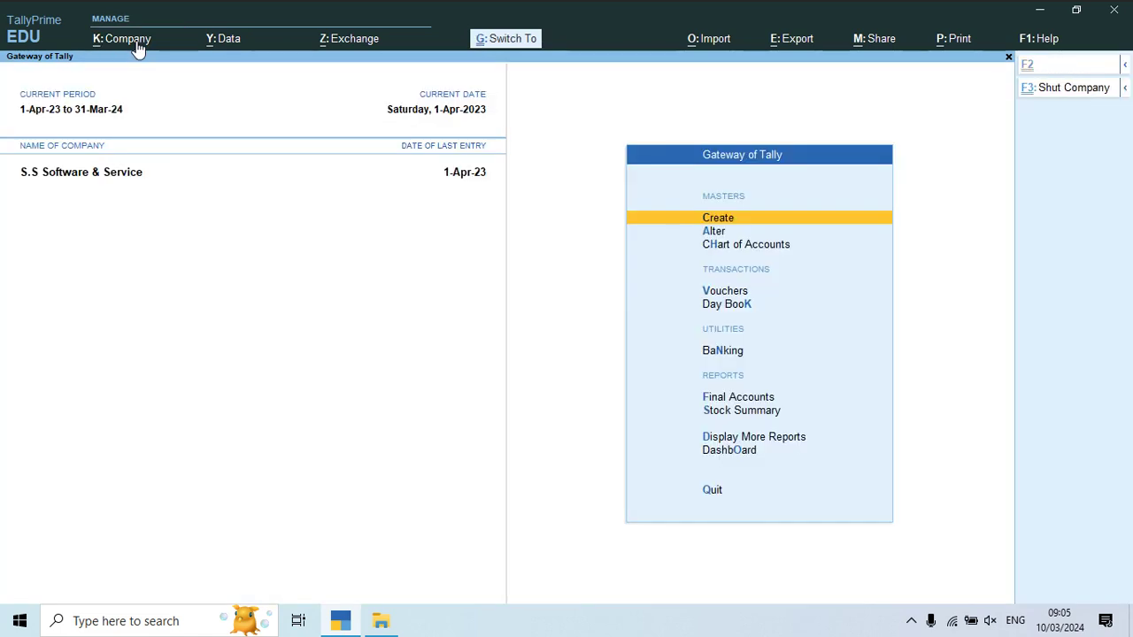
{"action": "key", "text": "alt+F3"}
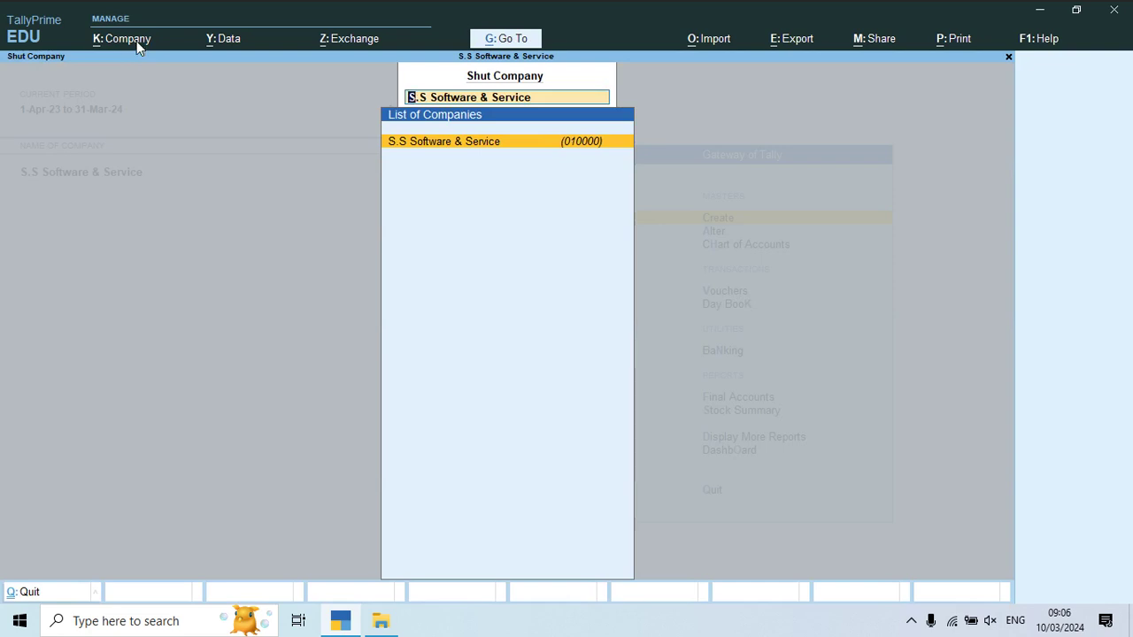
{"action": "key", "text": "Return"}
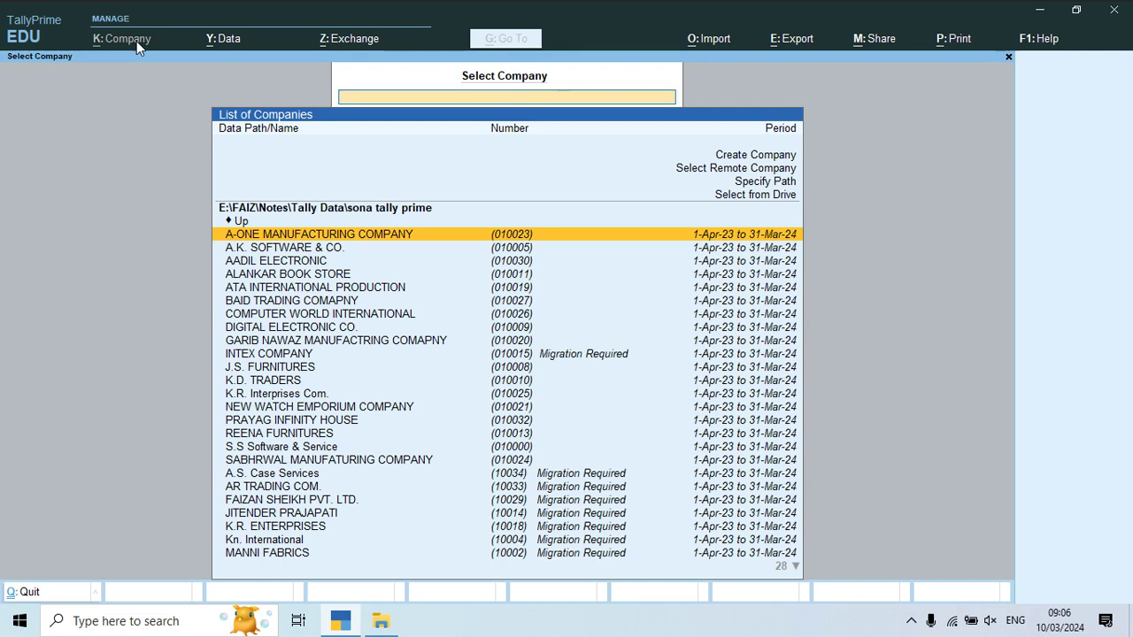
{"action": "type", "text": "SS"}
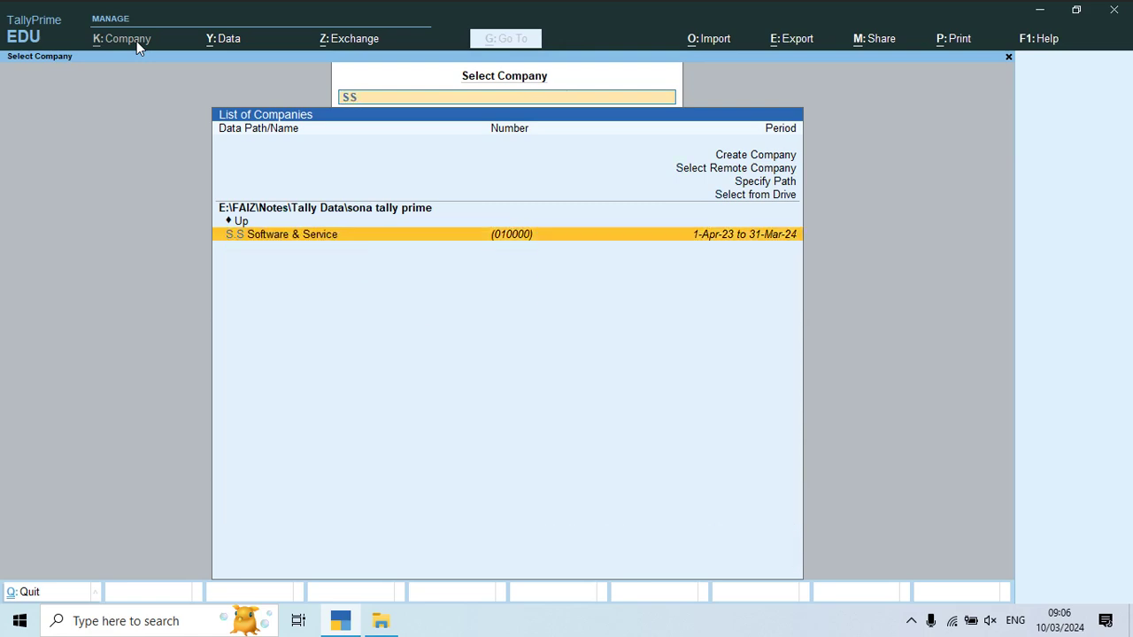
{"action": "key", "text": "Return"}
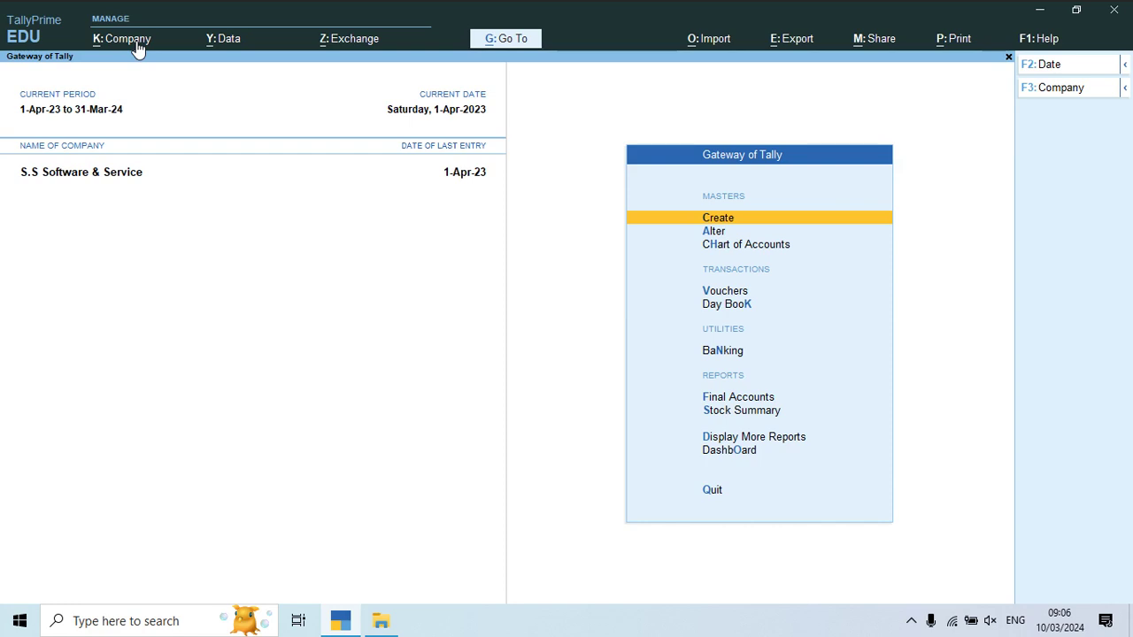
View the Change Company options, open the company's alteration form from there, and close it without changes
{"action": "left_click", "coordinate": [137, 44]}
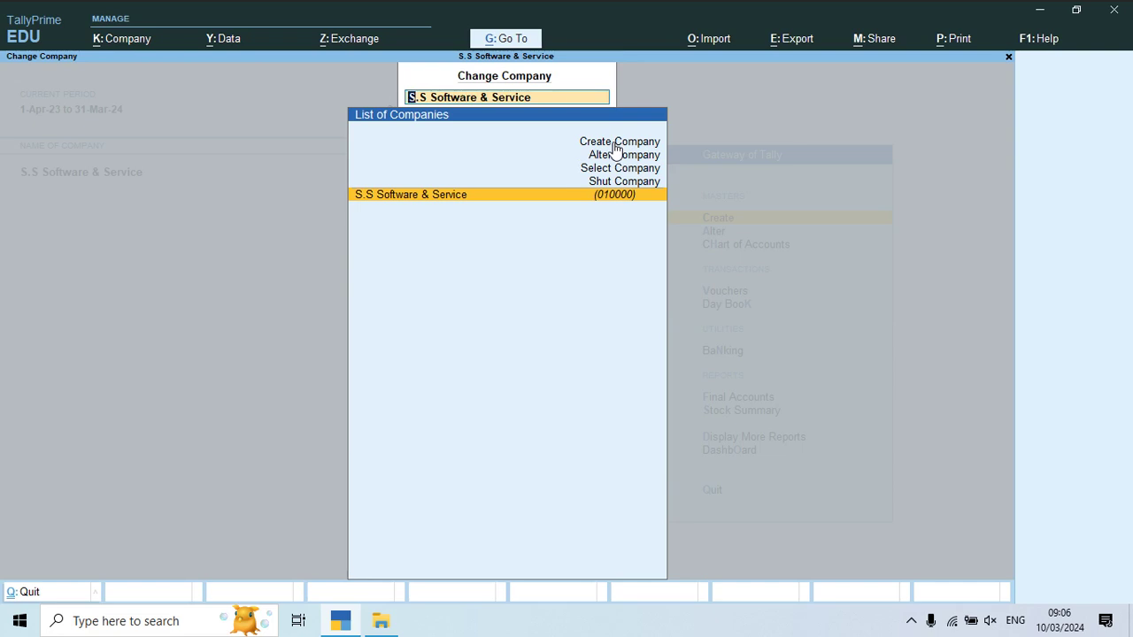
{"action": "key", "text": "Up"}
{"action": "key", "text": "Up"}
{"action": "key", "text": "Up"}
{"action": "key", "text": "Up"}
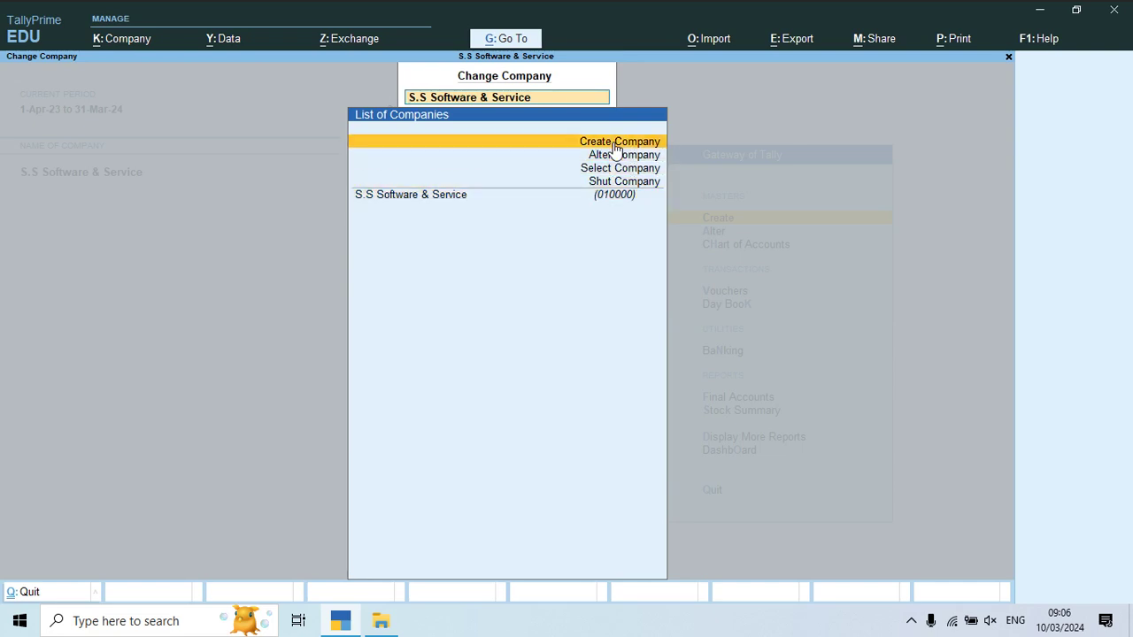
{"action": "key", "text": "Down"}
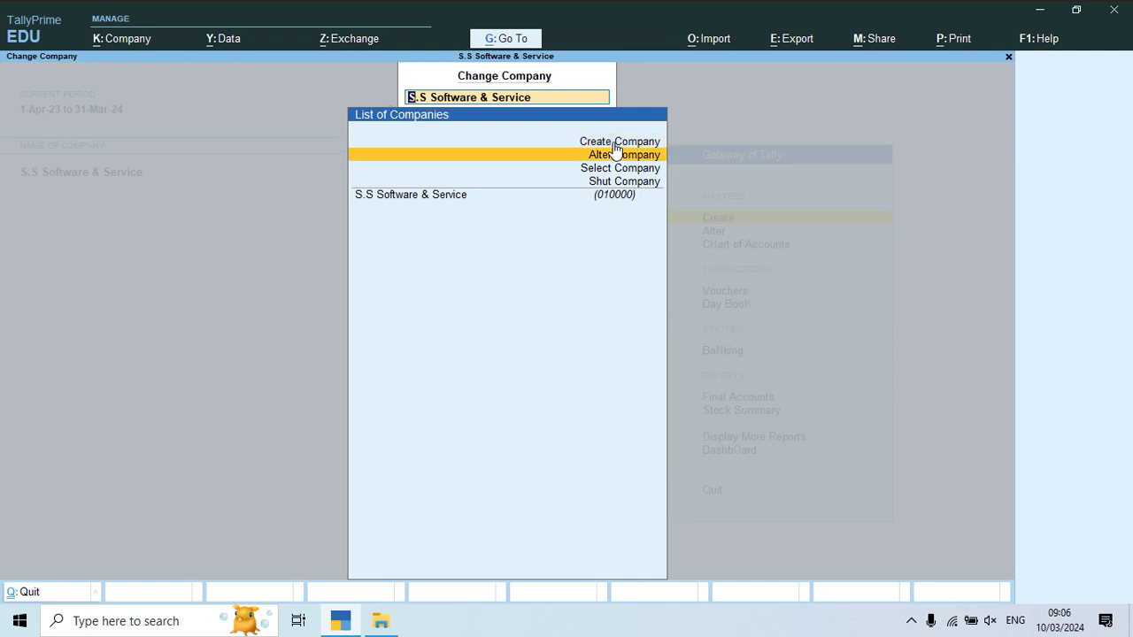
{"action": "key", "text": "Return"}
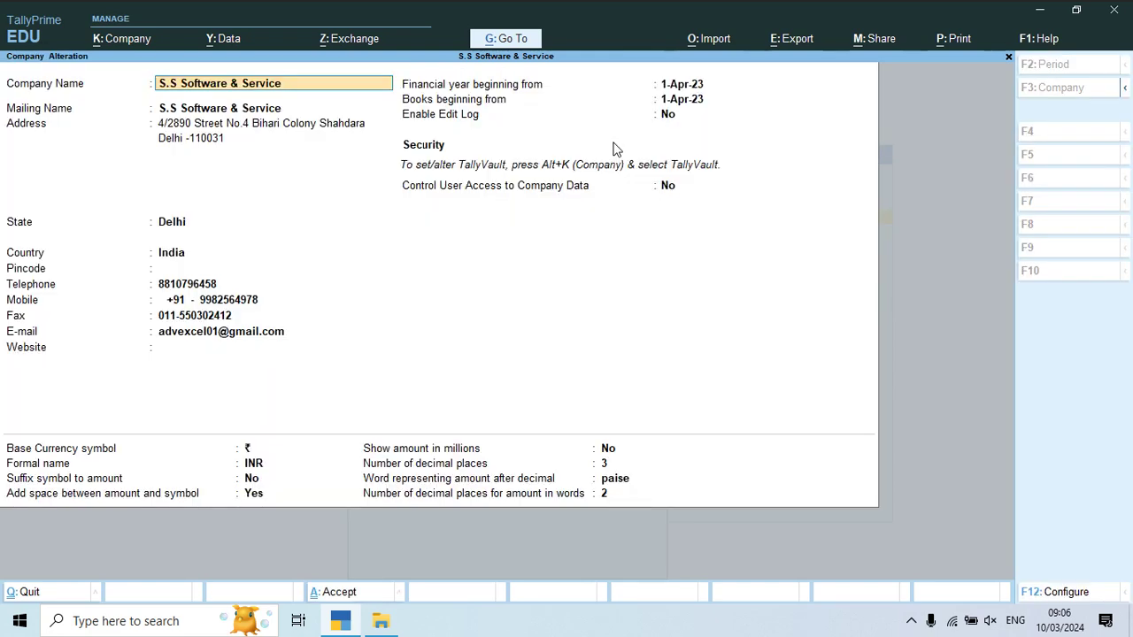
{"action": "key", "text": "Escape"}
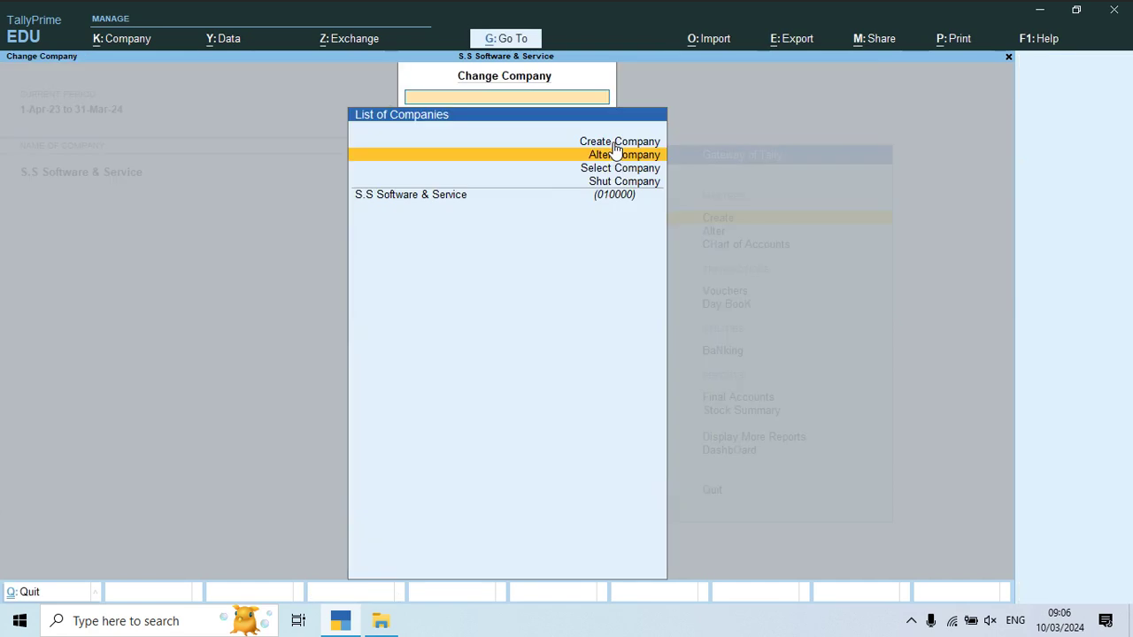
Load A.K. SOFTWARE & CO. as a second open company through the Select Company option
{"action": "key", "text": "Down"}
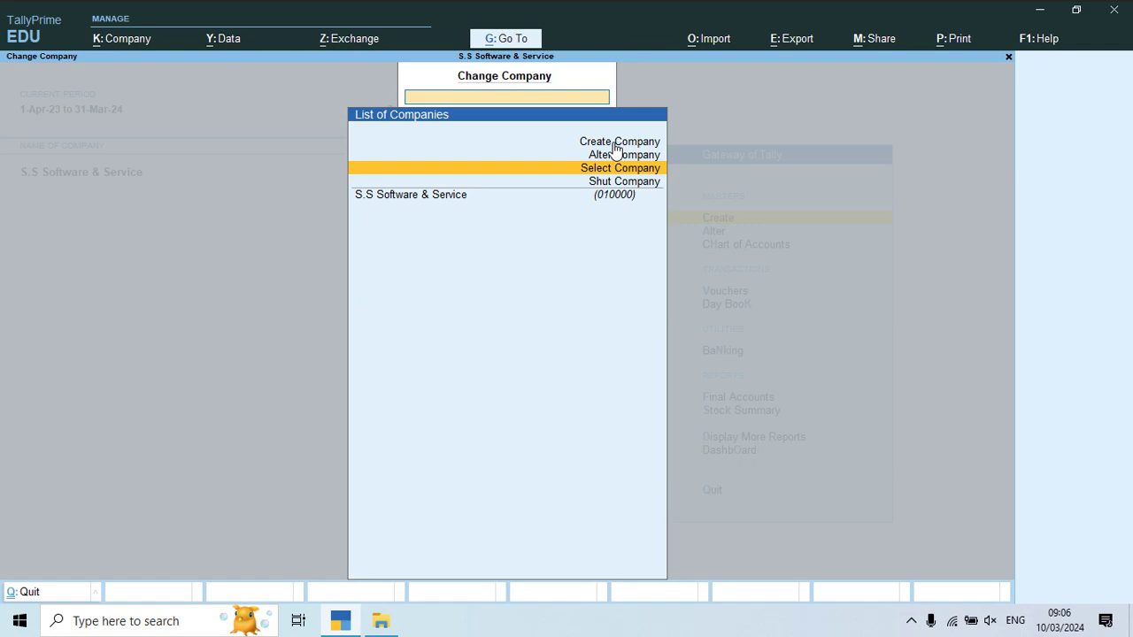
{"action": "left_click", "coordinate": [612, 142]}
{"action": "key", "text": "Return"}
{"action": "key", "text": "Down"}
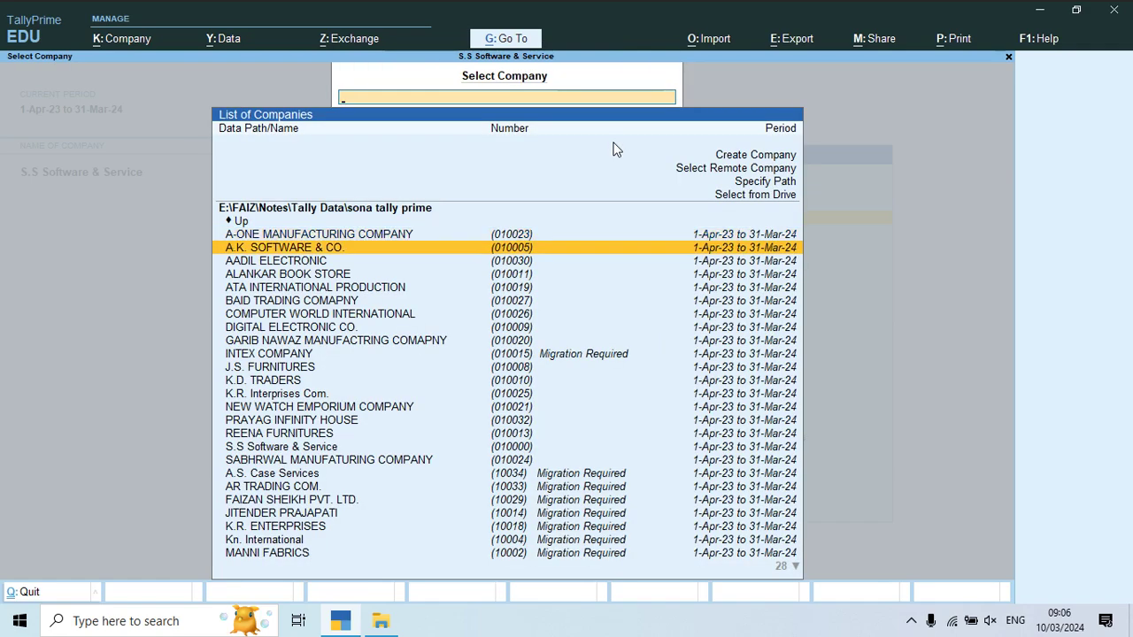
{"action": "key", "text": "Return"}
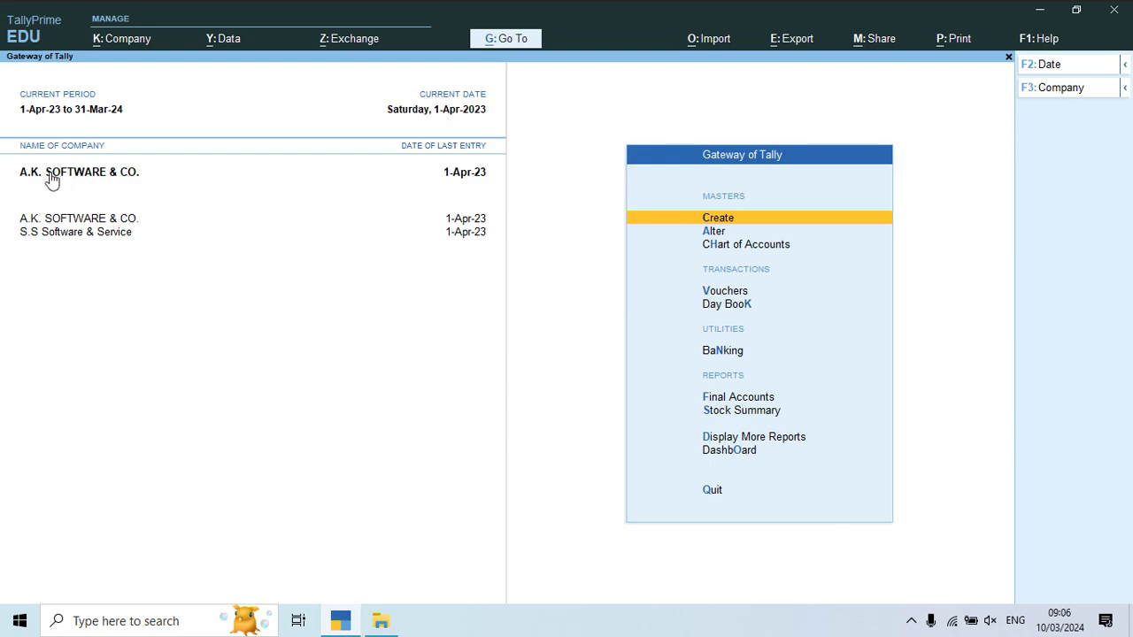
Switch the active company to S.S Software & Service, then to A.K. SOFTWARE & CO., and back to S.S Software & Service
{"action": "left_click", "coordinate": [79, 232]}
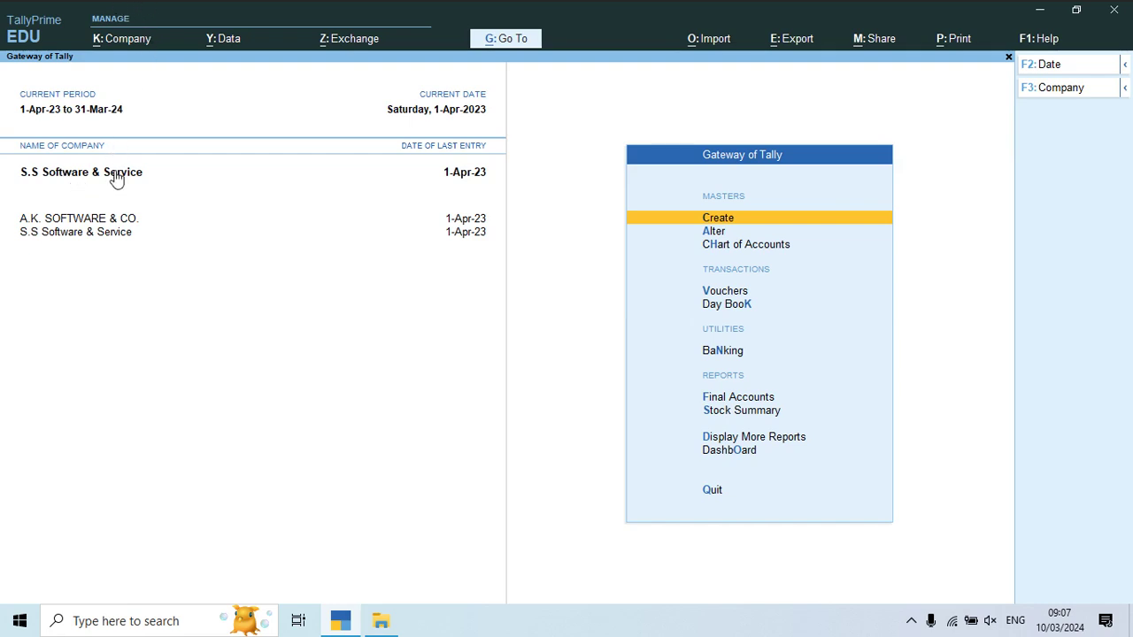
{"action": "left_click", "coordinate": [108, 221]}
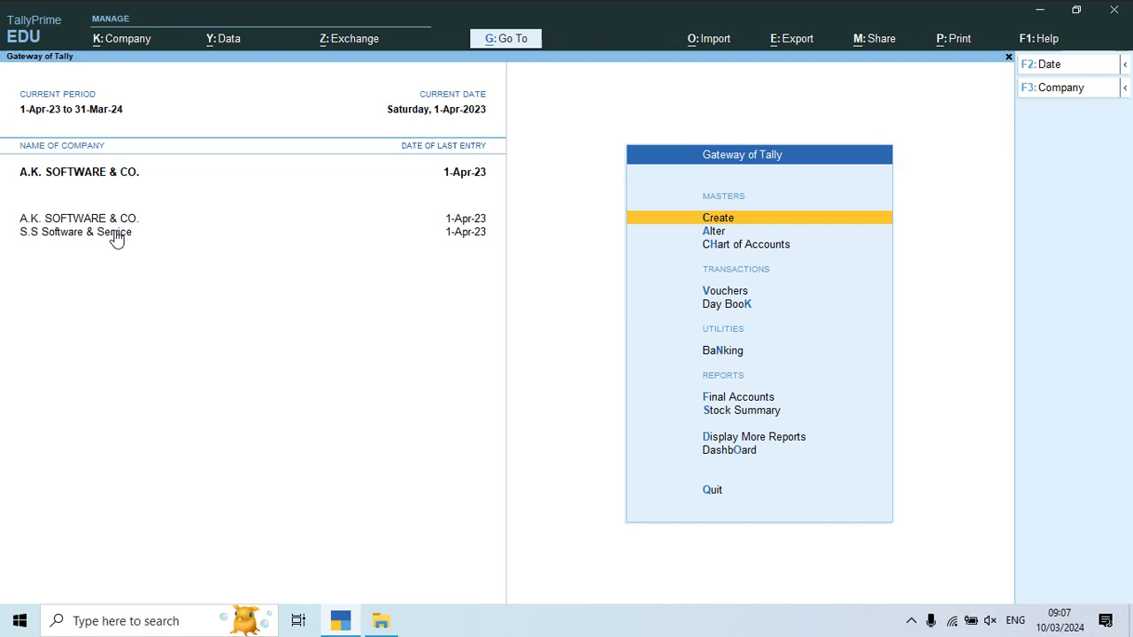
{"action": "left_click", "coordinate": [116, 235]}
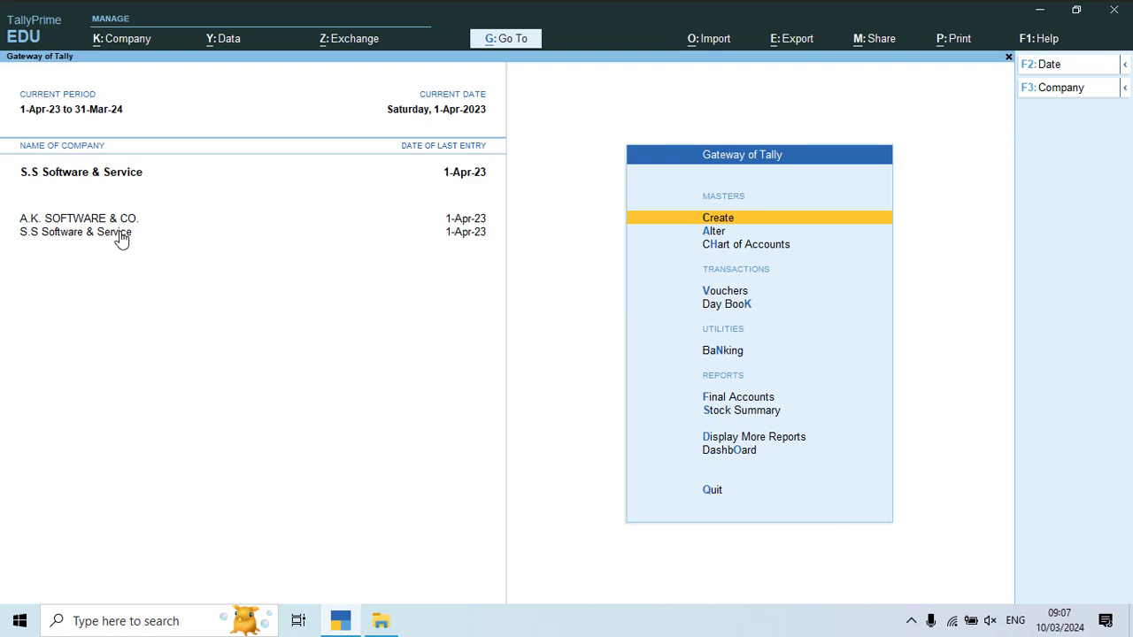
Shut only A.K. SOFTWARE & CO. through the Change Company options, keeping S.S Software & Service loaded
{"action": "left_click", "coordinate": [121, 234]}
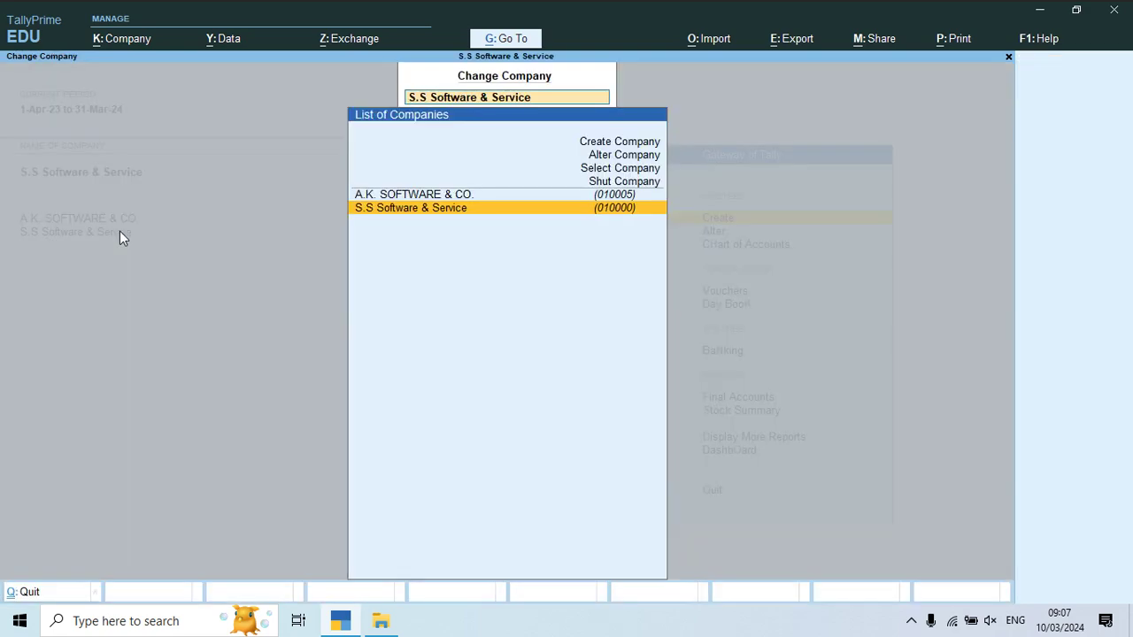
{"action": "key", "text": "Up"}
{"action": "key", "text": "Up"}
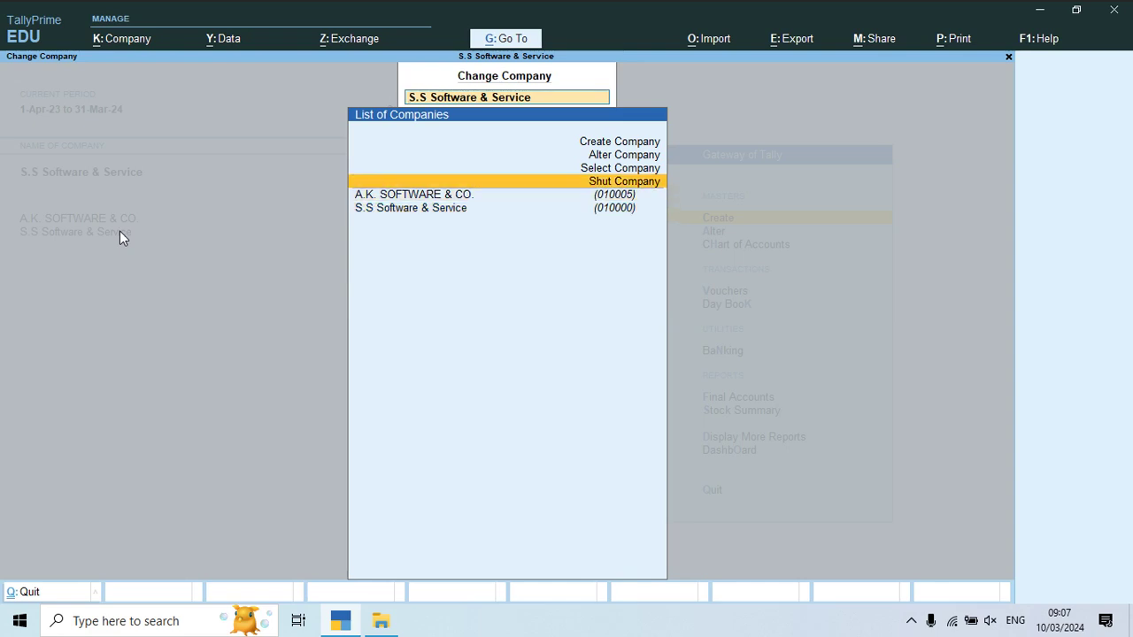
{"action": "key", "text": "Up"}
{"action": "key", "text": "Down"}
{"action": "key", "text": "Return"}
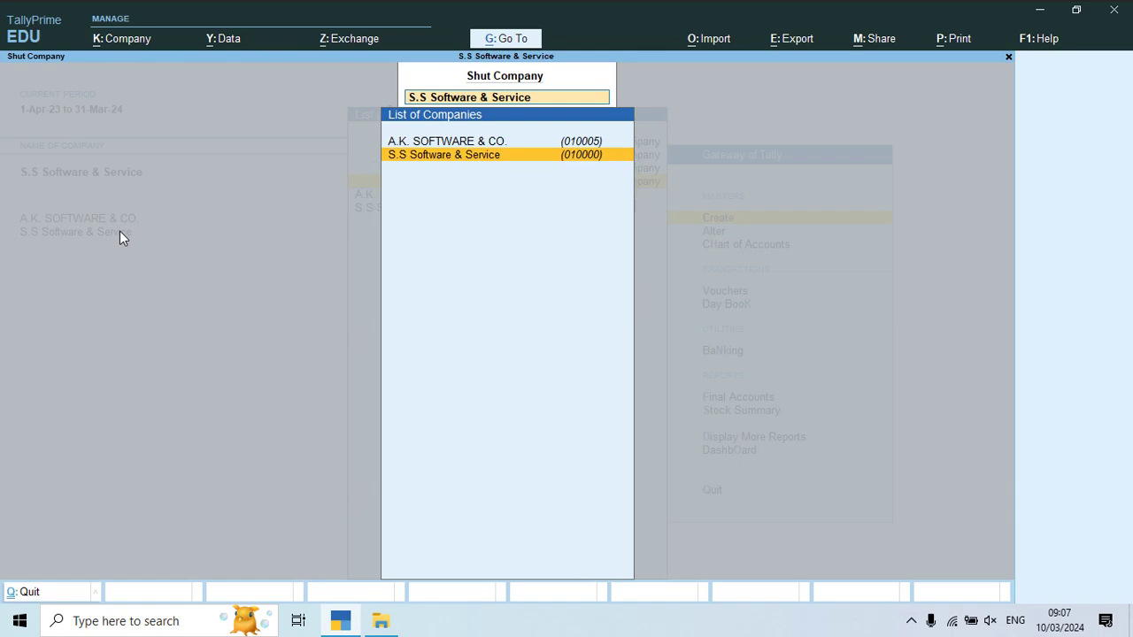
{"action": "key", "text": "Up"}
{"action": "key", "text": "Down"}
{"action": "key", "text": "Up"}
{"action": "key", "text": "Return"}
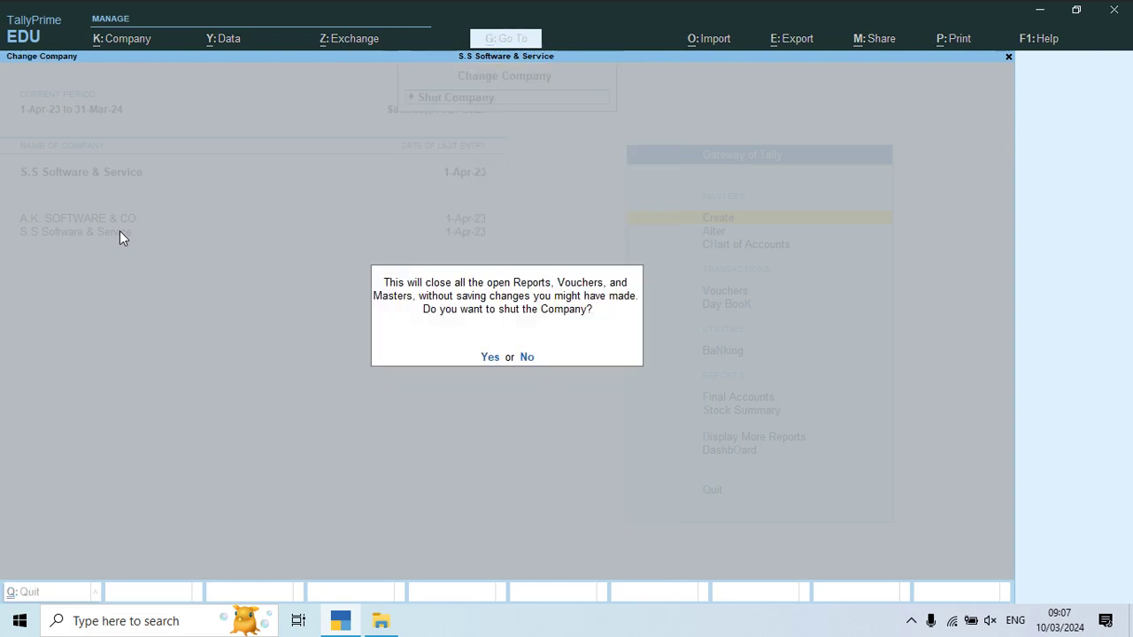
{"action": "key", "text": "y"}
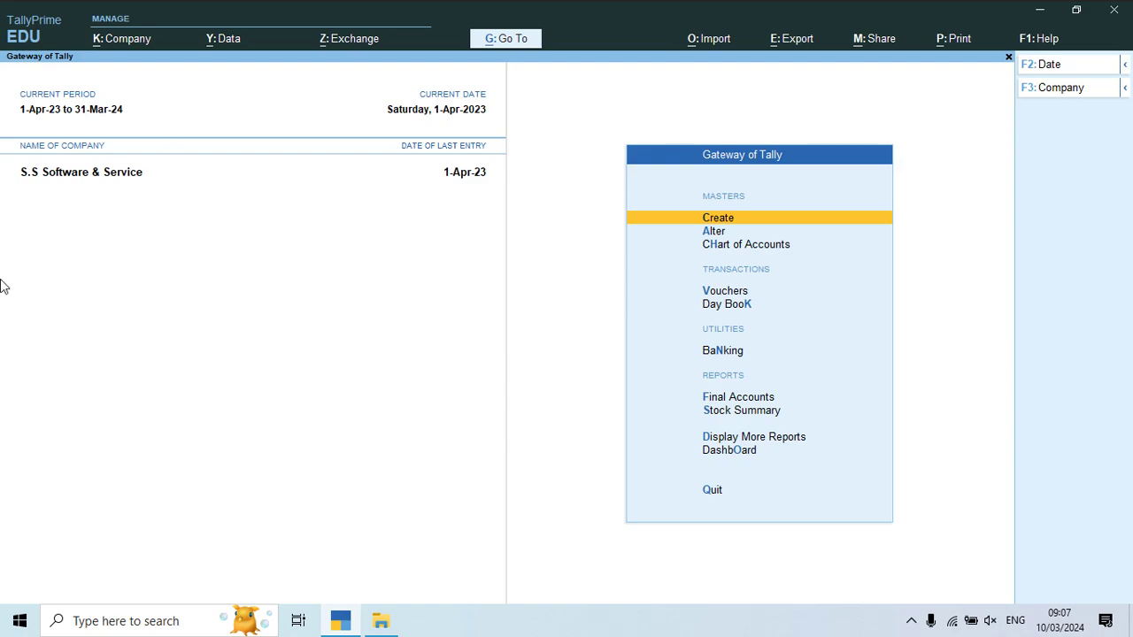
Review the company data options Backup, Restore and Split, and the troubleshooting options Repair and Migrate
{"action": "left_click", "coordinate": [224, 50]}
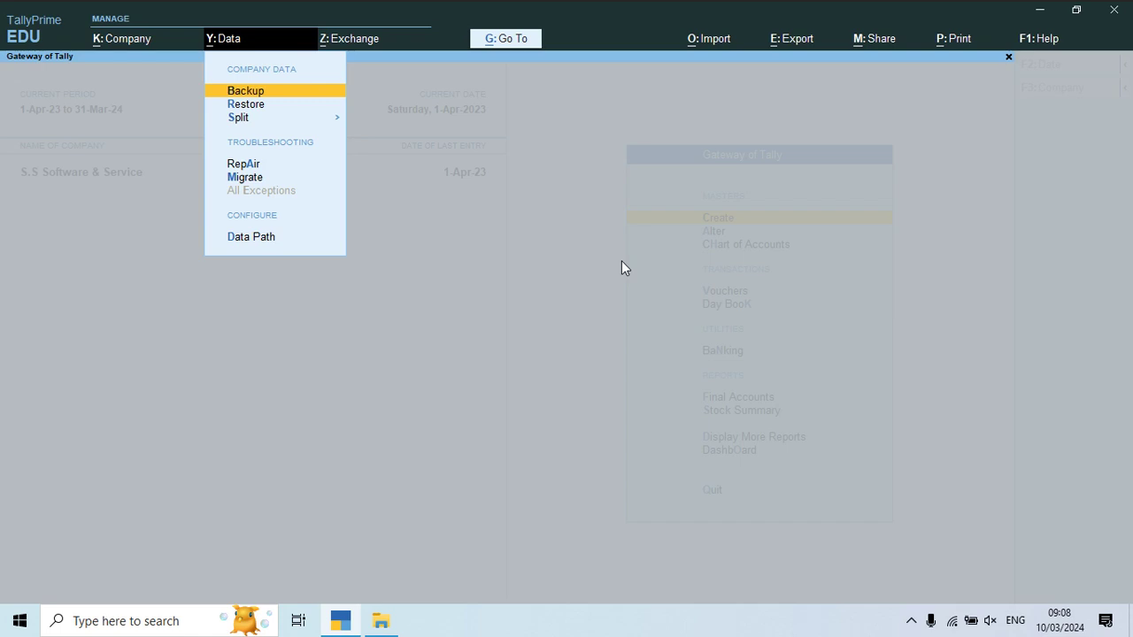
{"action": "key", "text": "Down"}
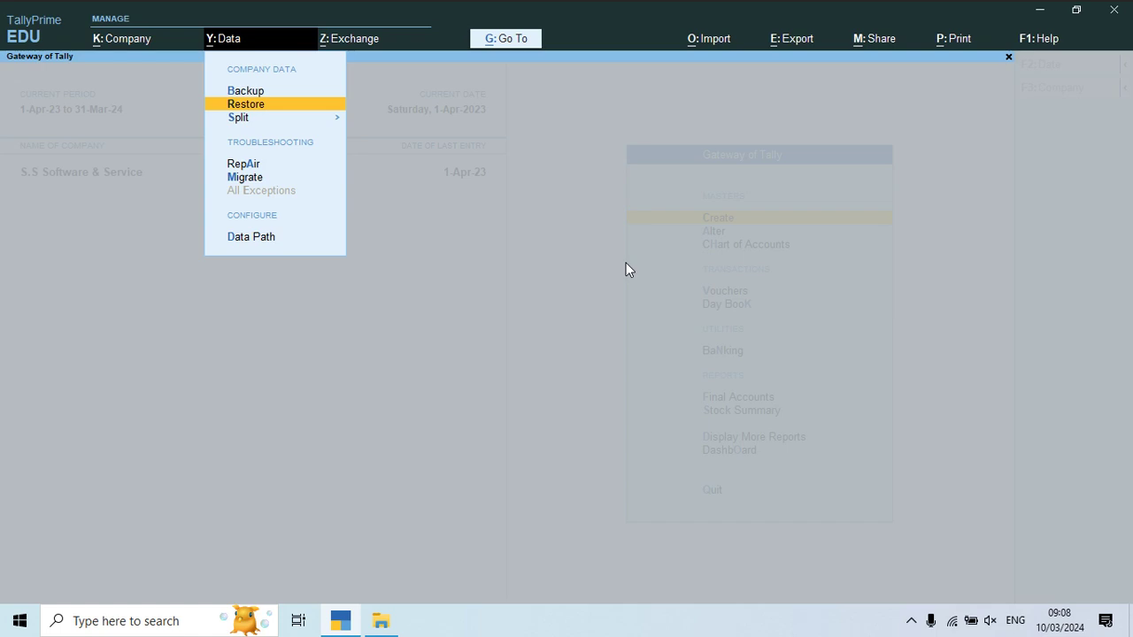
{"action": "key", "text": "Down"}
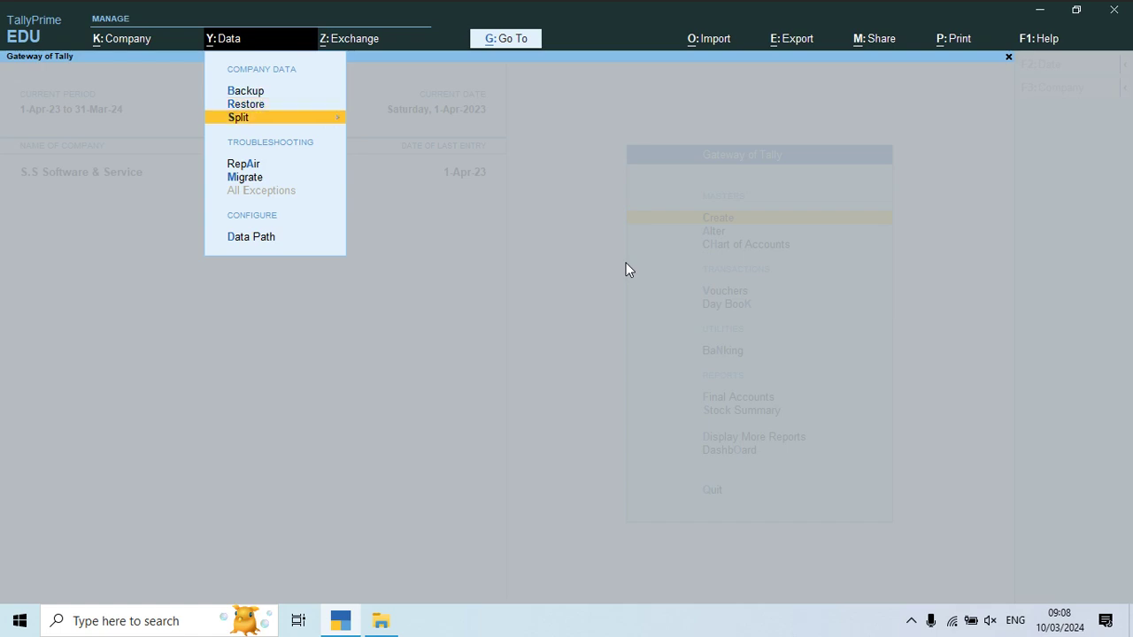
{"action": "key", "text": "Up"}
{"action": "key", "text": "Down"}
{"action": "key", "text": "Down"}
{"action": "key", "text": "Down"}
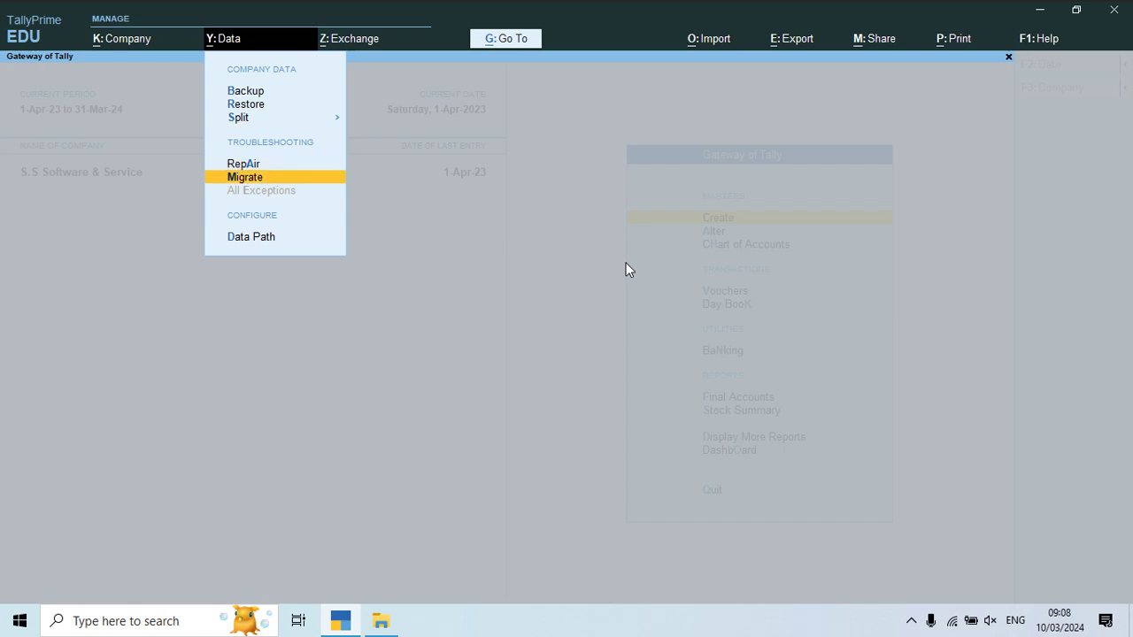
{"action": "key", "text": "Up"}
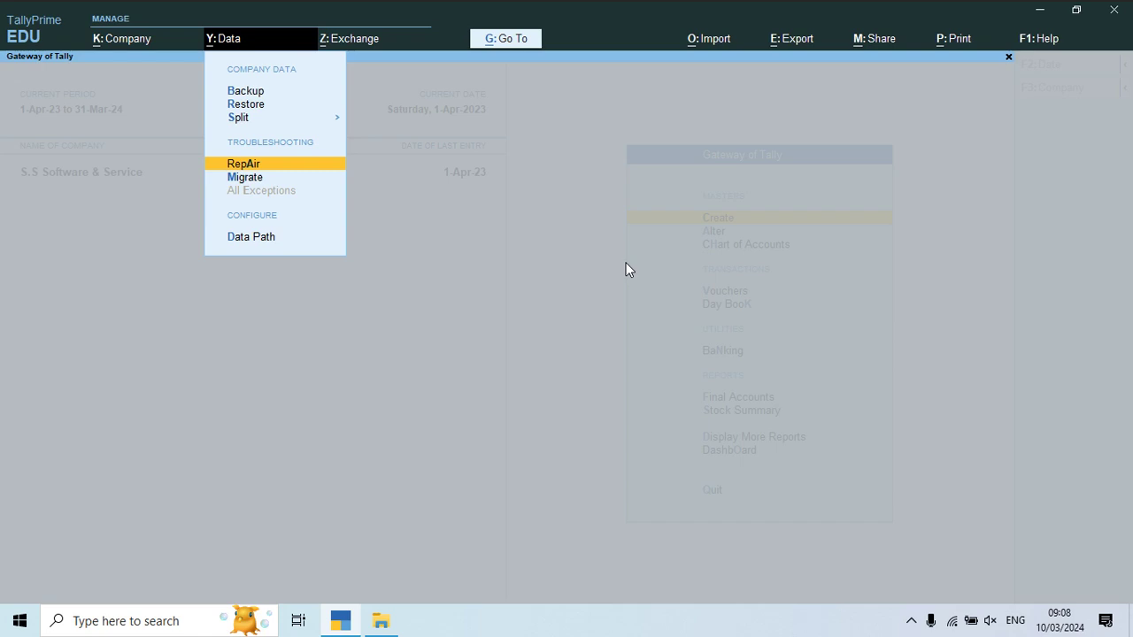
{"action": "key", "text": "Down"}
{"action": "key", "text": "Up"}
{"action": "key", "text": "Down"}
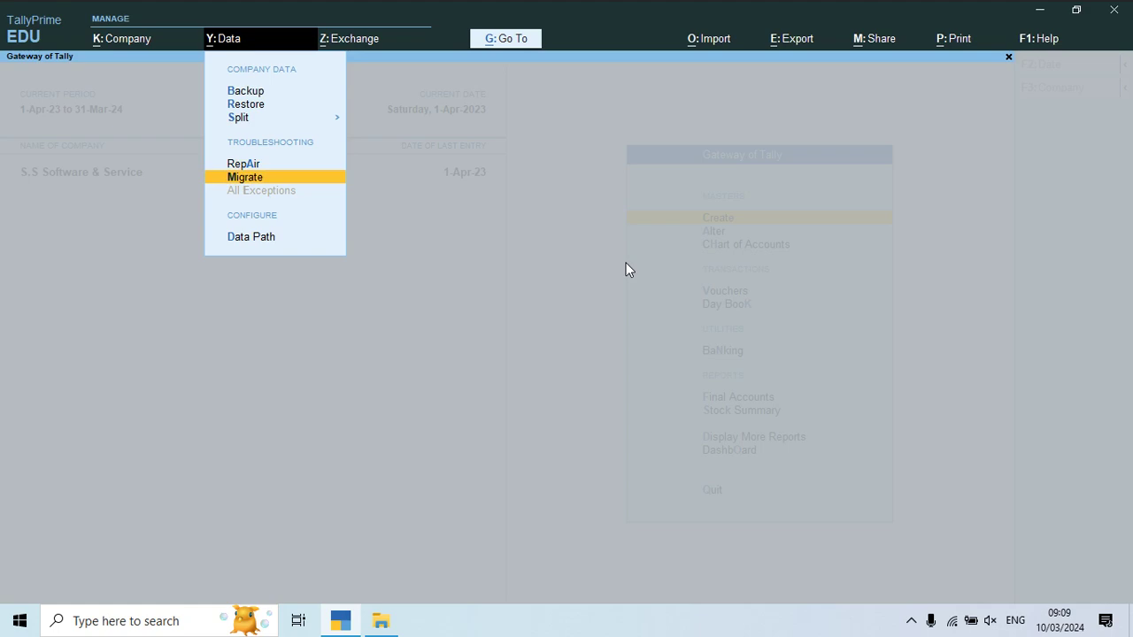
Open the Data Path configuration, look over the Company Data Path and Company Backup Path entries, and close it without changes
{"action": "key", "text": "Left"}
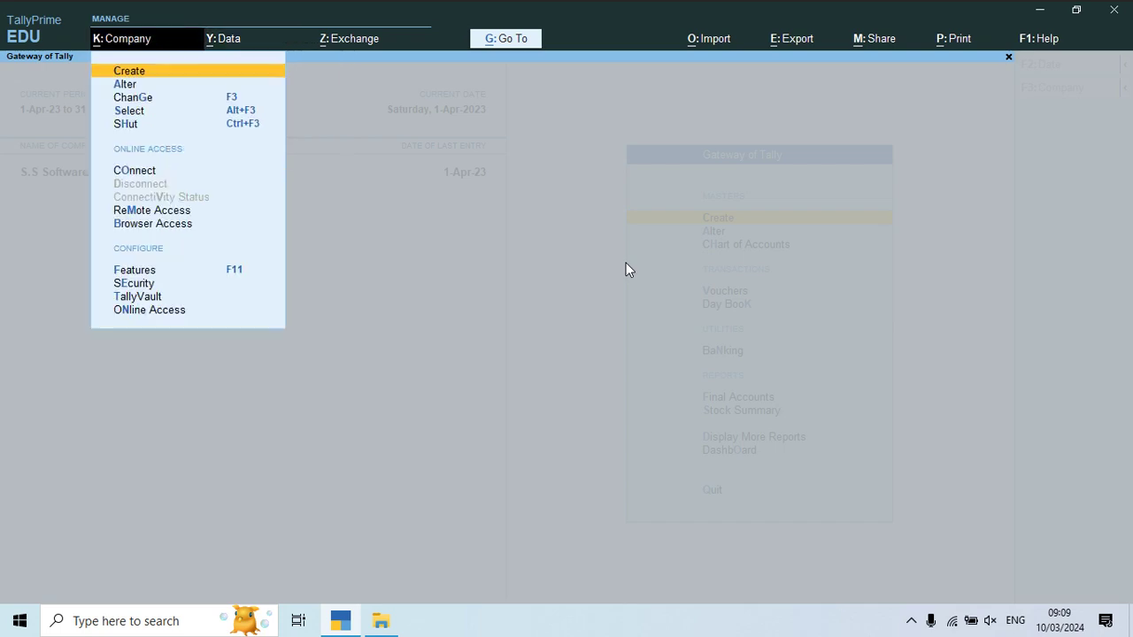
{"action": "key", "text": "Right"}
{"action": "key", "text": "Down"}
{"action": "key", "text": "Down"}
{"action": "key", "text": "Down"}
{"action": "key", "text": "Down"}
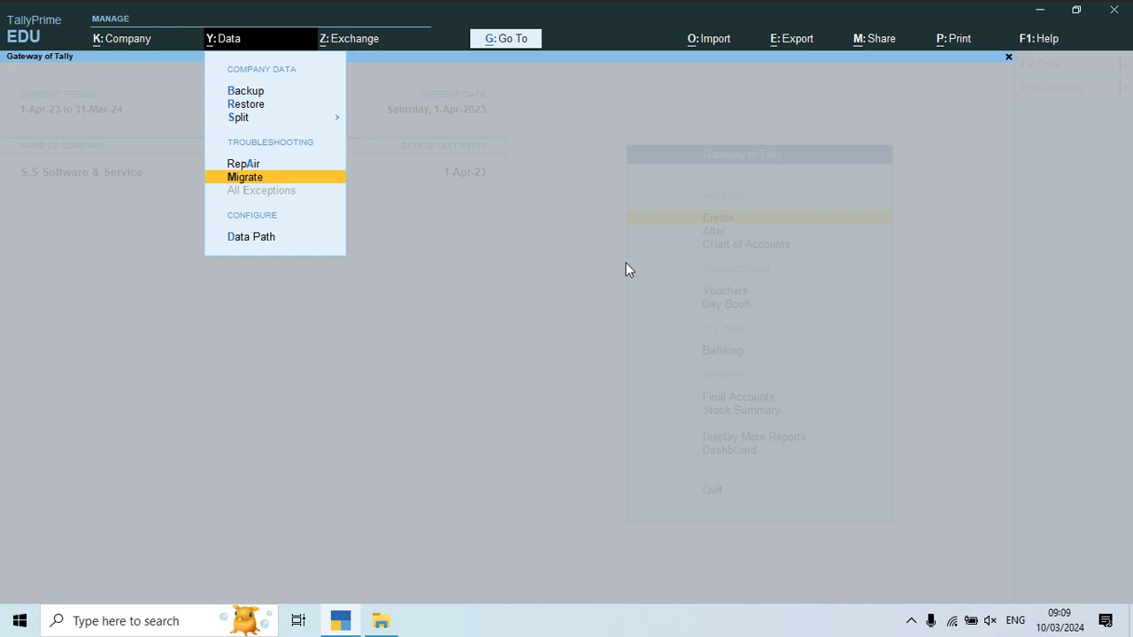
{"action": "key", "text": "Down"}
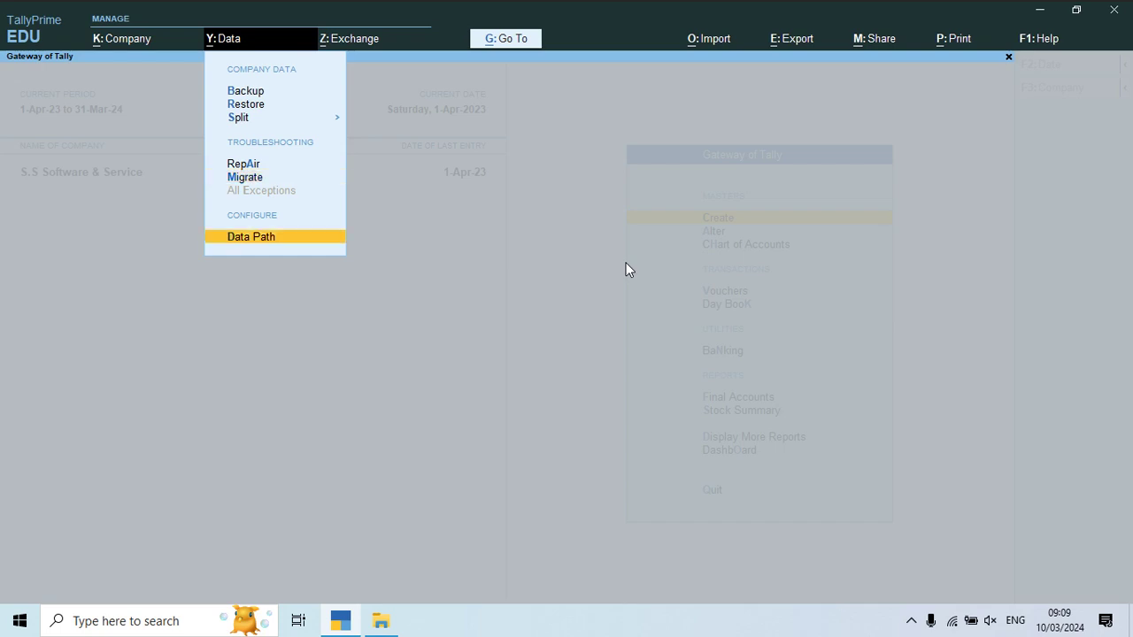
{"action": "key", "text": "Return"}
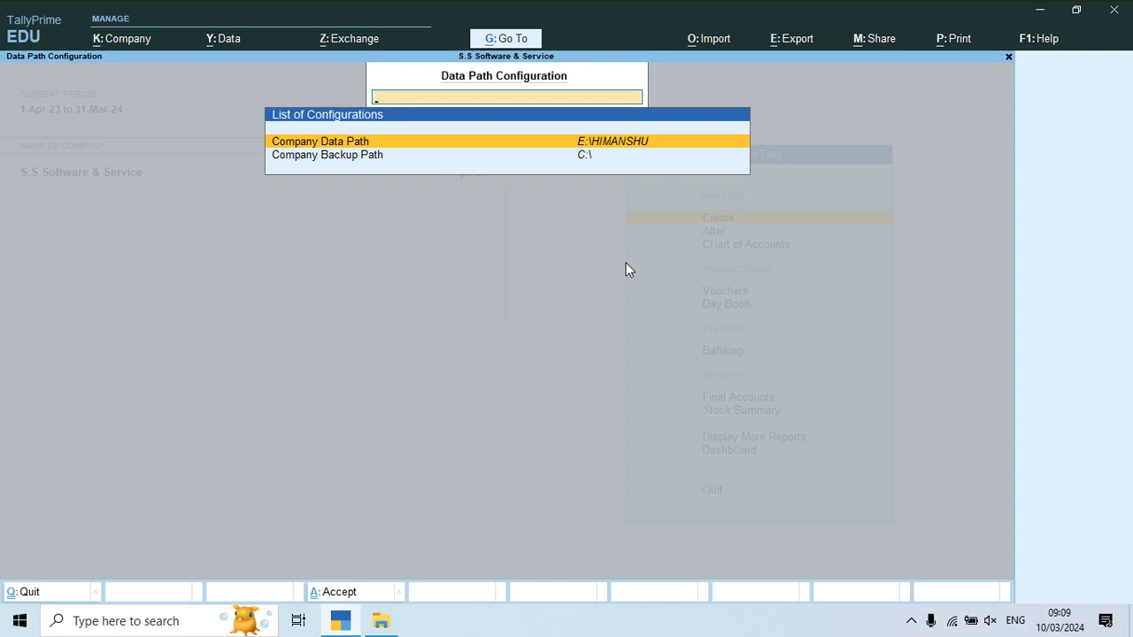
{"action": "key", "text": "Down"}
{"action": "key", "text": "Up"}
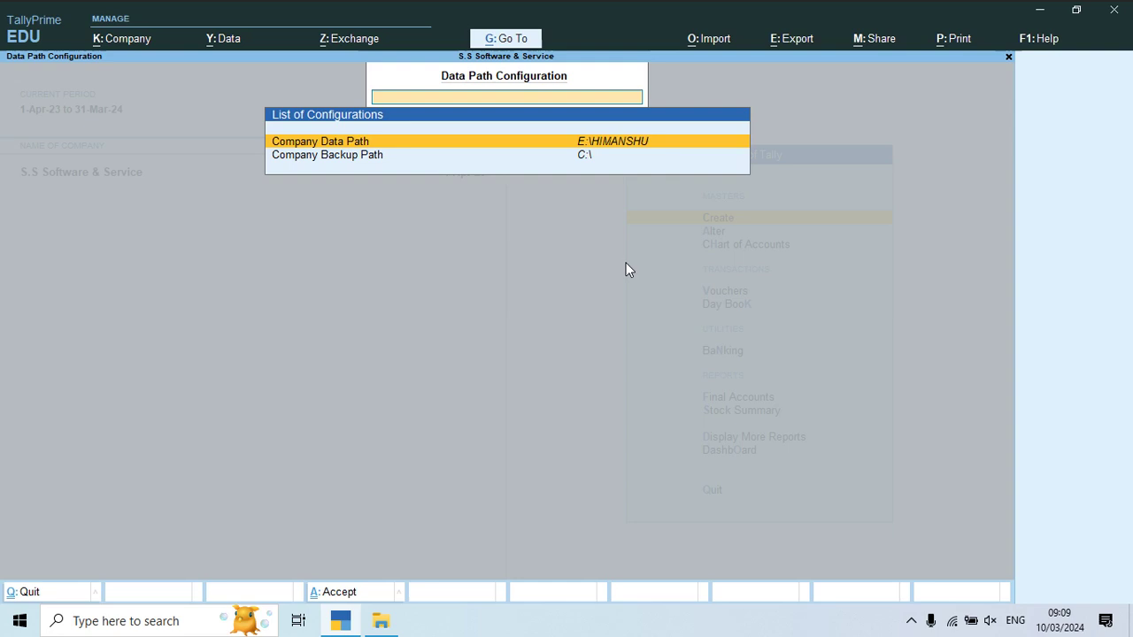
{"action": "key", "text": "Escape"}
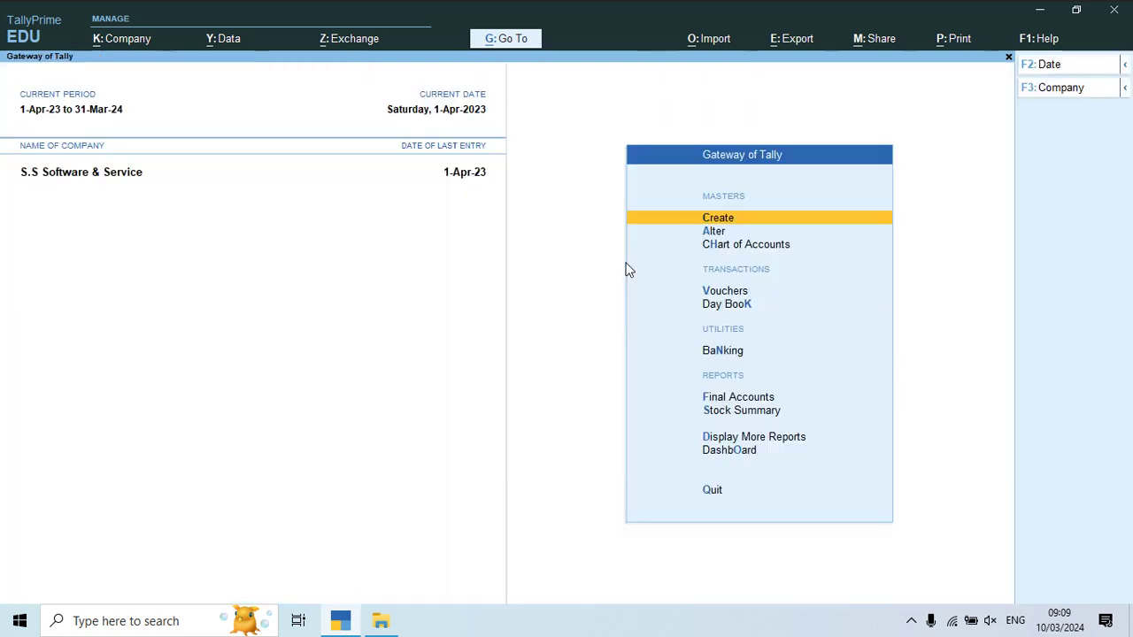
Look through the Import and Export options for masters and transactions, and the Share options for e-mail and WhatsApp
{"action": "left_click", "coordinate": [722, 46]}
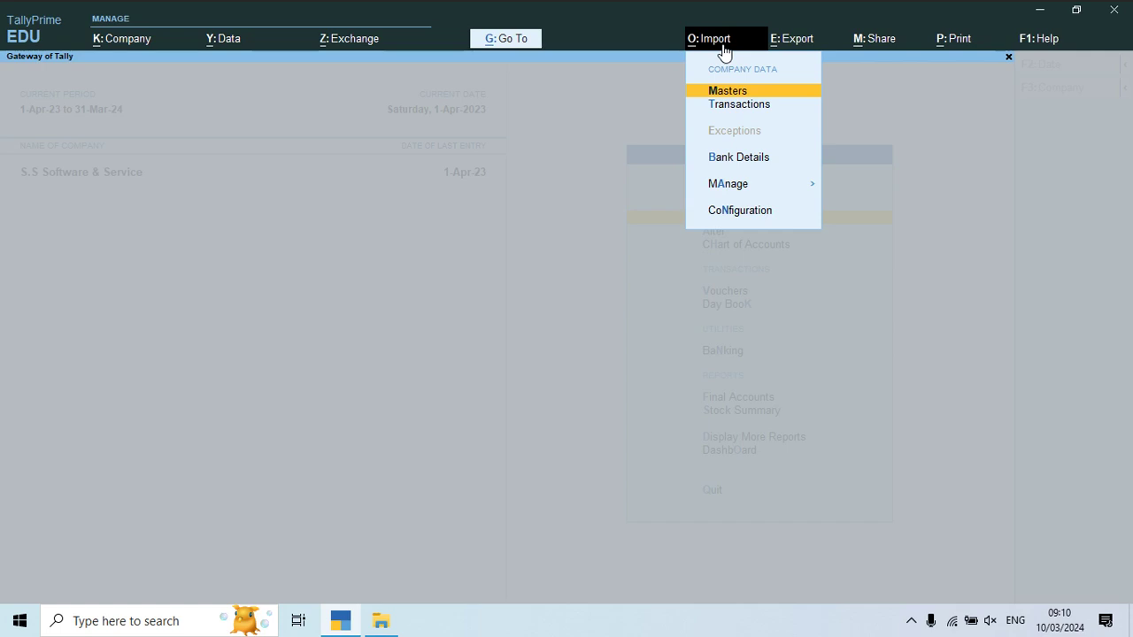
{"action": "key", "text": "alt+e"}
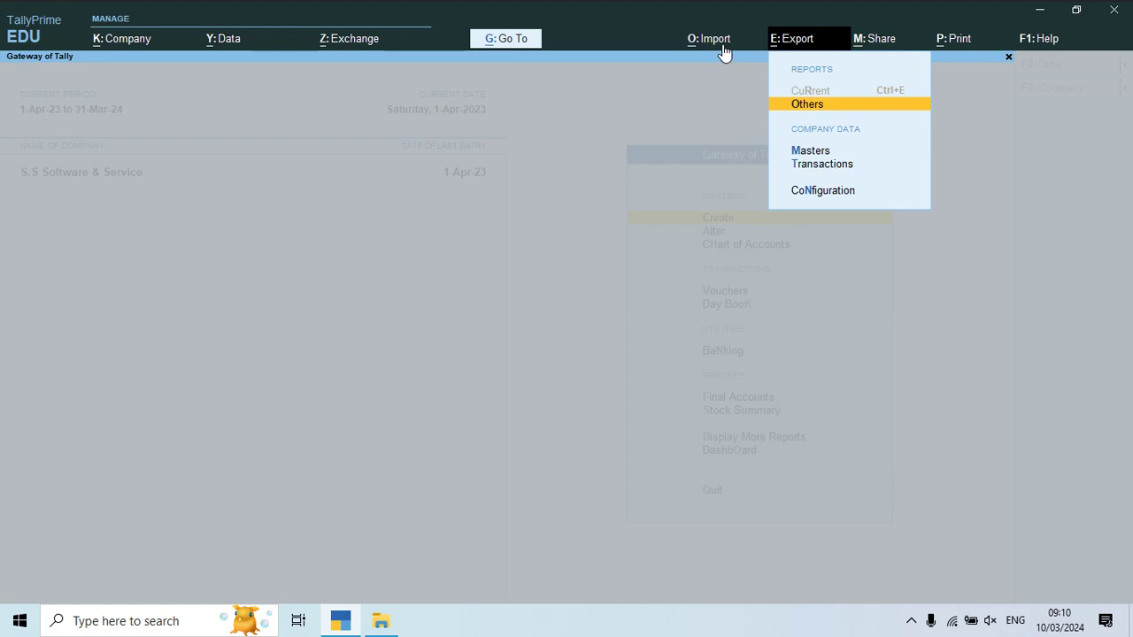
{"action": "key", "text": "Down"}
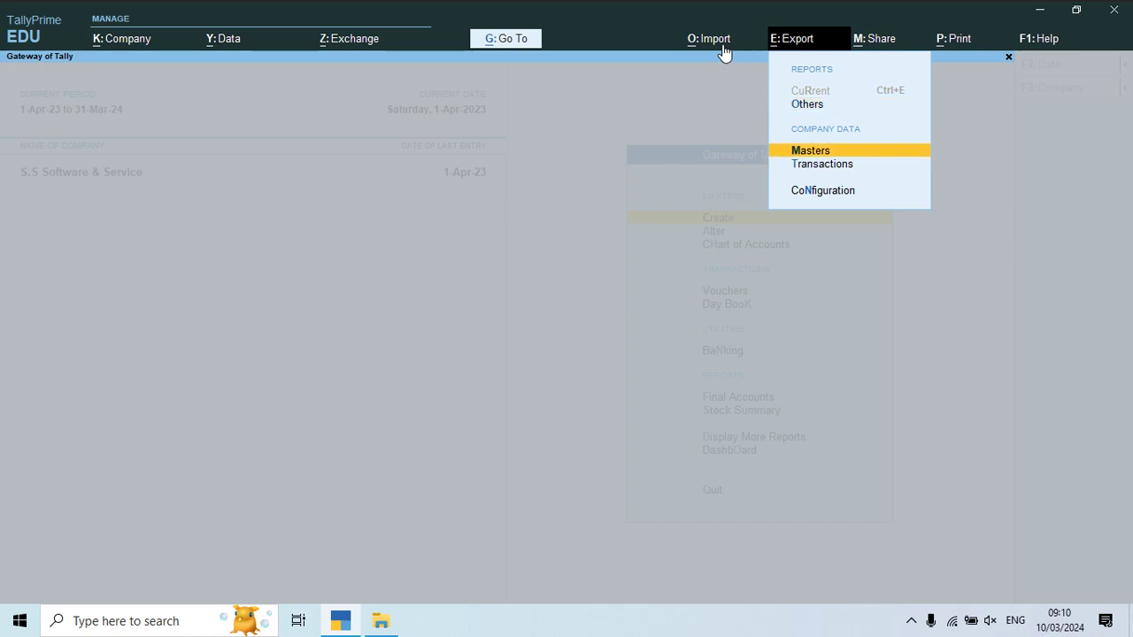
{"action": "key", "text": "Down"}
{"action": "key", "text": "Up"}
{"action": "key", "text": "Down"}
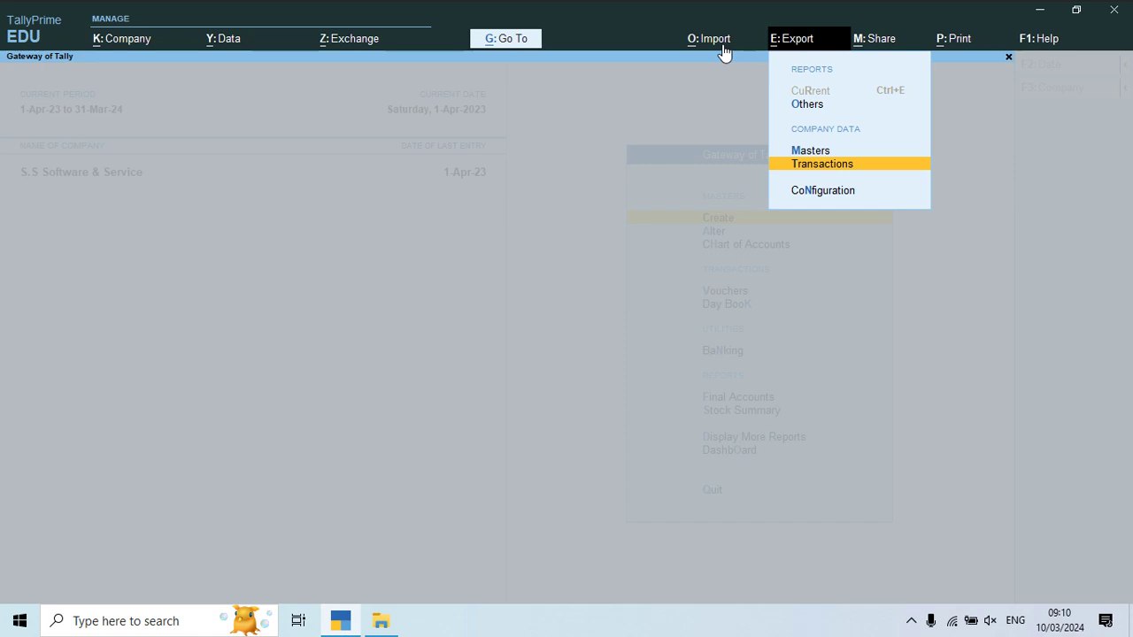
{"action": "key", "text": "Up"}
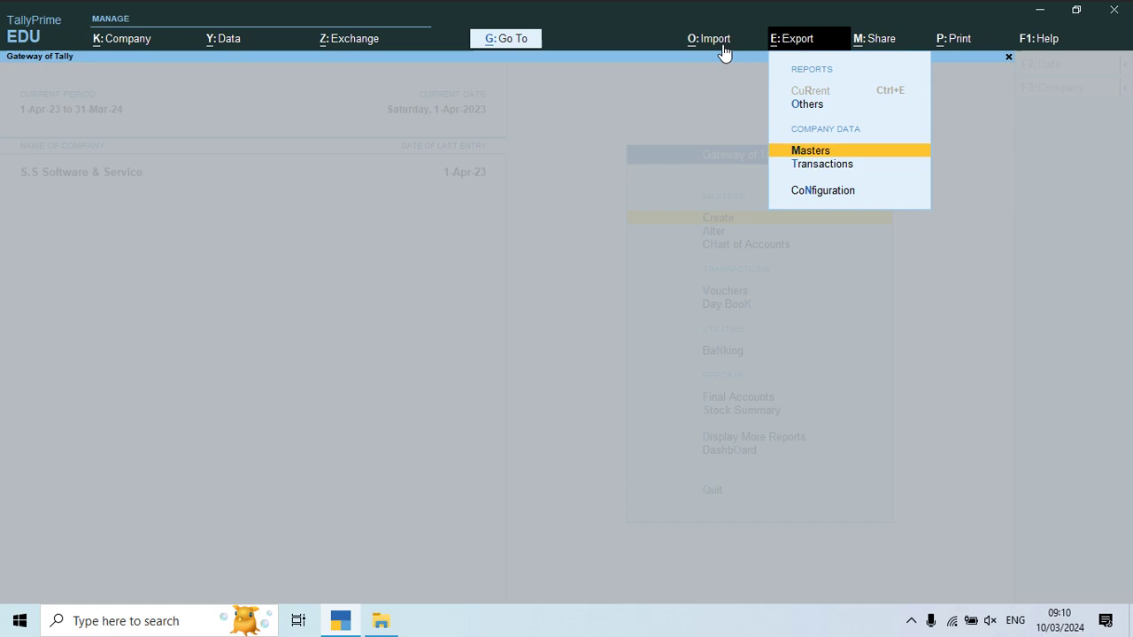
{"action": "key", "text": "Right"}
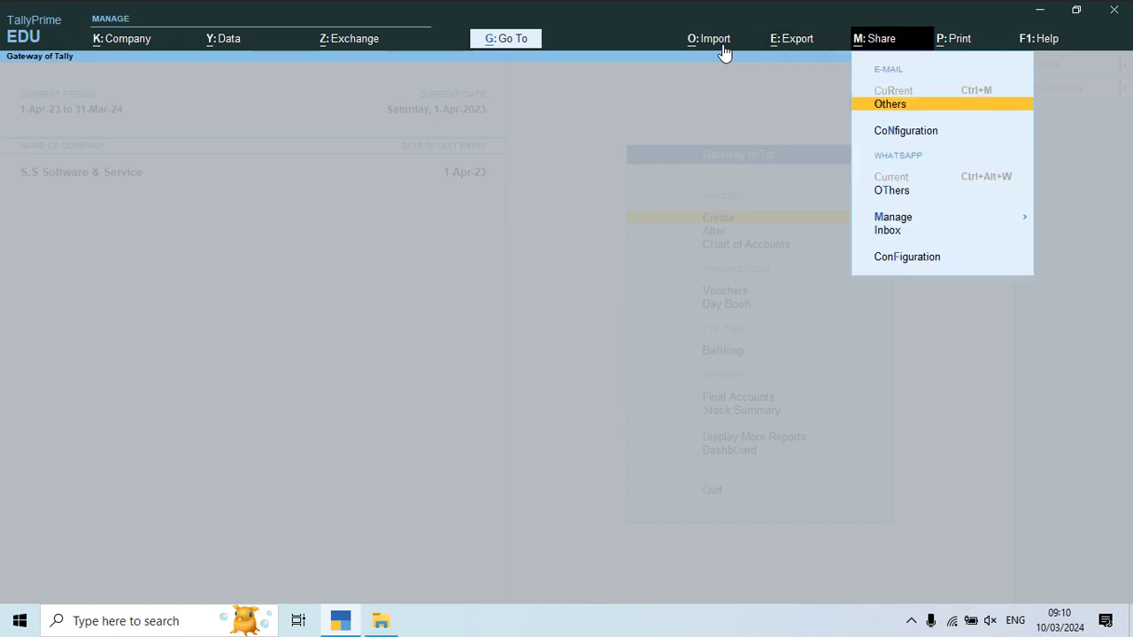
Open the Print Configuration, review its printer, header and company detail settings, and close it without changes
{"action": "key", "text": "Right"}
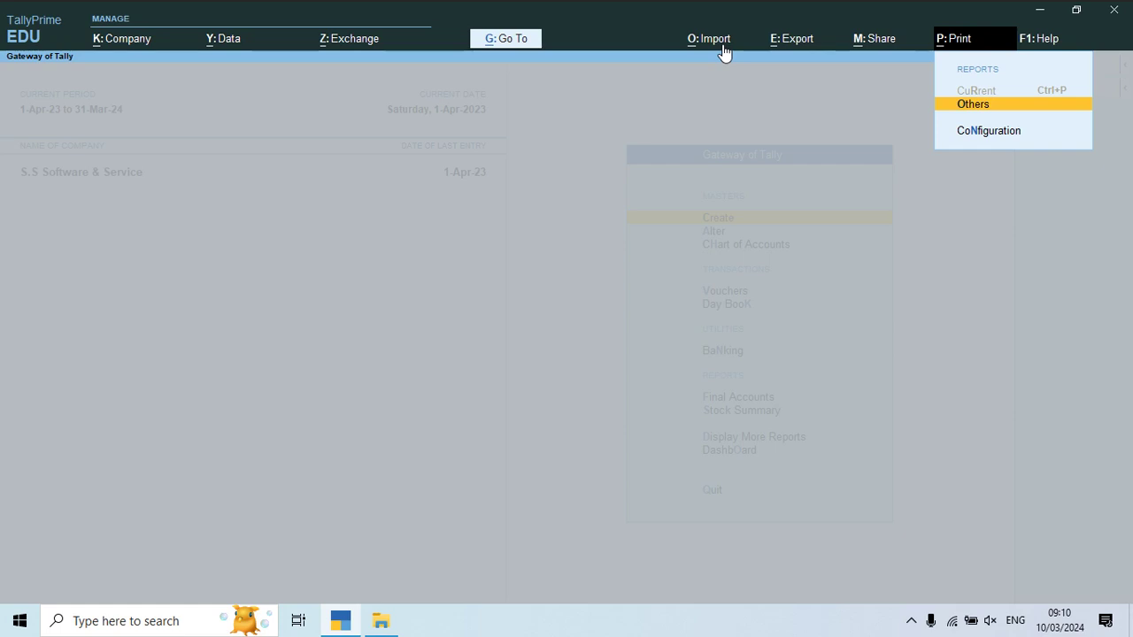
{"action": "key", "text": "Down"}
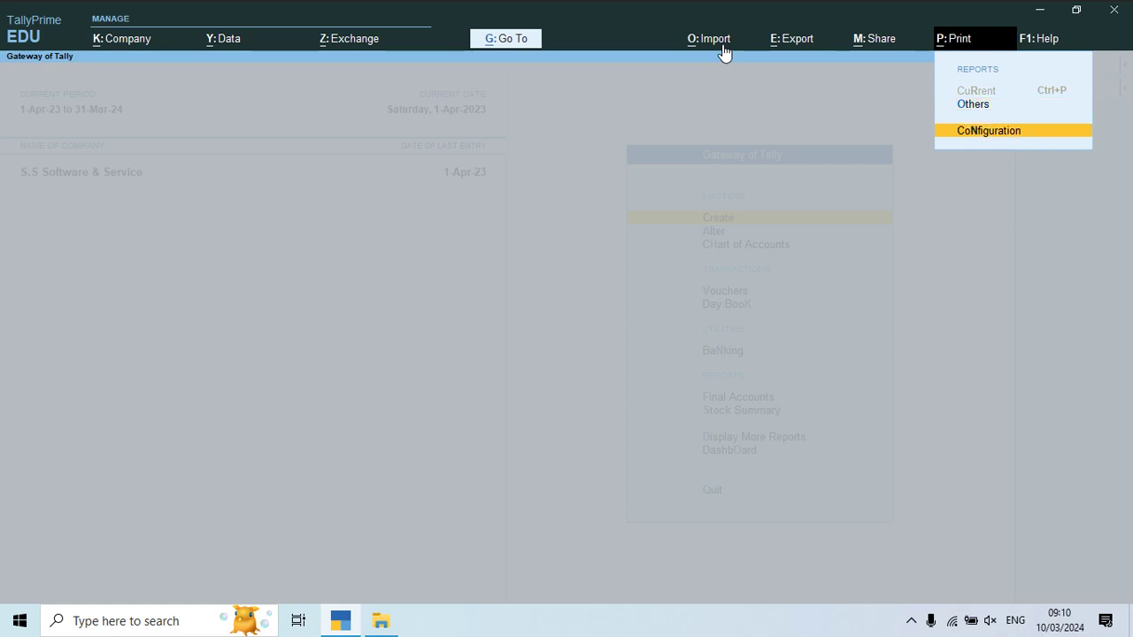
{"action": "key", "text": "Return"}
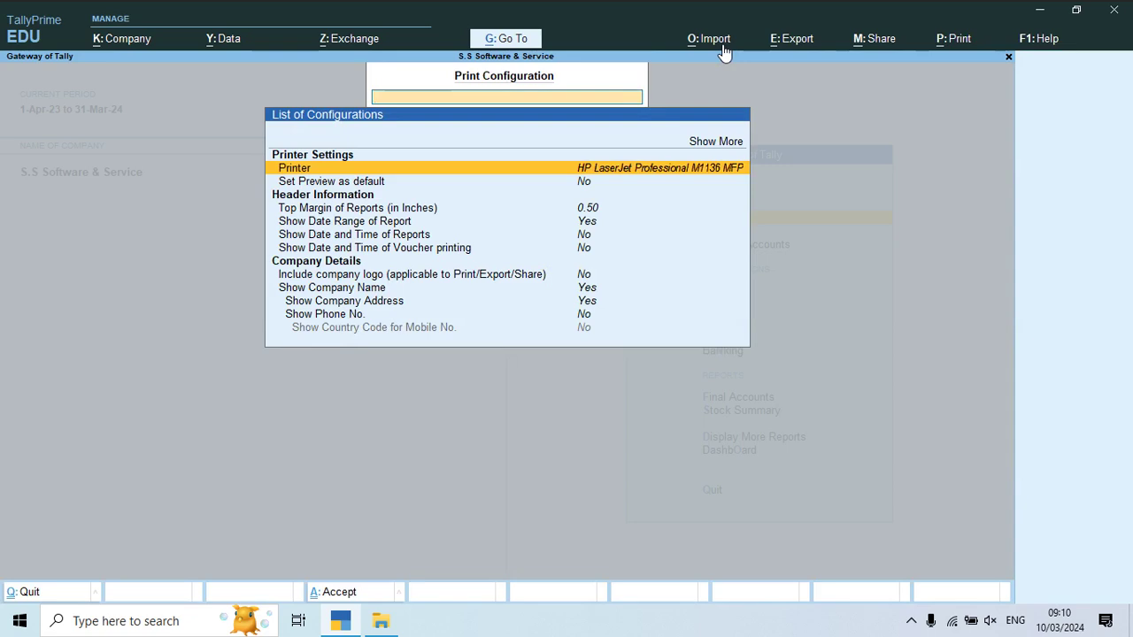
{"action": "key", "text": "Down"}
{"action": "key", "text": "Down"}
{"action": "key", "text": "Down"}
{"action": "key", "text": "Down"}
{"action": "key", "text": "Down"}
{"action": "key", "text": "Down"}
{"action": "key", "text": "Down"}
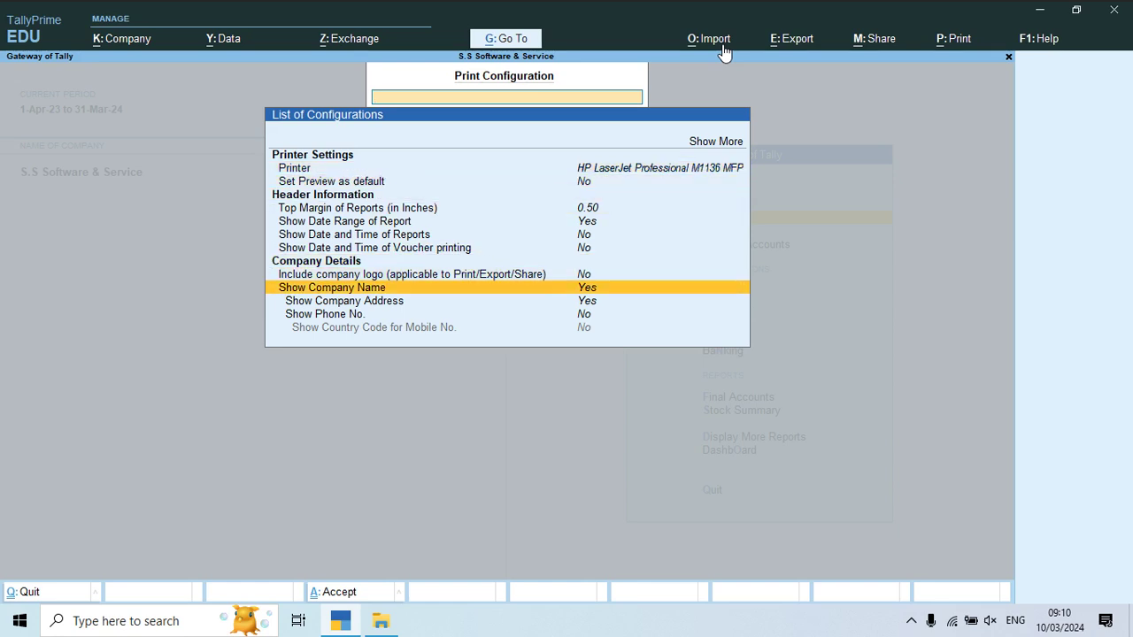
{"action": "key", "text": "Up"}
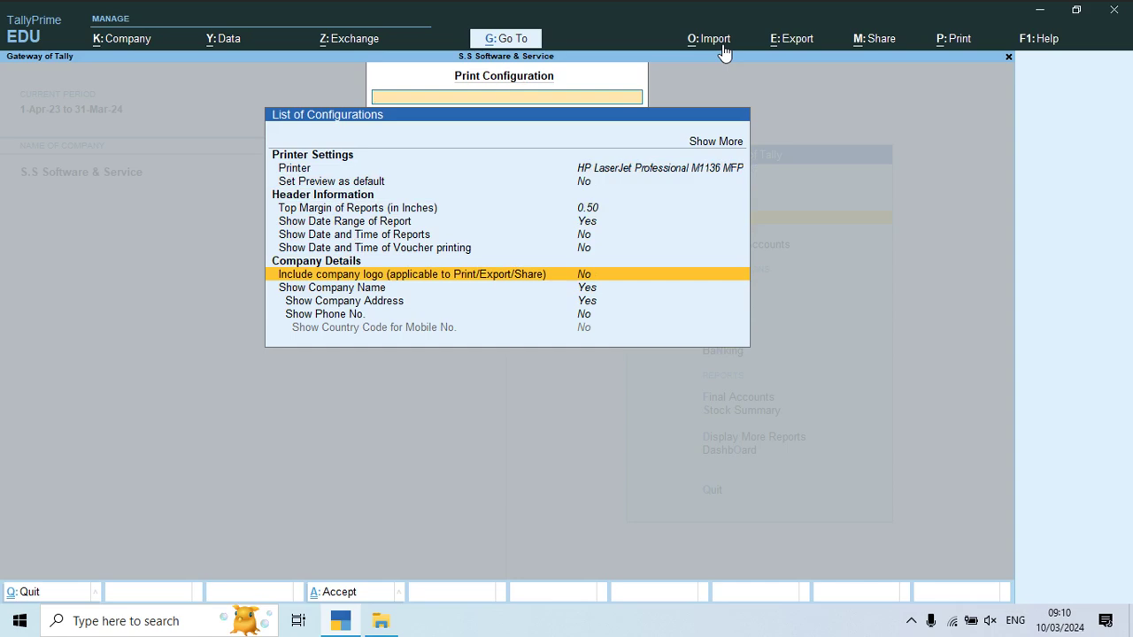
{"action": "key", "text": "Down"}
{"action": "key", "text": "Down"}
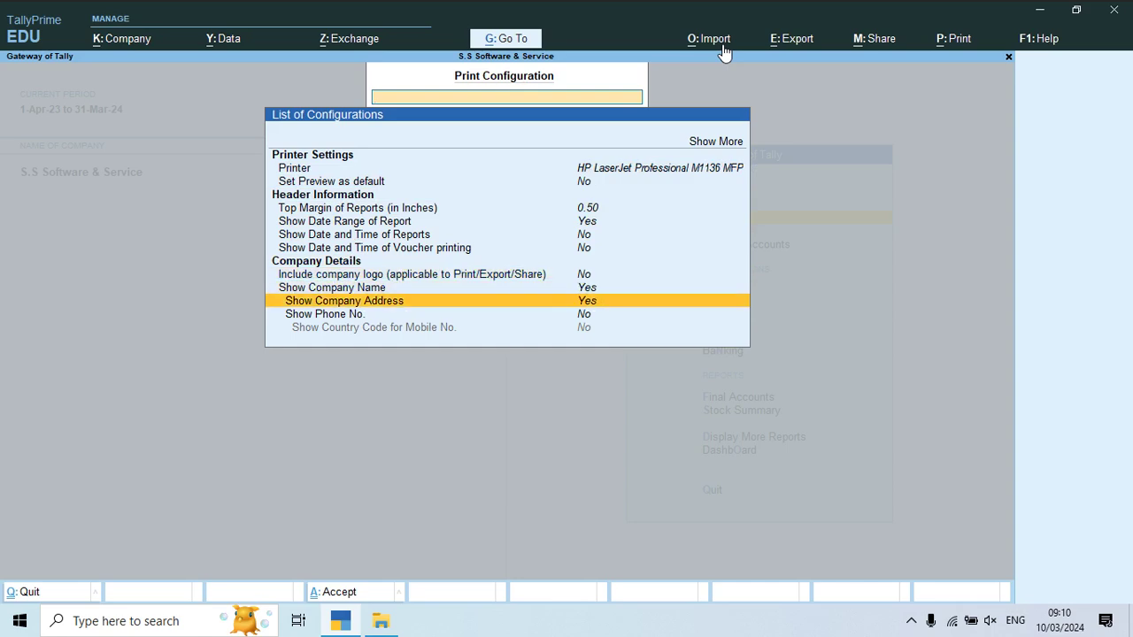
{"action": "key", "text": "Down"}
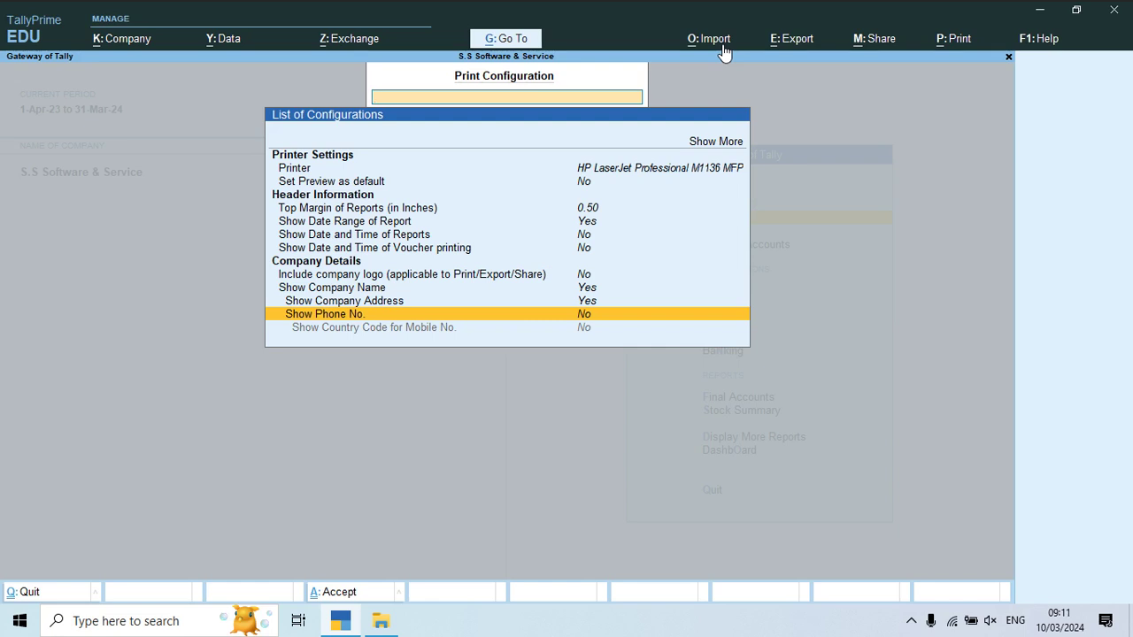
{"action": "key", "text": "Up"}
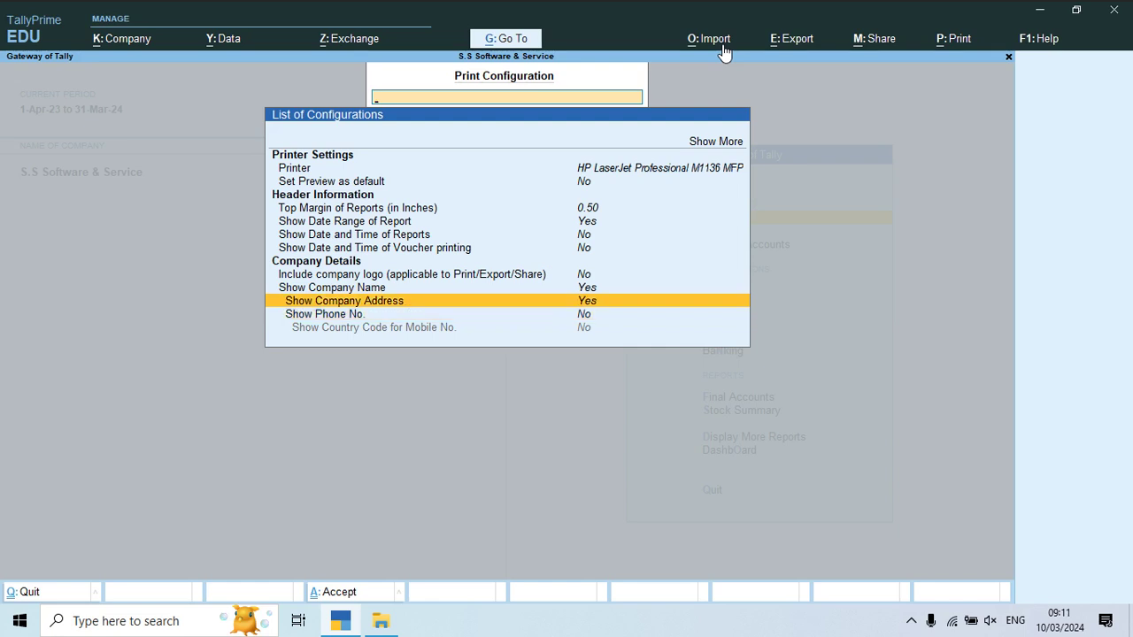
{"action": "key", "text": "Up"}
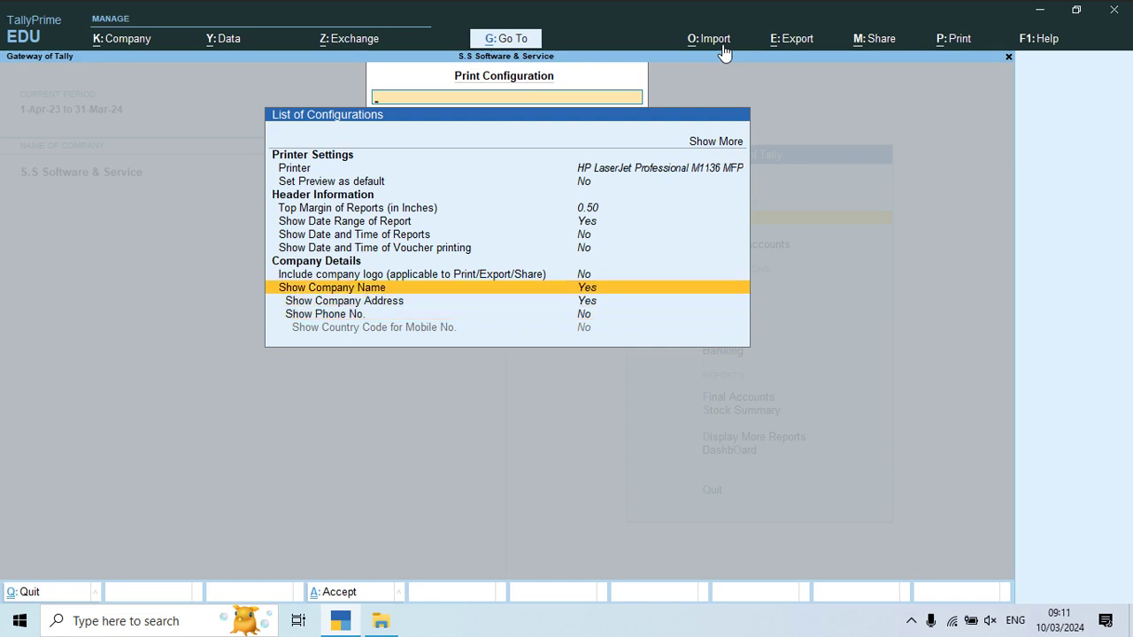
{"action": "key", "text": "Up"}
{"action": "key", "text": "Up"}
{"action": "key", "text": "Up"}
{"action": "key", "text": "Up"}
{"action": "key", "text": "Up"}
{"action": "key", "text": "Up"}
{"action": "key", "text": "Up"}
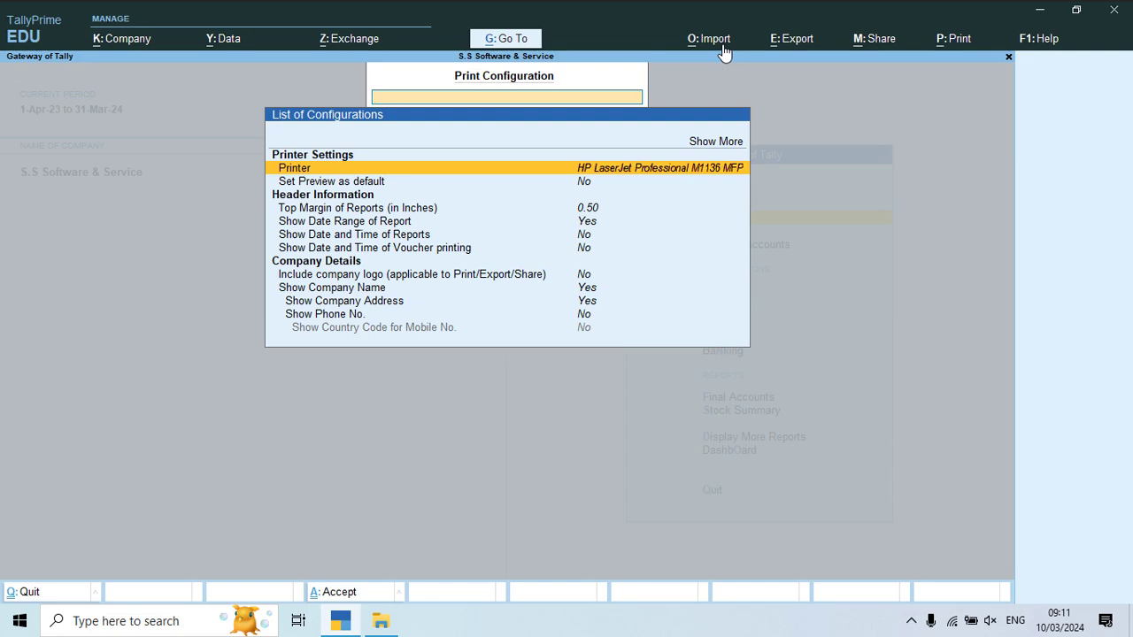
{"action": "key", "text": "Escape"}
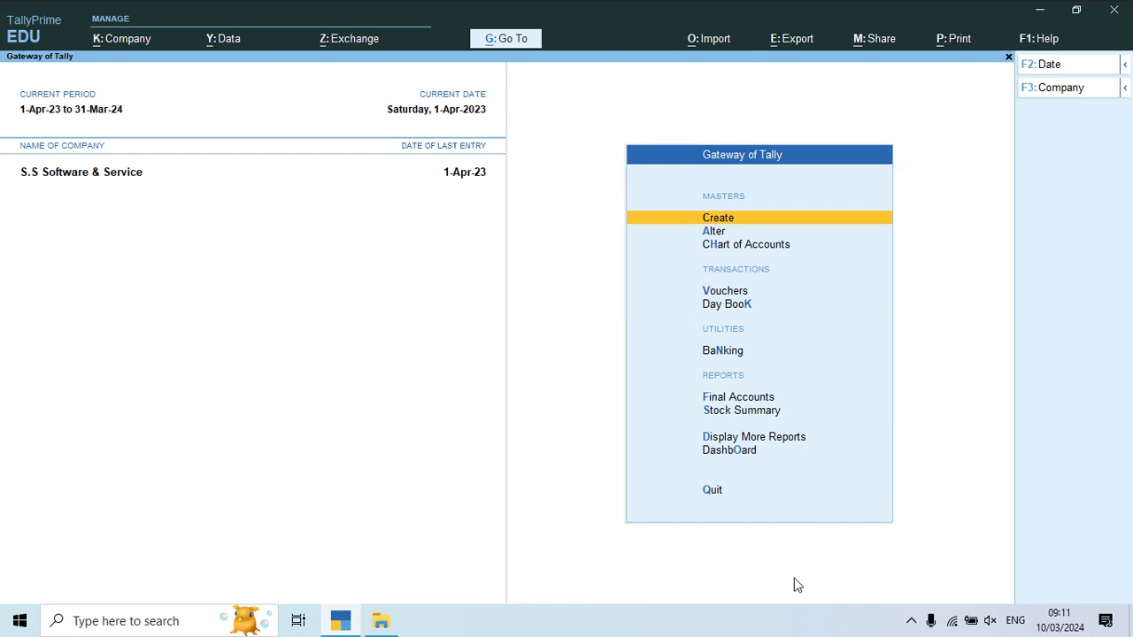
{"action": "left_click", "coordinate": [912, 624]}
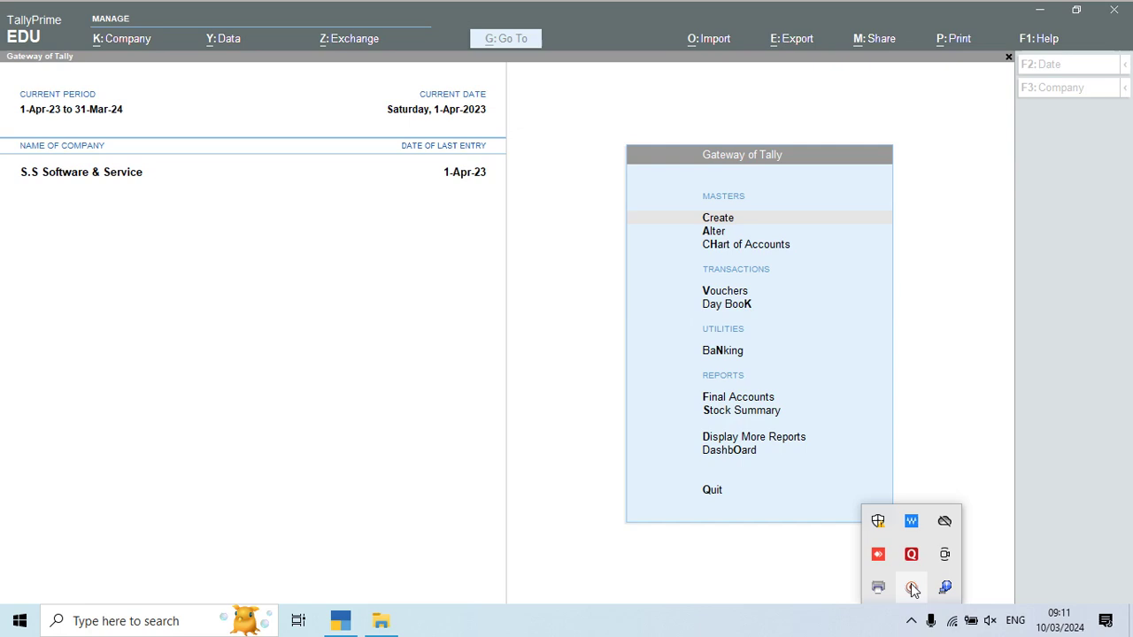
{"action": "left_click", "coordinate": [892, 591]}
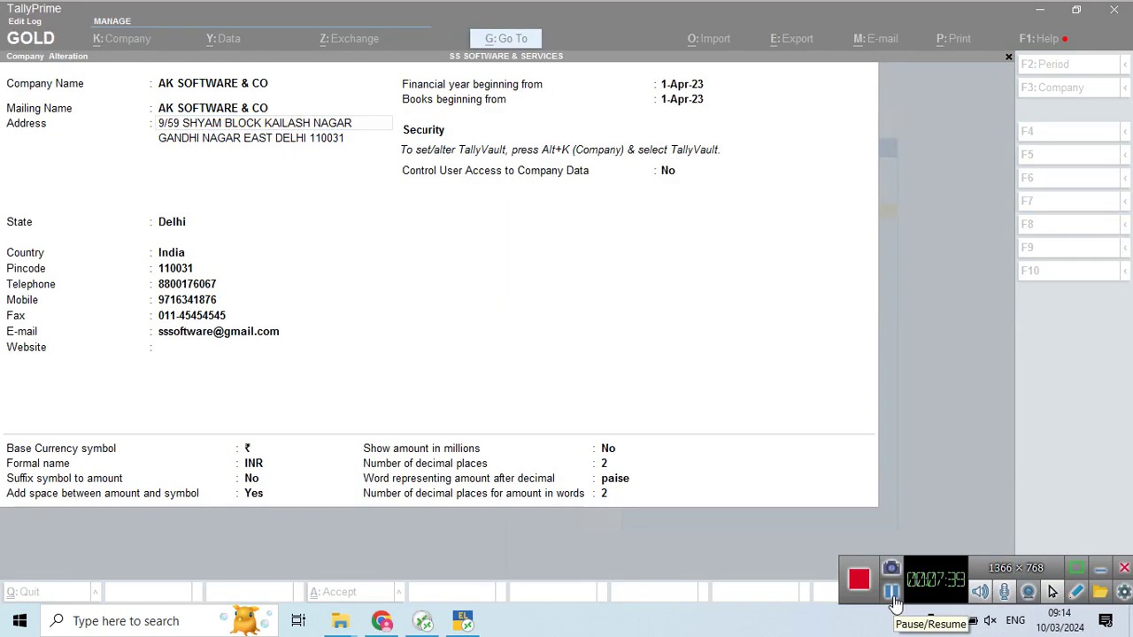
Compare the AK SOFTWARE & CO company details with those in Project 1.pdf and accept the company alteration
{"action": "left_click", "coordinate": [659, 318]}
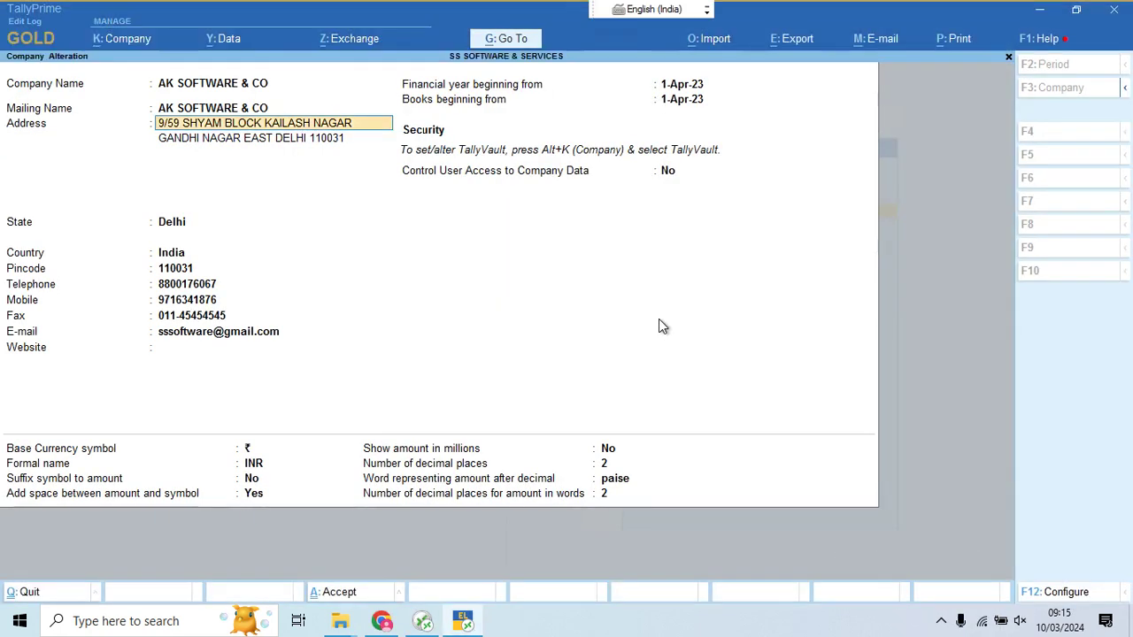
{"action": "key", "text": "alt+Tab"}
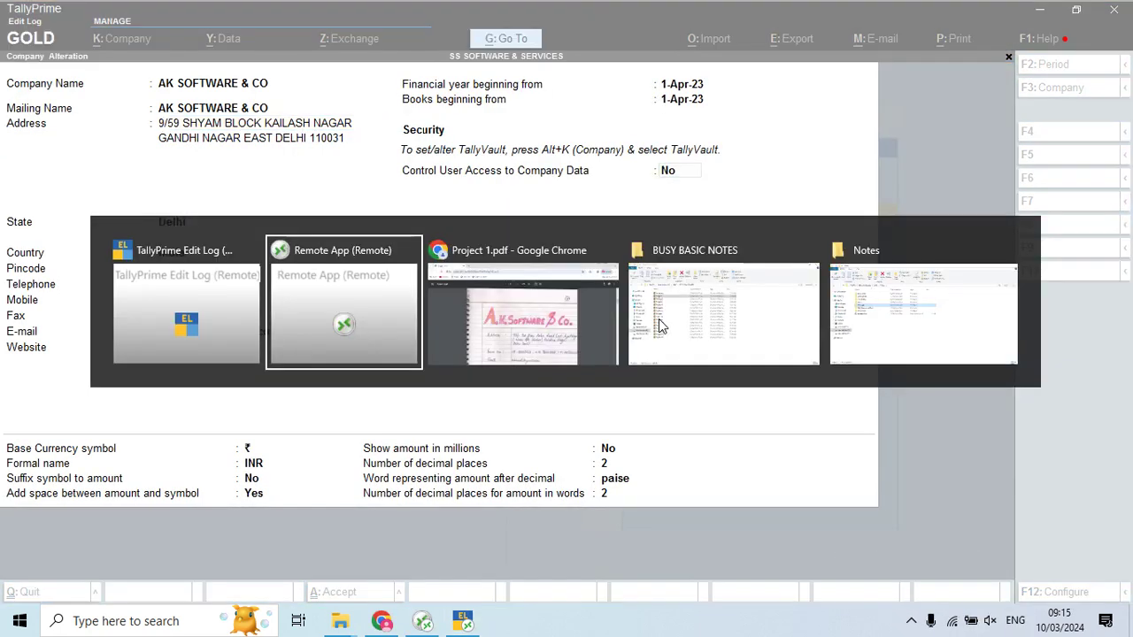
{"action": "key", "text": "alt+Tab"}
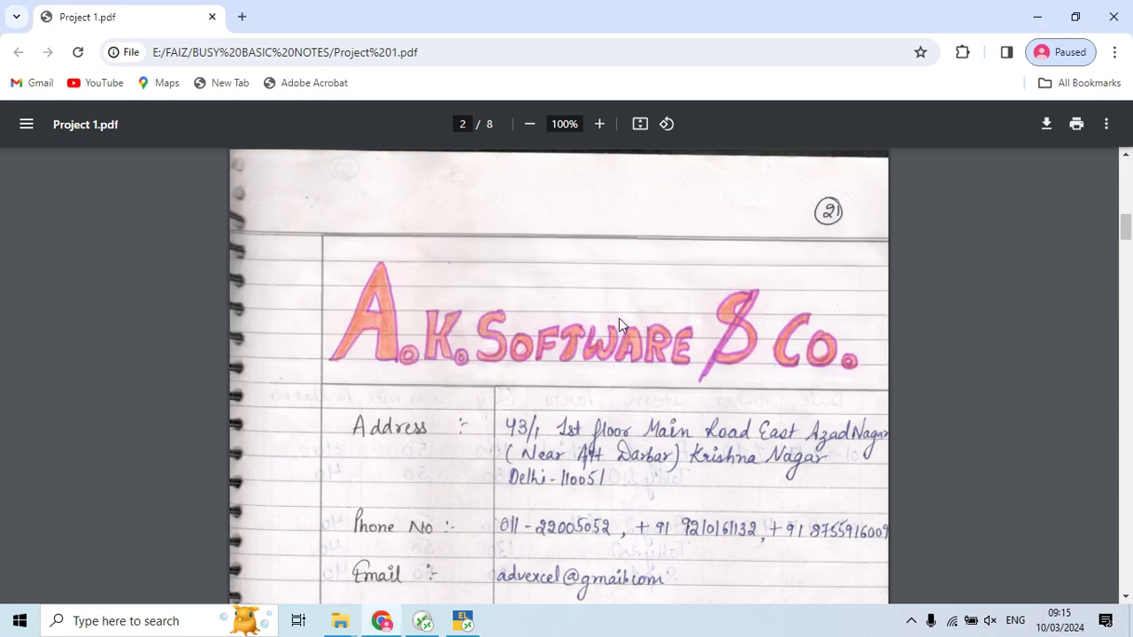
{"action": "scroll", "coordinate": [626, 338], "scroll_direction": "down", "scroll_amount": 1}
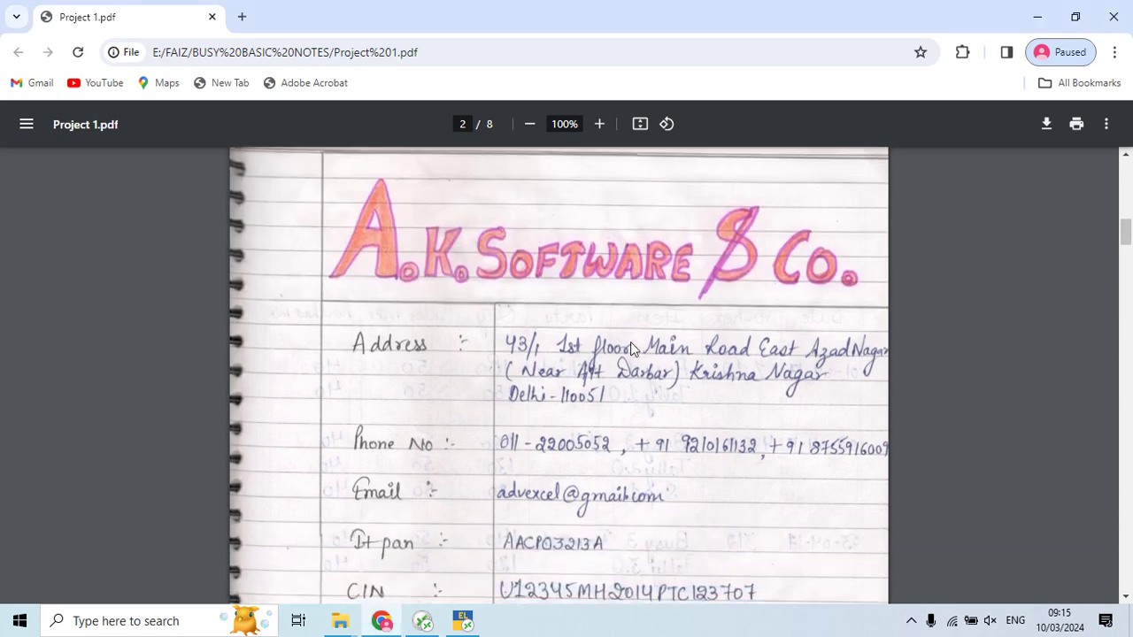
{"action": "key", "text": "alt+Tab"}
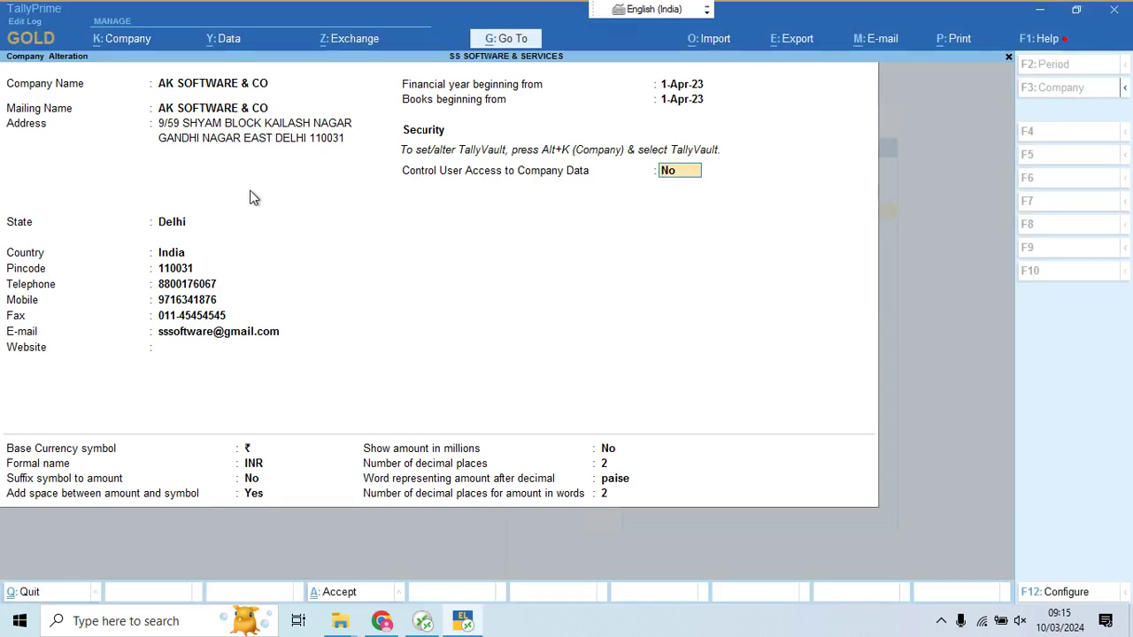
{"action": "key", "text": "alt+Tab"}
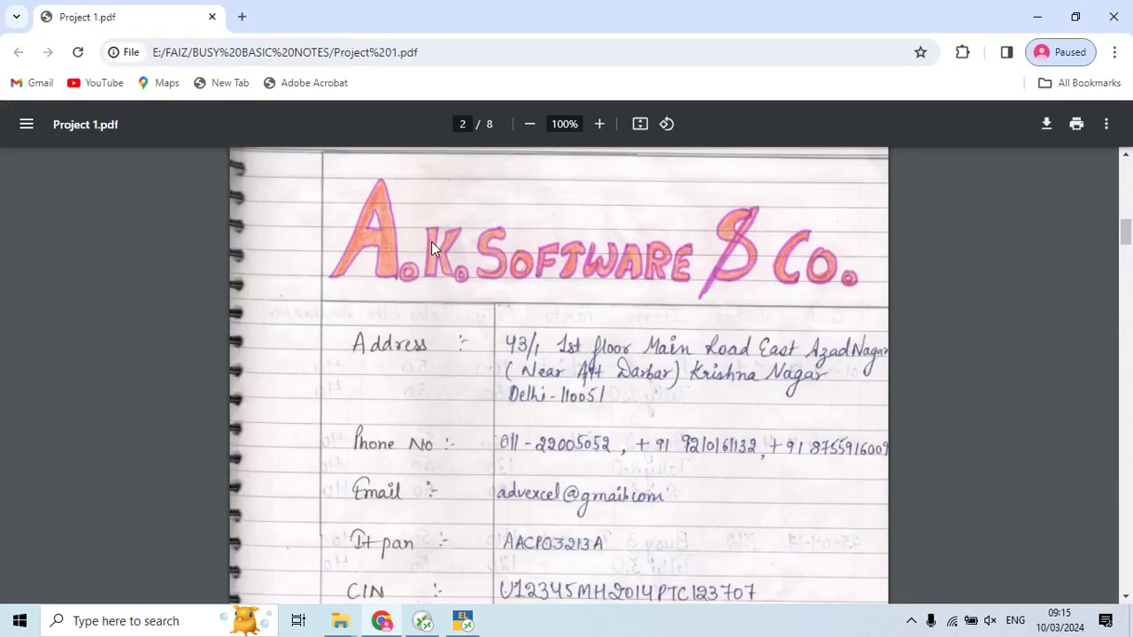
{"action": "key", "text": "alt+Tab"}
{"action": "key", "text": "Return"}
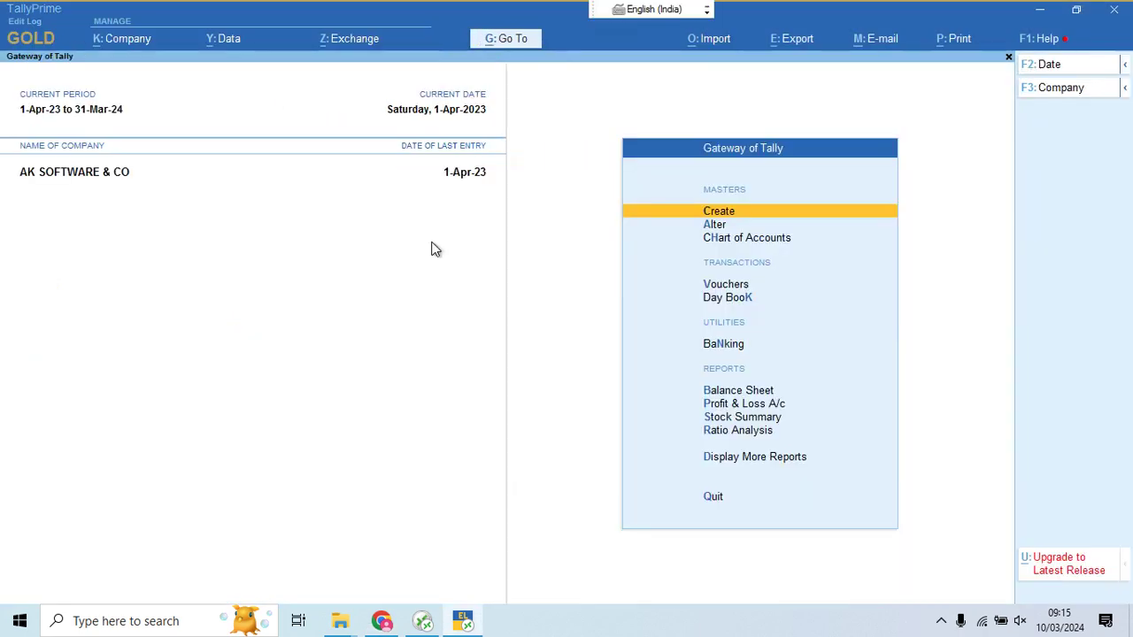
Close the BUSY BASIC NOTES and Notes folder windows and return to Project 1.pdf in Chrome
{"action": "key", "text": "alt+Tab"}
{"action": "key", "text": "alt+Tab"}
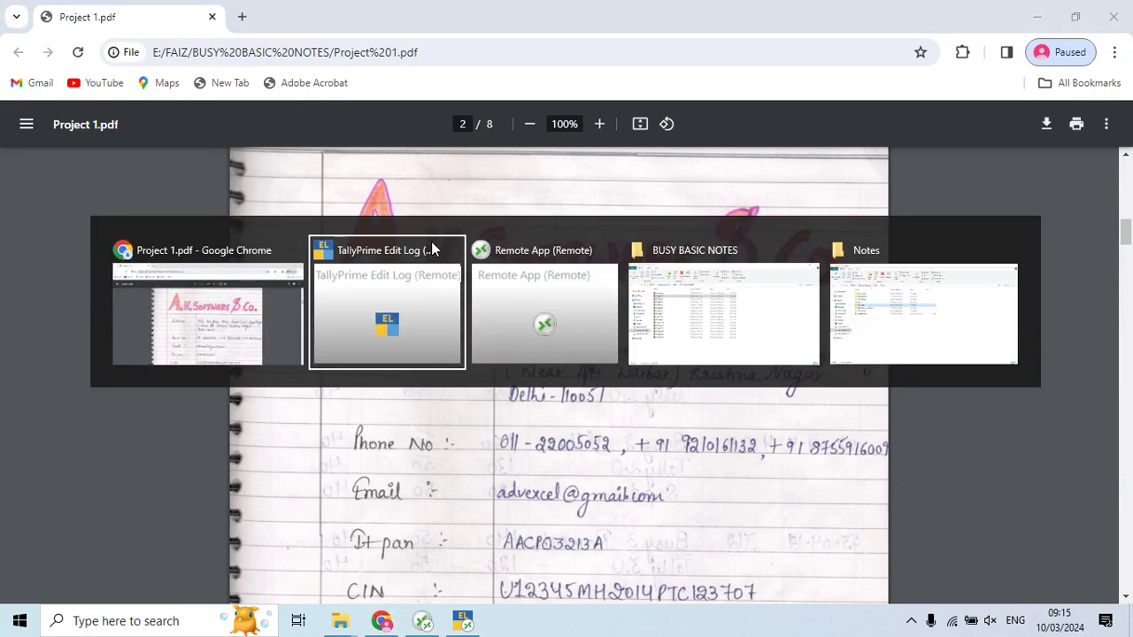
{"action": "key", "text": "Tab"}
{"action": "key", "text": "Tab"}
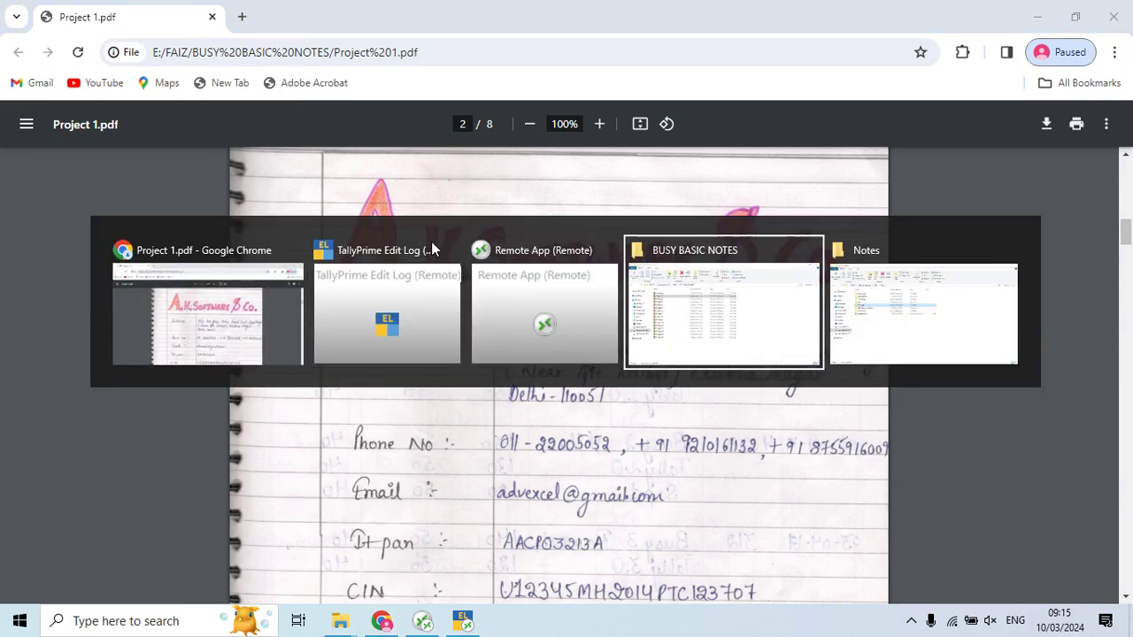
{"action": "key", "text": "alt+Tab"}
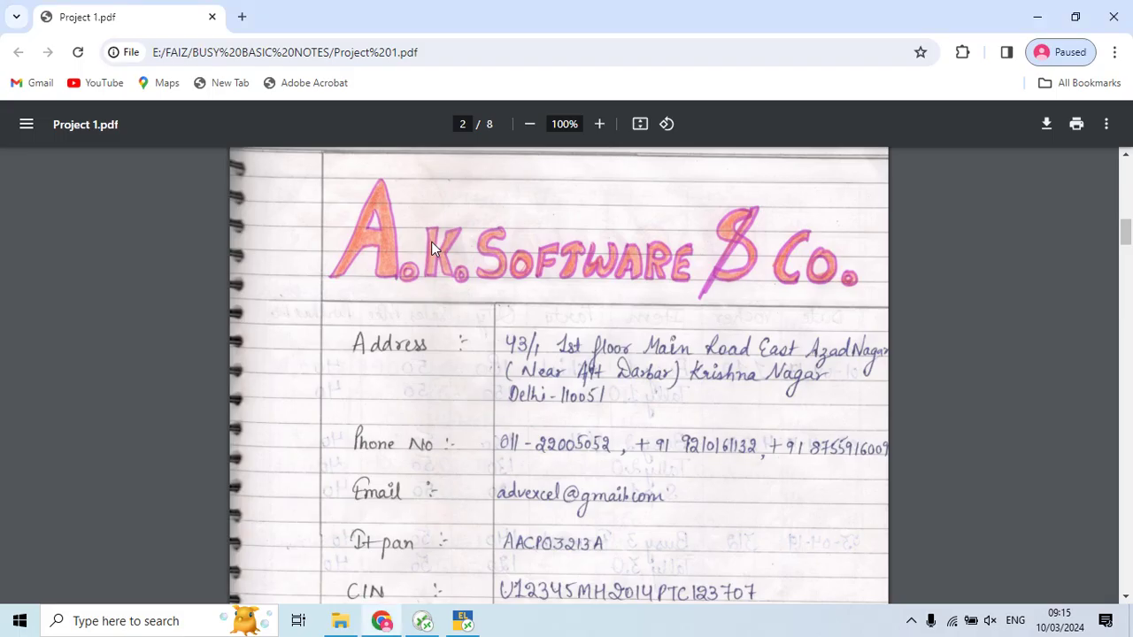
{"action": "key", "text": "alt+Tab"}
{"action": "key", "text": "Tab"}
{"action": "key", "text": "Tab"}
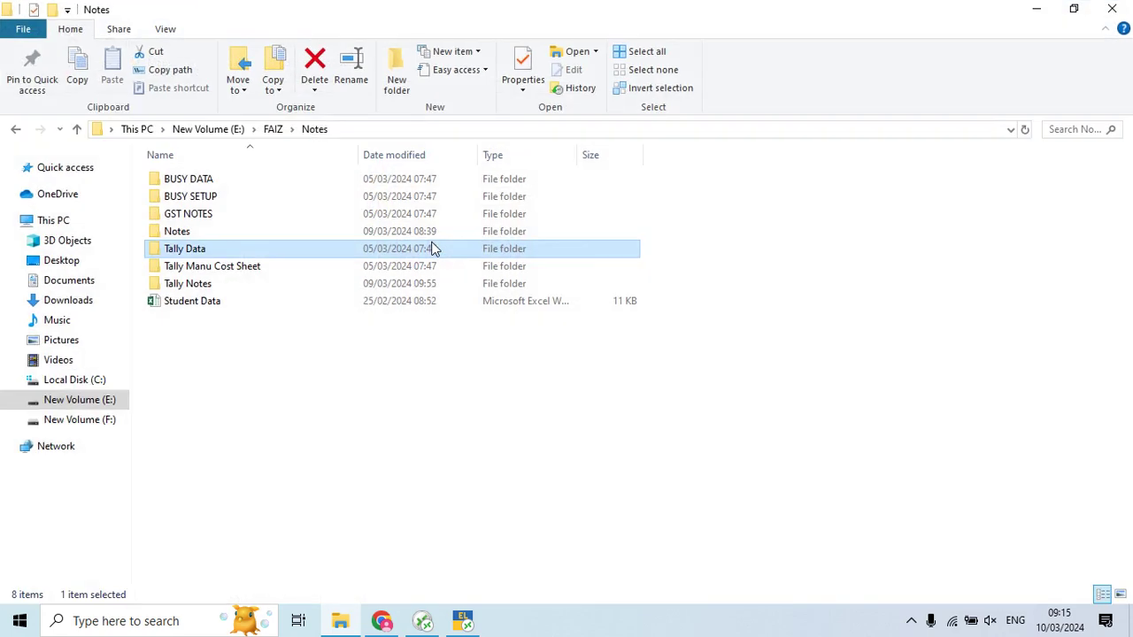
{"action": "key", "text": "alt+Tab"}
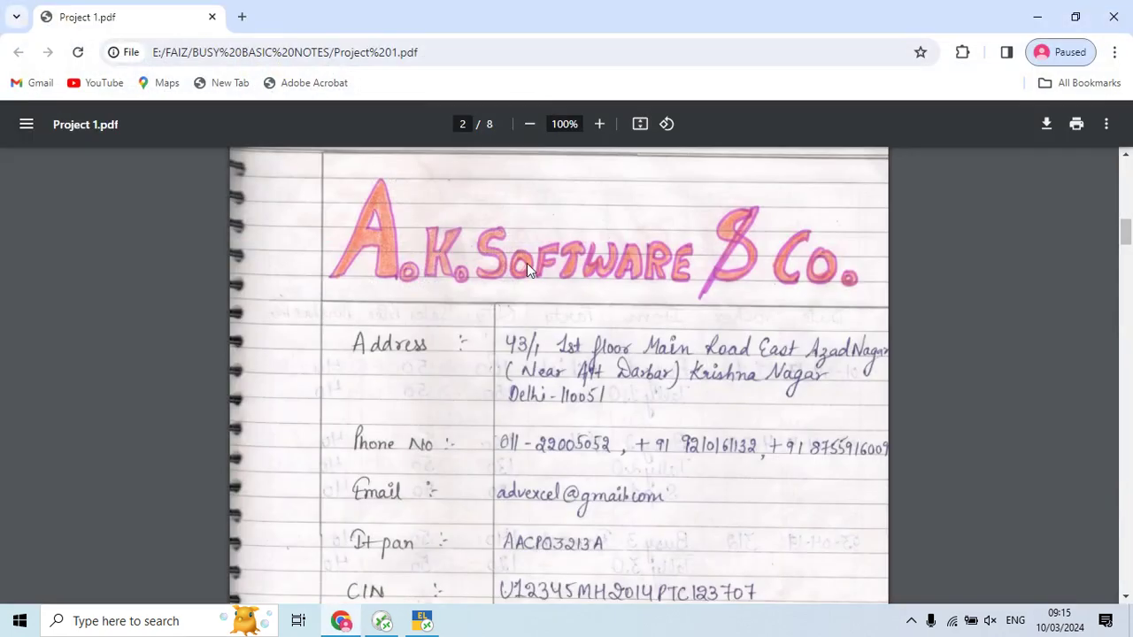
Read through the company details and the Purchase table on page 3 of Project 1.pdf, and switch back to TallyPrime
{"action": "scroll", "coordinate": [527, 264], "scroll_direction": "down", "scroll_amount": 10}
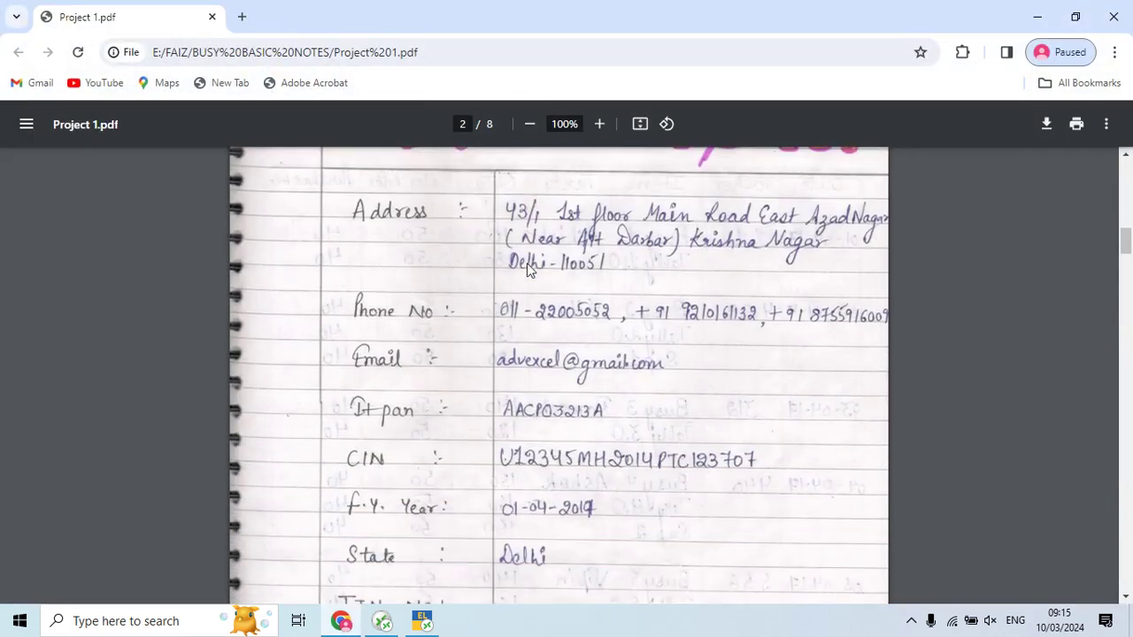
{"action": "scroll", "coordinate": [527, 265], "scroll_direction": "down", "scroll_amount": 3}
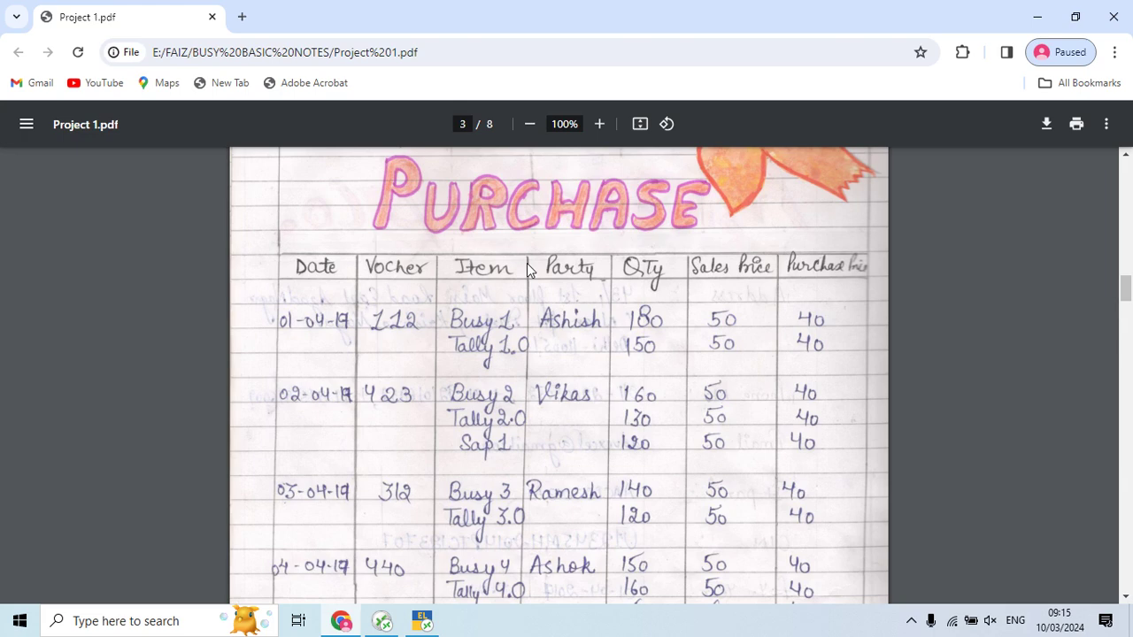
{"action": "key", "text": "alt+Tab"}
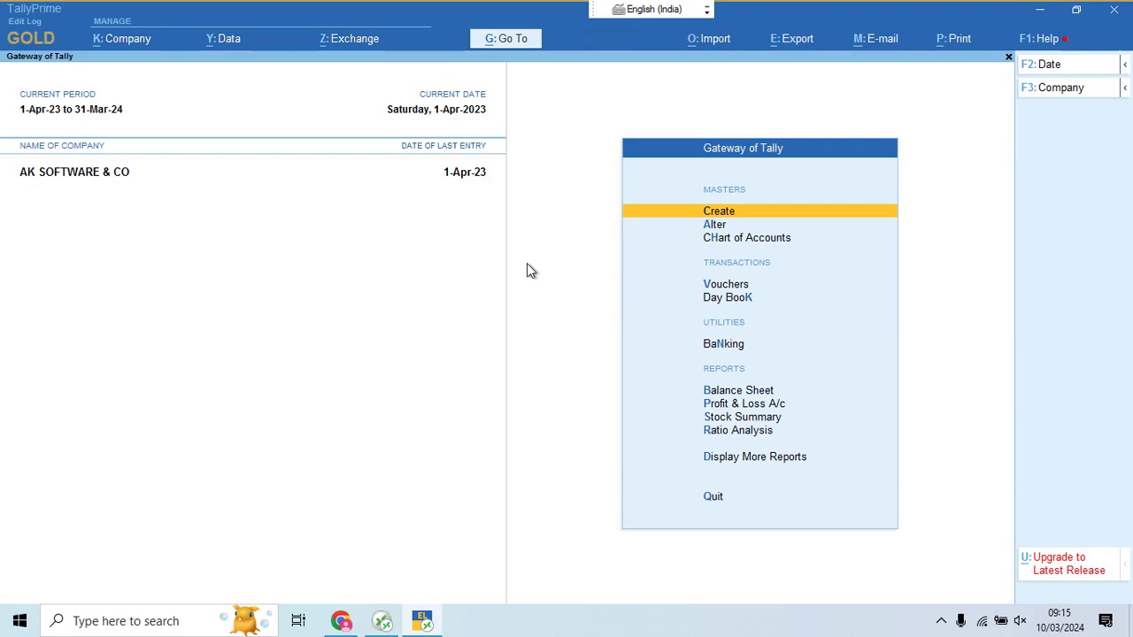
Open the Chart of Accounts for Ledgers and display it in Ledger View
{"action": "key", "text": "Down"}
{"action": "key", "text": "Down"}
{"action": "key", "text": "Return"}
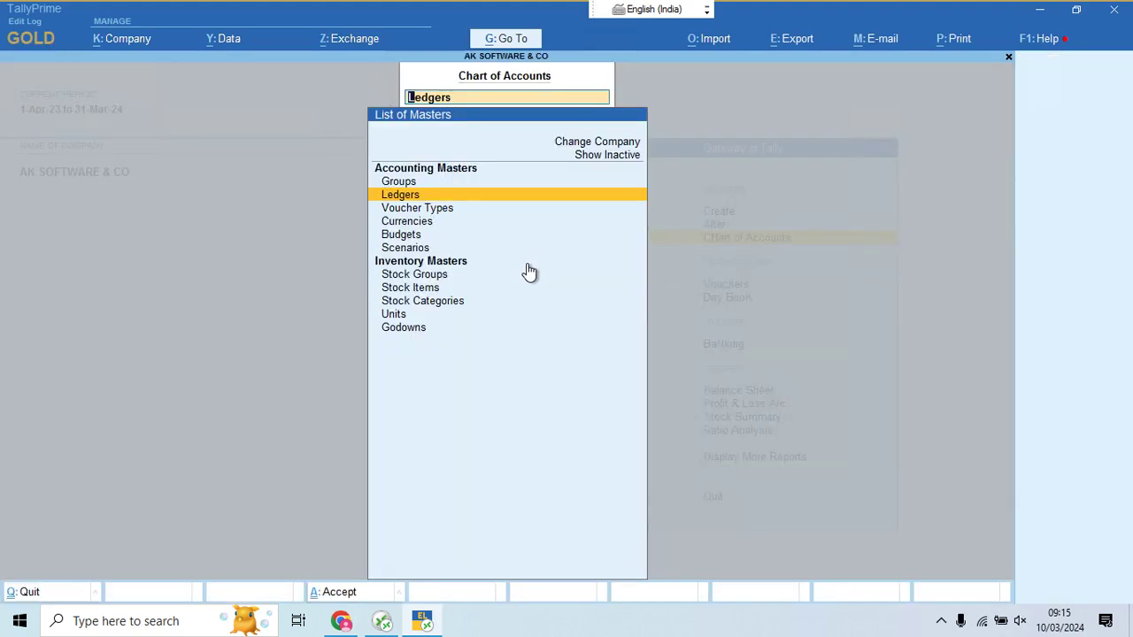
{"action": "key", "text": "Return"}
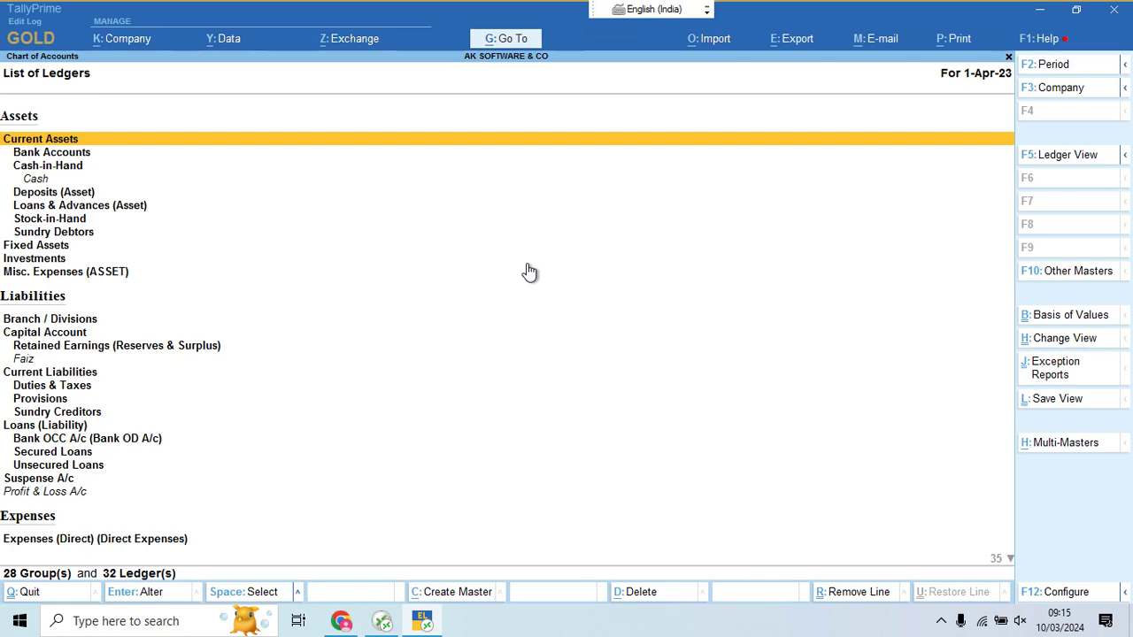
{"action": "key", "text": "F5"}
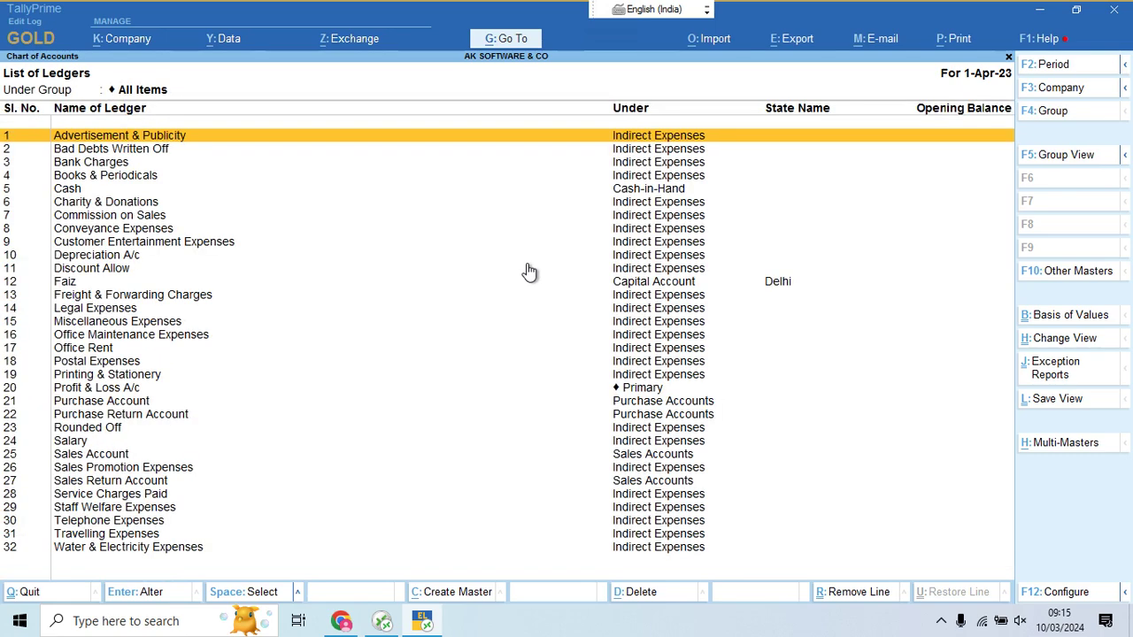
Look through the whole list of ledgers and the groups they fall under, and return to the Gateway of Tally
{"action": "key", "text": "Down"}
{"action": "key", "text": "Down"}
{"action": "key", "text": "Down"}
{"action": "key", "text": "Down"}
{"action": "key", "text": "Down"}
{"action": "key", "text": "Down"}
{"action": "key", "text": "Down"}
{"action": "key", "text": "Down"}
{"action": "key", "text": "Down"}
{"action": "key", "text": "Down"}
{"action": "key", "text": "Down"}
{"action": "key", "text": "Down"}
{"action": "key", "text": "Down"}
{"action": "key", "text": "Down"}
{"action": "key", "text": "Down"}
{"action": "key", "text": "Down"}
{"action": "key", "text": "Down"}
{"action": "key", "text": "Down"}
{"action": "key", "text": "Down"}
{"action": "key", "text": "Down"}
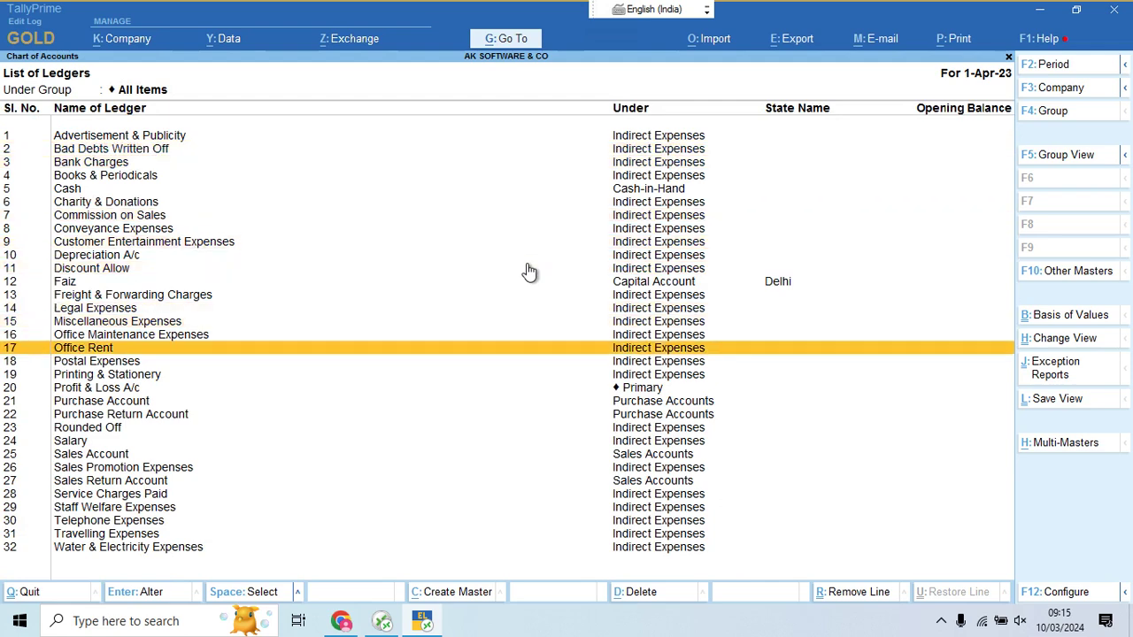
{"action": "key", "text": "Up"}
{"action": "key", "text": "Up"}
{"action": "key", "text": "Up"}
{"action": "key", "text": "Up"}
{"action": "key", "text": "Up"}
{"action": "key", "text": "Up"}
{"action": "key", "text": "Up"}
{"action": "key", "text": "Up"}
{"action": "key", "text": "Up"}
{"action": "key", "text": "Up"}
{"action": "key", "text": "Up"}
{"action": "key", "text": "Up"}
{"action": "key", "text": "Up"}
{"action": "key", "text": "Up"}
{"action": "key", "text": "Up"}
{"action": "key", "text": "Up"}
{"action": "key", "text": "Up"}
{"action": "key", "text": "Up"}
{"action": "key", "text": "Up"}
{"action": "key", "text": "Up"}
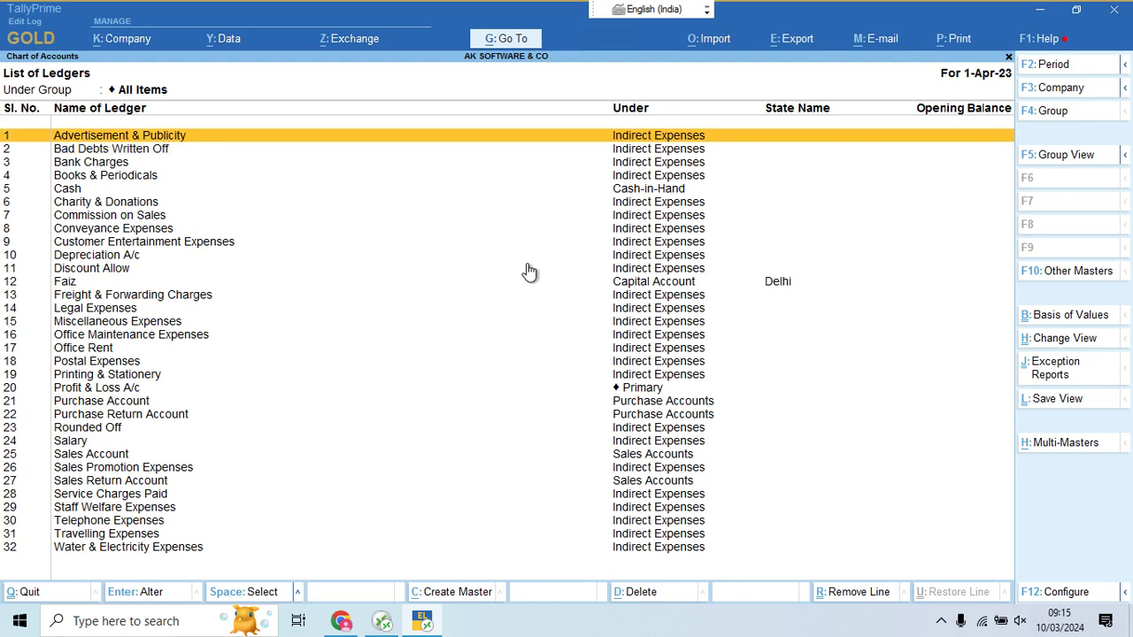
{"action": "key", "text": "Down"}
{"action": "key", "text": "Down"}
{"action": "key", "text": "Down"}
{"action": "key", "text": "Down"}
{"action": "key", "text": "Down"}
{"action": "key", "text": "Down"}
{"action": "key", "text": "Down"}
{"action": "key", "text": "Down"}
{"action": "key", "text": "Down"}
{"action": "key", "text": "Down"}
{"action": "key", "text": "Down"}
{"action": "key", "text": "Down"}
{"action": "key", "text": "Down"}
{"action": "key", "text": "Down"}
{"action": "key", "text": "Down"}
{"action": "key", "text": "Down"}
{"action": "key", "text": "Down"}
{"action": "key", "text": "Down"}
{"action": "key", "text": "Down"}
{"action": "key", "text": "Down"}
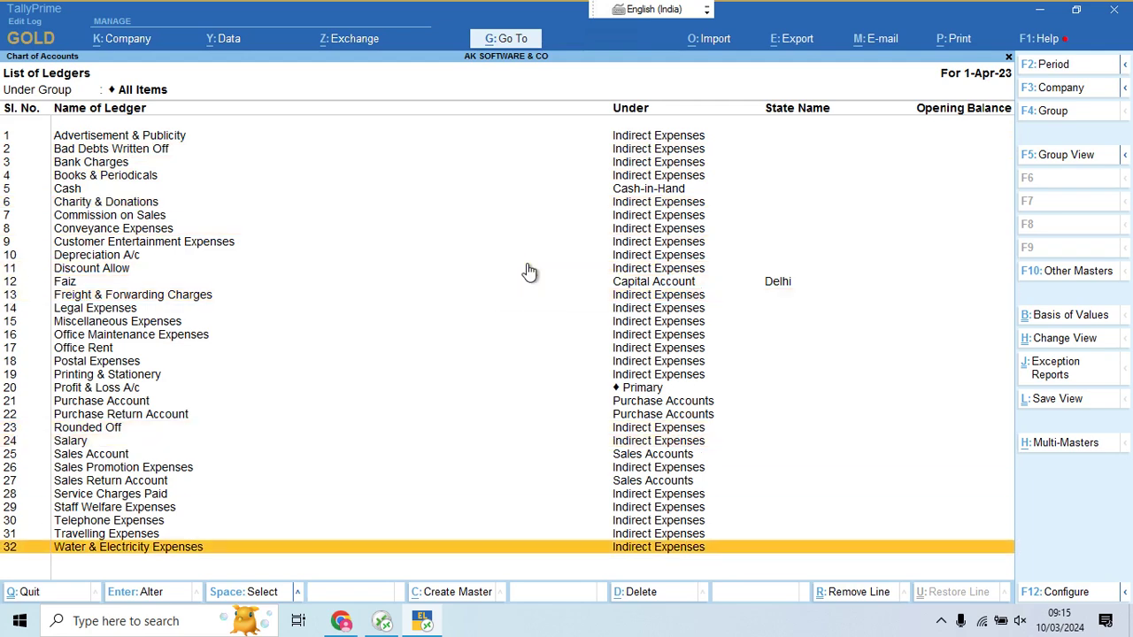
{"action": "key", "text": "Escape"}
{"action": "key", "text": "Escape"}
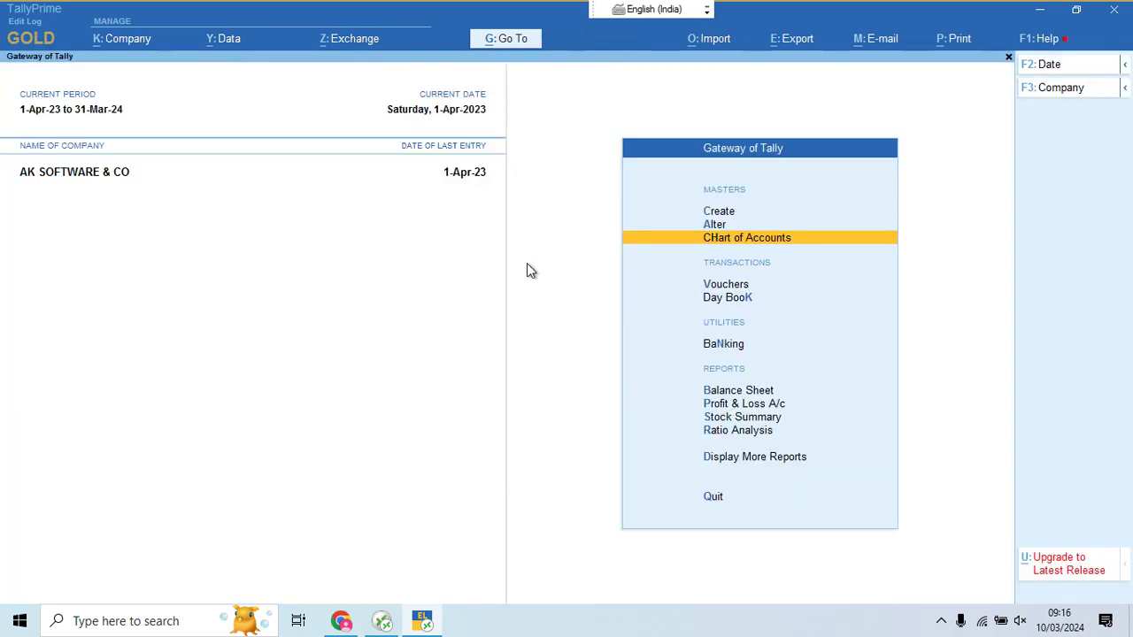
Start a new Purchase voucher, keep number 1, and move on to the Supplier Invoice No
{"action": "key", "text": "Down"}
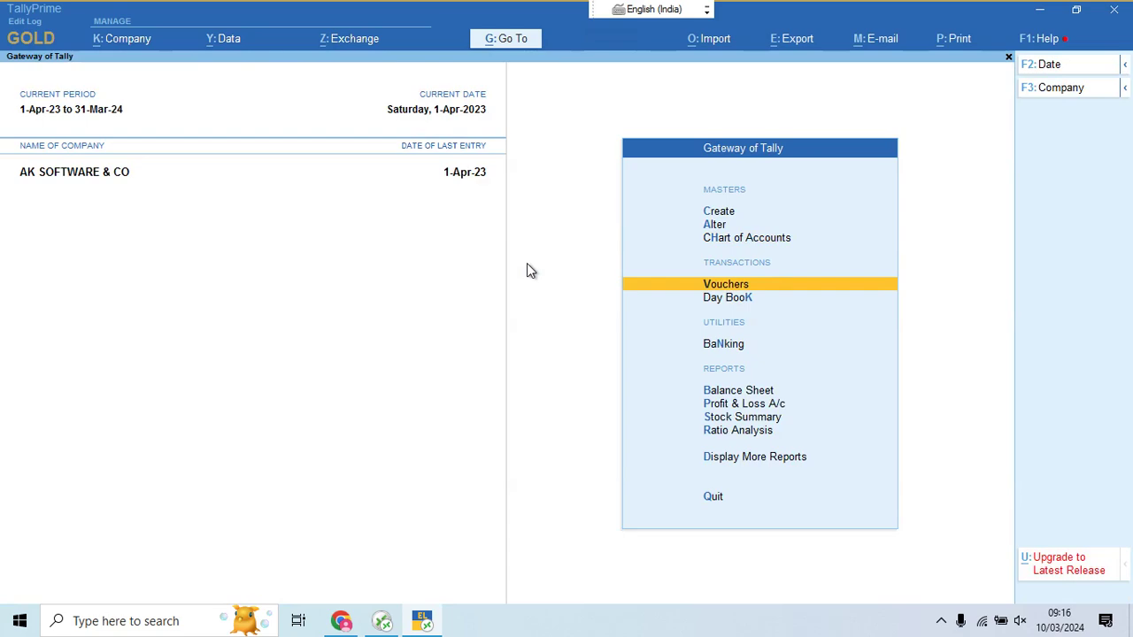
{"action": "key", "text": "Return"}
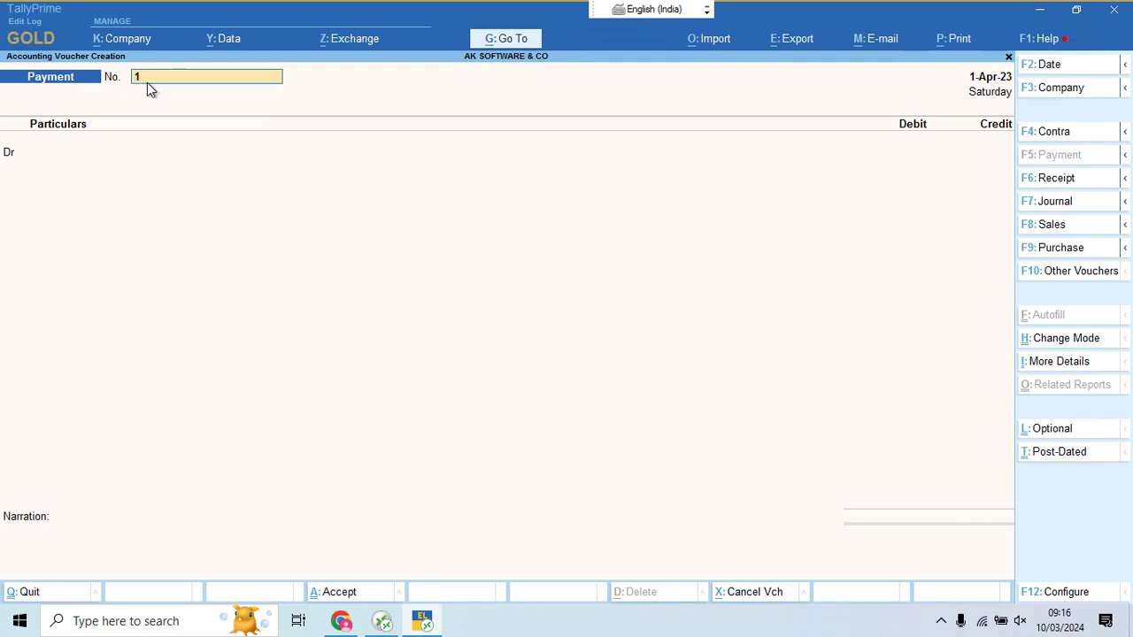
{"action": "left_click", "coordinate": [1057, 254]}
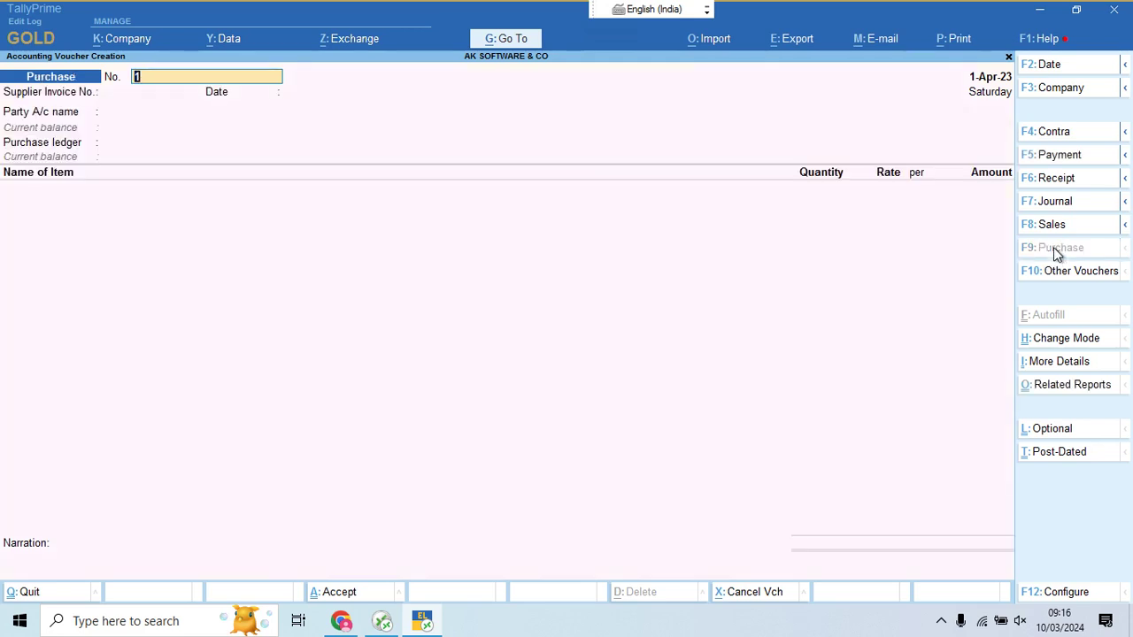
{"action": "key", "text": "Return"}
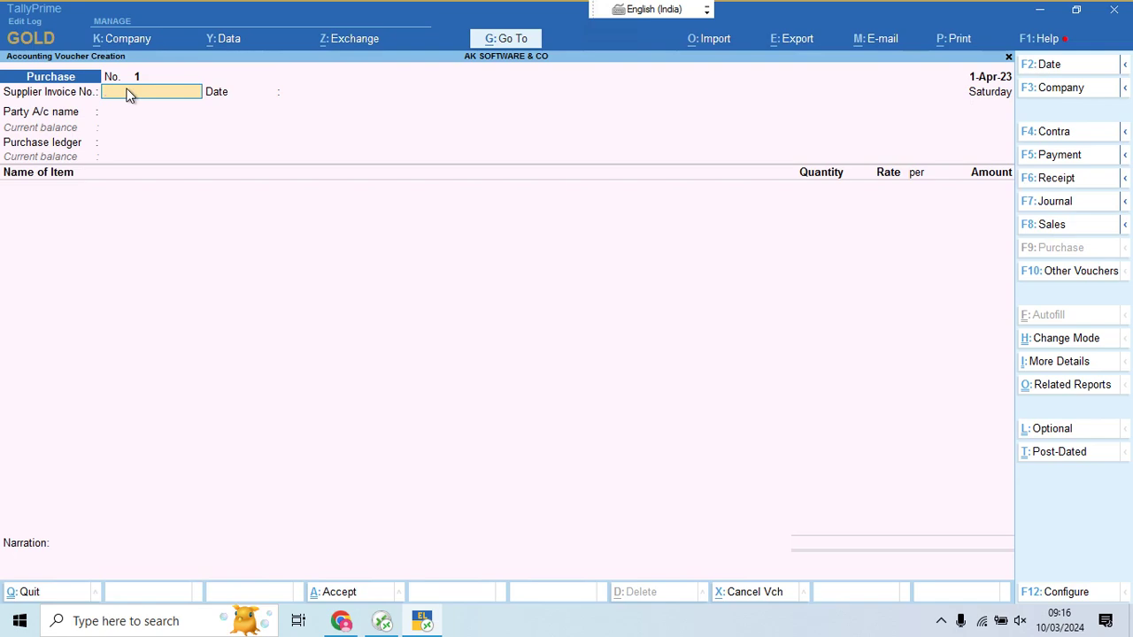
Set Provide Supplier Invoice details to No in the voucher configuration and accept it
{"action": "left_click", "coordinate": [1060, 598]}
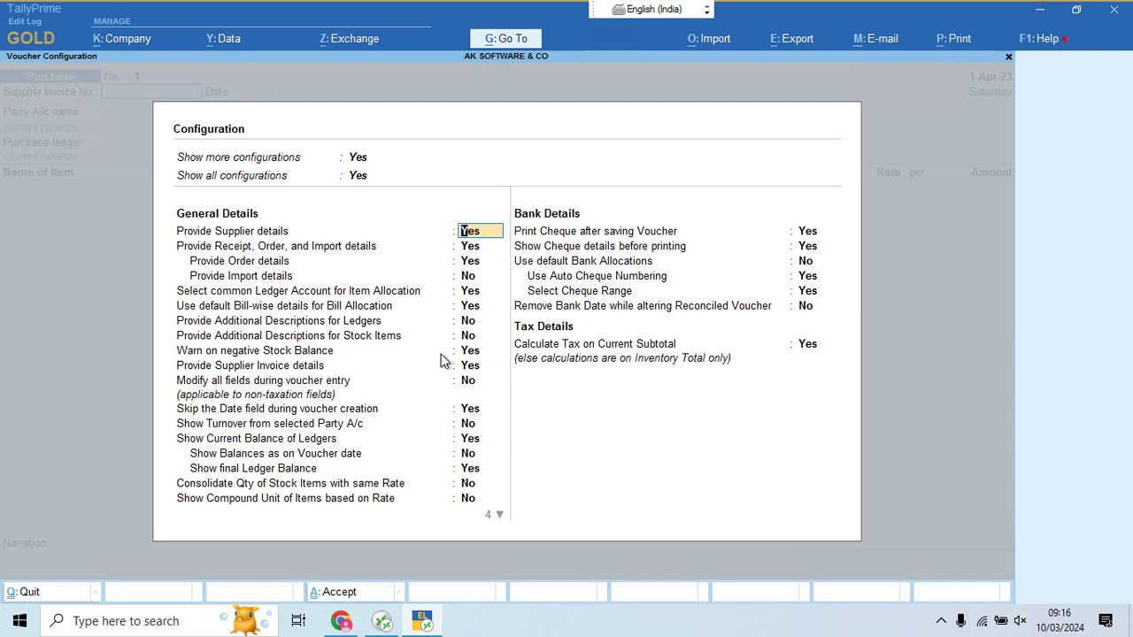
{"action": "left_click", "coordinate": [475, 368]}
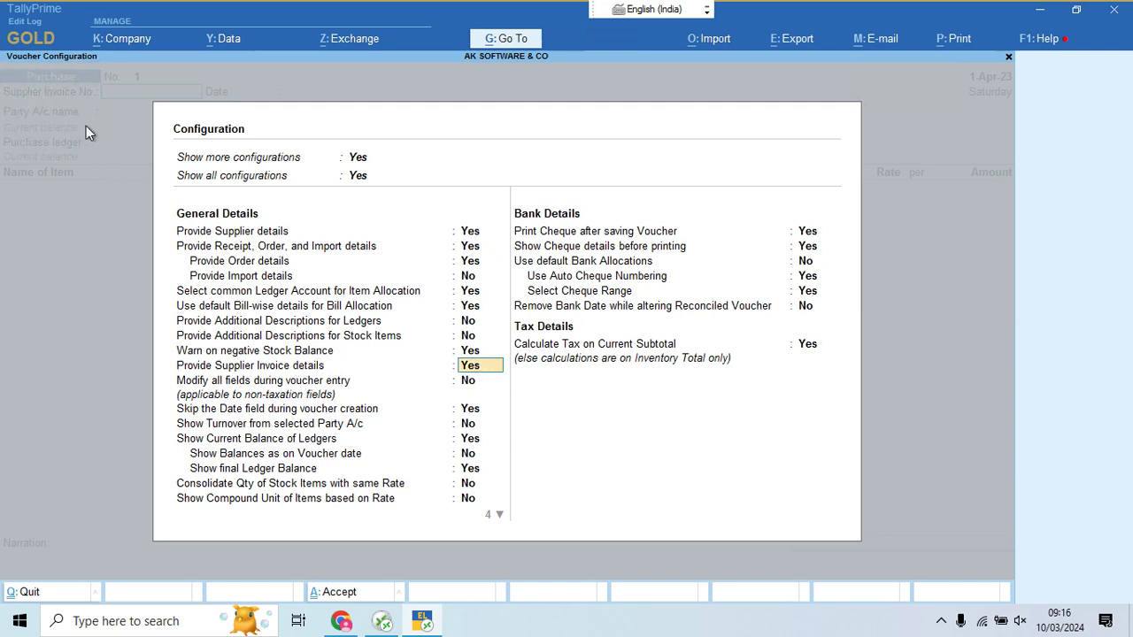
{"action": "type", "text": "N"}
{"action": "key", "text": "ctrl+a"}
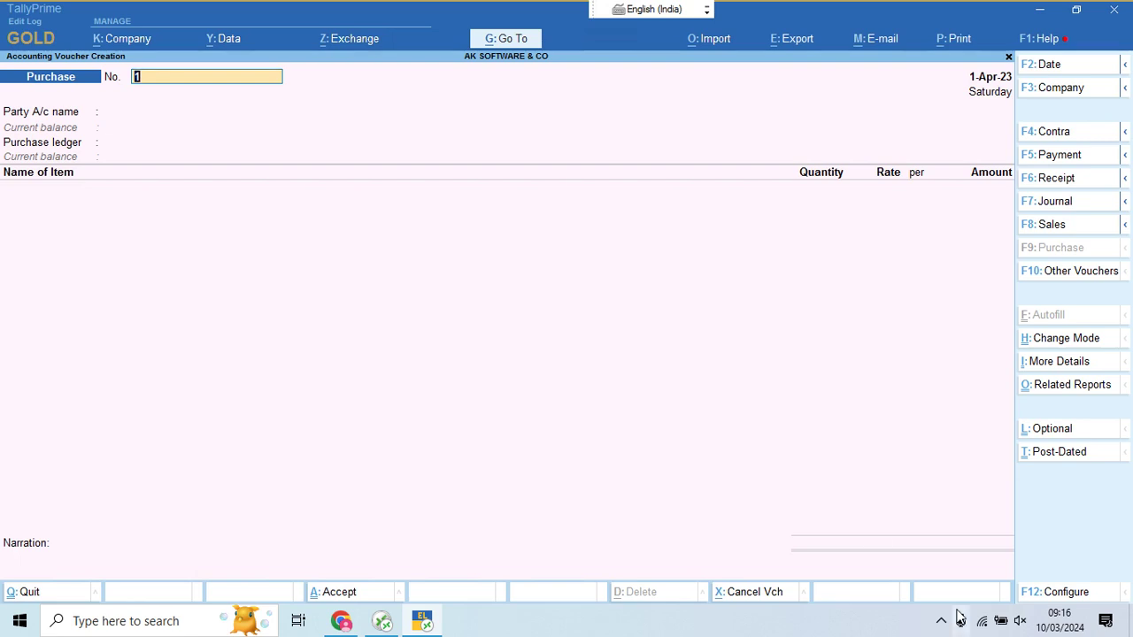
Set Provide Supplier Invoice details back to Yes in the voucher configuration and accept it
{"action": "left_click", "coordinate": [1082, 593]}
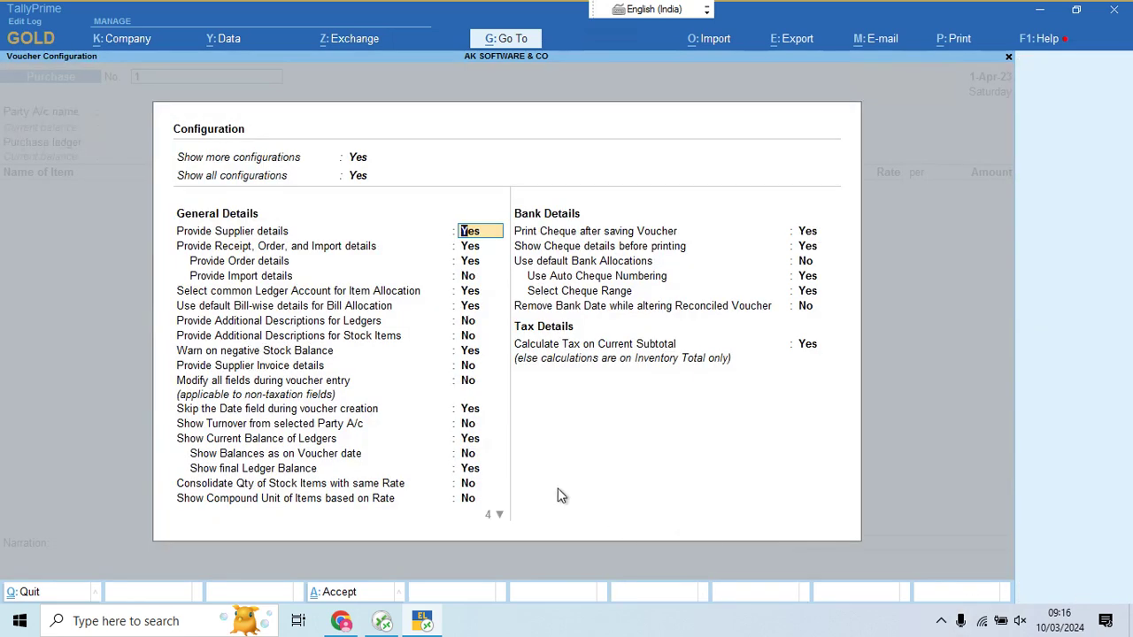
{"action": "left_click", "coordinate": [285, 371]}
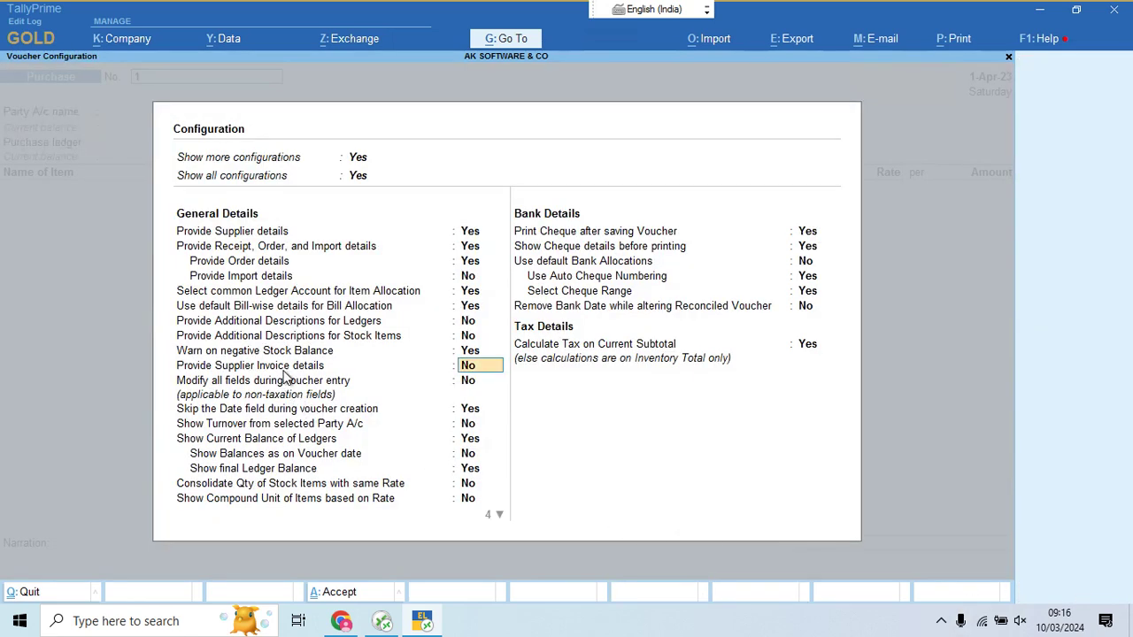
{"action": "type", "text": "Y"}
{"action": "key", "text": "Return"}
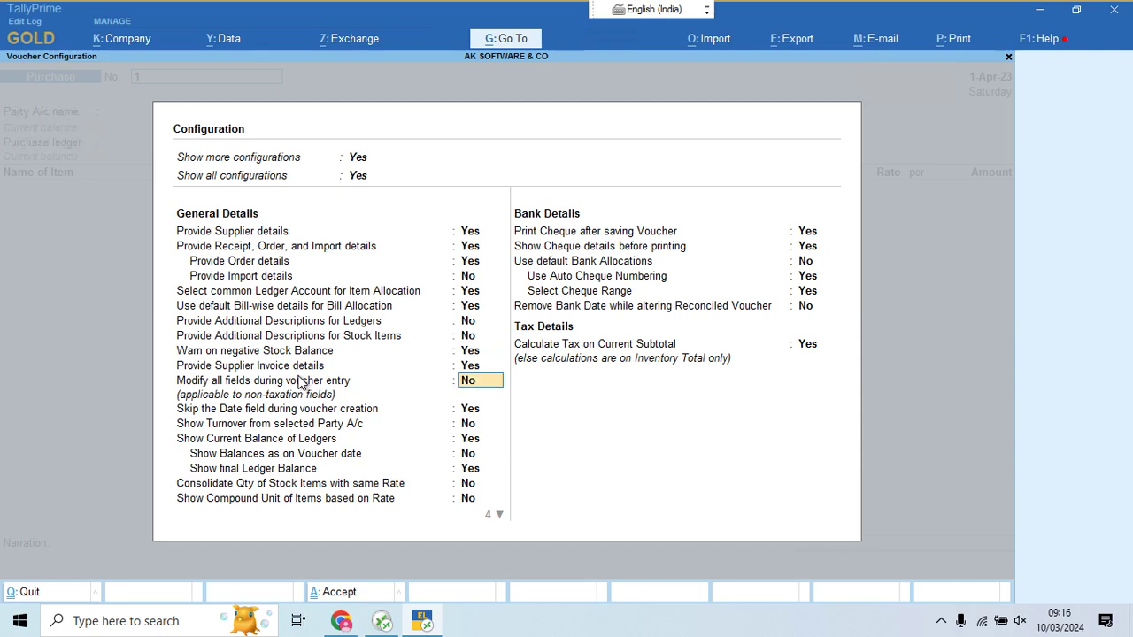
{"action": "key", "text": "ctrl+a"}
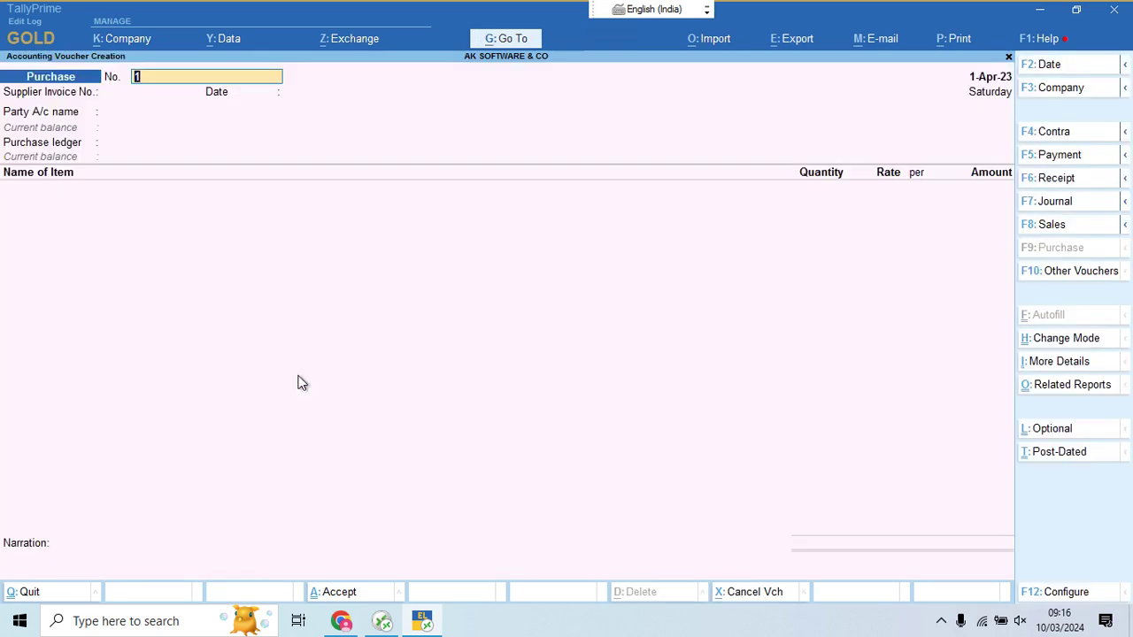
Keep voucher number 1, check the first purchase in Project 1.pdf, and enter Supplier Invoice No. 112 dated 1-Apr-23
{"action": "key", "text": "Return"}
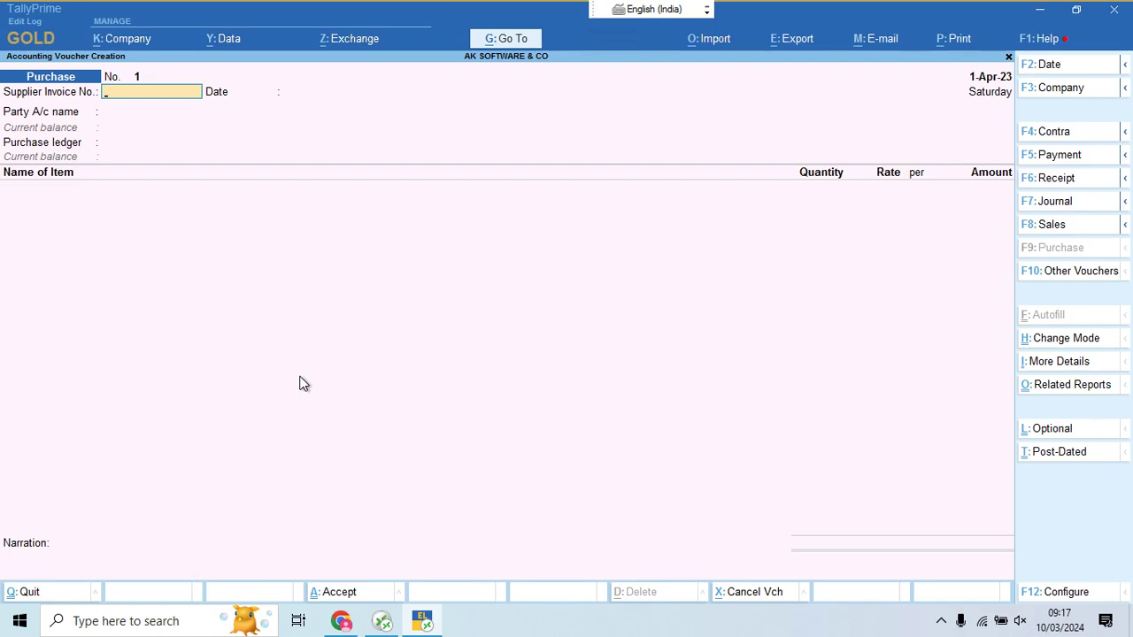
{"action": "key", "text": "alt+Tab"}
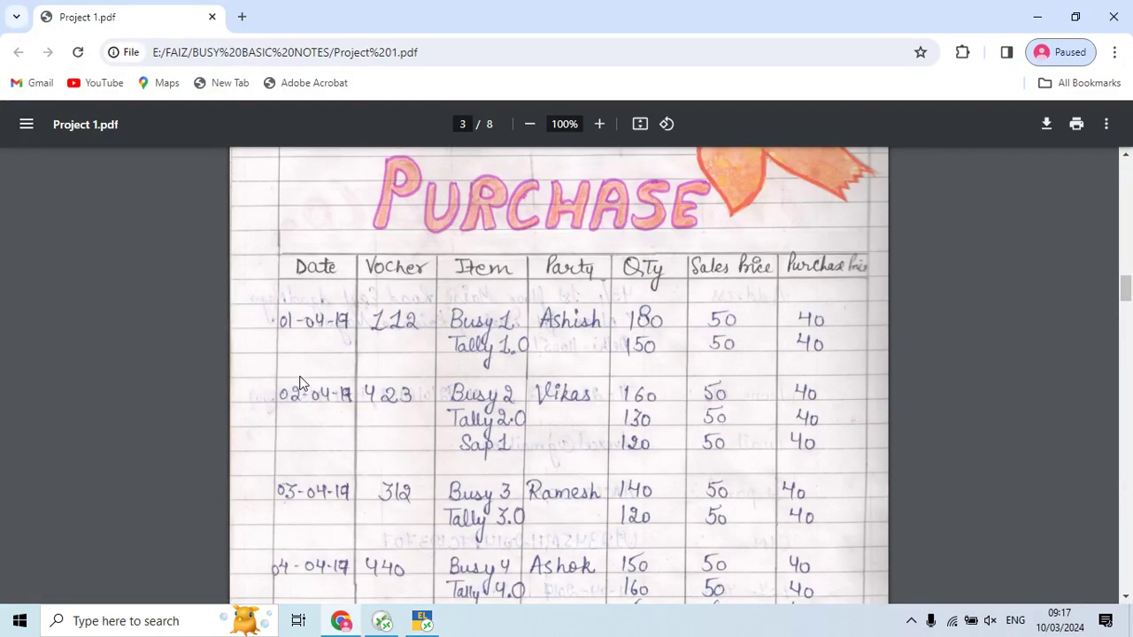
{"action": "key", "text": "alt+Tab"}
{"action": "key", "text": "alt+Tab"}
{"action": "key", "text": "alt+Tab"}
{"action": "type", "text": "2"}
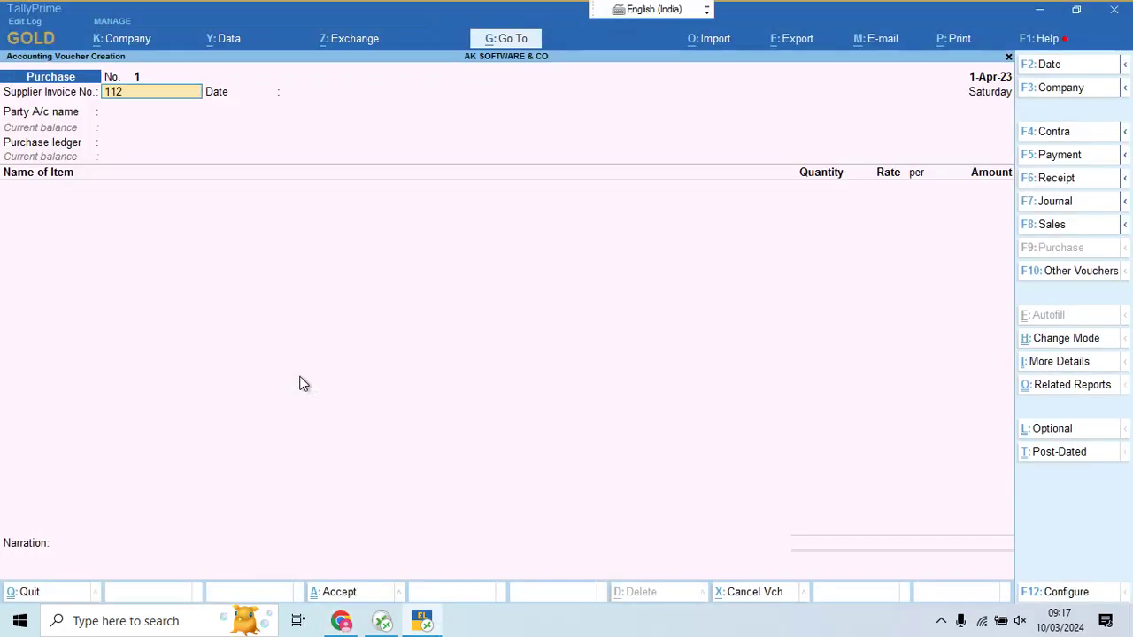
{"action": "key", "text": "Return"}
{"action": "key", "text": "Return"}
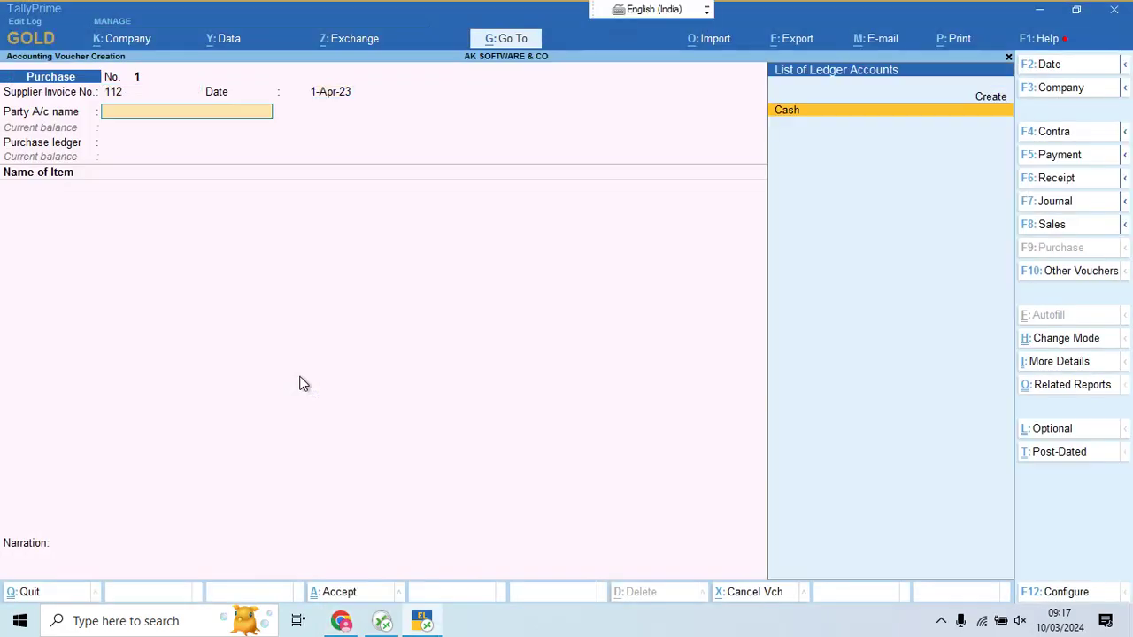
Check the party of invoice 112 in Project 1.pdf and create a ledger with that supplier's name under Sundry Creditors as the party account
{"action": "key", "text": "alt+Tab"}
{"action": "key", "text": "alt+Tab"}
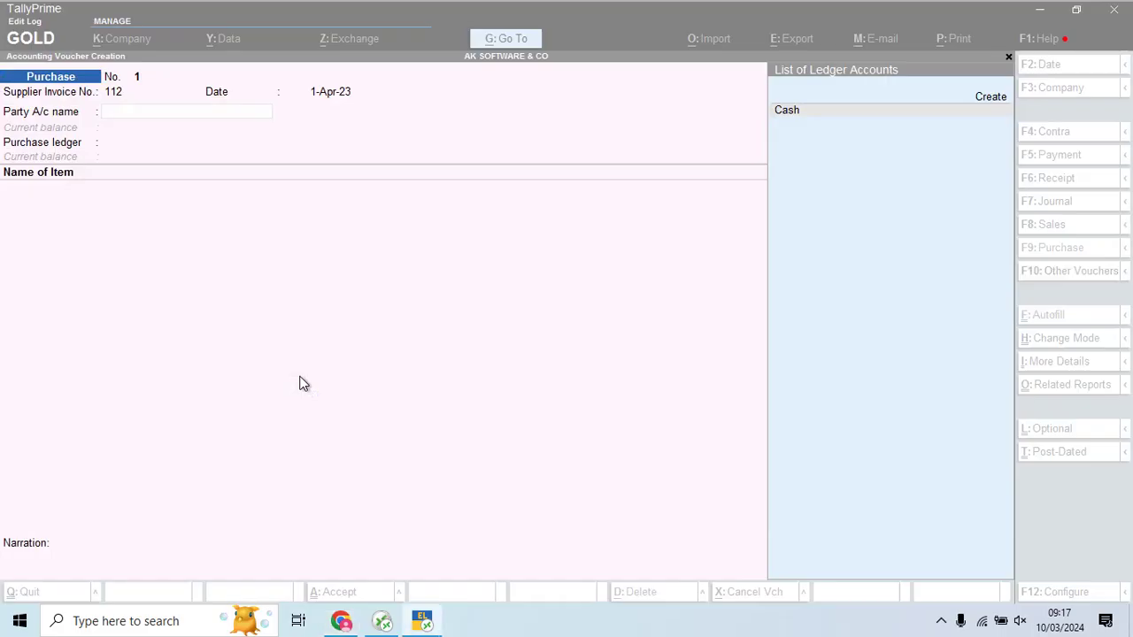
{"action": "type", "text": "ASH"}
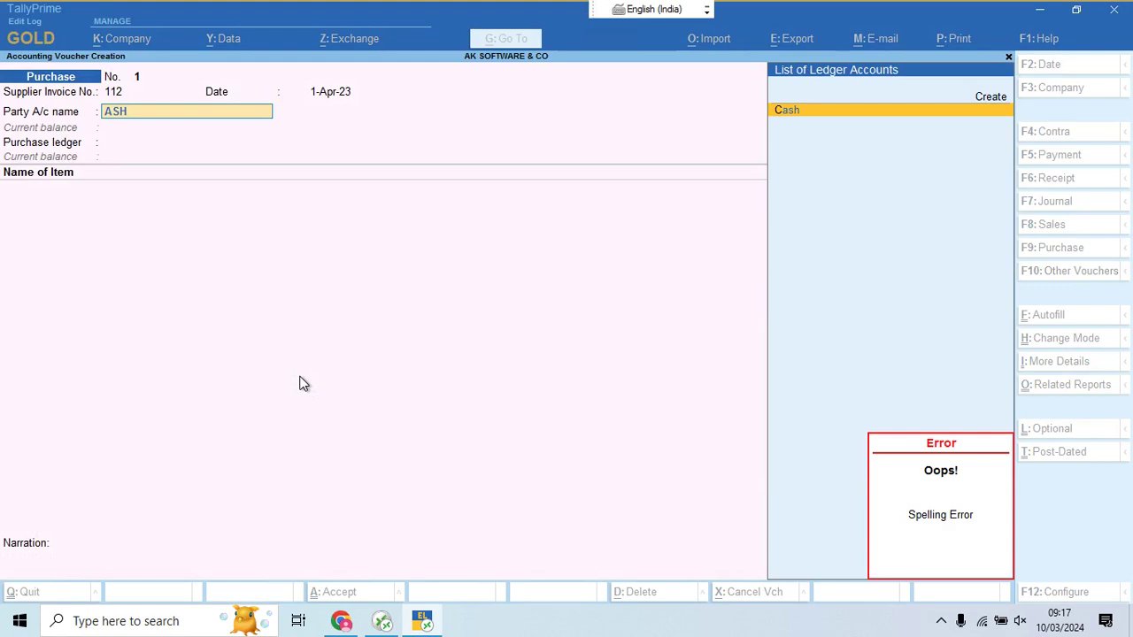
{"action": "key", "text": "alt+c"}
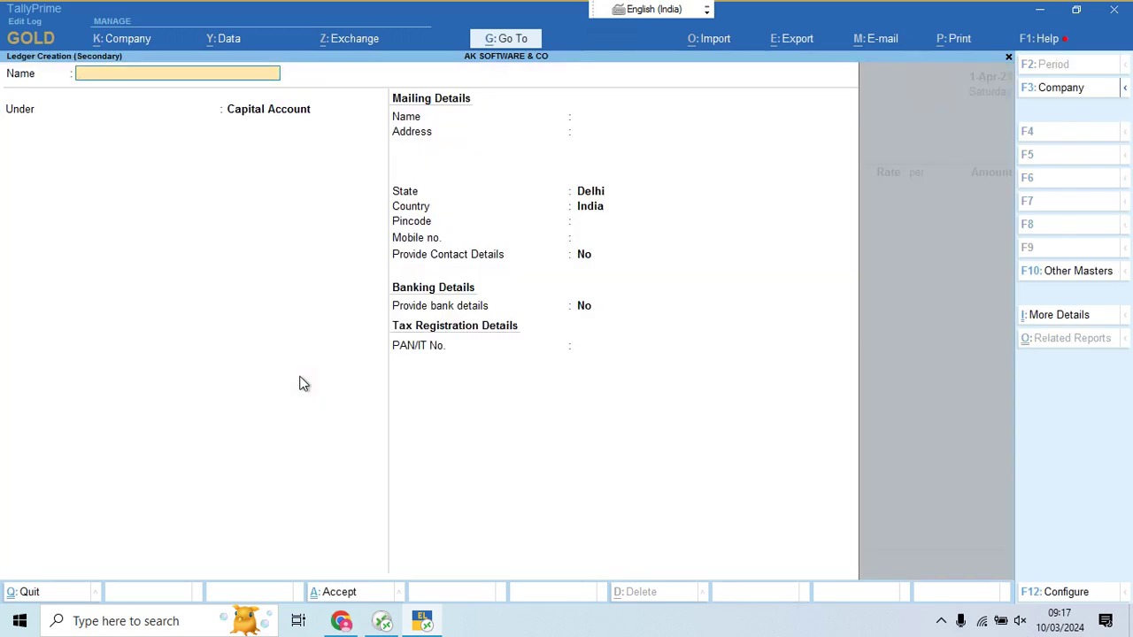
{"action": "type", "text": "ASHISH"}
{"action": "key", "text": "Return"}
{"action": "type", "text": "SU"}
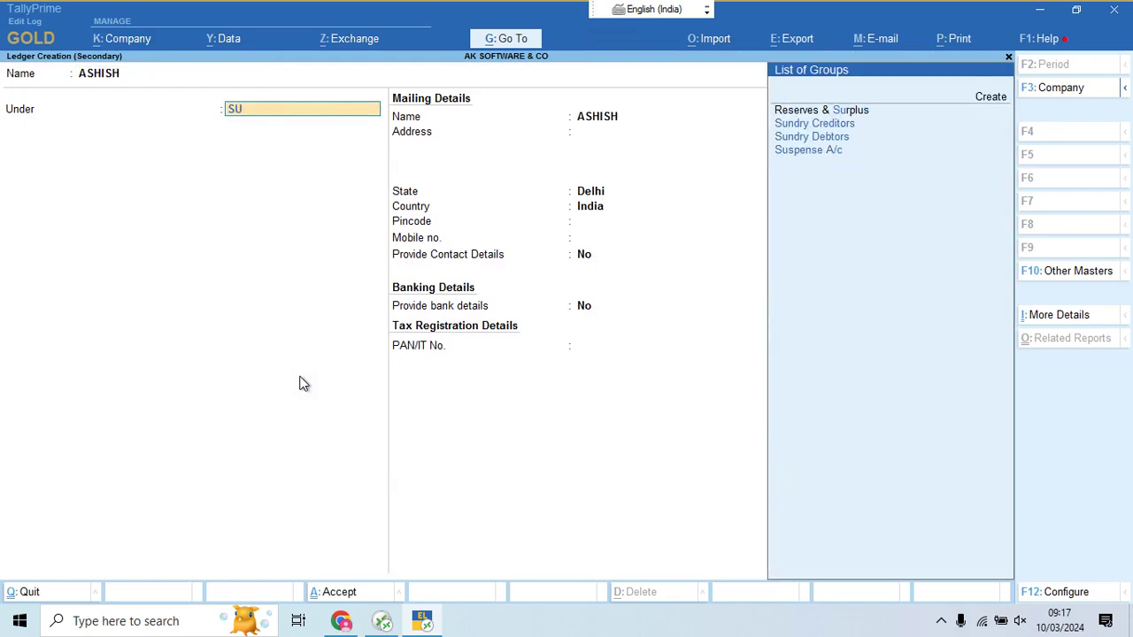
{"action": "type", "text": "N"}
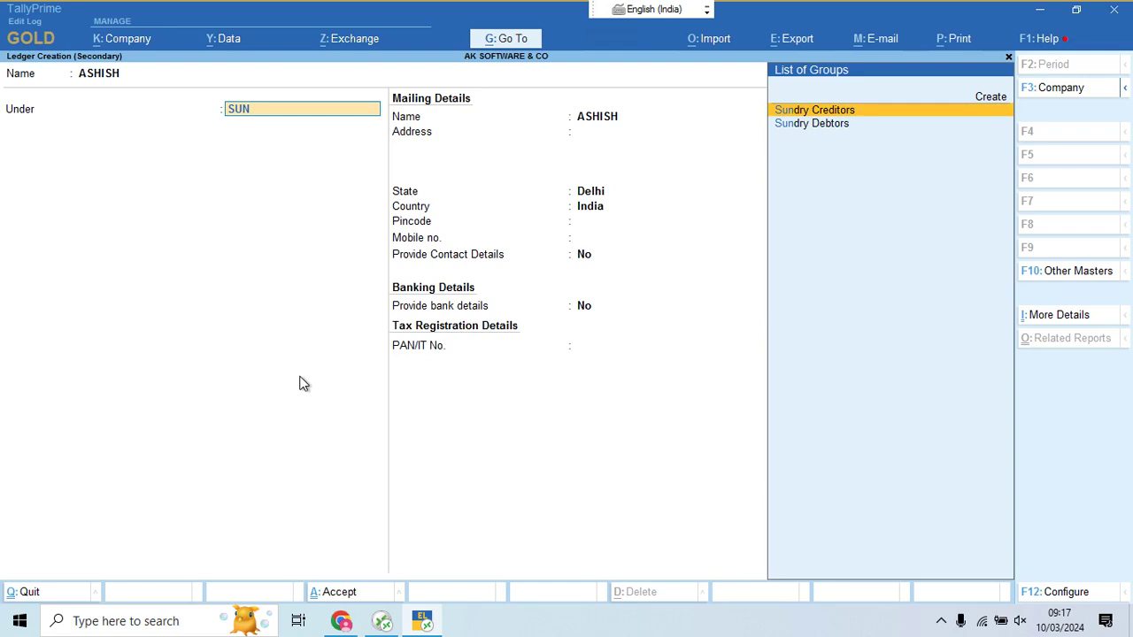
{"action": "key", "text": "Down"}
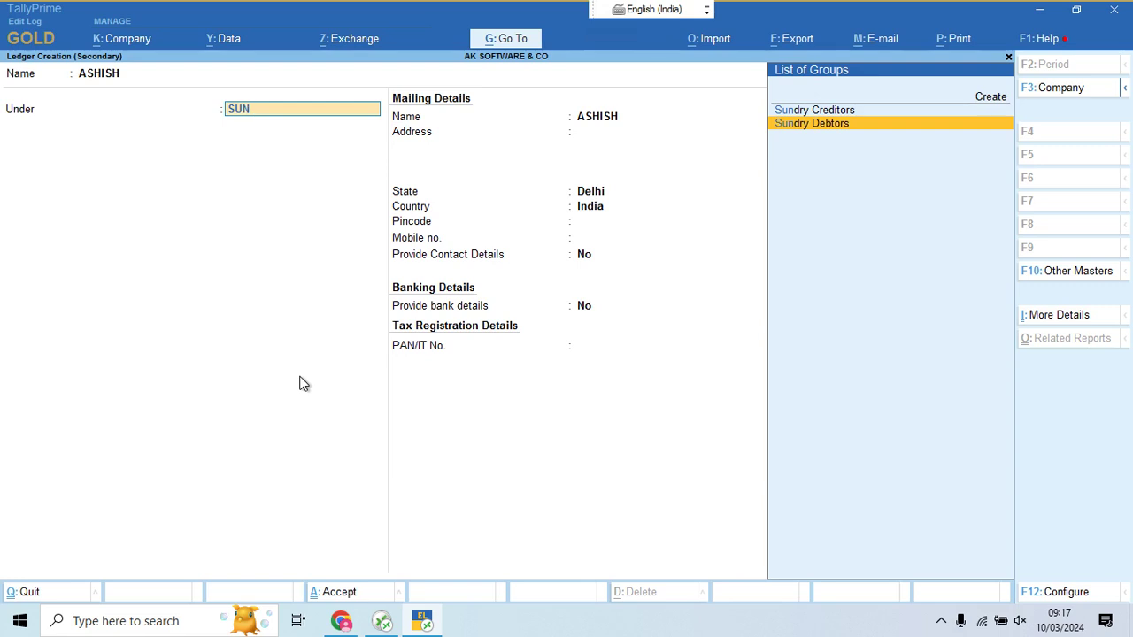
{"action": "key", "text": "Up"}
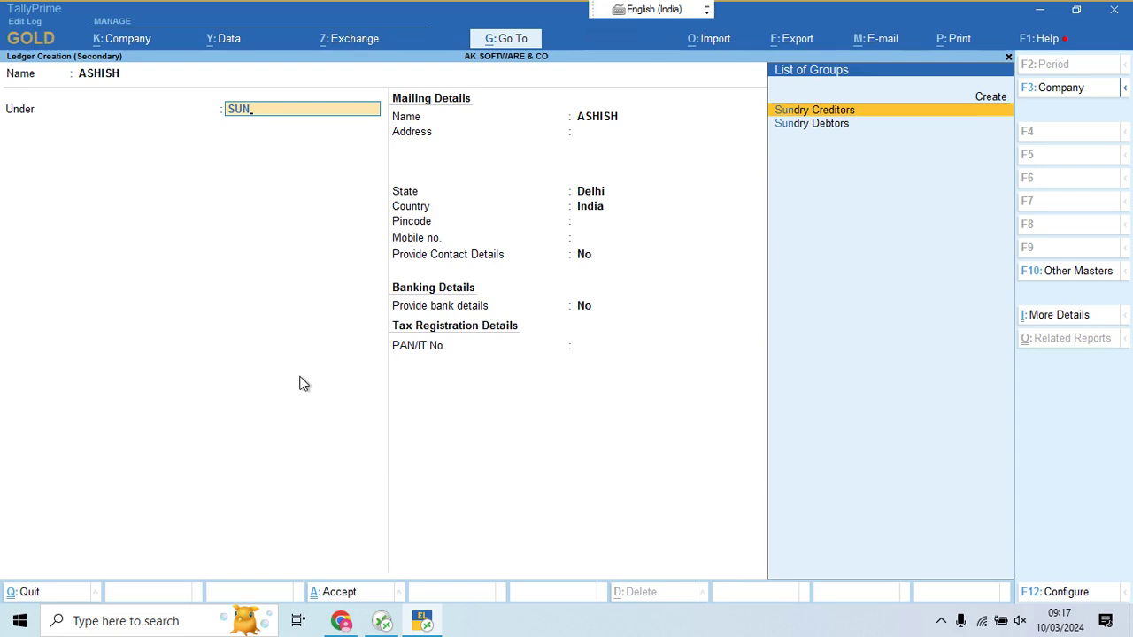
{"action": "key", "text": "Return"}
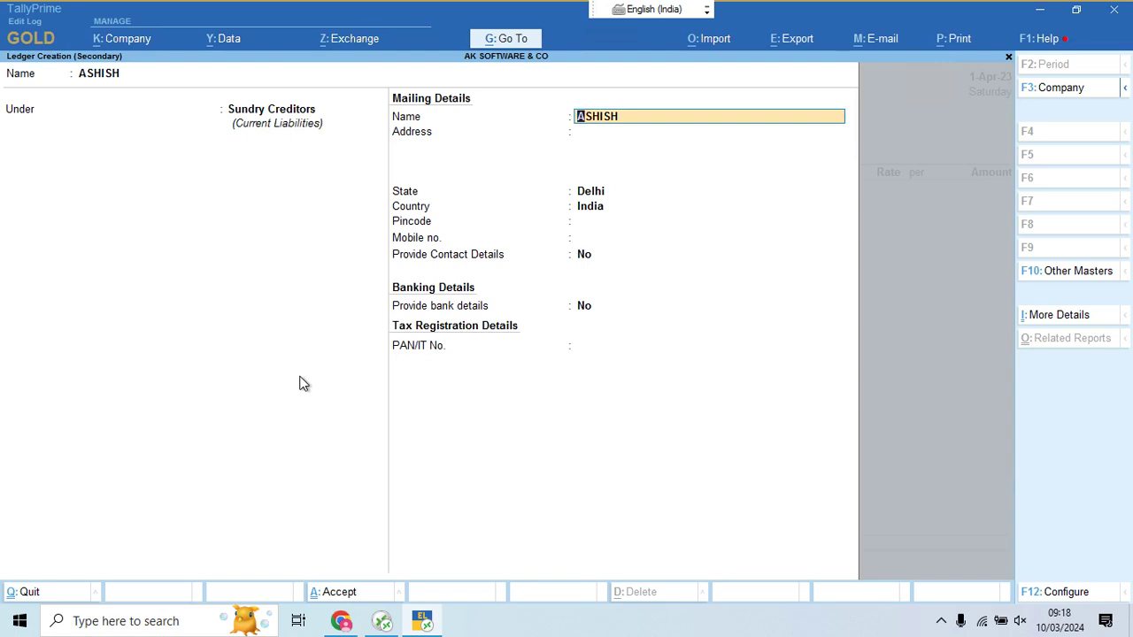
{"action": "left_click", "coordinate": [346, 600]}
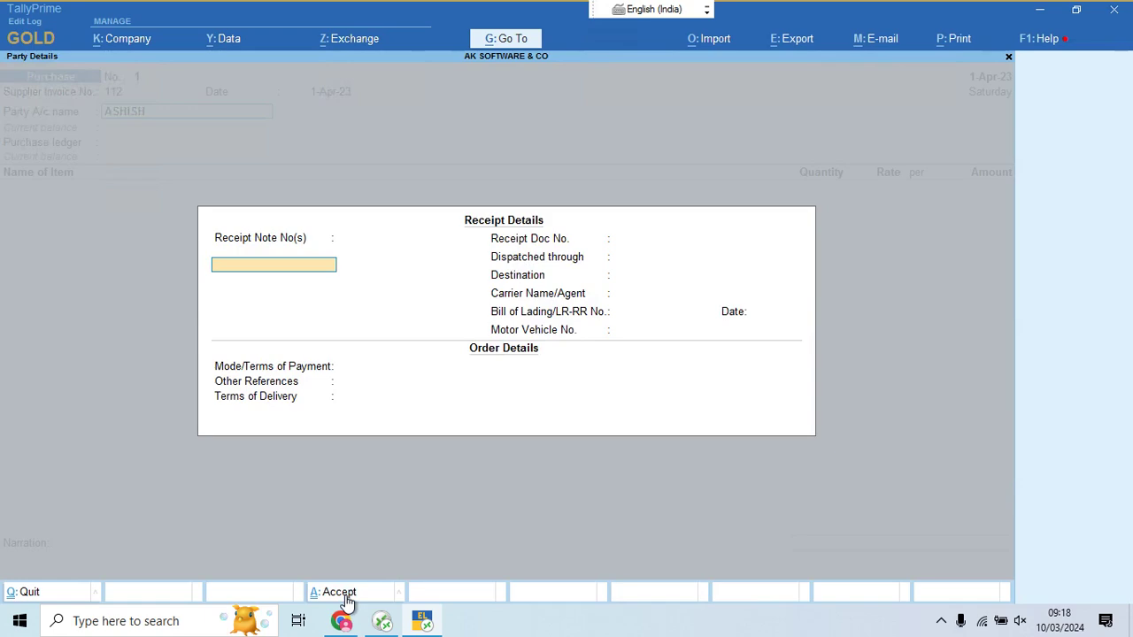
Go through the Receipt Details and Order Details of the purchase voucher, leaving every field blank
{"action": "key", "text": "Return"}
{"action": "key", "text": "Return"}
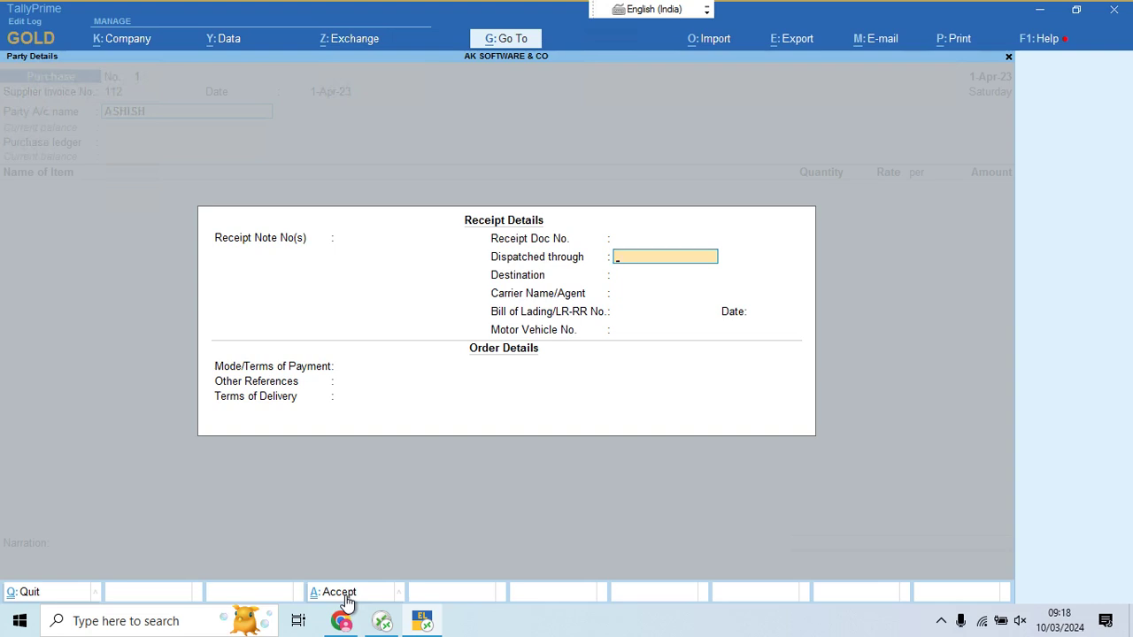
{"action": "key", "text": "Return"}
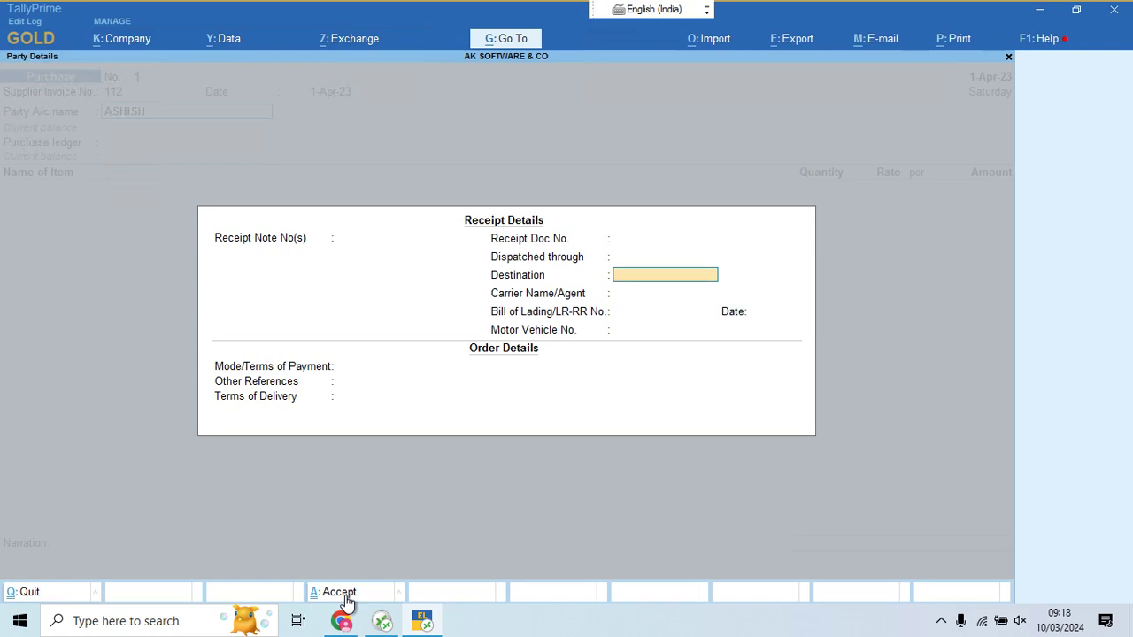
{"action": "key", "text": "Return"}
{"action": "key", "text": "Return"}
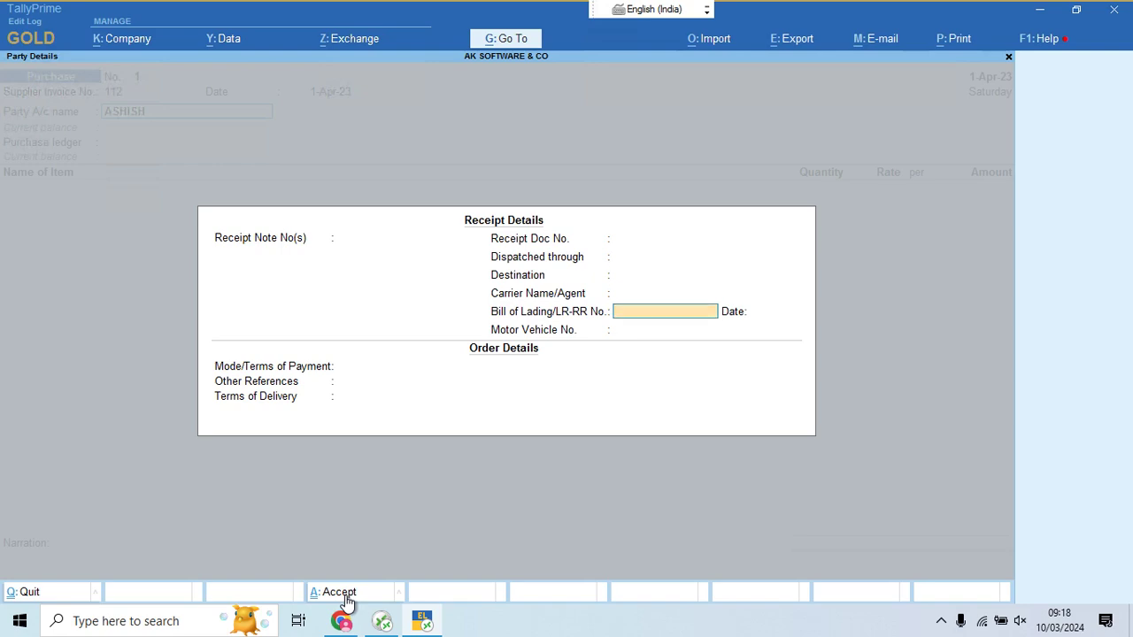
{"action": "key", "text": "Return"}
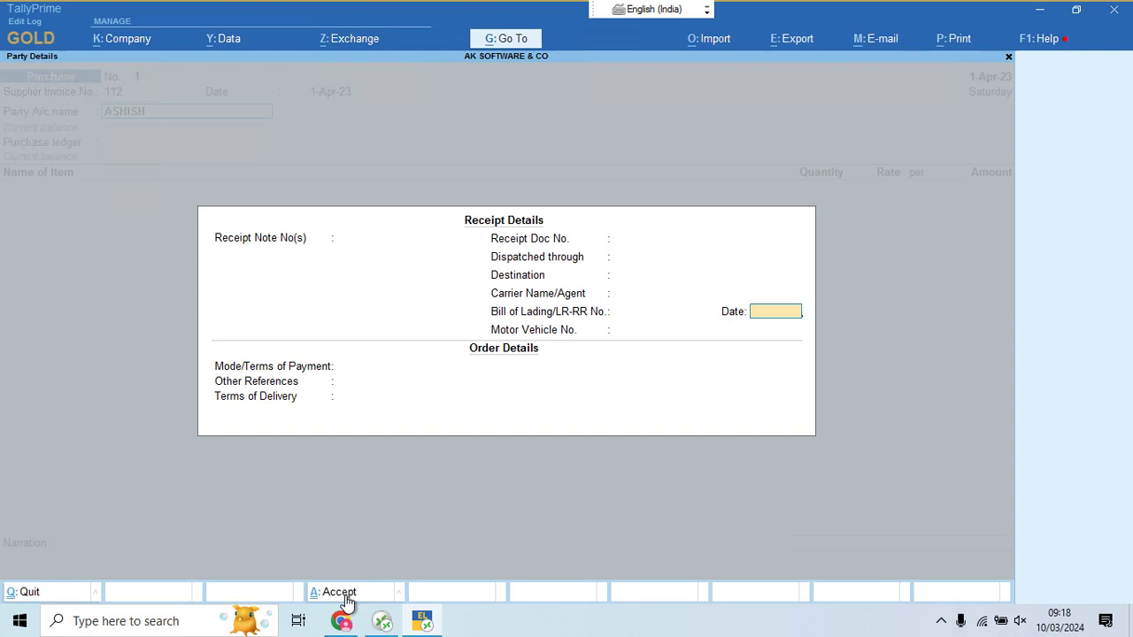
{"action": "key", "text": "Return"}
{"action": "key", "text": "Return"}
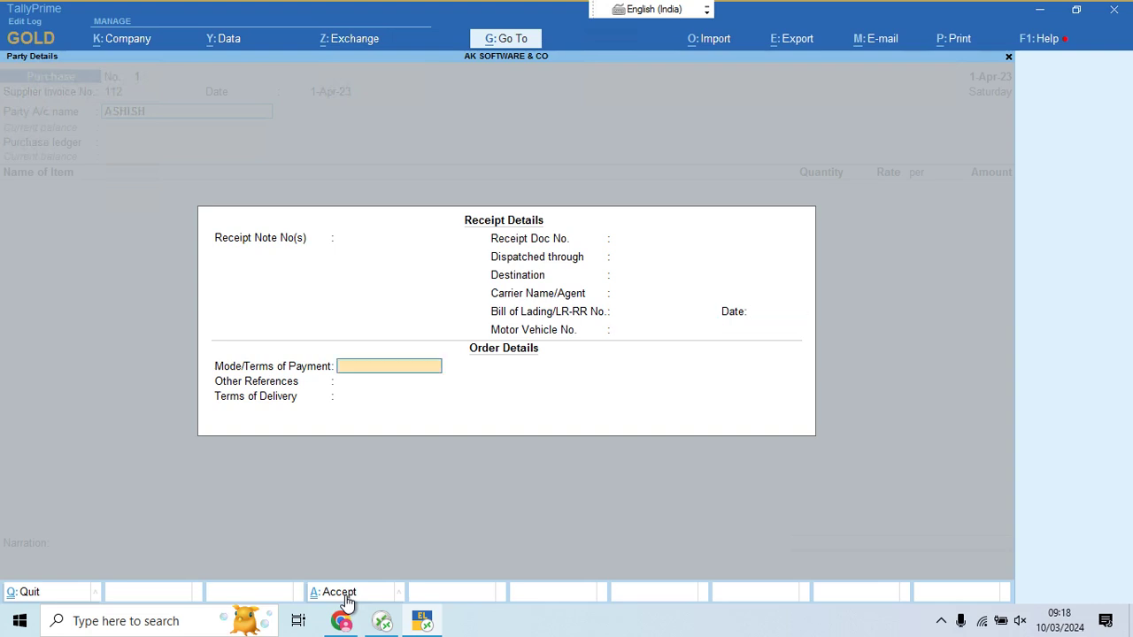
{"action": "key", "text": "Return"}
{"action": "key", "text": "BackSpace"}
{"action": "key", "text": "Return"}
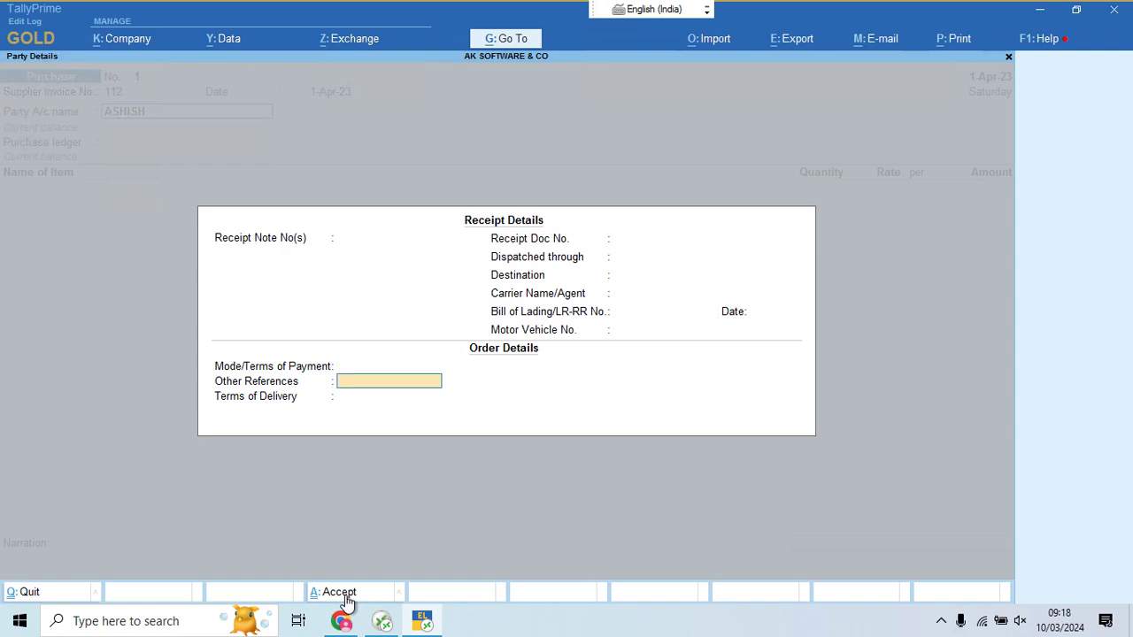
{"action": "key", "text": "Return"}
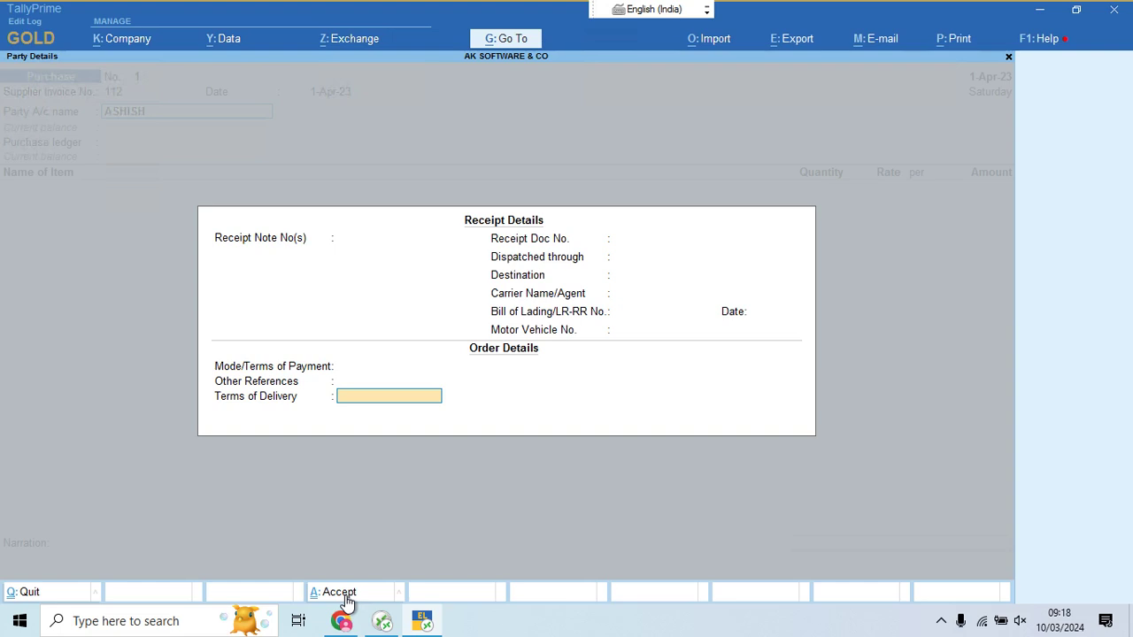
{"action": "key", "text": "BackSpace"}
{"action": "key", "text": "BackSpace"}
{"action": "key", "text": "Return"}
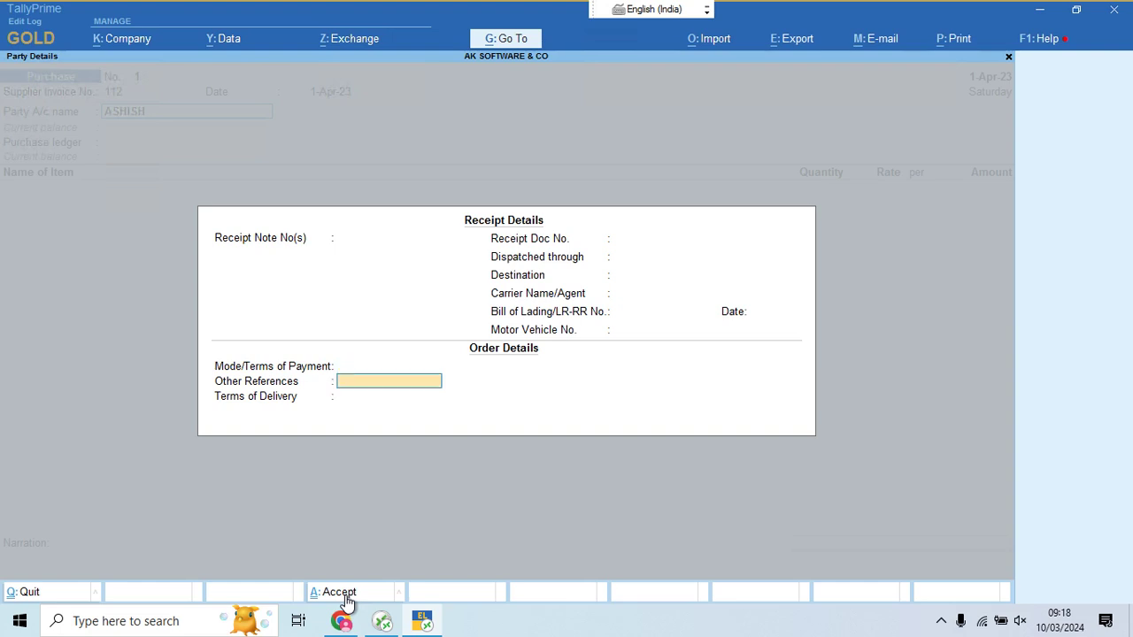
{"action": "key", "text": "Return"}
{"action": "key", "text": "Return"}
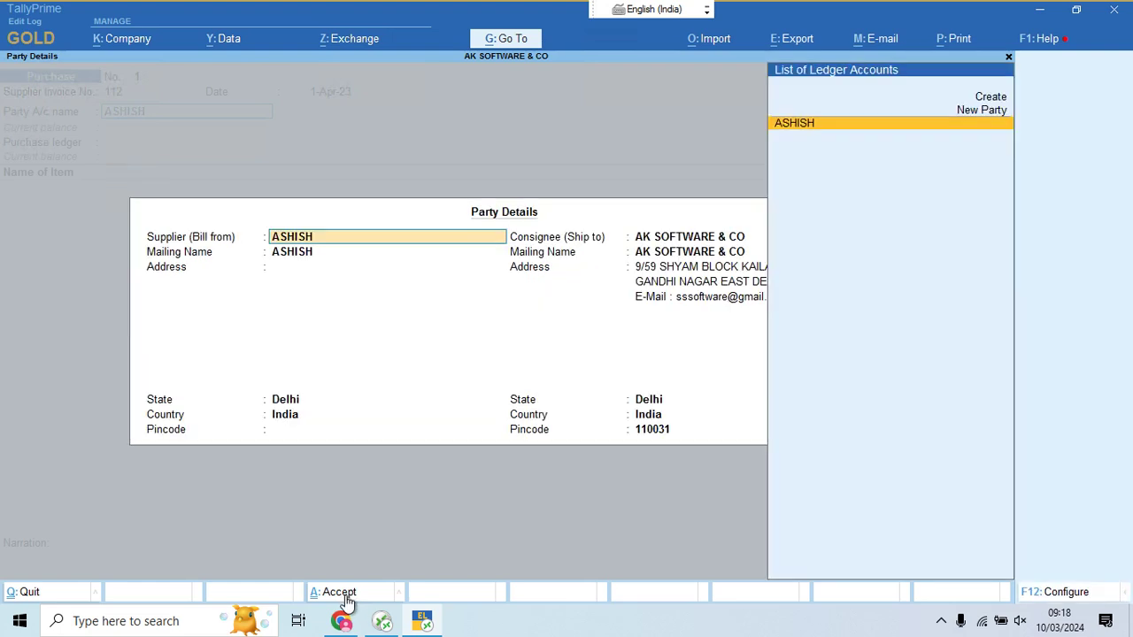
Keep the supplier and consignee information in the Party Details as filled in and accept it
{"action": "key", "text": "Return"}
{"action": "key", "text": "Return"}
{"action": "key", "text": "Return"}
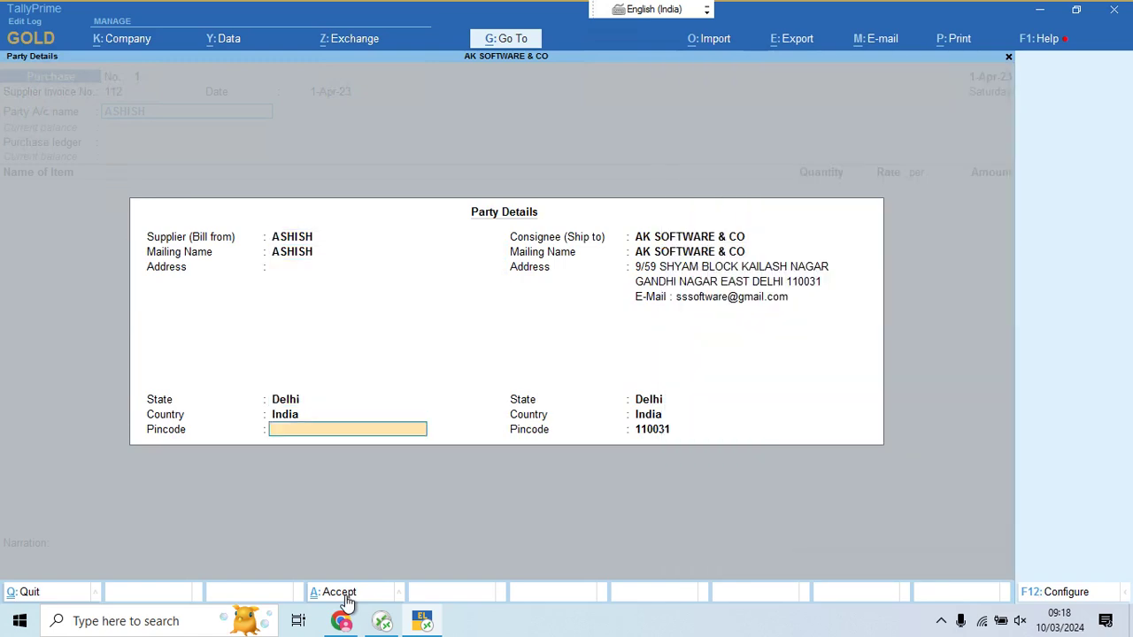
{"action": "key", "text": "Return"}
{"action": "key", "text": "Return"}
{"action": "key", "text": "Return"}
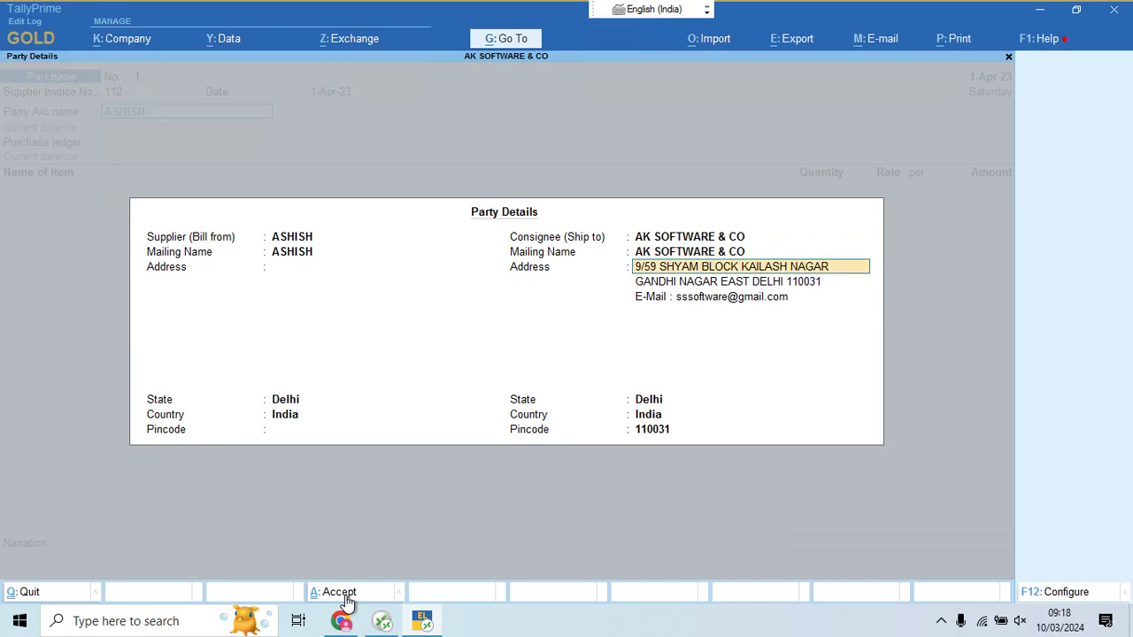
{"action": "left_click", "coordinate": [346, 600]}
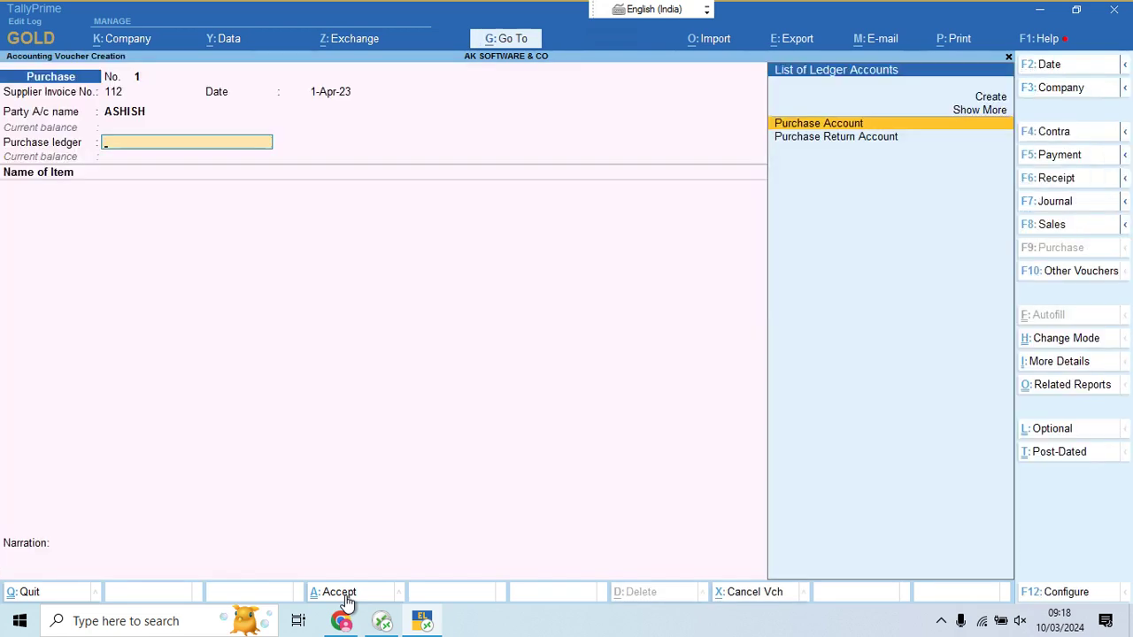
{"action": "key", "text": "Down"}
{"action": "key", "text": "Up"}
{"action": "key", "text": "Up"}
{"action": "key", "text": "Down"}
{"action": "key", "text": "Up"}
{"action": "key", "text": "Up"}
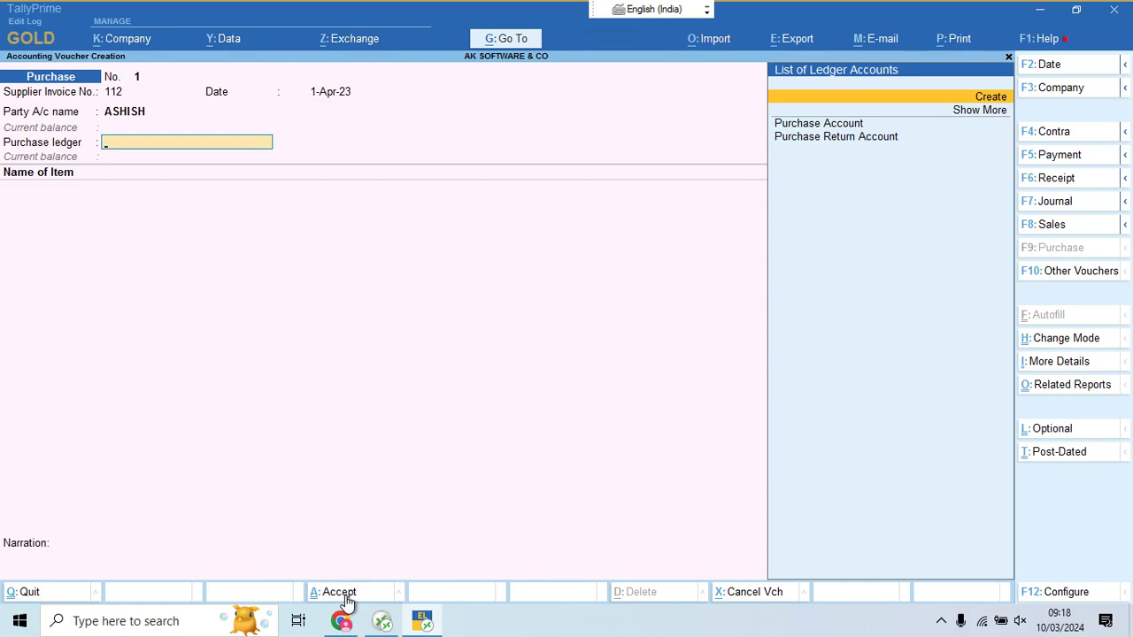
{"action": "key", "text": "Return"}
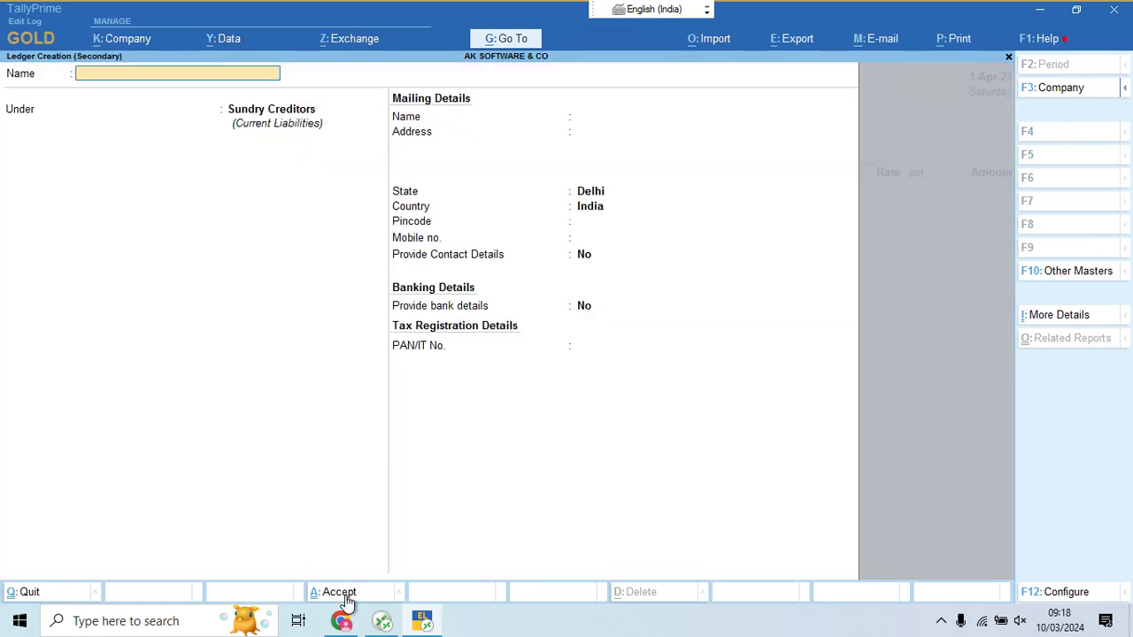
{"action": "key", "text": "Escape"}
{"action": "key", "text": "y"}
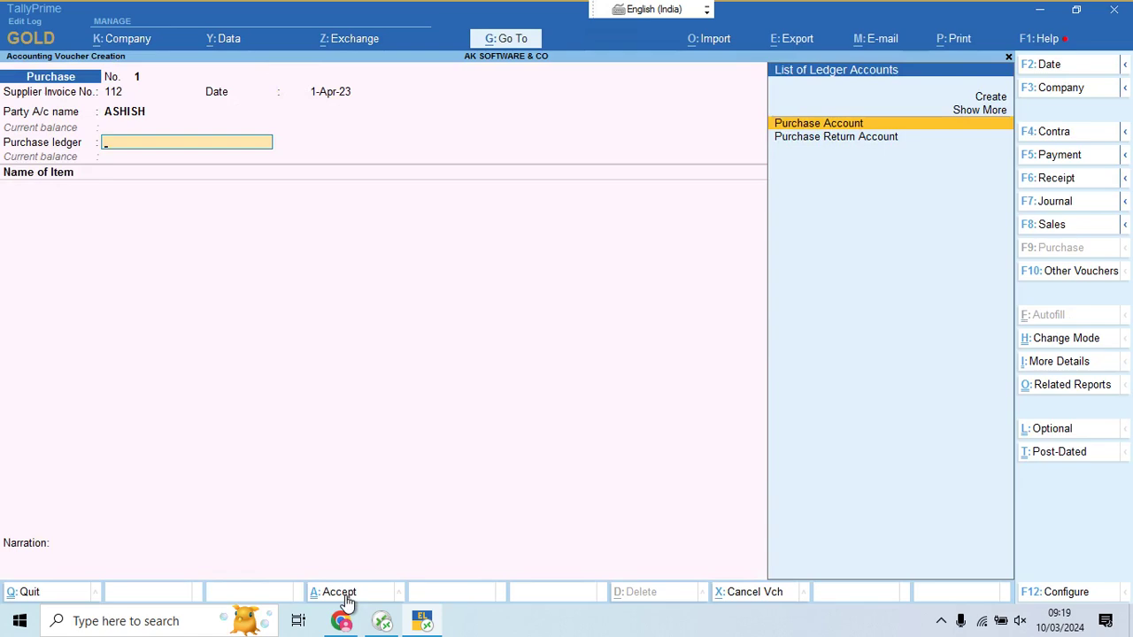
Choose Purchase Account as the purchase ledger and check the items of invoice 112 in Project 1.pdf
{"action": "key", "text": "Return"}
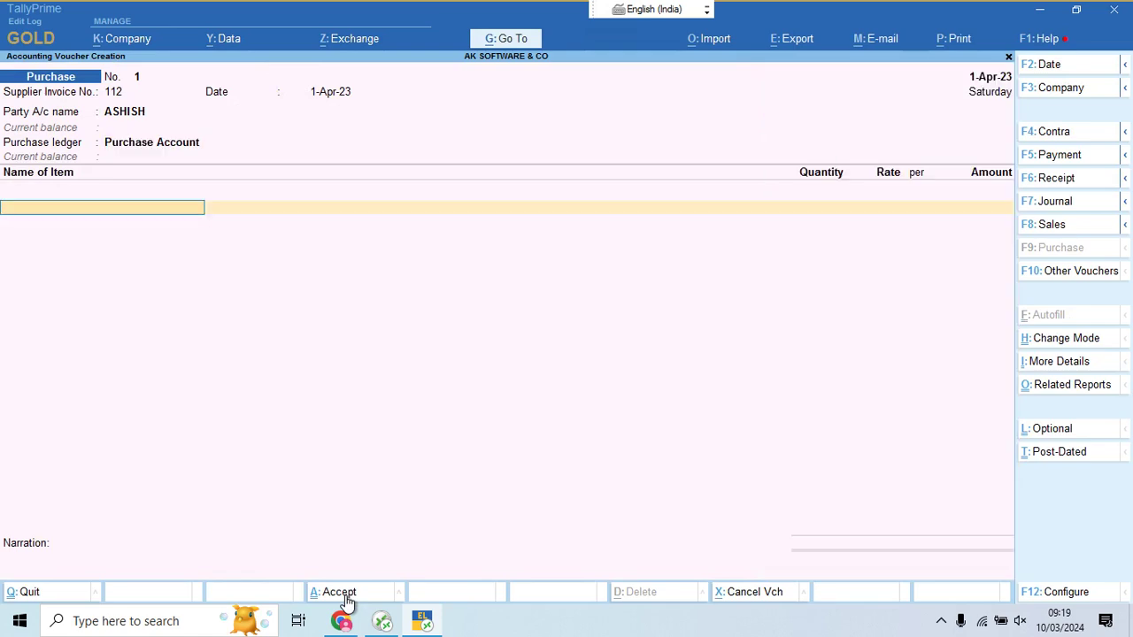
{"action": "key", "text": "super+Tab"}
{"action": "key", "text": "Escape"}
{"action": "key", "text": "alt+Tab"}
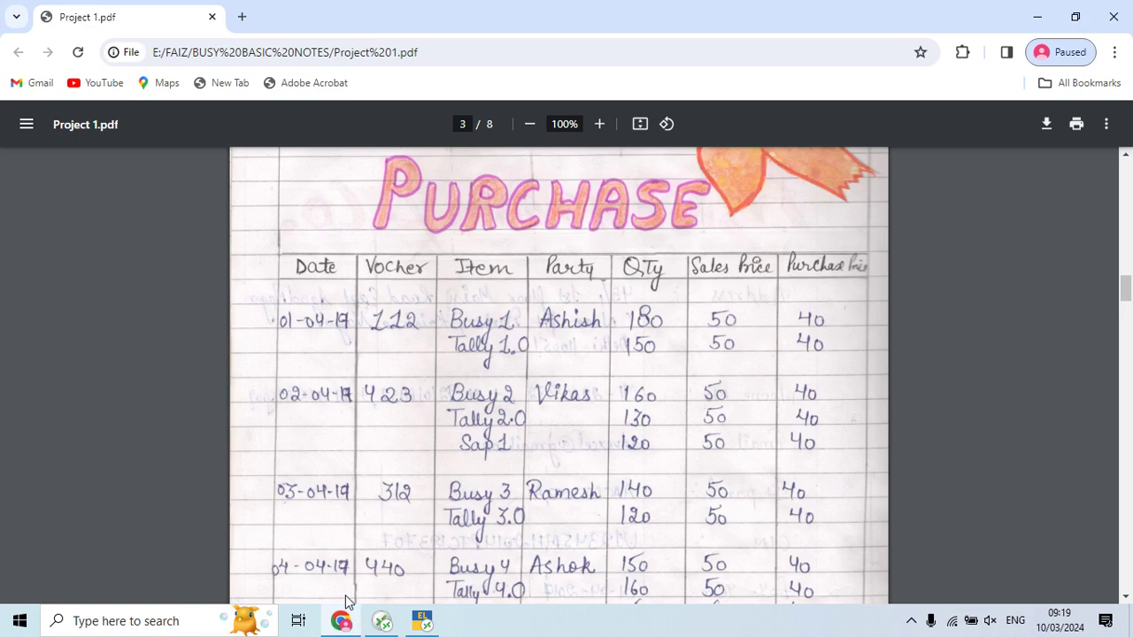
{"action": "key", "text": "alt+Tab"}
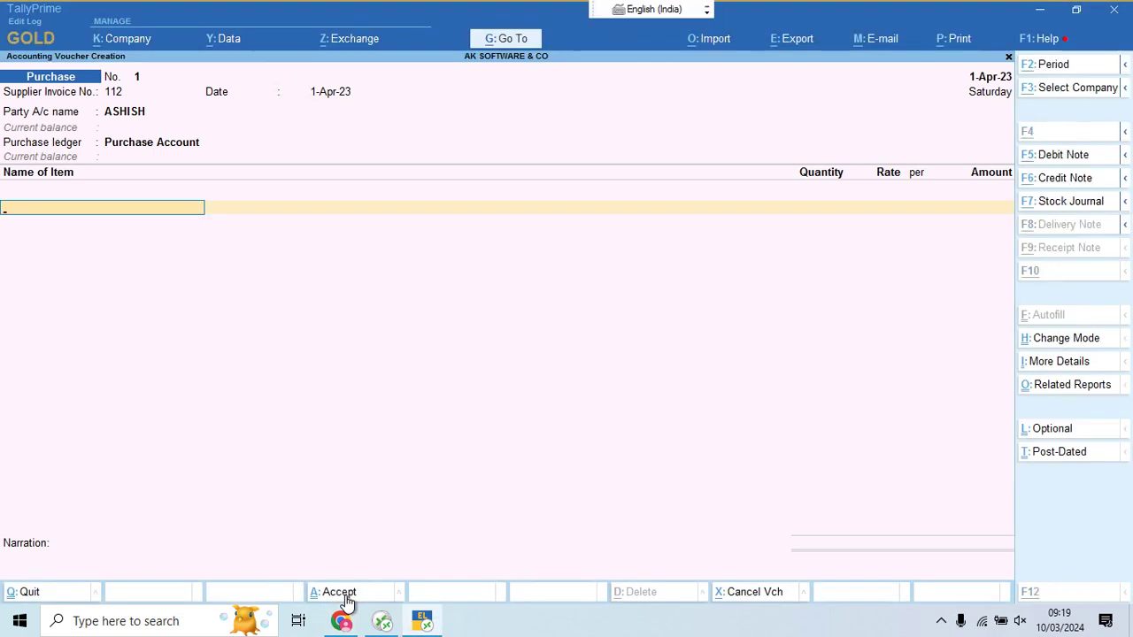
Start creating a new stock item from the item line and name it BUSY 1
{"action": "key", "text": "alt+c"}
{"action": "type", "text": "BUSY 1"}
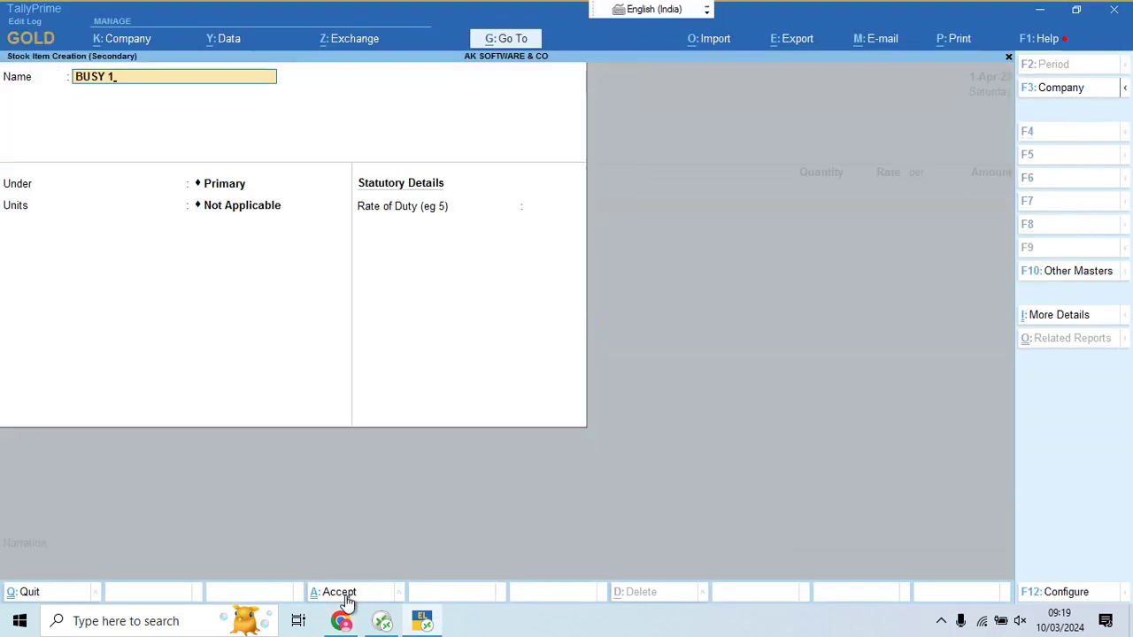
{"action": "key", "text": "Return"}
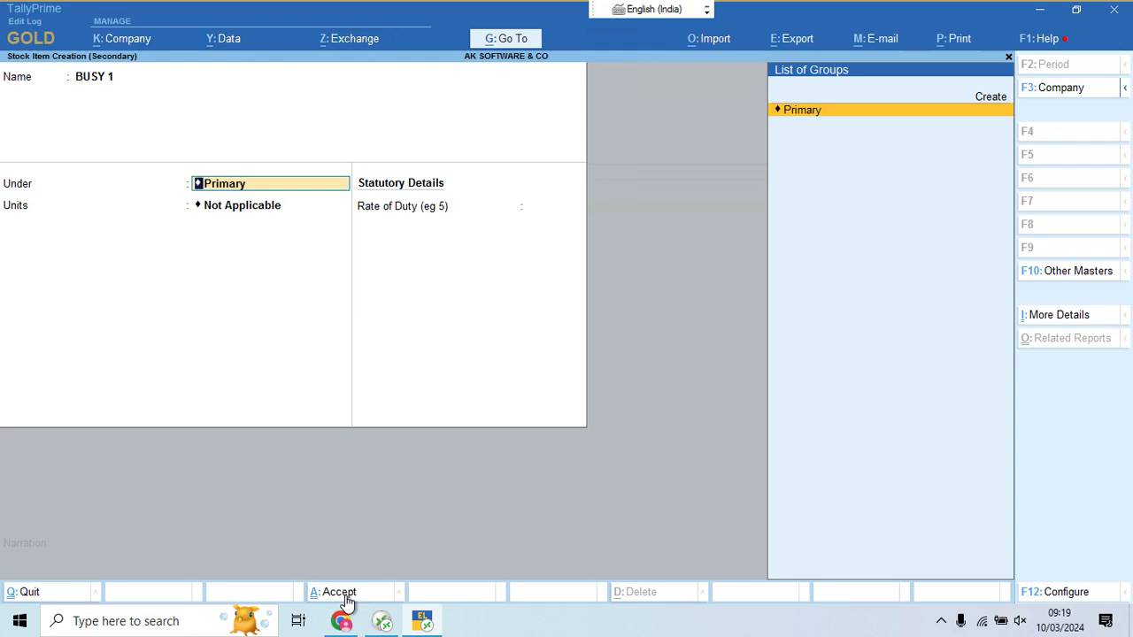
Create a stock group named BUSY under Primary, without adding item quantities, and assign the BUSY 1 item to it
{"action": "key", "text": "alt+c"}
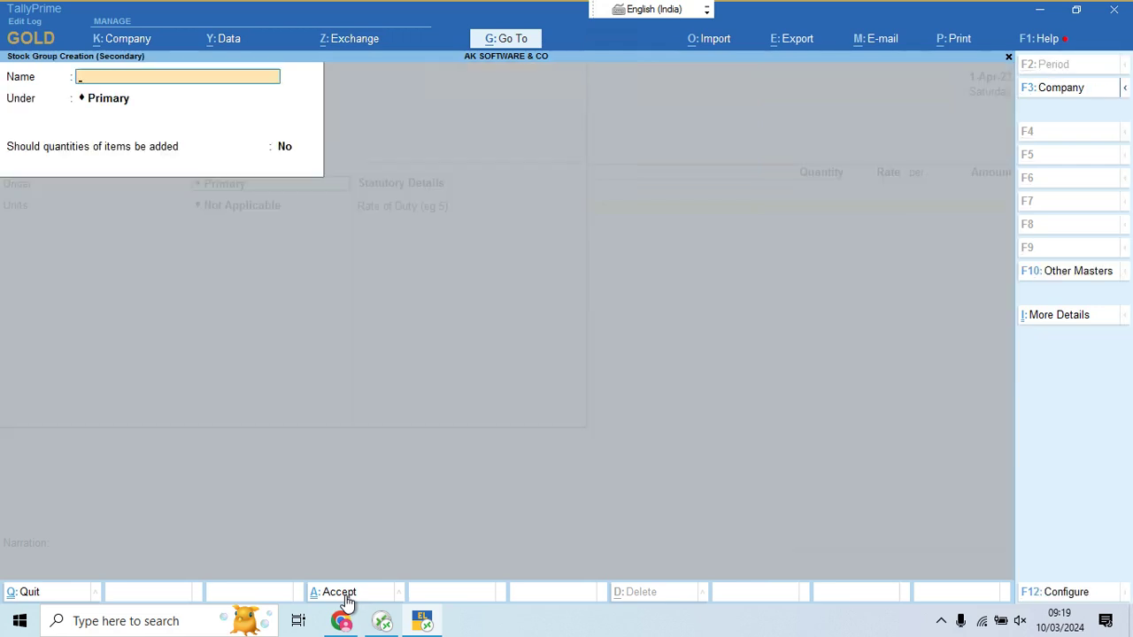
{"action": "type", "text": "BUSY"}
{"action": "key", "text": "Return"}
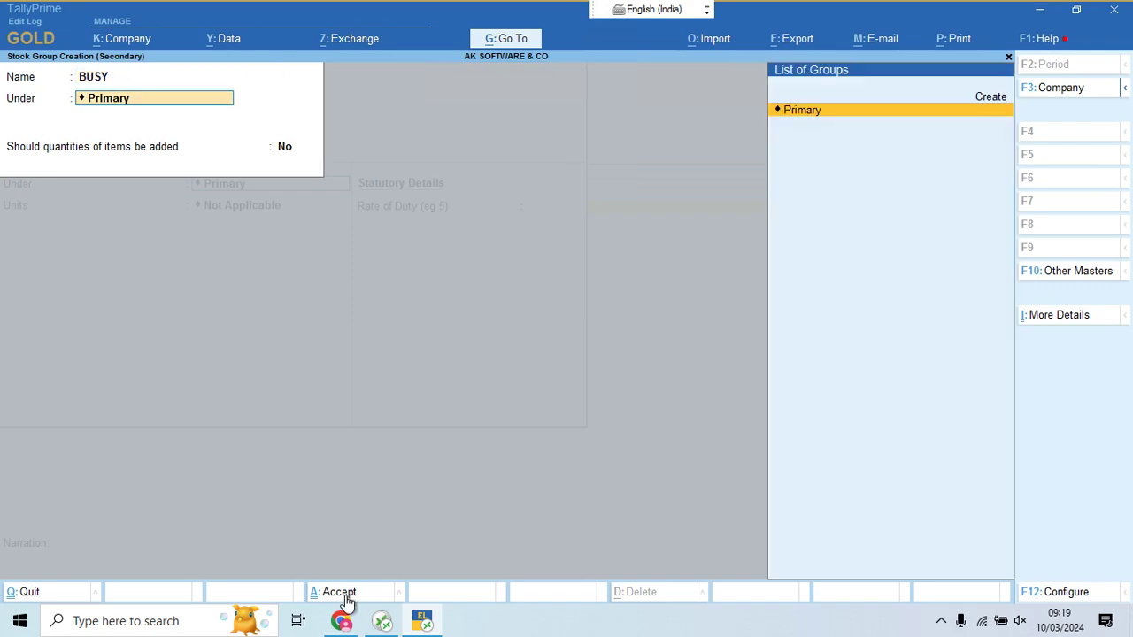
{"action": "key", "text": "Return"}
{"action": "key", "text": "Return"}
{"action": "key", "text": "Return"}
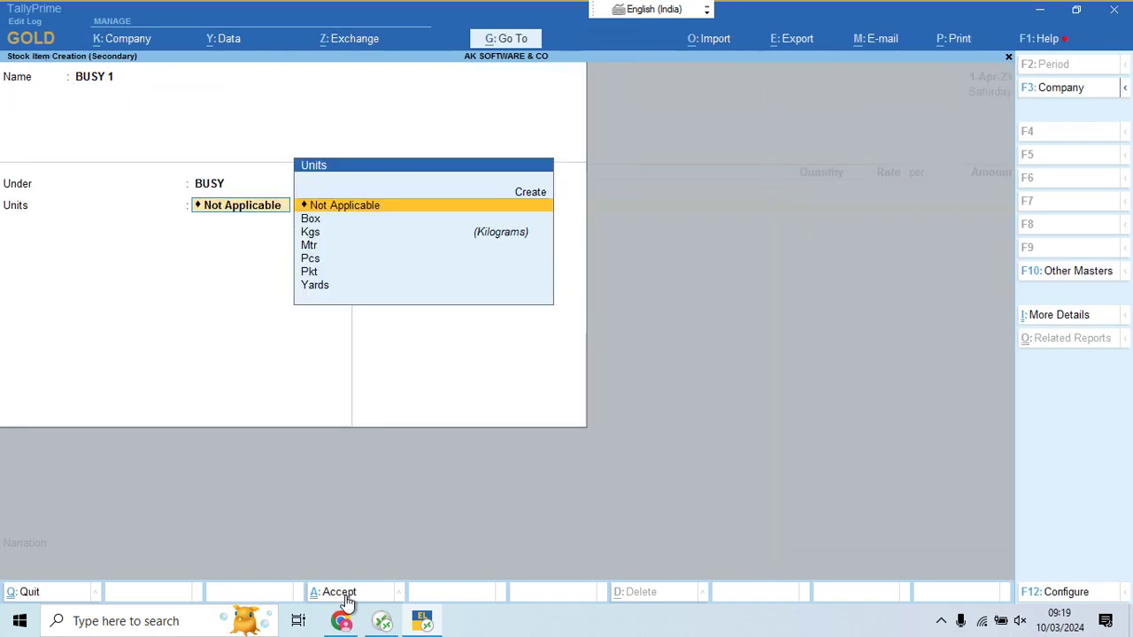
Set the unit of measure of the BUSY 1 stock item to Pcs
{"action": "key", "text": "Down"}
{"action": "key", "text": "Down"}
{"action": "key", "text": "Down"}
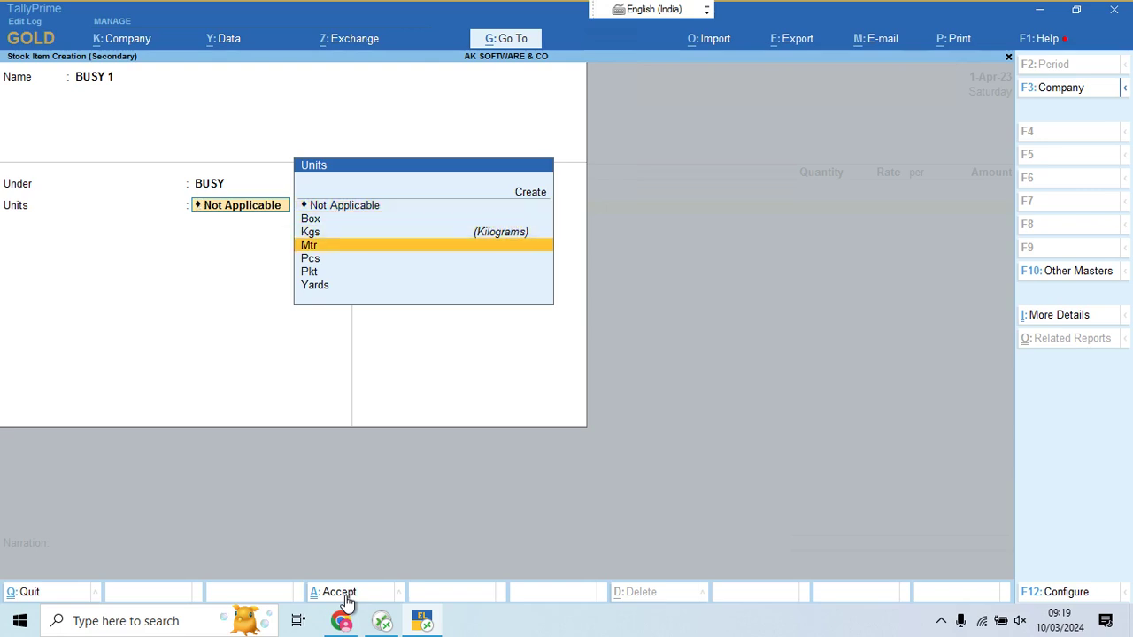
{"action": "key", "text": "Up"}
{"action": "key", "text": "Up"}
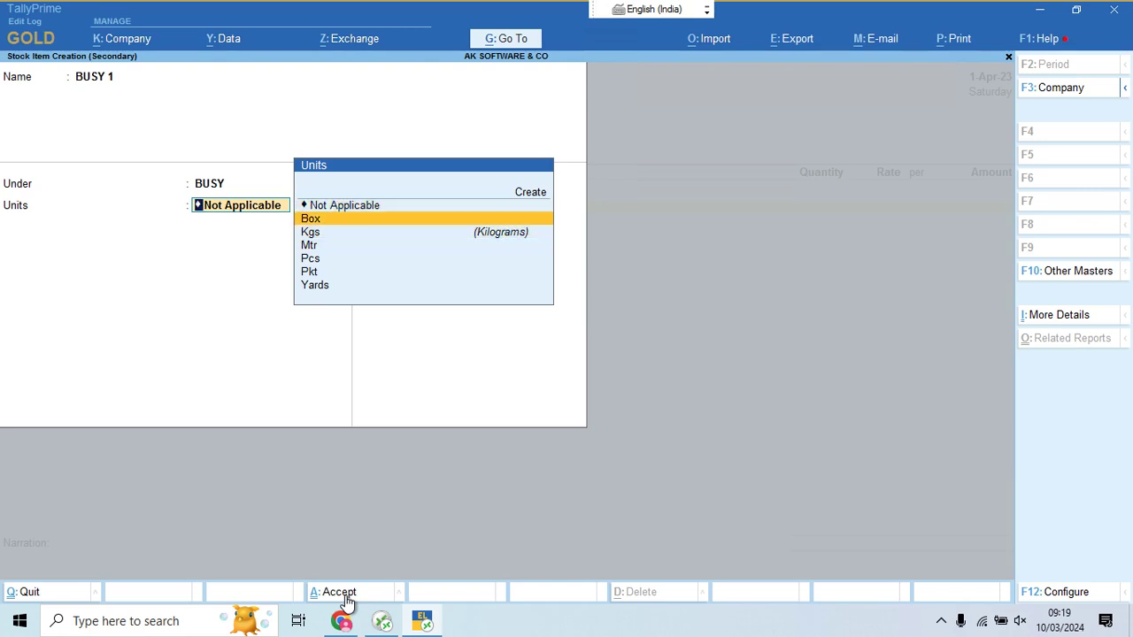
{"action": "key", "text": "Down"}
{"action": "key", "text": "Down"}
{"action": "key", "text": "Down"}
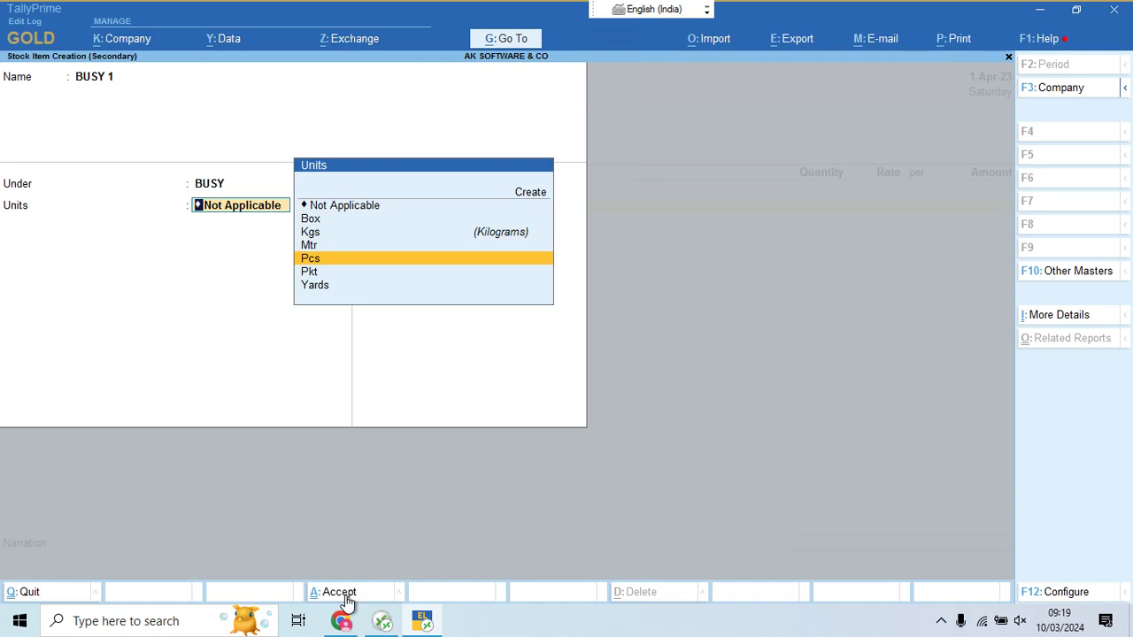
{"action": "key", "text": "Return"}
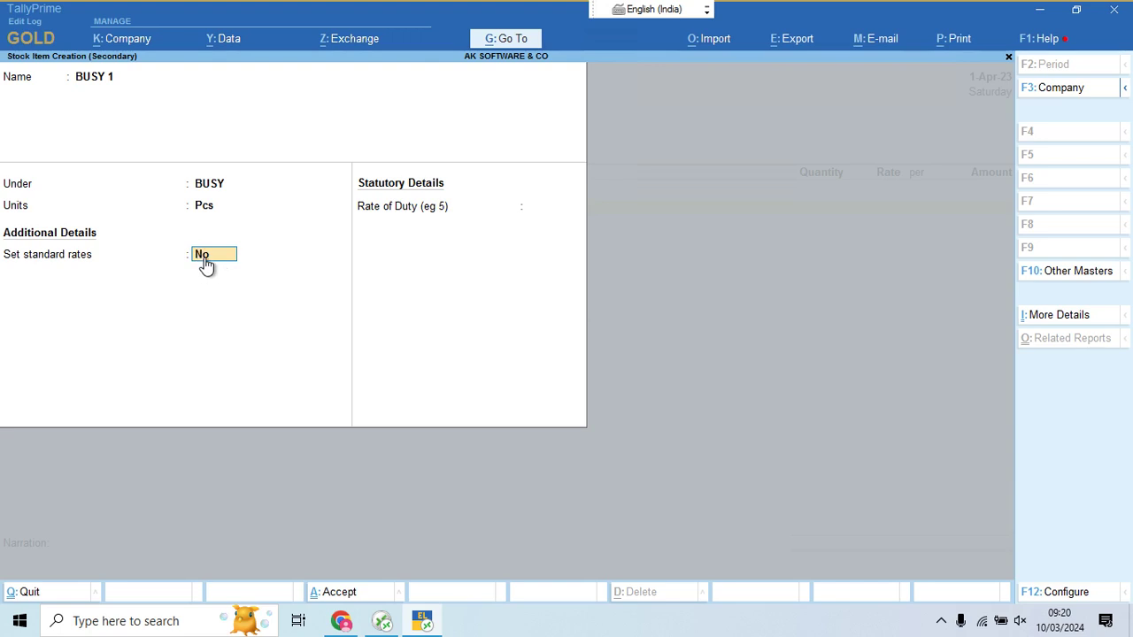
Check the Provide Standard Buying and Selling Rates option in the stock item configuration and accept the configuration as it is
{"action": "left_click", "coordinate": [1050, 595]}
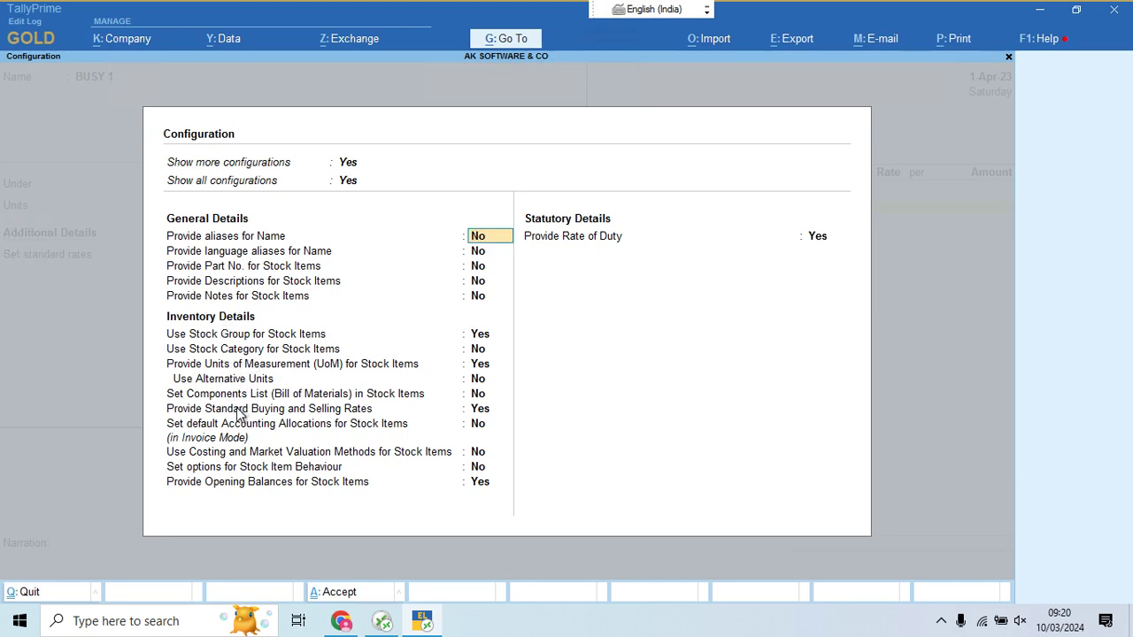
{"action": "left_click", "coordinate": [196, 413]}
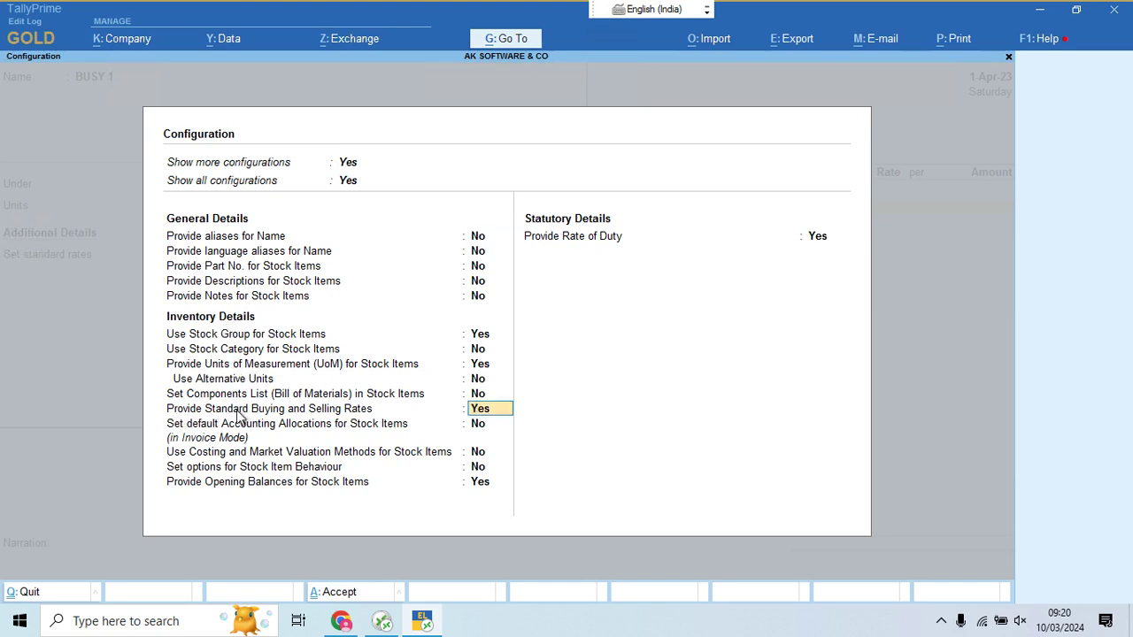
{"action": "left_click", "coordinate": [474, 423]}
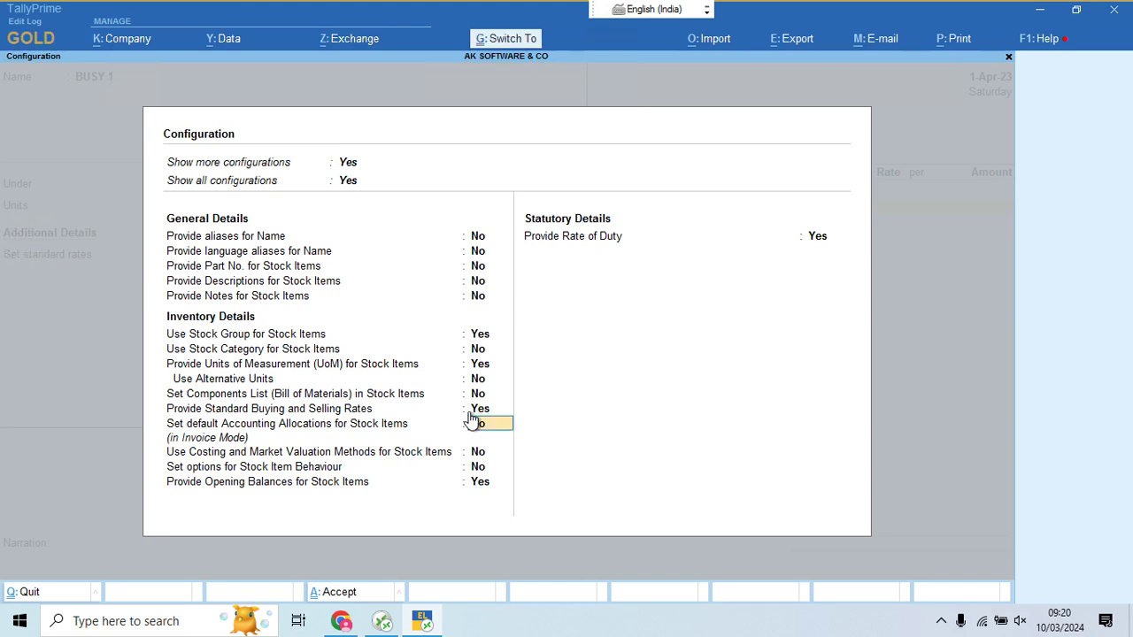
{"action": "key", "text": "ctrl+a"}
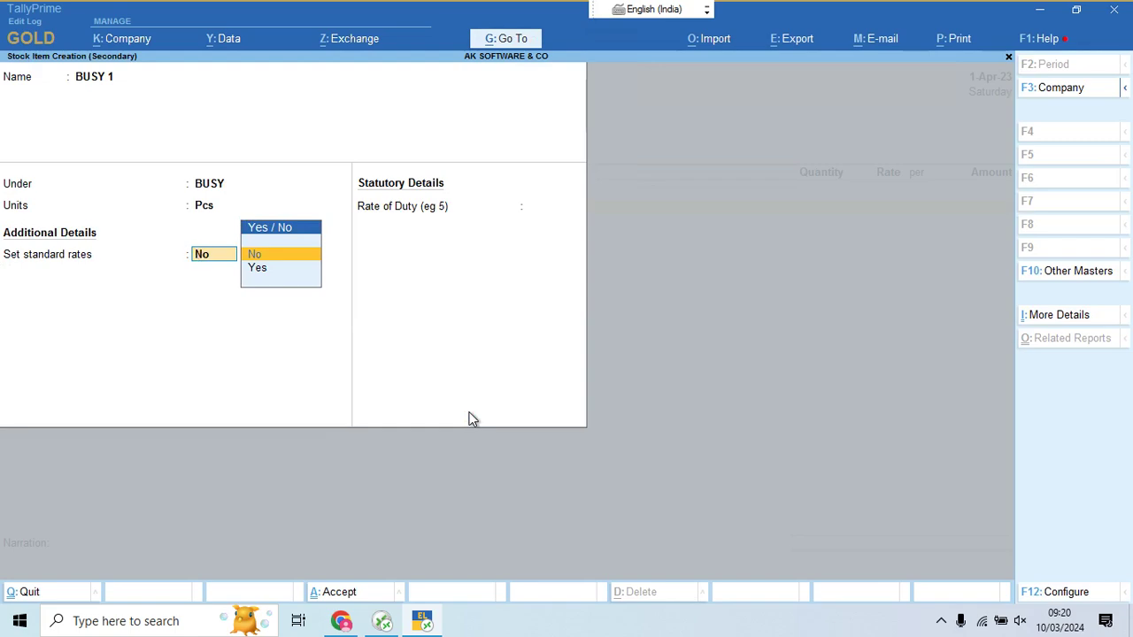
Enable standard rates for BUSY 1 and enter a standard cost of 40 per Pcs applicable from 1-Apr-23
{"action": "key", "text": "Down"}
{"action": "key", "text": "Return"}
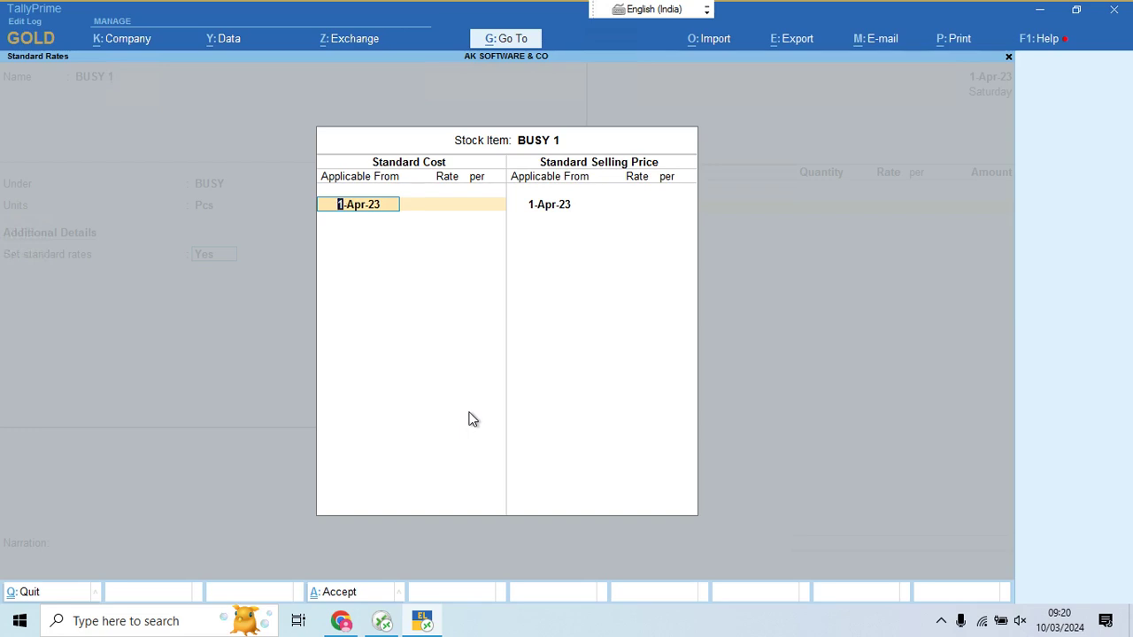
{"action": "key", "text": "Return"}
{"action": "type", "text": "40"}
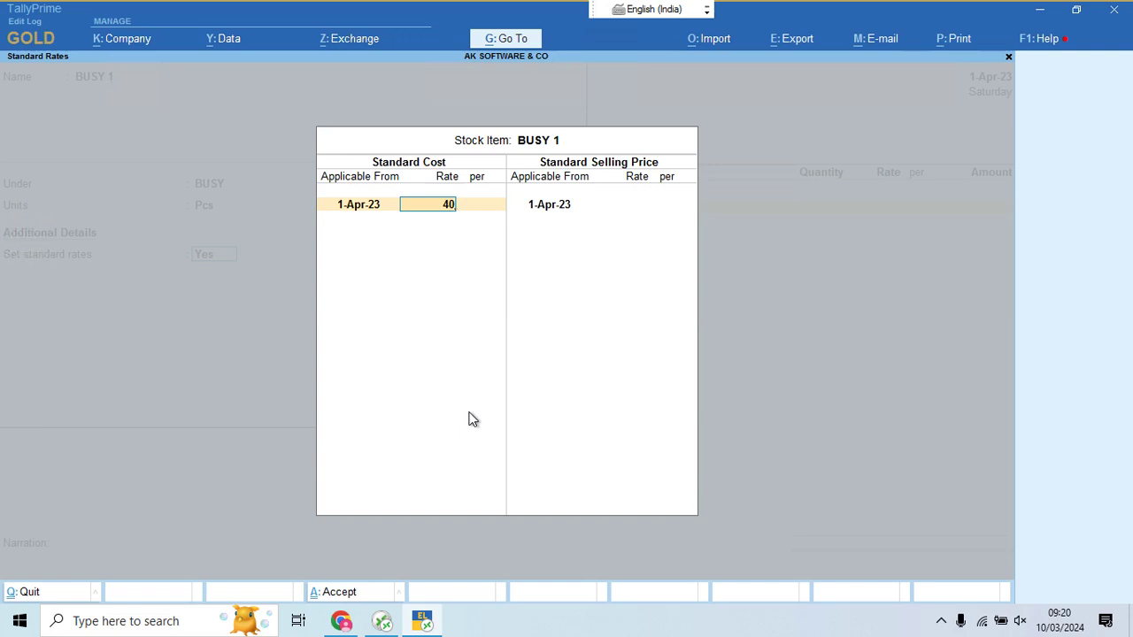
{"action": "key", "text": "Return"}
{"action": "key", "text": "Return"}
{"action": "key", "text": "Return"}
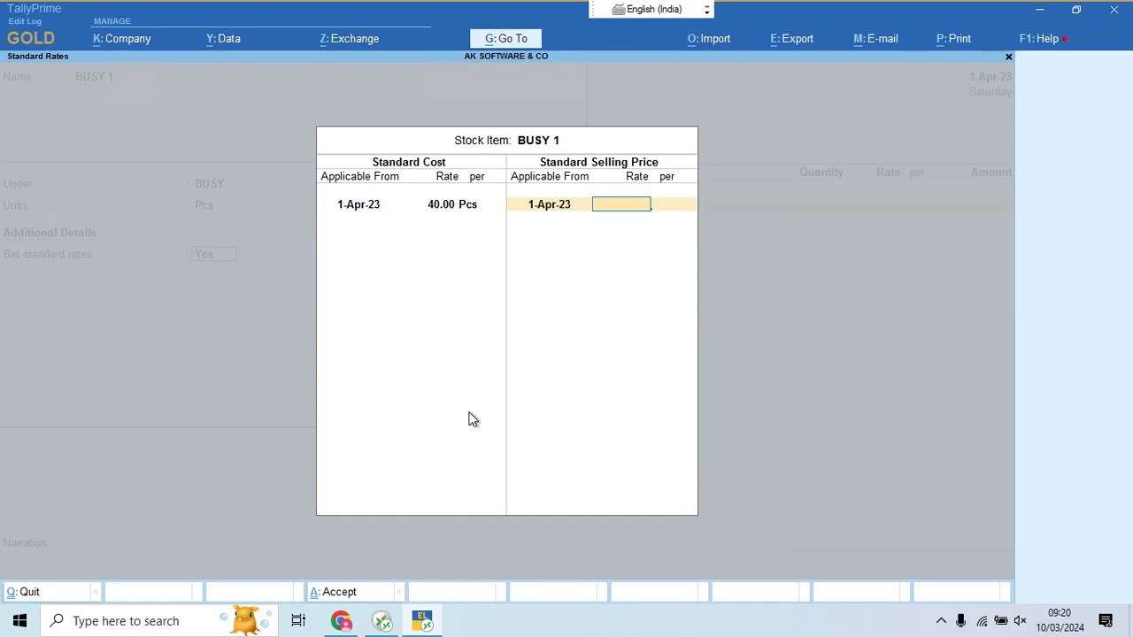
Enter a standard selling price of 50 per Pcs from 1-Apr-23 and save BUSY 1 with the rate of duty blank
{"action": "type", "text": "50"}
{"action": "key", "text": "Return"}
{"action": "key", "text": "Return"}
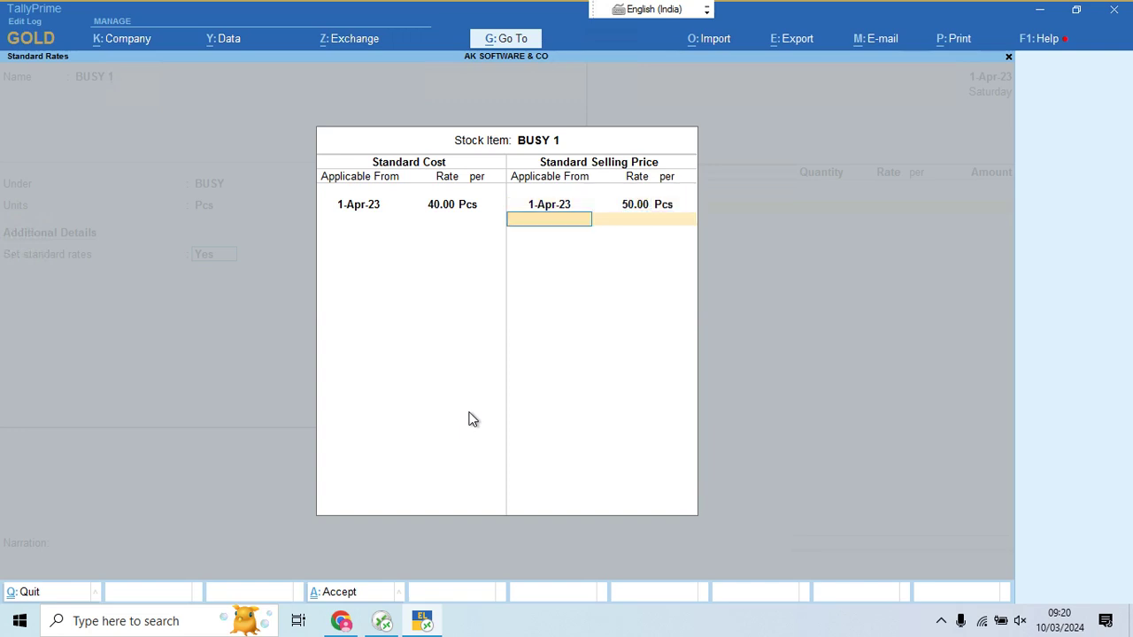
{"action": "key", "text": "Return"}
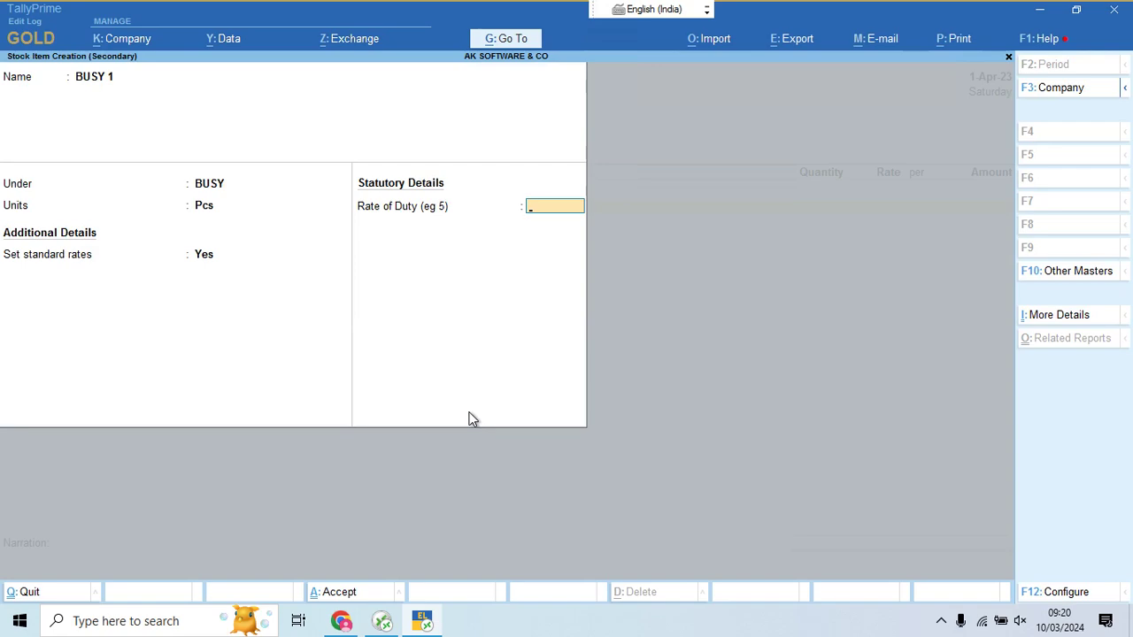
{"action": "key", "text": "Return"}
{"action": "key", "text": "Return"}
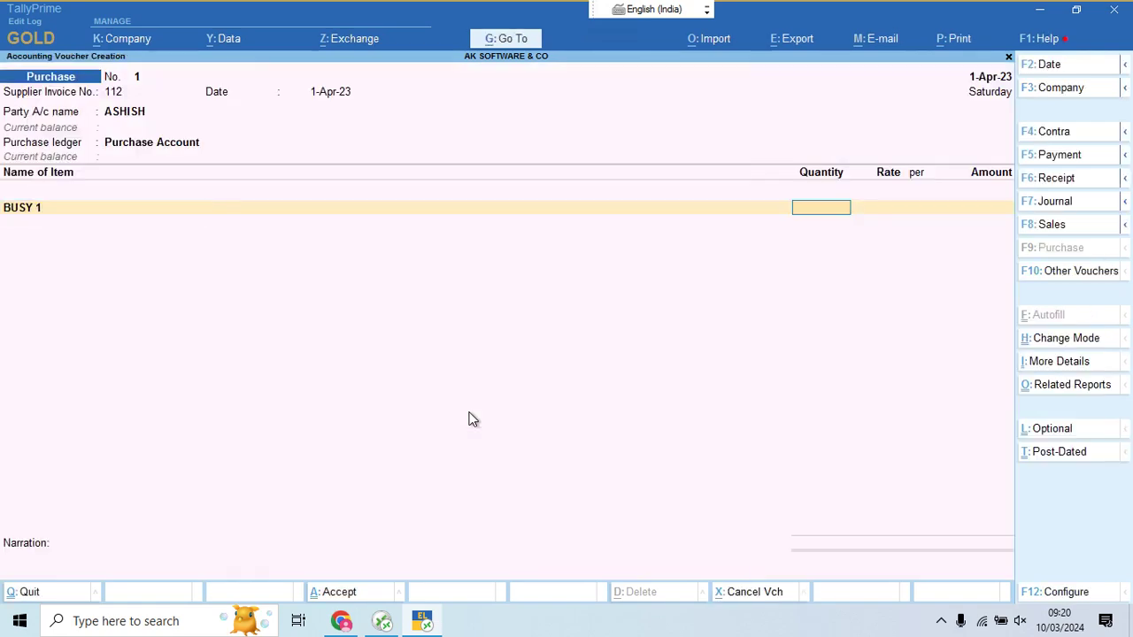
Look up the BUSY 1 quantity in Project 1.pdf and complete its voucher line with 180 Pcs at the rate of 40
{"action": "key", "text": "alt+Tab"}
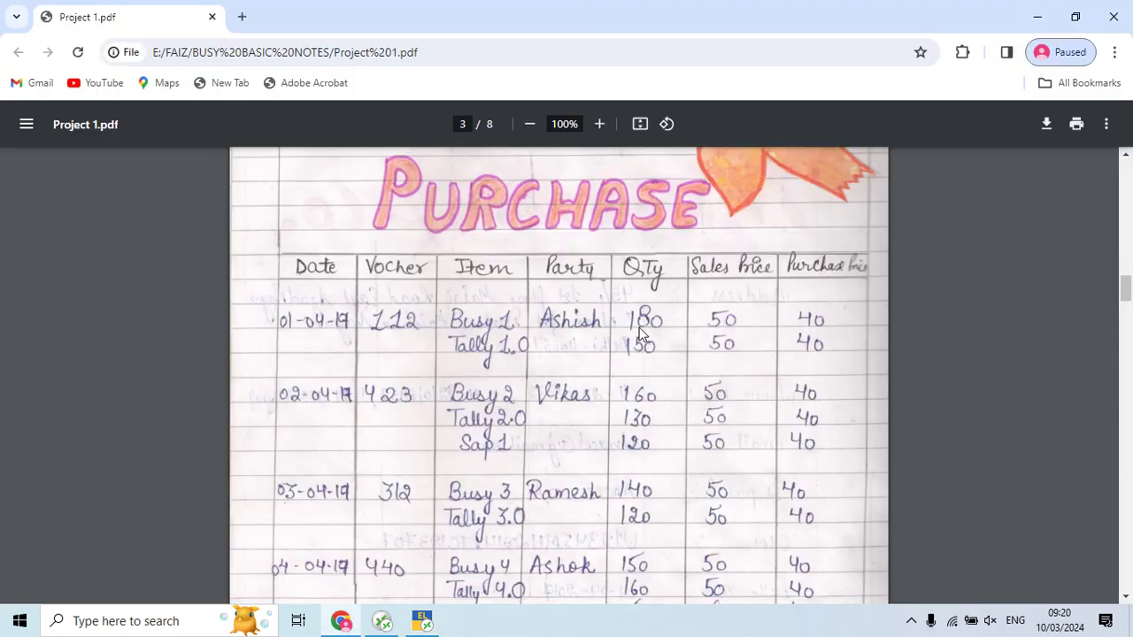
{"action": "key", "text": "alt+Tab"}
{"action": "type", "text": "180"}
{"action": "key", "text": "Return"}
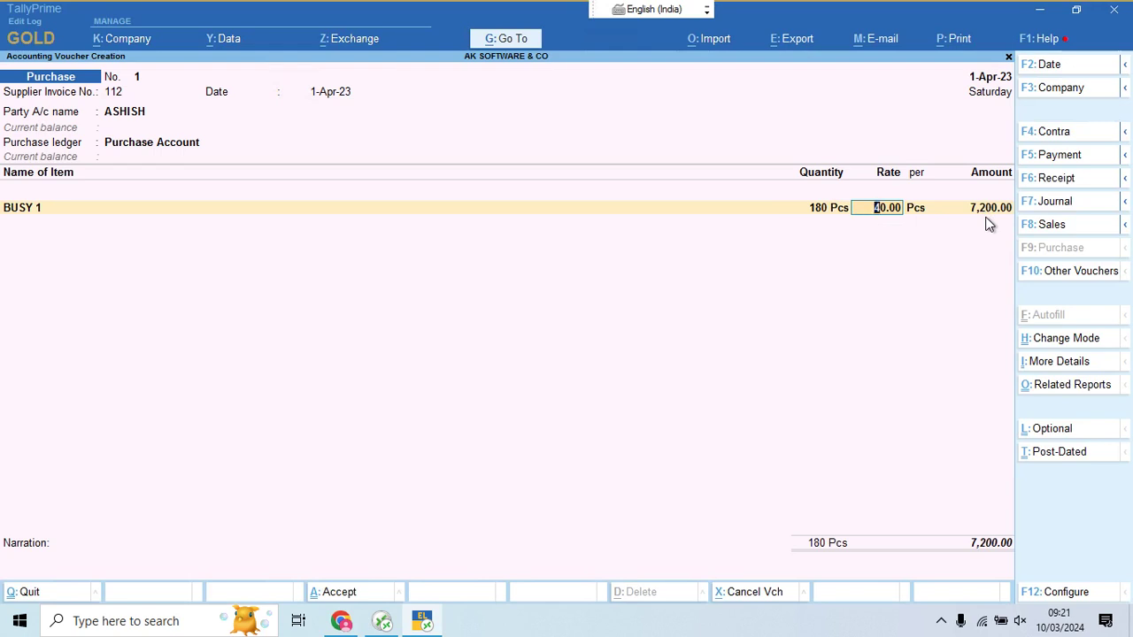
{"action": "key", "text": "Return"}
{"action": "key", "text": "Return"}
{"action": "key", "text": "Return"}
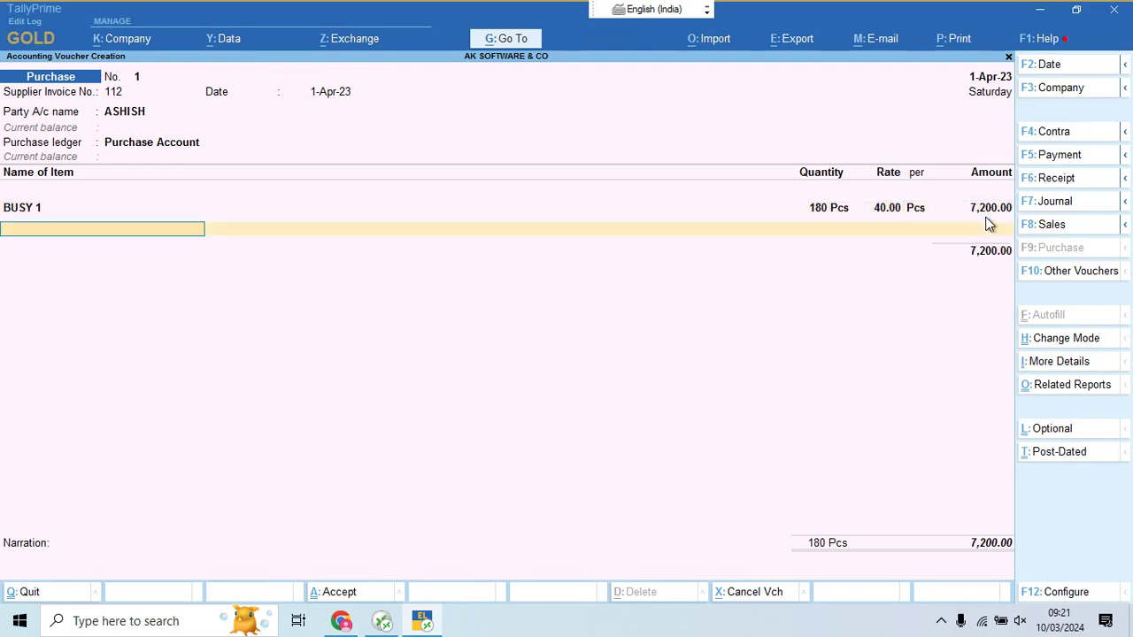
Start creating another stock item for the second line of invoice 112, checking Project 1.pdf, and name it TALLY 1
{"action": "key", "text": "alt+c"}
{"action": "key", "text": "alt+Tab"}
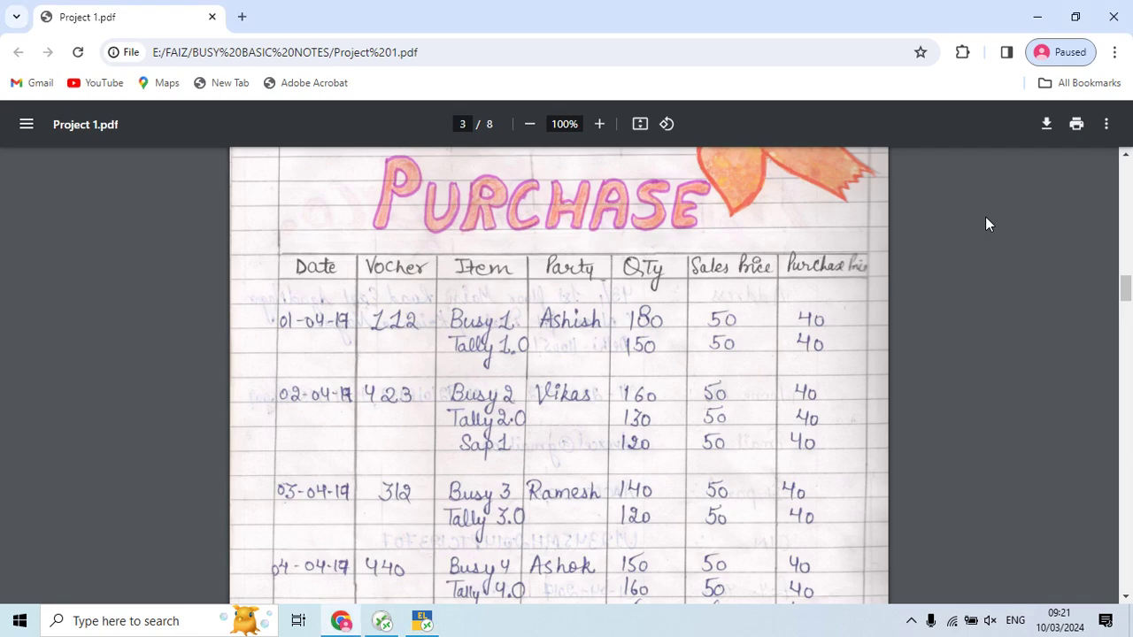
{"action": "key", "text": "alt+Tab"}
{"action": "type", "text": "TALLY 1"}
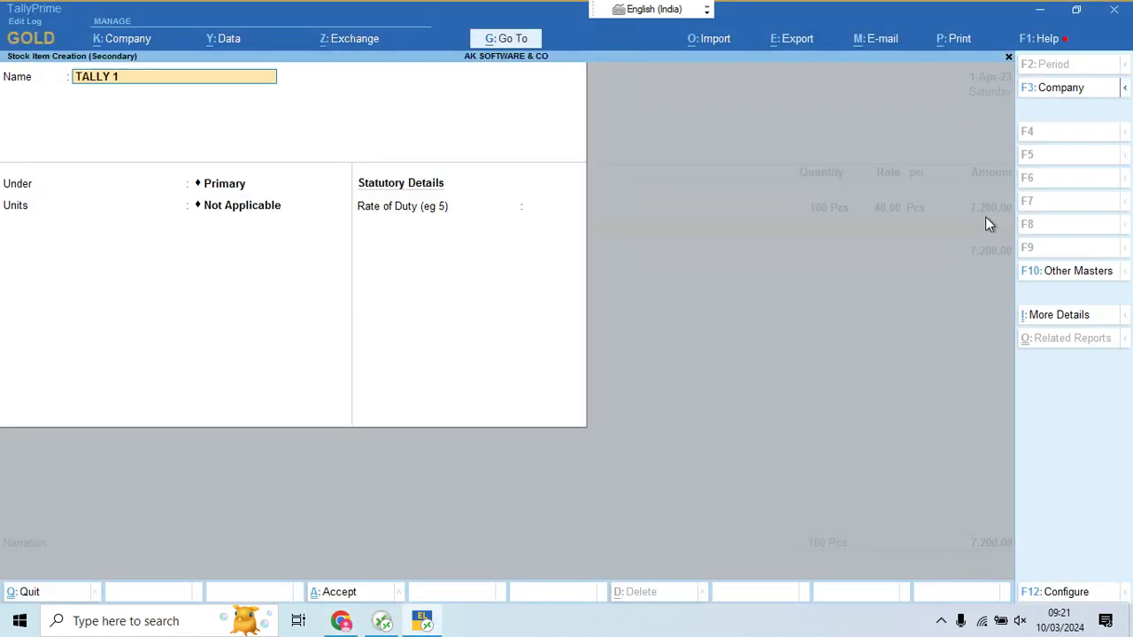
{"action": "key", "text": "Return"}
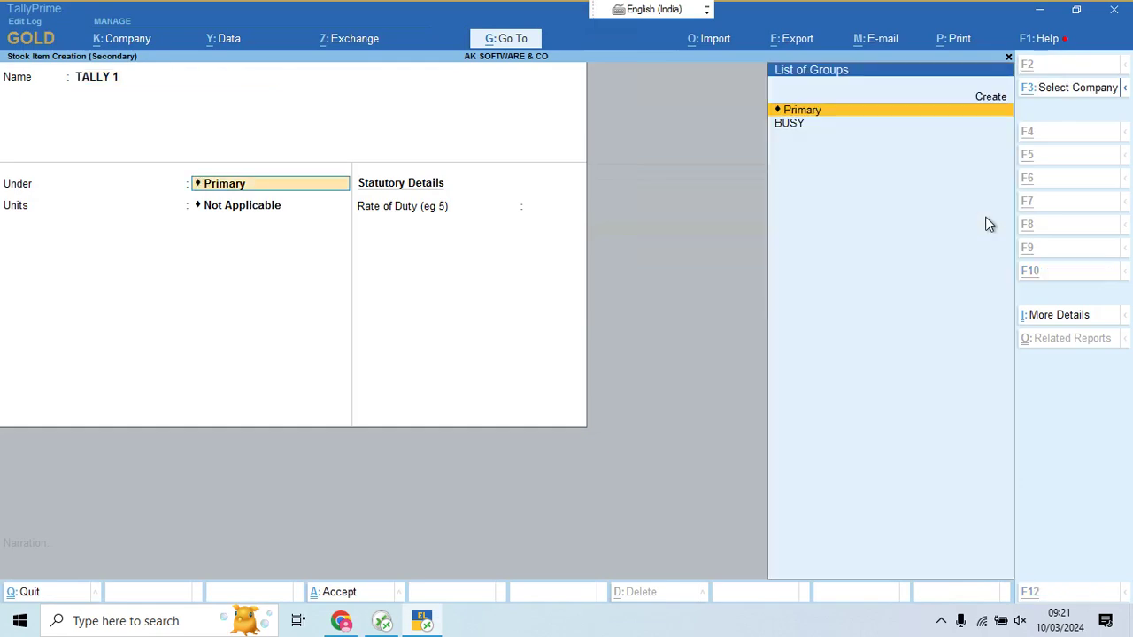
Create a stock group named TALLY under Primary, without adding item quantities, and assign the TALLY 1 item to it
{"action": "key", "text": "alt+c"}
{"action": "type", "text": "TAKKT"}
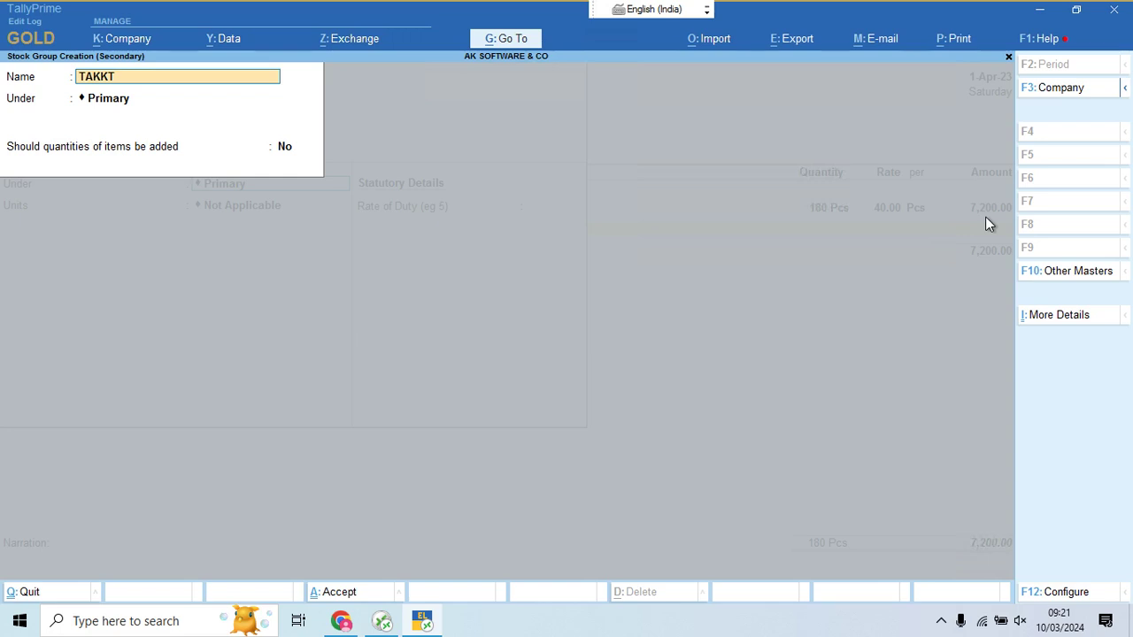
{"action": "key", "text": "BackSpace"}
{"action": "key", "text": "BackSpace"}
{"action": "key", "text": "BackSpace"}
{"action": "type", "text": "LLY"}
{"action": "key", "text": "Return"}
{"action": "key", "text": "Return"}
{"action": "key", "text": "Return"}
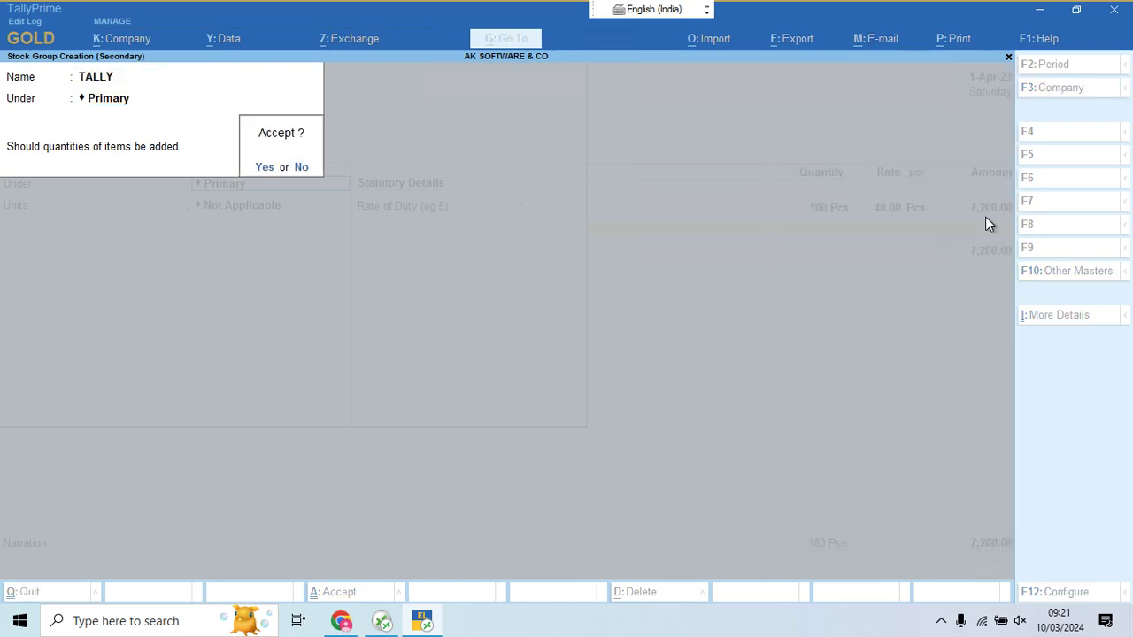
{"action": "key", "text": "Return"}
Set the unit of measure of the TALLY 1 stock item to Pcs
{"action": "key", "text": "Down"}
{"action": "key", "text": "Down"}
{"action": "key", "text": "Down"}
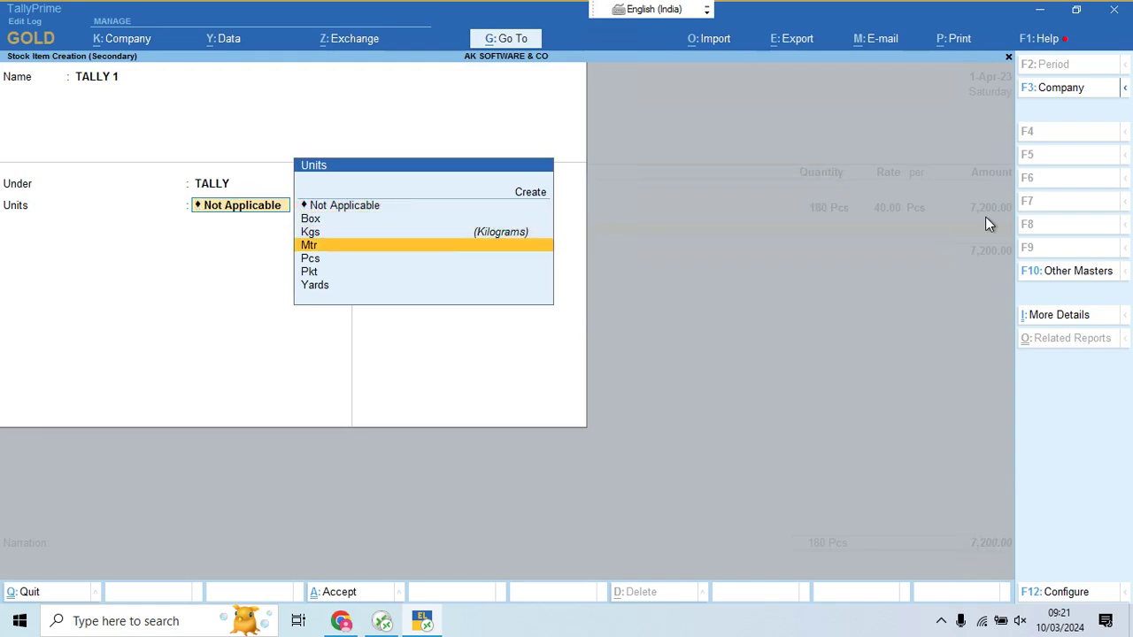
{"action": "key", "text": "Down"}
{"action": "key", "text": "Return"}
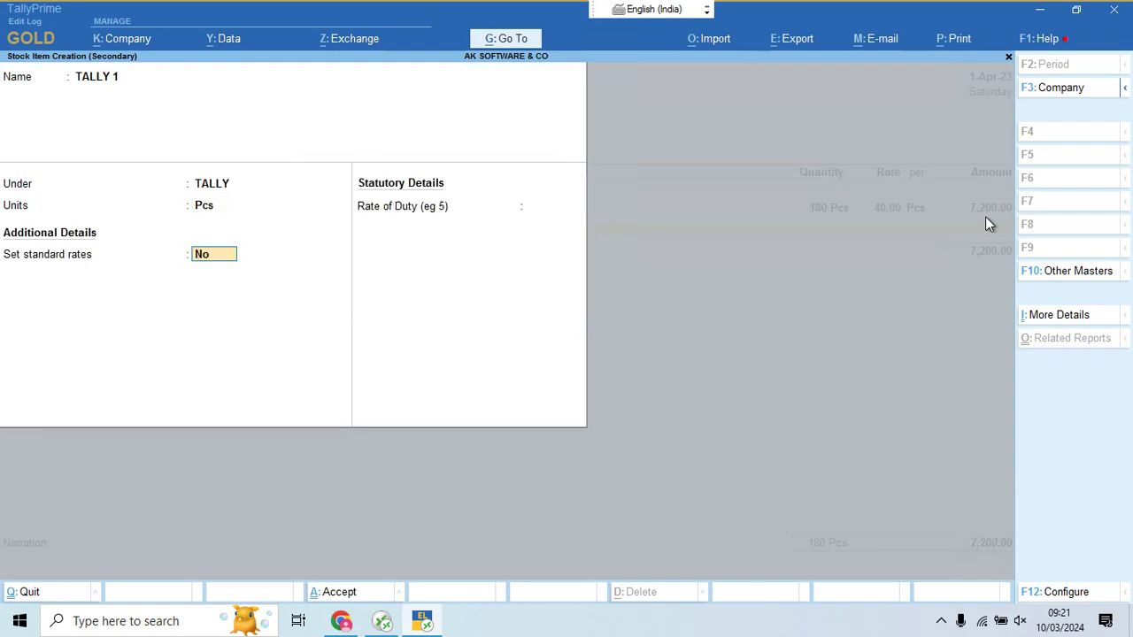
Enable standard rates for TALLY 1 and enter a standard cost of 40 per Pcs applicable from 1-Apr-23
{"action": "type", "text": "y"}
{"action": "key", "text": "Return"}
{"action": "type", "text": "4"}
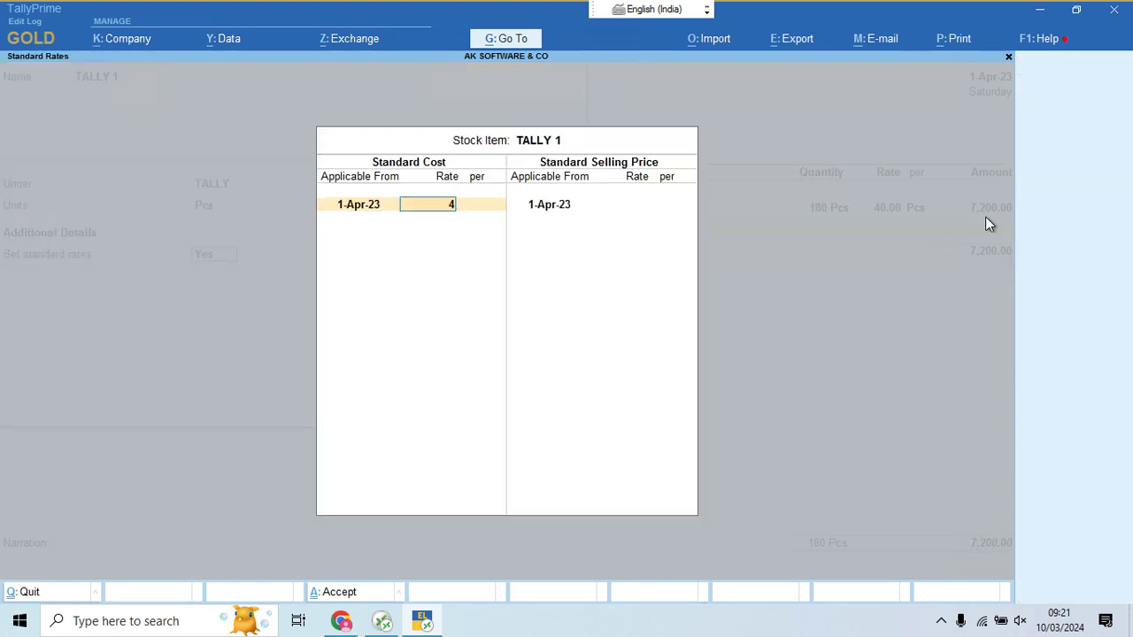
{"action": "type", "text": "0"}
{"action": "key", "text": "Return"}
{"action": "key", "text": "Return"}
{"action": "key", "text": "Return"}
Enter a standard selling price of 50 per Pcs from 1-Apr-23 and save TALLY 1 with the rate of duty blank
{"action": "type", "text": "50"}
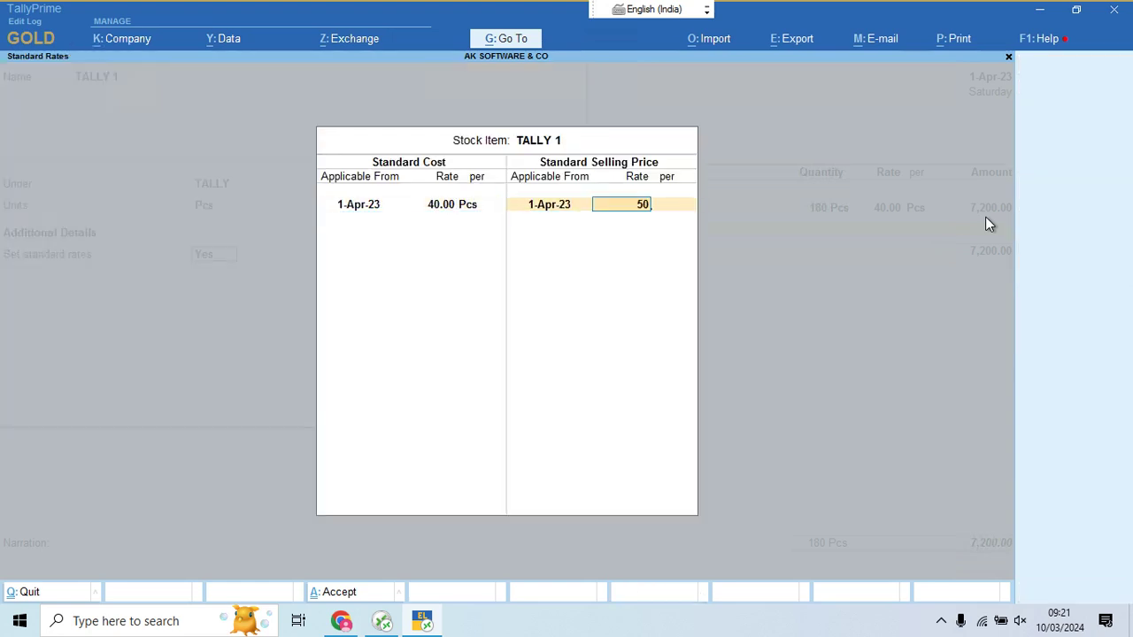
{"action": "key", "text": "Return"}
{"action": "key", "text": "Return"}
{"action": "key", "text": "Return"}
{"action": "key", "text": "Return"}
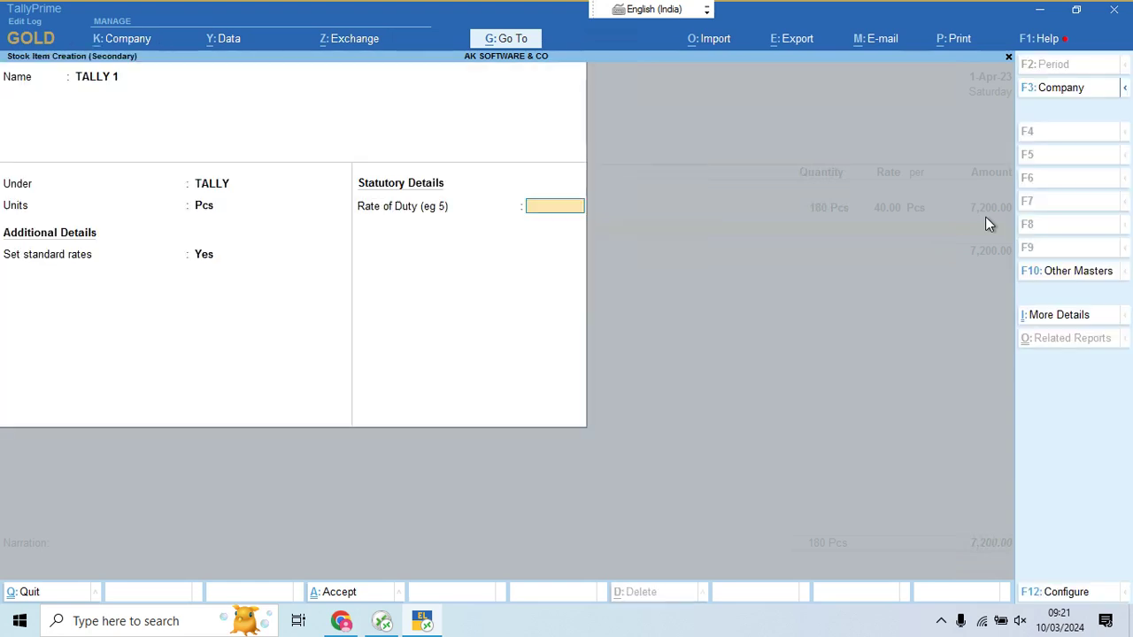
{"action": "key", "text": "Return"}
Look up the TALLY 1 quantity in Project 1.pdf and complete its voucher line with 150 Pcs at the rate of 40
{"action": "key", "text": "alt+Tab"}
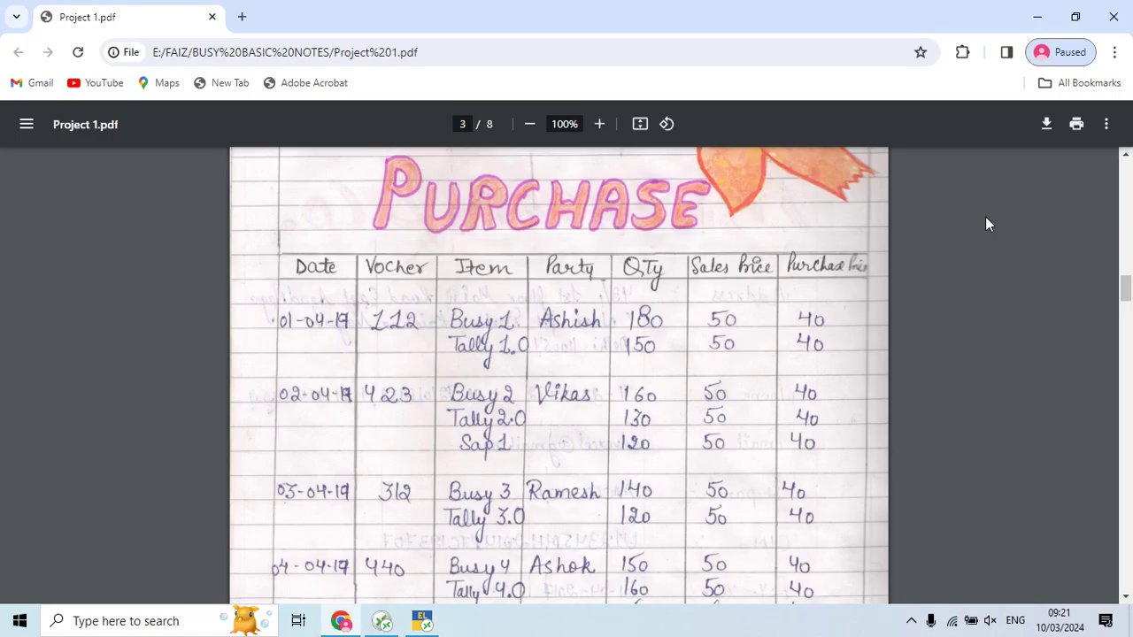
{"action": "key", "text": "alt+Tab"}
{"action": "type", "text": "150"}
{"action": "key", "text": "Return"}
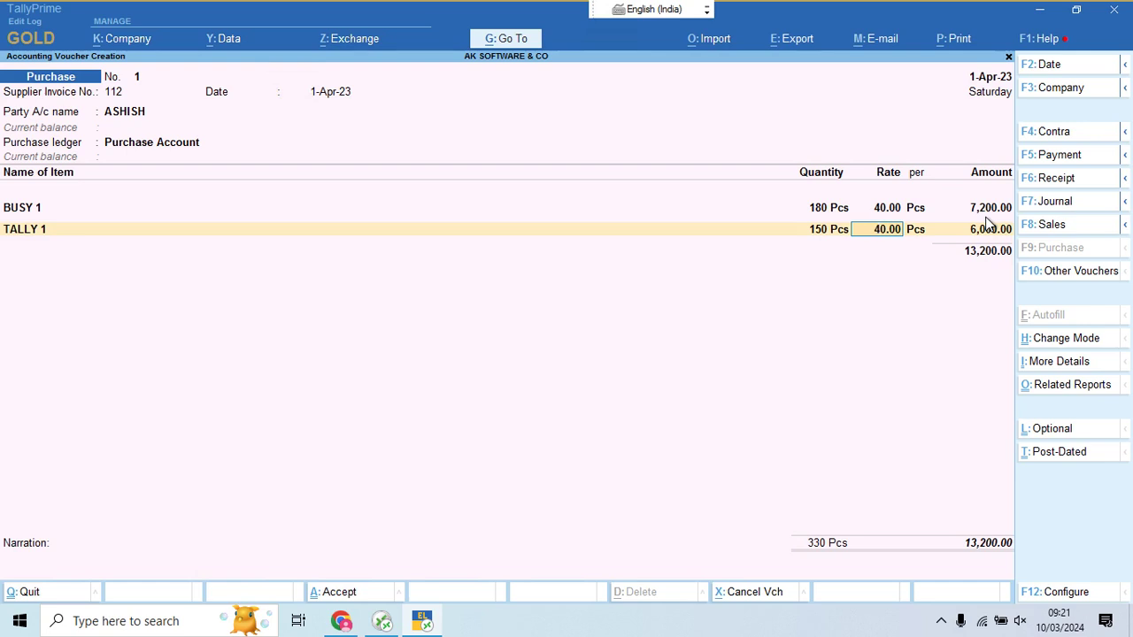
{"action": "key", "text": "Return"}
{"action": "key", "text": "Return"}
{"action": "key", "text": "Return"}
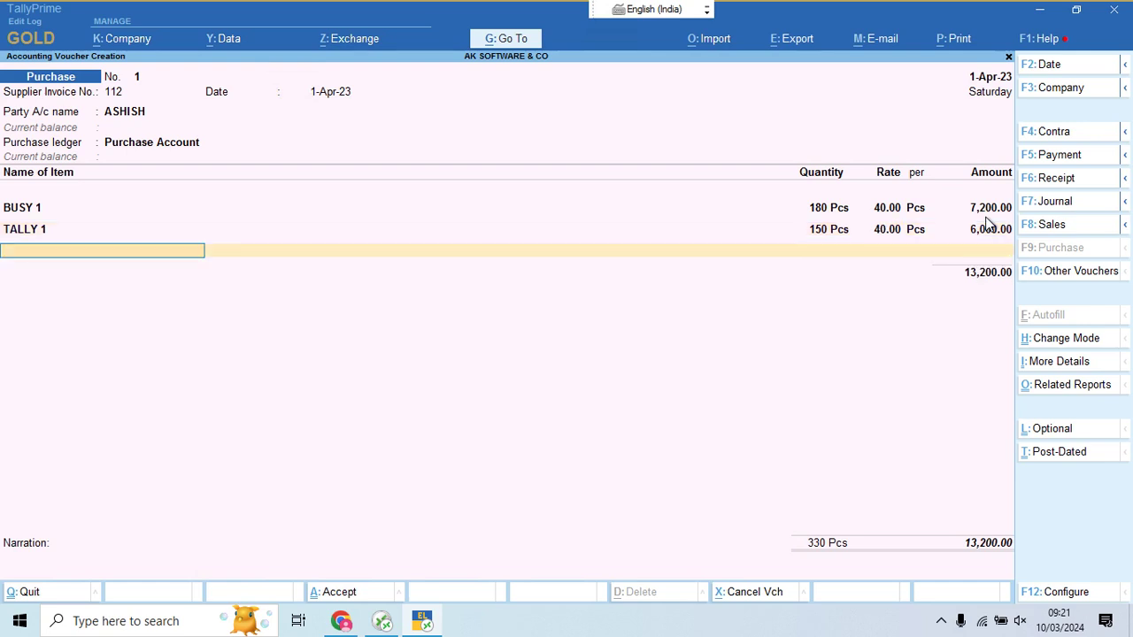
End the item list of the purchase voucher for invoice 112, leave the narration blank and save the voucher
{"action": "key", "text": "Return"}
{"action": "key", "text": "Return"}
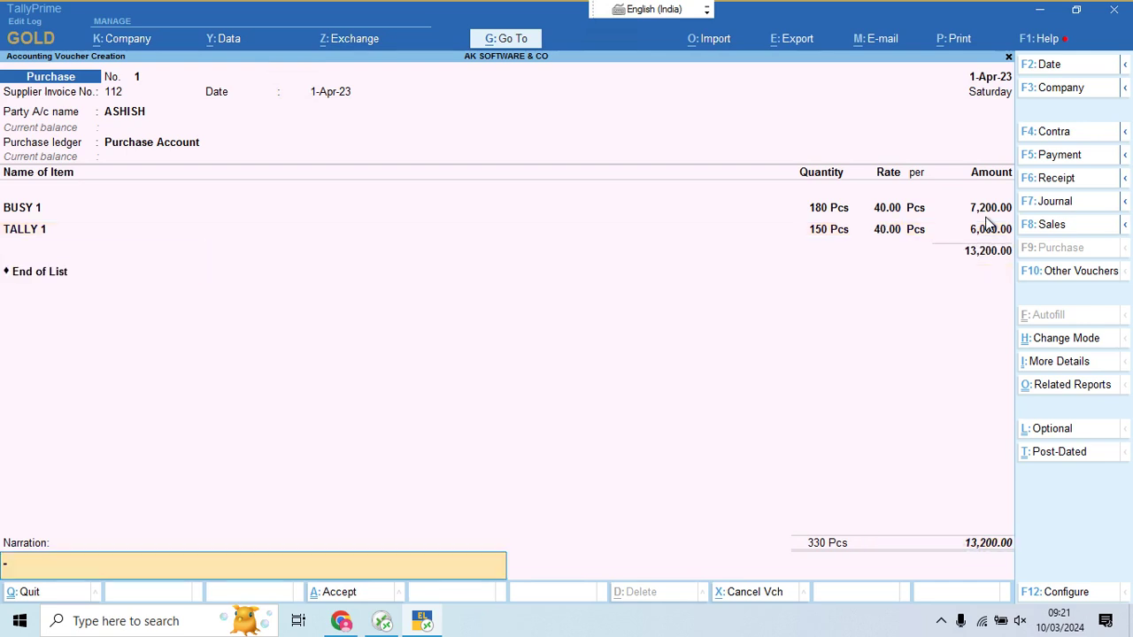
{"action": "key", "text": "Return"}
{"action": "key", "text": "Return"}
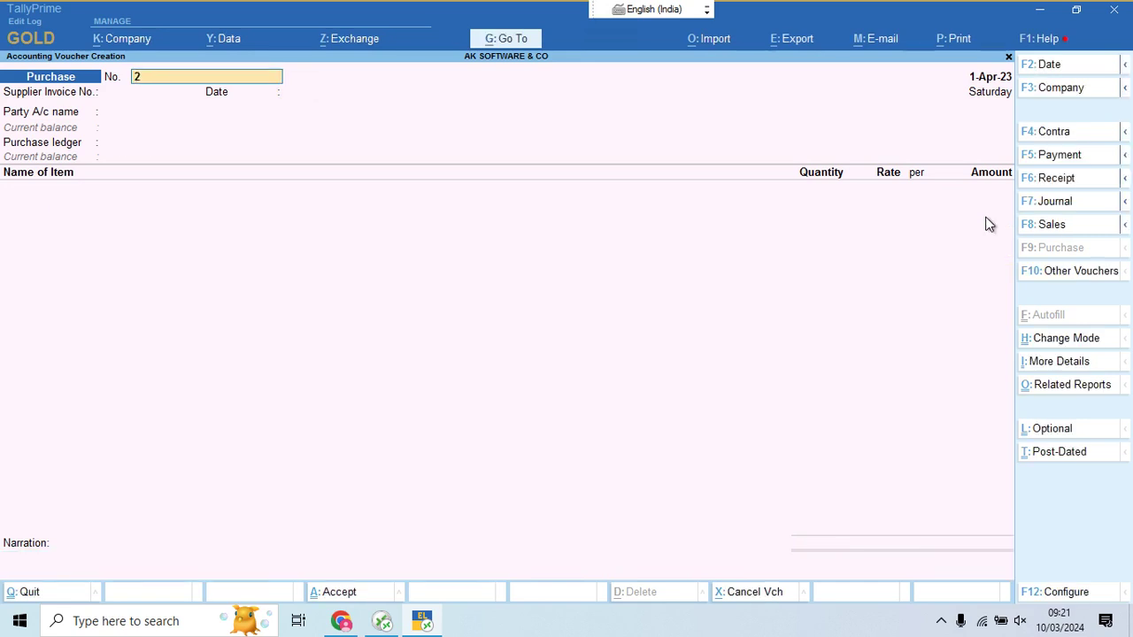
Look up the next purchase entry in Project 1.pdf and set the new purchase voucher's date to 2-4-2023
{"action": "key", "text": "alt+Tab"}
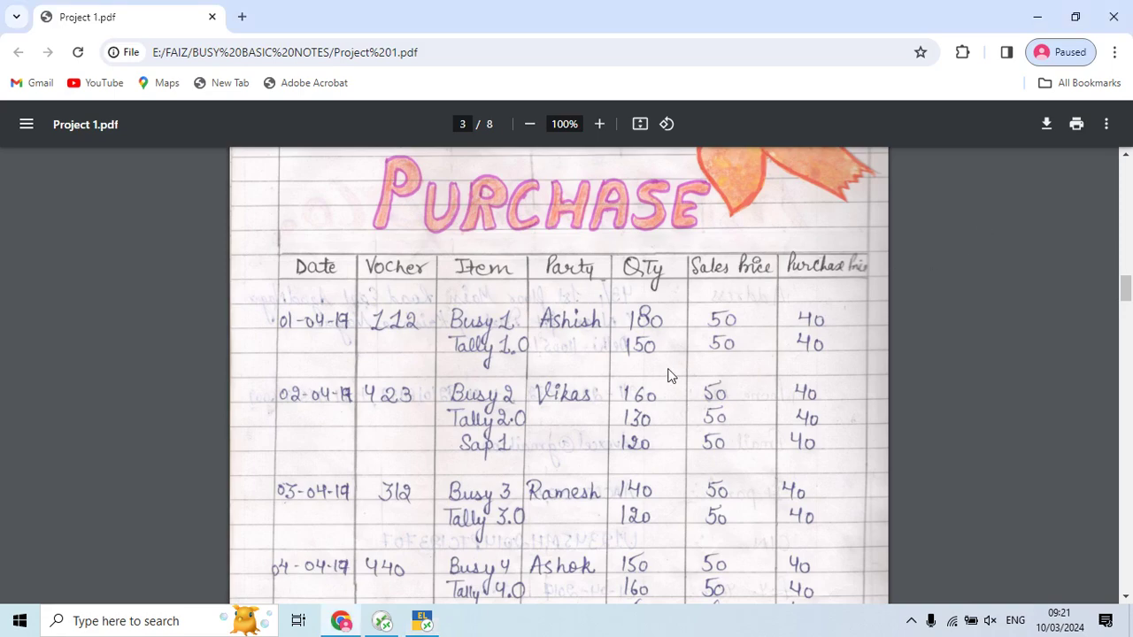
{"action": "scroll", "coordinate": [669, 372], "scroll_direction": "down", "scroll_amount": 1}
{"action": "key", "text": "alt+Tab"}
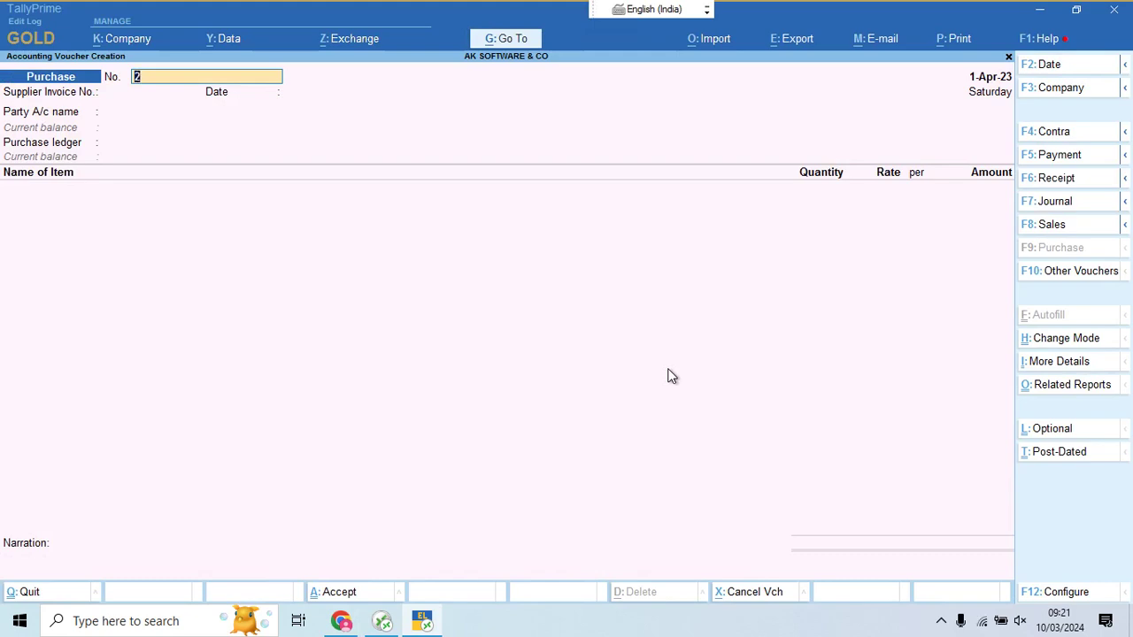
{"action": "key", "text": "F2"}
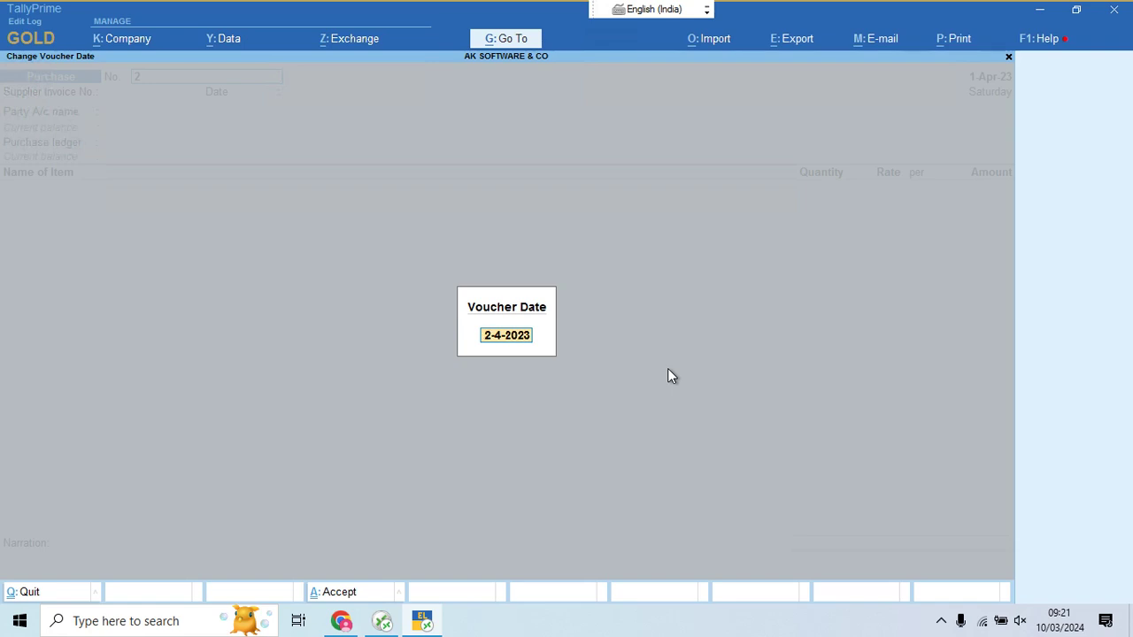
{"action": "key", "text": "Return"}
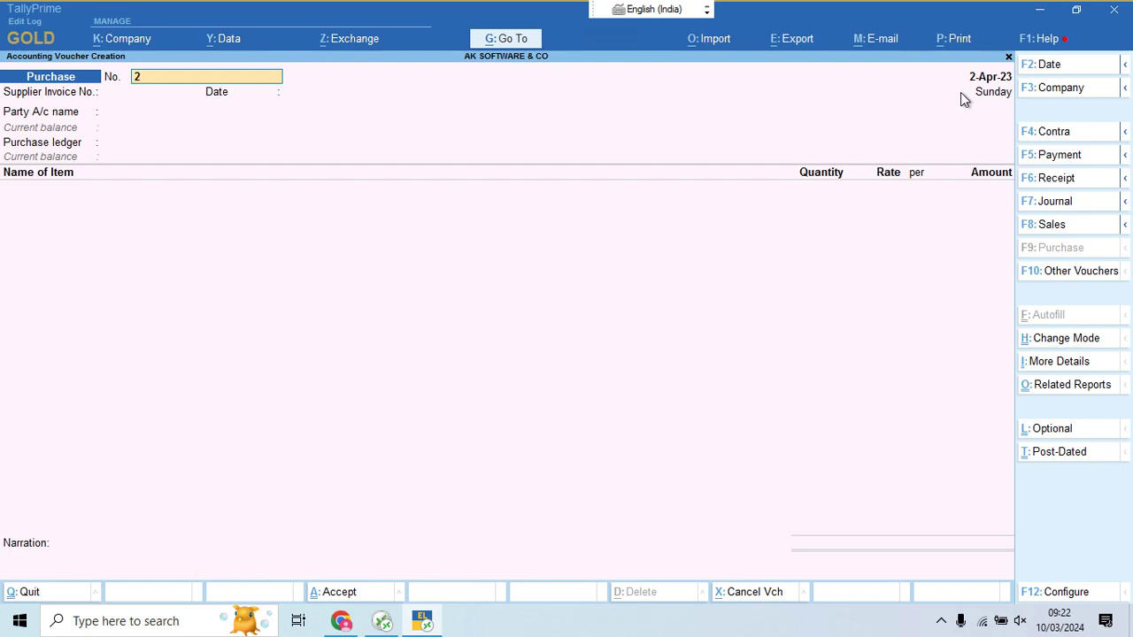
Set skipping of the Date field during voucher creation to No in the voucher configuration, and check the setting in the new voucher
{"action": "key", "text": "F12"}
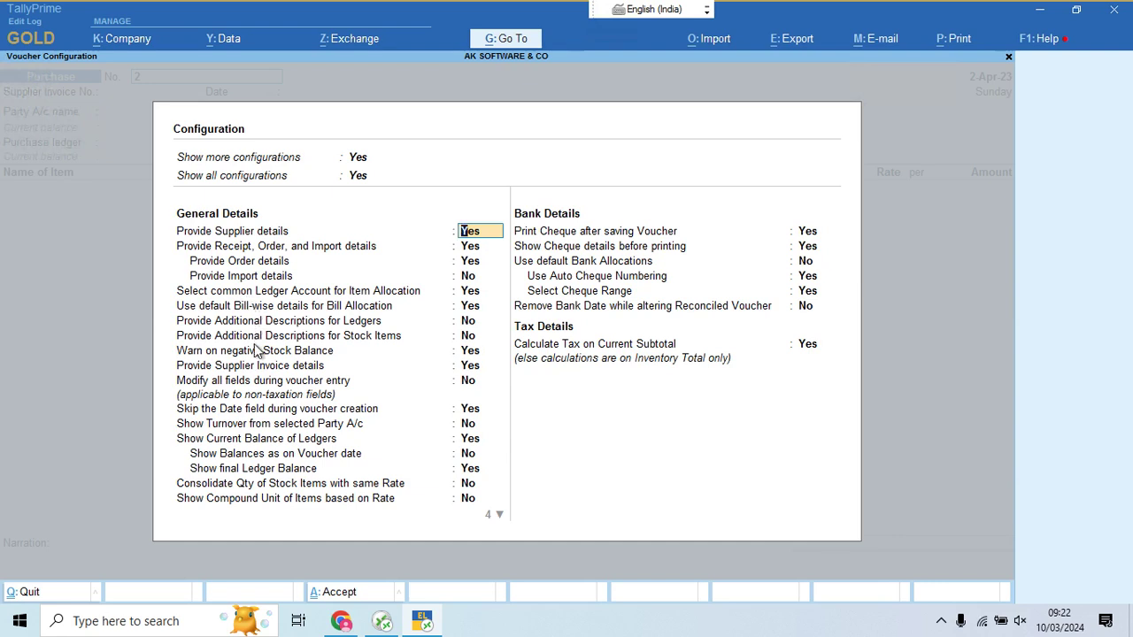
{"action": "left_click", "coordinate": [259, 409]}
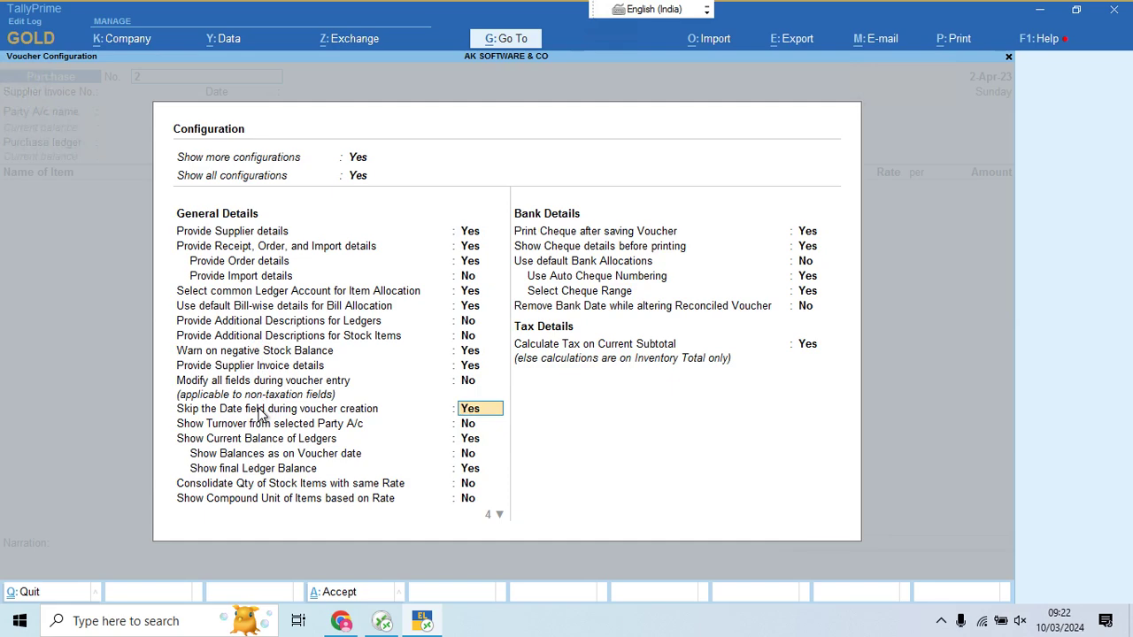
{"action": "type", "text": "N"}
{"action": "key", "text": "Return"}
{"action": "key", "text": "ctrl+a"}
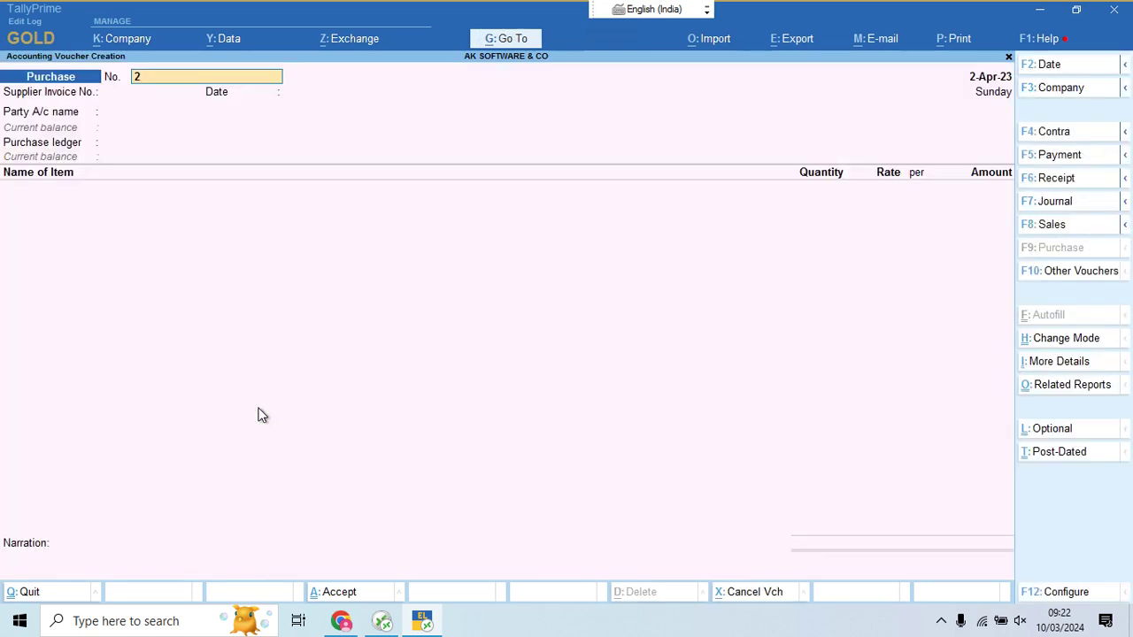
{"action": "key", "text": "BackSpace"}
{"action": "key", "text": "Return"}
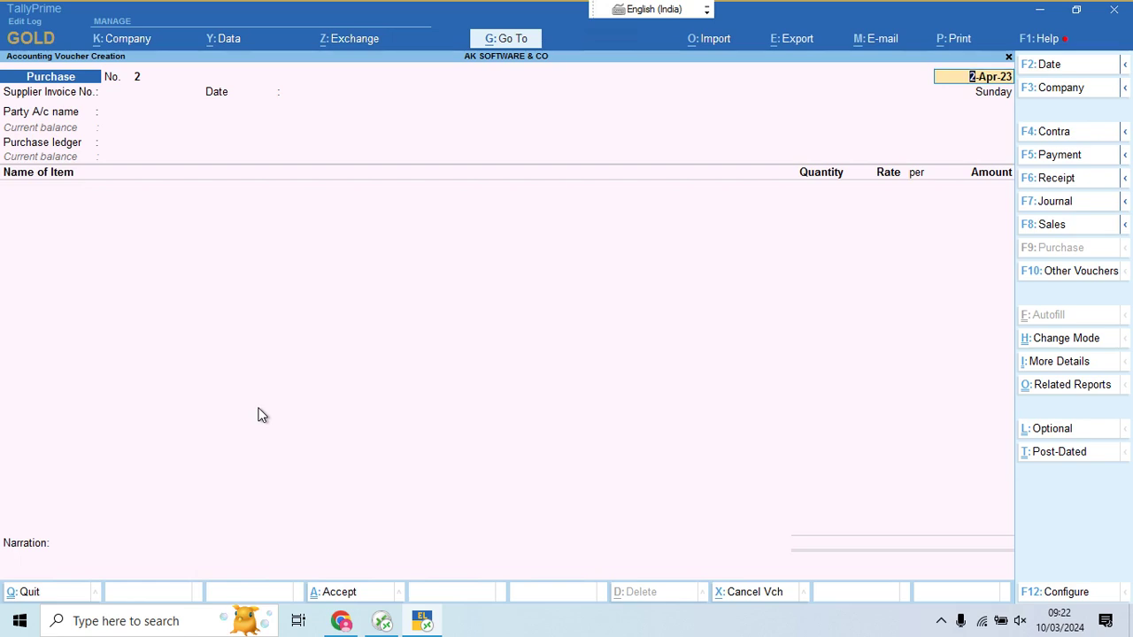
{"action": "key", "text": "F12"}
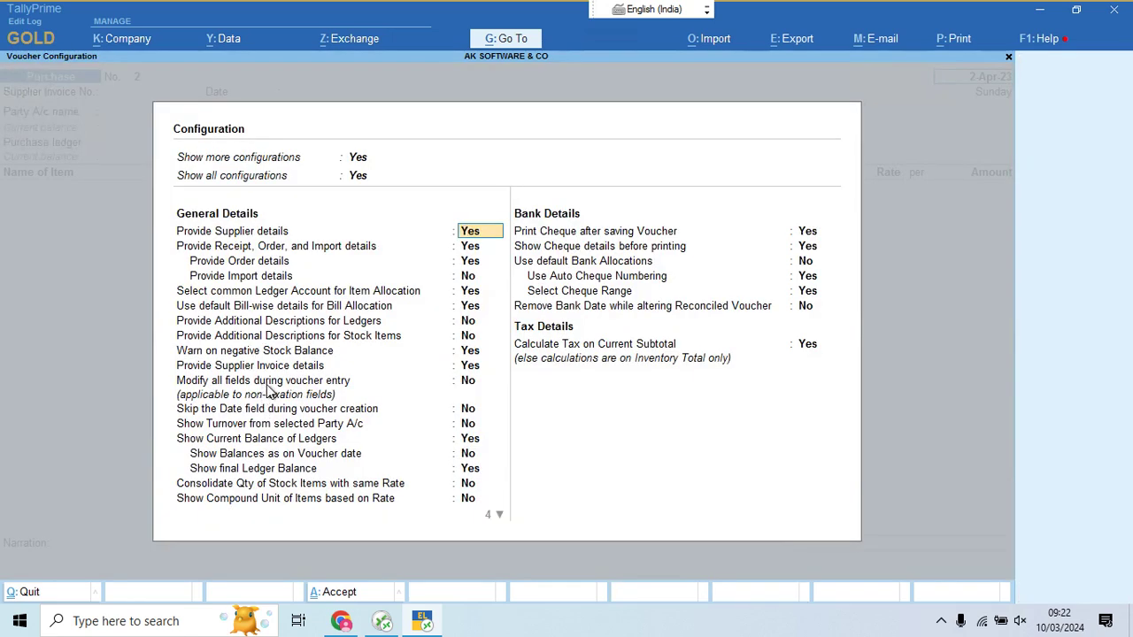
{"action": "key", "text": "ctrl+a"}
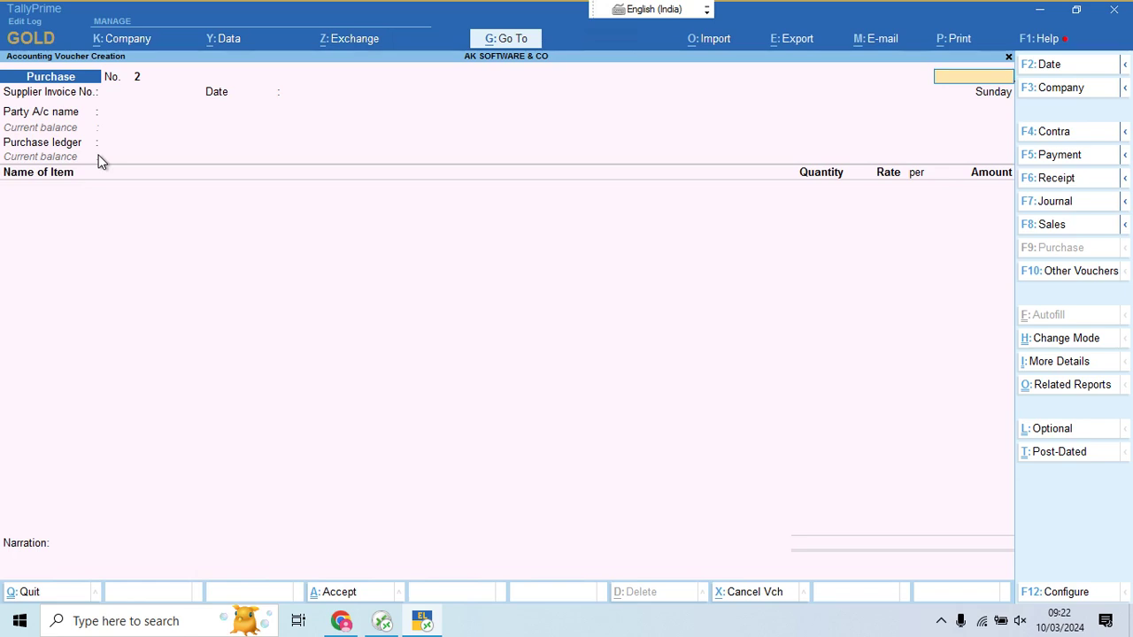
Try entering different days directly in the voucher's date field, including 3-Apr-23 and 10-Apr-23
{"action": "type", "text": "2"}
{"action": "key", "text": "Return"}
{"action": "key", "text": "BackSpace"}
{"action": "type", "text": "3"}
{"action": "key", "text": "Return"}
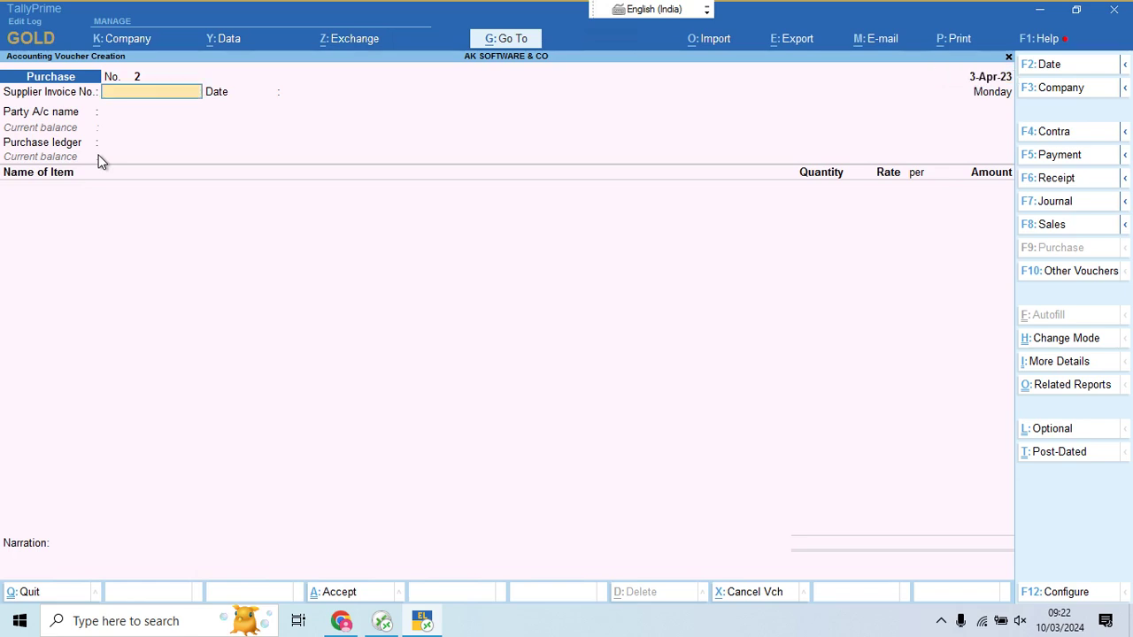
{"action": "key", "text": "BackSpace"}
{"action": "type", "text": "10"}
{"action": "key", "text": "Return"}
{"action": "key", "text": "BackSpace"}
{"action": "type", "text": "3"}
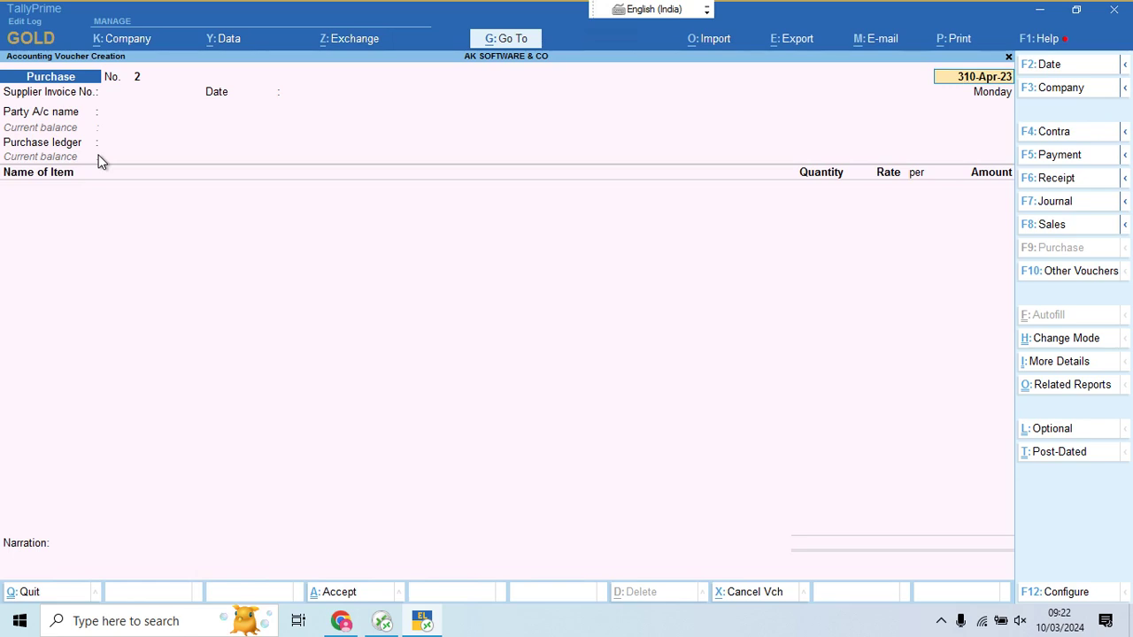
{"action": "type", "text": "2"}
{"action": "key", "text": "F2"}
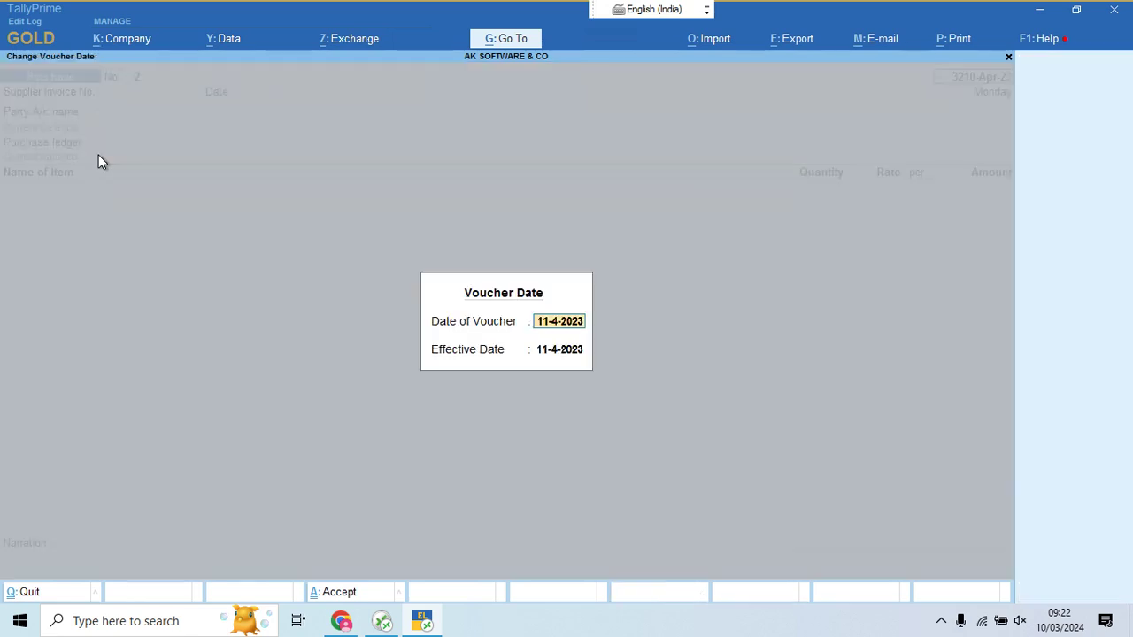
{"action": "key", "text": "Escape"}
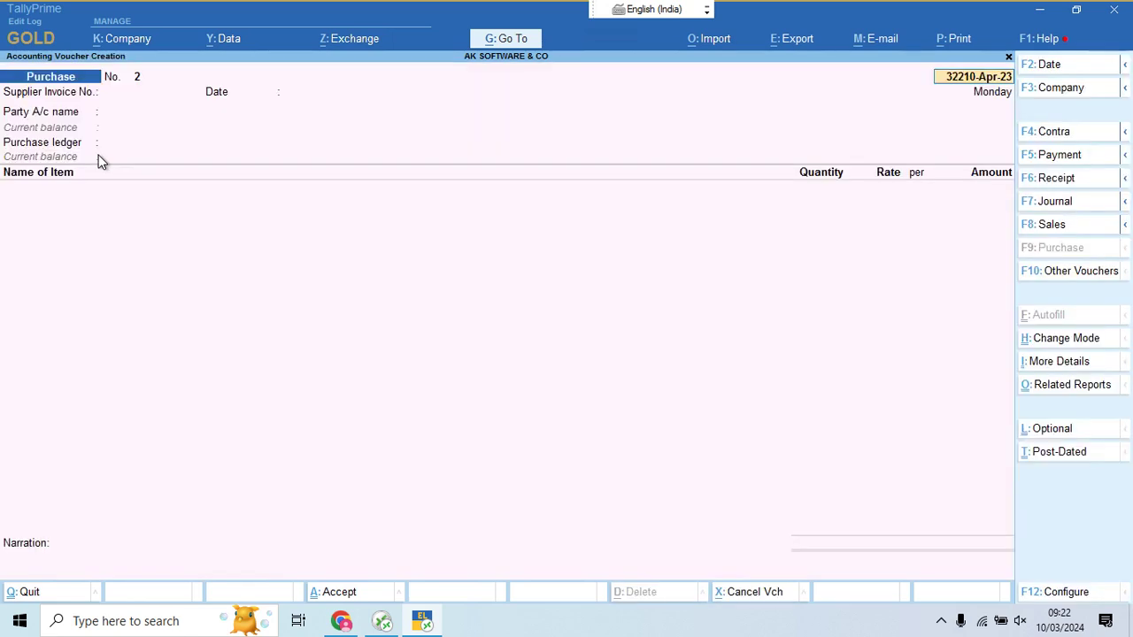
{"action": "key", "text": "BackSpace"}
{"action": "key", "text": "BackSpace"}
{"action": "key", "text": "BackSpace"}
{"action": "key", "text": "BackSpace"}
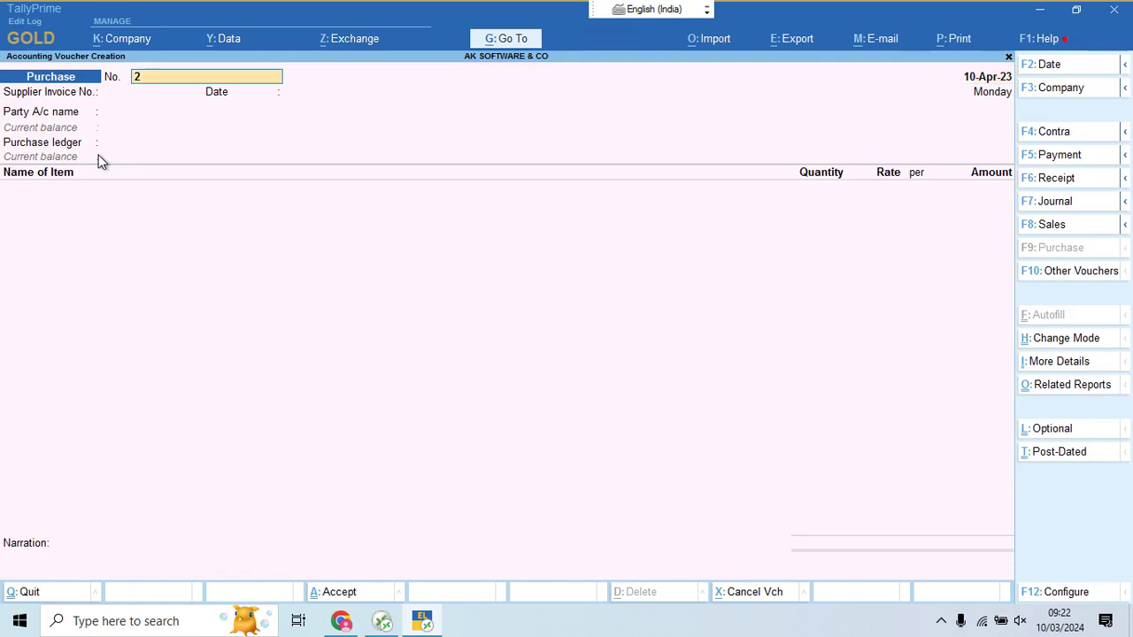
Set the voucher date to 2-Apr-23 and enter supplier invoice number 423 from Project 1.pdf, dated 2-Apr-23
{"action": "key", "text": "Return"}
{"action": "type", "text": "2"}
{"action": "key", "text": "Return"}
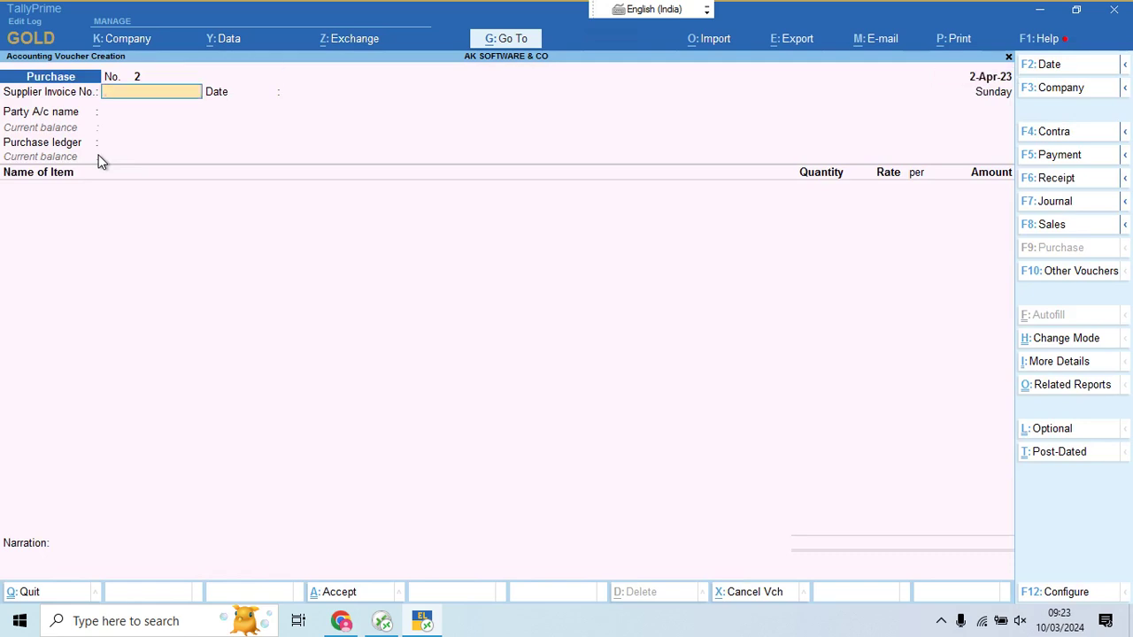
{"action": "key", "text": "alt+Tab"}
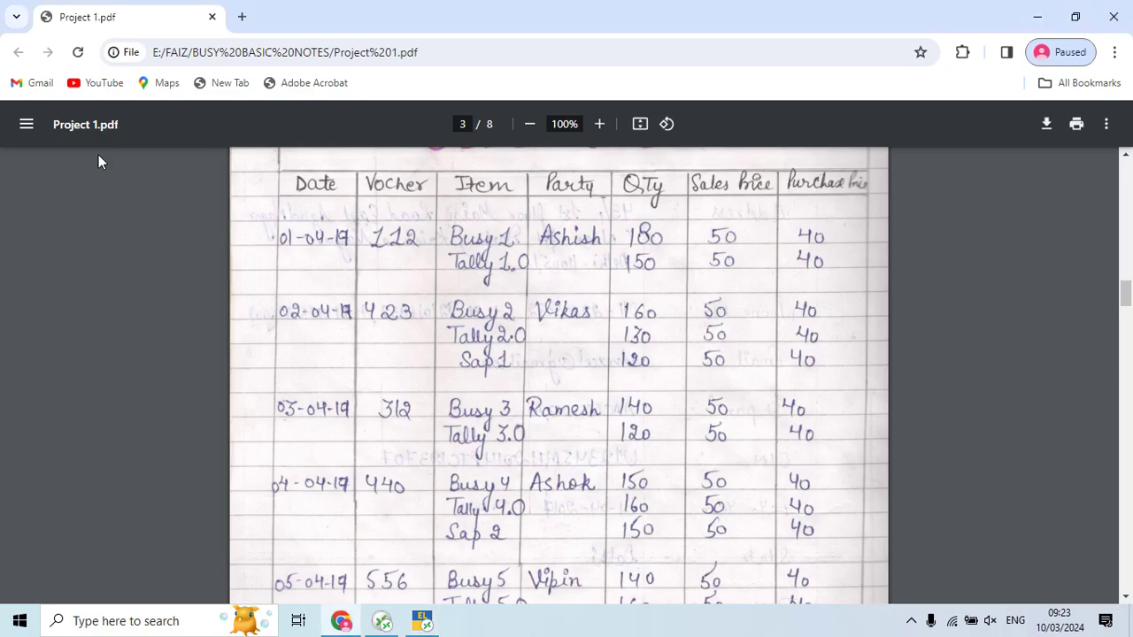
{"action": "key", "text": "alt+Tab"}
{"action": "key", "text": "alt+Tab"}
{"action": "key", "text": "alt+Tab"}
{"action": "type", "text": "423"}
{"action": "key", "text": "Return"}
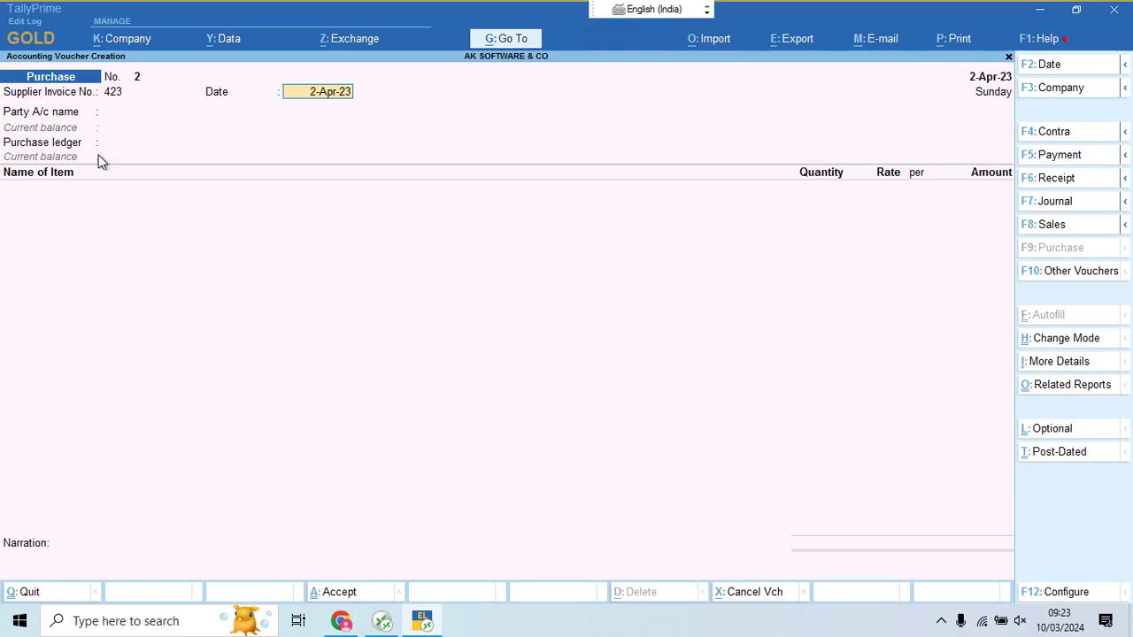
{"action": "key", "text": "Return"}
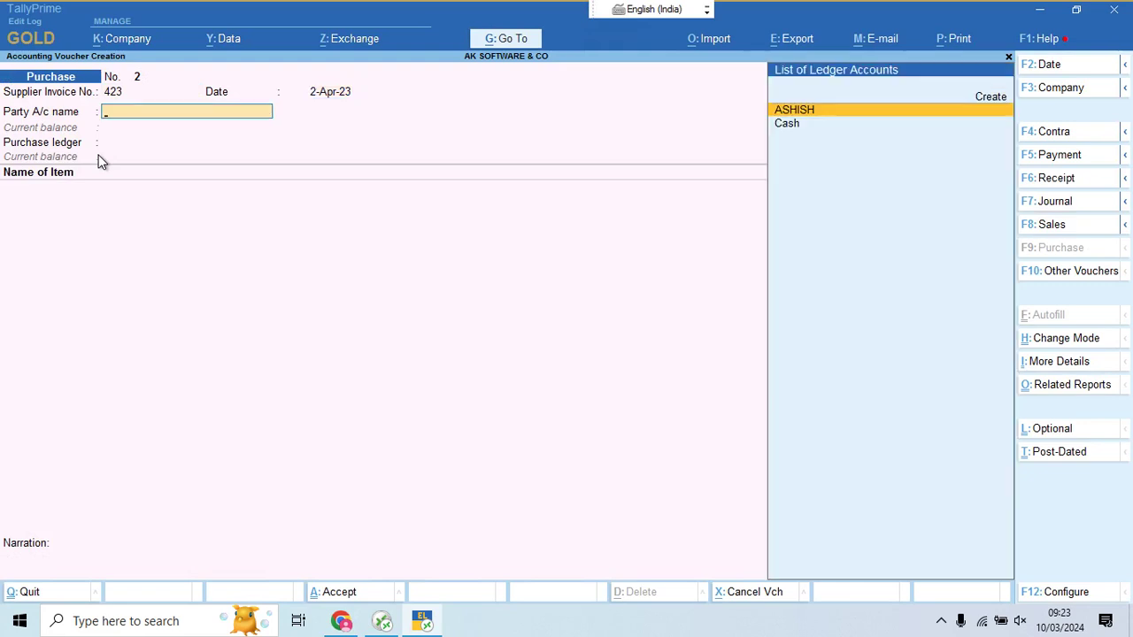
Create a ledger under Sundry Creditors for the supplier of invoice 423, entering the party's name listed in Project 1.pdf
{"action": "key", "text": "alt+c"}
{"action": "key", "text": "alt+Tab"}
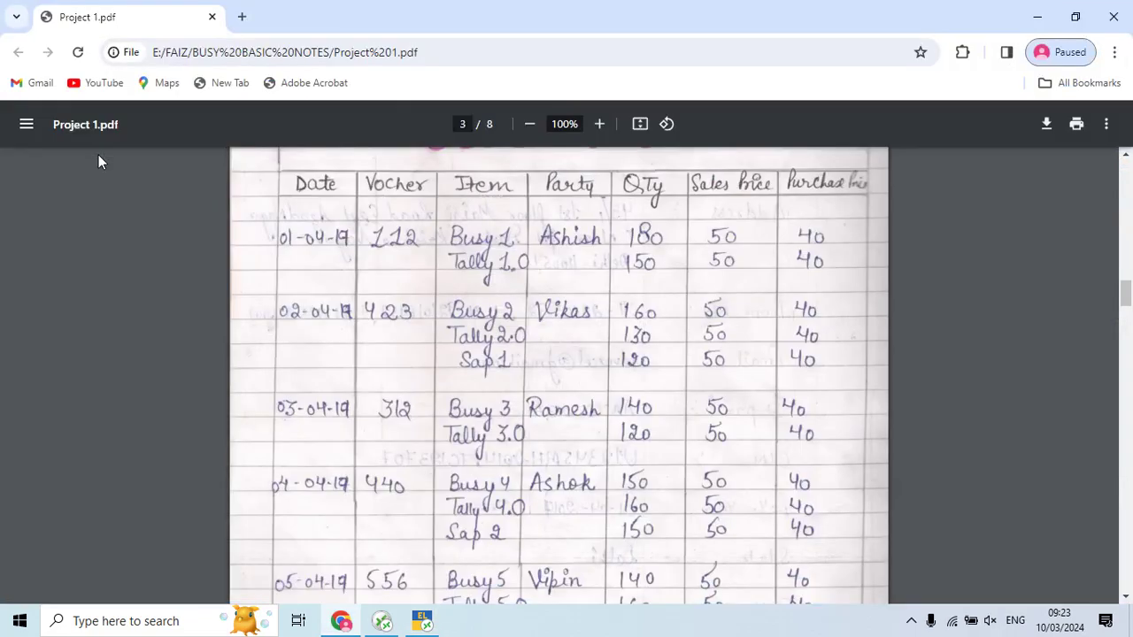
{"action": "key", "text": "alt+Tab"}
{"action": "type", "text": "VIK"}
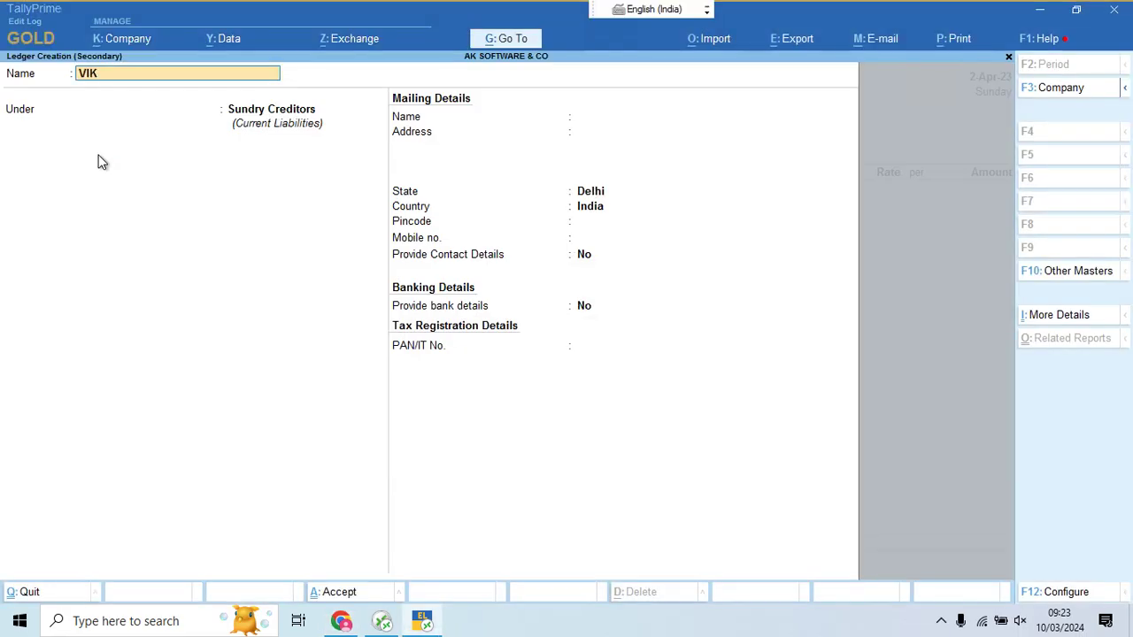
{"action": "type", "text": "ASH"}
{"action": "key", "text": "Return"}
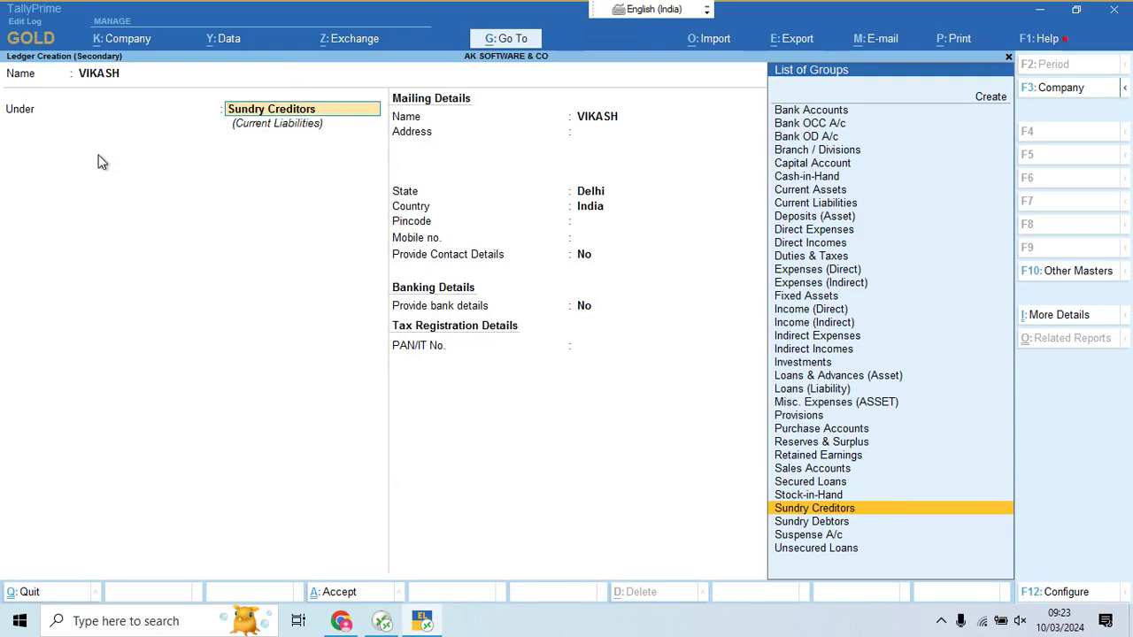
{"action": "key", "text": "ctrl+a"}
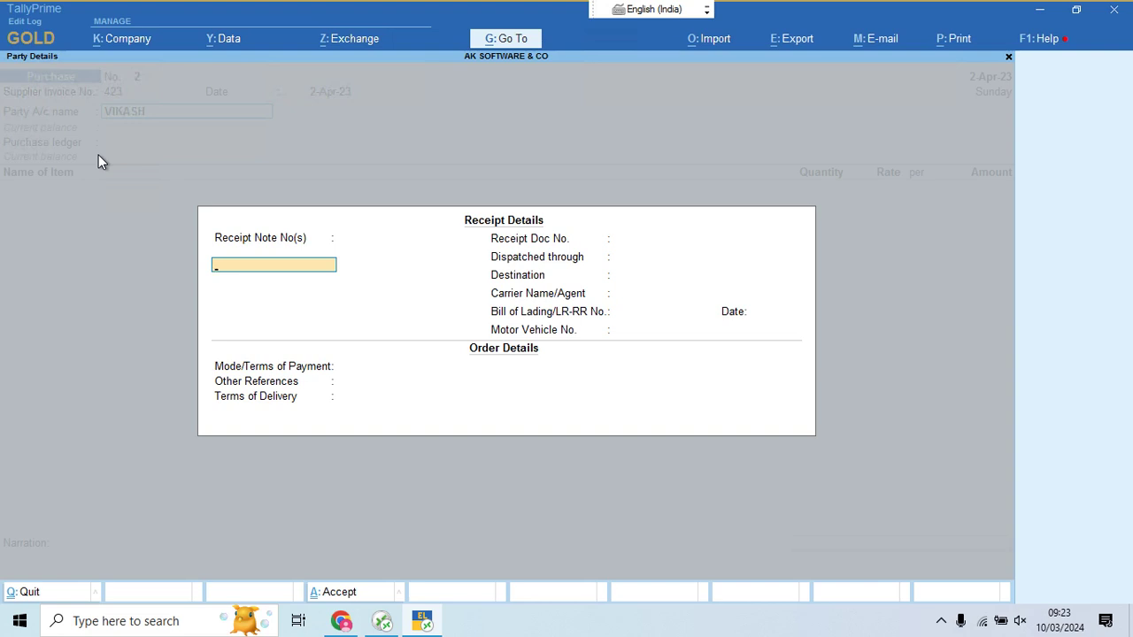
Leave the receipt and order details blank, accept the party details and select Purchase Account as the purchase ledger
{"action": "key", "text": "Return"}
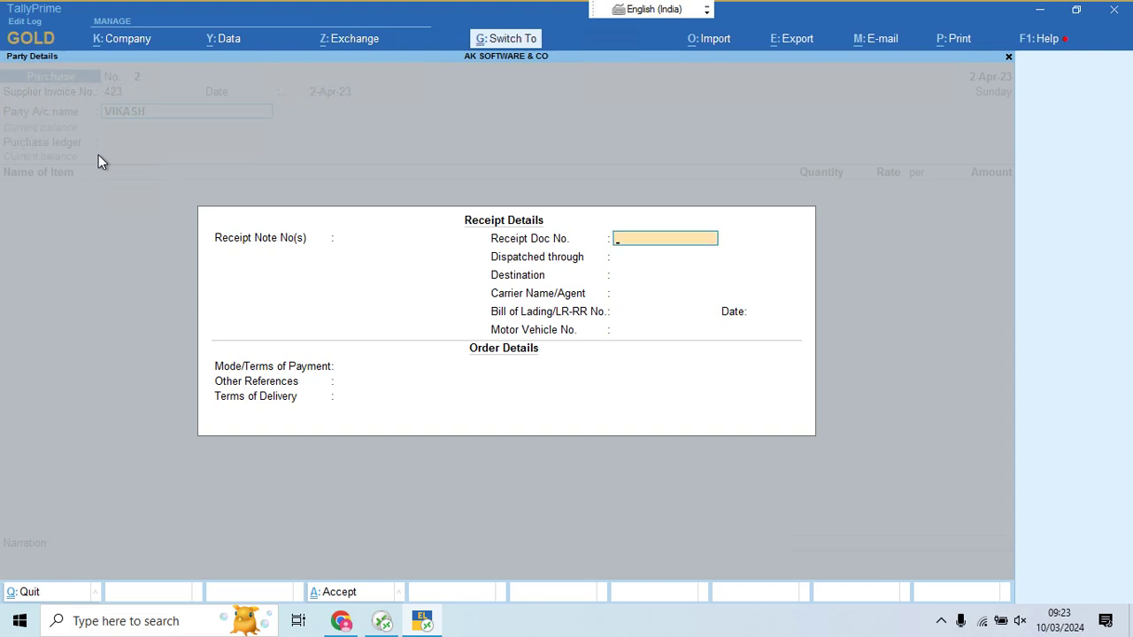
{"action": "key", "text": "ctrl+a"}
{"action": "key", "text": "Return"}
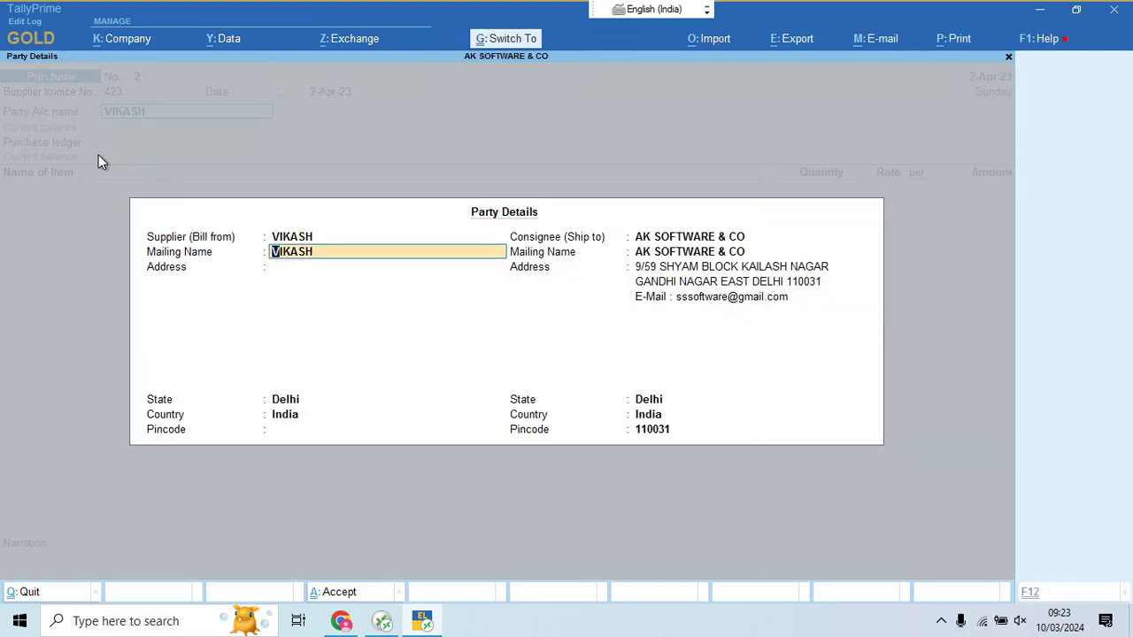
{"action": "key", "text": "ctrl+a"}
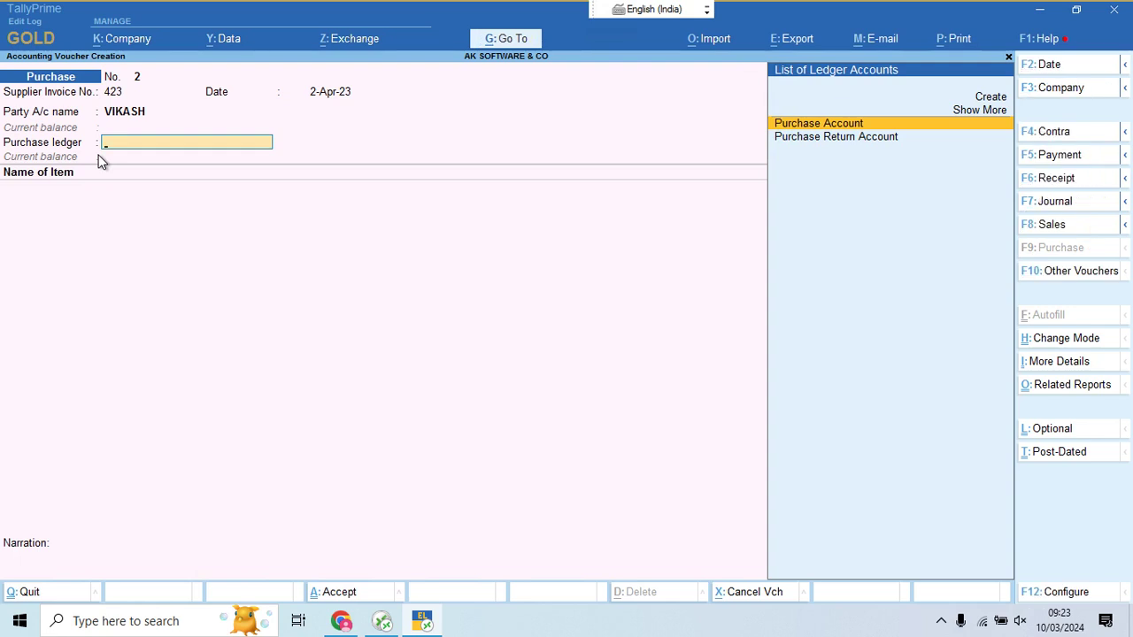
{"action": "key", "text": "Return"}
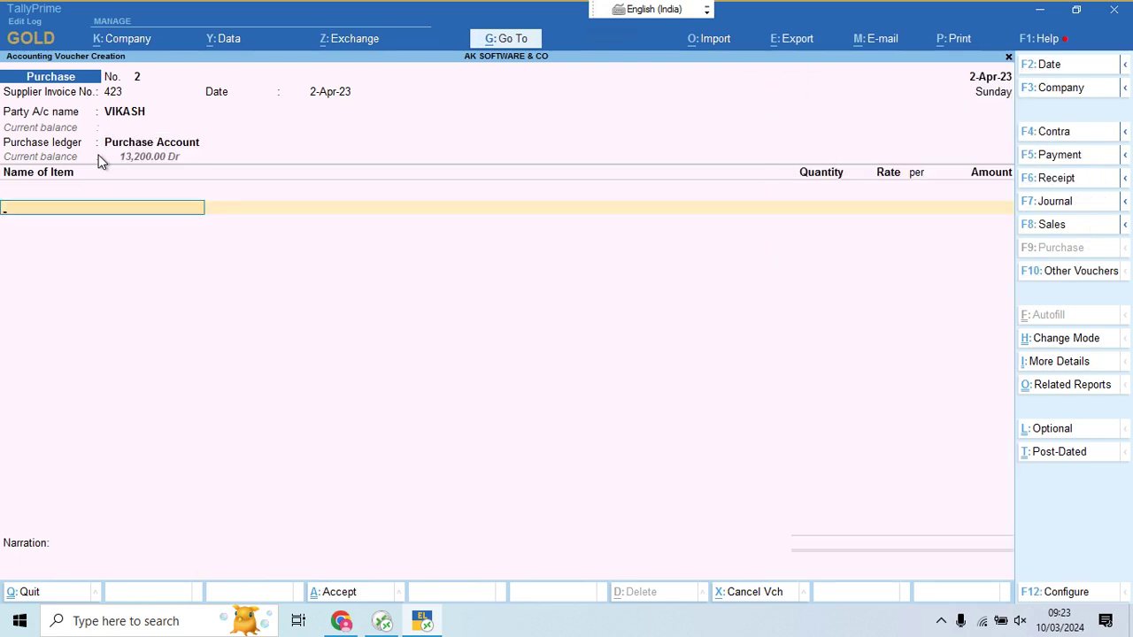
Look up the first item of invoice 423 in Project 1.pdf and begin a stock item BUSY 2 under BUSY with Pcs as unit
{"action": "key", "text": "alt+Tab"}
{"action": "scroll", "coordinate": [98, 161], "scroll_direction": "down", "scroll_amount": 3}
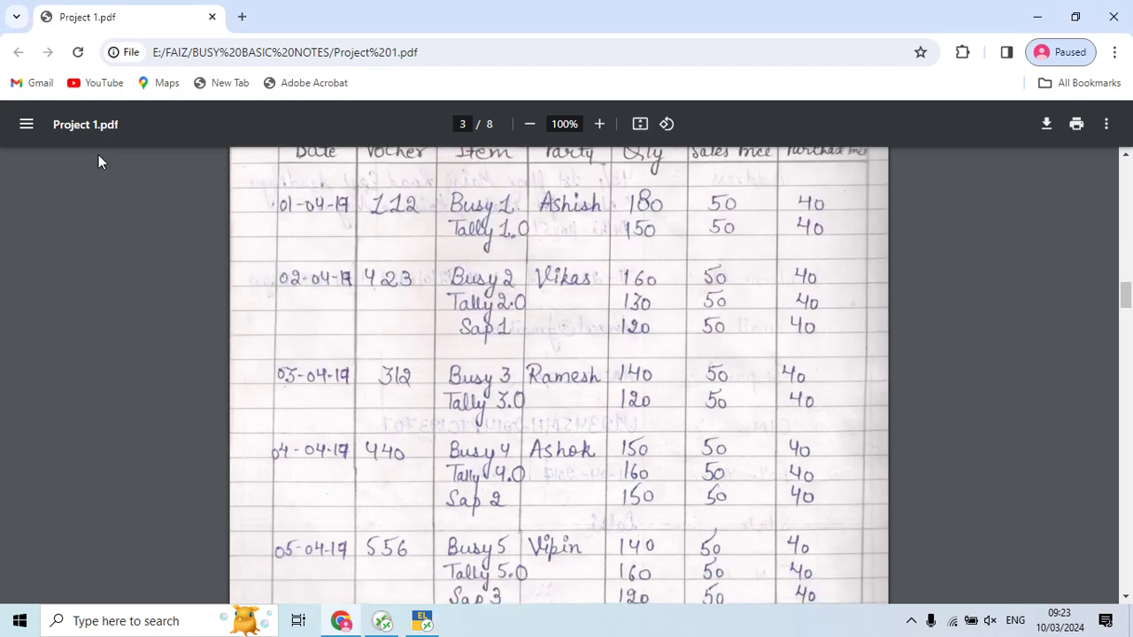
{"action": "scroll", "coordinate": [98, 161], "scroll_direction": "down", "scroll_amount": 1}
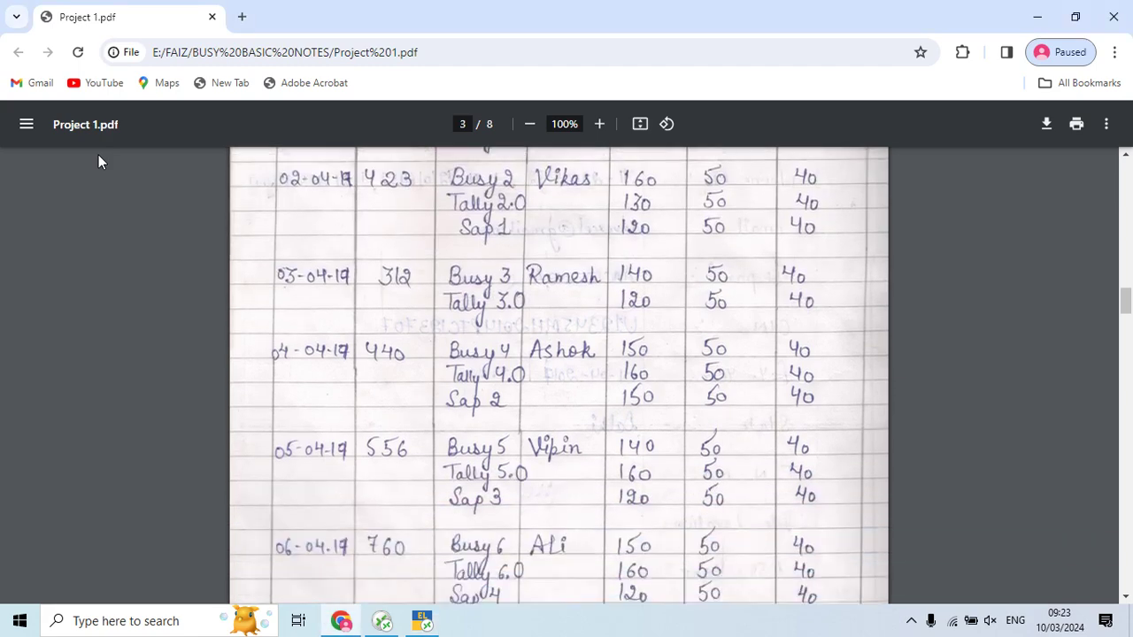
{"action": "key", "text": "alt+Tab"}
{"action": "key", "text": "alt+c"}
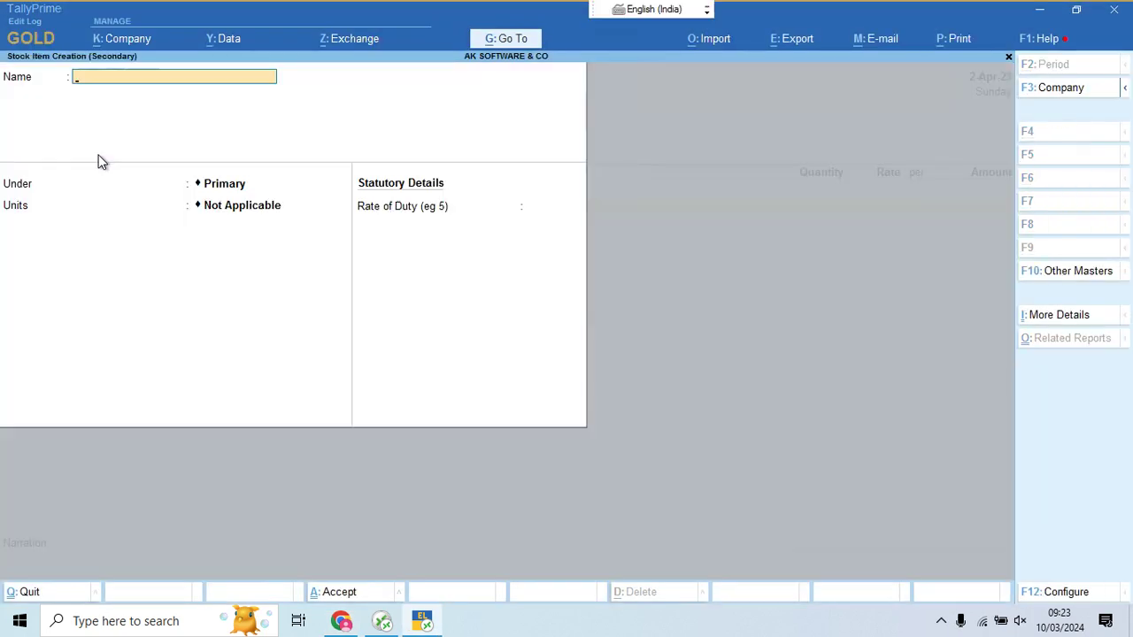
{"action": "type", "text": "BUSY 2"}
{"action": "key", "text": "Return"}
{"action": "key", "text": "Down"}
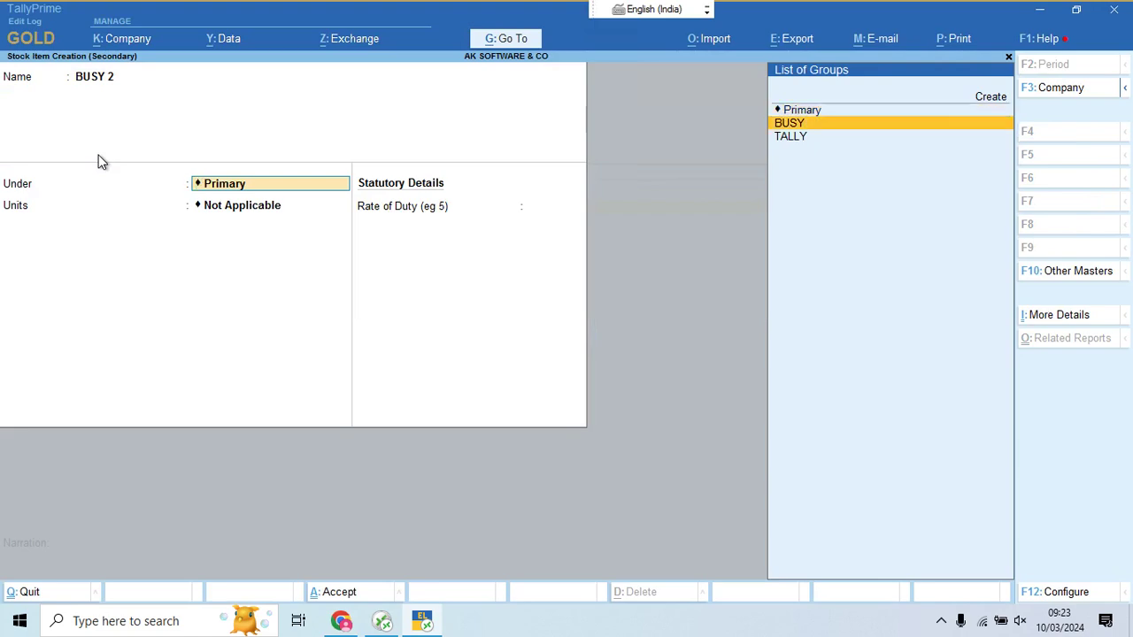
{"action": "key", "text": "Return"}
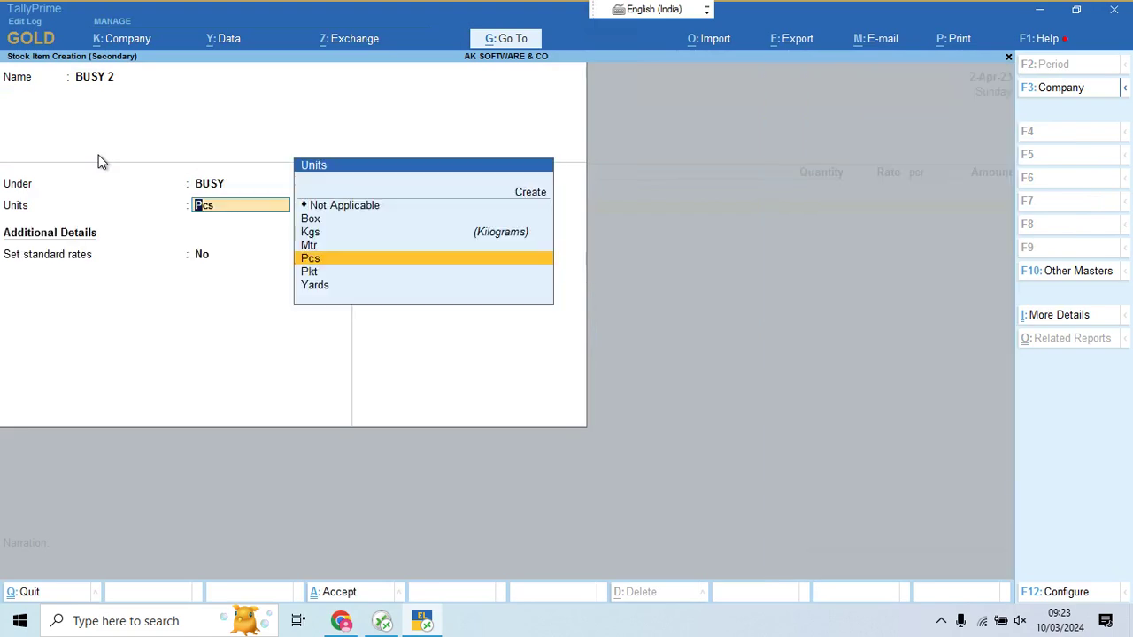
{"action": "key", "text": "Return"}
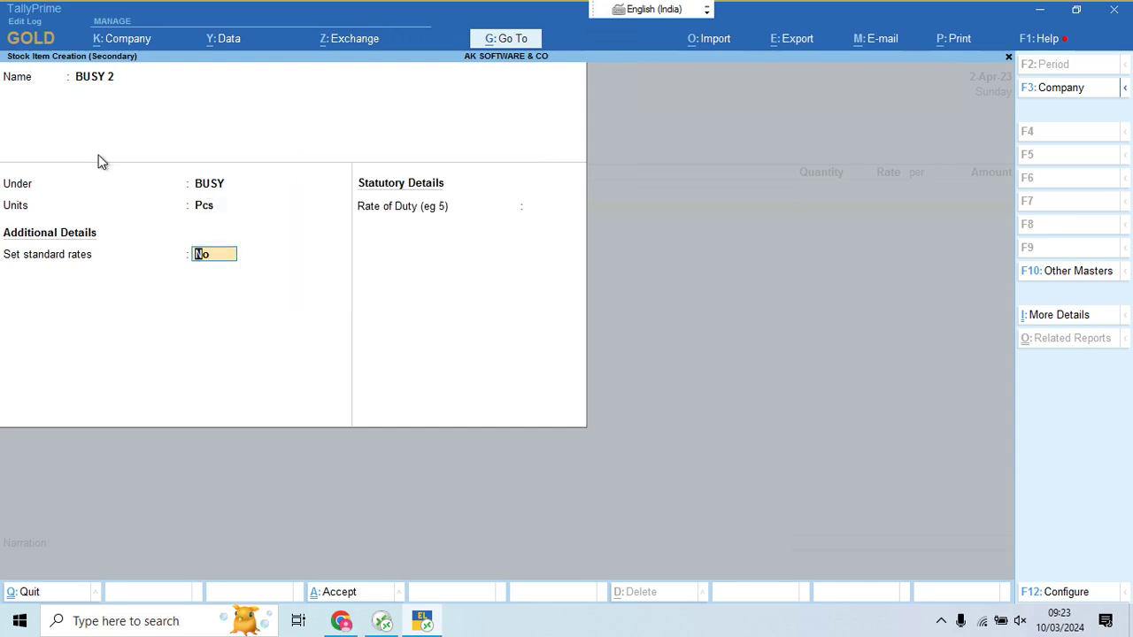
Enable standard rates for BUSY 2 with cost 40 and selling price 50 per Pcs from 1-Apr-23, and accept the item
{"action": "type", "text": "Y"}
{"action": "key", "text": "Return"}
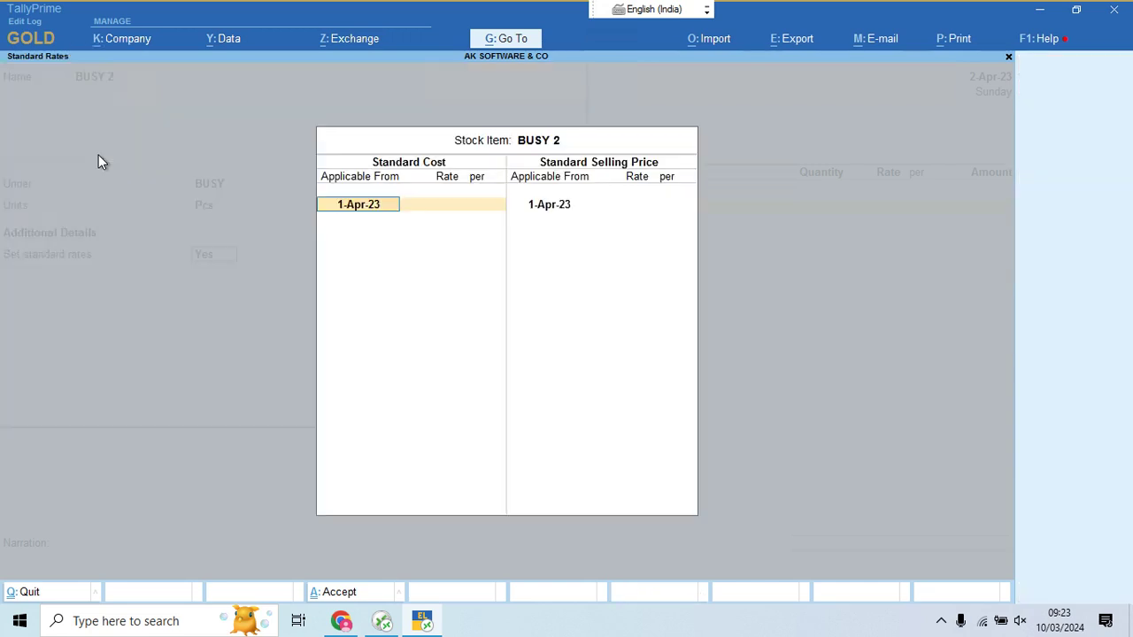
{"action": "key", "text": "Return"}
{"action": "type", "text": "40"}
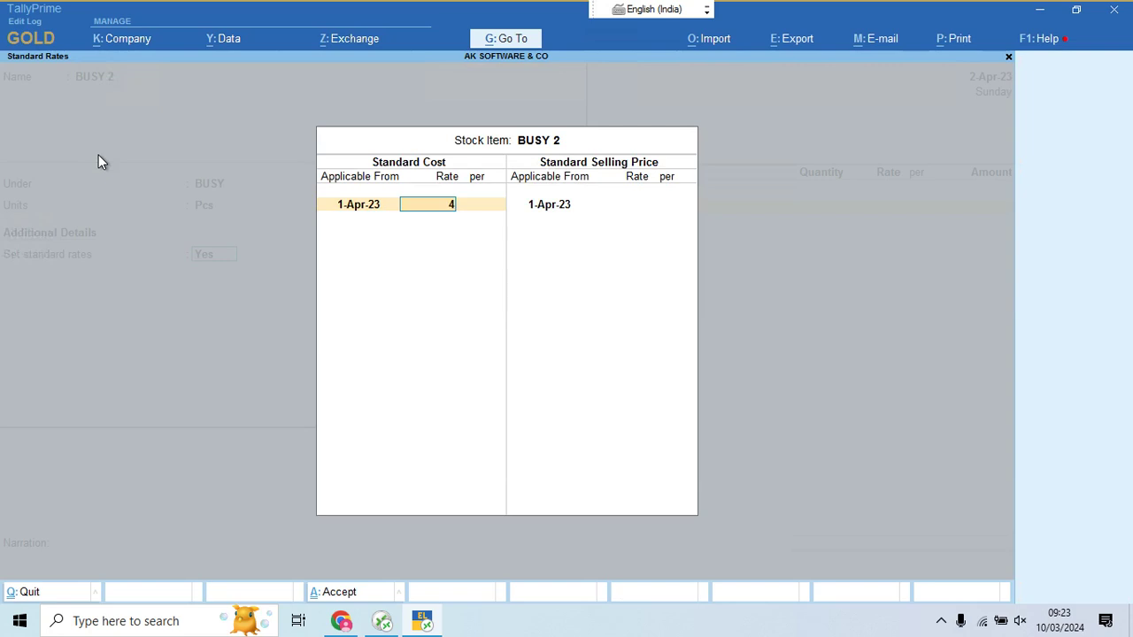
{"action": "key", "text": "Return"}
{"action": "key", "text": "Return"}
{"action": "key", "text": "Return"}
{"action": "type", "text": "50"}
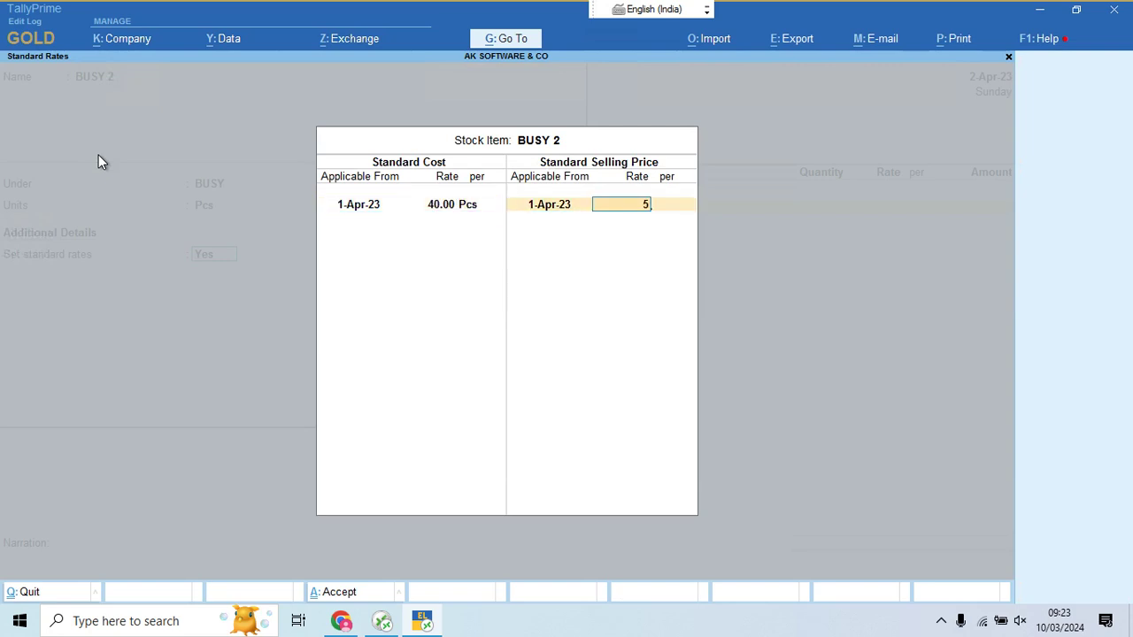
{"action": "key", "text": "Return"}
{"action": "key", "text": "Return"}
{"action": "key", "text": "Return"}
{"action": "key", "text": "Return"}
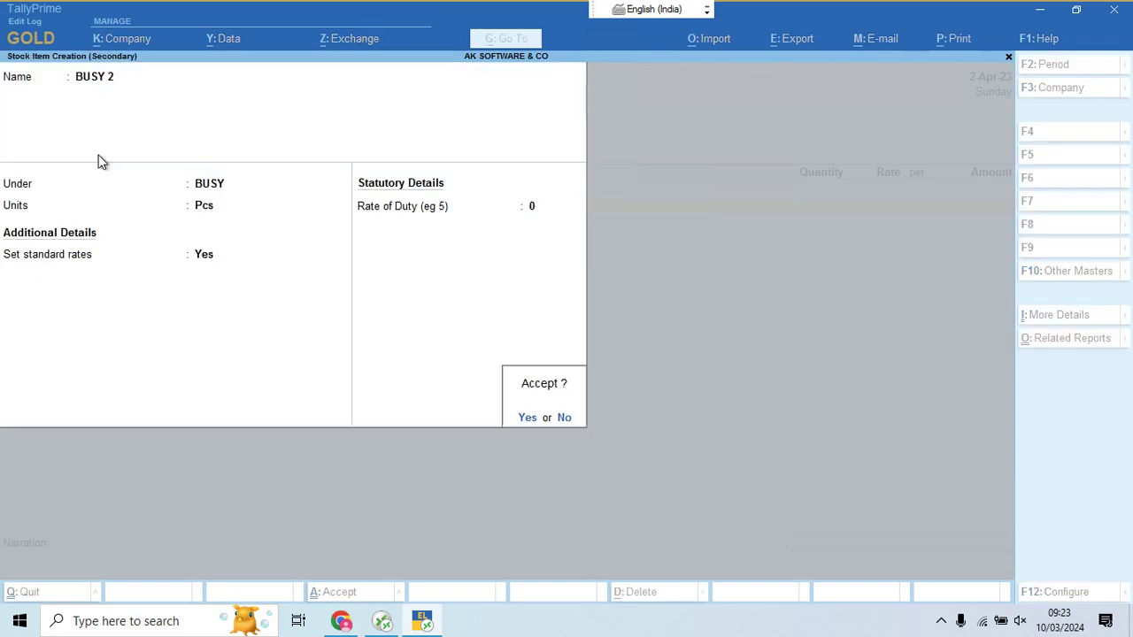
{"action": "key", "text": "Return"}
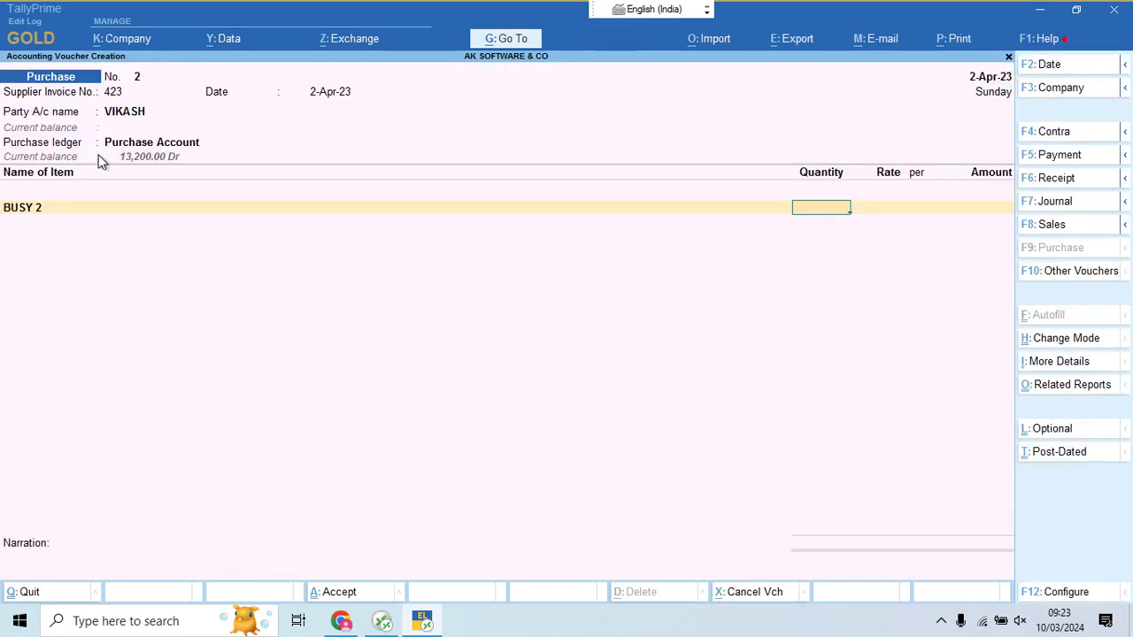
Check the BUSY 2 quantity in Project 1.pdf and enter 160 Pcs at rate 40.00 in the purchase voucher
{"action": "key", "text": "alt+Tab"}
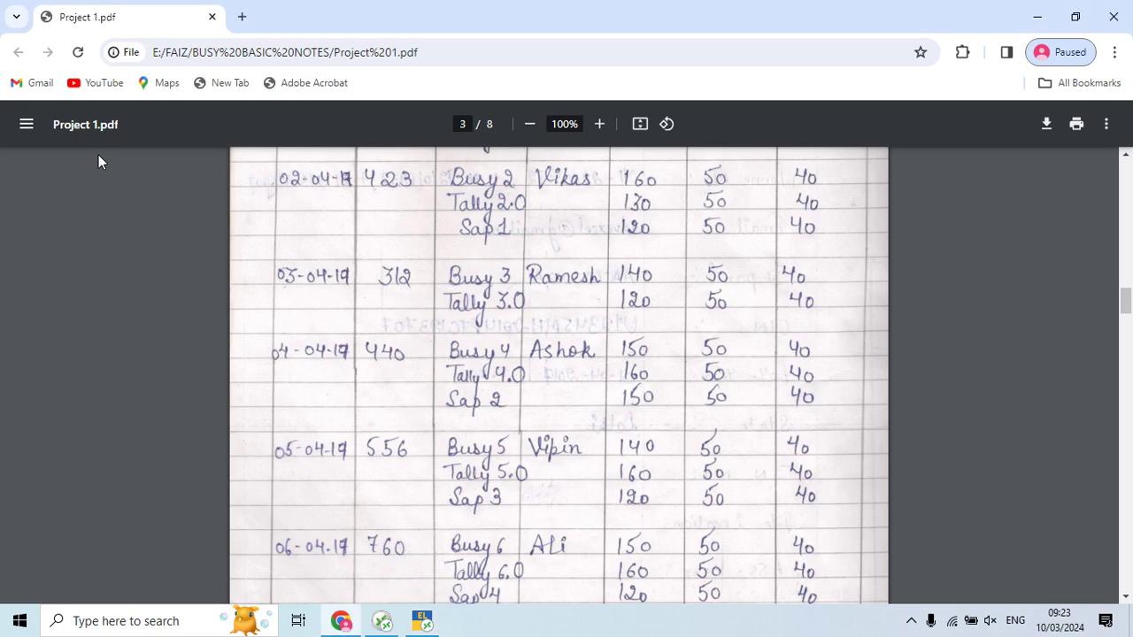
{"action": "key", "text": "alt+Tab"}
{"action": "key", "text": "alt+Tab"}
{"action": "key", "text": "alt+Tab"}
{"action": "type", "text": "160"}
{"action": "key", "text": "Return"}
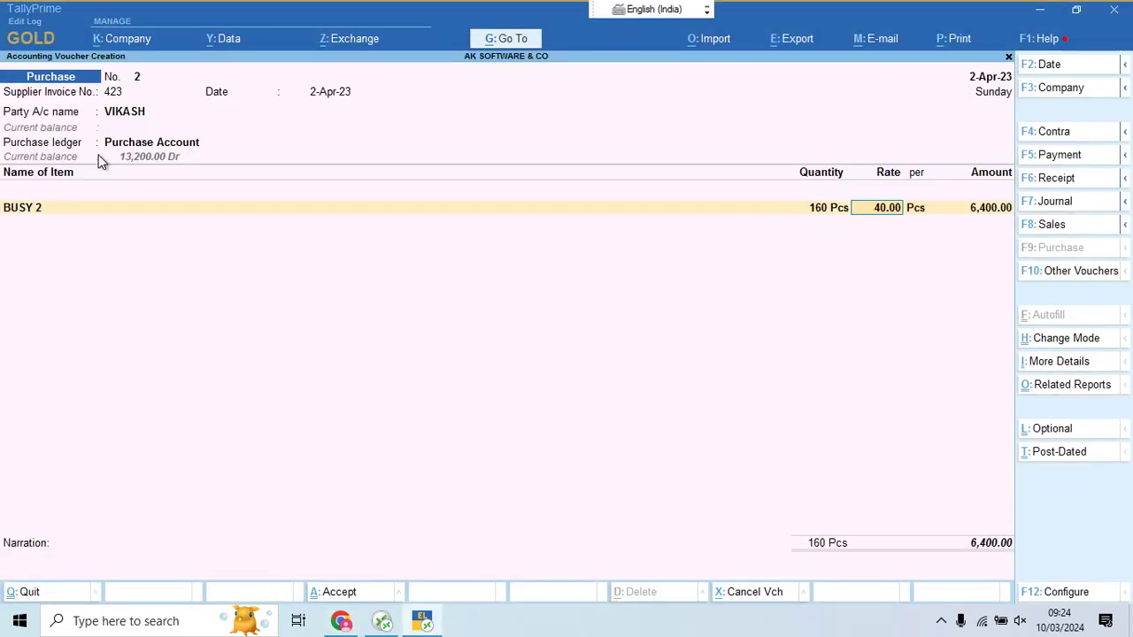
{"action": "key", "text": "Return"}
{"action": "key", "text": "Return"}
{"action": "key", "text": "Return"}
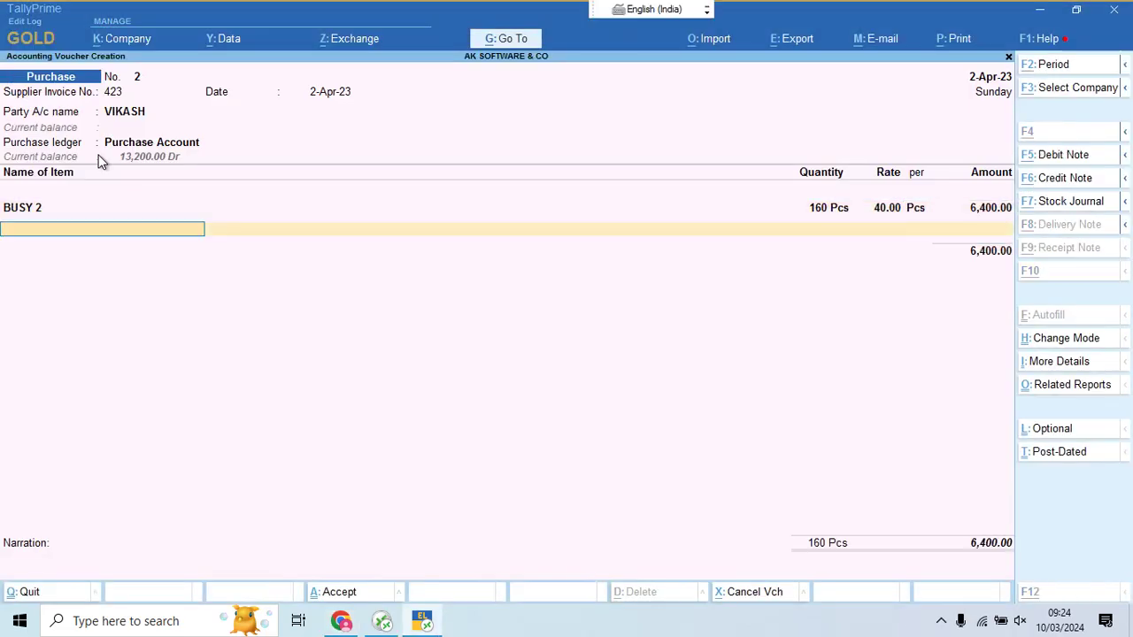
Look up the second item of invoice 423 in Project 1.pdf and begin stock item TALLY 2 under Primary with unit Pcs
{"action": "key", "text": "alt+c"}
{"action": "key", "text": "alt+Tab"}
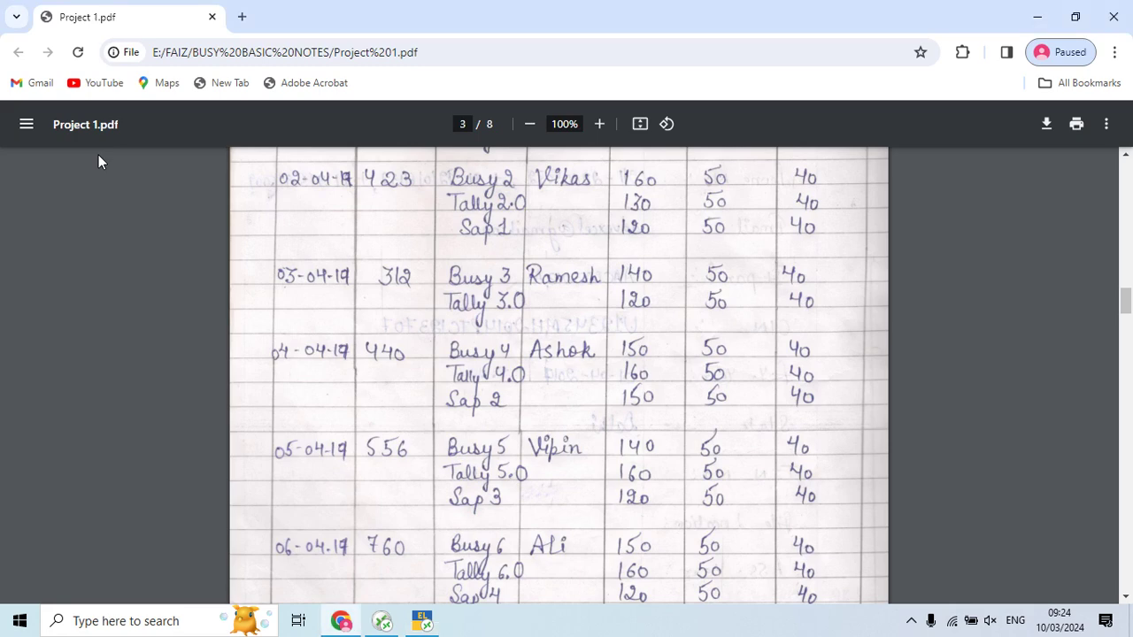
{"action": "key", "text": "alt+Tab"}
{"action": "type", "text": "TAL"}
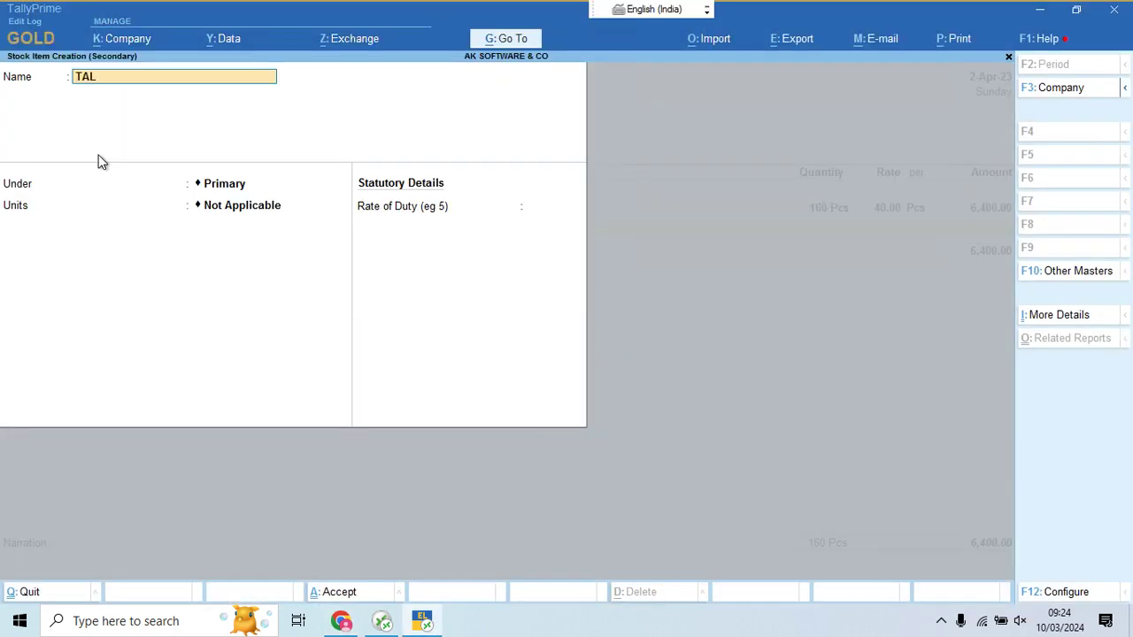
{"action": "type", "text": "LY 2"}
{"action": "key", "text": "Return"}
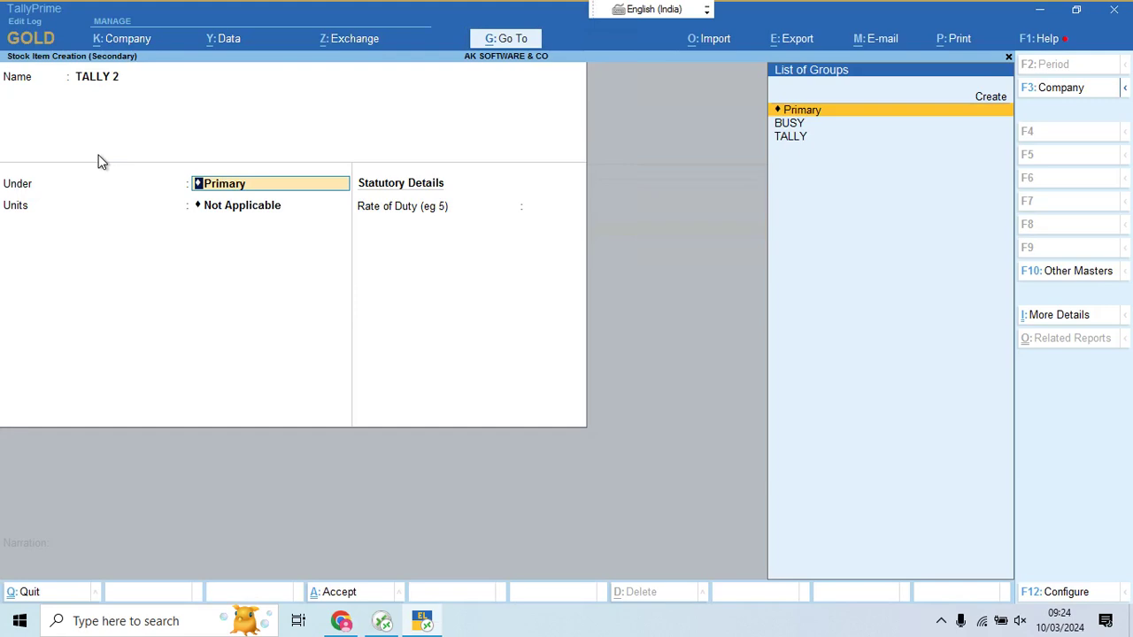
{"action": "key", "text": "Return"}
{"action": "key", "text": "Down"}
{"action": "key", "text": "Down"}
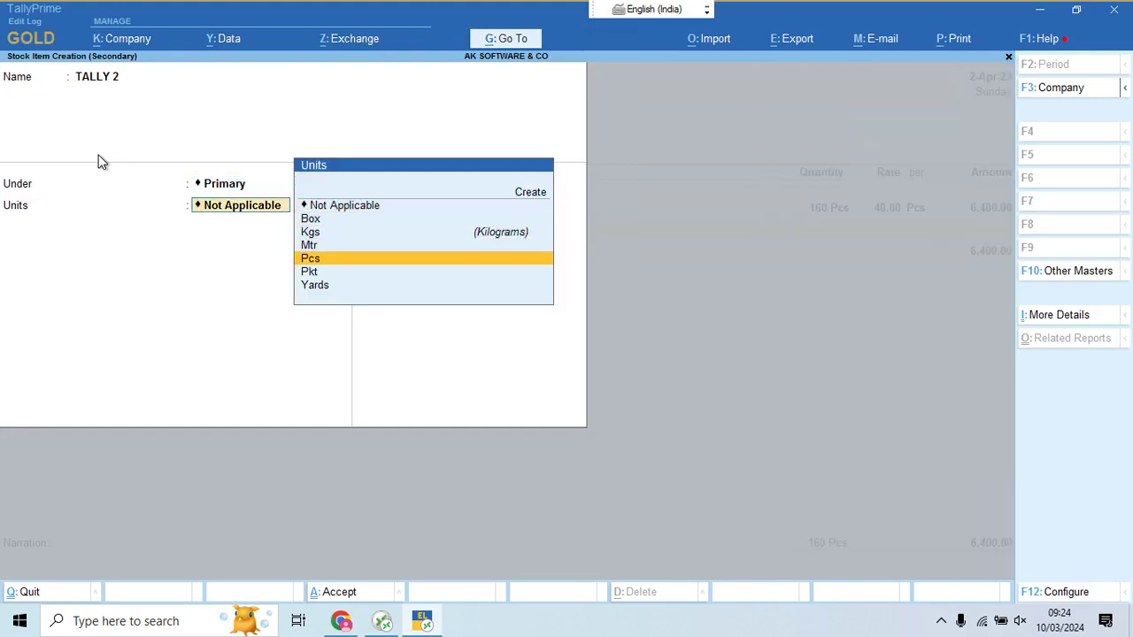
{"action": "key", "text": "Return"}
Enable standard rates for TALLY 2 with cost 40 and selling price 50 per Pcs from 1-Apr-23, and accept the item
{"action": "type", "text": "y"}
{"action": "key", "text": "Return"}
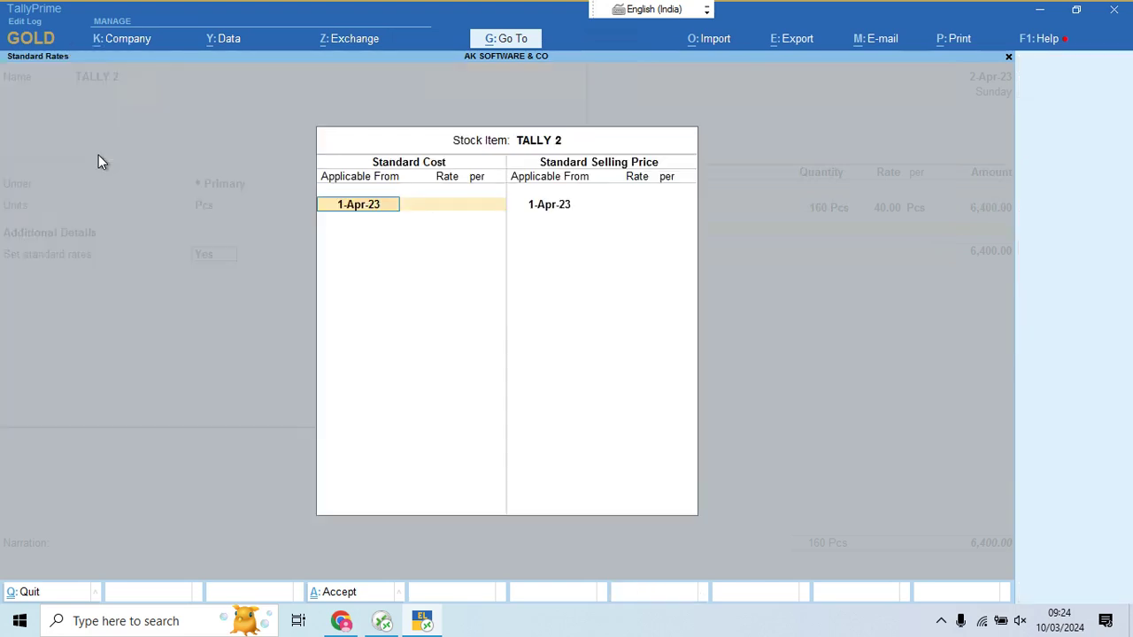
{"action": "key", "text": "Return"}
{"action": "type", "text": "40"}
{"action": "key", "text": "Return"}
{"action": "key", "text": "Return"}
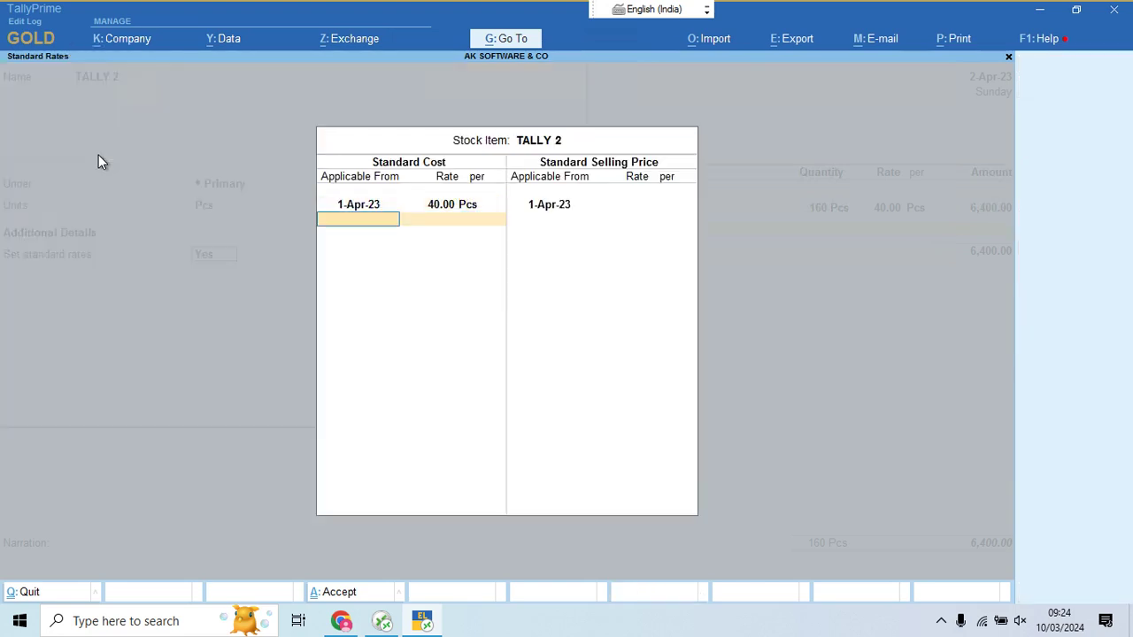
{"action": "key", "text": "Return"}
{"action": "key", "text": "Return"}
{"action": "type", "text": "50"}
{"action": "key", "text": "Return"}
{"action": "key", "text": "Return"}
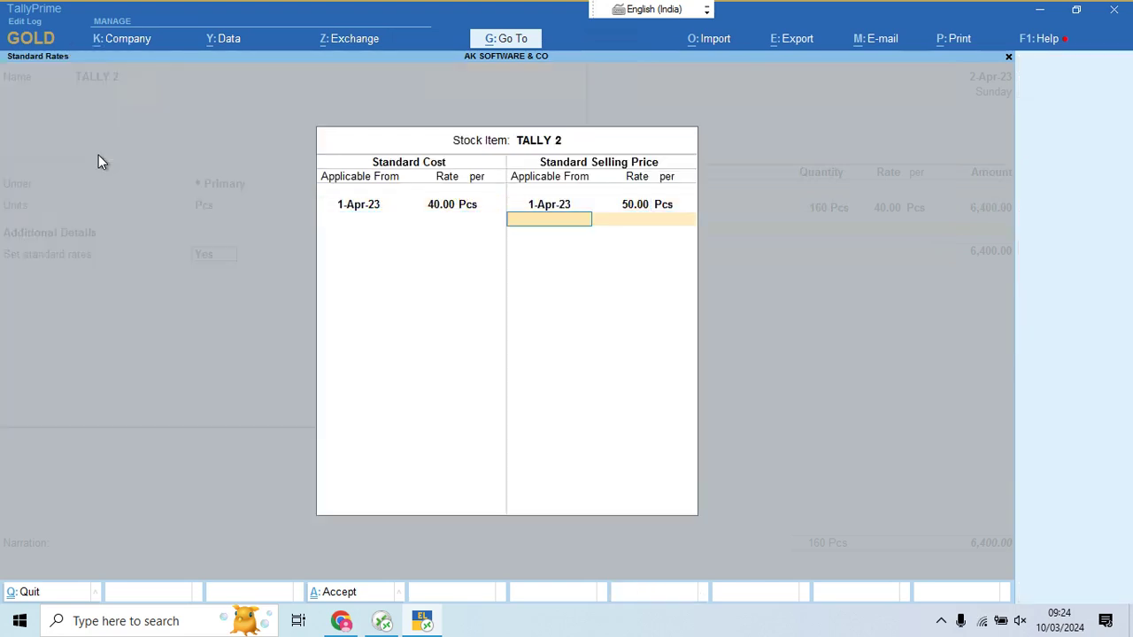
{"action": "key", "text": "Return"}
{"action": "key", "text": "Return"}
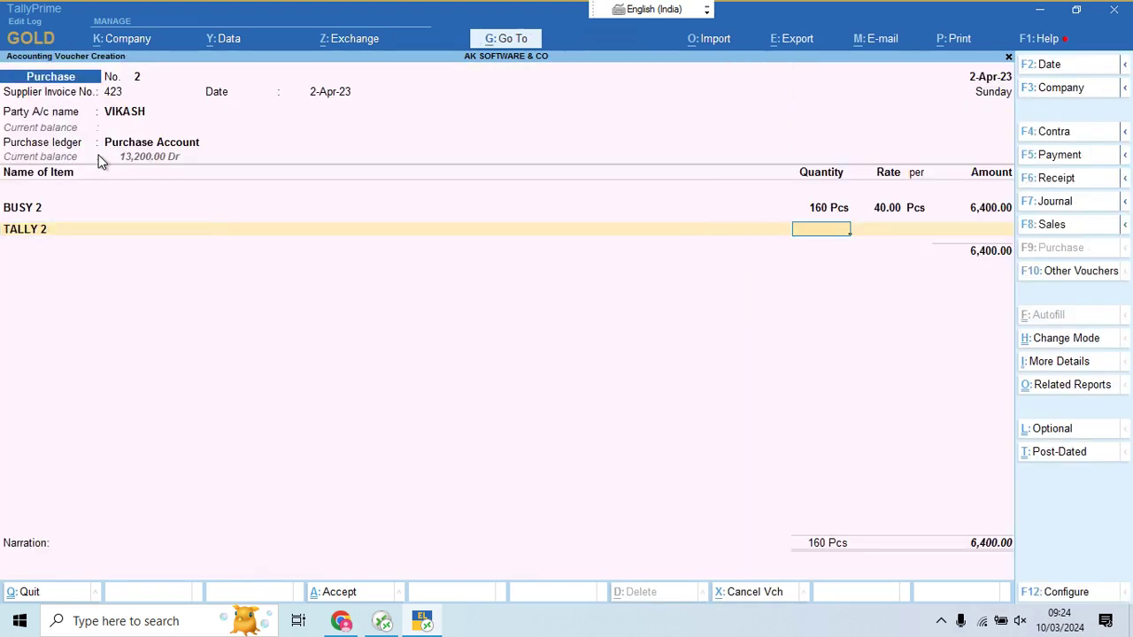
Check the TALLY 2 quantity in Project 1.pdf and enter 130 Pcs at rate 40.00 in the purchase voucher
{"action": "key", "text": "alt+Tab"}
{"action": "key", "text": "alt+Tab"}
{"action": "key", "text": "alt+Tab"}
{"action": "key", "text": "alt+Tab"}
{"action": "type", "text": "130"}
{"action": "key", "text": "Return"}
{"action": "key", "text": "Return"}
{"action": "key", "text": "Return"}
{"action": "key", "text": "Return"}
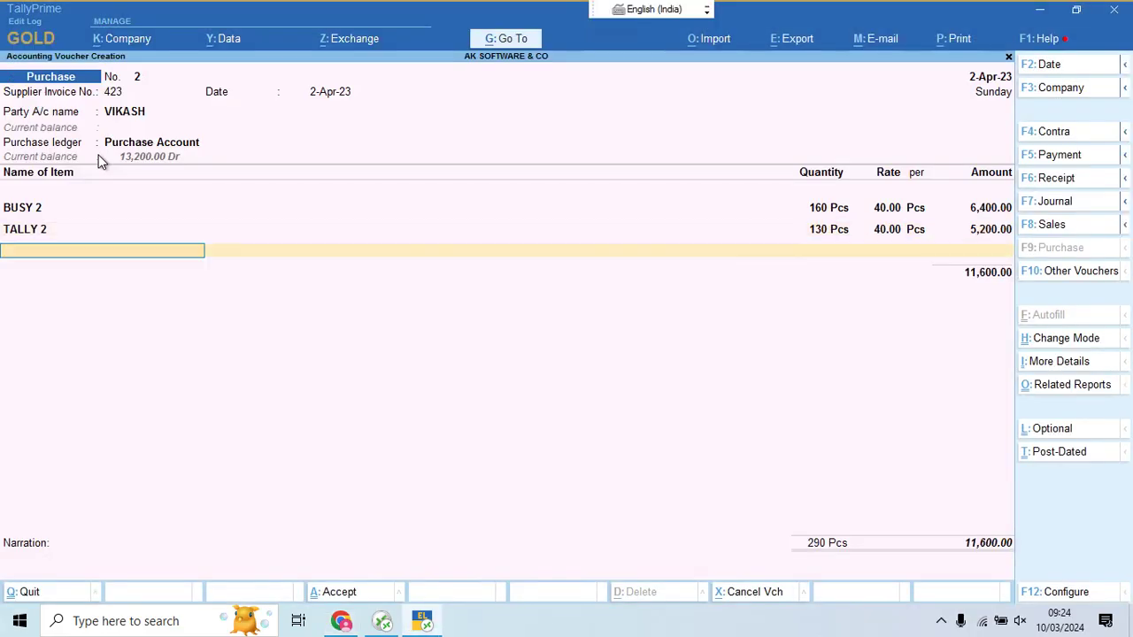
Look up the third item of invoice 423 in Project 1.pdf and begin a stock item named SAP 1
{"action": "key", "text": "alt+c"}
{"action": "key", "text": "alt+Tab"}
{"action": "key", "text": "alt+Tab"}
{"action": "type", "text": "SA"}
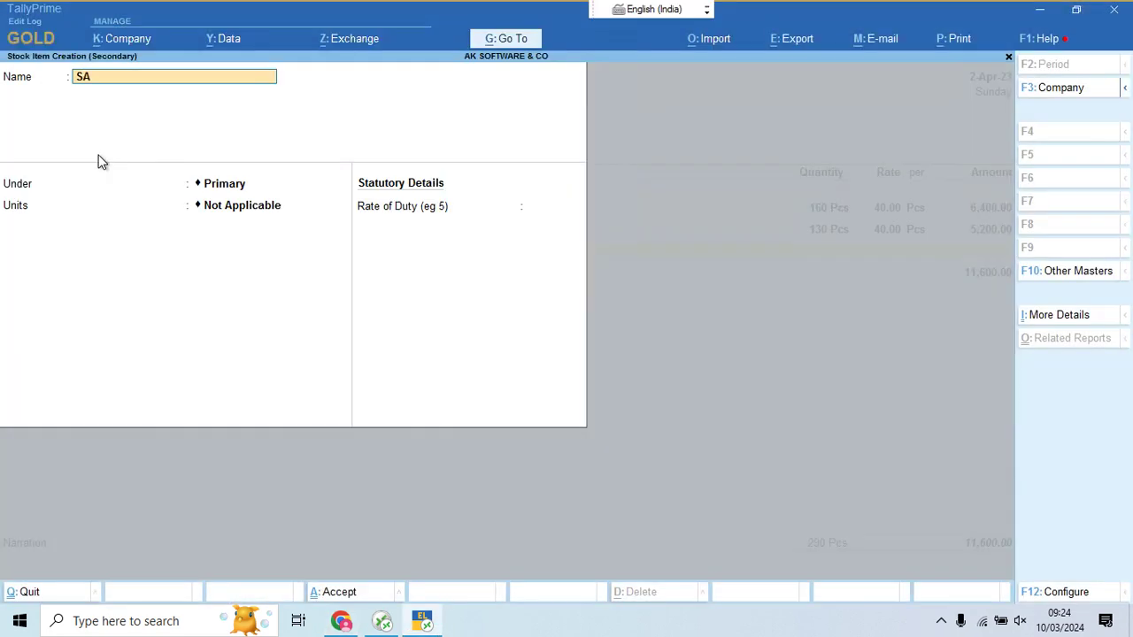
{"action": "type", "text": "P 1"}
{"action": "key", "text": "Return"}
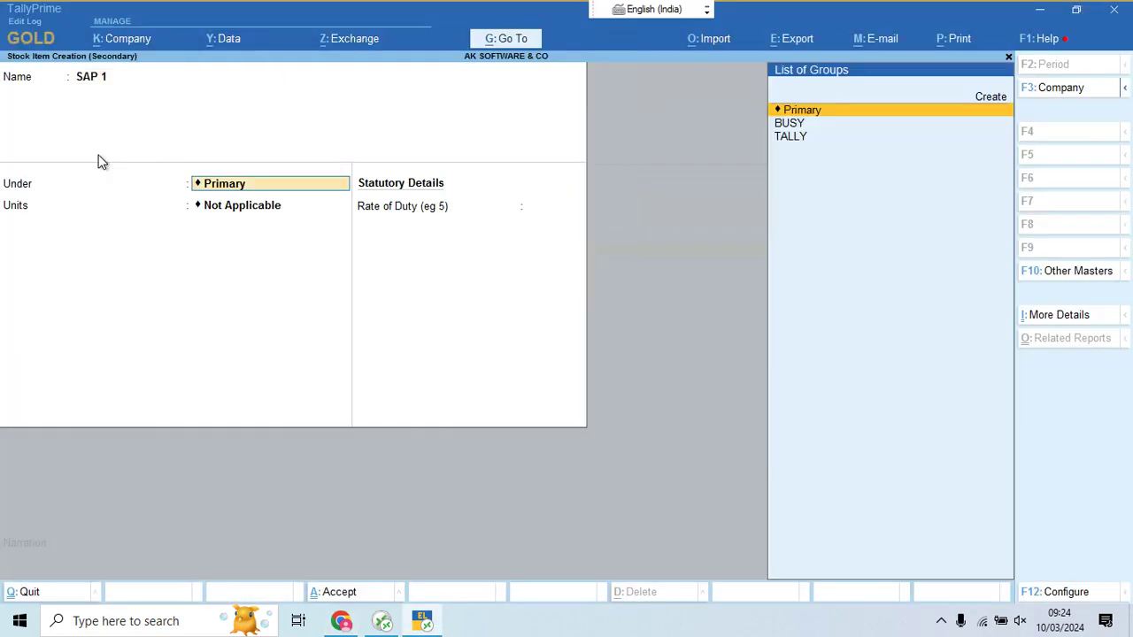
Create a stock group SAP under Primary and assign it as the group of SAP 1
{"action": "key", "text": "Down"}
{"action": "key", "text": "Down"}
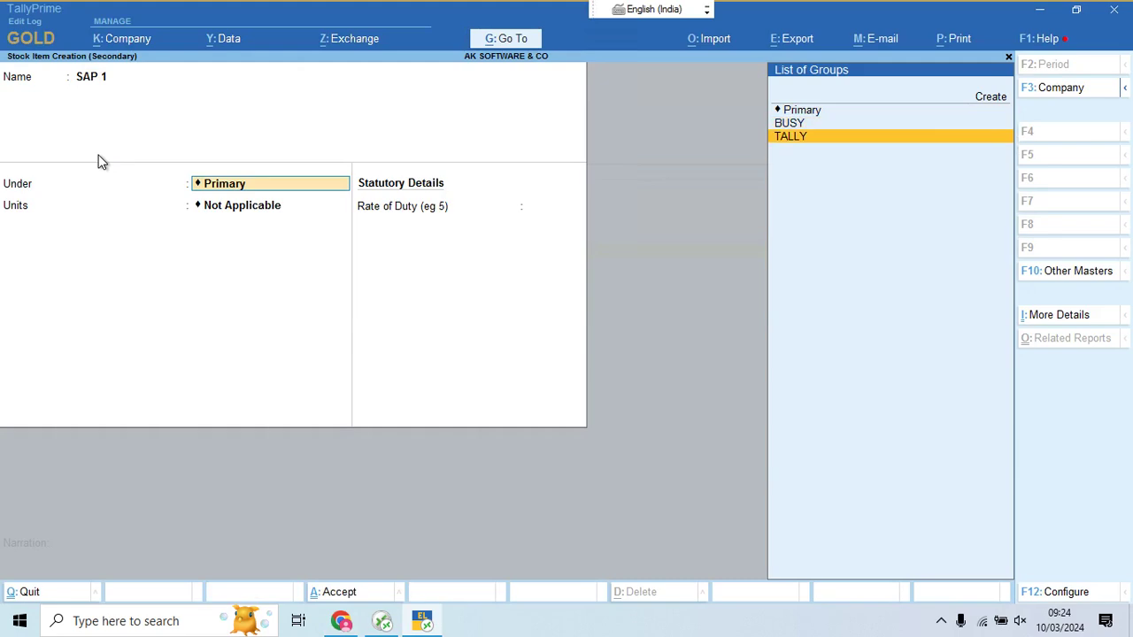
{"action": "key", "text": "alt+c"}
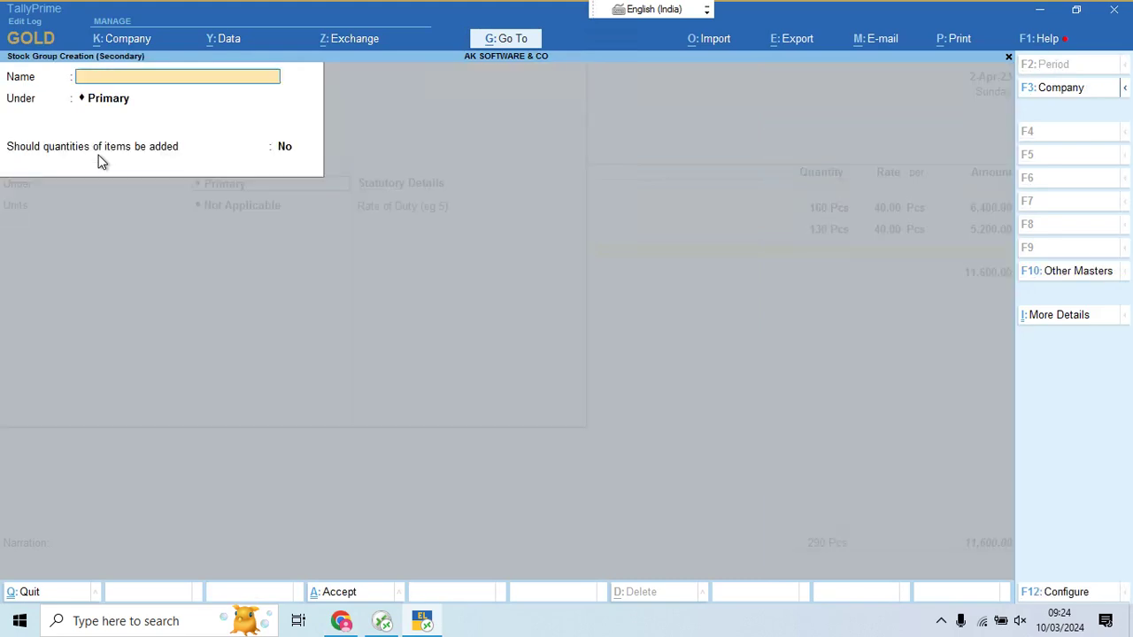
{"action": "type", "text": "SAP"}
{"action": "key", "text": "Return"}
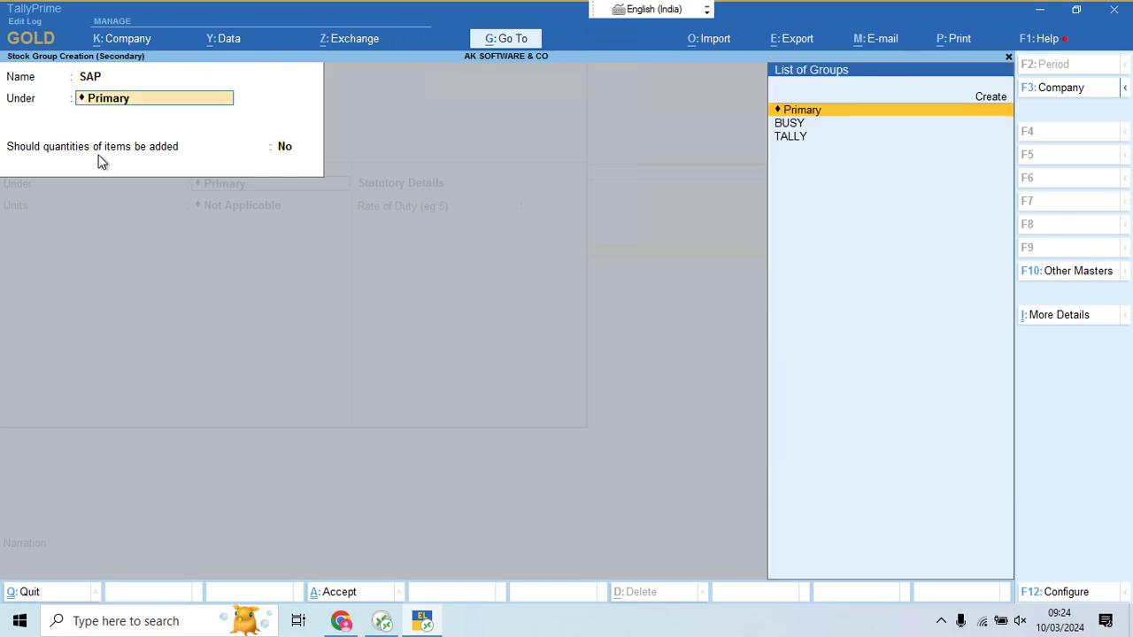
{"action": "key", "text": "Return"}
{"action": "key", "text": "Return"}
{"action": "key", "text": "y"}
Set the unit of stock item SAP 1 to Pcs
{"action": "key", "text": "Down"}
{"action": "key", "text": "Down"}
{"action": "key", "text": "Down"}
{"action": "key", "text": "Down"}
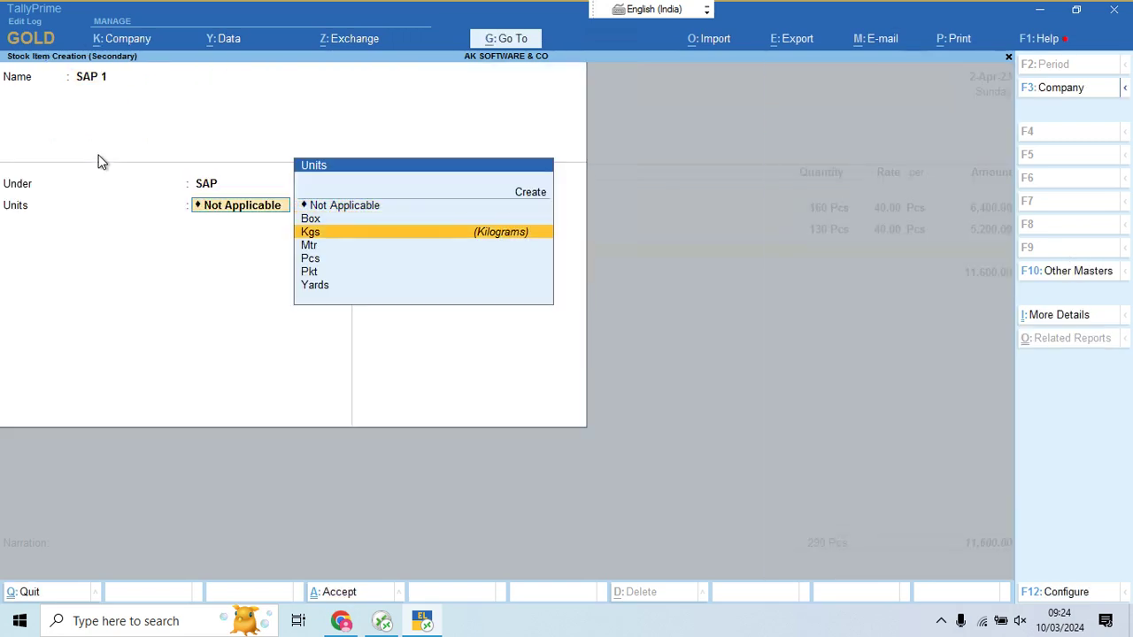
{"action": "key", "text": "Return"}
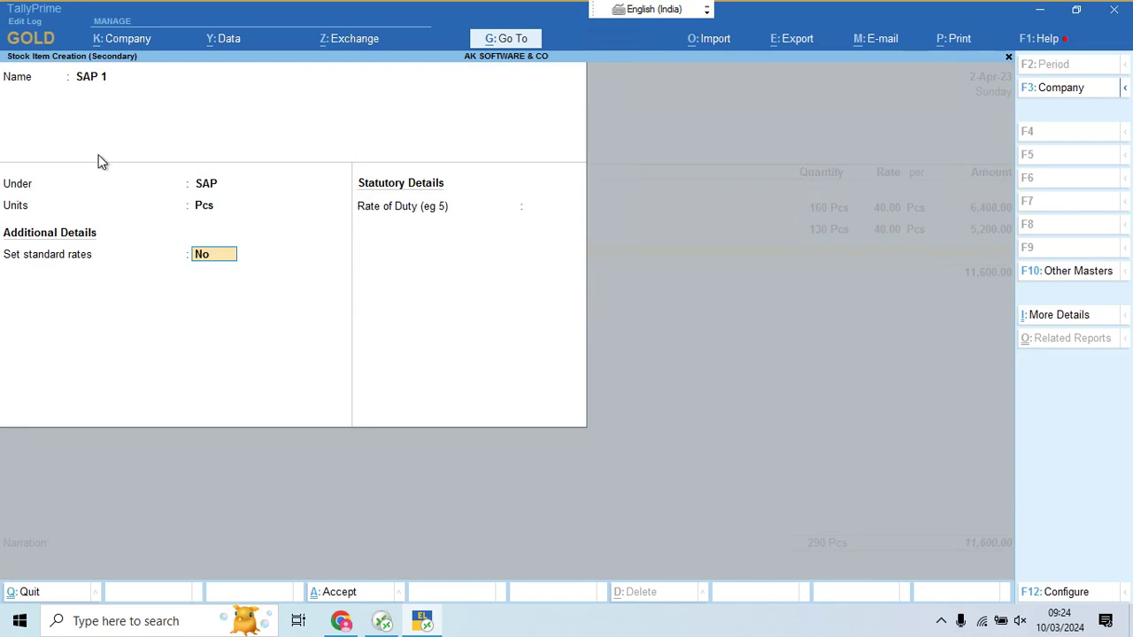
Enable standard rates for SAP 1 with cost 40 and selling price 50 per Pcs from 1-Apr-23, and accept the item
{"action": "type", "text": "Y"}
{"action": "key", "text": "Return"}
{"action": "key", "text": "Return"}
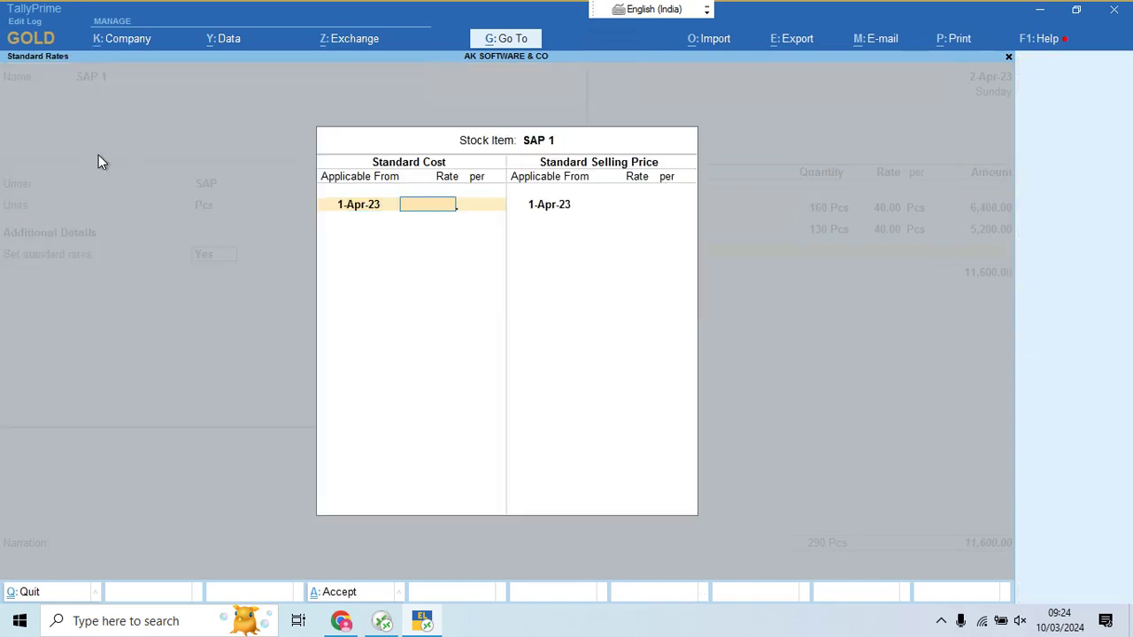
{"action": "type", "text": "40"}
{"action": "key", "text": "Return"}
{"action": "key", "text": "Return"}
{"action": "key", "text": "Return"}
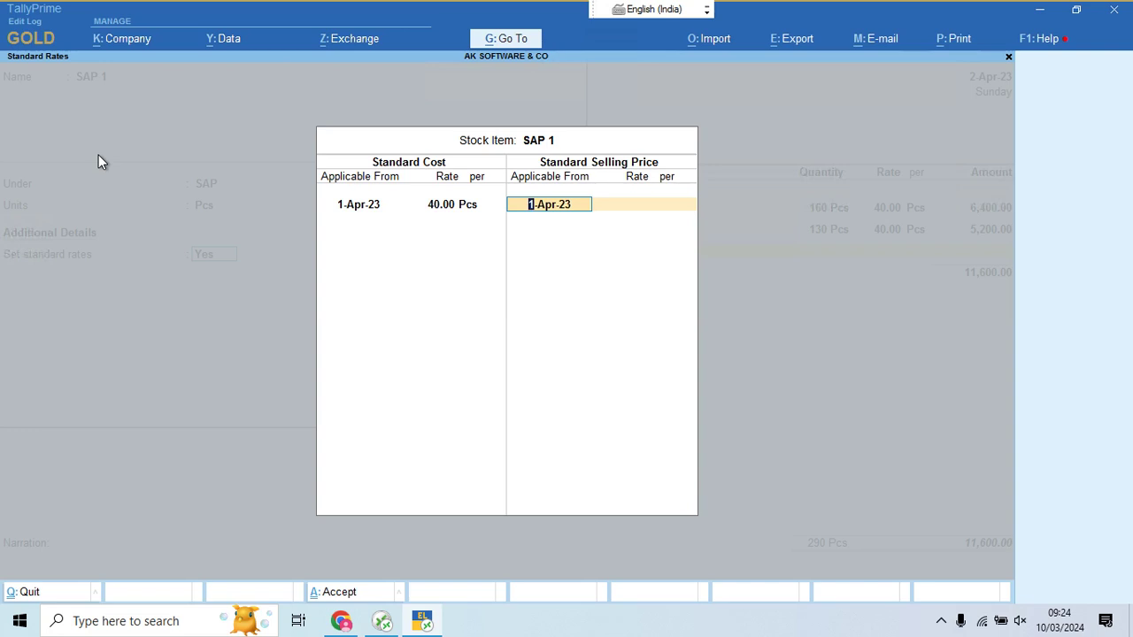
{"action": "key", "text": "Return"}
{"action": "type", "text": "50"}
{"action": "key", "text": "Return"}
{"action": "key", "text": "Return"}
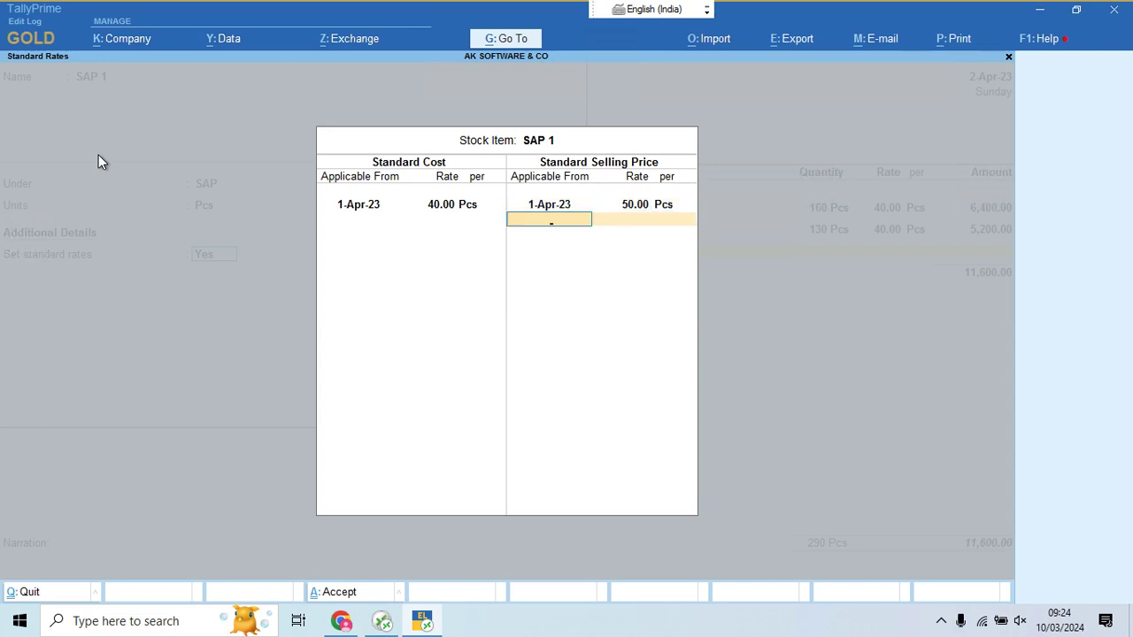
{"action": "key", "text": "Return"}
{"action": "key", "text": "Return"}
{"action": "key", "text": "Return"}
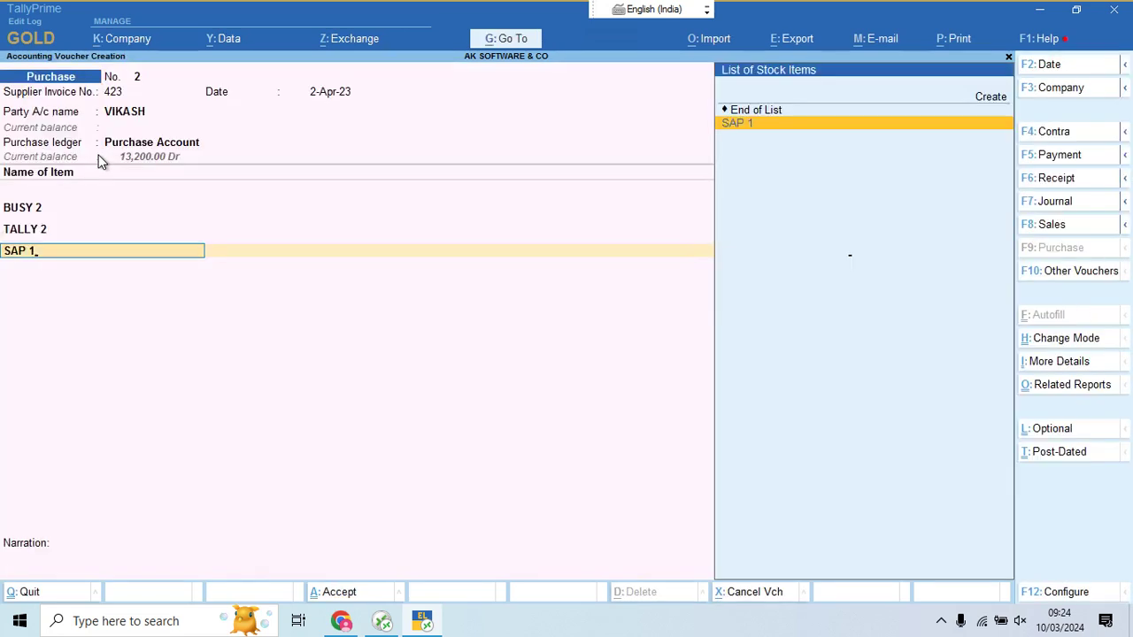
Check the SAP 1 quantity in Project 1.pdf and enter 120 Pcs at rate 40.00 in the purchase voucher
{"action": "key", "text": "alt+Tab"}
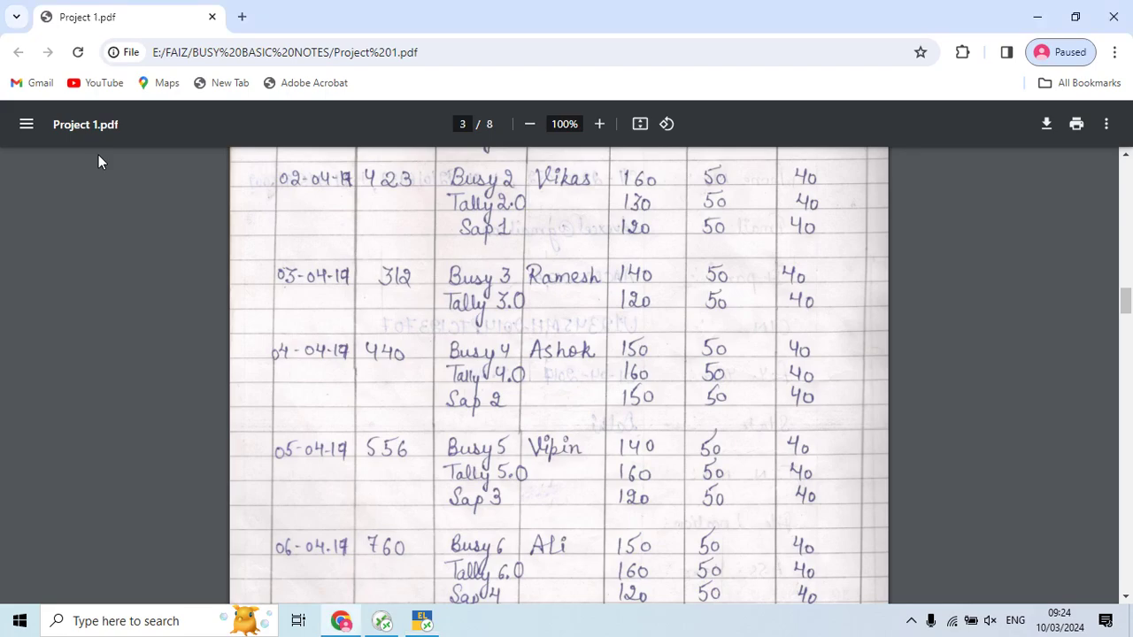
{"action": "key", "text": "alt+Tab"}
{"action": "type", "text": "120"}
{"action": "key", "text": "Return"}
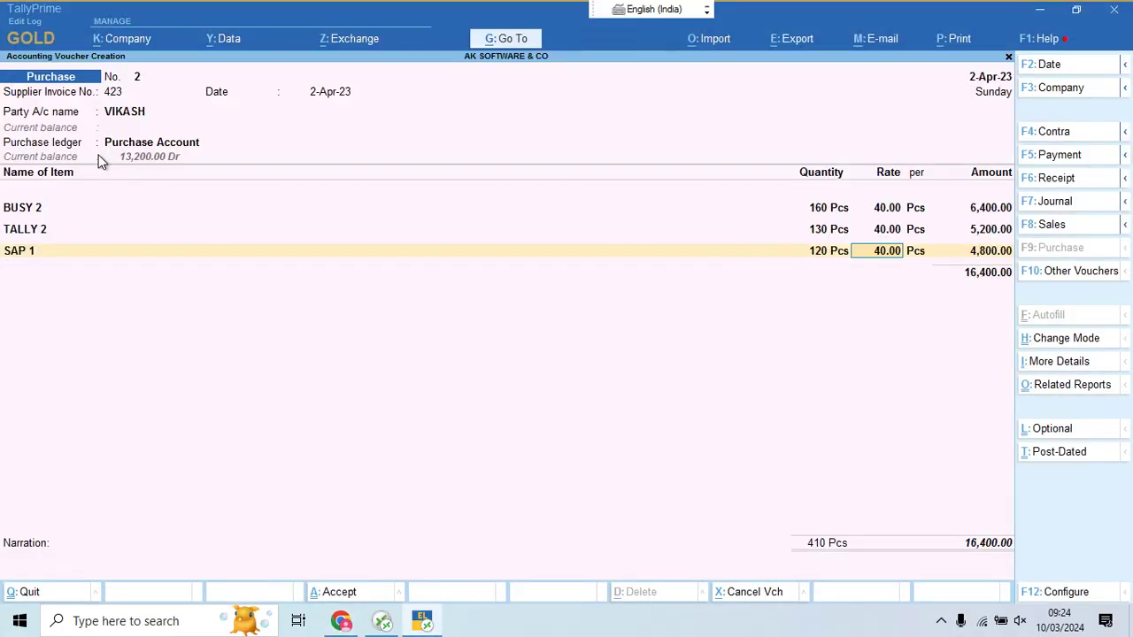
{"action": "key", "text": "Return"}
{"action": "key", "text": "Return"}
{"action": "key", "text": "Return"}
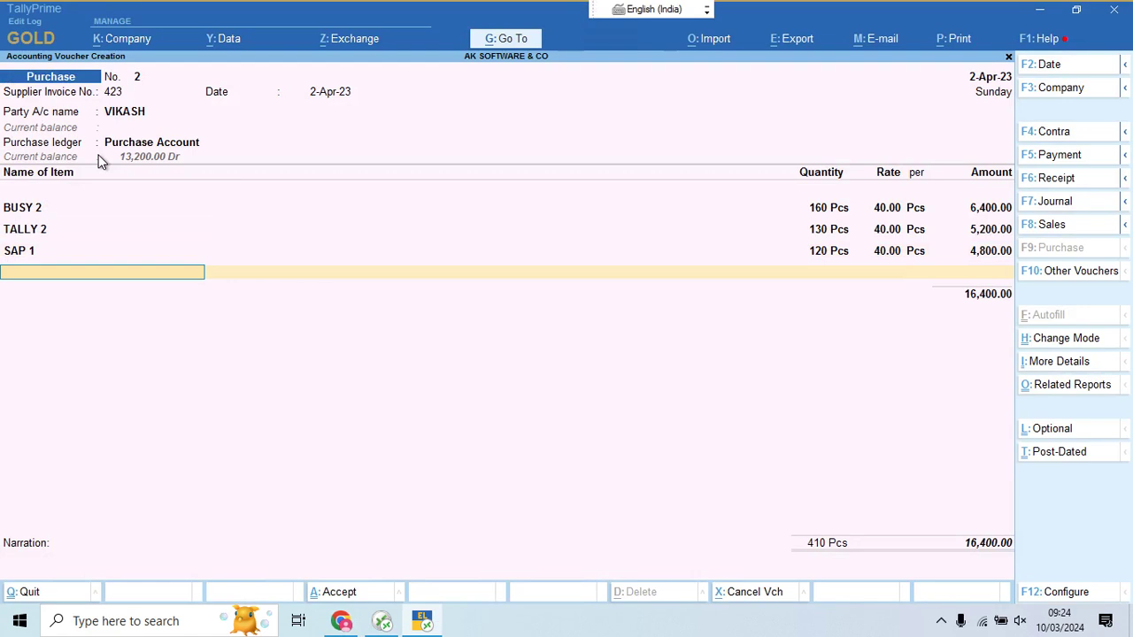
End the item list, leave the narration blank and save the purchase voucher for invoice 423
{"action": "key", "text": "Return"}
{"action": "key", "text": "Return"}
{"action": "key", "text": "Return"}
{"action": "key", "text": "Return"}
{"action": "key", "text": "Return"}
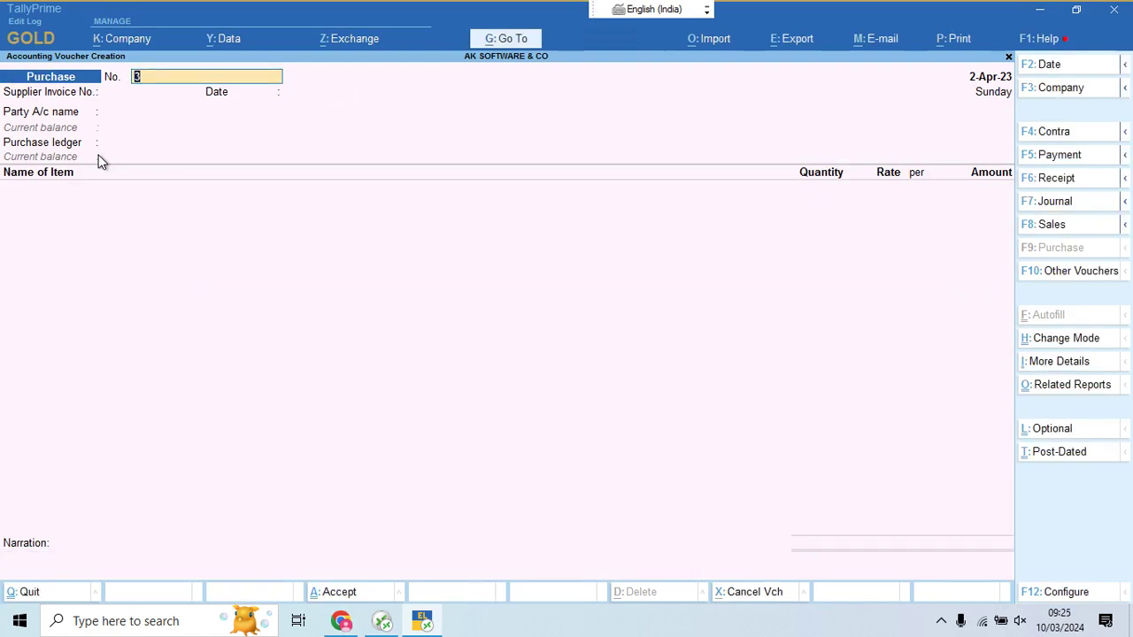
Look up the next purchase entry, invoice 312, in Project 1.pdf and return to the new purchase voucher
{"action": "key", "text": "alt+Tab"}
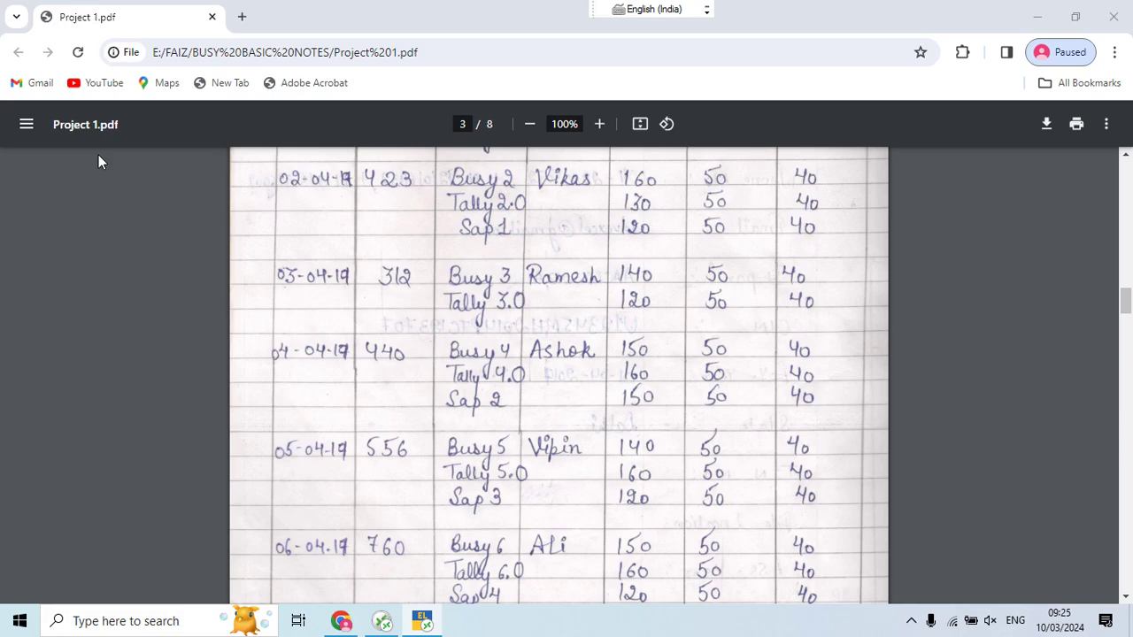
{"action": "scroll", "coordinate": [98, 161], "scroll_direction": "down", "scroll_amount": 1}
{"action": "scroll", "coordinate": [98, 161], "scroll_direction": "down", "scroll_amount": 1}
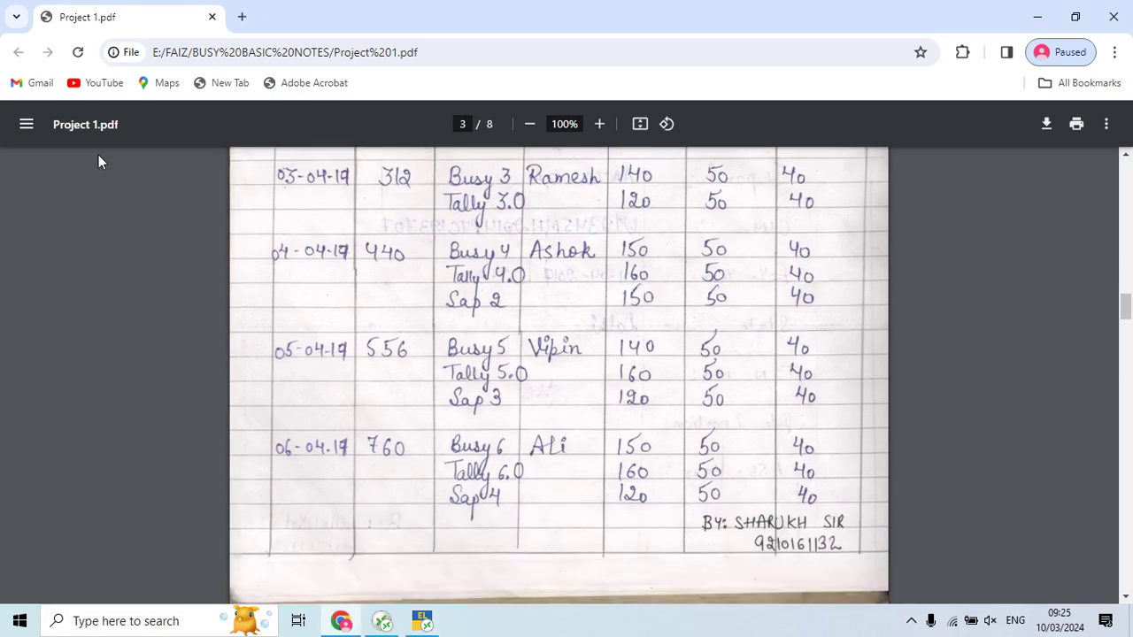
{"action": "key", "text": "alt+Tab"}
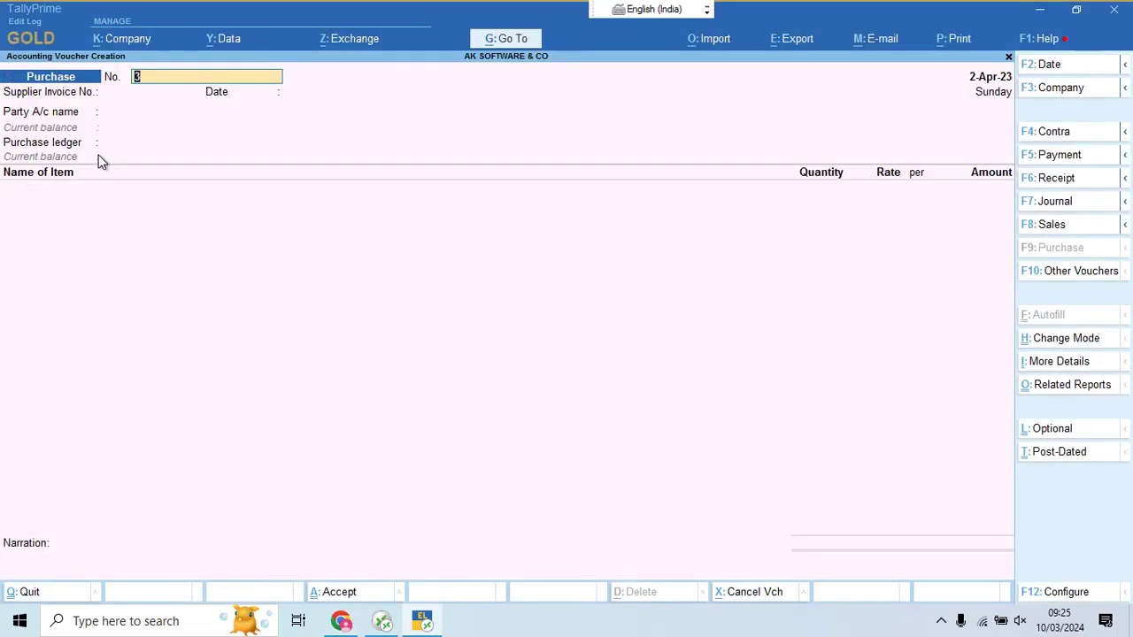
Date the new purchase voucher 3-Apr-23 and enter supplier invoice number 312 from Project 1.pdf, keeping the same invoice date
{"action": "key", "text": "Return"}
{"action": "type", "text": "3"}
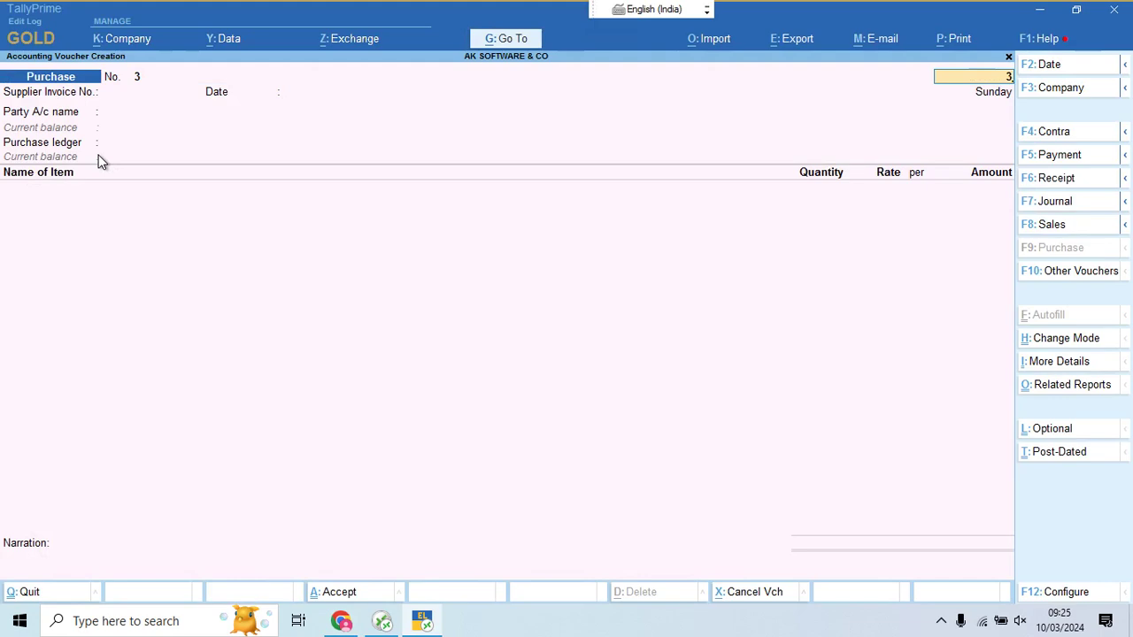
{"action": "key", "text": "Return"}
{"action": "key", "text": "alt+Tab"}
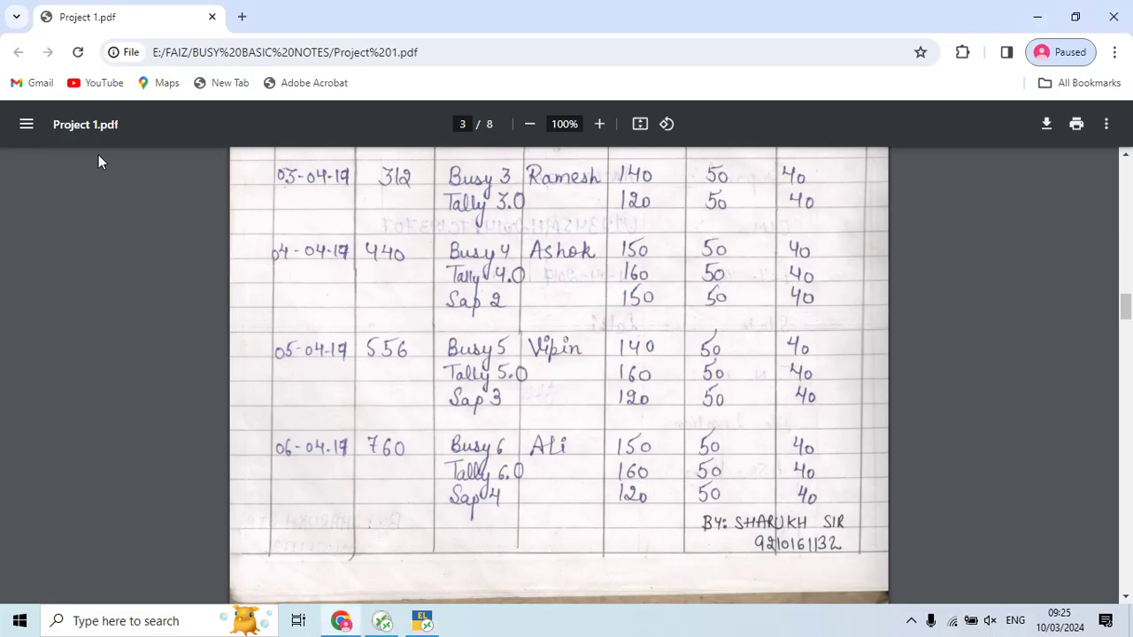
{"action": "key", "text": "alt+Tab"}
{"action": "type", "text": "312"}
{"action": "key", "text": "Return"}
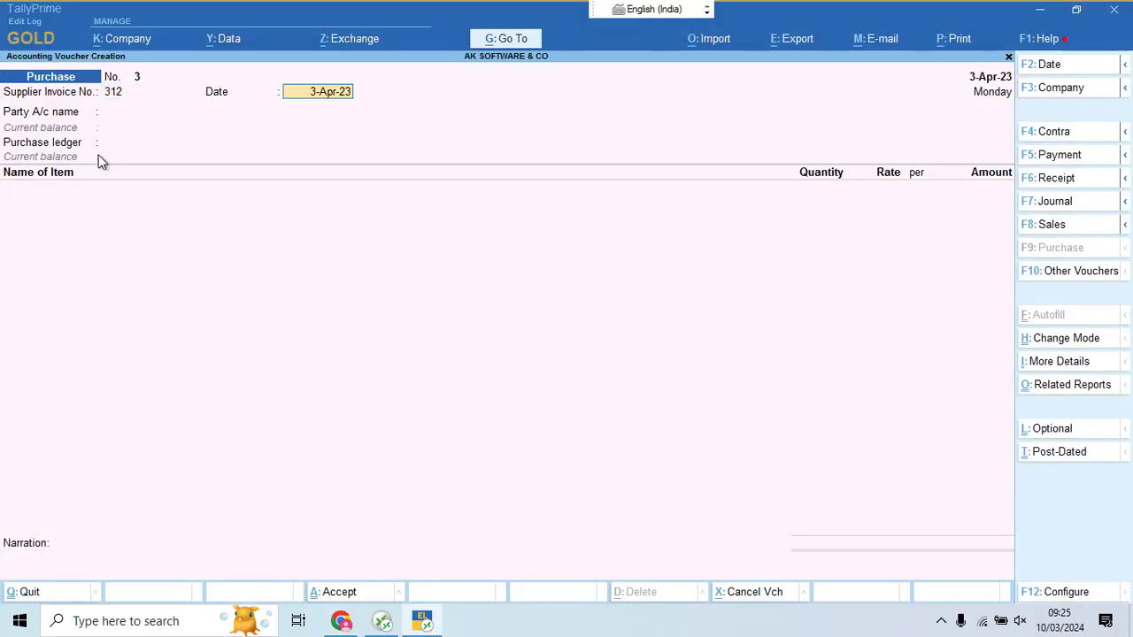
{"action": "key", "text": "Return"}
Create a ledger under Sundry Creditors with the supplier's name for invoice 312 from Project 1.pdf and save it as the party account
{"action": "key", "text": "alt+c"}
{"action": "key", "text": "alt+Tab"}
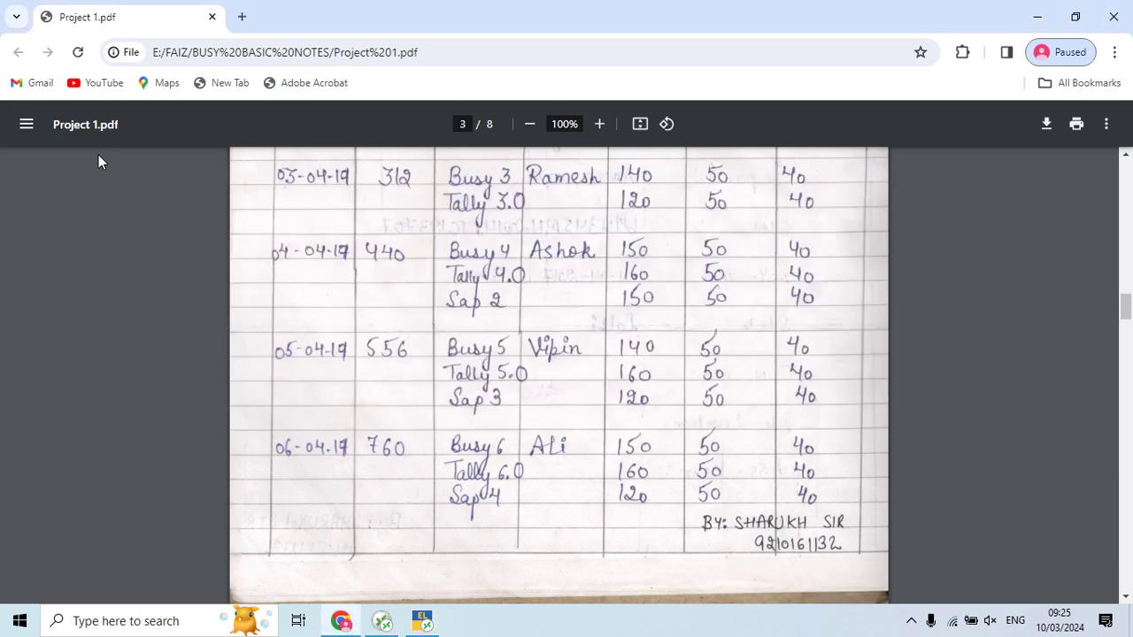
{"action": "key", "text": "alt+Tab"}
{"action": "type", "text": "R"}
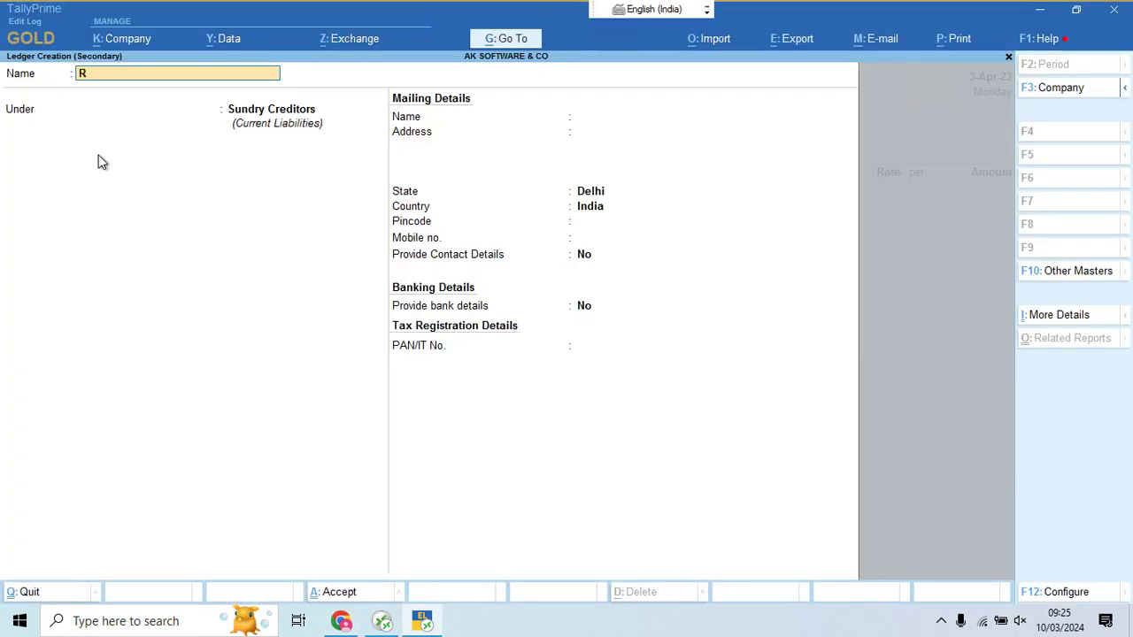
{"action": "type", "text": "AMESH"}
{"action": "key", "text": "Return"}
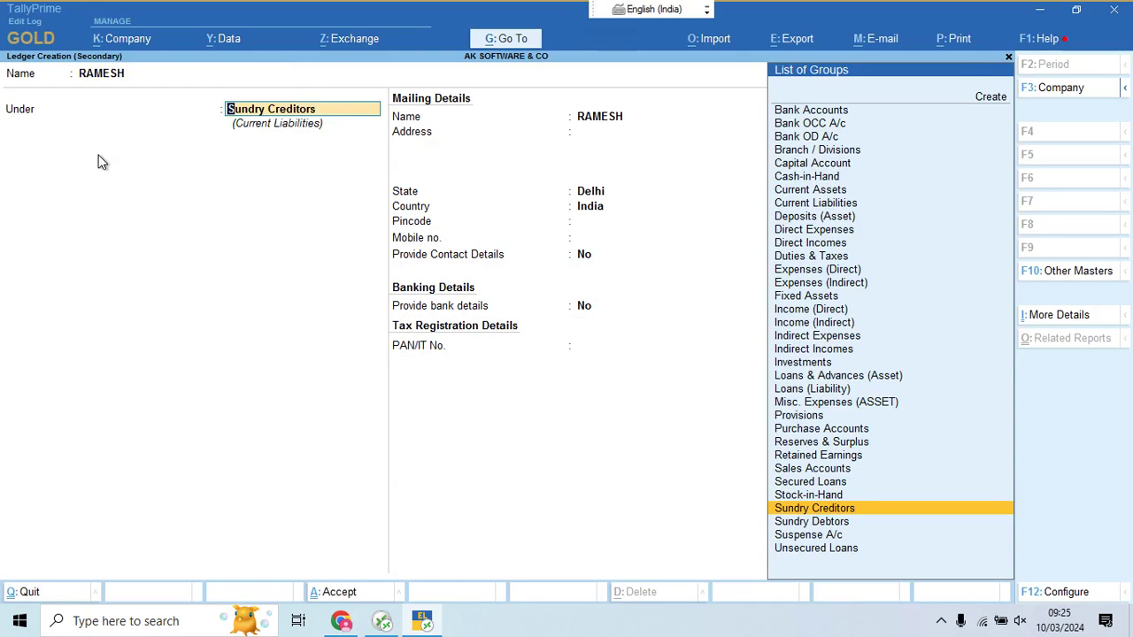
{"action": "key", "text": "Return"}
{"action": "key", "text": "Return"}
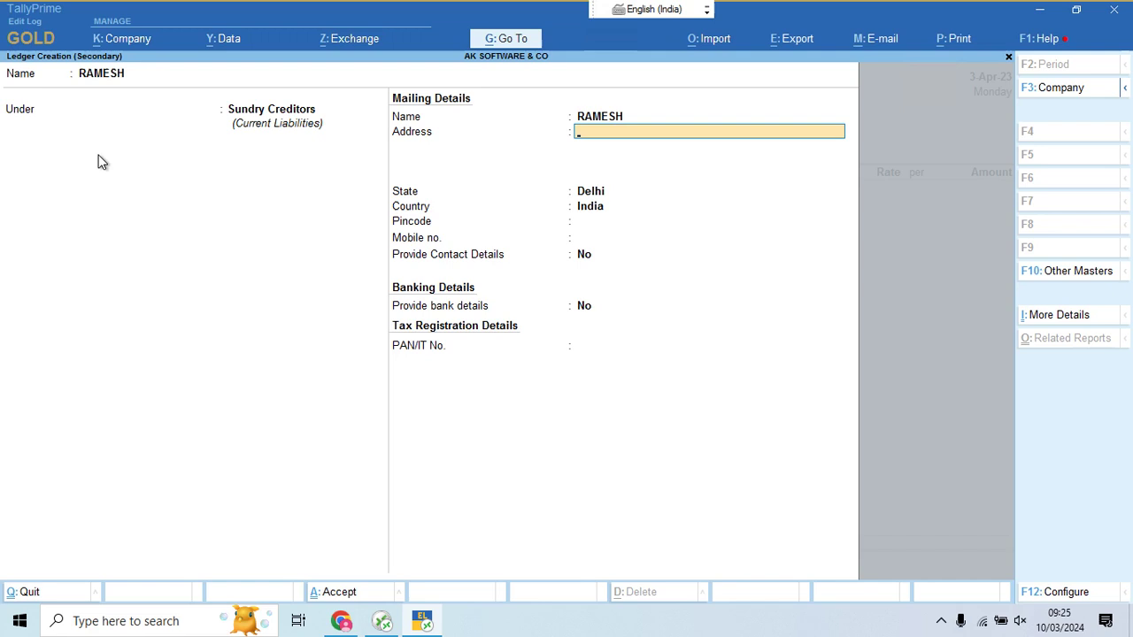
{"action": "key", "text": "ctrl+a"}
{"action": "key", "text": "Return"}
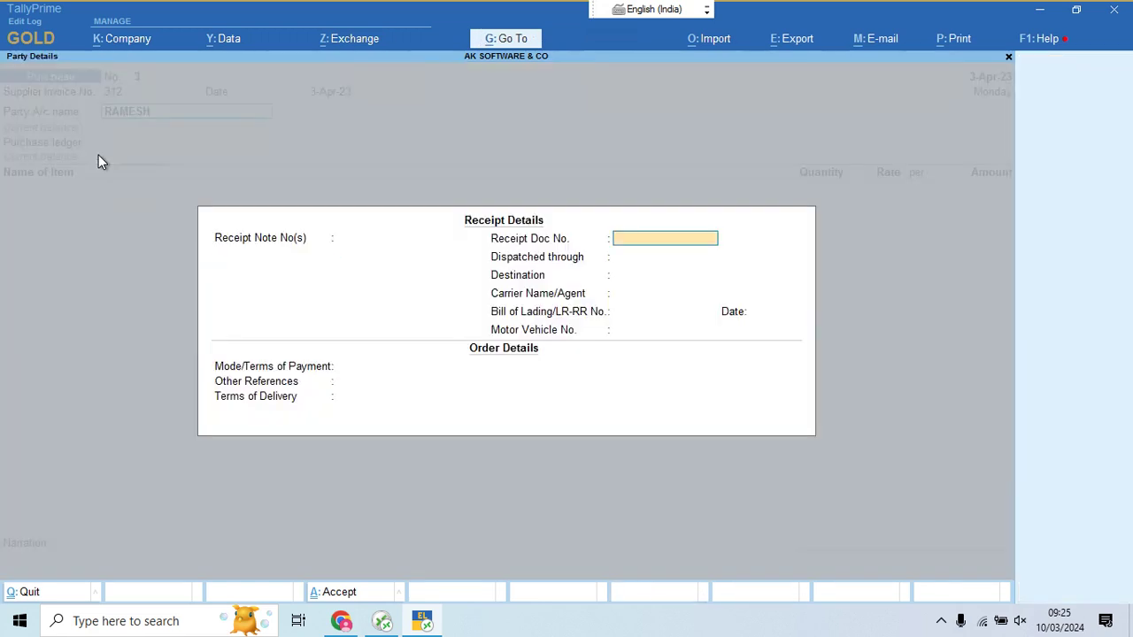
Leave the receipt and order details blank and accept the supplier's party details
{"action": "key", "text": "Return"}
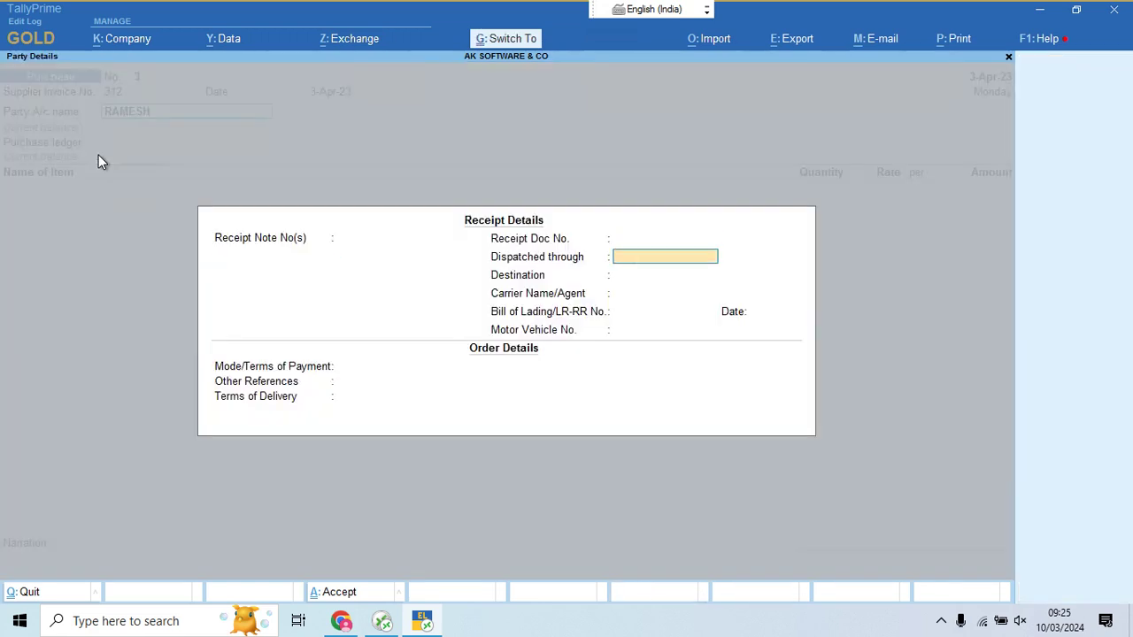
{"action": "key", "text": "ctrl+a"}
{"action": "key", "text": "Return"}
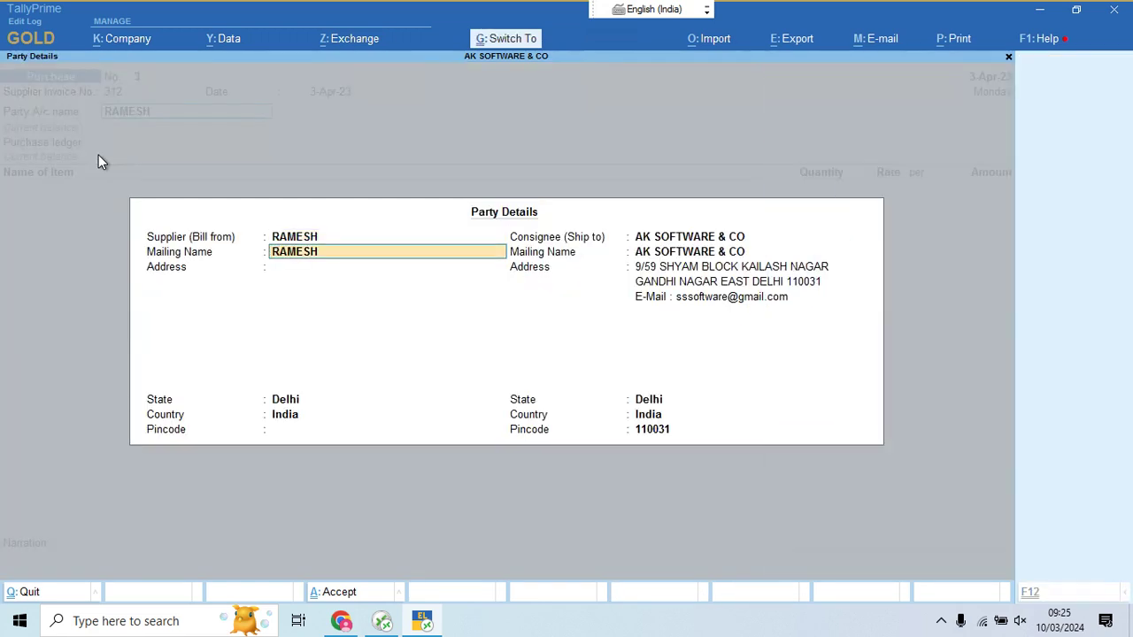
{"action": "key", "text": "ctrl+a"}
Open the supplier's ledger for alteration from the party account field, review its group and accept it without changes
{"action": "key", "text": "BackSpace"}
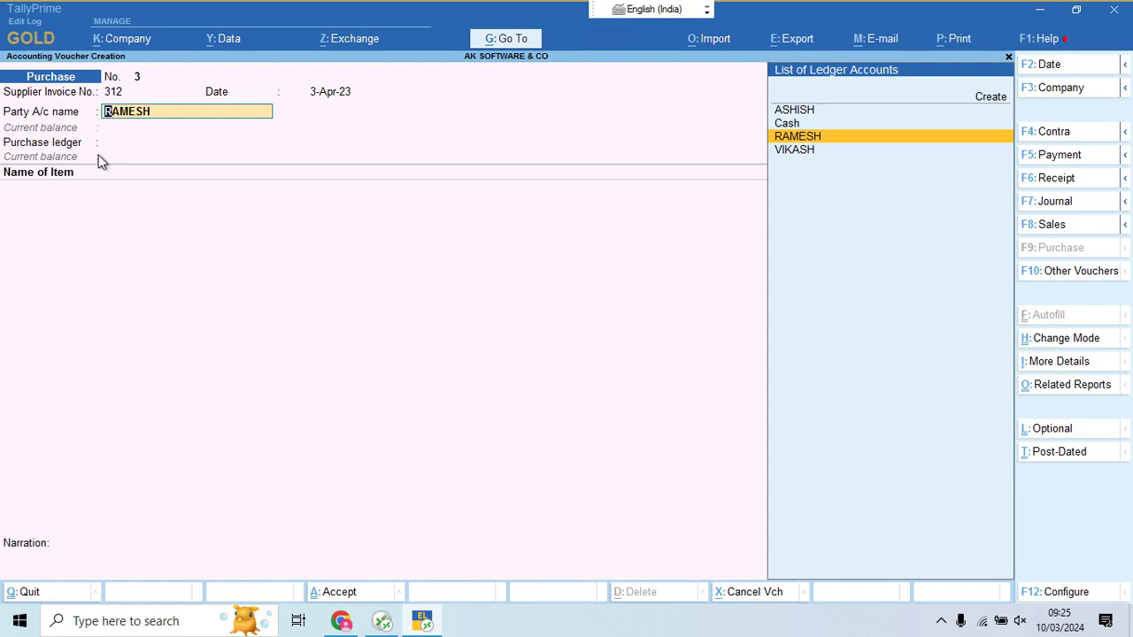
{"action": "key", "text": "ctrl"}
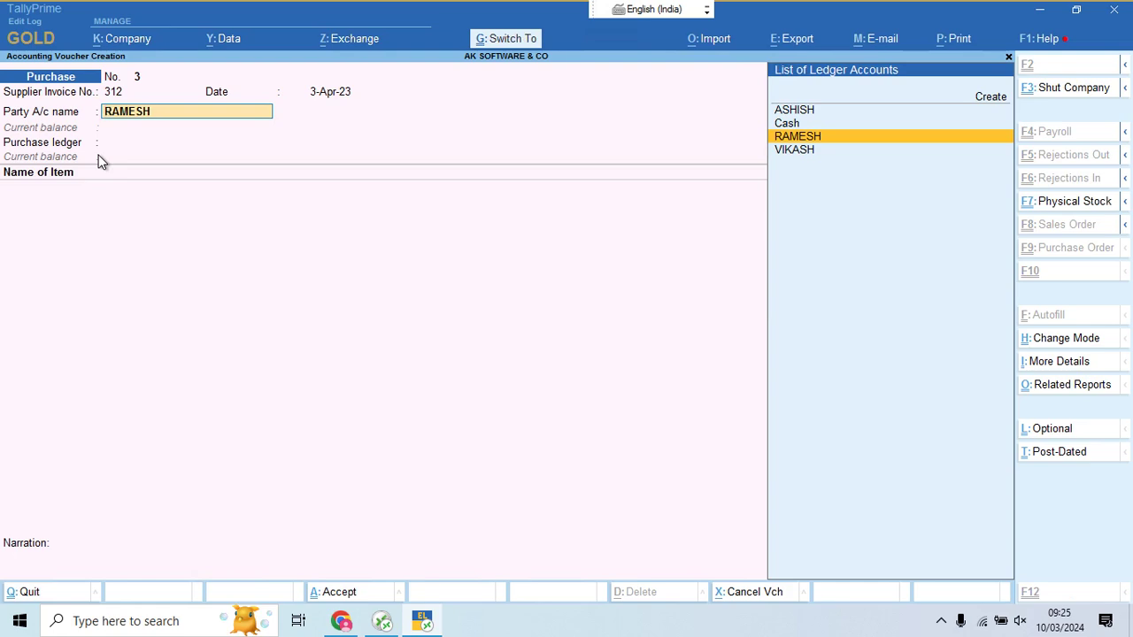
{"action": "key", "text": "ctrl+Return"}
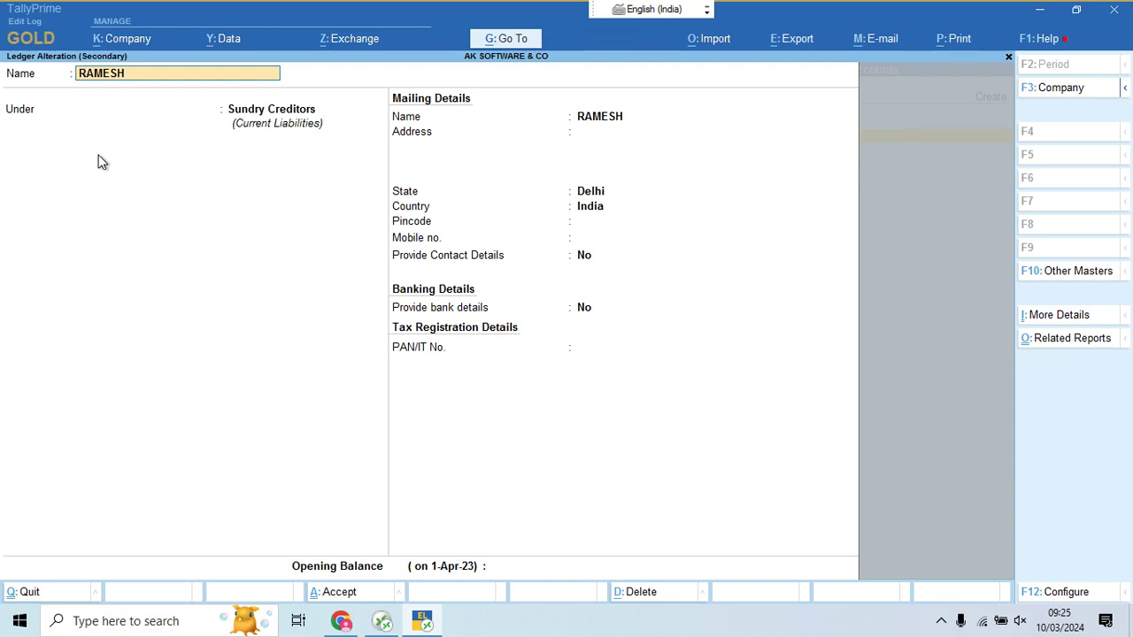
{"action": "key", "text": "Return"}
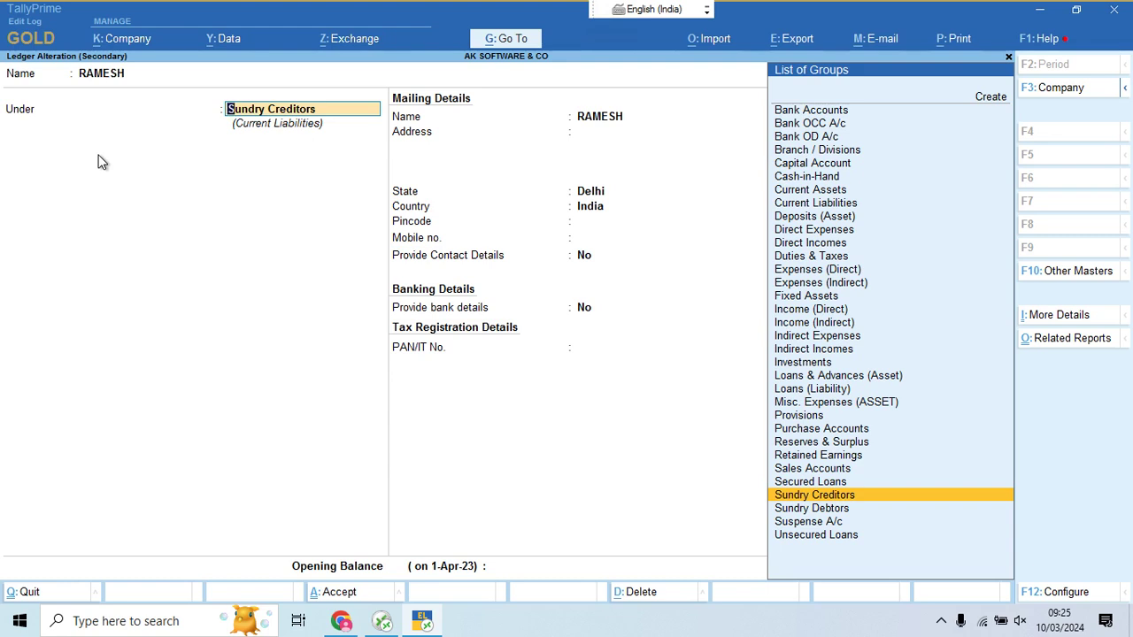
{"action": "key", "text": "ctrl+a"}
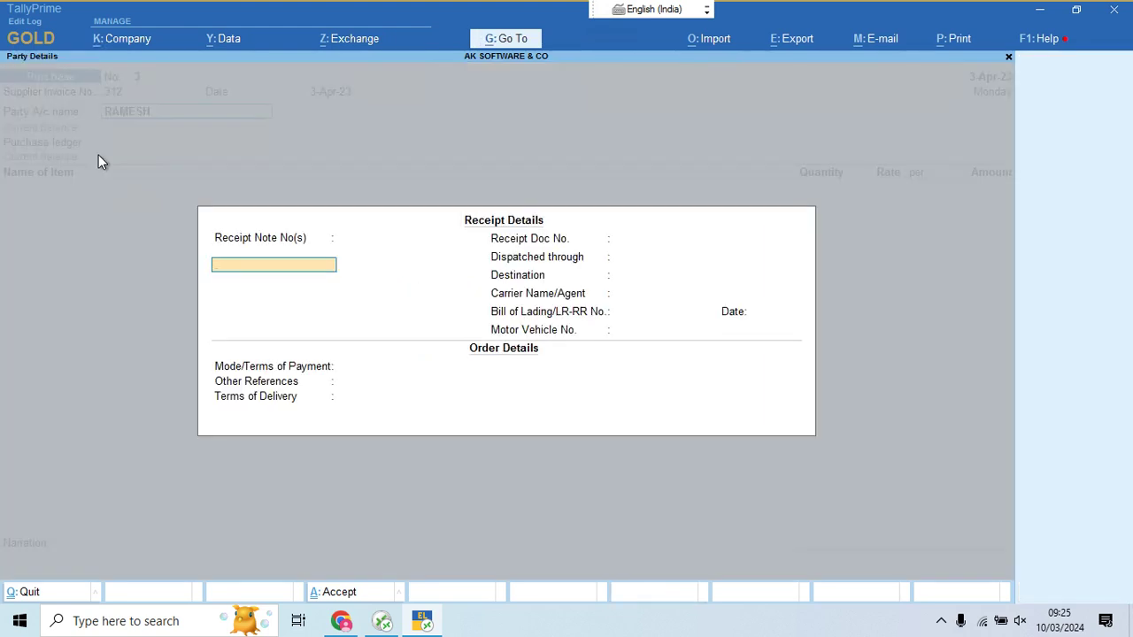
Accept the supplier's party details again and choose Purchase Account as the purchase ledger
{"action": "key", "text": "Escape"}
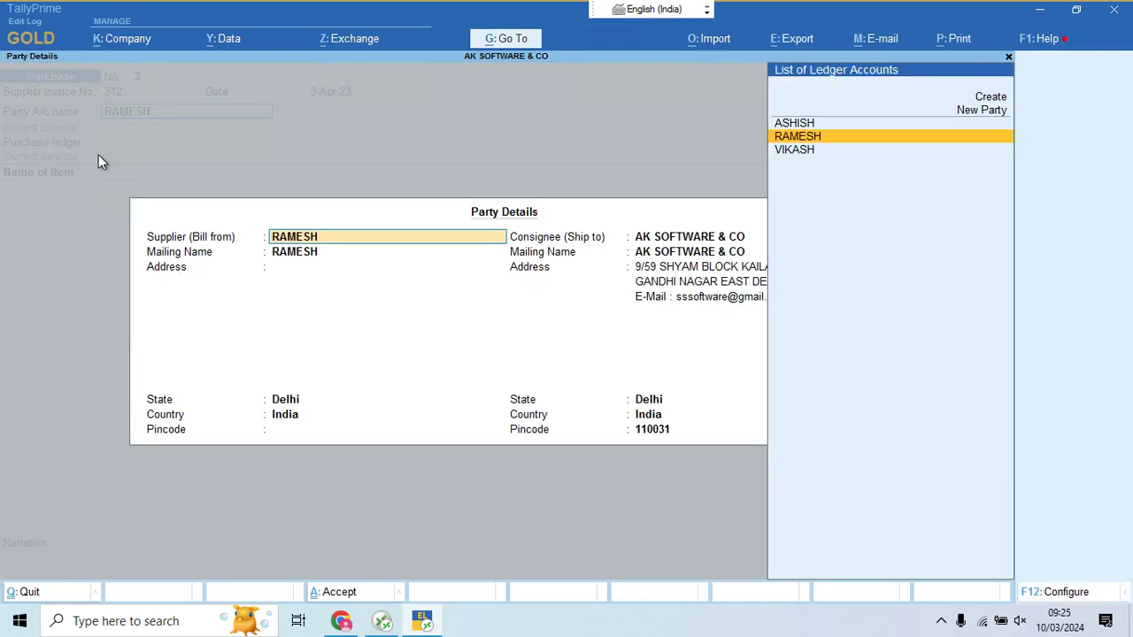
{"action": "key", "text": "Return"}
{"action": "key", "text": "ctrl+a"}
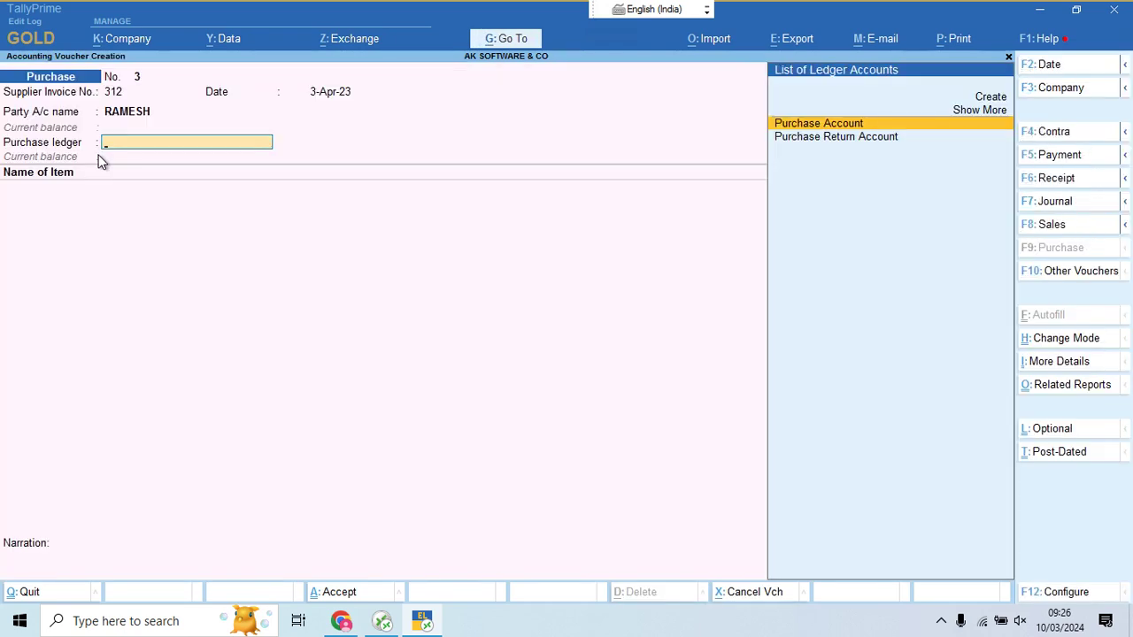
{"action": "key", "text": "Return"}
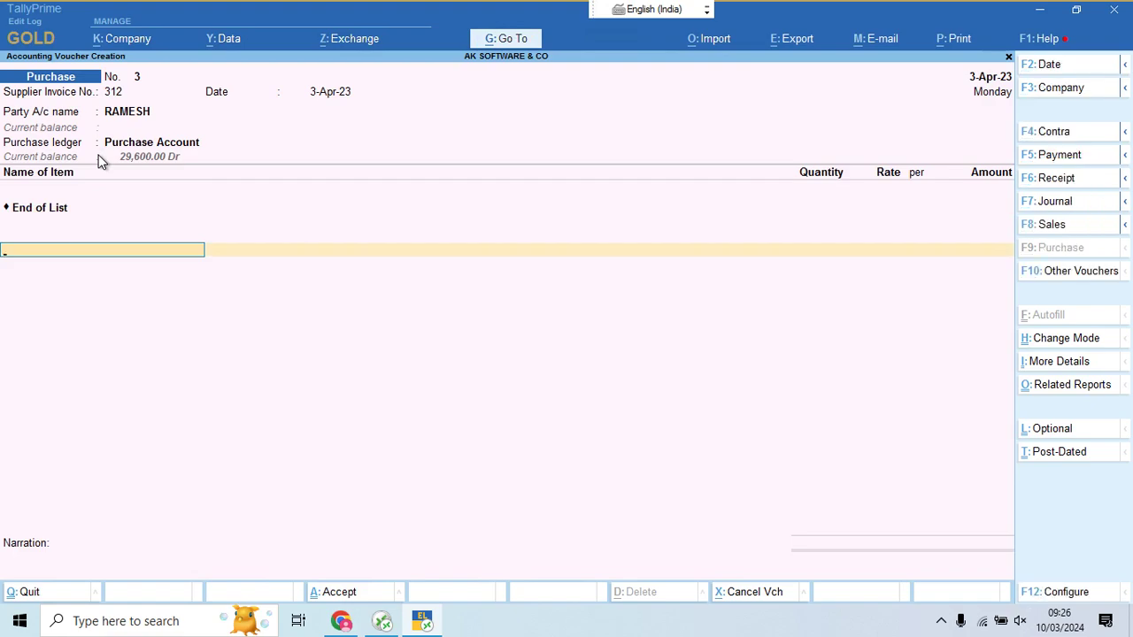
Check the first item of invoice 312 in Project 1.pdf and create stock item BUSY 3 under group BUSY with unit Pcs
{"action": "key", "text": "alt+Tab"}
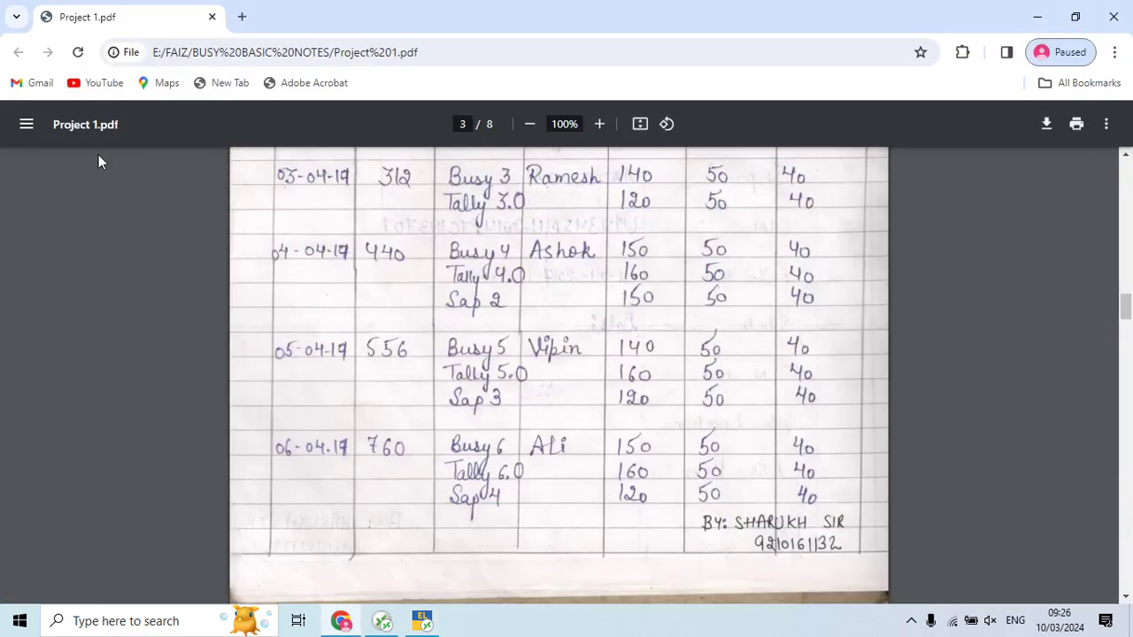
{"action": "key", "text": "alt+Tab"}
{"action": "key", "text": "alt+c"}
{"action": "type", "text": "B"}
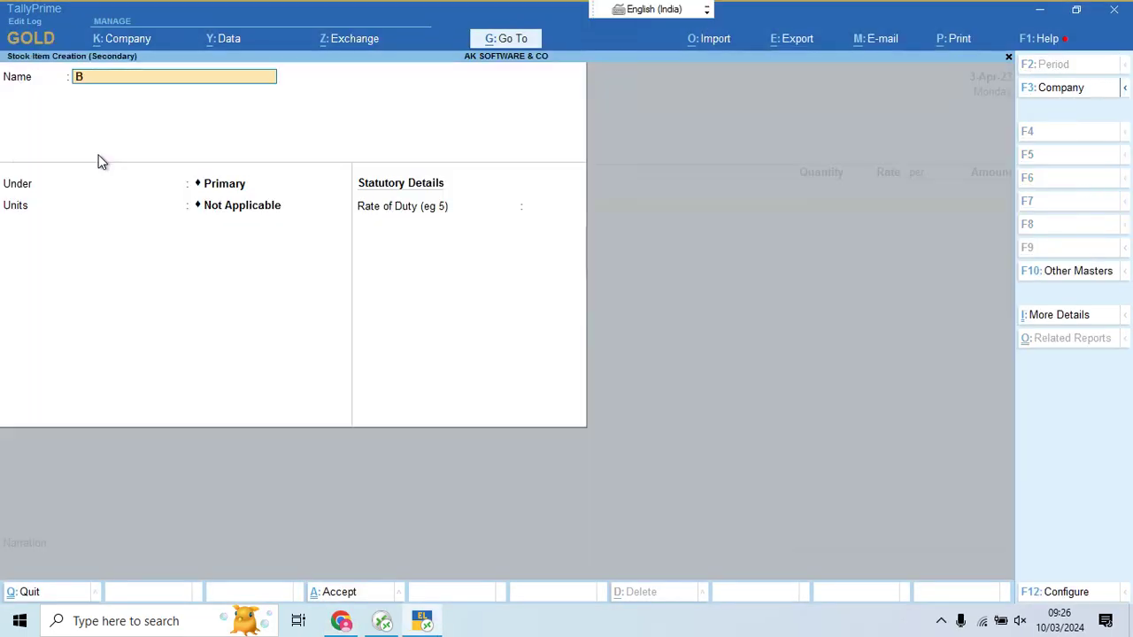
{"action": "type", "text": "USY 3"}
{"action": "key", "text": "Return"}
{"action": "key", "text": "Down"}
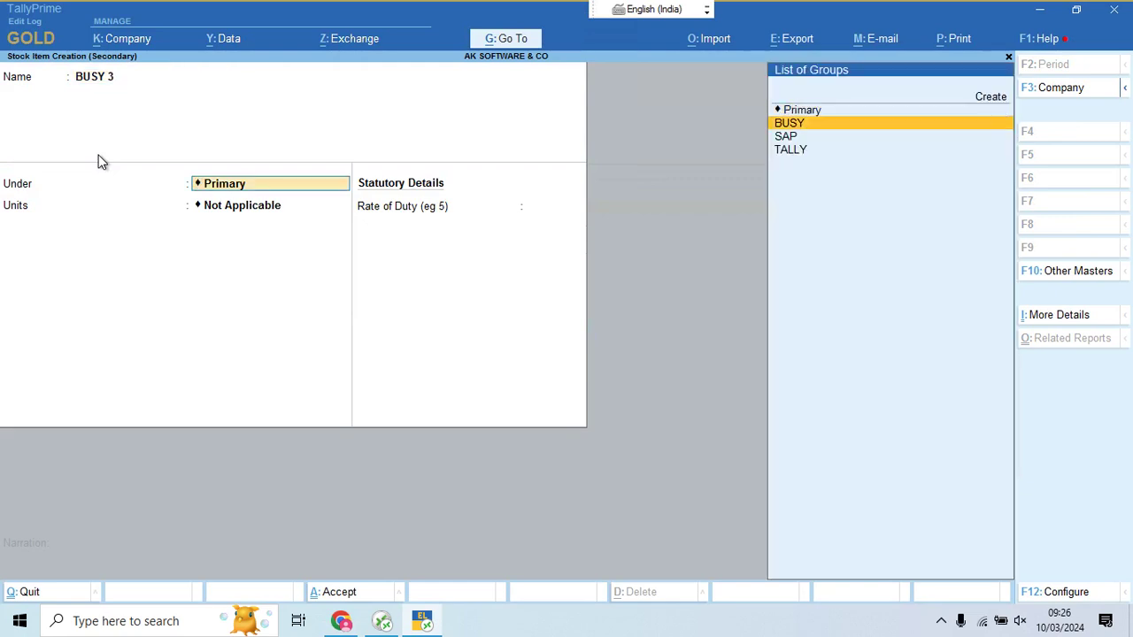
{"action": "key", "text": "Return"}
{"action": "type", "text": "pcs"}
{"action": "key", "text": "Return"}
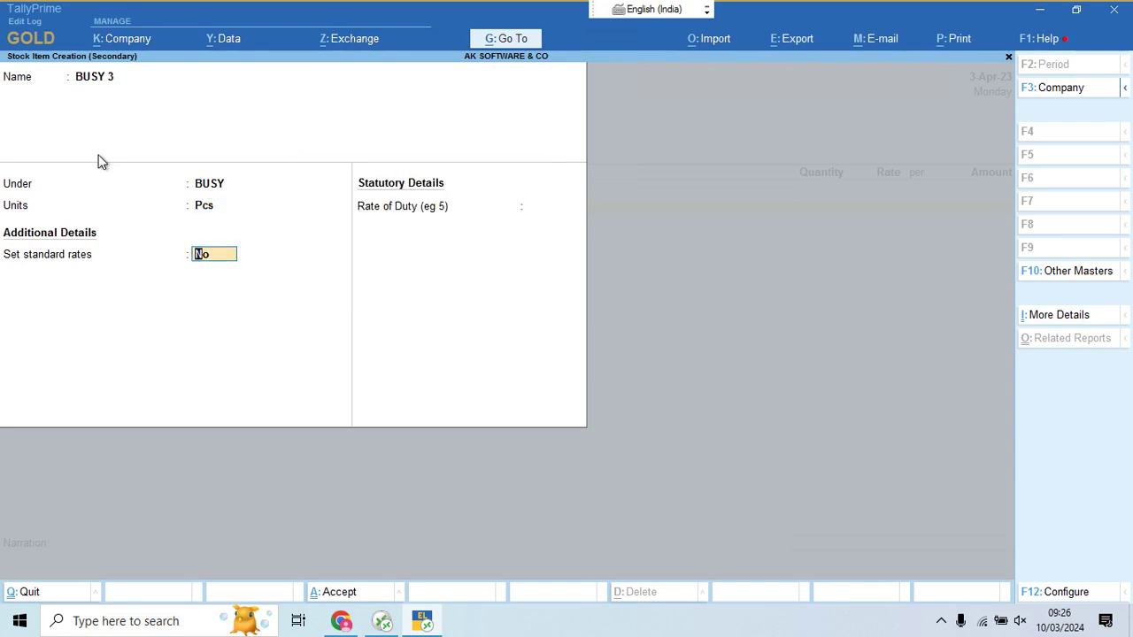
Enable standard rates for BUSY 3 with cost 50 and selling price 40 per Pcs from 1-Apr-23, and accept the item
{"action": "type", "text": "y"}
{"action": "key", "text": "Return"}
{"action": "key", "text": "Return"}
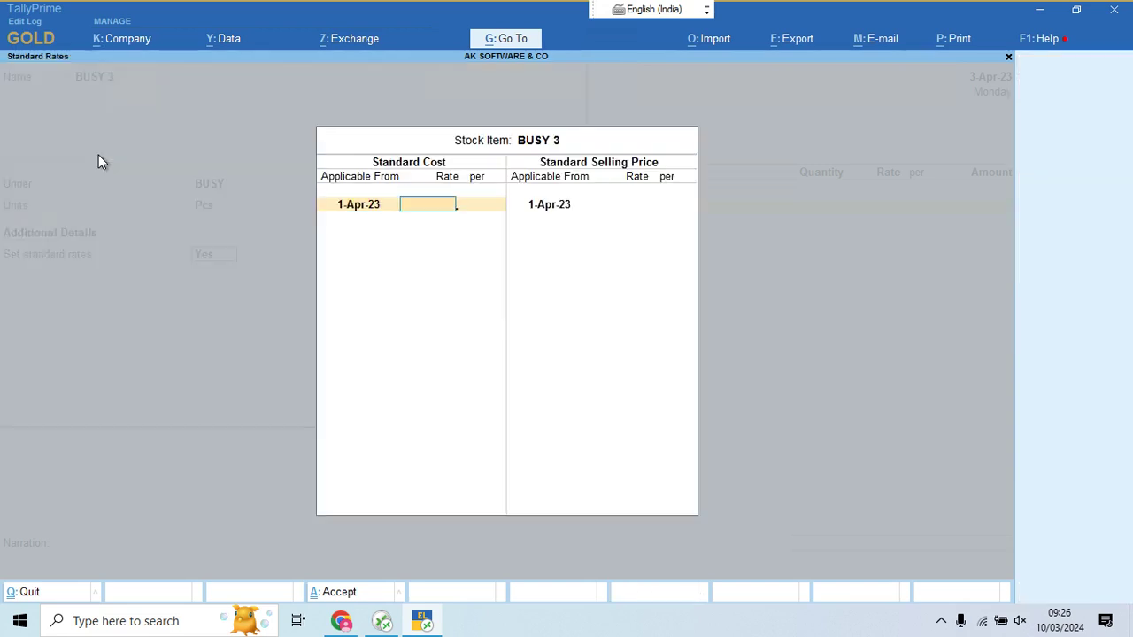
{"action": "type", "text": "50"}
{"action": "key", "text": "Return"}
{"action": "key", "text": "Return"}
{"action": "key", "text": "Return"}
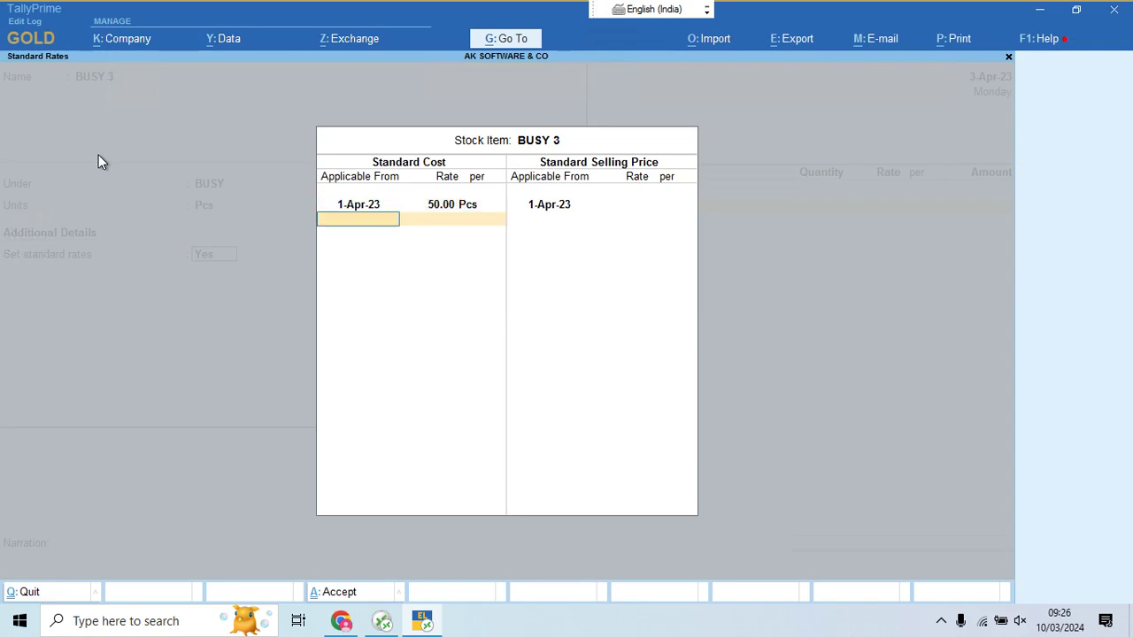
{"action": "type", "text": "40"}
{"action": "key", "text": "Return"}
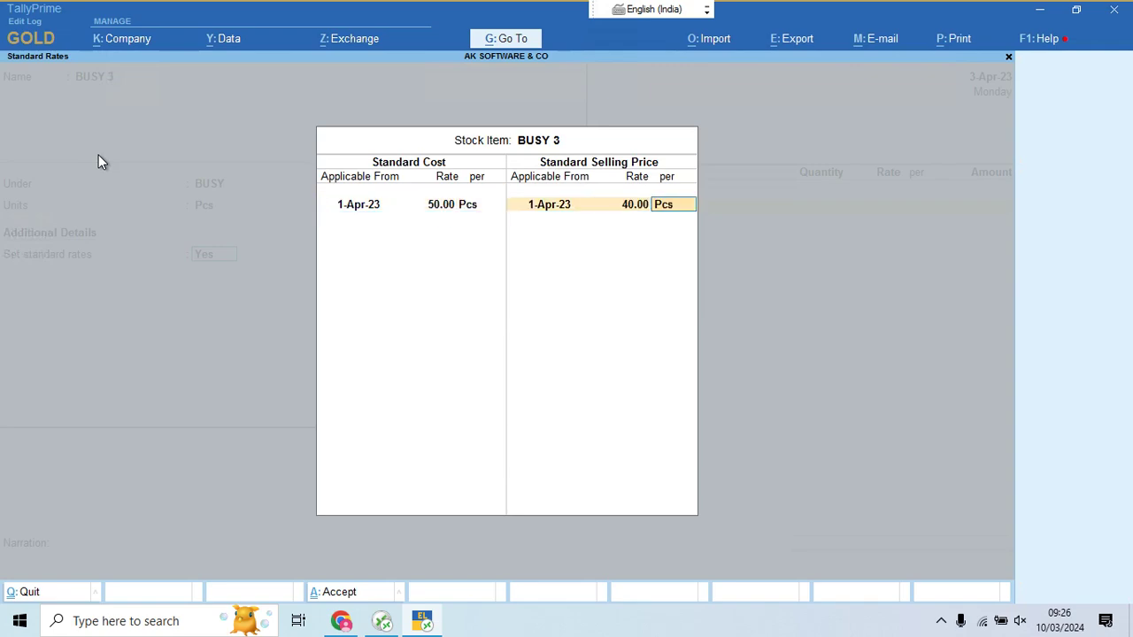
{"action": "key", "text": "Return"}
{"action": "key", "text": "Return"}
{"action": "key", "text": "Return"}
{"action": "key", "text": "y"}
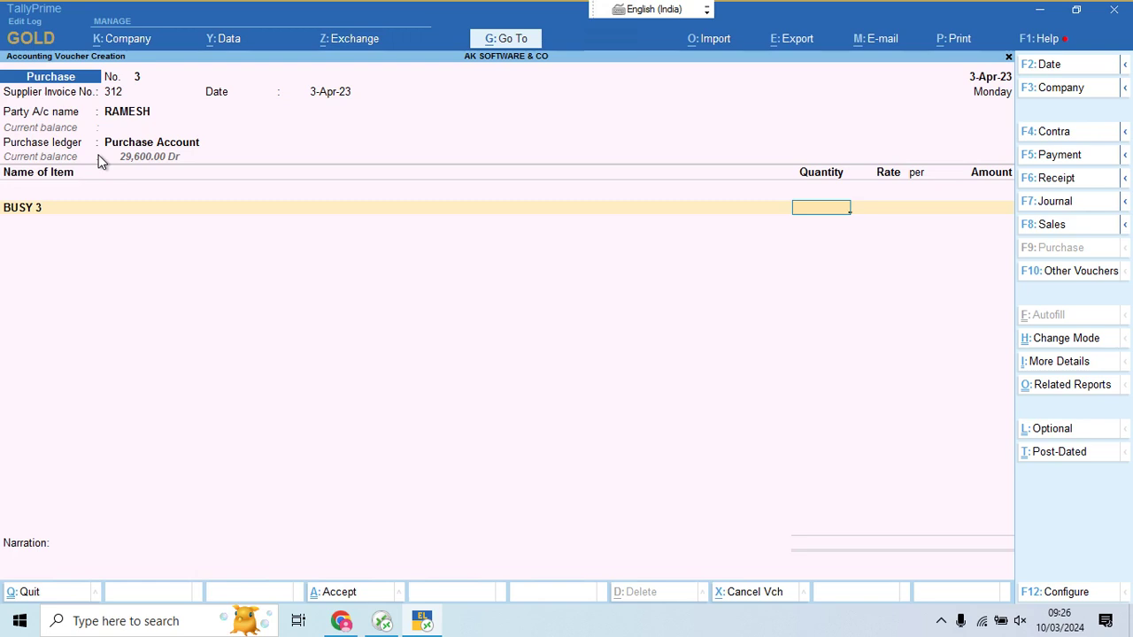
Reopen BUSY 3 for alteration from the voucher and change its standard cost to 40 per Pcs
{"action": "key", "text": "BackSpace"}
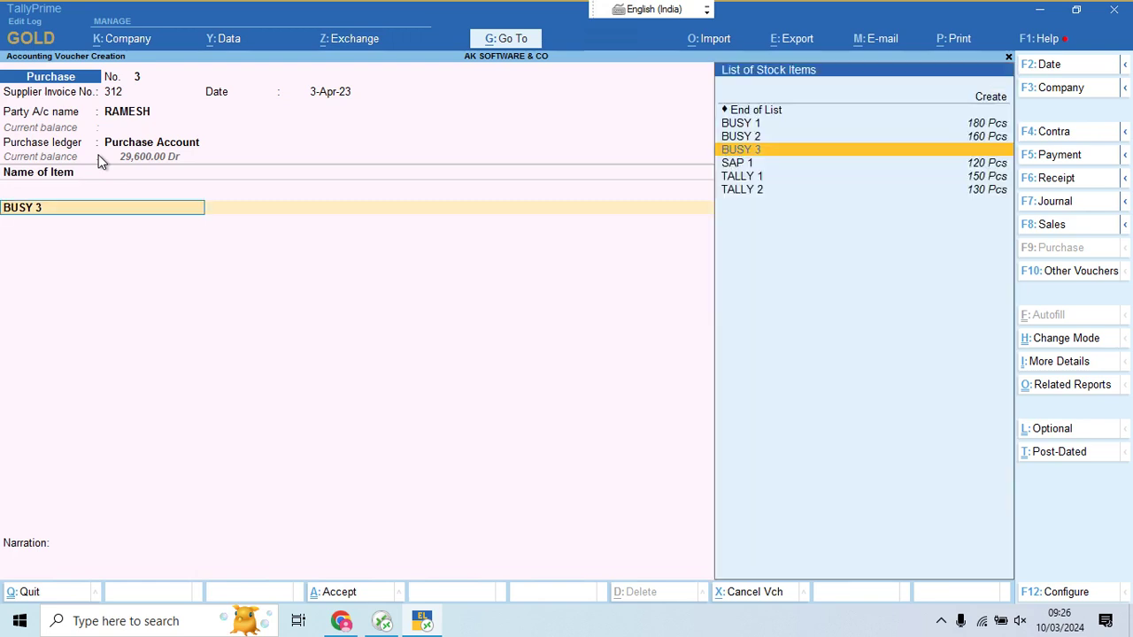
{"action": "key", "text": "ctrl"}
{"action": "key", "text": "ctrl+Return"}
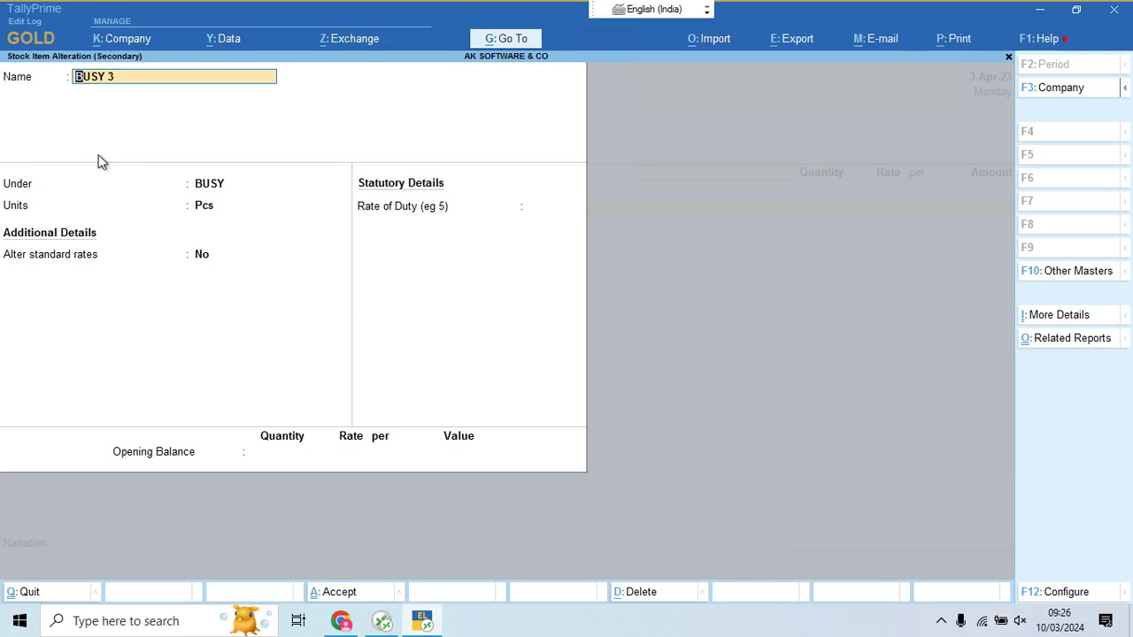
{"action": "key", "text": "Return"}
{"action": "key", "text": "Return"}
{"action": "key", "text": "Return"}
{"action": "type", "text": "y"}
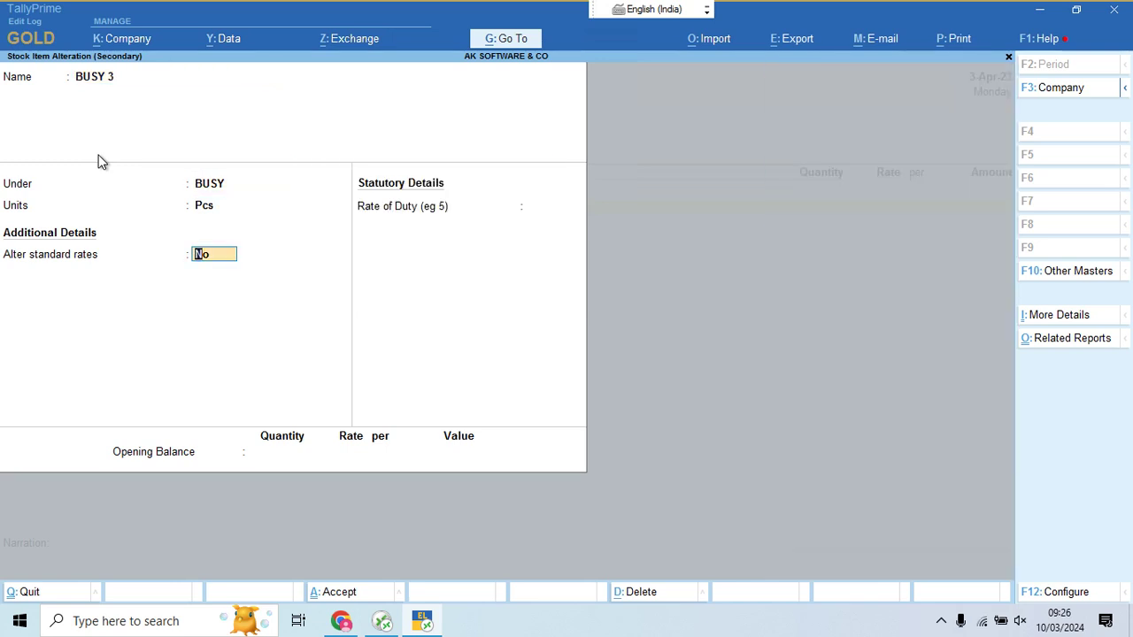
{"action": "key", "text": "Return"}
{"action": "key", "text": "Return"}
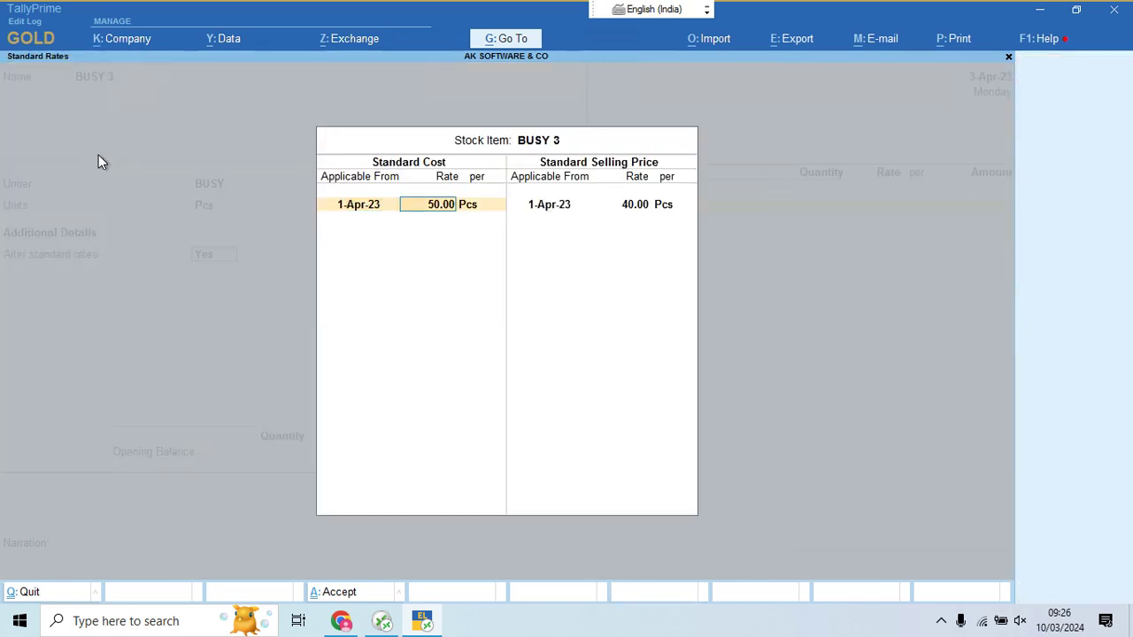
{"action": "type", "text": "40"}
{"action": "key", "text": "Return"}
{"action": "key", "text": "Return"}
{"action": "key", "text": "Return"}
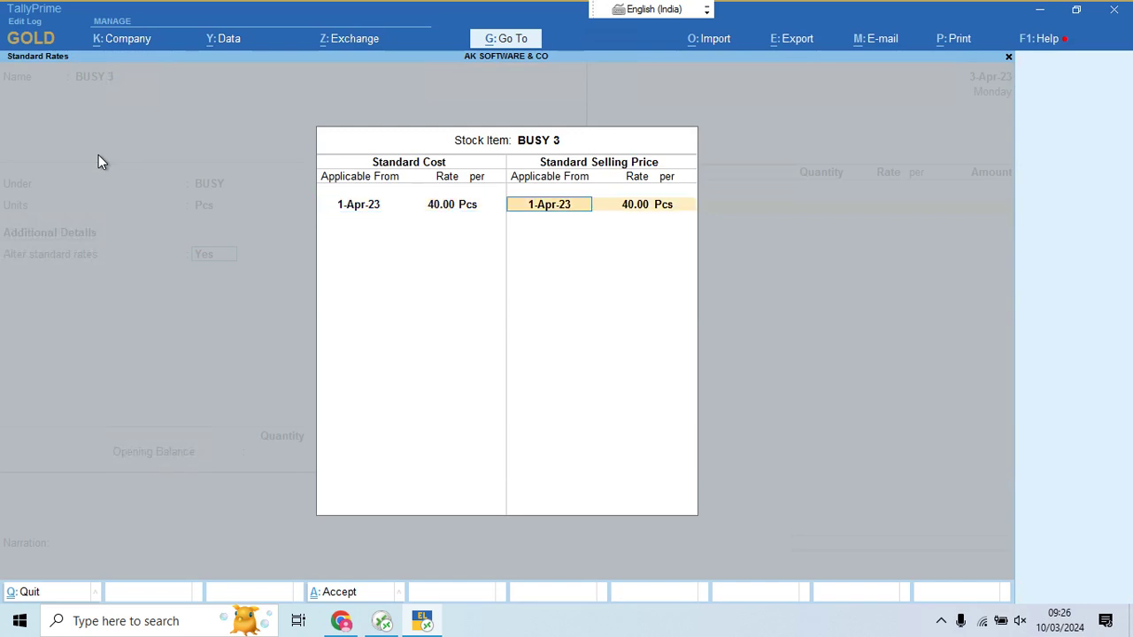
Change the standard selling price of BUSY 3 to 50 per Pcs and save the altered item
{"action": "type", "text": "50"}
{"action": "key", "text": "Return"}
{"action": "key", "text": "Return"}
{"action": "key", "text": "Return"}
{"action": "key", "text": "Return"}
{"action": "key", "text": "Return"}
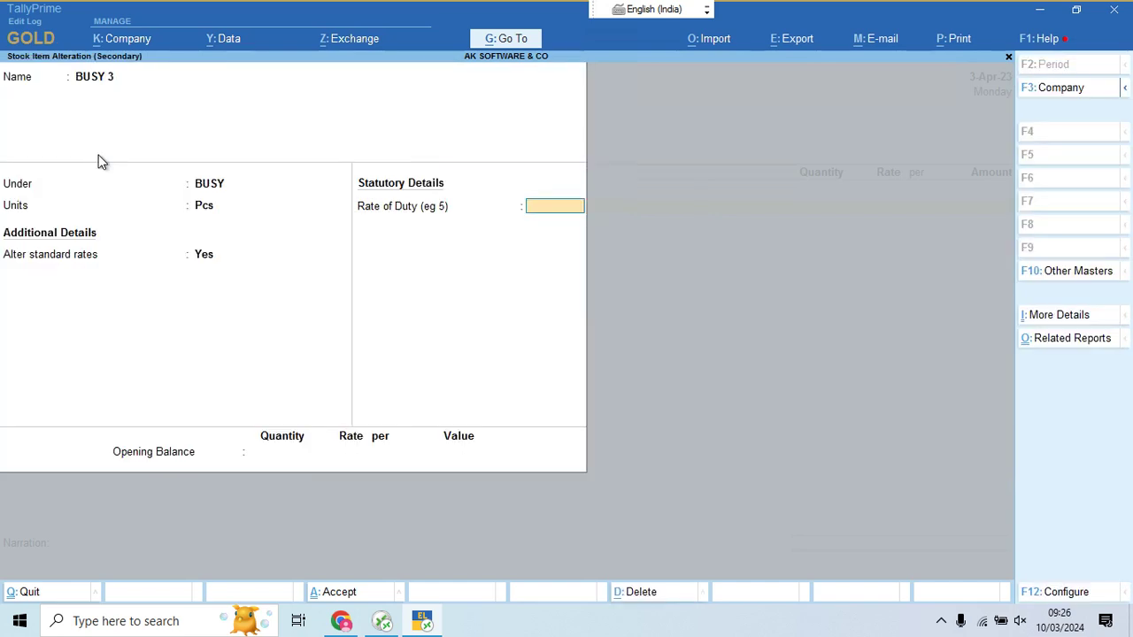
Check the BUSY 3 quantity in Project 1.pdf and enter 140 Pcs at rate 40.00 in the purchase voucher
{"action": "key", "text": "alt+Tab"}
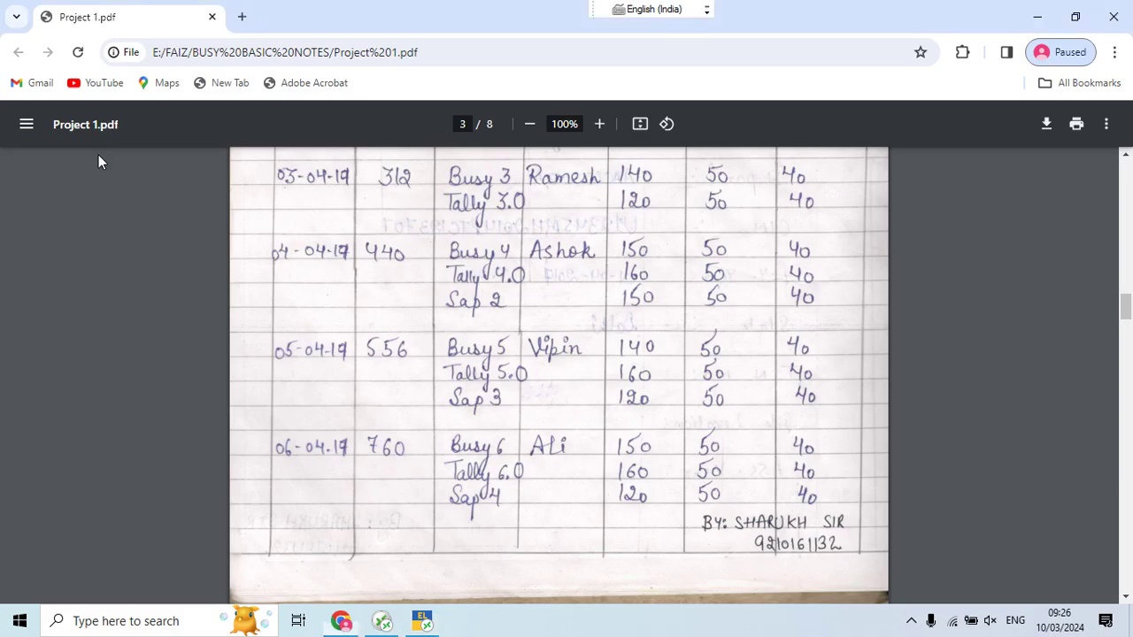
{"action": "key", "text": "alt+Tab"}
{"action": "type", "text": "140"}
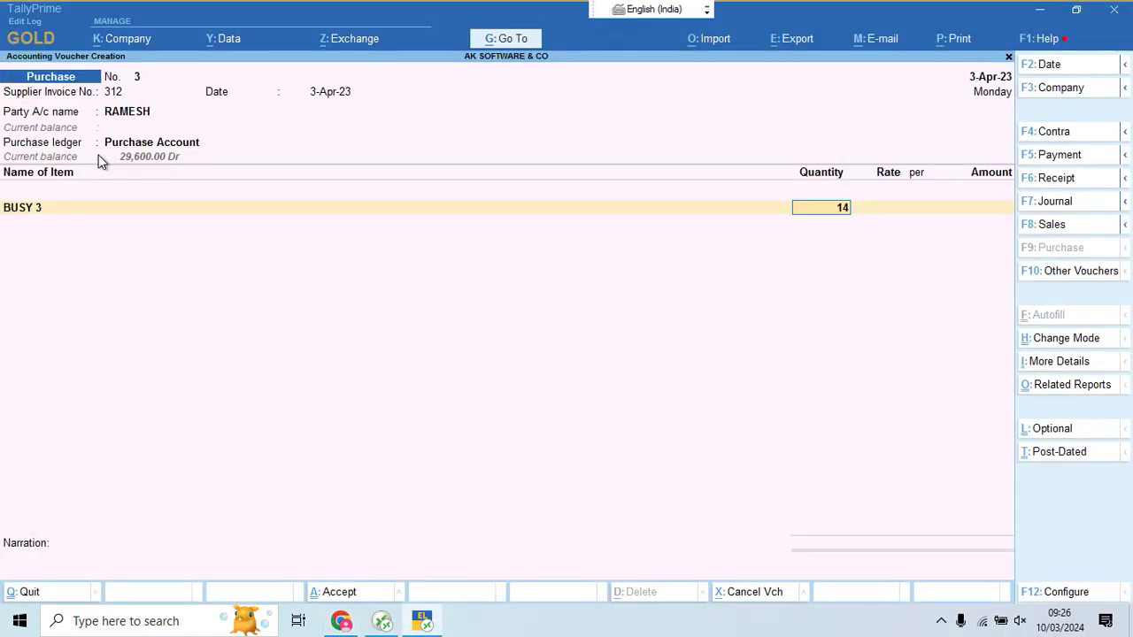
{"action": "key", "text": "Return"}
{"action": "key", "text": "Return"}
{"action": "key", "text": "Return"}
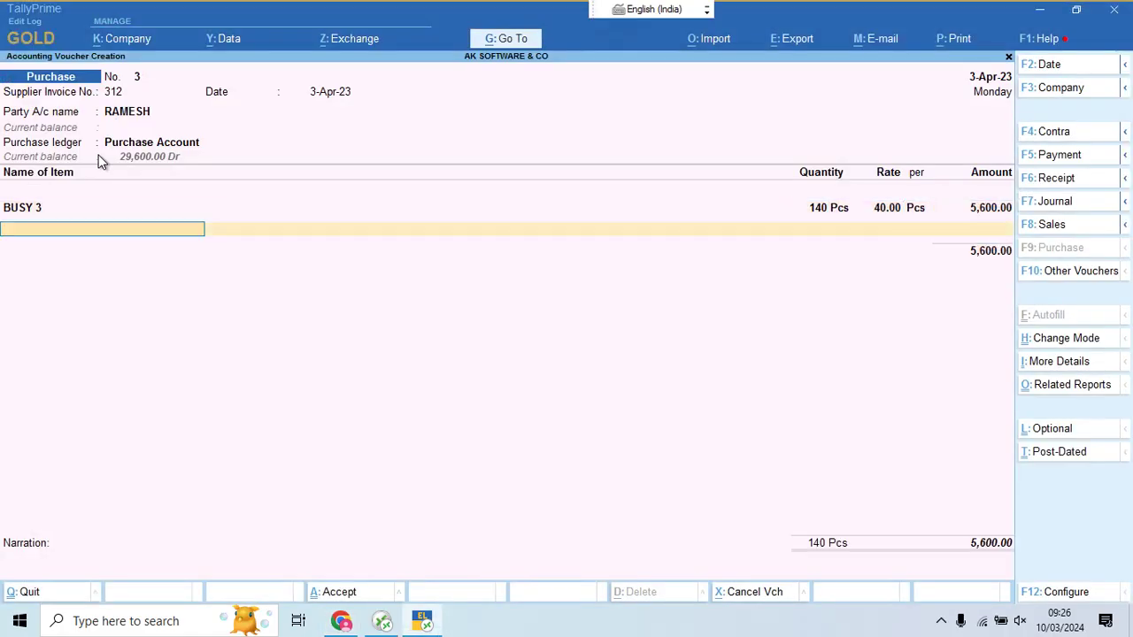
Check the next item in Project 1.pdf and create stock item TALLY 3 under the TALLY group with Pcs as unit
{"action": "key", "text": "alt+c"}
{"action": "key", "text": "alt+Tab"}
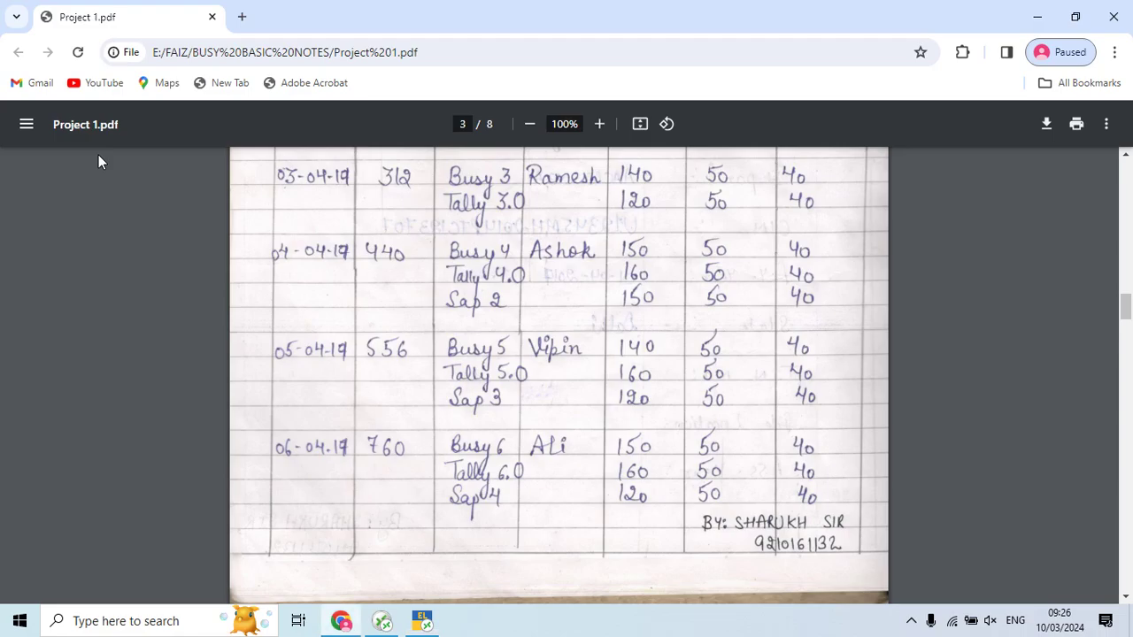
{"action": "key", "text": "alt+Tab"}
{"action": "type", "text": "TALLY"}
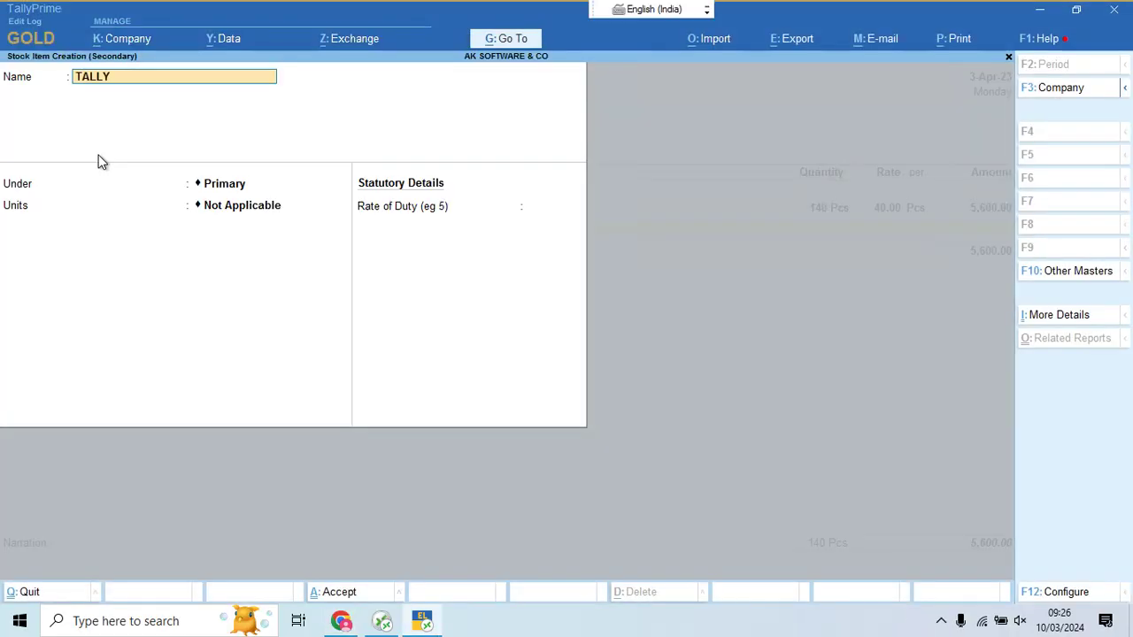
{"action": "type", "text": " 3"}
{"action": "key", "text": "Return"}
{"action": "key", "text": "Down"}
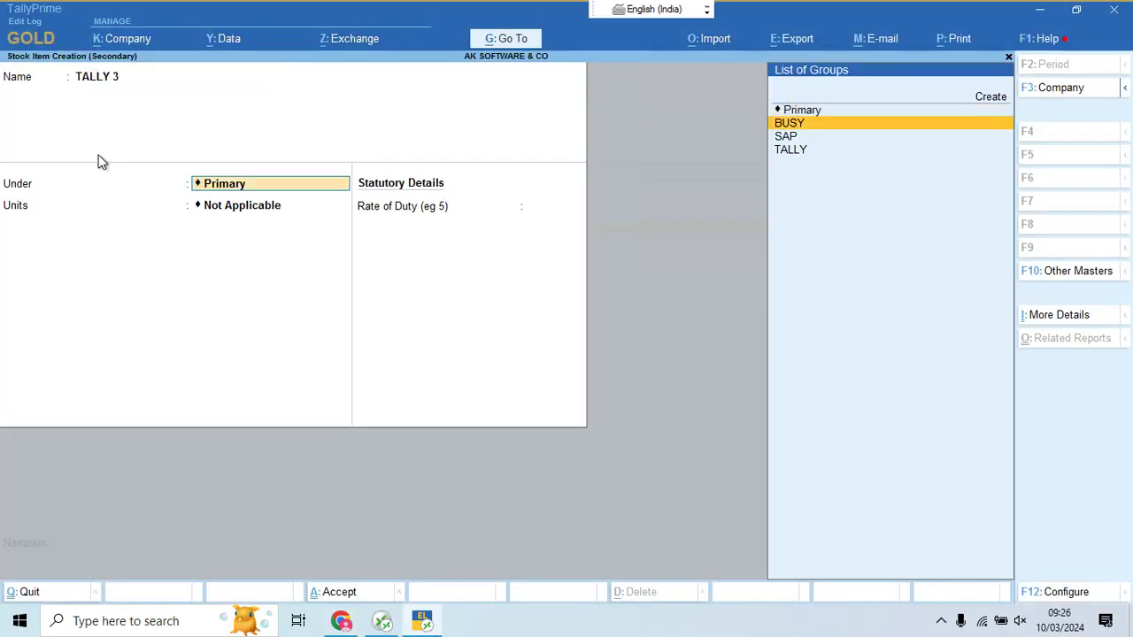
{"action": "key", "text": "Down"}
{"action": "key", "text": "Down"}
{"action": "key", "text": "Return"}
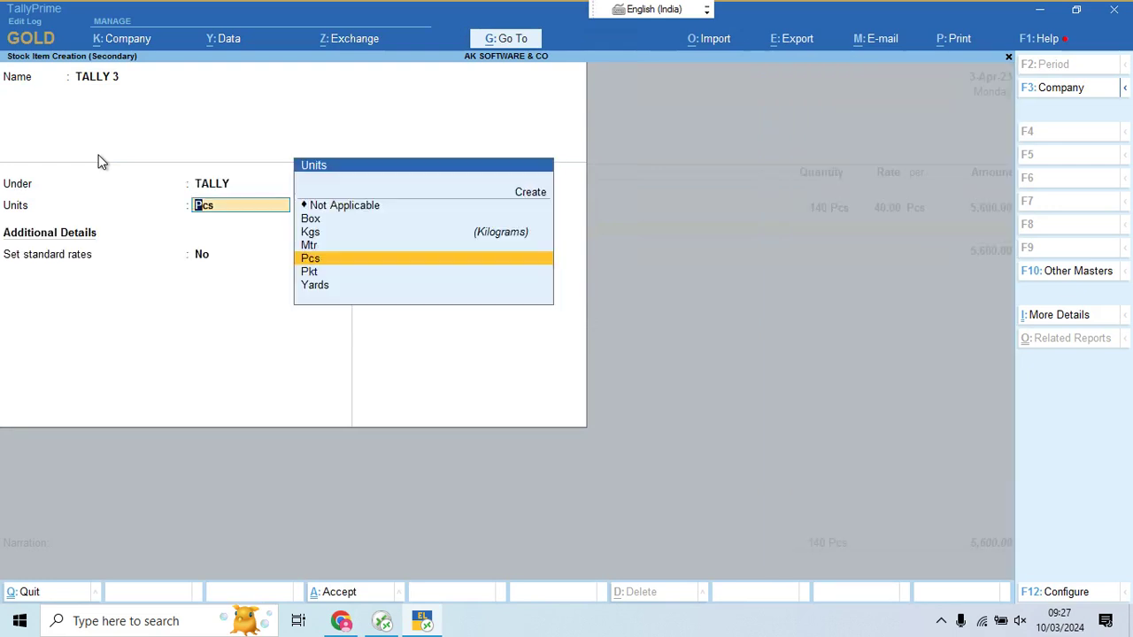
{"action": "key", "text": "Return"}
Enable standard rates for TALLY 3 and set the standard cost to 40 per Pcs from 1-Apr-23
{"action": "type", "text": "y"}
{"action": "key", "text": "Return"}
{"action": "key", "text": "Return"}
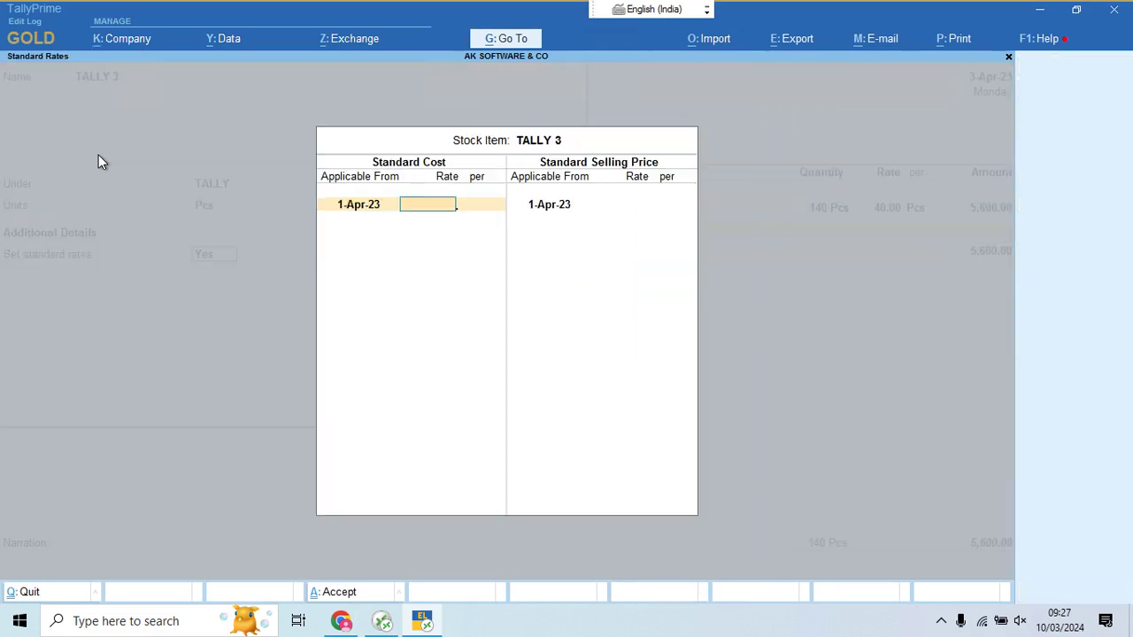
{"action": "key", "text": "alt+Tab"}
{"action": "key", "text": "alt+Tab"}
{"action": "type", "text": "40"}
{"action": "key", "text": "Return"}
{"action": "key", "text": "Return"}
{"action": "key", "text": "Return"}
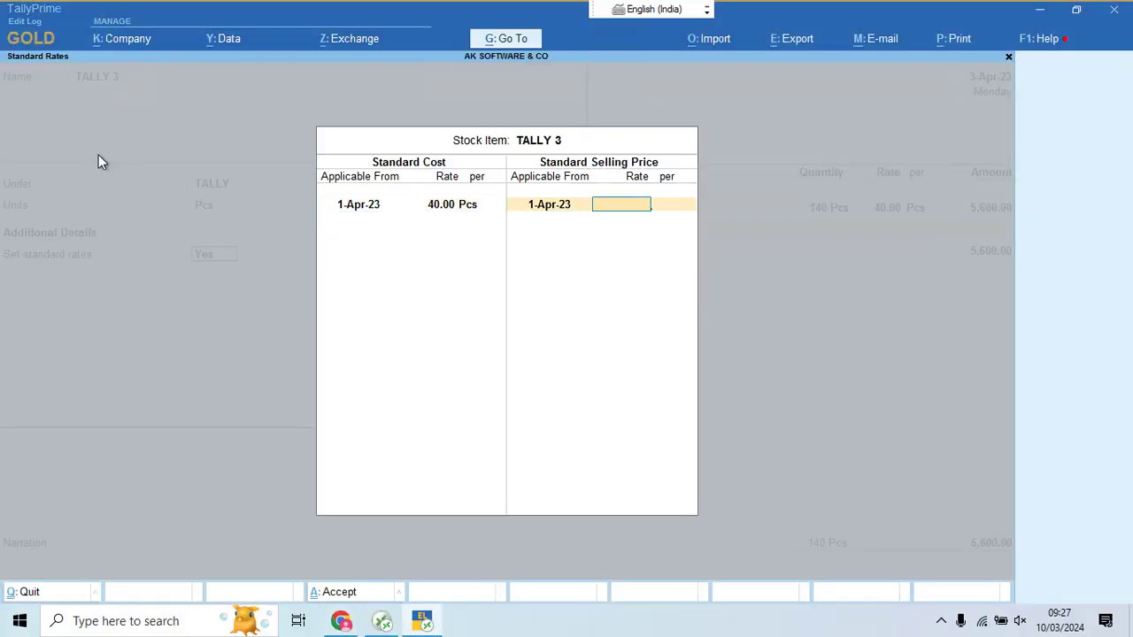
Set the standard selling price of TALLY 3 to 50 per Pcs from 1-Apr-23 and accept the item
{"action": "type", "text": "50"}
{"action": "key", "text": "Return"}
{"action": "key", "text": "Return"}
{"action": "key", "text": "Return"}
{"action": "key", "text": "Return"}
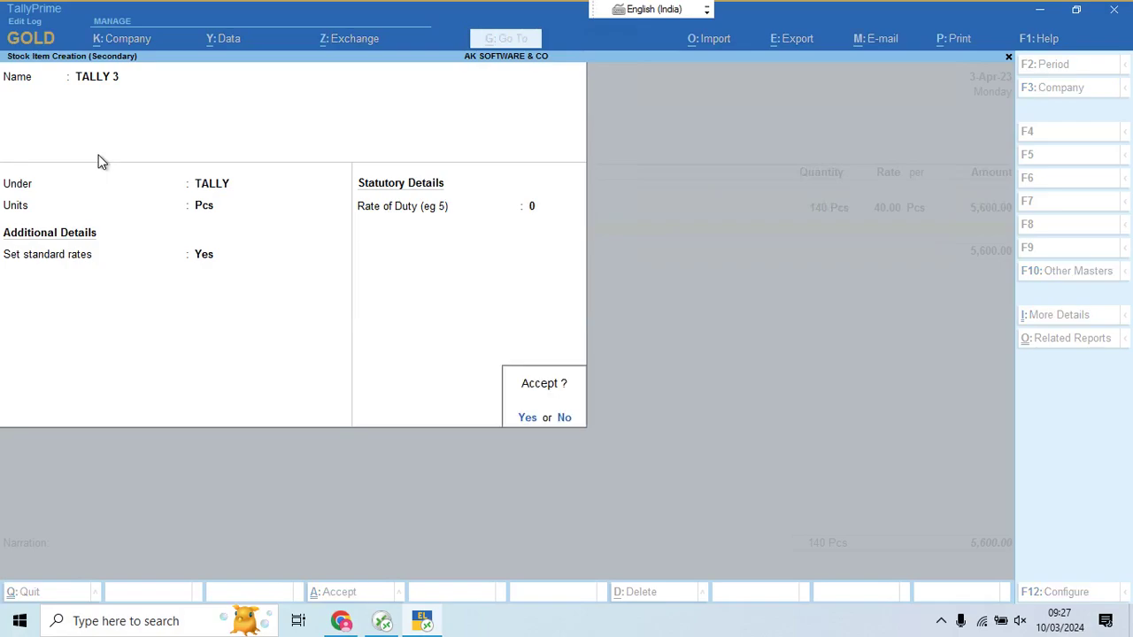
{"action": "key", "text": "Return"}
Check the TALLY 3 quantity in Project 1.pdf, enter 120 Pcs at rate 40.00, and end the voucher's item list
{"action": "key", "text": "alt+Tab"}
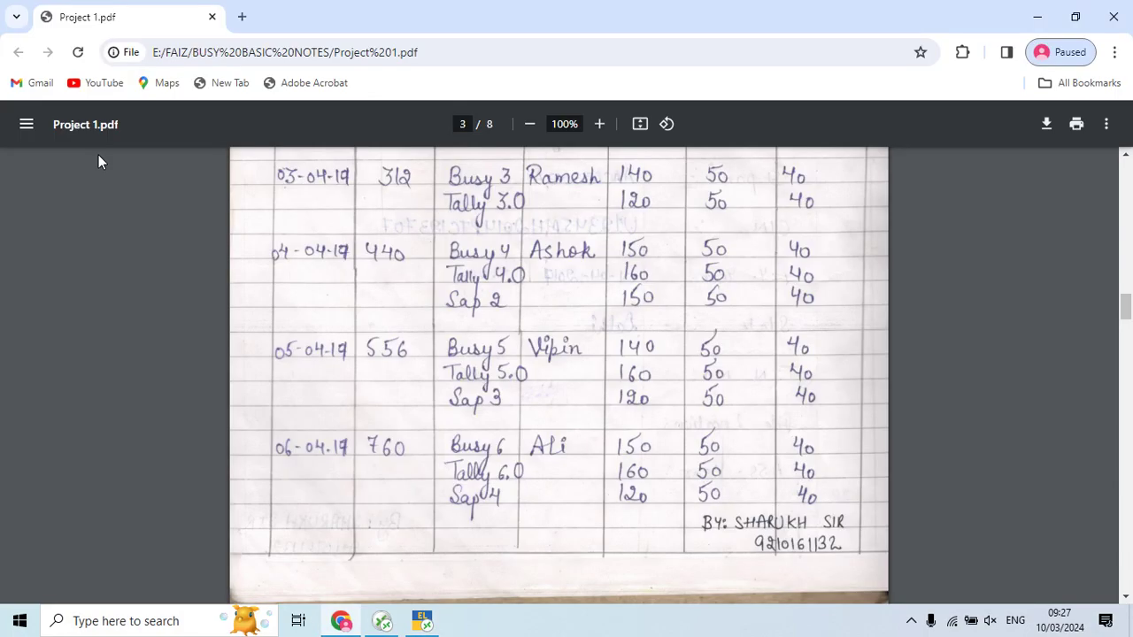
{"action": "key", "text": "alt+Tab"}
{"action": "type", "text": "120"}
{"action": "key", "text": "Return"}
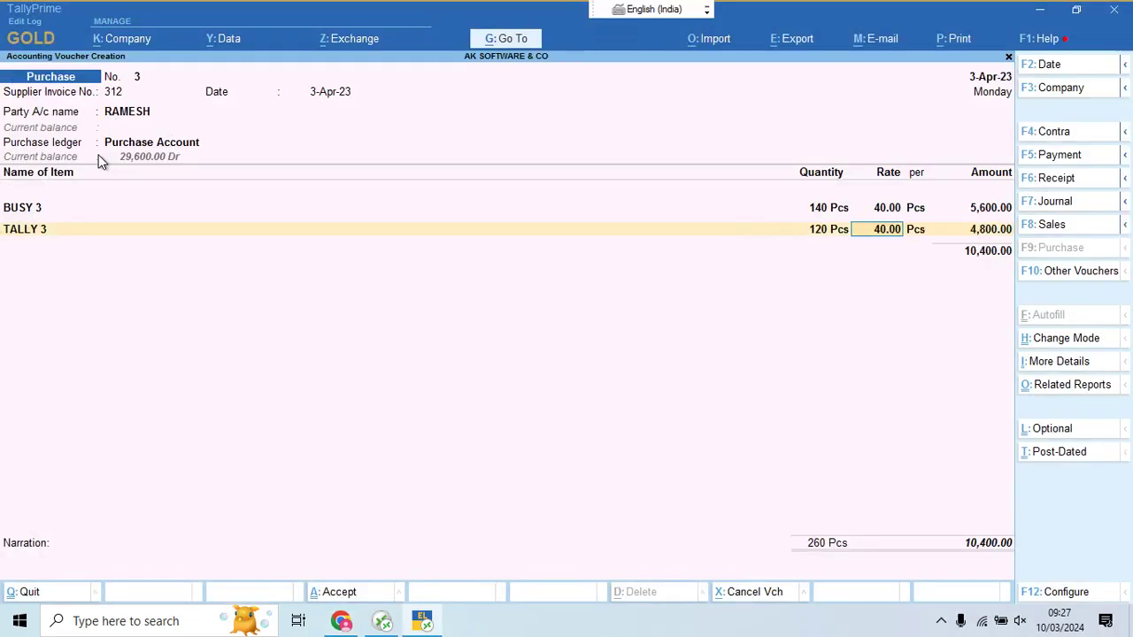
{"action": "key", "text": "Return"}
{"action": "key", "text": "Return"}
{"action": "key", "text": "Return"}
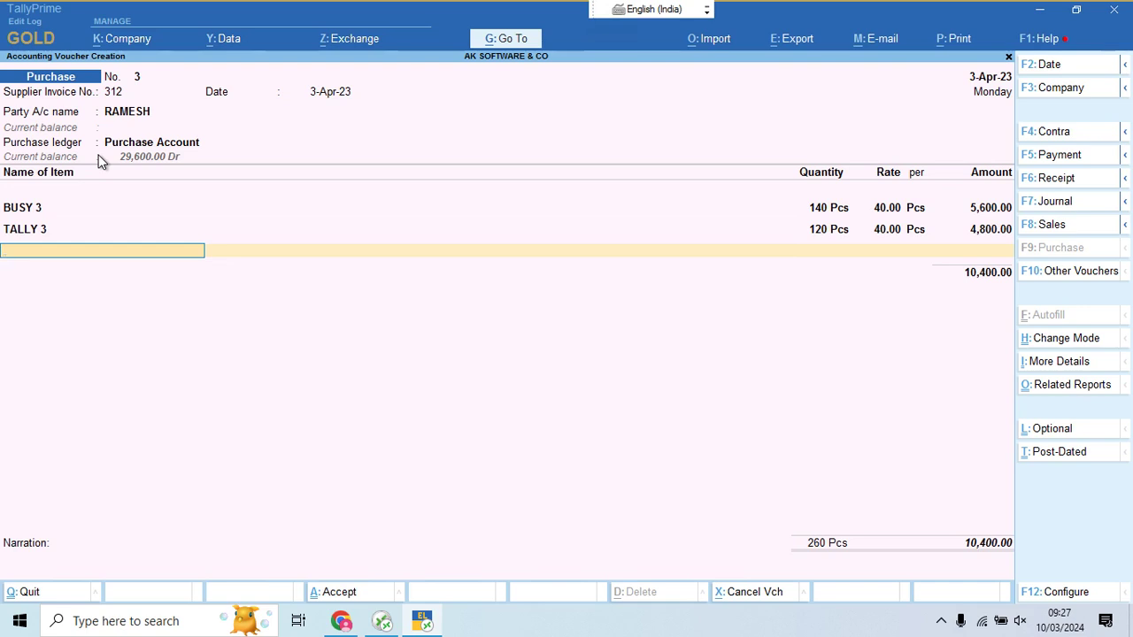
{"action": "key", "text": "Return"}
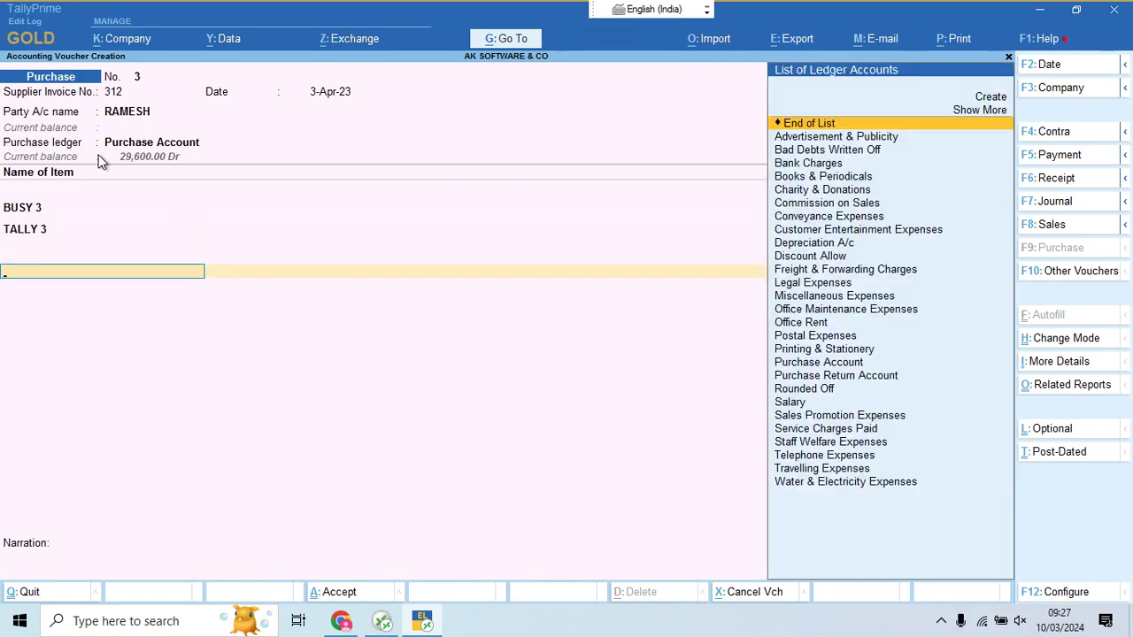
Look through the purchase voucher's list of ledger accounts for a discount ledger
{"action": "key", "text": "Down"}
{"action": "key", "text": "Down"}
{"action": "key", "text": "Down"}
{"action": "key", "text": "Down"}
{"action": "key", "text": "Down"}
{"action": "key", "text": "Down"}
{"action": "key", "text": "Down"}
{"action": "key", "text": "Down"}
{"action": "key", "text": "Down"}
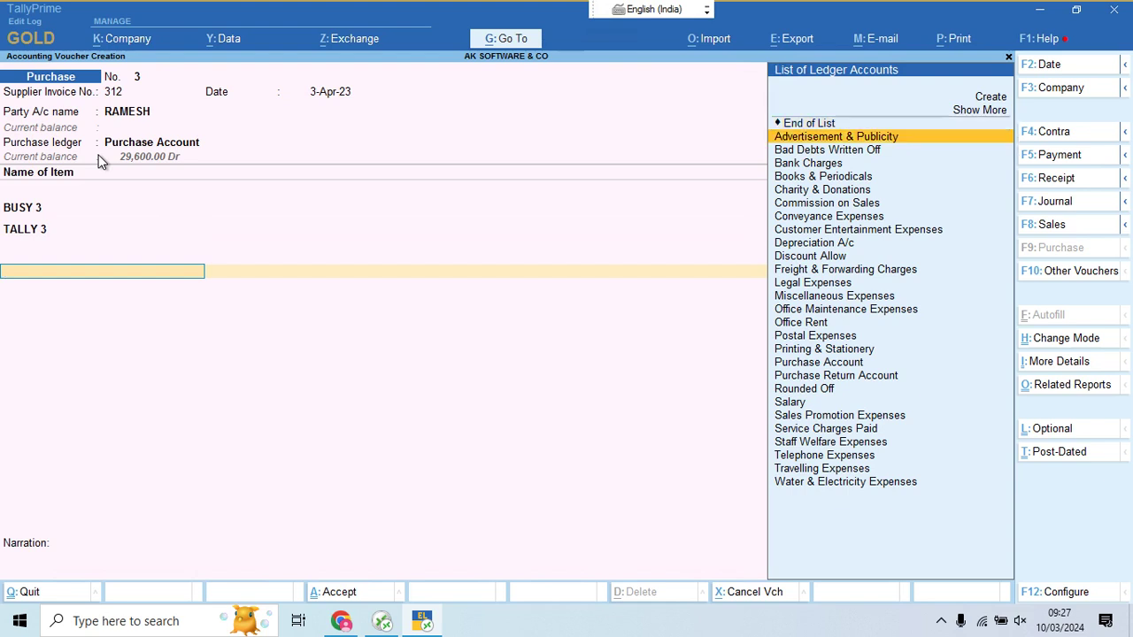
{"action": "type", "text": "DI"}
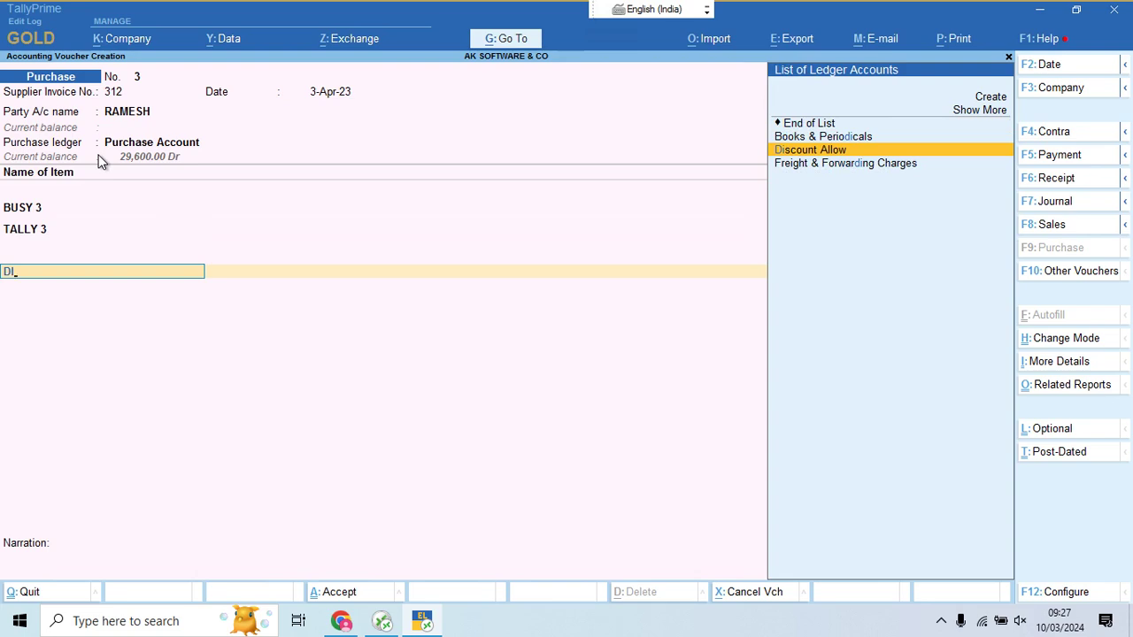
Create a ledger named Discount Received under the Income (Indirect) group
{"action": "key", "text": "alt+c"}
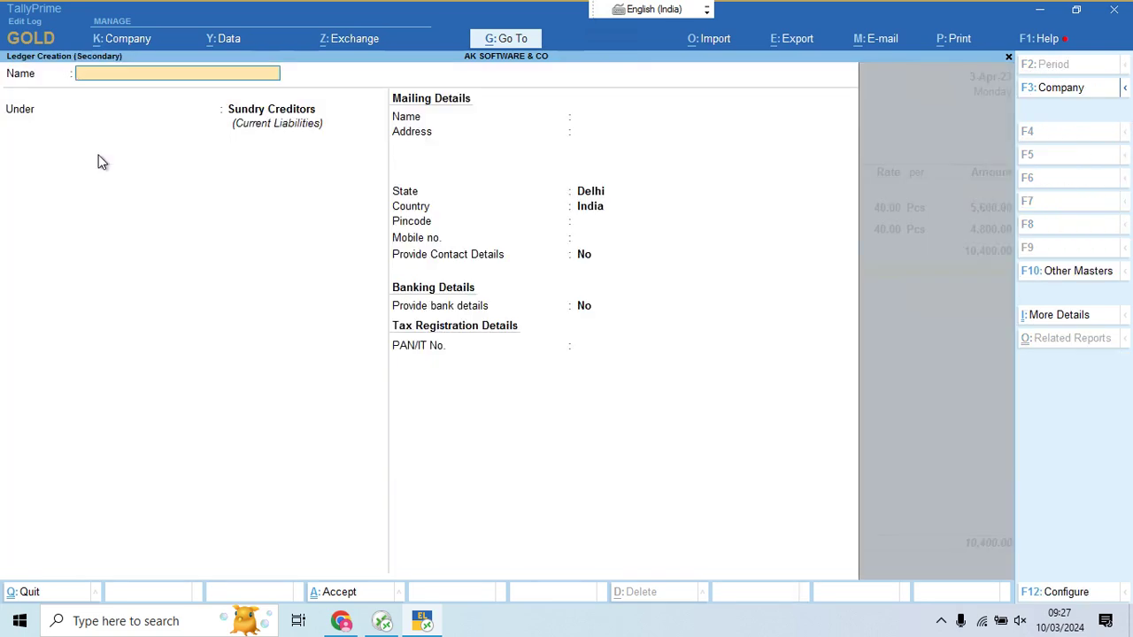
{"action": "type", "text": "Discount Received"}
{"action": "key", "text": "Return"}
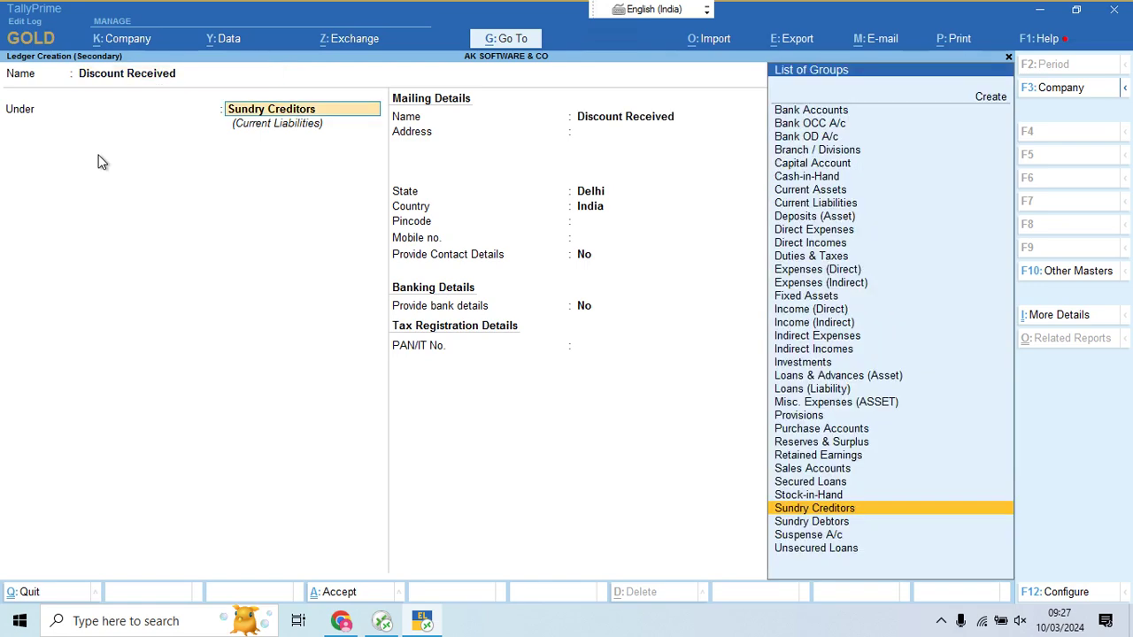
{"action": "type", "text": "Inco"}
{"action": "key", "text": "Down"}
{"action": "key", "text": "Down"}
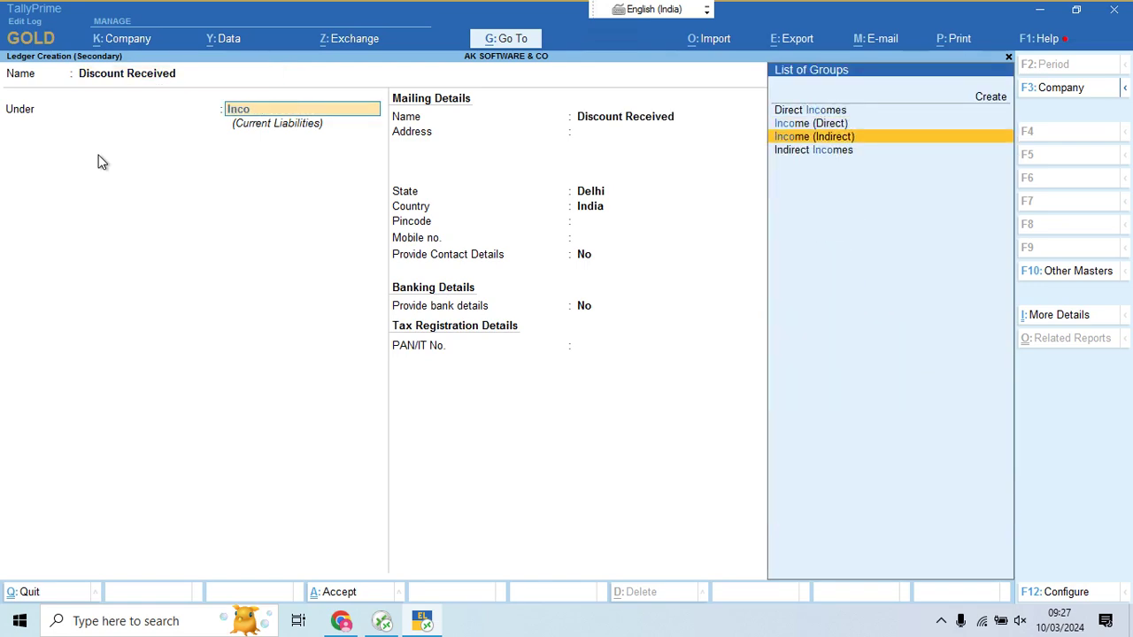
Place the Discount Received ledger under Indirect Incomes with ledger type Not Applicable and save it
{"action": "key", "text": "Down"}
{"action": "key", "text": "Up"}
{"action": "key", "text": "Return"}
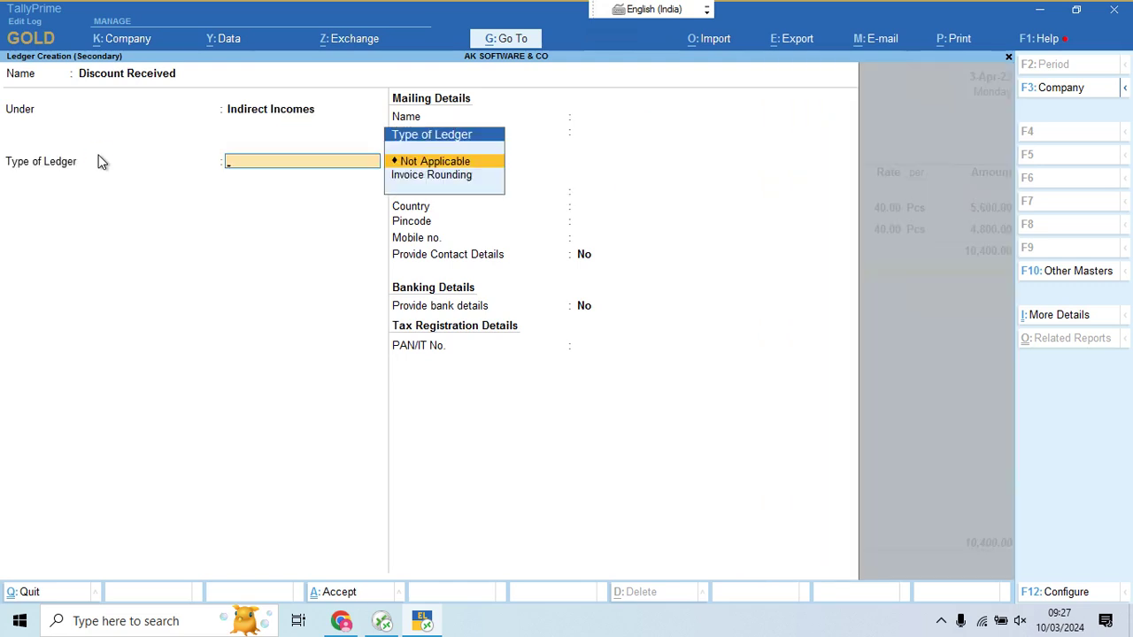
{"action": "key", "text": "Return"}
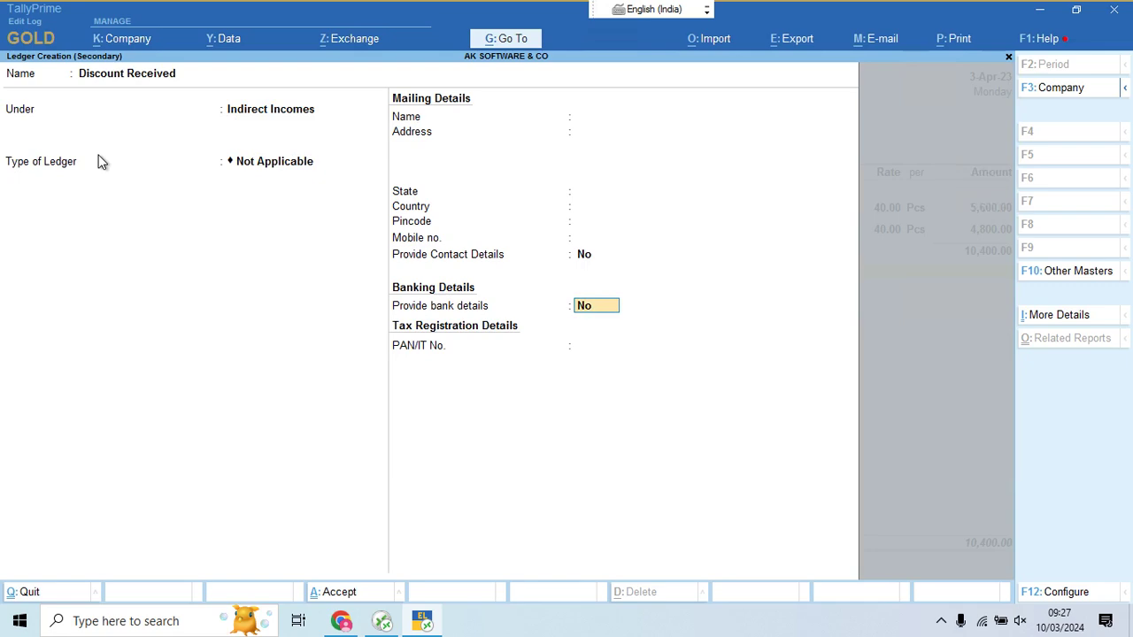
{"action": "key", "text": "ctrl+a"}
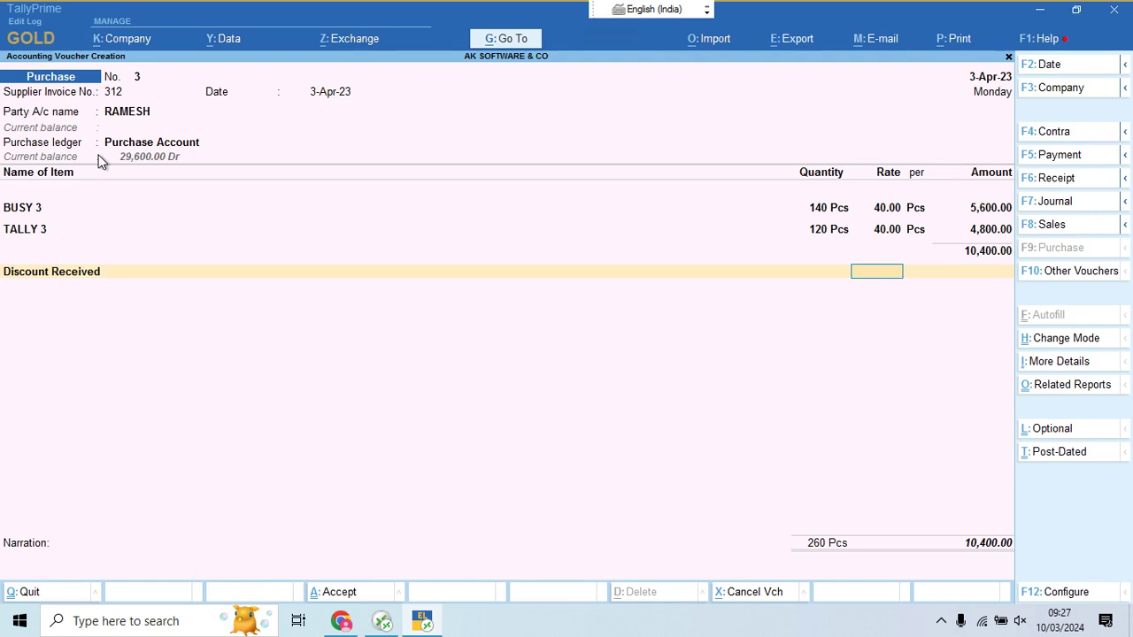
Enter a rate of 10 % for Discount Received and correct it to -10 % to deduct the discount
{"action": "type", "text": "10"}
{"action": "key", "text": "Return"}
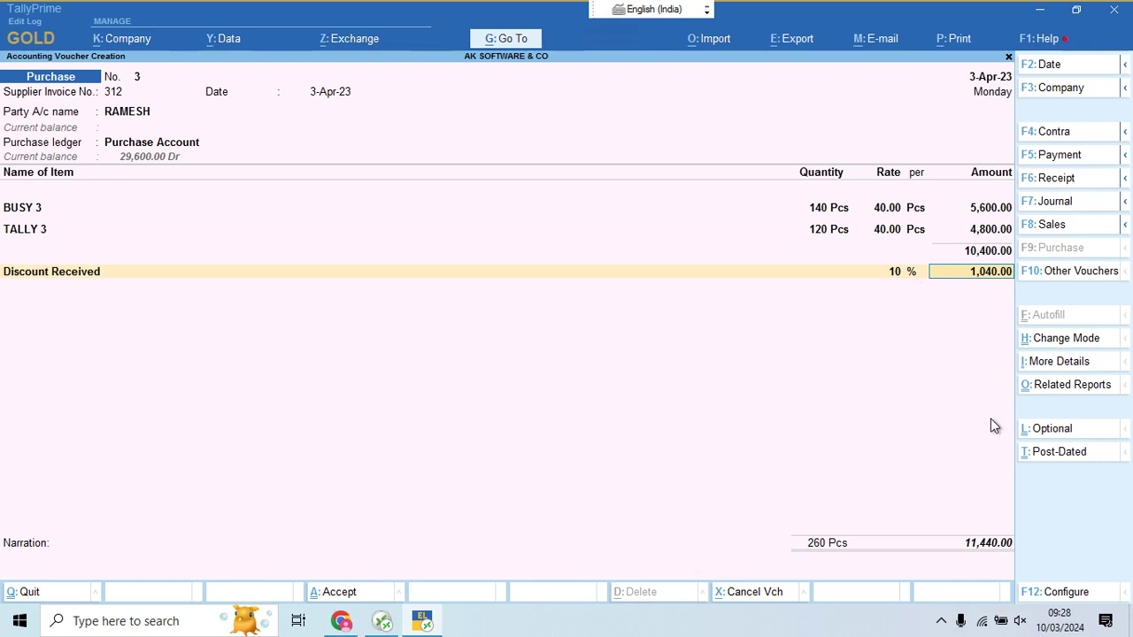
{"action": "left_click", "coordinate": [896, 273]}
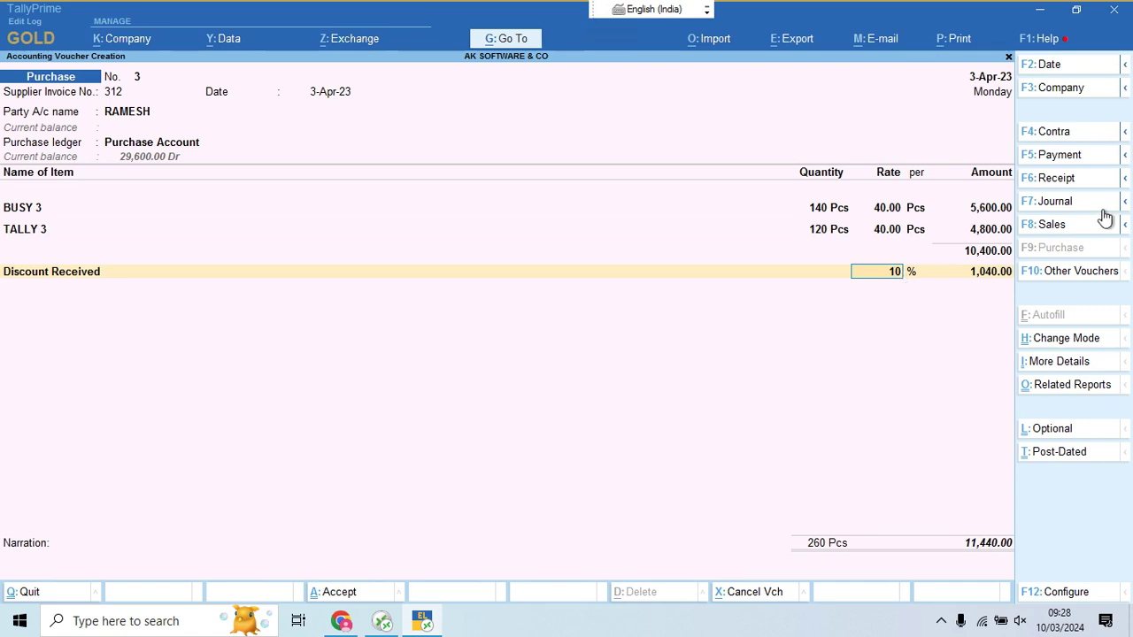
{"action": "key", "text": "BackSpace"}
{"action": "key", "text": "BackSpace"}
{"action": "type", "text": "-10"}
{"action": "key", "text": "Return"}
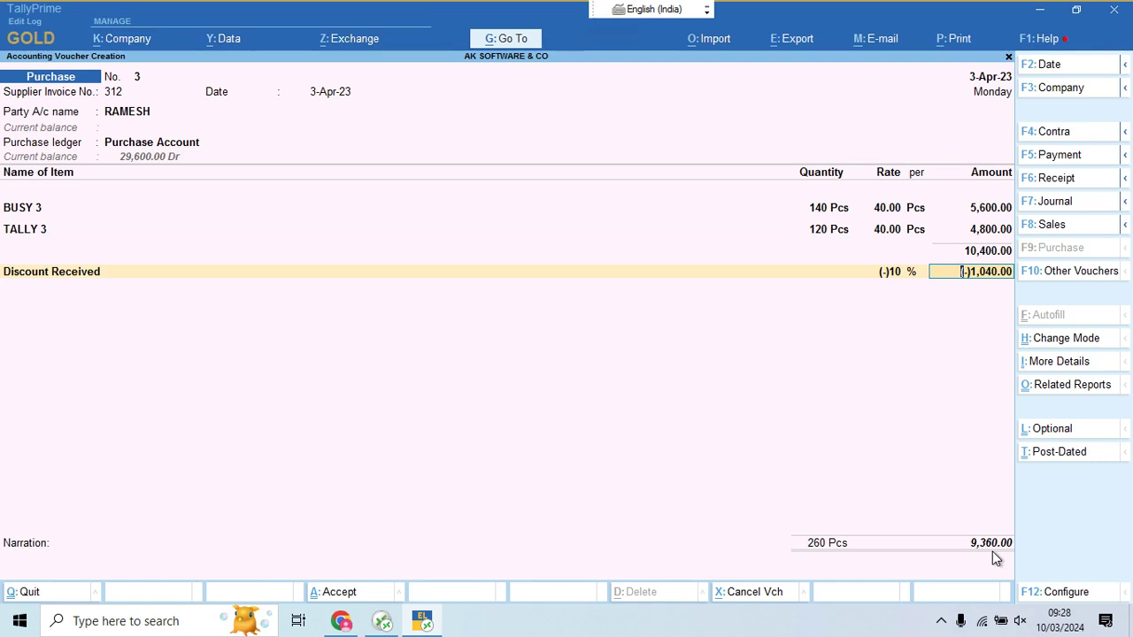
Change the Discount Received rate to positive 10 % and replace it with a flat amount of 1,000
{"action": "left_click", "coordinate": [890, 274]}
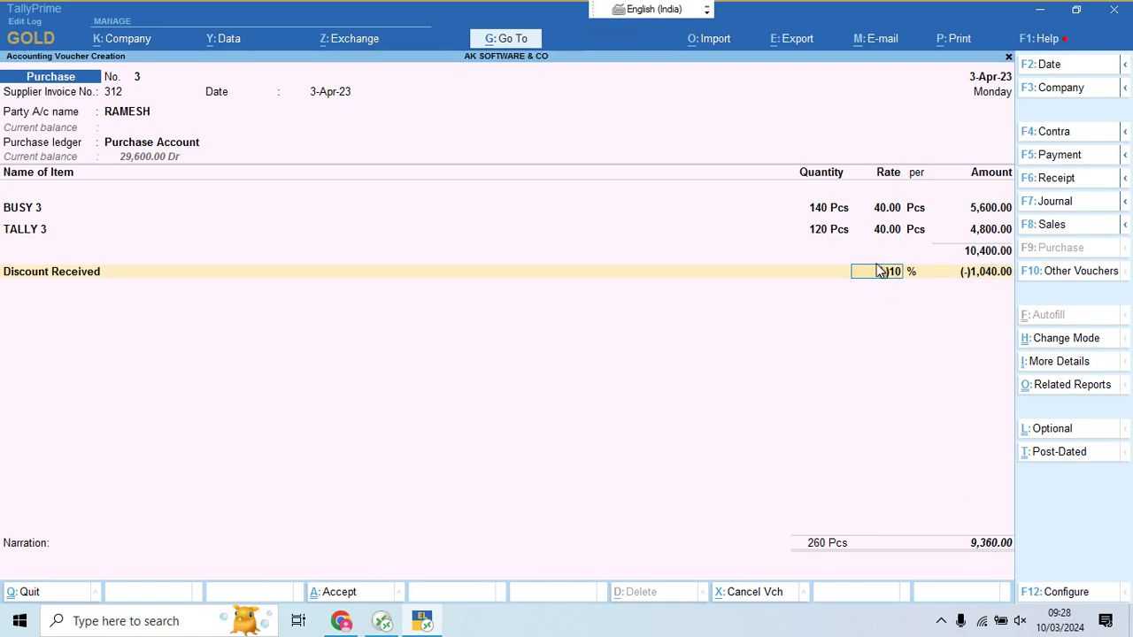
{"action": "type", "text": "10"}
{"action": "key", "text": "Return"}
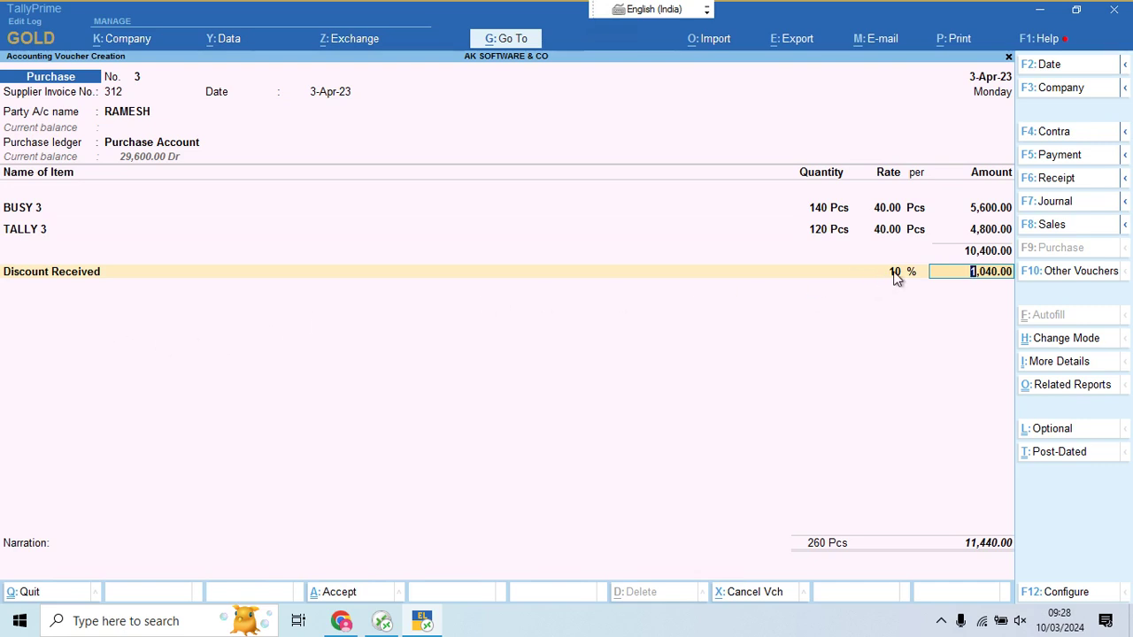
{"action": "left_click", "coordinate": [896, 276]}
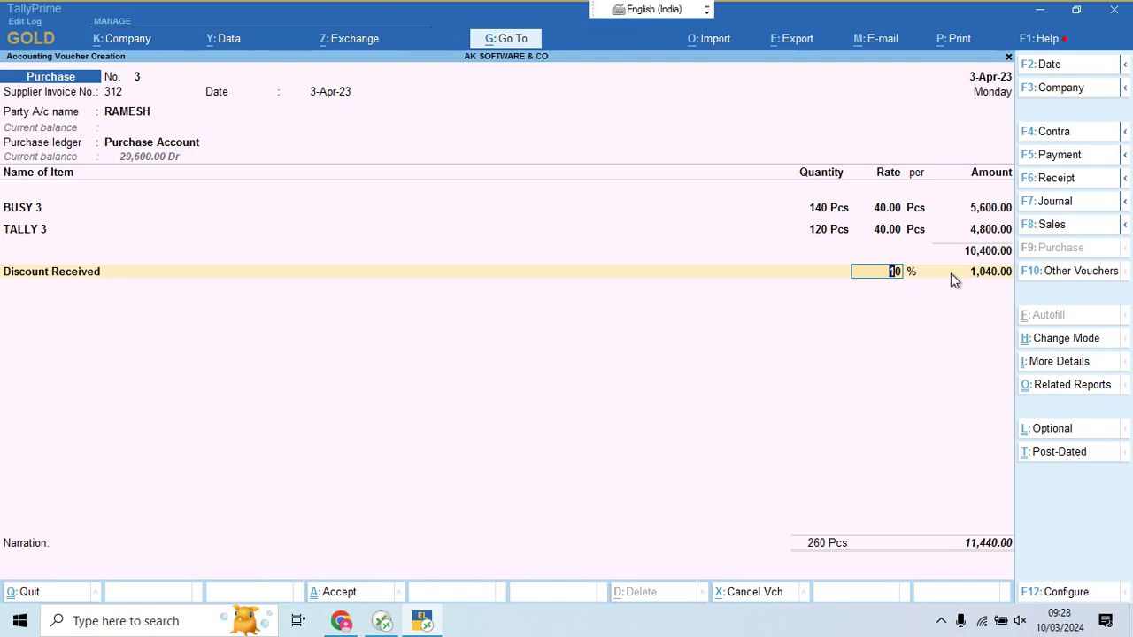
{"action": "key", "text": "Return"}
{"action": "type", "text": "1000"}
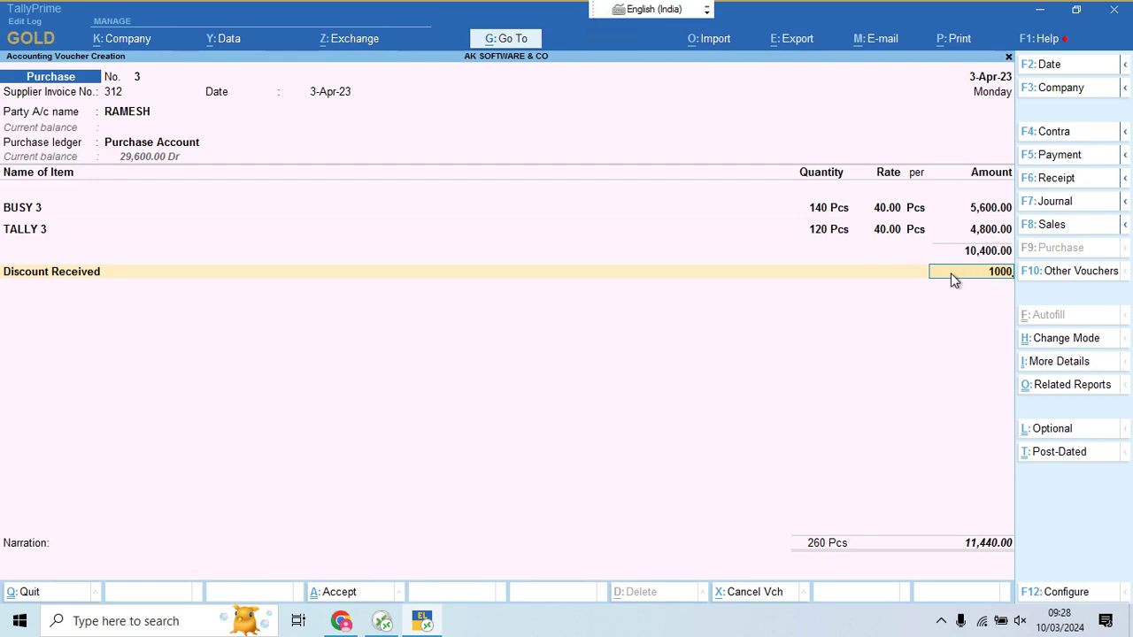
{"action": "key", "text": "Return"}
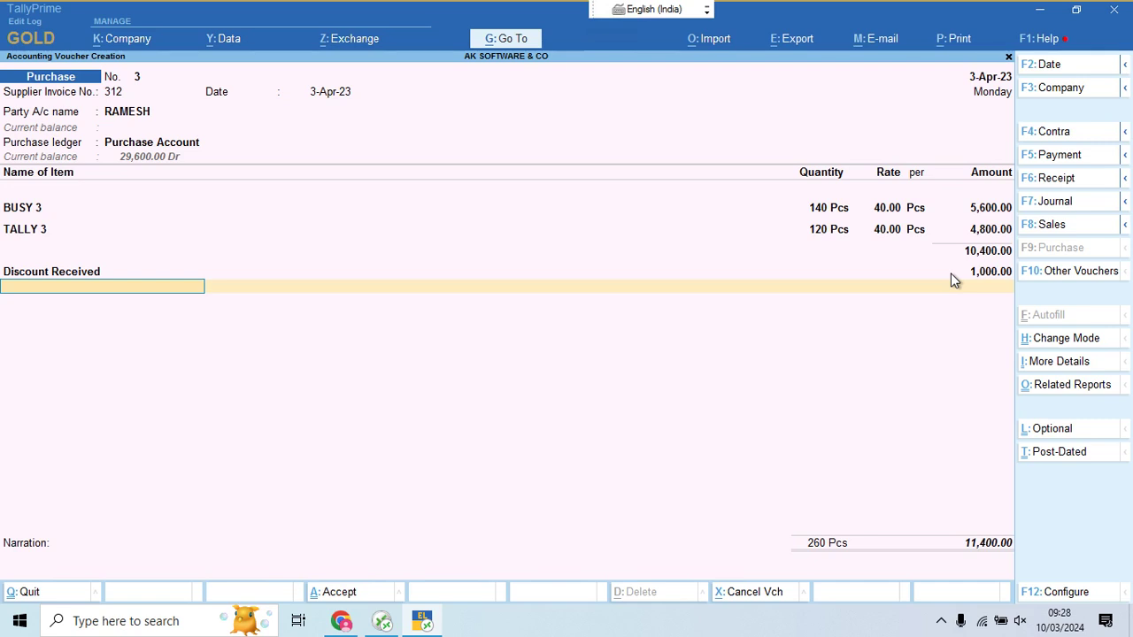
Set the flat Discount Received amount to -1,000
{"action": "key", "text": "BackSpace"}
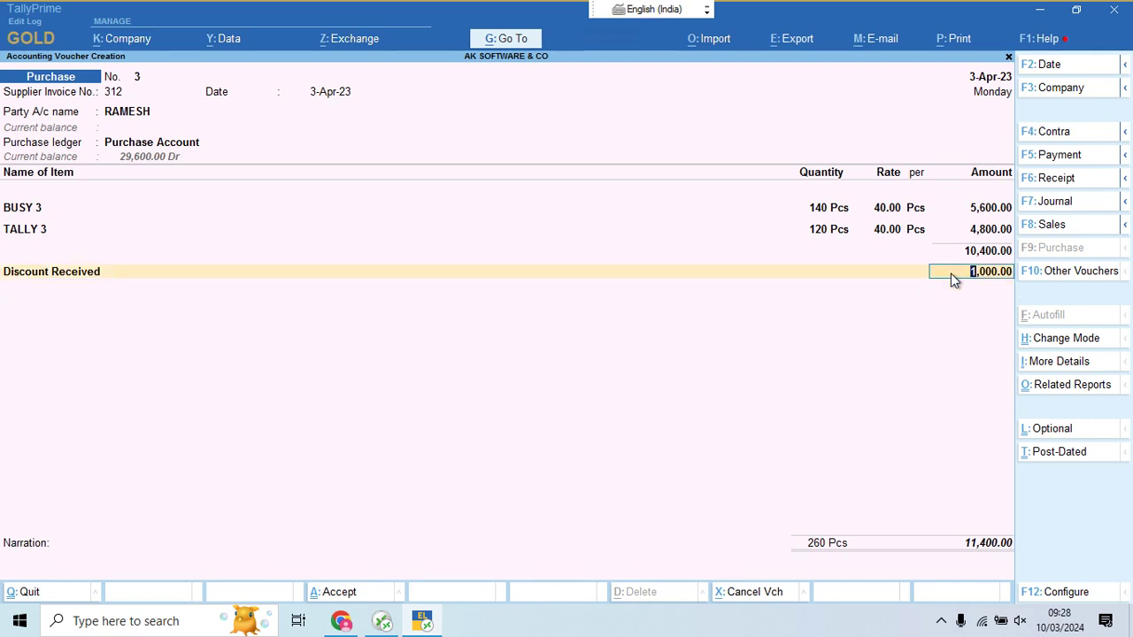
{"action": "type", "text": "-100"}
{"action": "key", "text": "Return"}
{"action": "key", "text": "Return"}
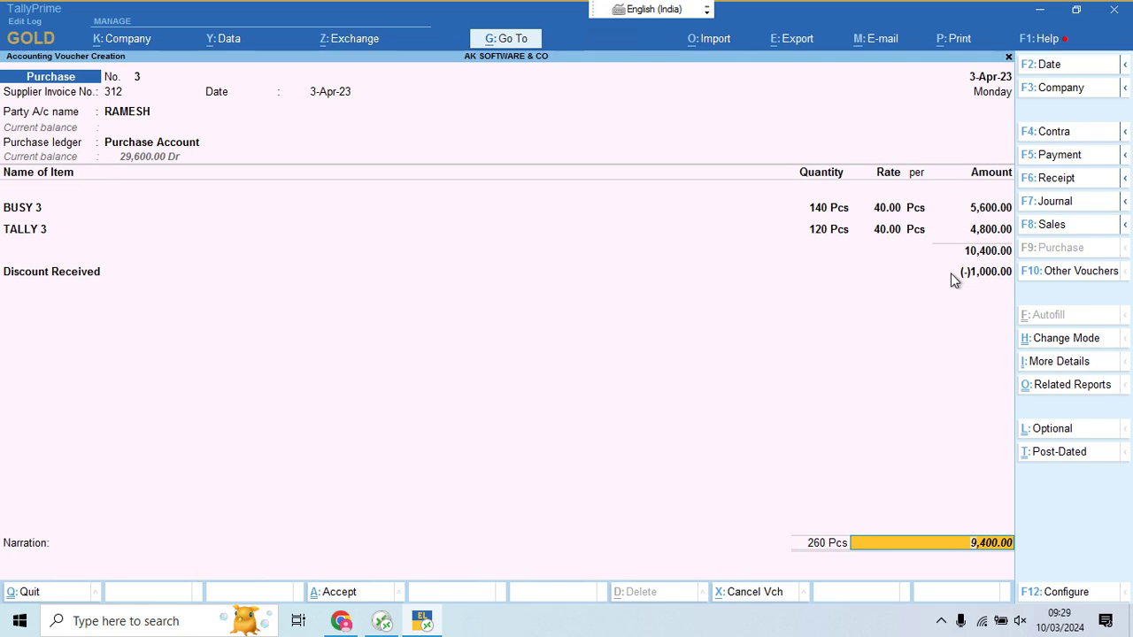
Remove the discount from the purchase voucher by replacing the Discount Received ledger with End of List
{"action": "left_click", "coordinate": [954, 279]}
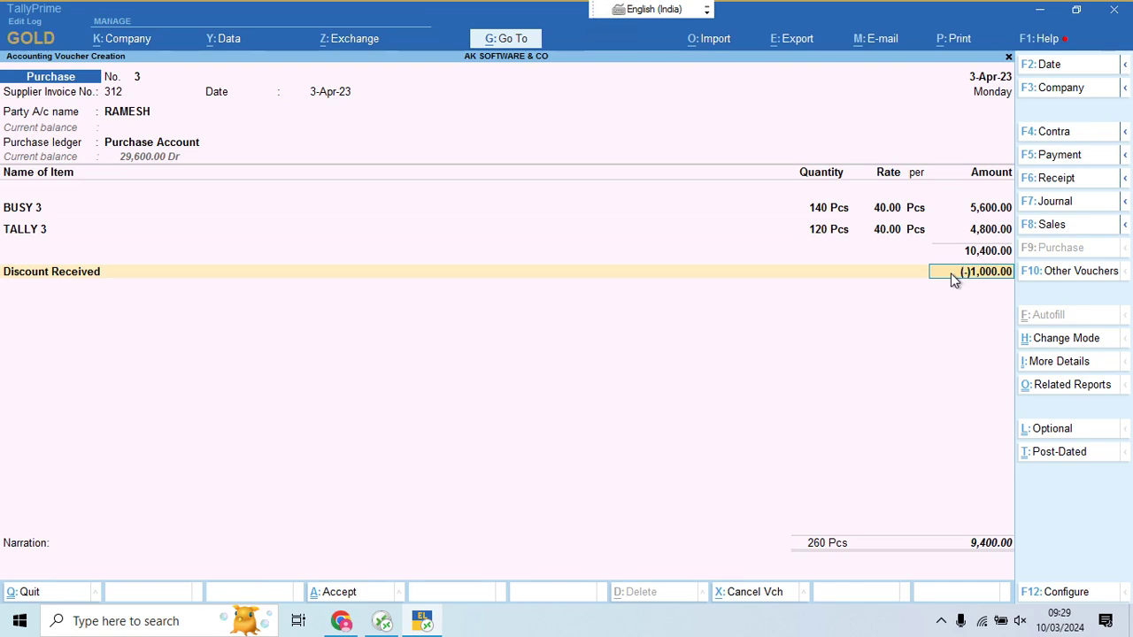
{"action": "key", "text": "alt"}
{"action": "key", "text": "ctrl"}
{"action": "key", "text": "alt"}
{"action": "key", "text": "ctrl"}
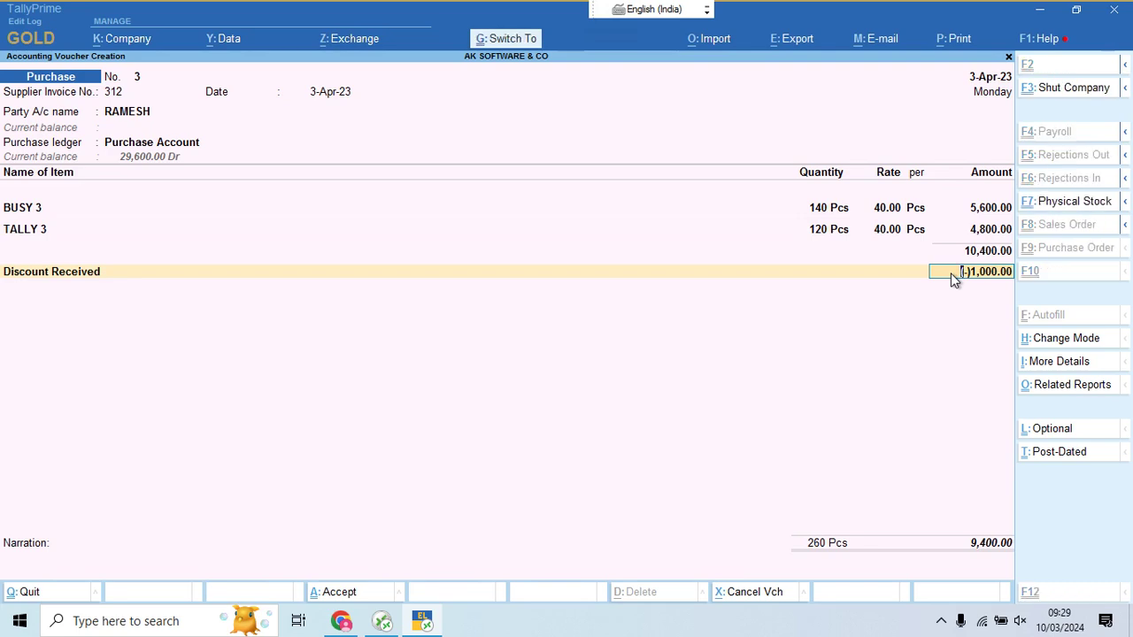
{"action": "key", "text": "alt"}
{"action": "key", "text": "BackSpace"}
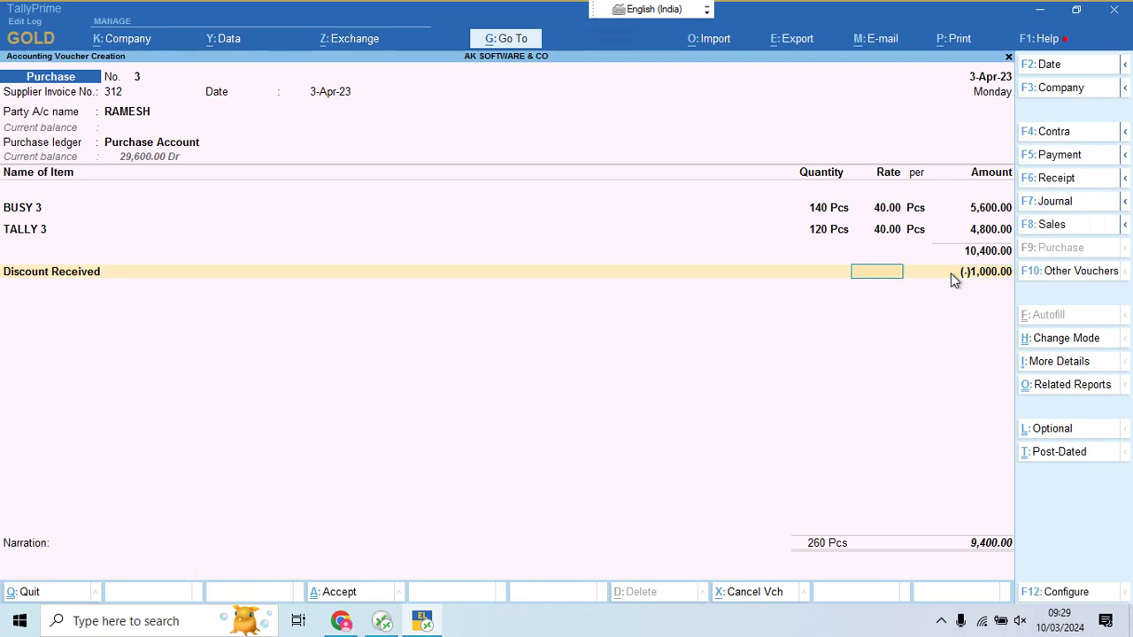
{"action": "key", "text": "BackSpace"}
{"action": "key", "text": "ctrl"}
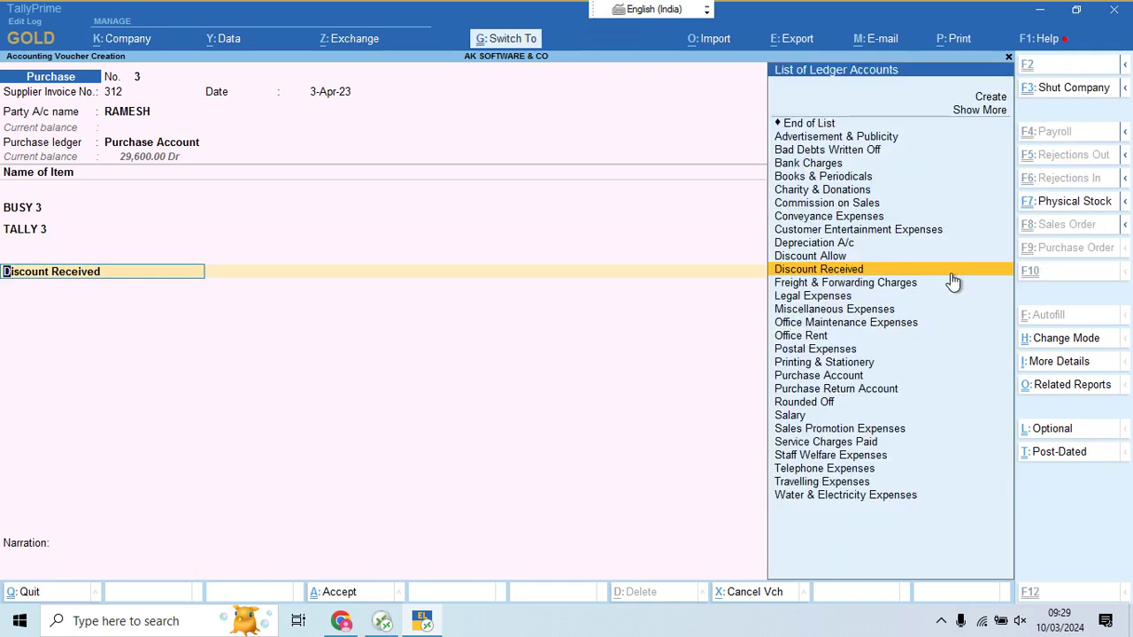
{"action": "key", "text": "alt"}
{"action": "key", "text": "ctrl"}
{"action": "key", "text": "Up"}
{"action": "key", "text": "Up"}
{"action": "key", "text": "Up"}
{"action": "key", "text": "Up"}
{"action": "key", "text": "Up"}
{"action": "key", "text": "Up"}
{"action": "key", "text": "Up"}
{"action": "key", "text": "Up"}
{"action": "key", "text": "Up"}
{"action": "key", "text": "Up"}
{"action": "key", "text": "Up"}
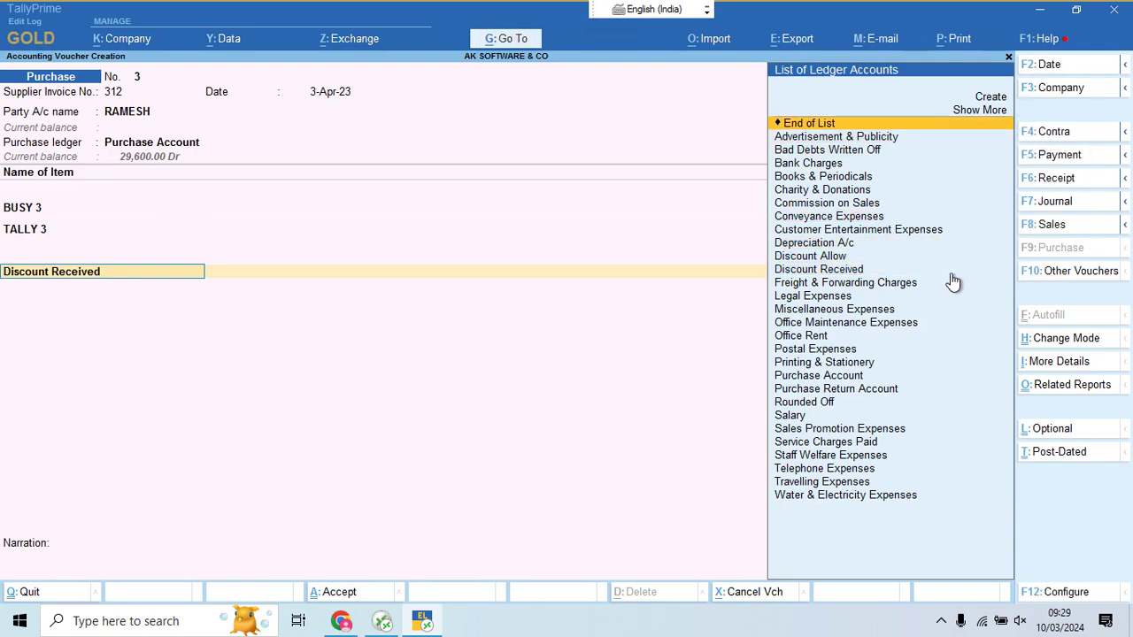
{"action": "key", "text": "Return"}
{"action": "key", "text": "BackSpace"}
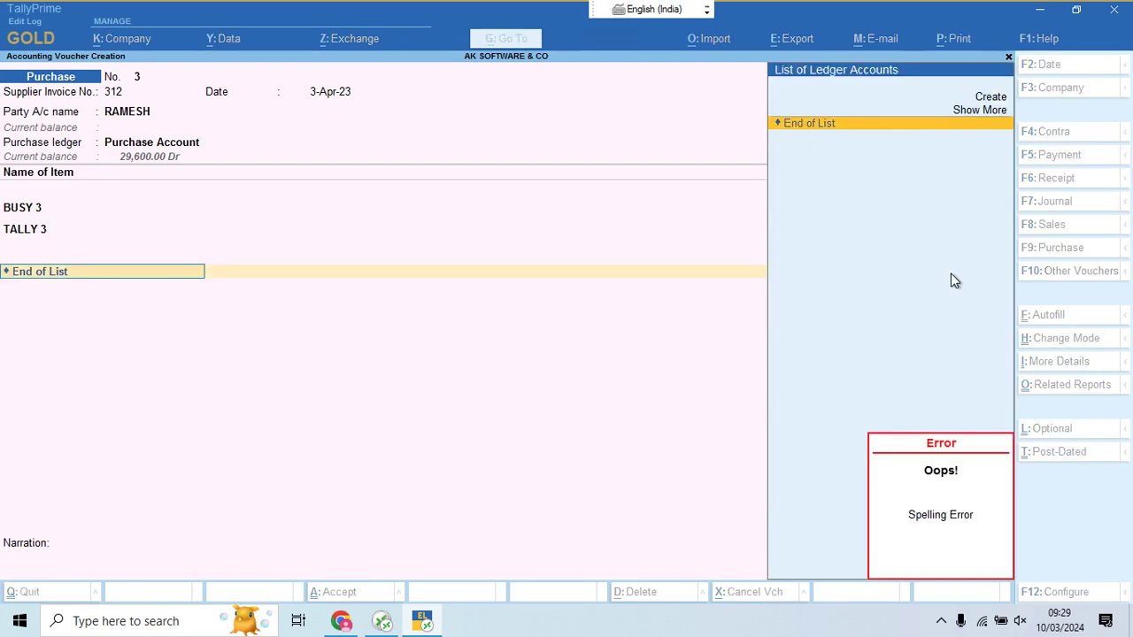
{"action": "key", "text": "Escape"}
{"action": "key", "text": "Return"}
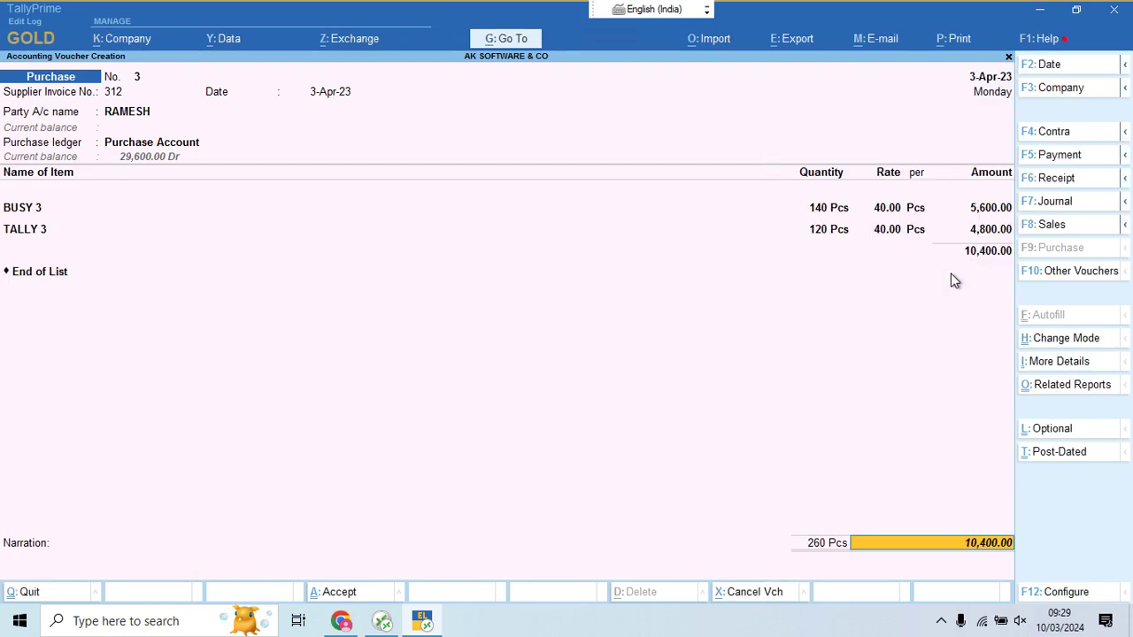
Add Freight & Forwarding Charges of 1,000 below the voucher's stock items
{"action": "key", "text": "BackSpace"}
{"action": "type", "text": "fr"}
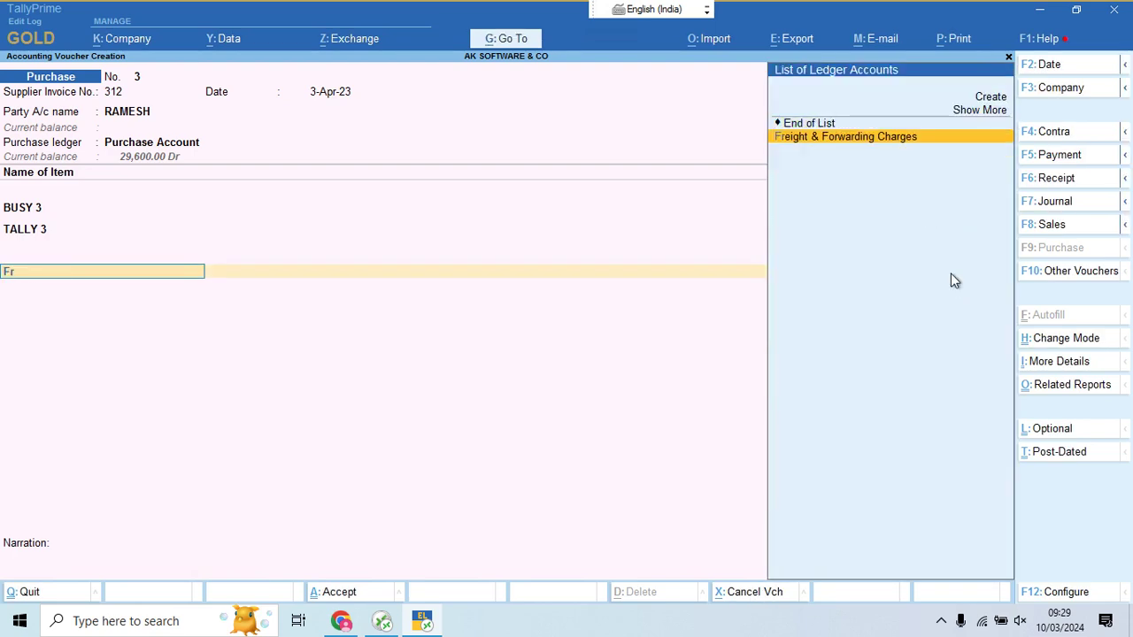
{"action": "key", "text": "Return"}
{"action": "key", "text": "Return"}
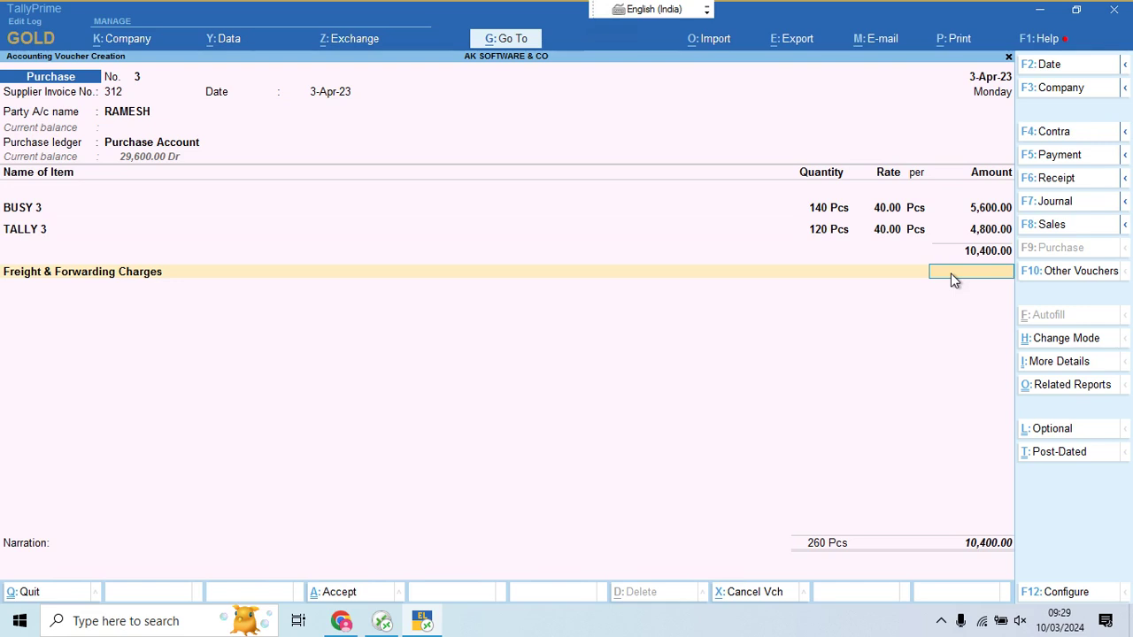
{"action": "type", "text": "1000"}
{"action": "key", "text": "Return"}
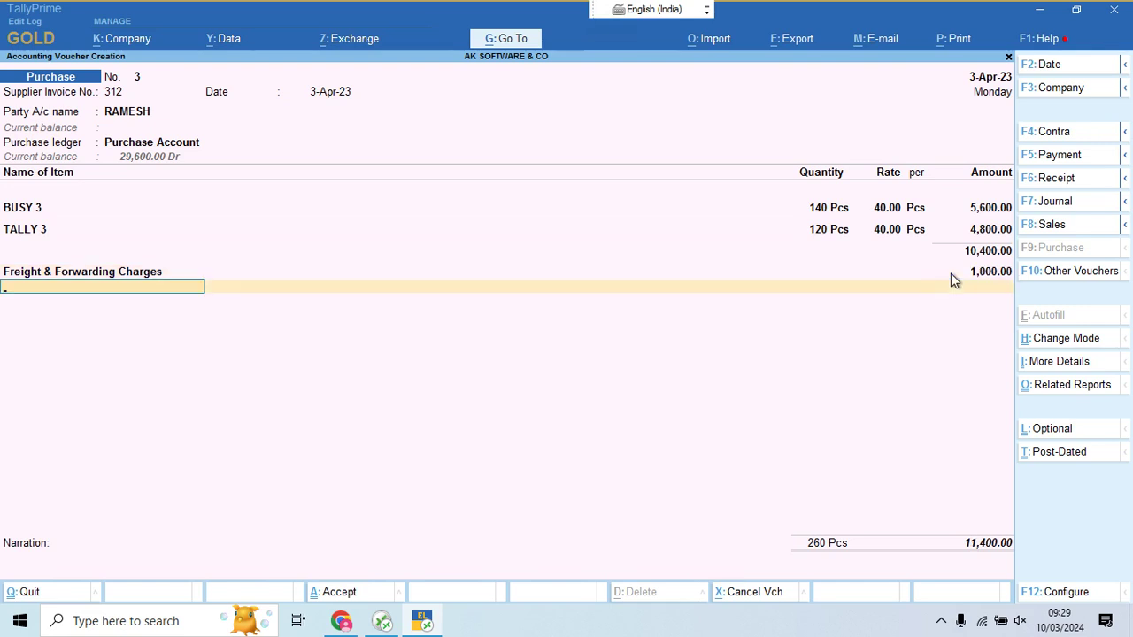
Try a rate of 1,000 % for Freight & Forwarding Charges and delete the freight line
{"action": "left_click", "coordinate": [902, 272]}
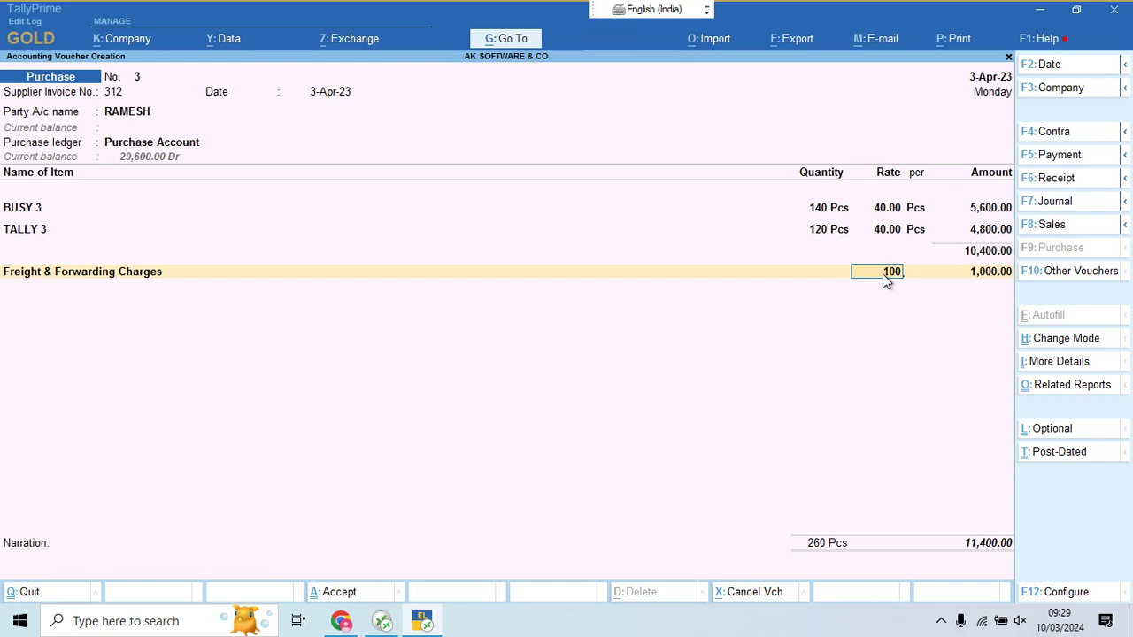
{"action": "type", "text": "1,000"}
{"action": "key", "text": "Return"}
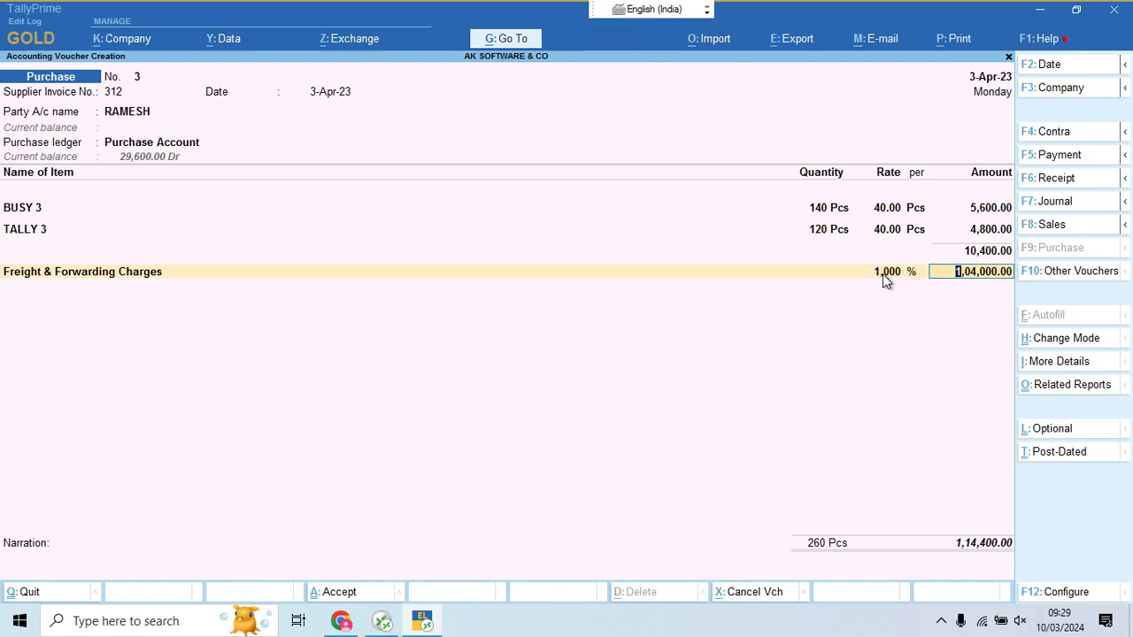
{"action": "left_click", "coordinate": [883, 274]}
{"action": "key", "text": "ctrl+d"}
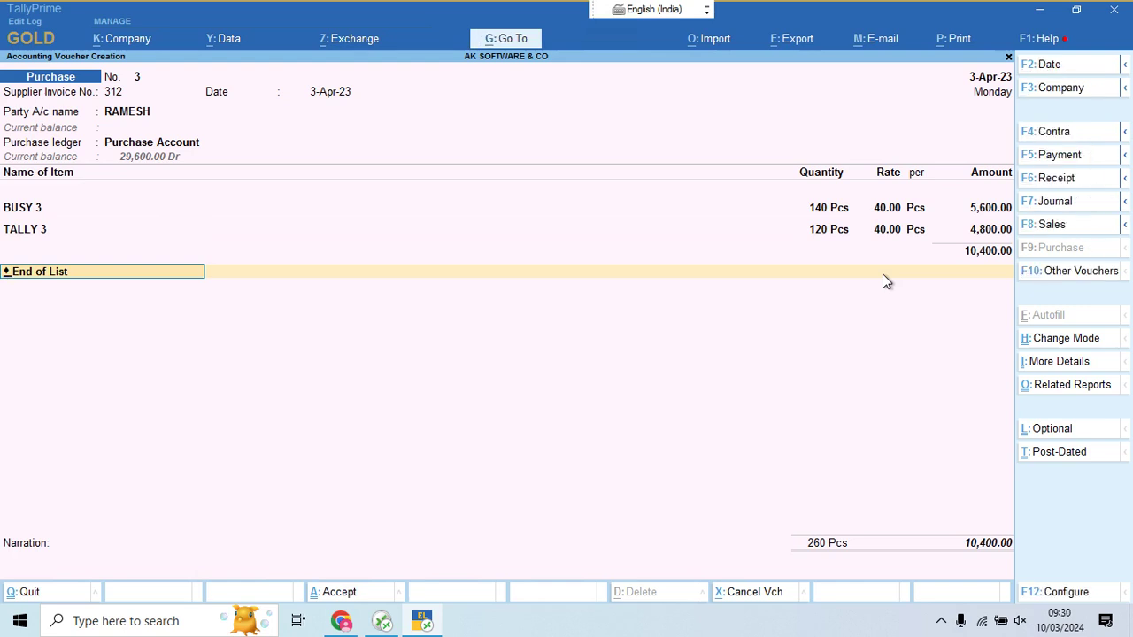
End the ledger list with no additional charges, leave the narration blank and save purchase voucher 3
{"action": "key", "text": "Return"}
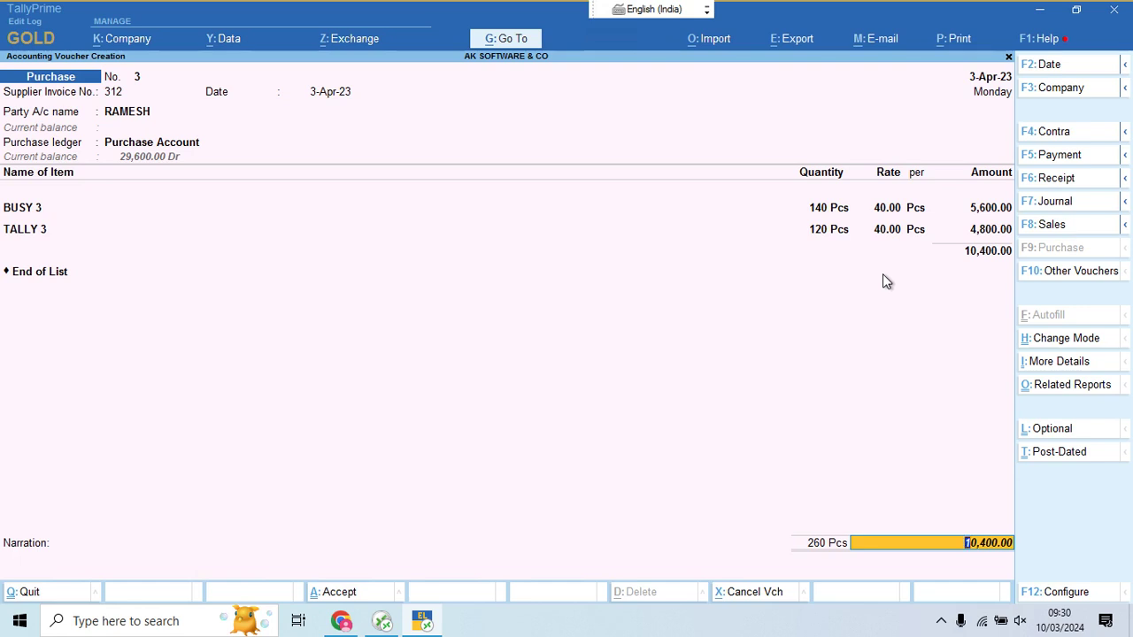
{"action": "key", "text": "Return"}
{"action": "key", "text": "Return"}
{"action": "key", "text": "Return"}
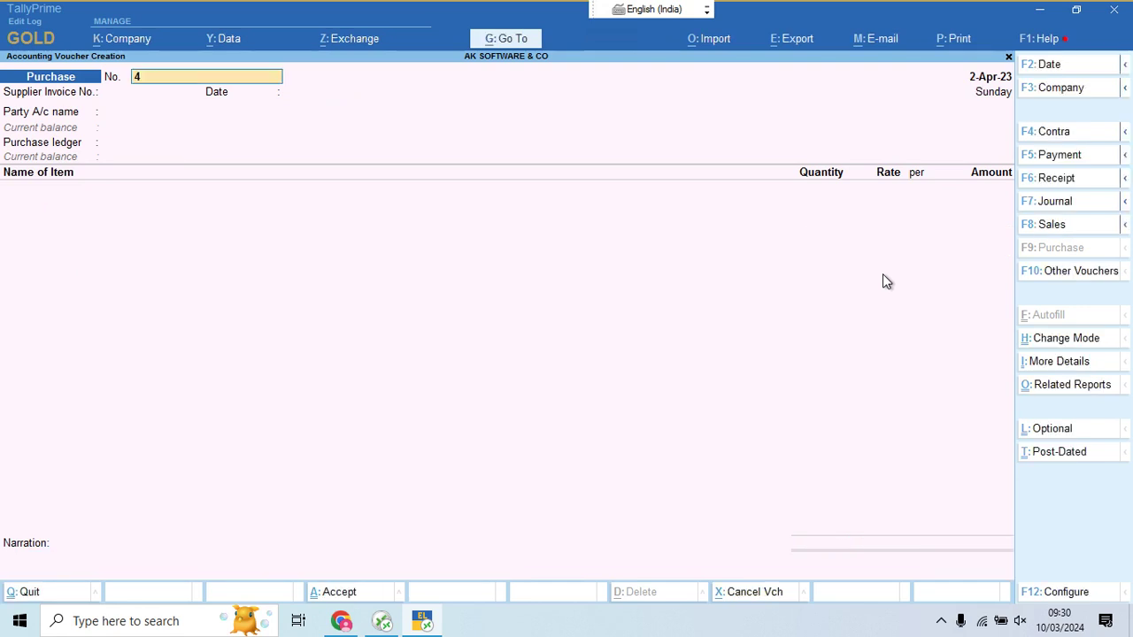
Using the entries in Project 1.pdf, date purchase voucher 4 as 4-Apr-23 and enter supplier invoice number 440 with the same invoice date
{"action": "key", "text": "alt+Tab"}
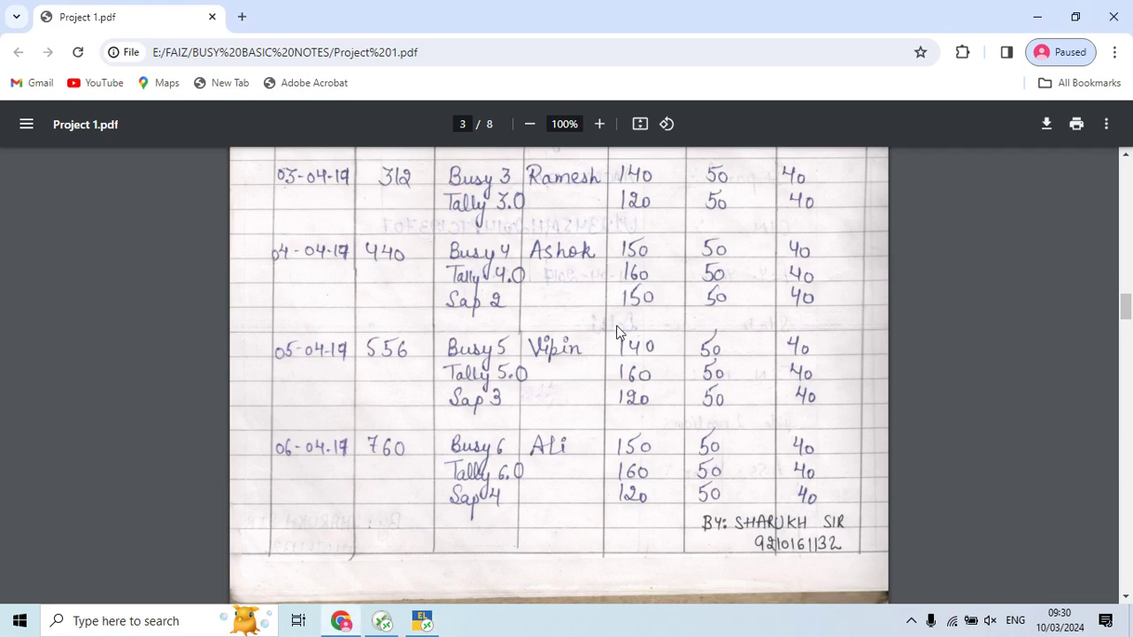
{"action": "key", "text": "alt+Tab"}
{"action": "key", "text": "Return"}
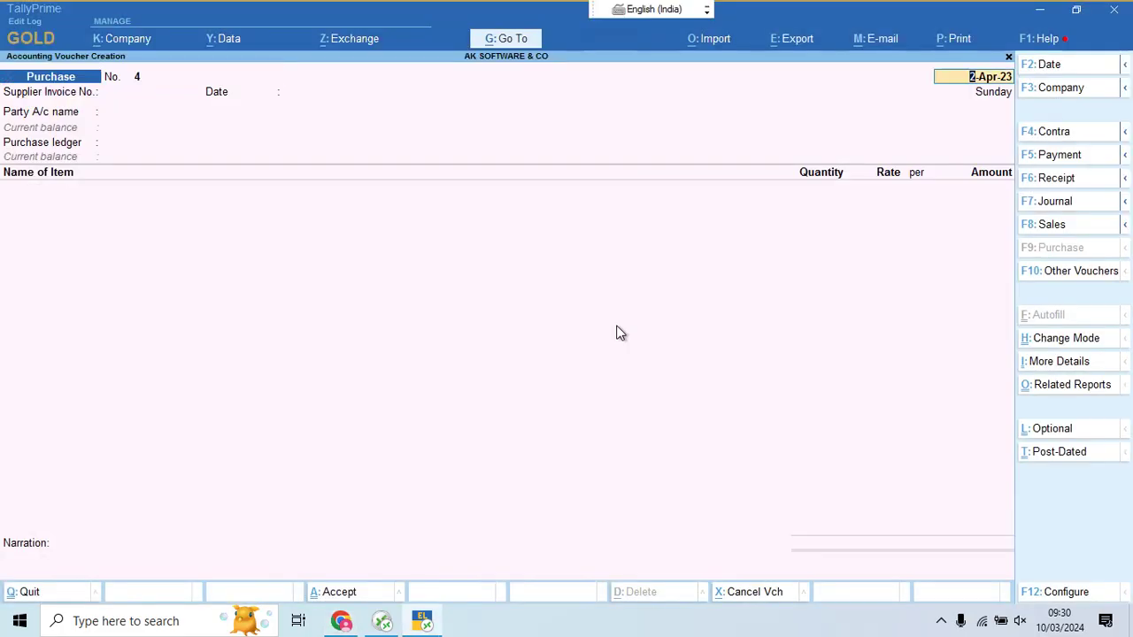
{"action": "key", "text": "alt+Tab"}
{"action": "key", "text": "alt+Tab"}
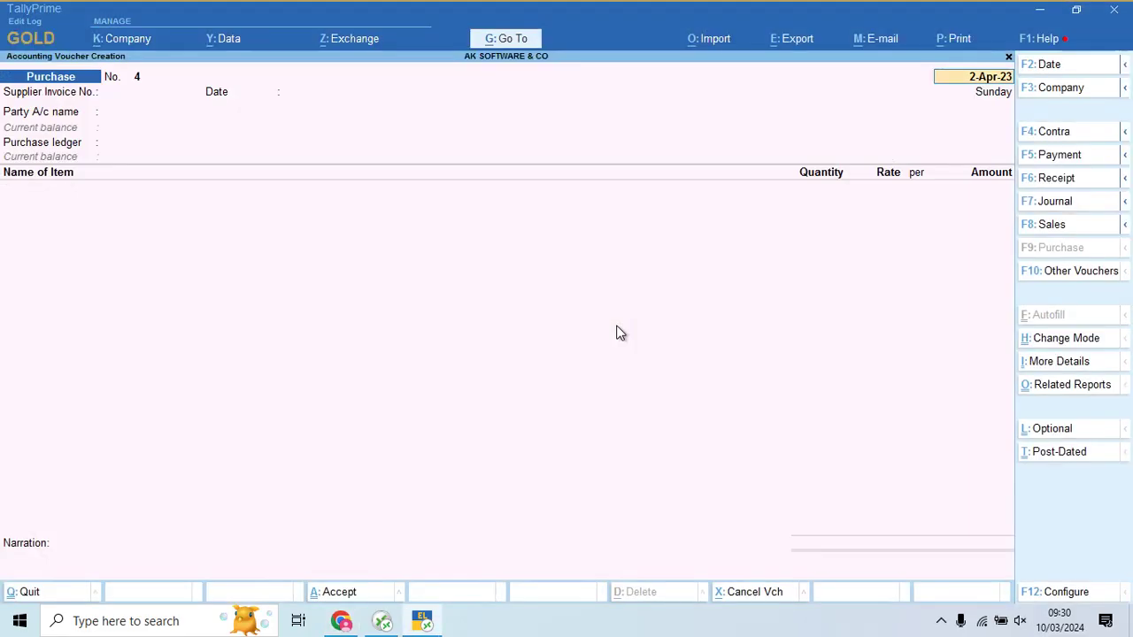
{"action": "key", "text": "alt+Tab"}
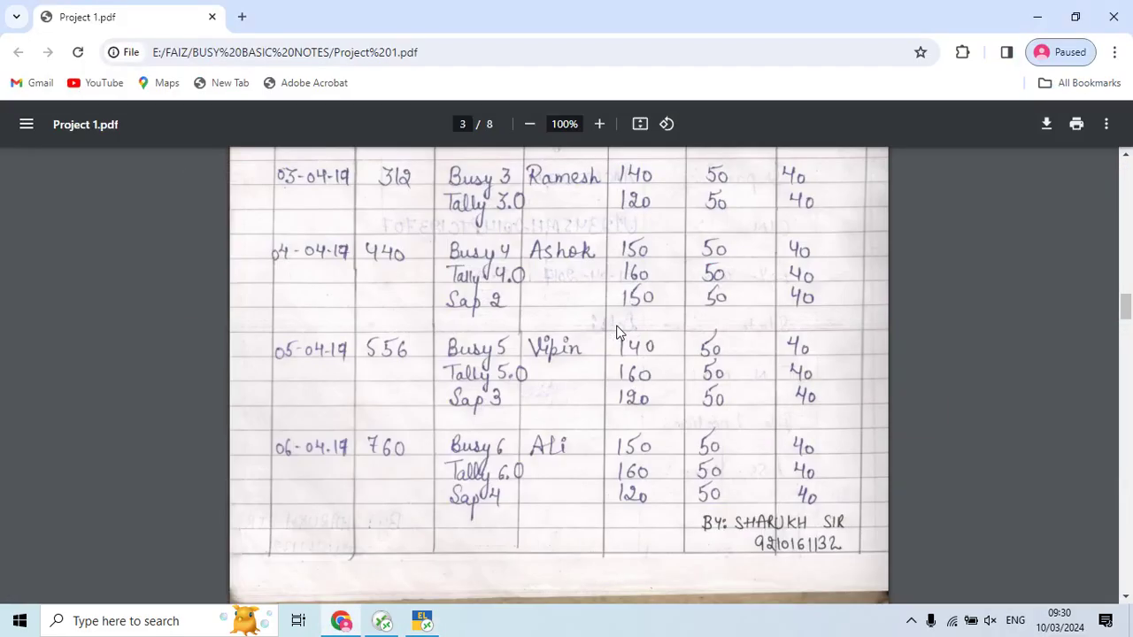
{"action": "key", "text": "alt+Tab"}
{"action": "type", "text": "440"}
{"action": "key", "text": "Return"}
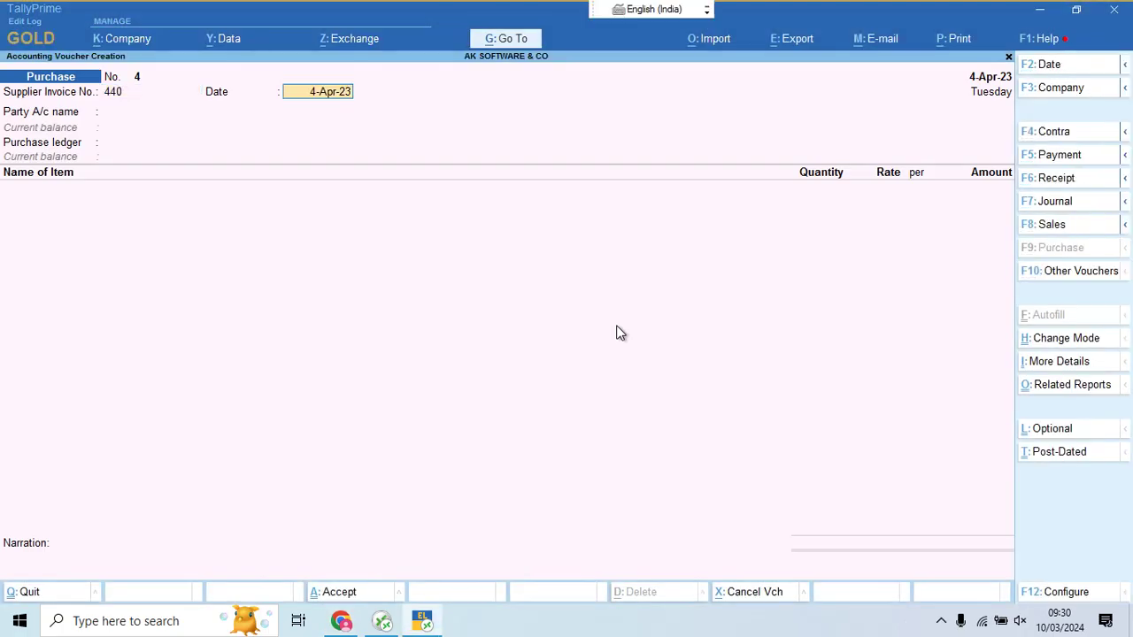
{"action": "key", "text": "Return"}
Create the party ledger for the supplier listed against invoice 440 in Project 1.pdf, grouped under Sundry Creditors
{"action": "key", "text": "alt+Tab"}
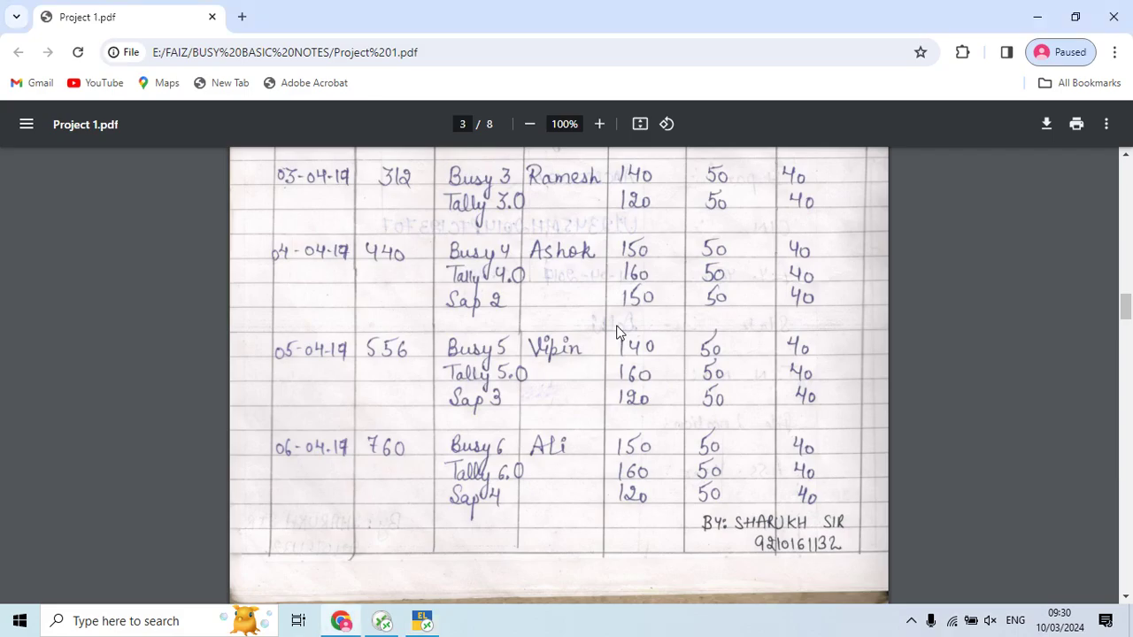
{"action": "key", "text": "alt+Tab"}
{"action": "key", "text": "alt+c"}
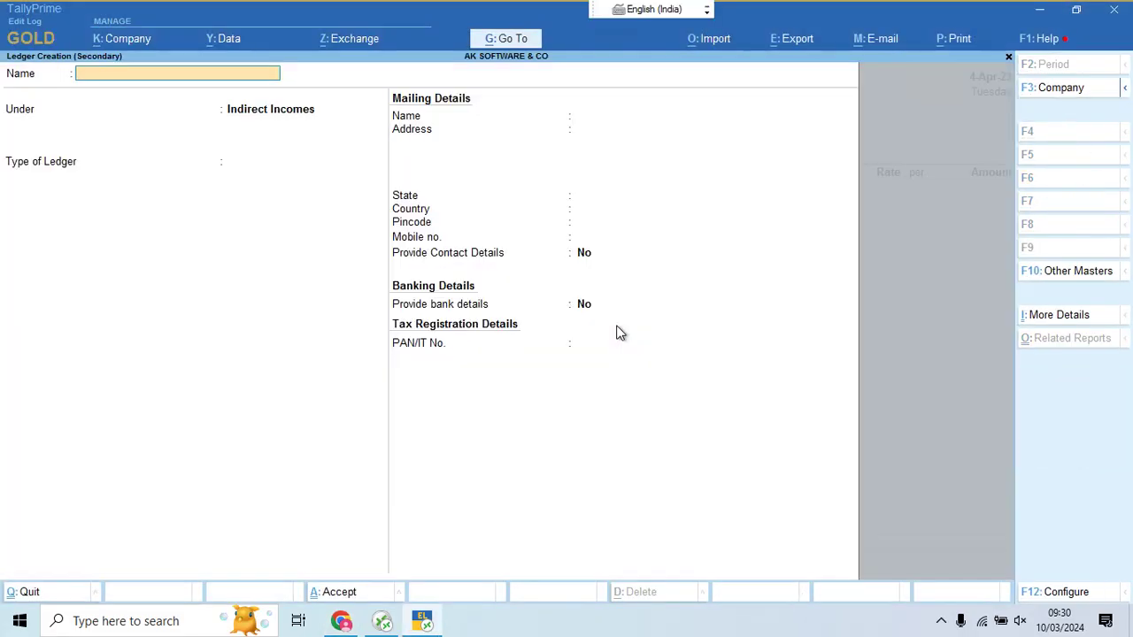
{"action": "type", "text": "Ashok"}
{"action": "key", "text": "Return"}
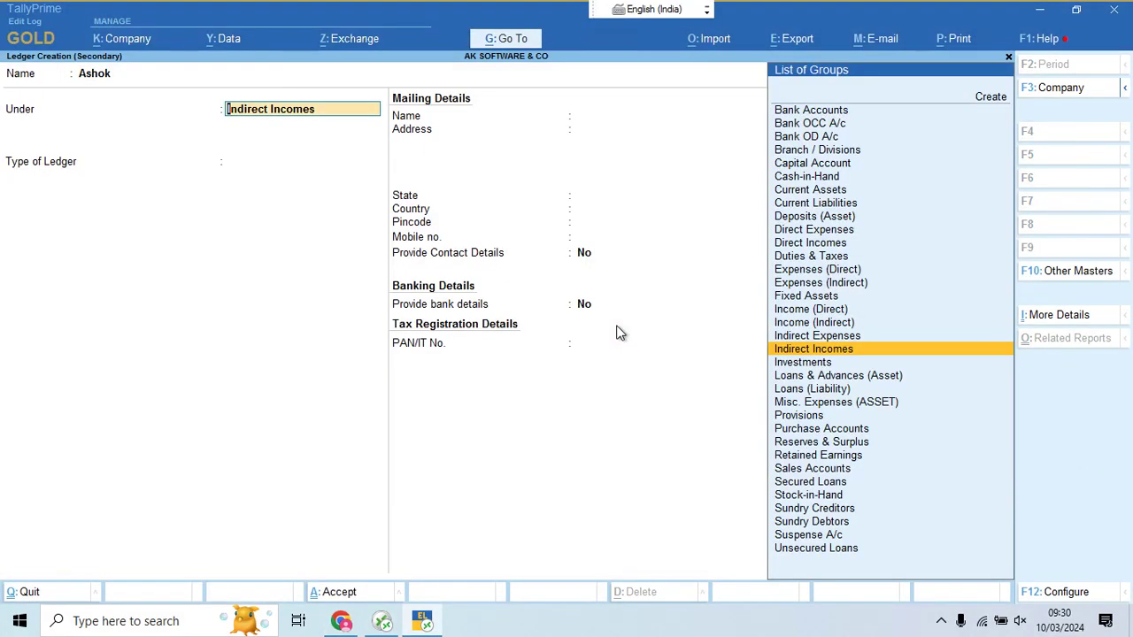
{"action": "type", "text": "Sun"}
{"action": "key", "text": "Return"}
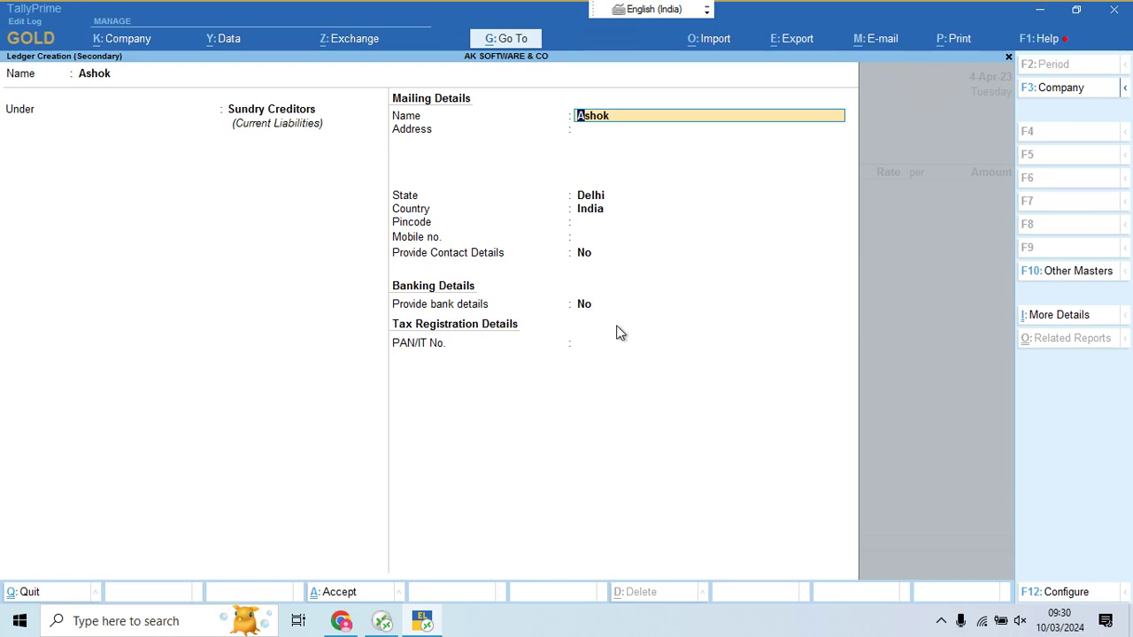
{"action": "key", "text": "ctrl+a"}
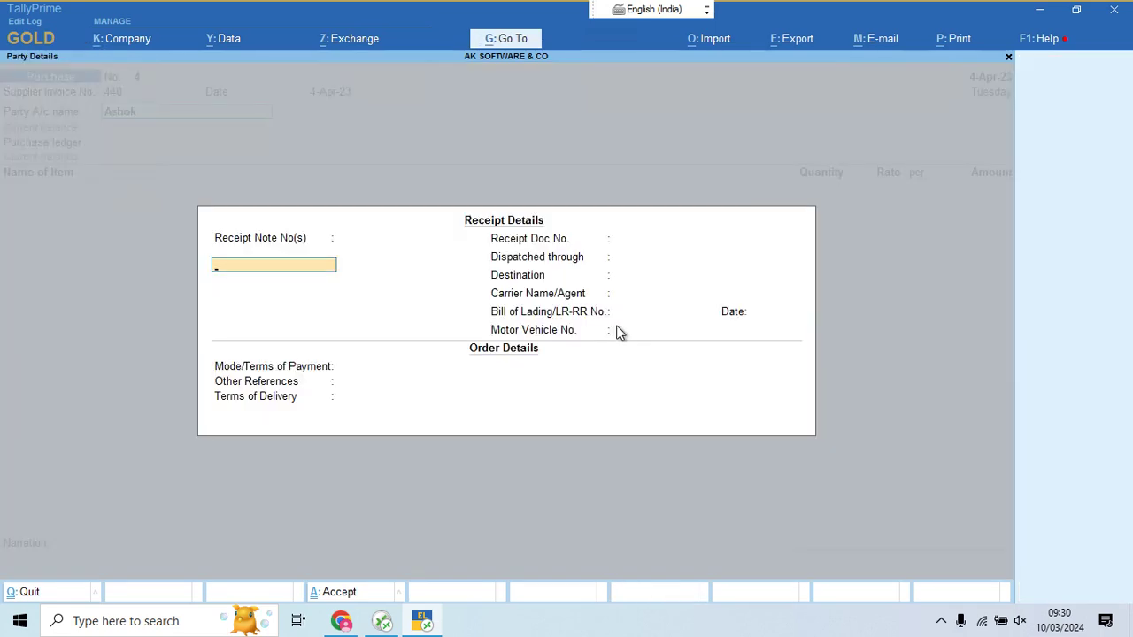
Accept the receipt and party details as they are and choose Purchase Account as the purchase ledger
{"action": "key", "text": "ctrl+a"}
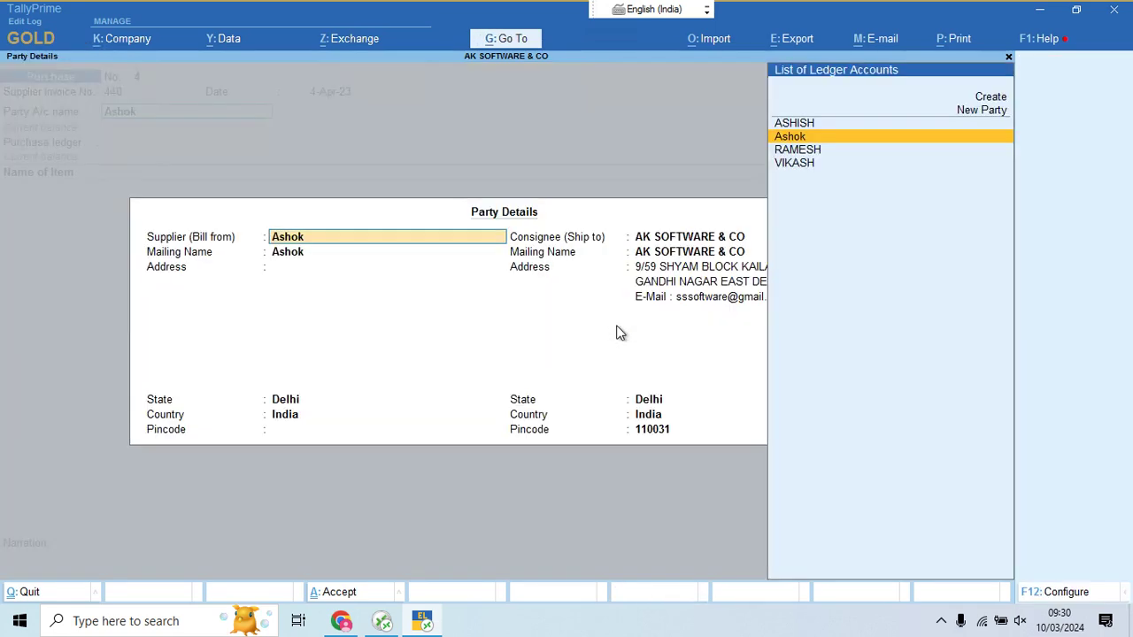
{"action": "key", "text": "ctrl+a"}
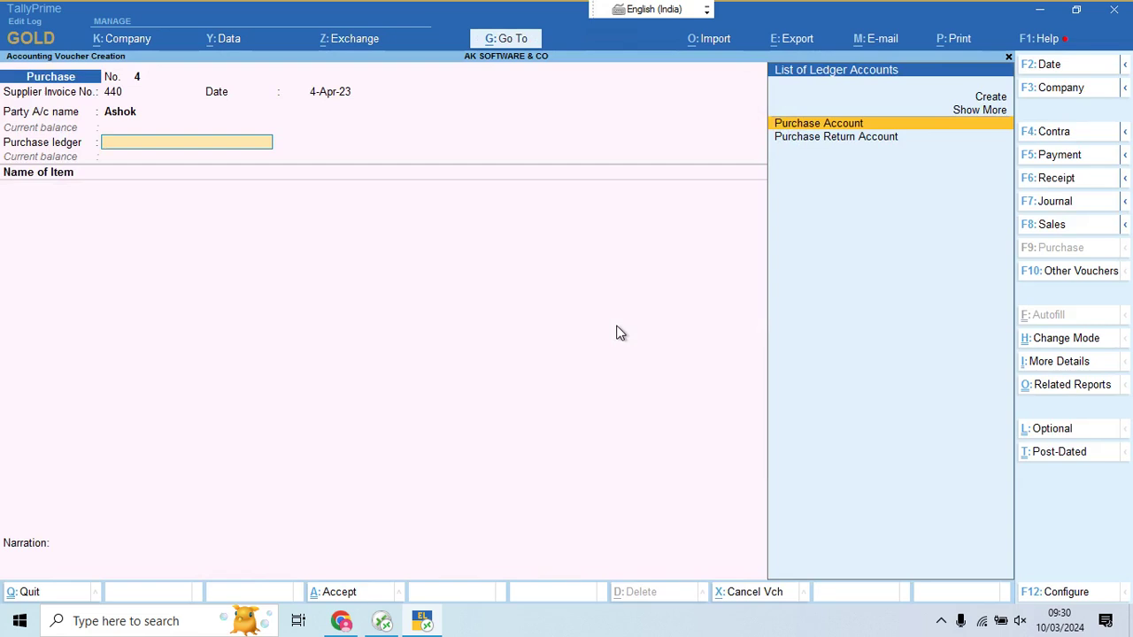
{"action": "key", "text": "Return"}
Following Project 1.pdf, create the stock item BUSY 4 from the voucher, under the BUSY group with Pcs as its unit
{"action": "key", "text": "alt+Tab"}
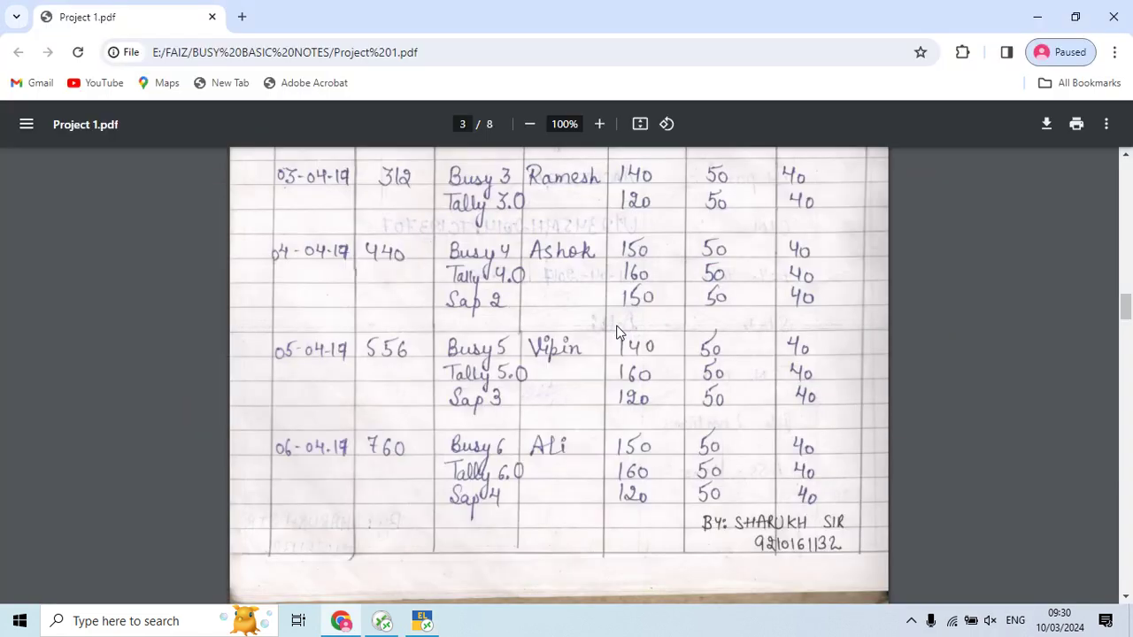
{"action": "key", "text": "alt+Tab"}
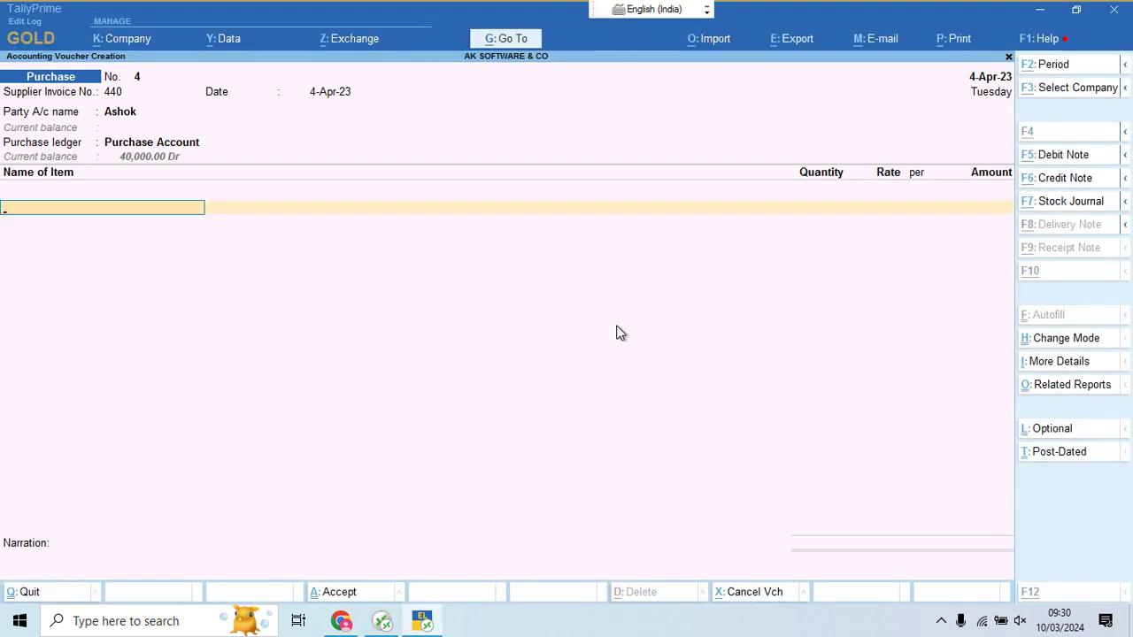
{"action": "key", "text": "alt+c"}
{"action": "type", "text": "Busy"}
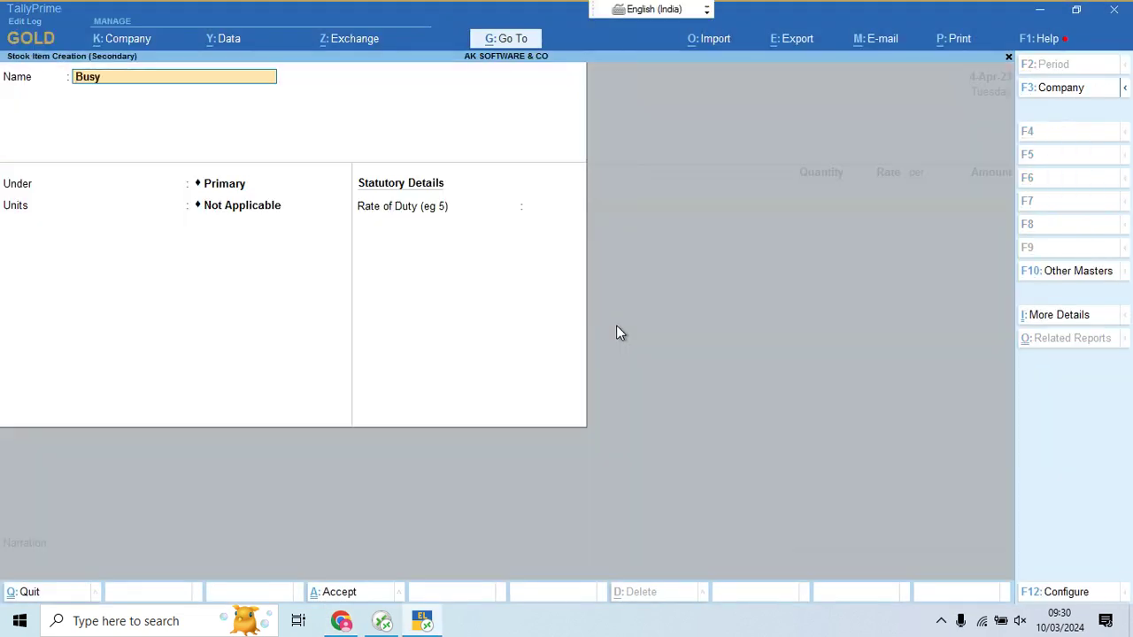
{"action": "key", "text": "BackSpace"}
{"action": "key", "text": "BackSpace"}
{"action": "key", "text": "BackSpace"}
{"action": "key", "text": "BackSpace"}
{"action": "type", "text": "BUSY 4"}
{"action": "key", "text": "Return"}
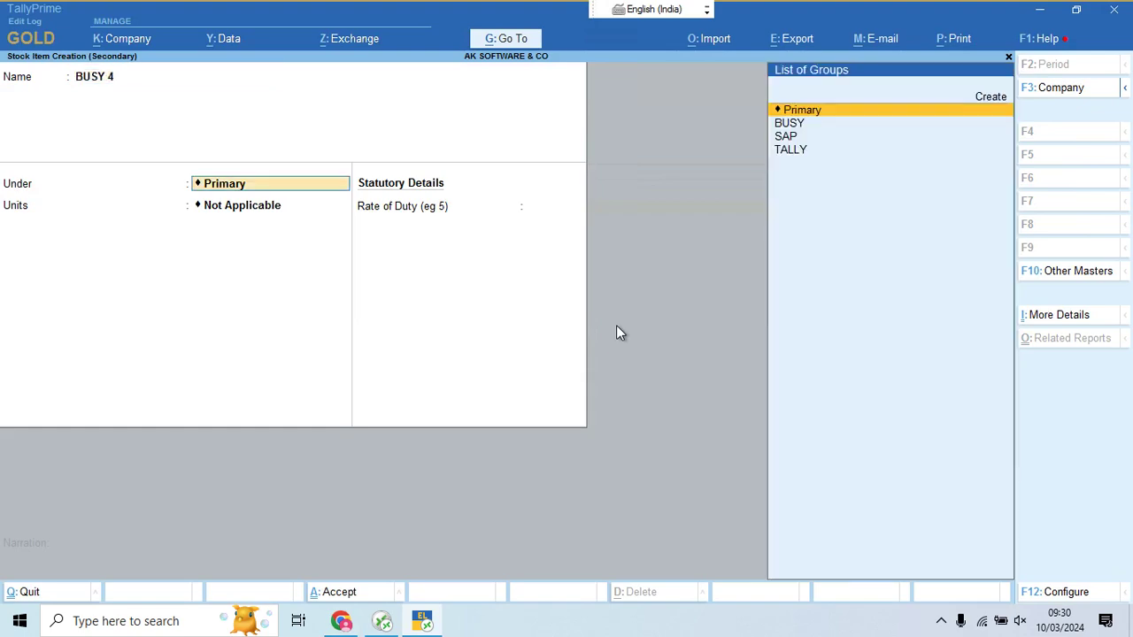
{"action": "key", "text": "Down"}
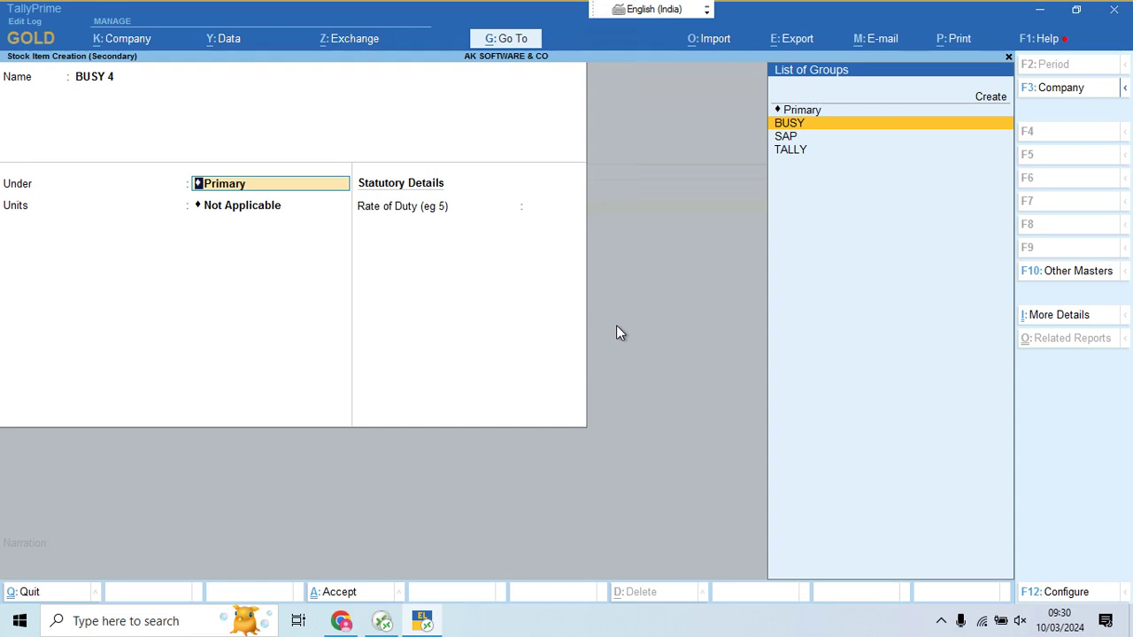
{"action": "key", "text": "Return"}
{"action": "type", "text": "p"}
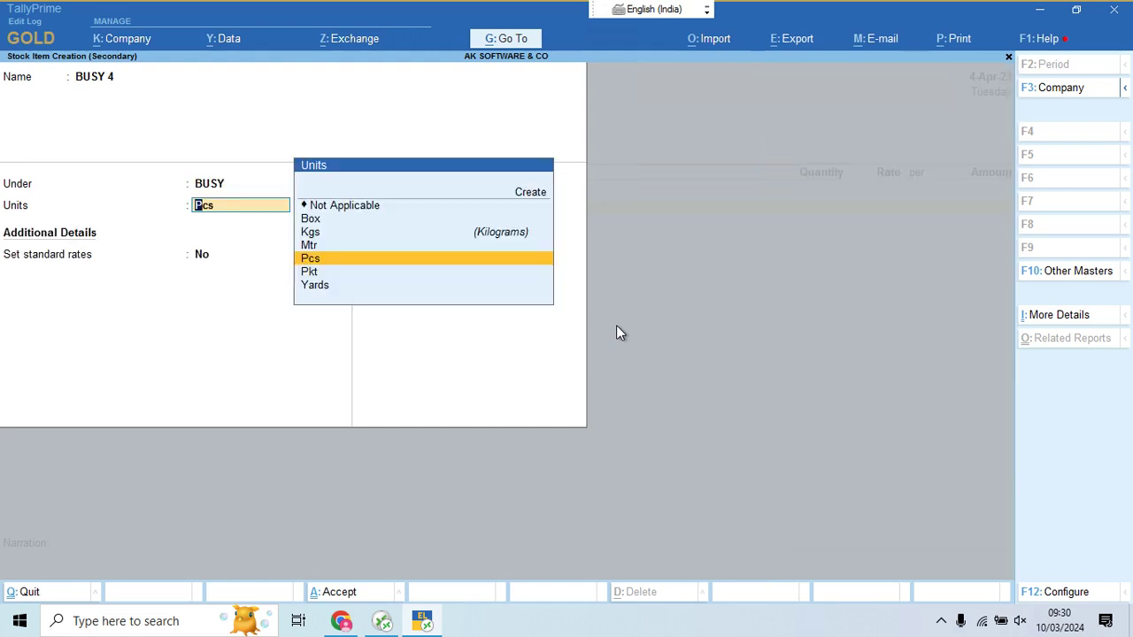
{"action": "key", "text": "Return"}
Enable standard rates for BUSY 4 with a cost of 40 and a selling price of 50 from 1-Apr-23, and save the item
{"action": "type", "text": "y"}
{"action": "key", "text": "Return"}
{"action": "key", "text": "Return"}
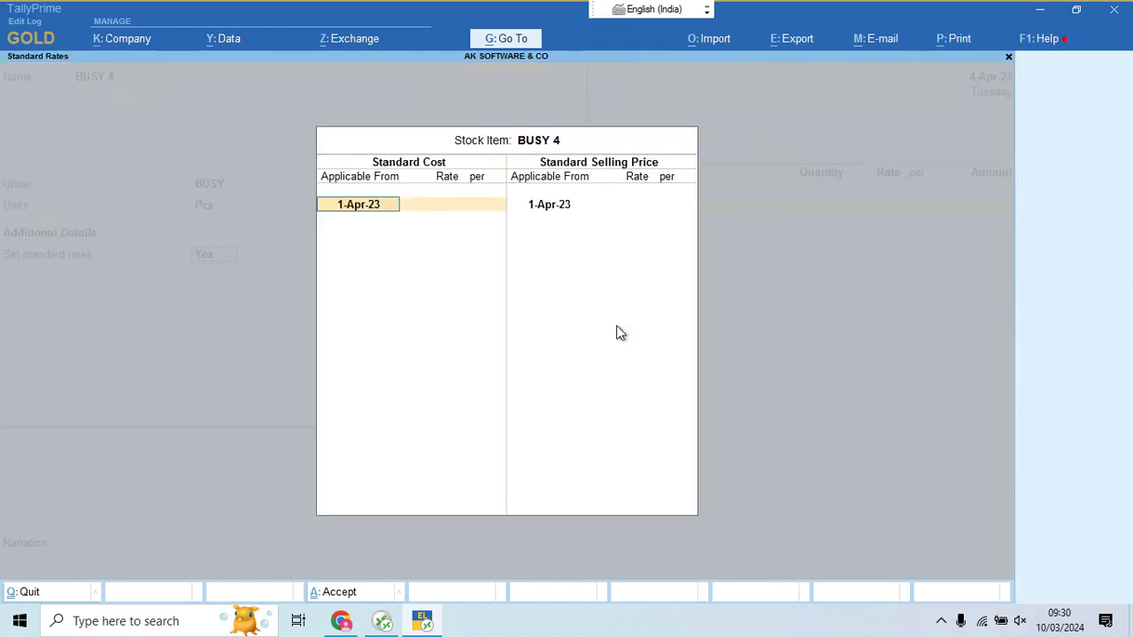
{"action": "type", "text": "40"}
{"action": "key", "text": "Return"}
{"action": "key", "text": "Return"}
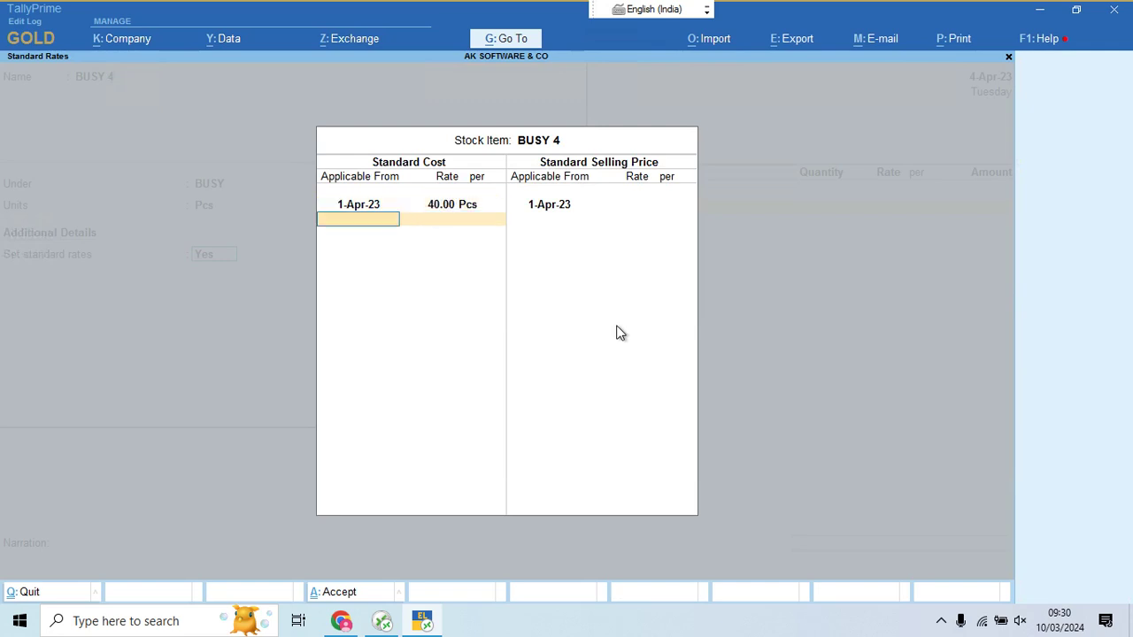
{"action": "key", "text": "Return"}
{"action": "key", "text": "Return"}
{"action": "type", "text": "50"}
{"action": "key", "text": "Return"}
{"action": "key", "text": "Return"}
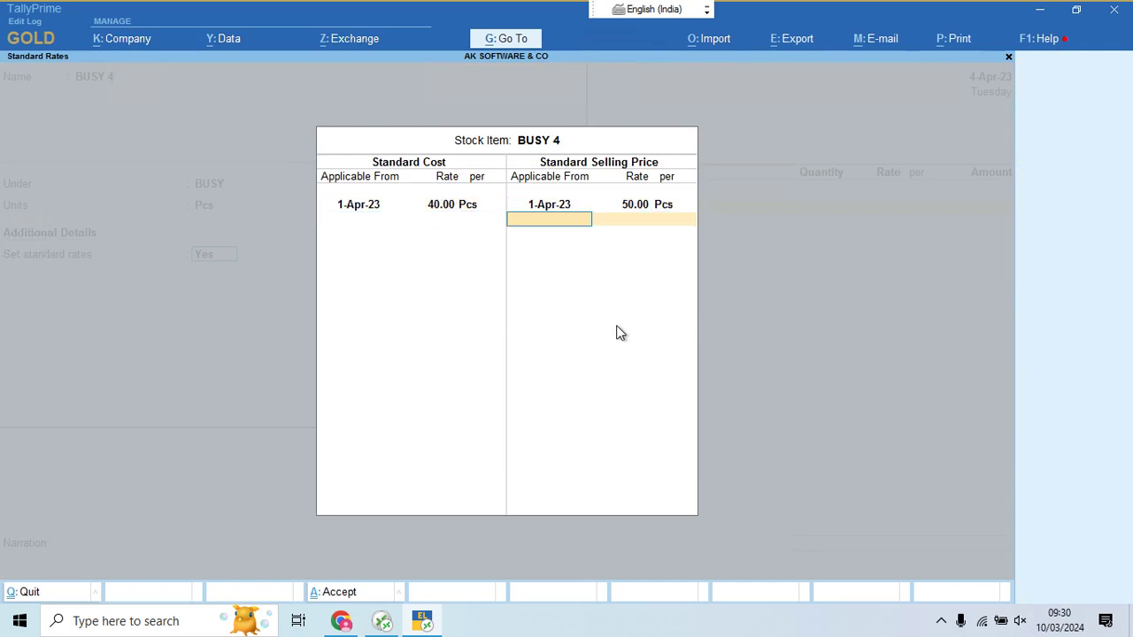
{"action": "key", "text": "Return"}
{"action": "key", "text": "Return"}
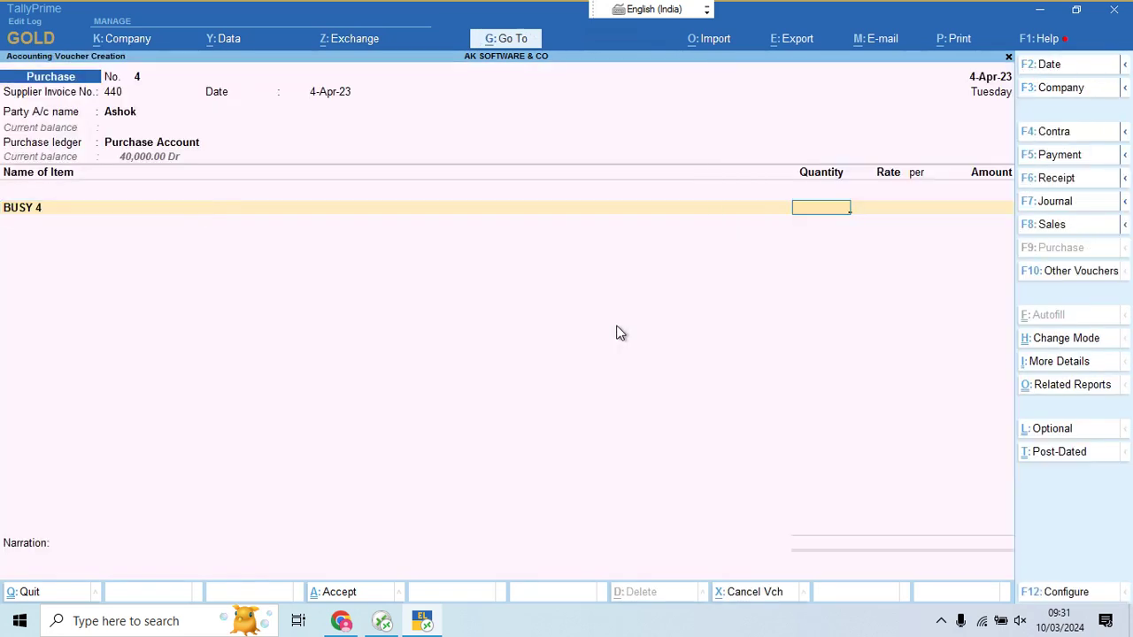
Enter the BUSY 4 line with the quantity of 150 Pcs from Project 1.pdf at a rate of 40
{"action": "key", "text": "alt+Tab"}
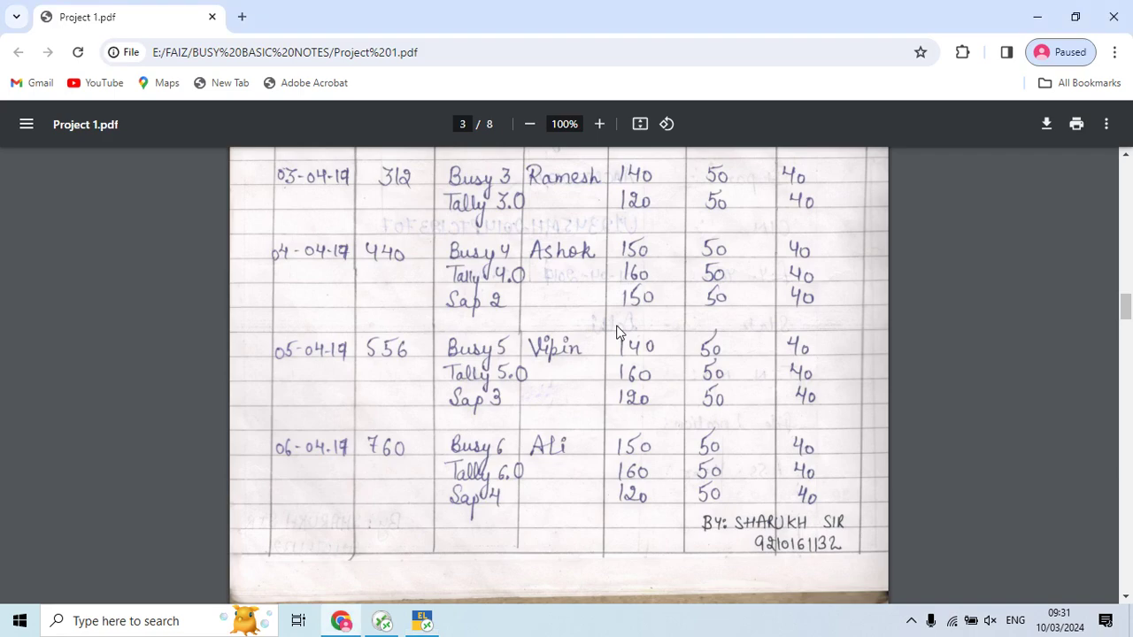
{"action": "key", "text": "alt+Tab"}
{"action": "type", "text": "150"}
{"action": "key", "text": "Return"}
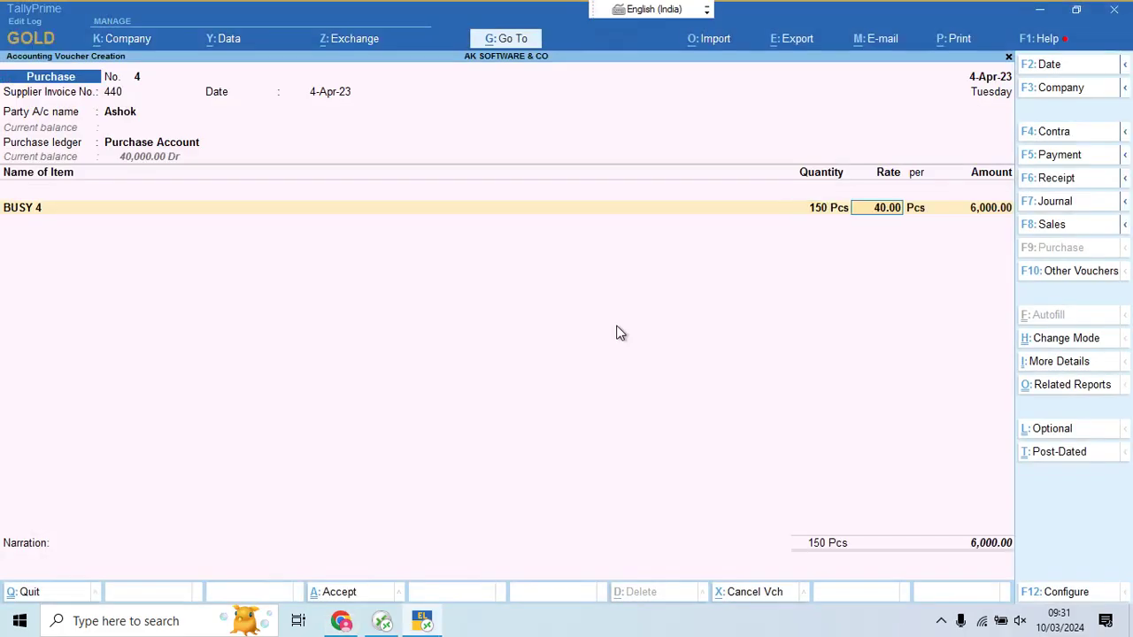
{"action": "key", "text": "Return"}
{"action": "key", "text": "Return"}
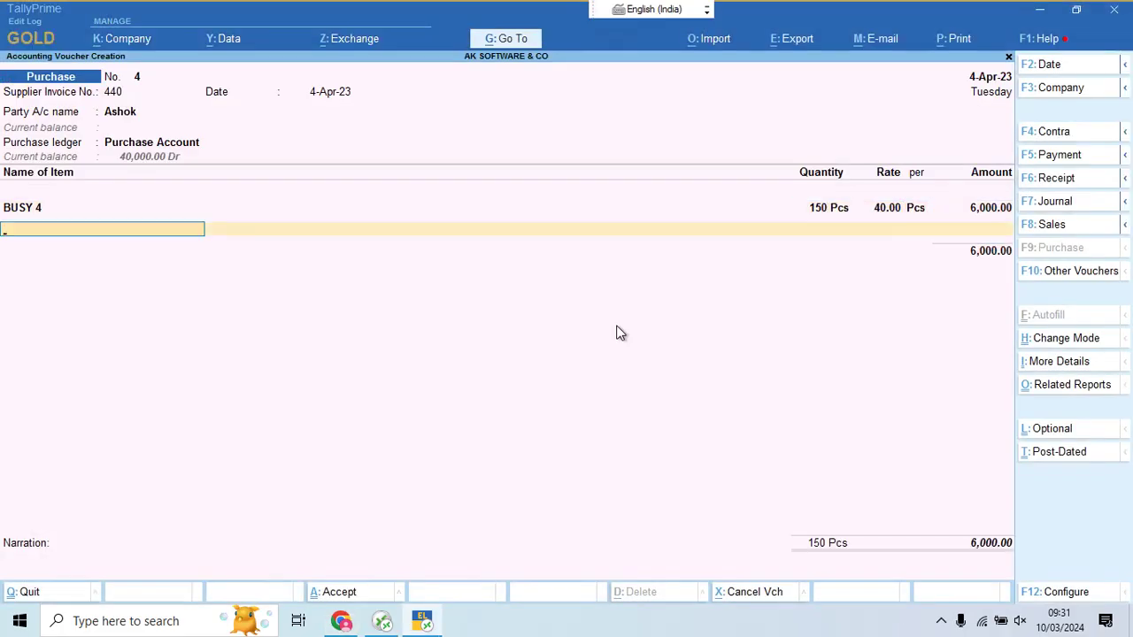
Create the second stock item of the entry, TALLY 4, under the TALLY group with Pcs as its unit
{"action": "key", "text": "alt+c"}
{"action": "key", "text": "alt+Tab"}
{"action": "key", "text": "alt+Tab"}
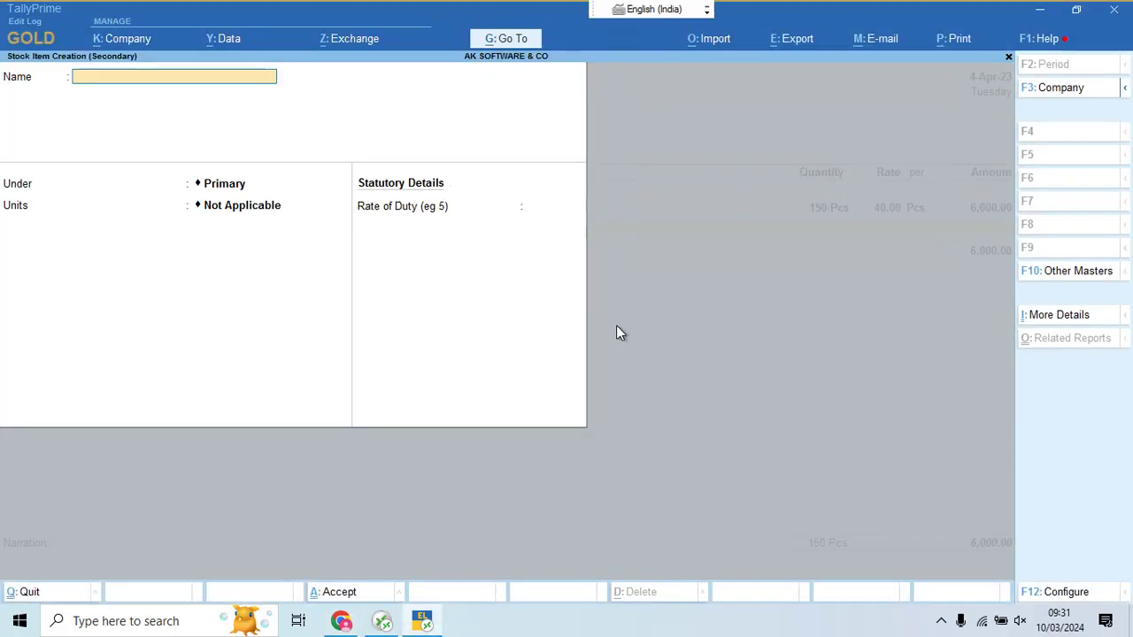
{"action": "type", "text": "TALLY 4"}
{"action": "key", "text": "Return"}
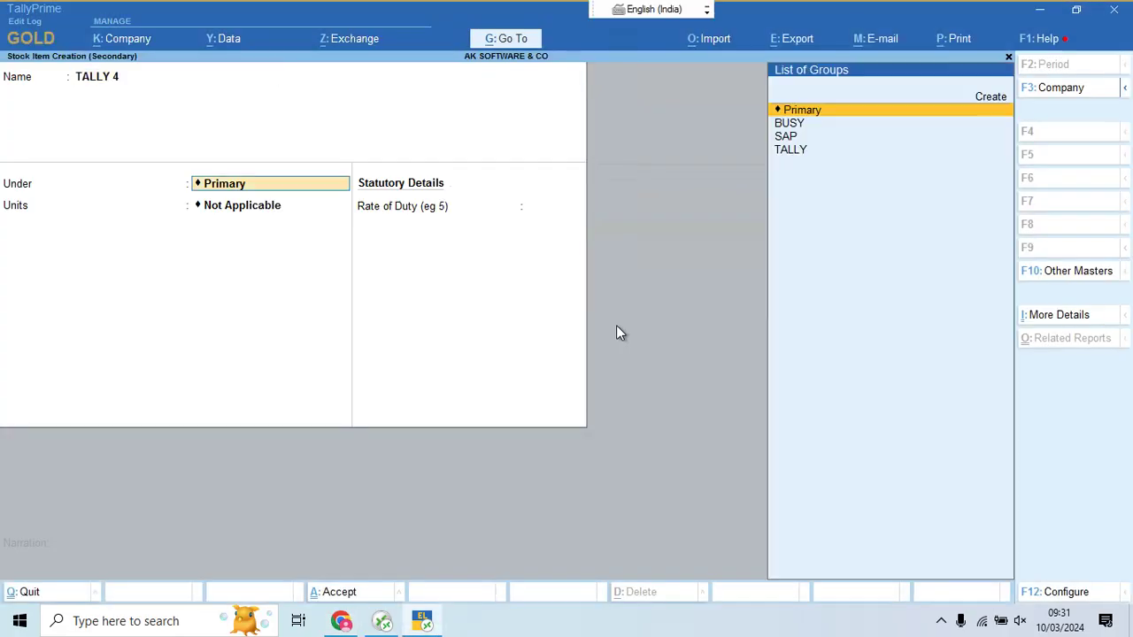
{"action": "key", "text": "Down"}
{"action": "key", "text": "Down"}
{"action": "key", "text": "Down"}
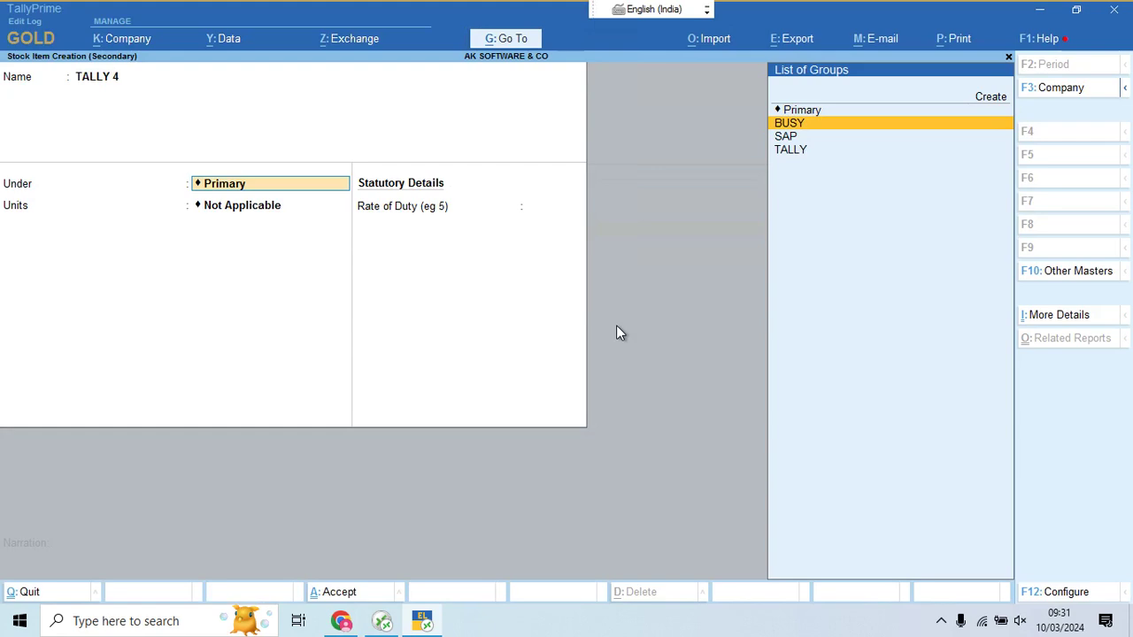
{"action": "key", "text": "Return"}
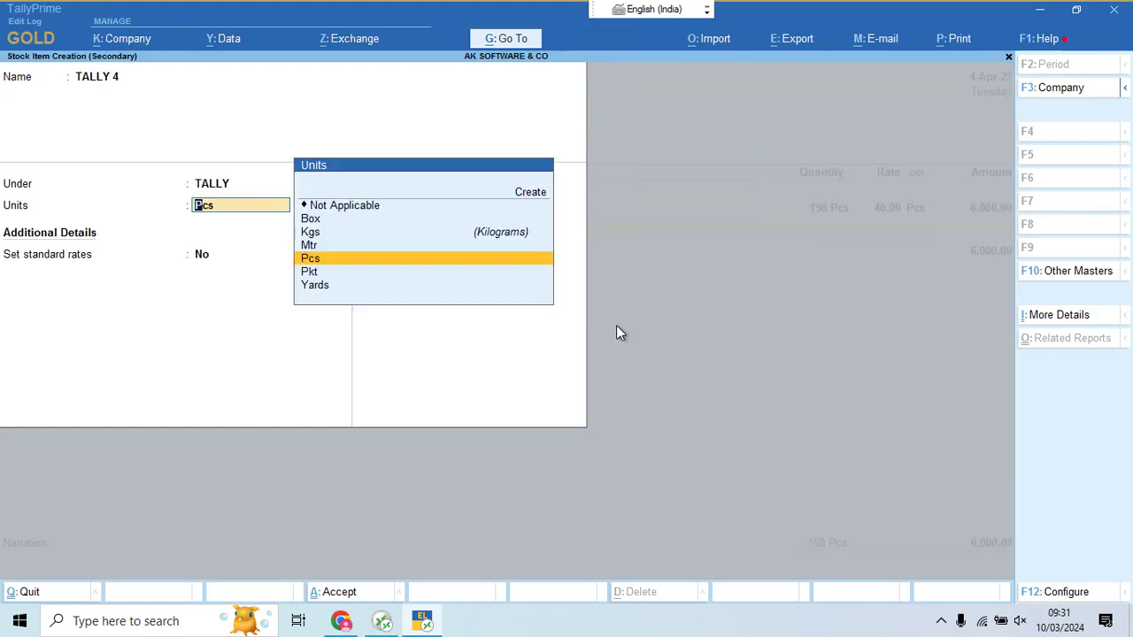
{"action": "key", "text": "Return"}
Enable standard rates for TALLY 4 with a cost of 40 and a selling price of 50 from 1-Apr-23, and save the item
{"action": "type", "text": "y"}
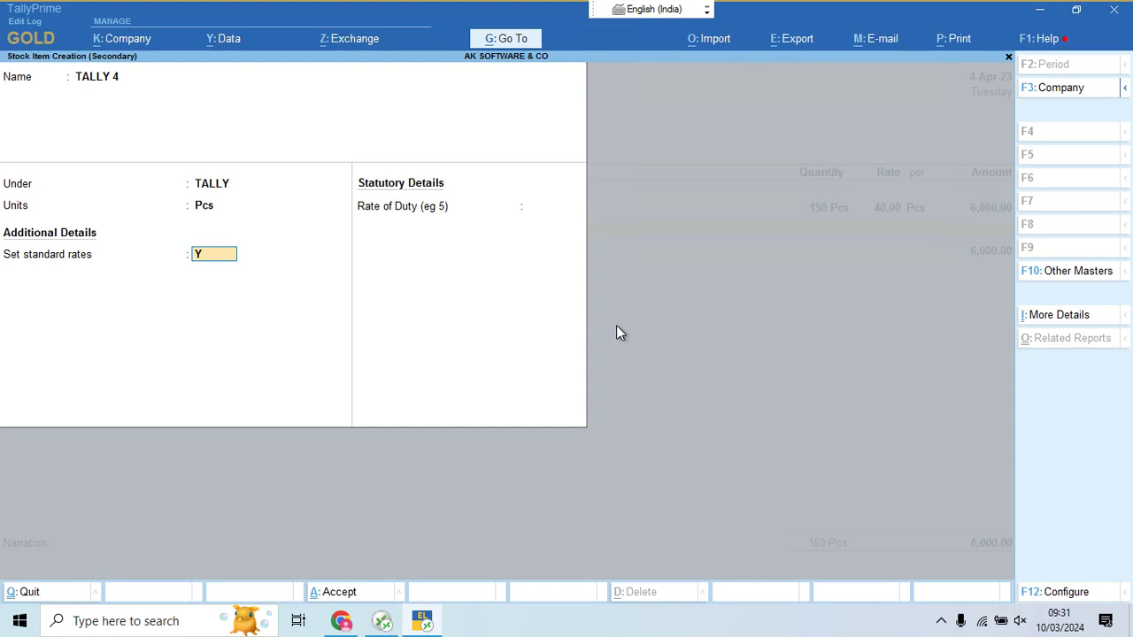
{"action": "key", "text": "Return"}
{"action": "type", "text": "40"}
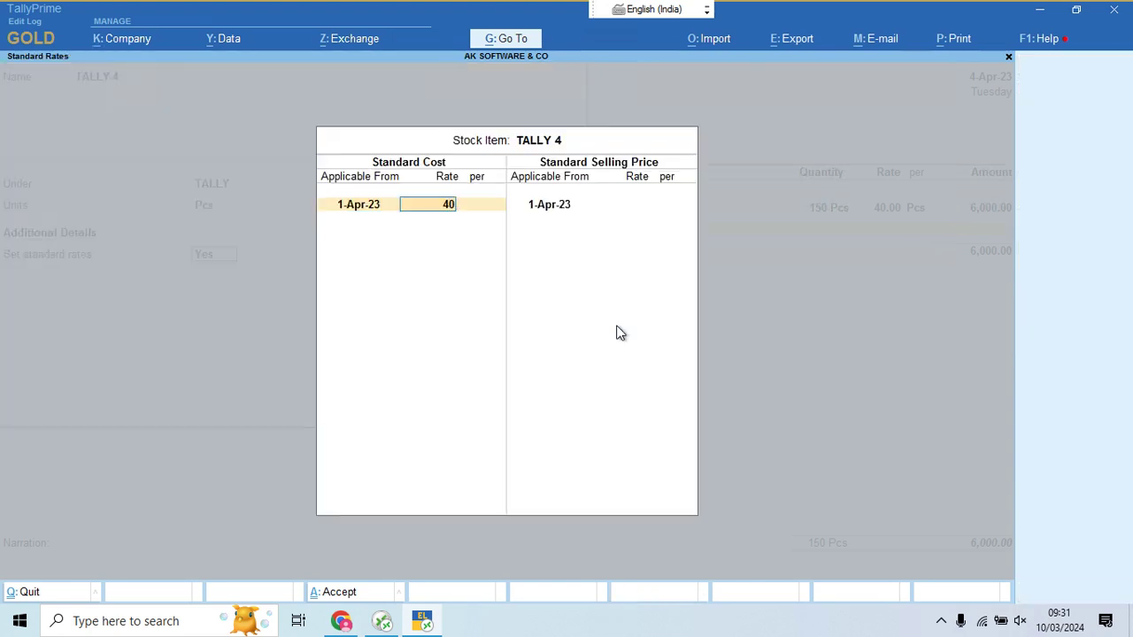
{"action": "key", "text": "Return"}
{"action": "key", "text": "Return"}
{"action": "key", "text": "Return"}
{"action": "type", "text": "50"}
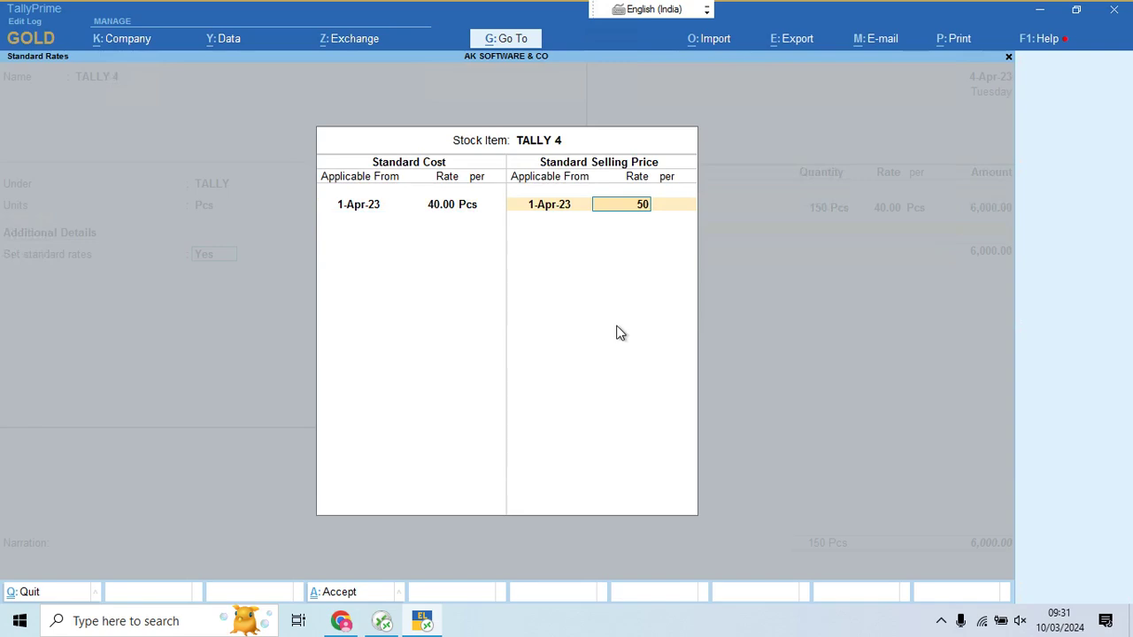
{"action": "key", "text": "Return"}
{"action": "key", "text": "Return"}
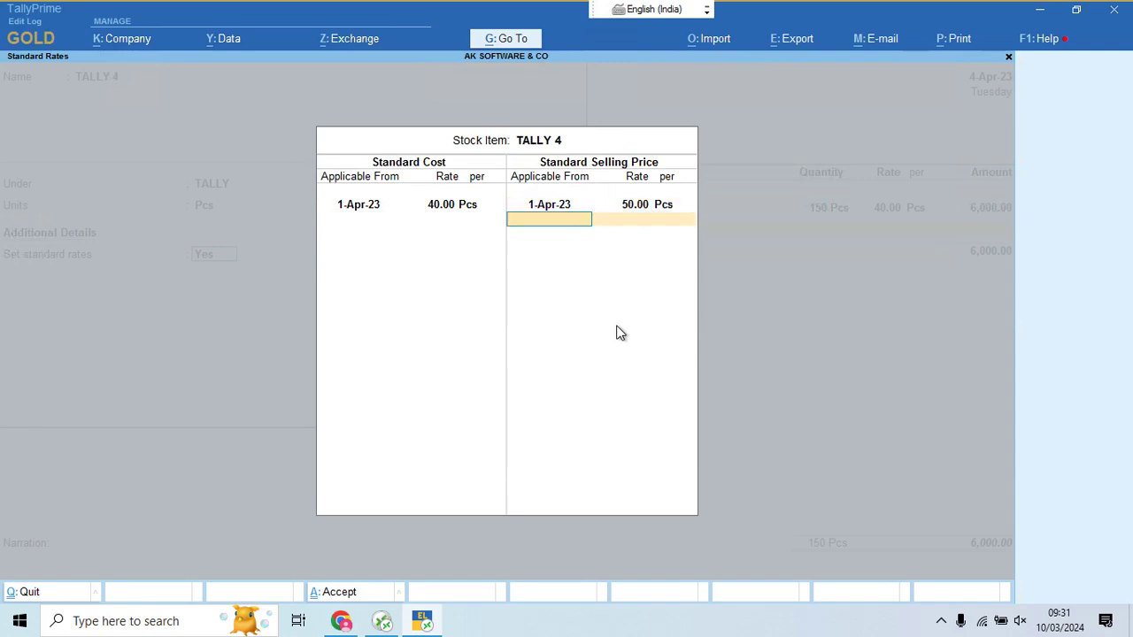
{"action": "key", "text": "ctrl+a"}
{"action": "key", "text": "Return"}
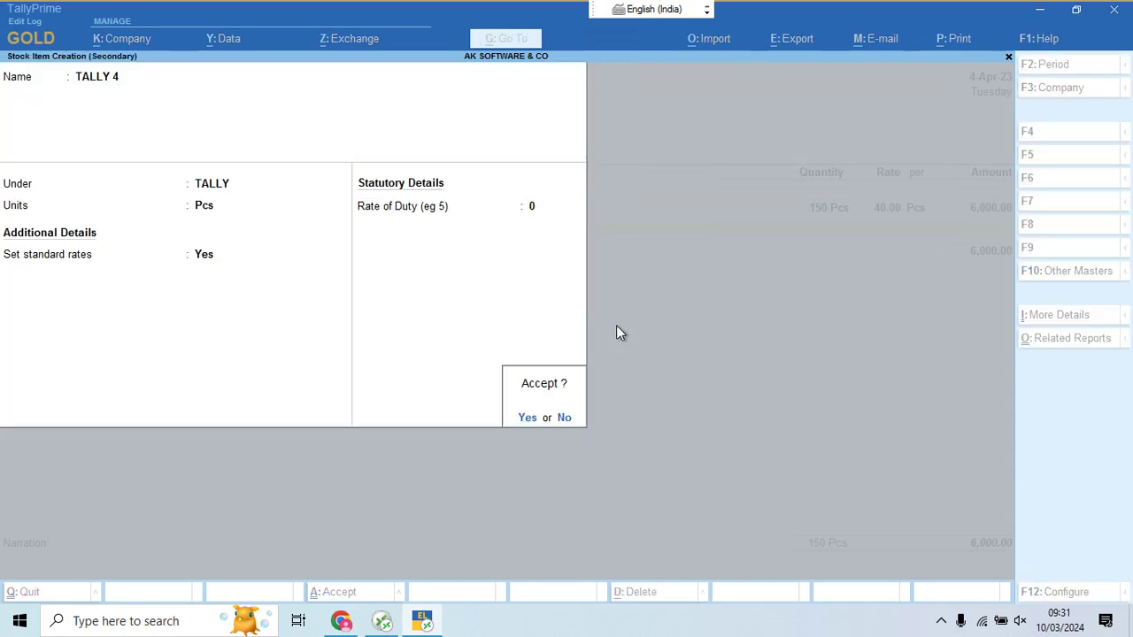
{"action": "key", "text": "Return"}
Enter the TALLY 4 line with the quantity of 160 Pcs from Project 1.pdf at a rate of 40
{"action": "key", "text": "alt+Tab"}
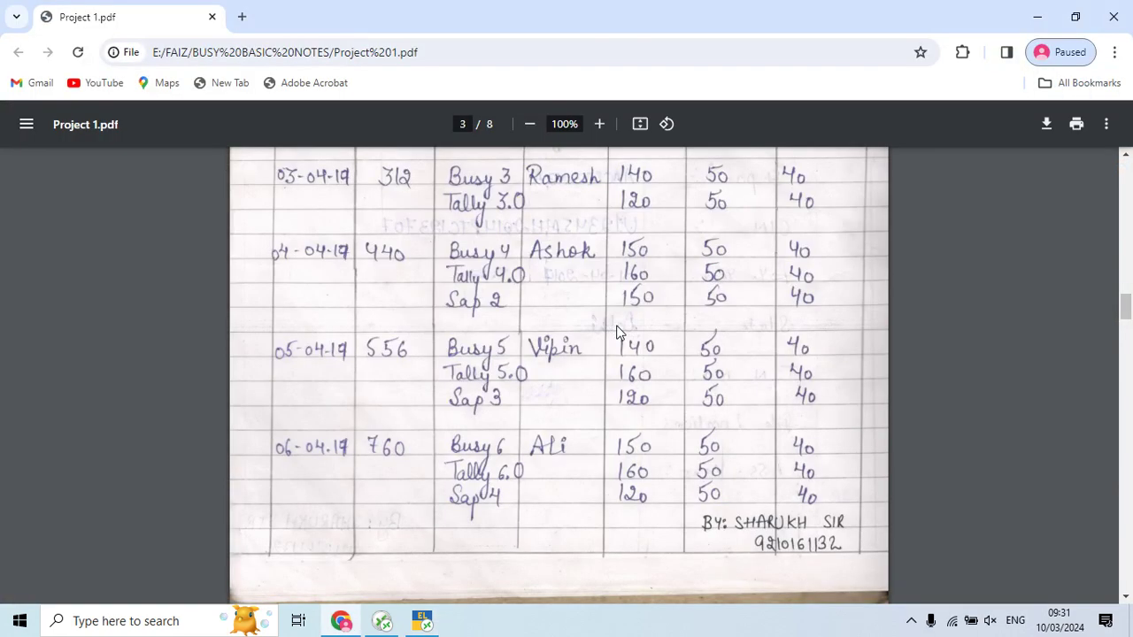
{"action": "key", "text": "alt+Tab"}
{"action": "type", "text": "160"}
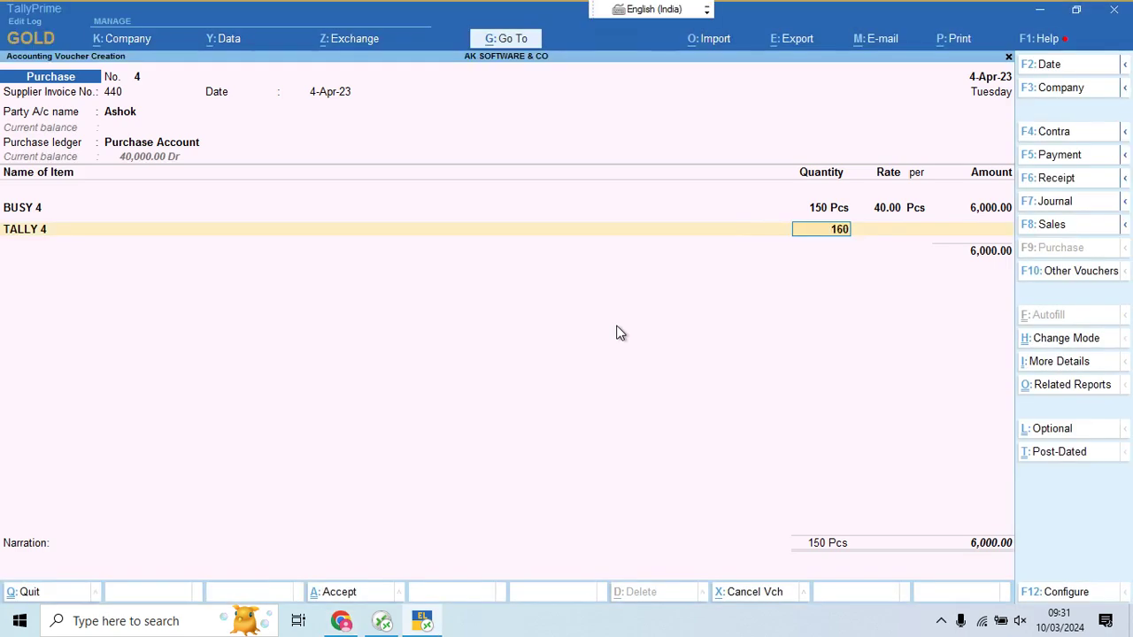
{"action": "key", "text": "Return"}
{"action": "key", "text": "Return"}
{"action": "key", "text": "Return"}
{"action": "key", "text": "Return"}
Create the third stock item of the entry, SAP 2, under the SAP group with Pcs as its unit
{"action": "key", "text": "alt+c"}
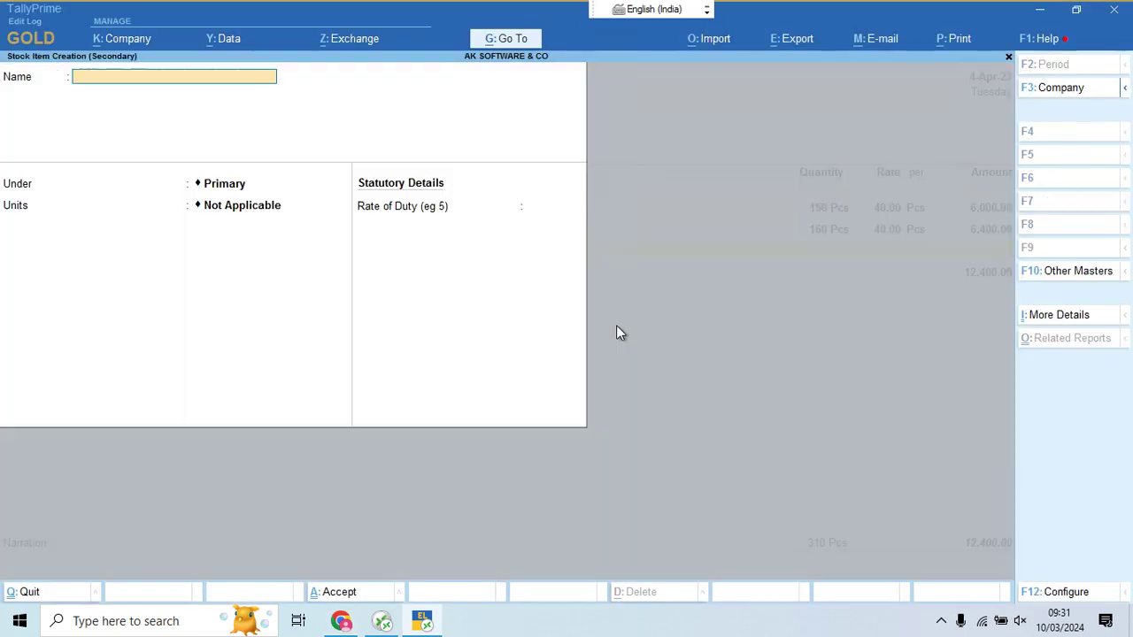
{"action": "key", "text": "alt+Tab"}
{"action": "key", "text": "alt+Tab"}
{"action": "type", "text": "SAP 2"}
{"action": "key", "text": "Return"}
{"action": "key", "text": "Down"}
{"action": "key", "text": "Down"}
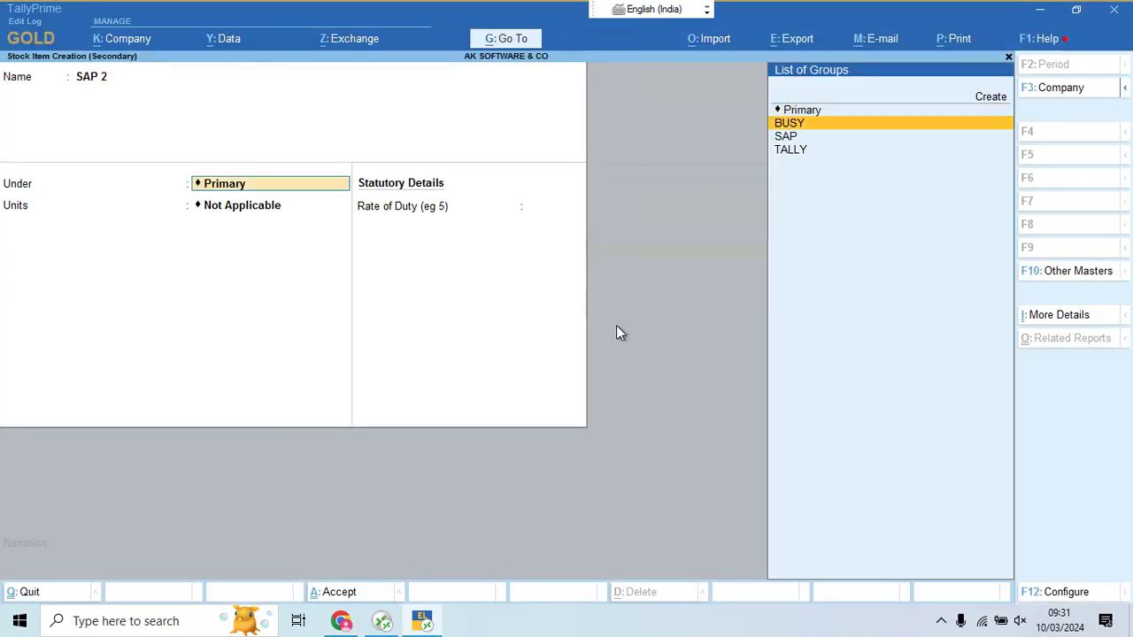
{"action": "key", "text": "Return"}
{"action": "key", "text": "Down"}
{"action": "key", "text": "Down"}
{"action": "key", "text": "Down"}
{"action": "key", "text": "Down"}
{"action": "key", "text": "Return"}
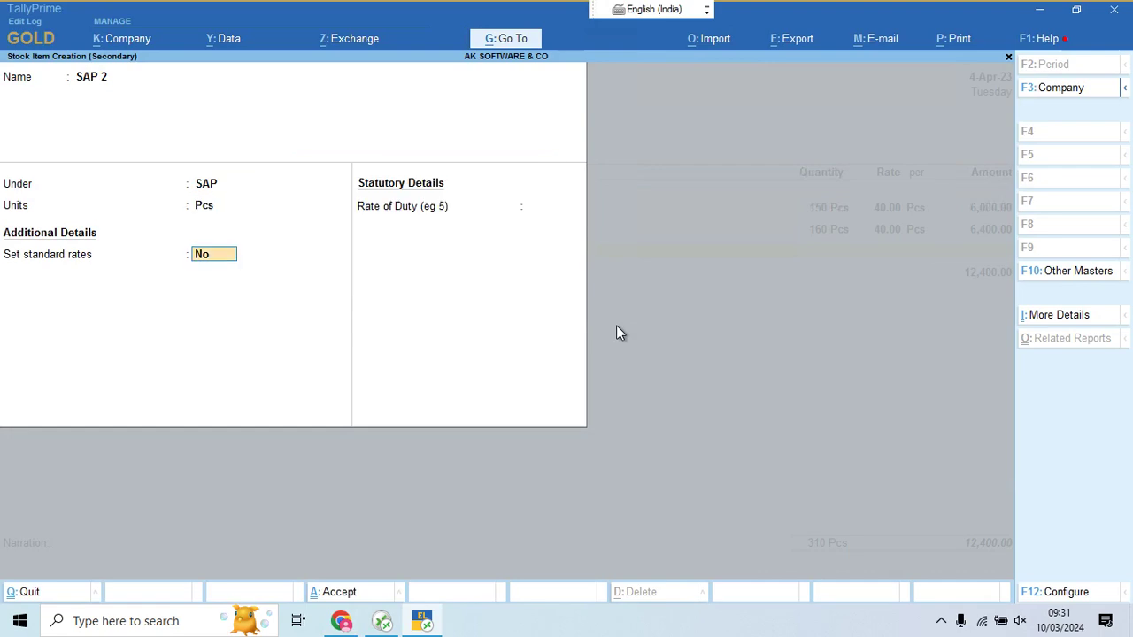
Enable standard rates for SAP 2 with a cost of 40 and a selling price of 50 from 1-Apr-23, and save the item
{"action": "type", "text": "y"}
{"action": "key", "text": "Return"}
{"action": "key", "text": "Return"}
{"action": "type", "text": "4"}
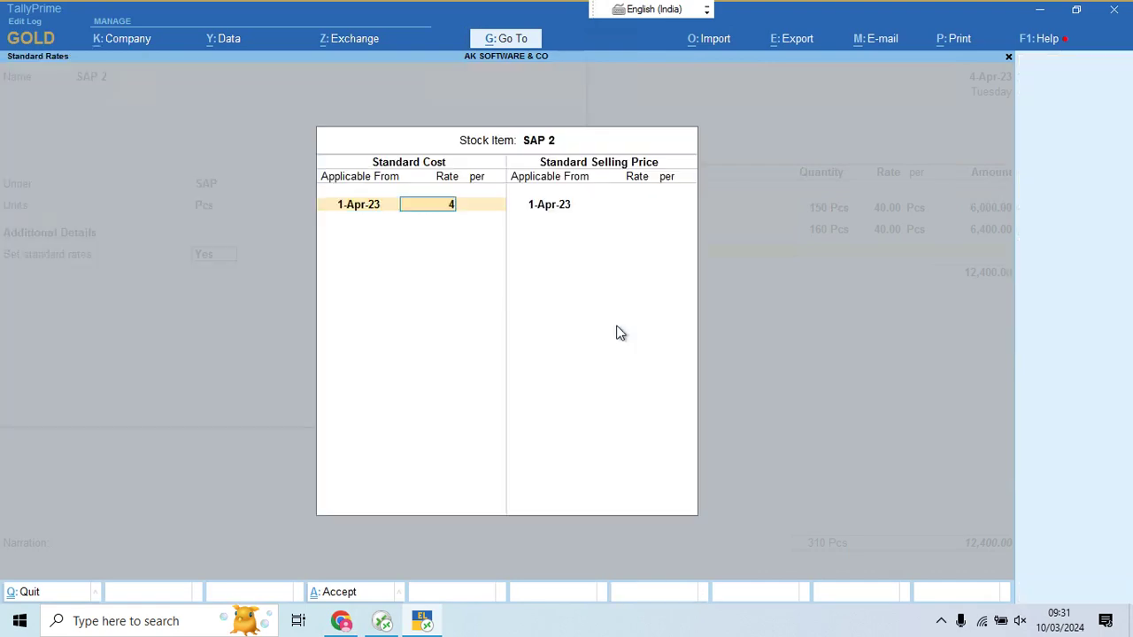
{"action": "type", "text": "0"}
{"action": "key", "text": "Return"}
{"action": "key", "text": "Return"}
{"action": "key", "text": "Return"}
{"action": "key", "text": "Return"}
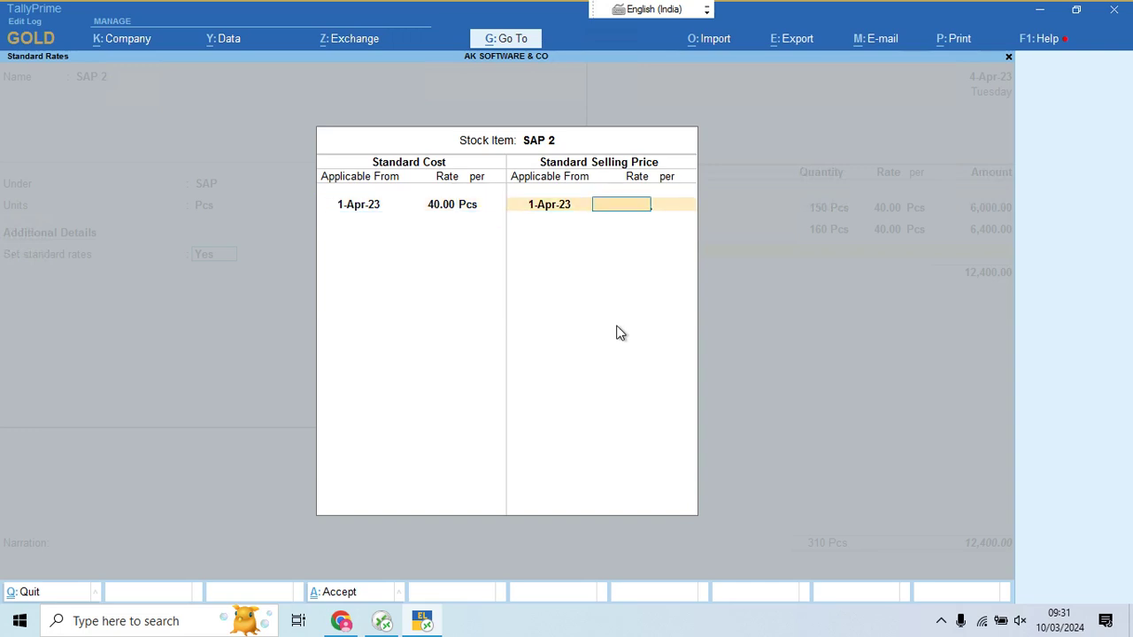
{"action": "type", "text": "50"}
{"action": "key", "text": "Return"}
{"action": "key", "text": "Return"}
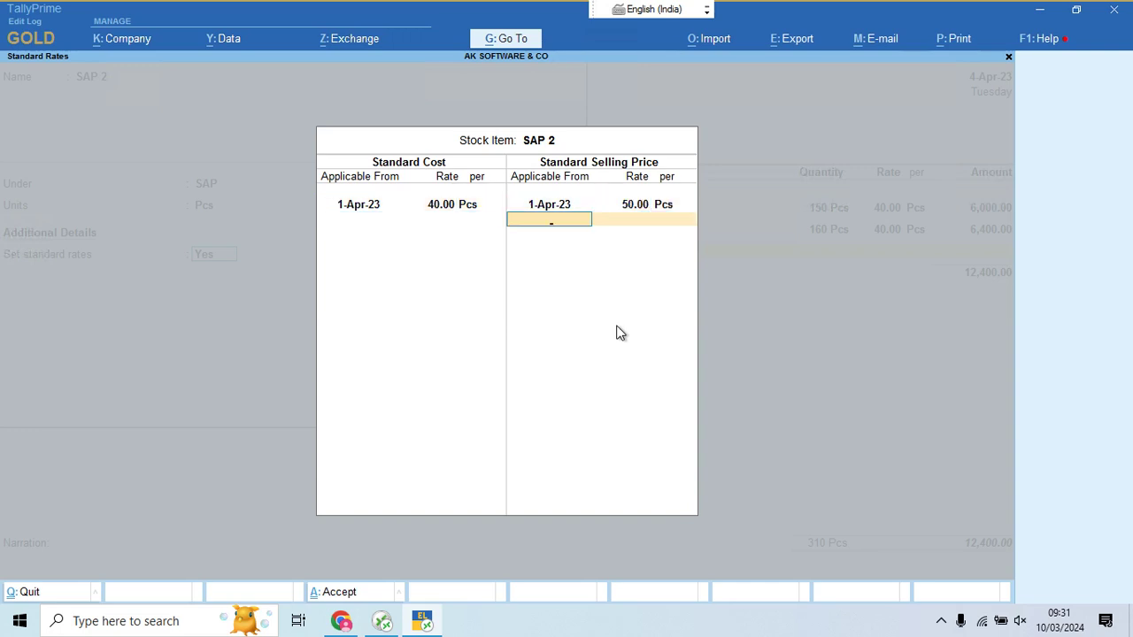
{"action": "key", "text": "Return"}
{"action": "key", "text": "Return"}
{"action": "key", "text": "Return"}
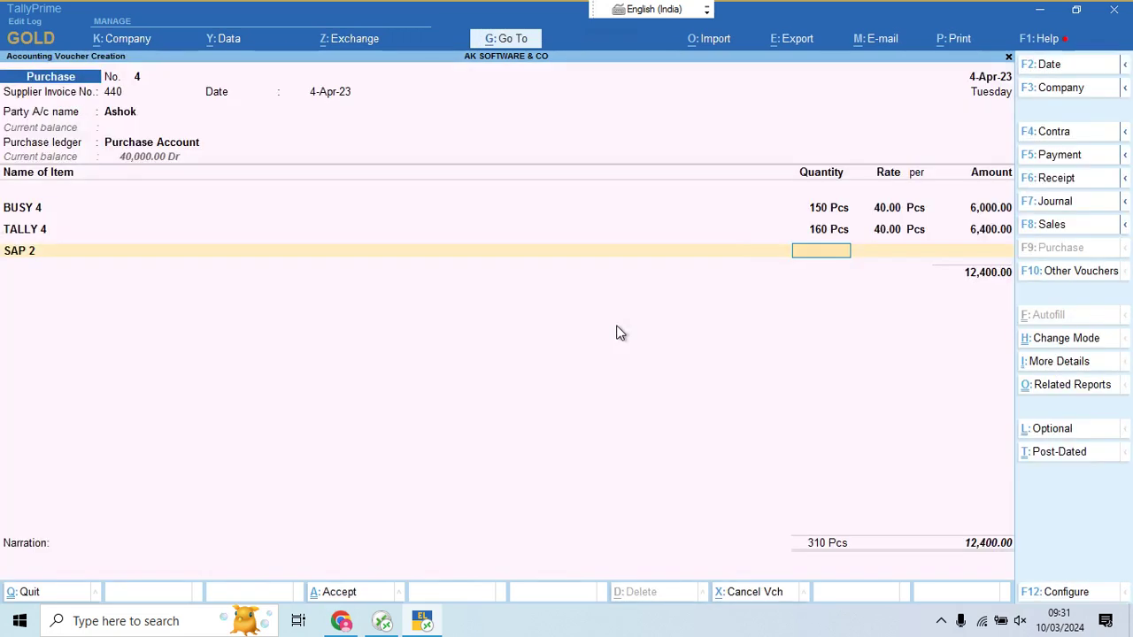
Enter the SAP 2 line with the quantity of 150 Pcs from Project 1.pdf at a rate of 40
{"action": "key", "text": "alt+Tab"}
{"action": "key", "text": "alt+Tab"}
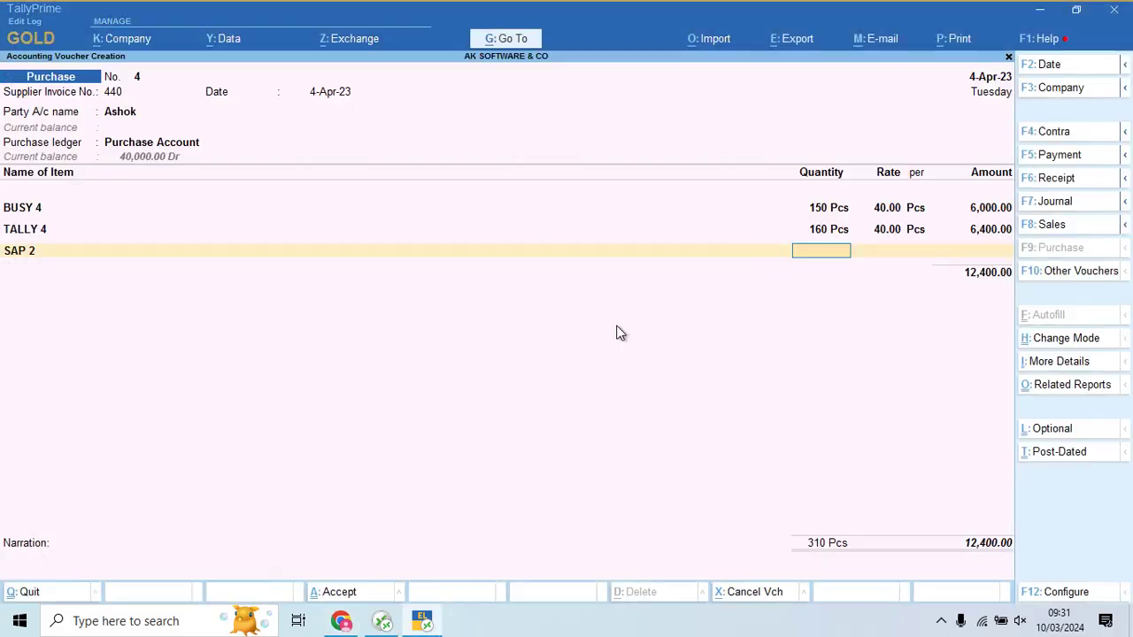
{"action": "type", "text": "150"}
{"action": "key", "text": "Return"}
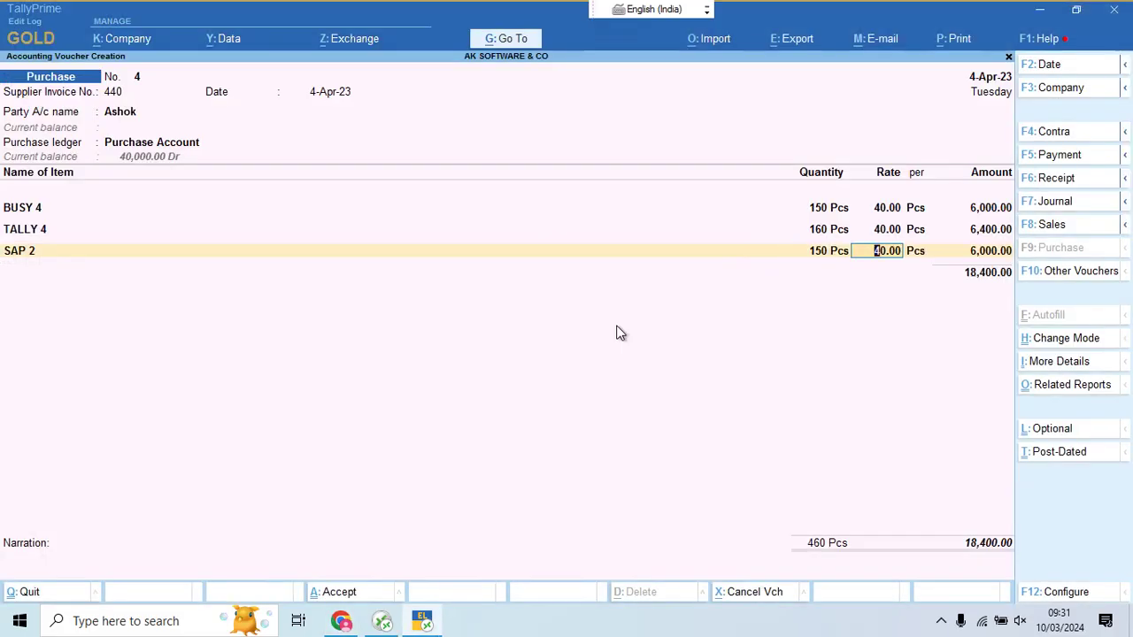
{"action": "key", "text": "Return"}
{"action": "key", "text": "Return"}
{"action": "key", "text": "Return"}
End the item list and save the 4-Apr-23 purchase voucher without a narration
{"action": "key", "text": "Return"}
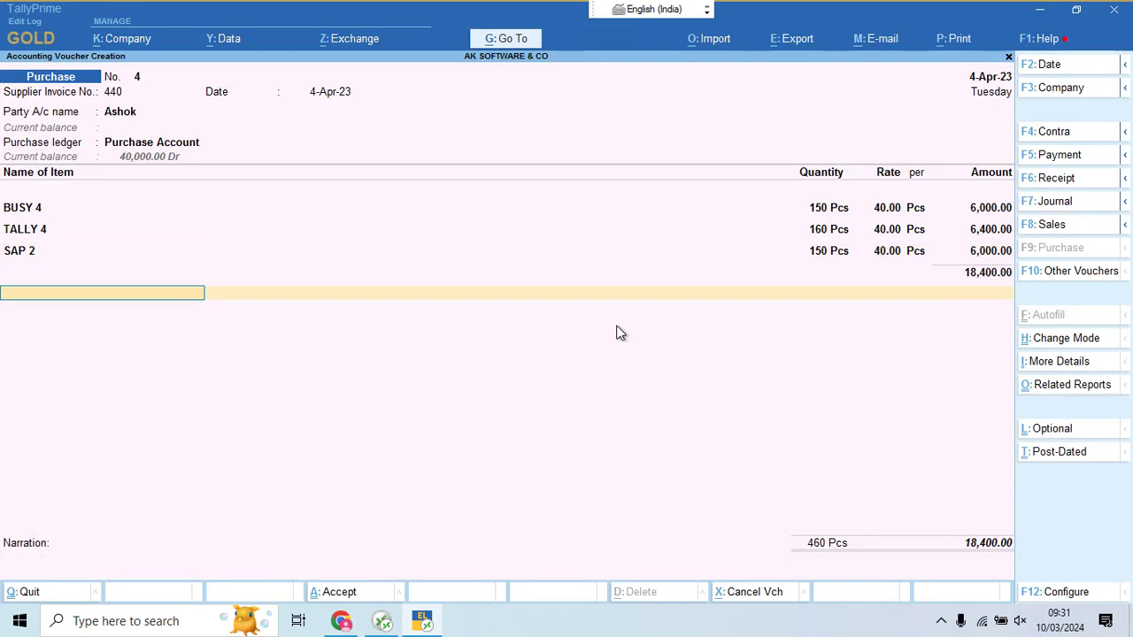
{"action": "key", "text": "Return"}
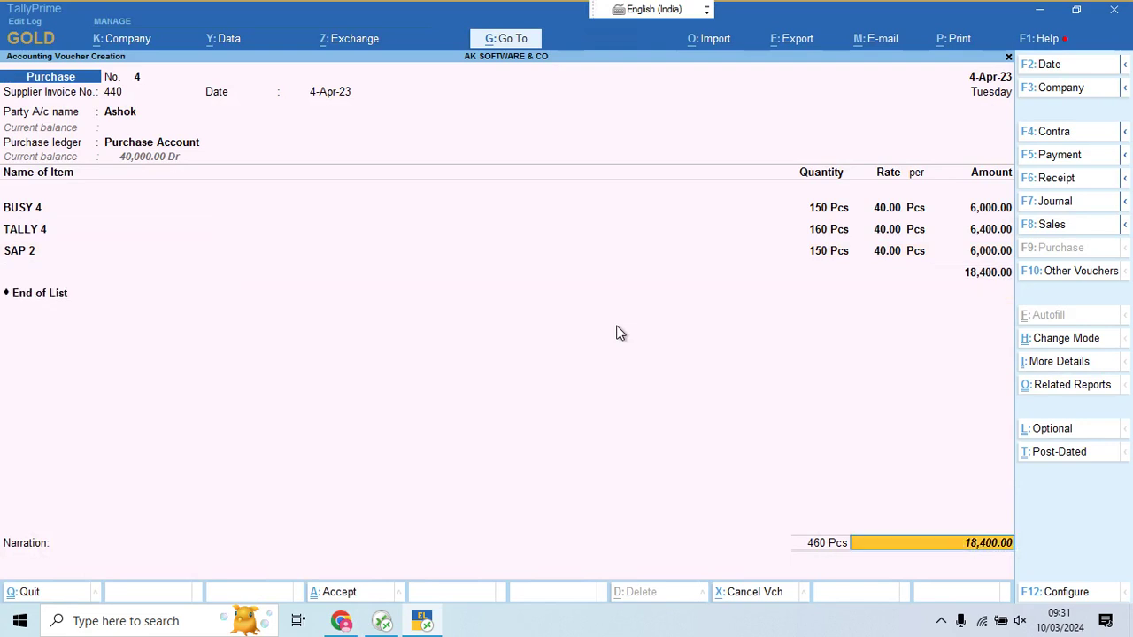
{"action": "key", "text": "Return"}
{"action": "key", "text": "Return"}
{"action": "key", "text": "Return"}
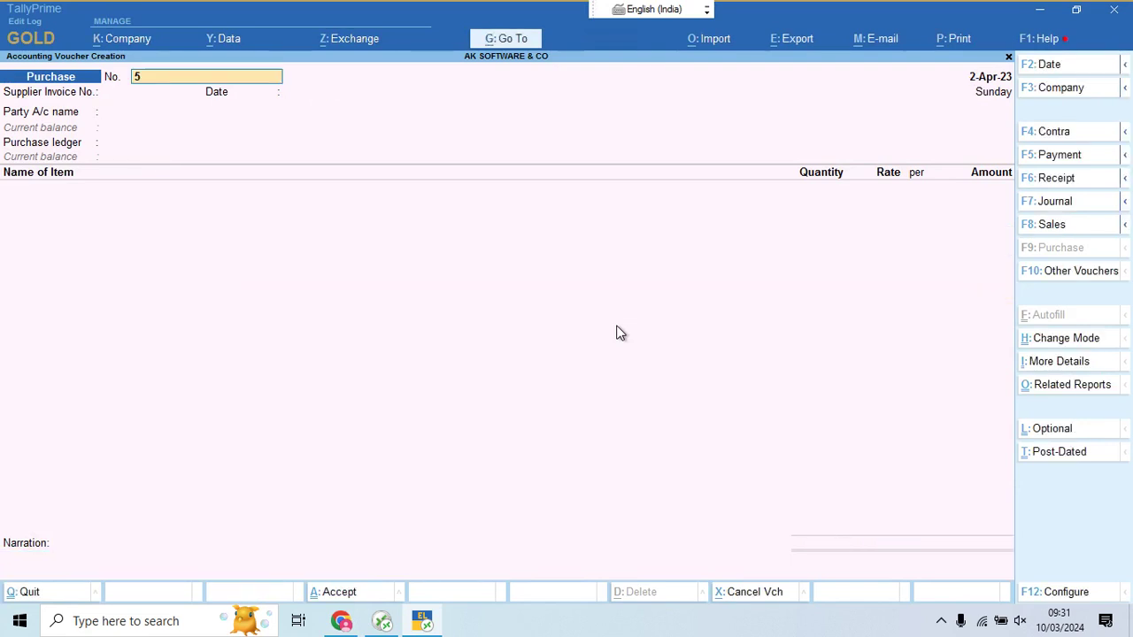
Look up the next purchase entry in Project 1.pdf and set the new voucher's date to 5-Apr-23
{"action": "key", "text": "alt+Tab"}
{"action": "scroll", "coordinate": [617, 331], "scroll_direction": "down", "scroll_amount": 3}
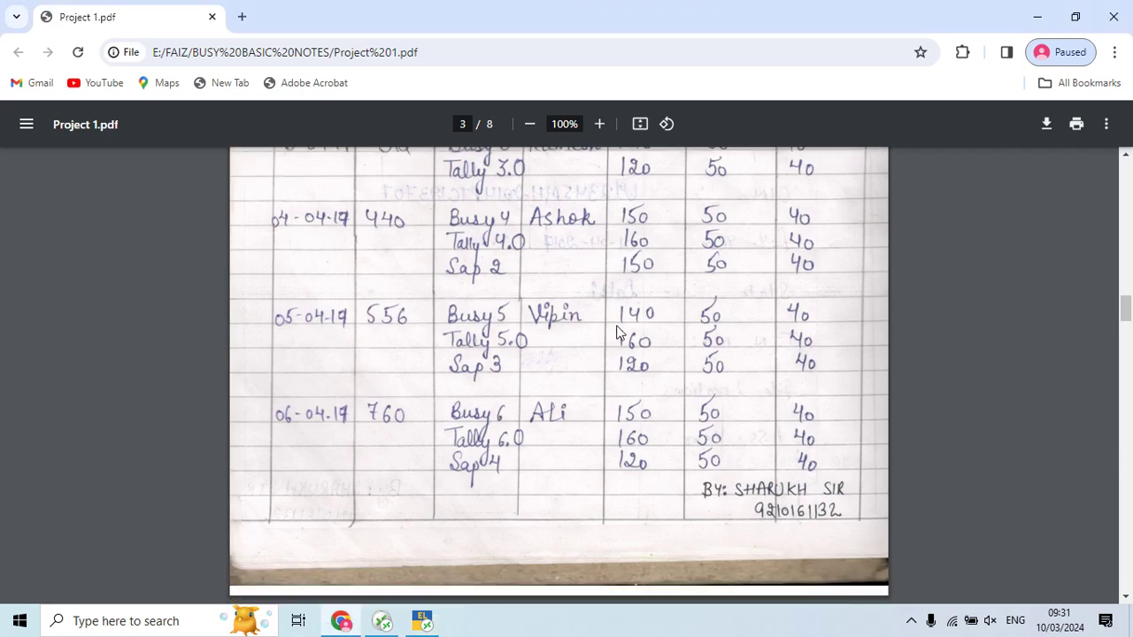
{"action": "key", "text": "alt+Tab"}
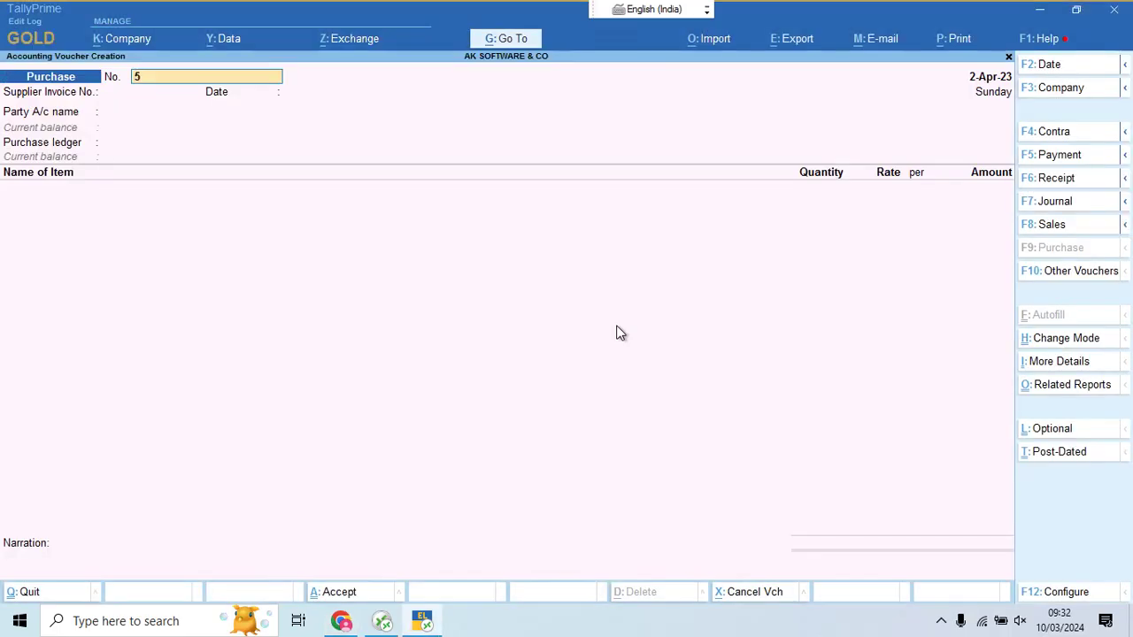
{"action": "key", "text": "Return"}
{"action": "key", "text": "F2"}
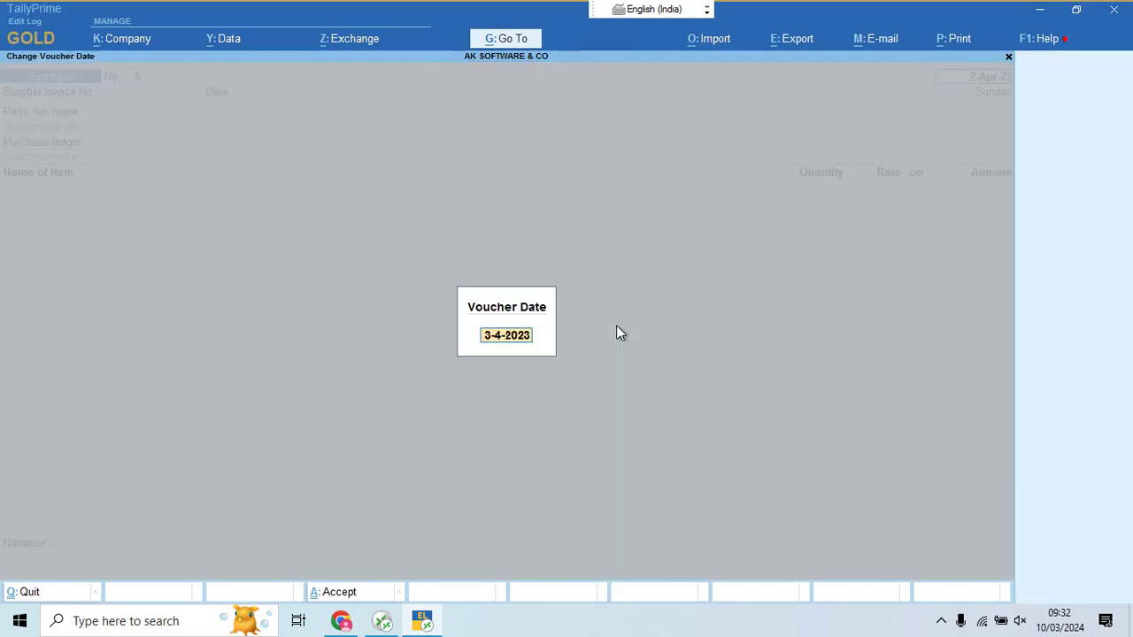
{"action": "type", "text": "5"}
{"action": "key", "text": "Return"}
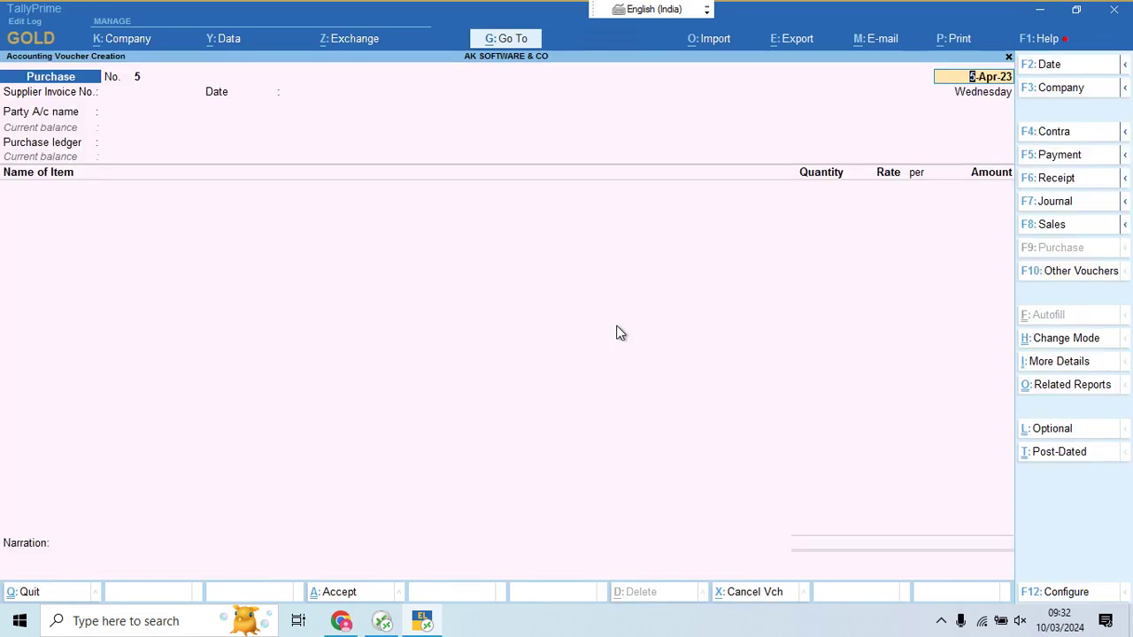
{"action": "key", "text": "Return"}
Enter the supplier invoice number 556 from Project 1.pdf with the invoice date 5-Apr-23
{"action": "key", "text": "alt+Tab"}
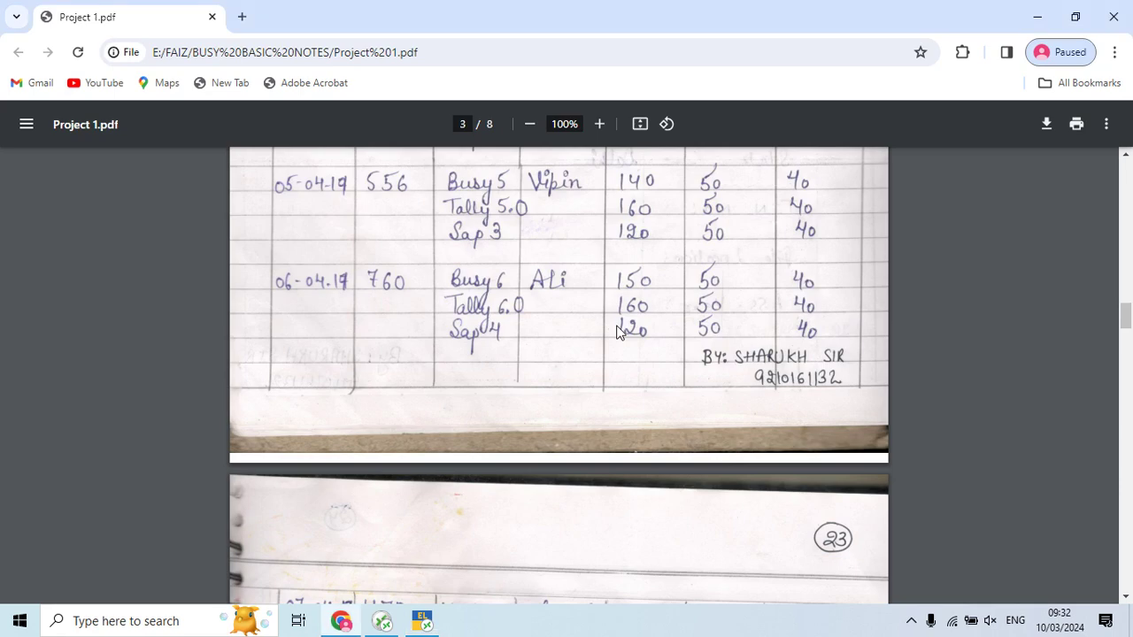
{"action": "key", "text": "alt+Tab"}
{"action": "type", "text": "556"}
{"action": "key", "text": "Return"}
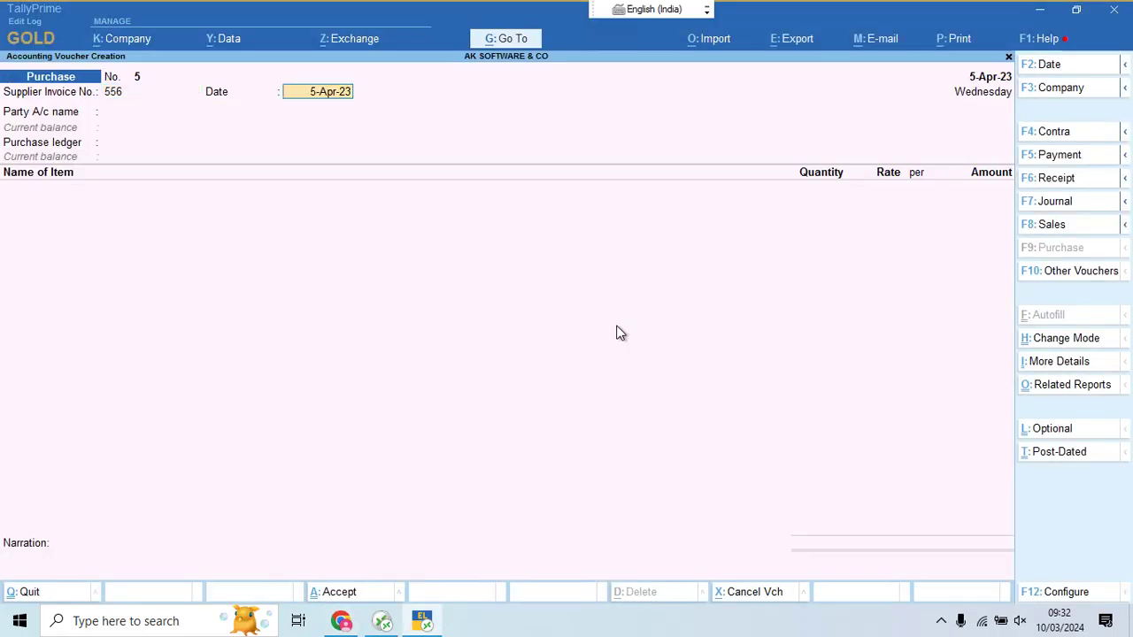
{"action": "key", "text": "Return"}
Create a ledger under Sundry Creditors for the entry's supplier as named in Project 1.pdf, and use it as the voucher's party
{"action": "key", "text": "alt+Tab"}
{"action": "key", "text": "alt+Tab"}
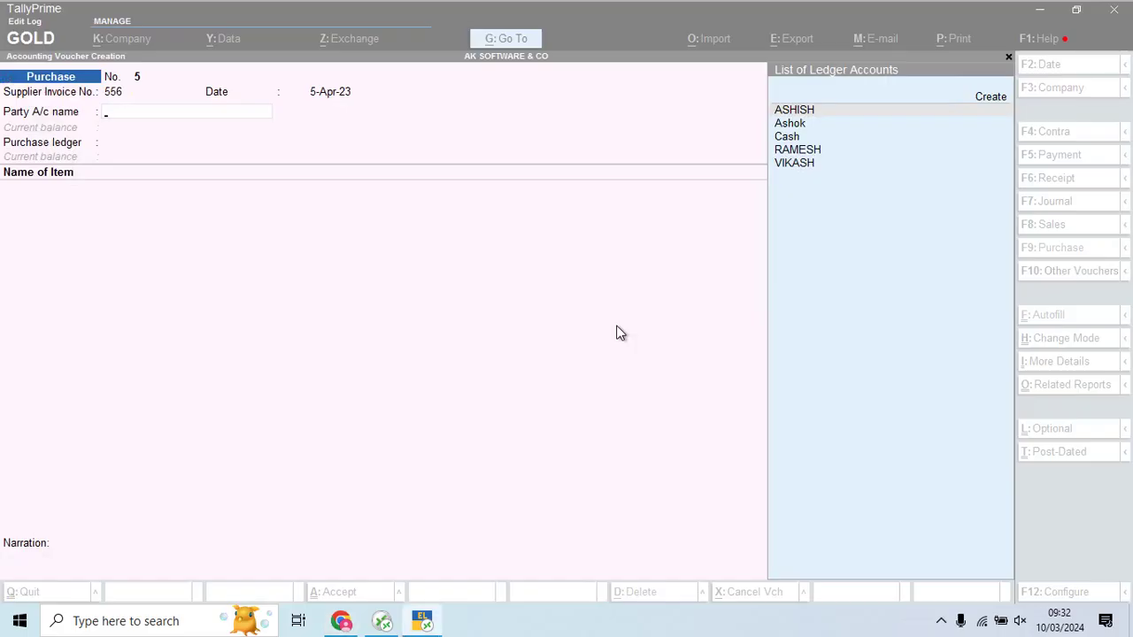
{"action": "key", "text": "alt+c"}
{"action": "type", "text": "VIPIN"}
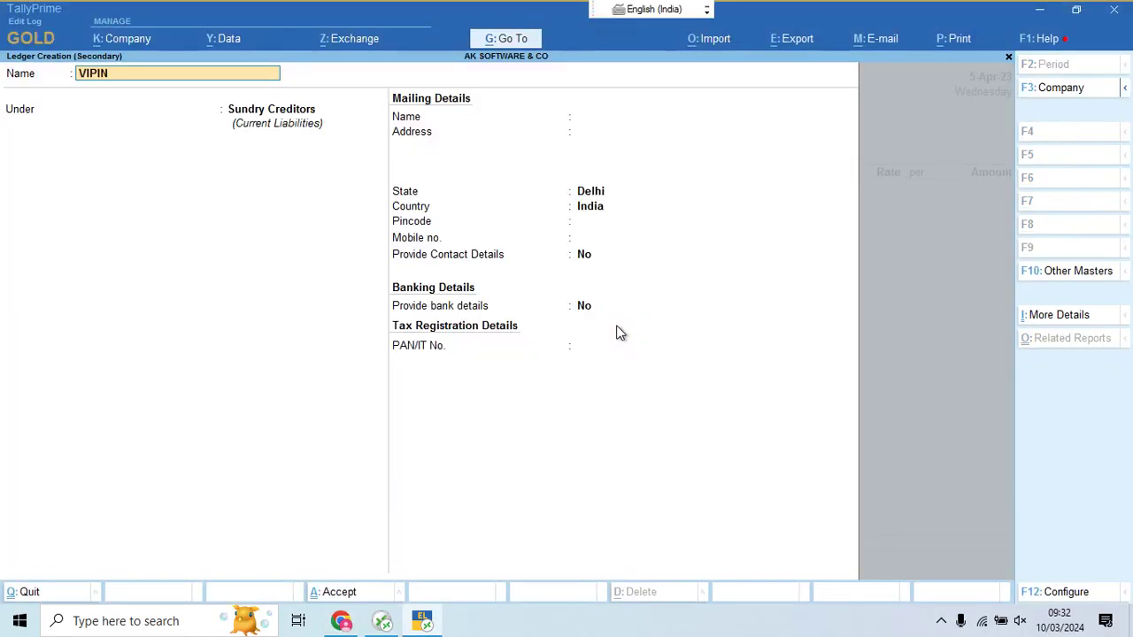
{"action": "key", "text": "Return"}
{"action": "key", "text": "Return"}
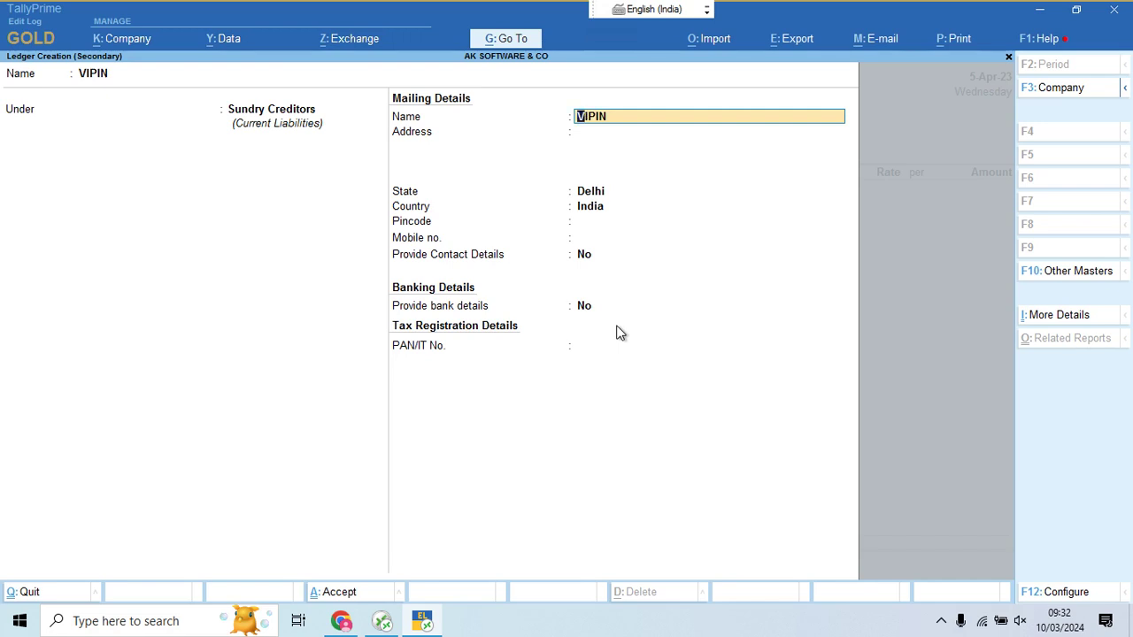
{"action": "key", "text": "ctrl+a"}
{"action": "key", "text": "Return"}
{"action": "key", "text": "ctrl+a"}
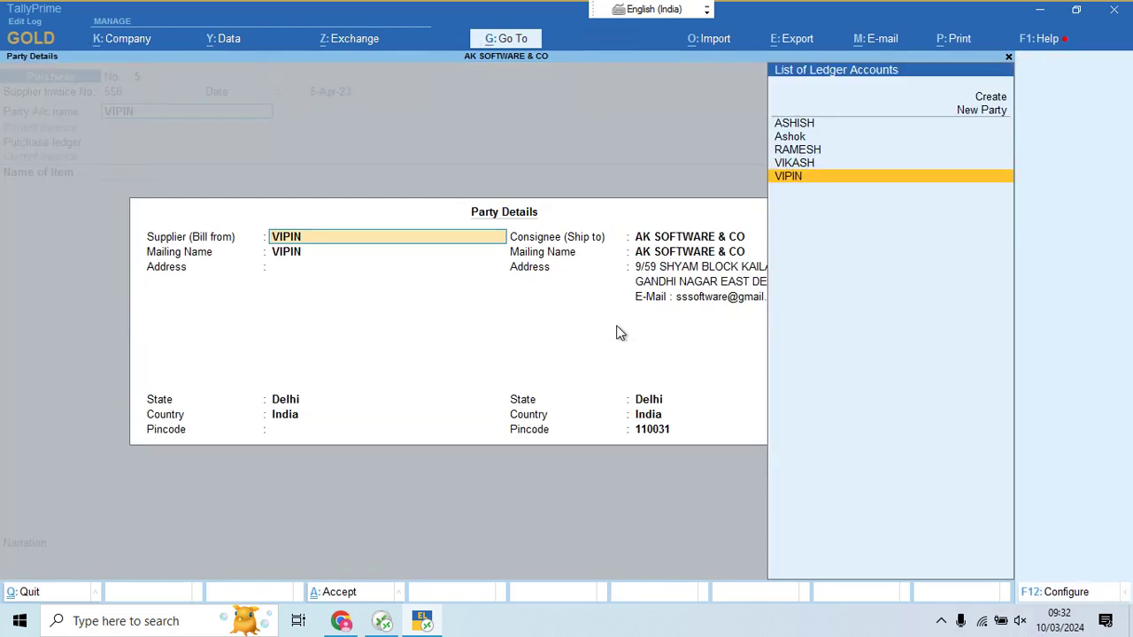
Accept the supplier's party details and set the purchase ledger to Purchase Account
{"action": "key", "text": "Return"}
{"action": "key", "text": "ctrl+a"}
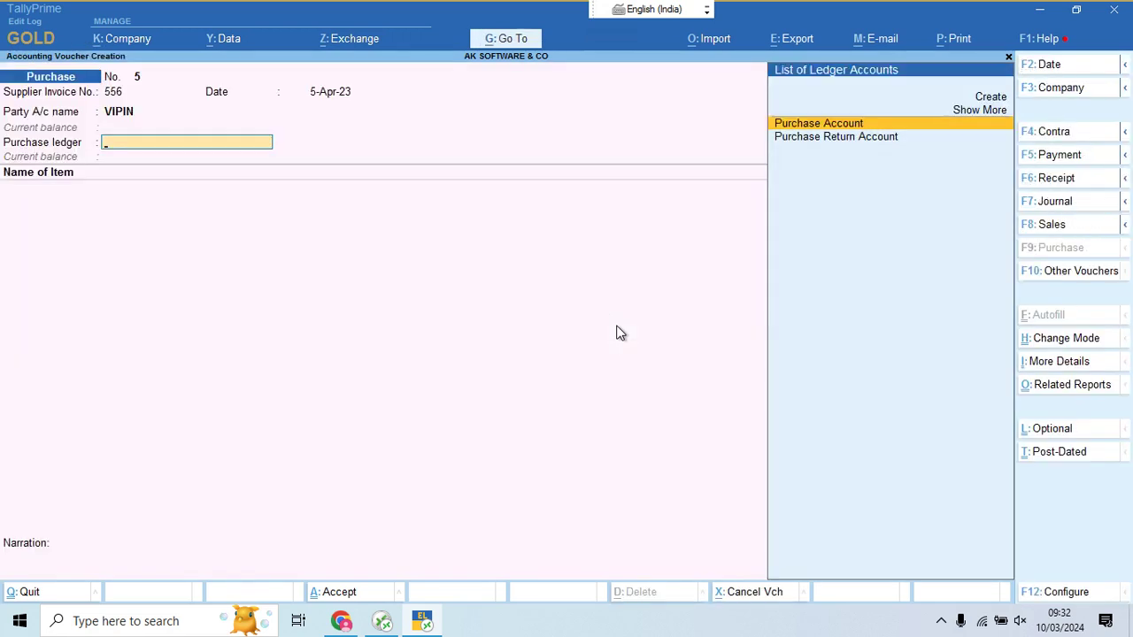
{"action": "key", "text": "Return"}
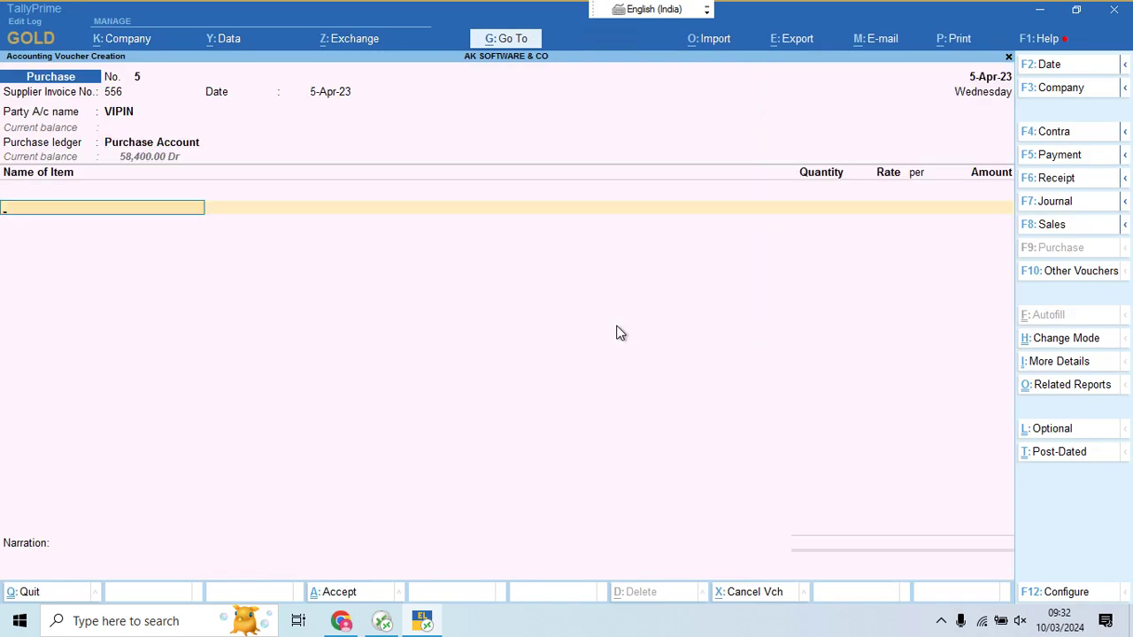
Create the first stock item of the entry, BUSY 5A, under the BUSY group with Pcs as its unit
{"action": "key", "text": "alt+Tab"}
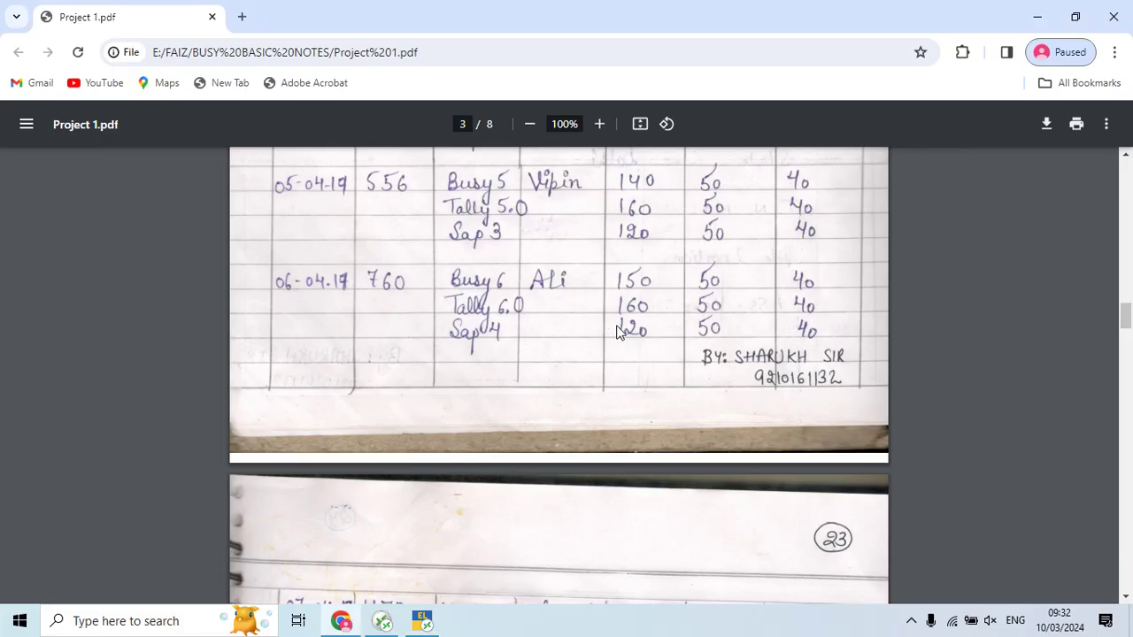
{"action": "key", "text": "alt+Tab"}
{"action": "key", "text": "alt+c"}
{"action": "key", "text": "alt+Tab"}
{"action": "key", "text": "alt+Tab"}
{"action": "type", "text": "BUSY"}
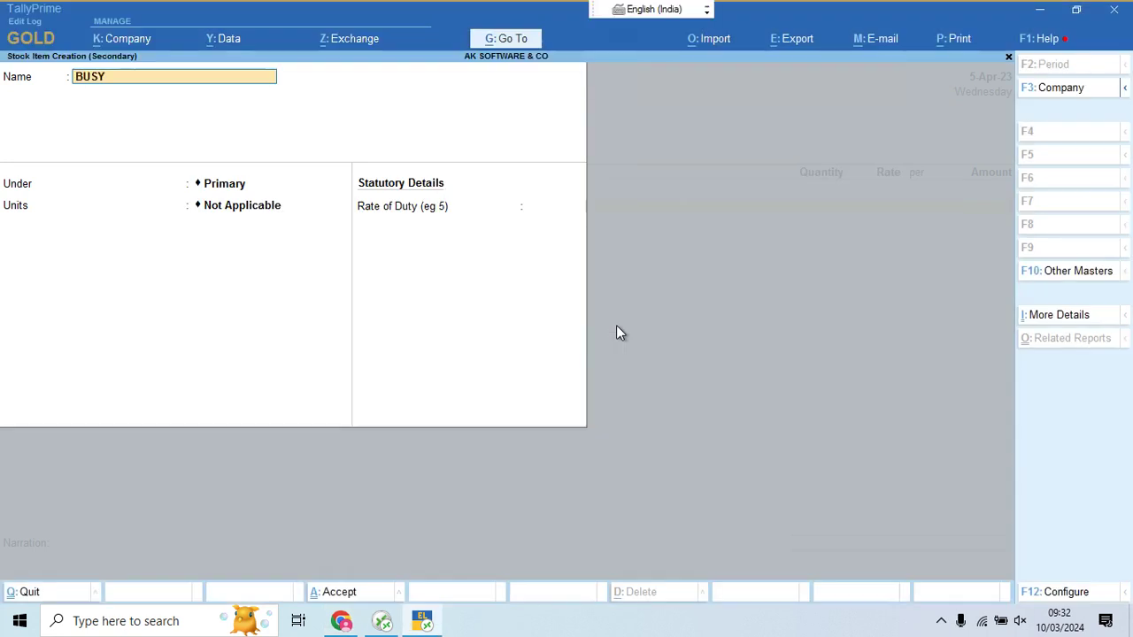
{"action": "type", "text": " 5A"}
{"action": "key", "text": "Return"}
{"action": "key", "text": "Down"}
{"action": "key", "text": "Return"}
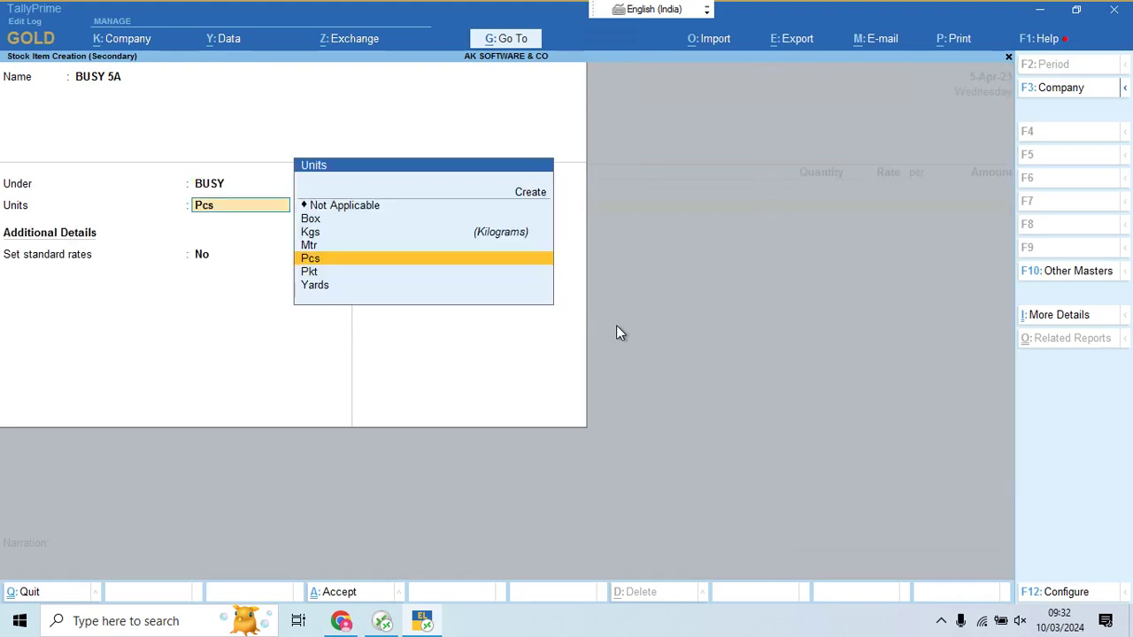
{"action": "key", "text": "Return"}
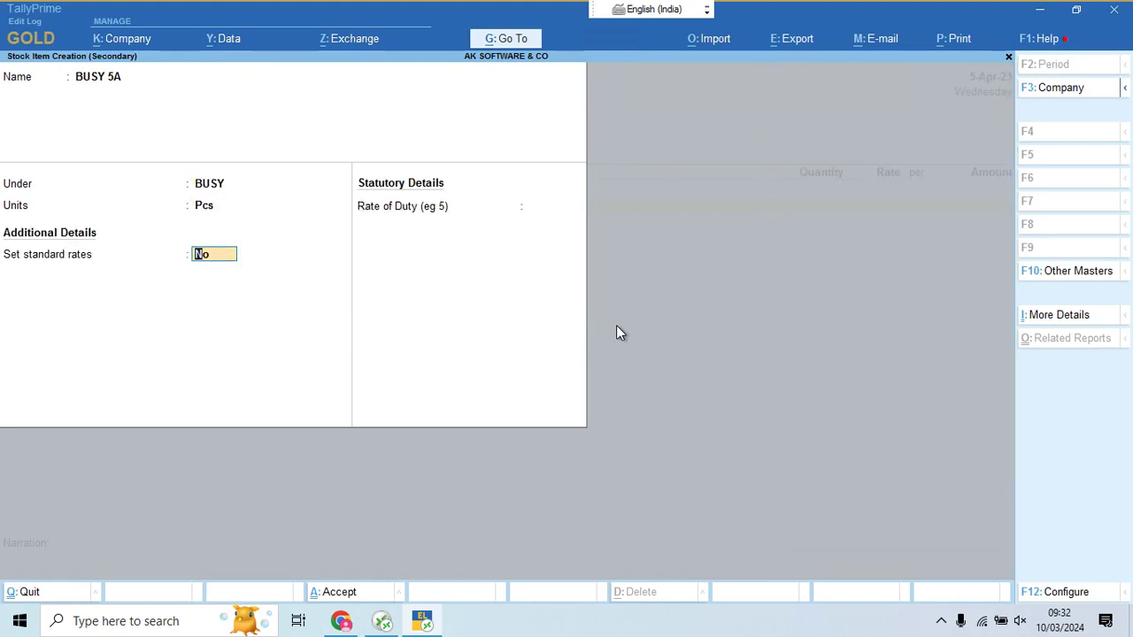
Enable standard rates for BUSY 5A with a cost of 40 and a selling price of 50 from 1-Apr-23, and save the item
{"action": "type", "text": "Y"}
{"action": "key", "text": "Return"}
{"action": "key", "text": "Return"}
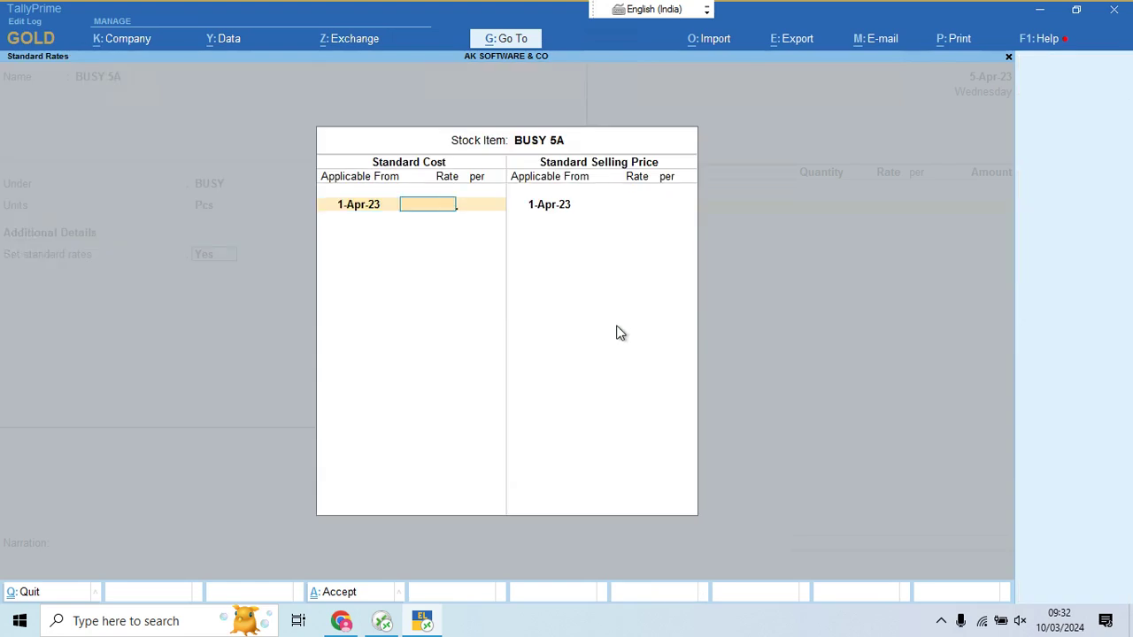
{"action": "type", "text": "40"}
{"action": "key", "text": "Return"}
{"action": "key", "text": "Return"}
{"action": "key", "text": "Return"}
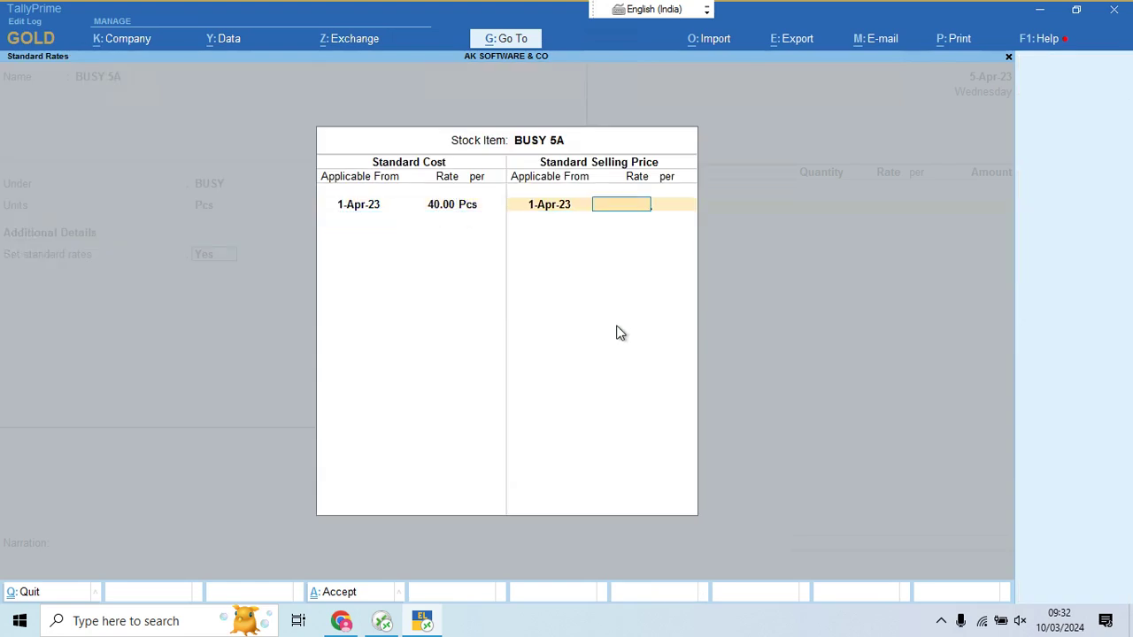
{"action": "type", "text": "50"}
{"action": "key", "text": "Return"}
{"action": "key", "text": "Return"}
{"action": "key", "text": "Return"}
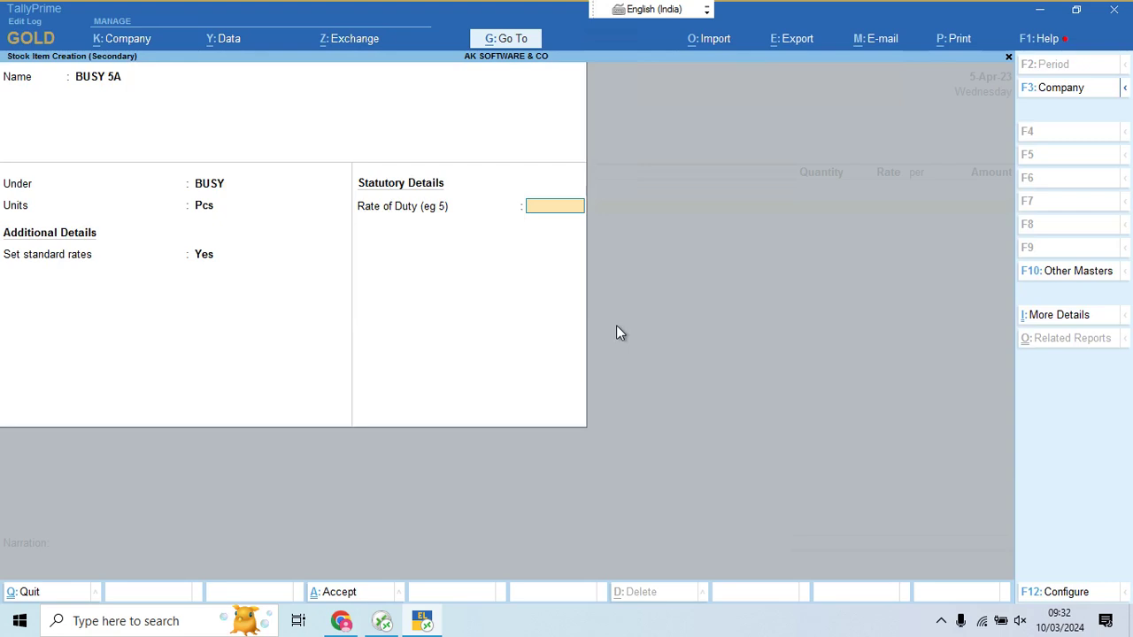
{"action": "key", "text": "BackSpace"}
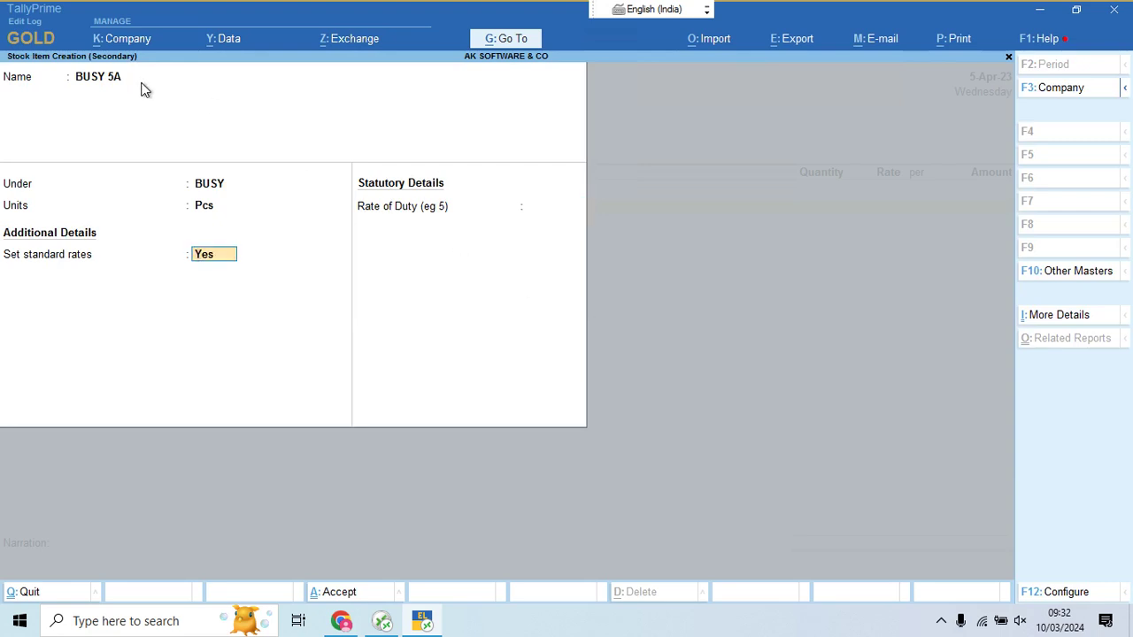
{"action": "key", "text": "Return"}
{"action": "key", "text": "Return"}
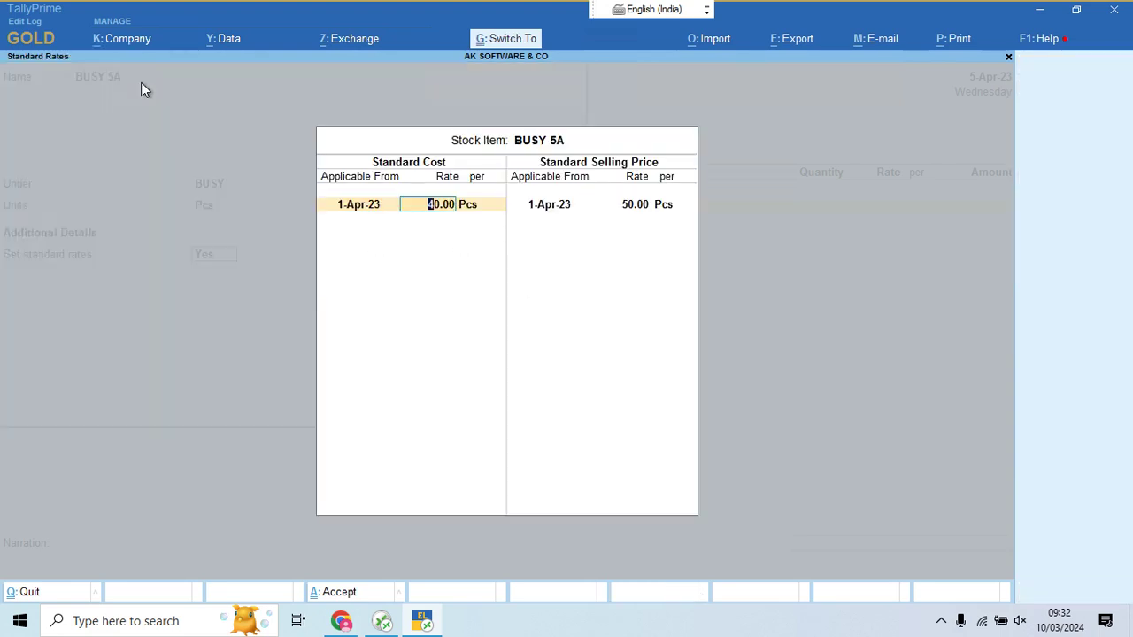
{"action": "key", "text": "ctrl+a"}
{"action": "key", "text": "ctrl+a"}
Enter the BUSY 5A line with the quantity of 140 Pcs from Project 1.pdf at a rate of 40
{"action": "key", "text": "alt+Tab"}
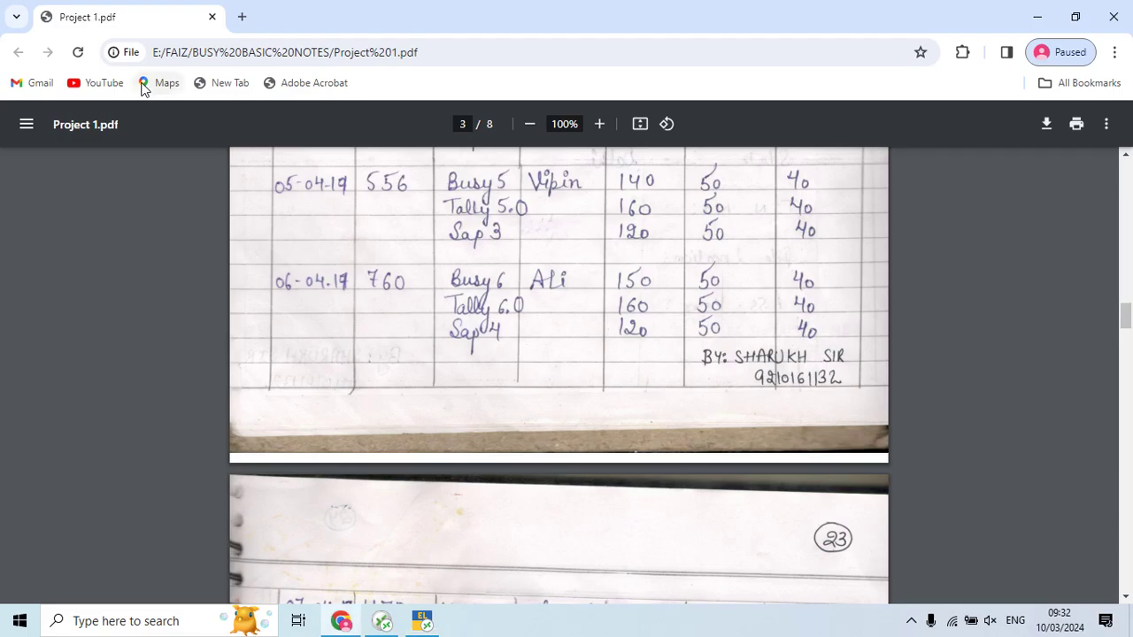
{"action": "key", "text": "alt+Tab"}
{"action": "type", "text": "140"}
{"action": "key", "text": "Return"}
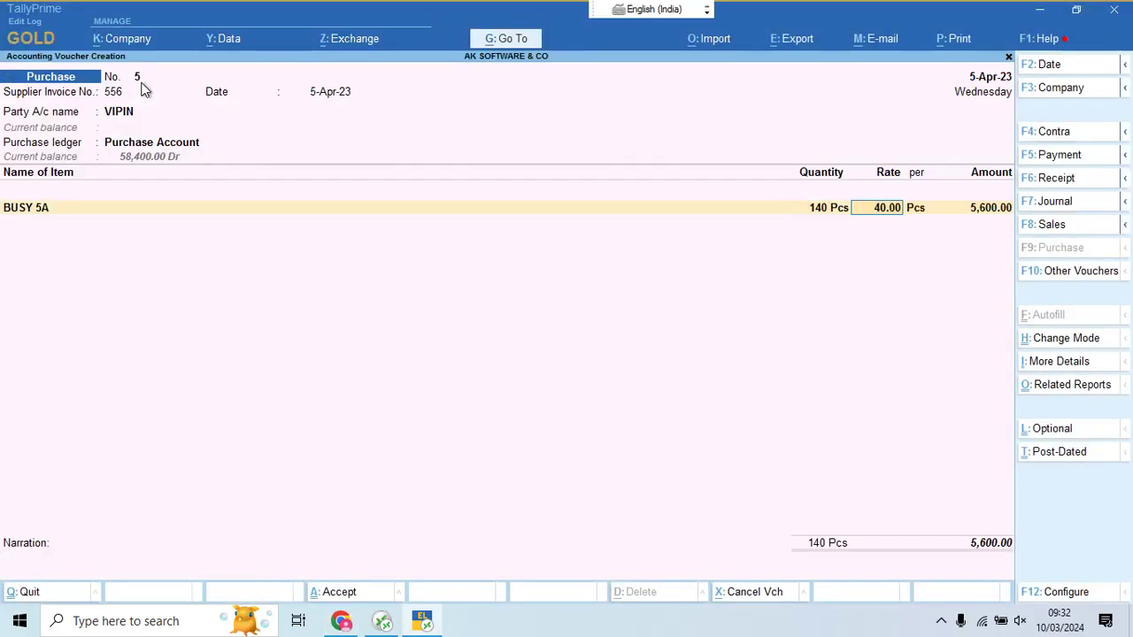
{"action": "key", "text": "Return"}
{"action": "key", "text": "Return"}
{"action": "key", "text": "Return"}
Start a new stock item for the second line of the Project 1.pdf entry and name it TALLY 5
{"action": "key", "text": "alt+c"}
{"action": "key", "text": "alt+Tab"}
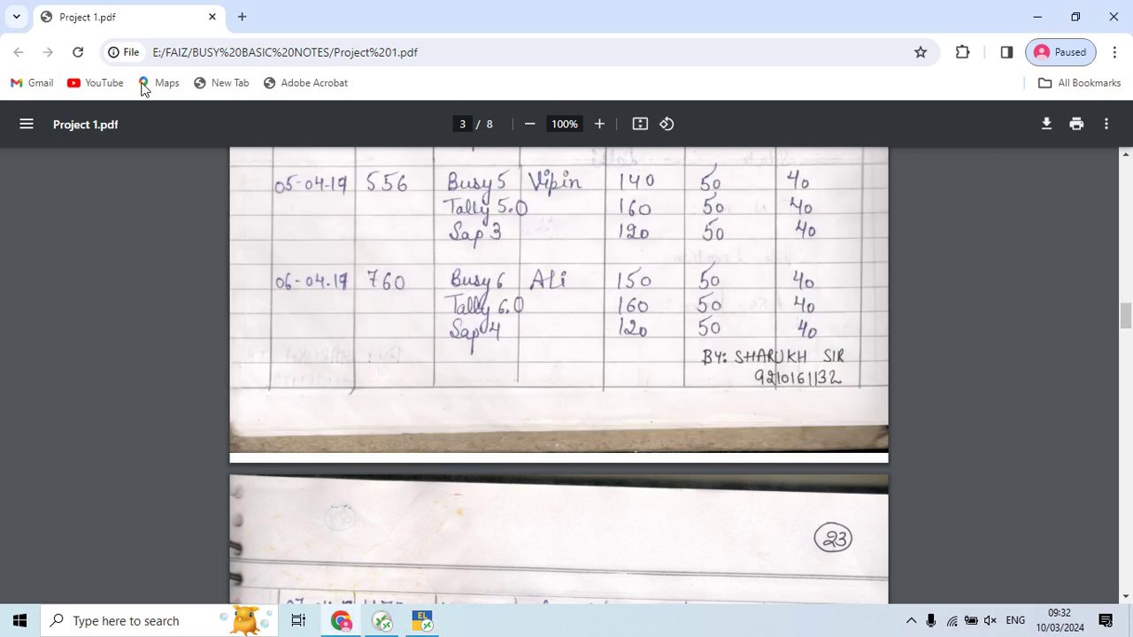
{"action": "key", "text": "alt+Tab"}
{"action": "type", "text": "TAL"}
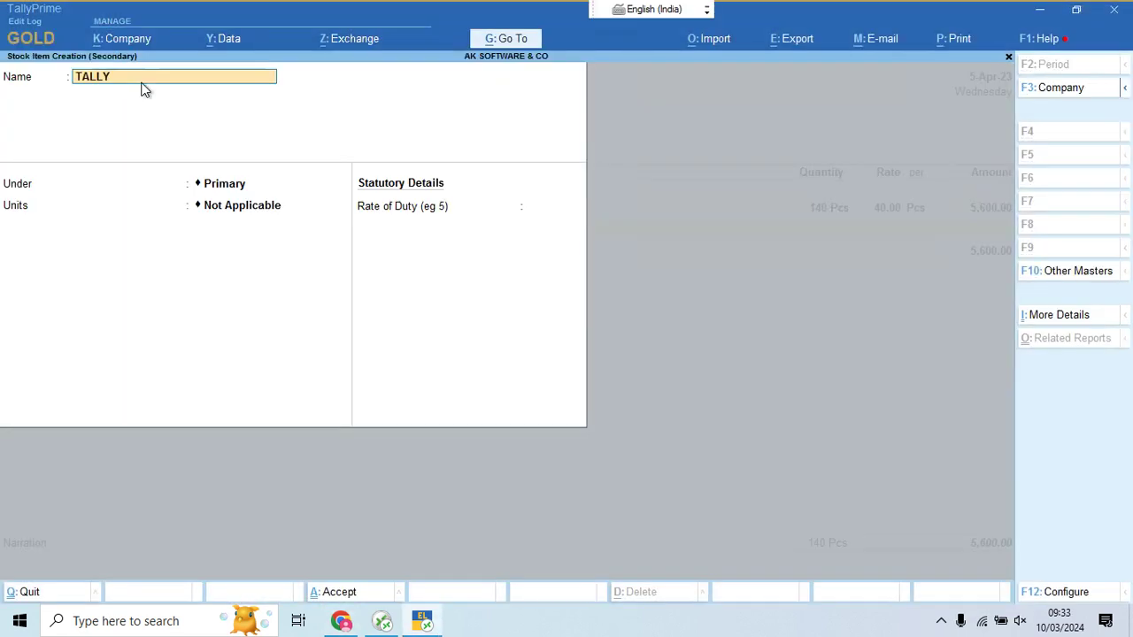
{"action": "type", "text": "LY 5"}
{"action": "key", "text": "Return"}
Keep TALLY 5 under the Primary group and set its unit to Pcs
{"action": "key", "text": "Return"}
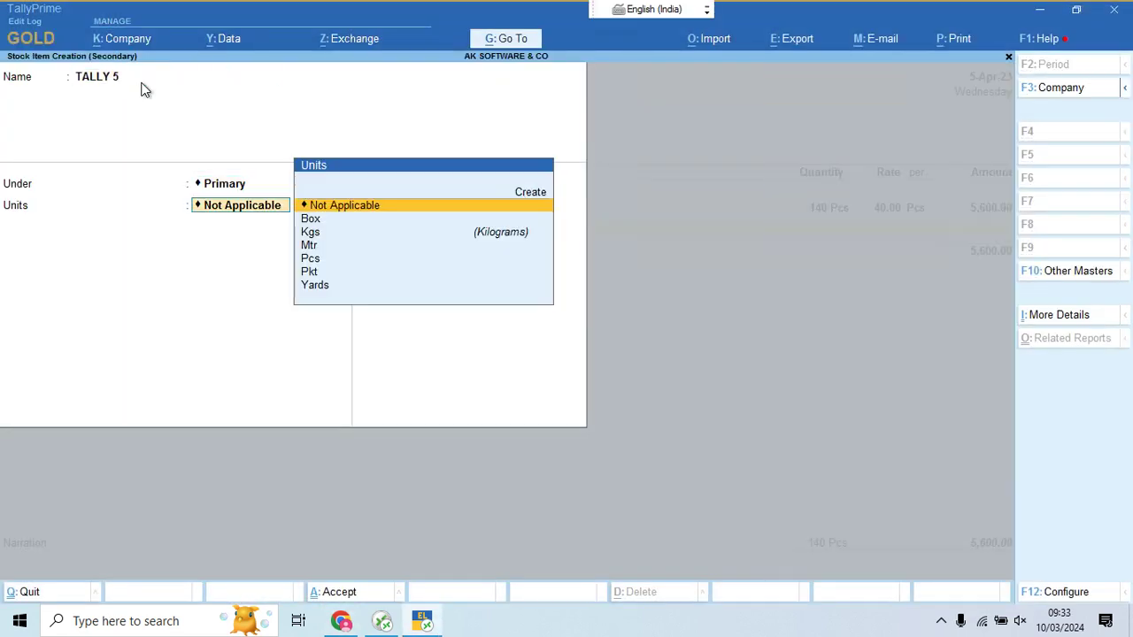
{"action": "key", "text": "Down"}
{"action": "key", "text": "Down"}
{"action": "key", "text": "Down"}
{"action": "key", "text": "BackSpace"}
{"action": "key", "text": "BackSpace"}
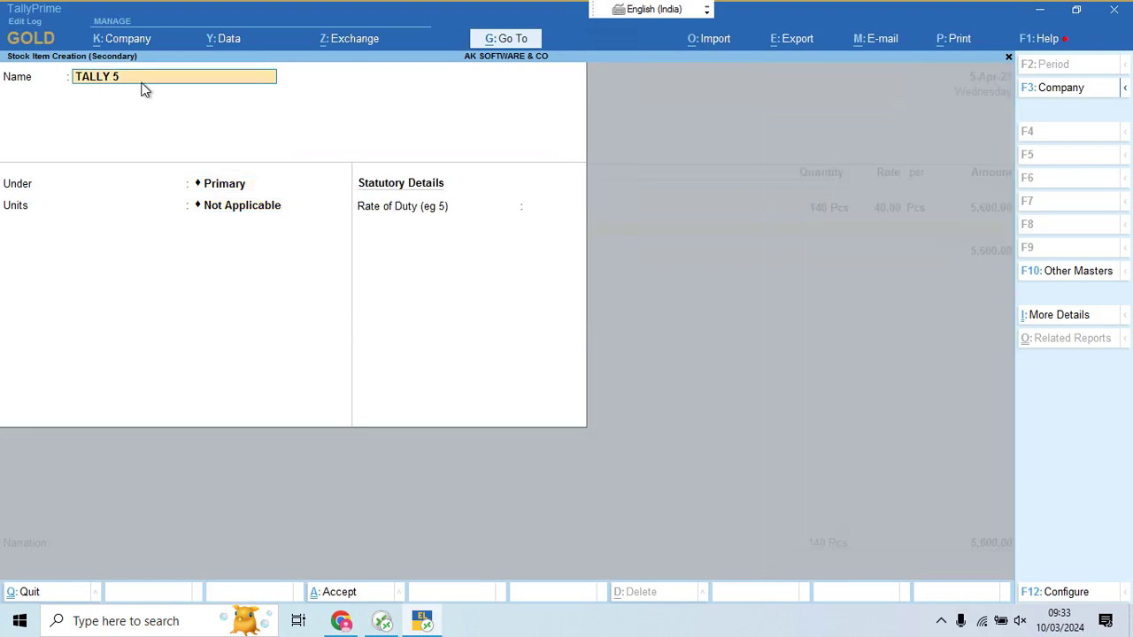
{"action": "key", "text": "Return"}
{"action": "key", "text": "Return"}
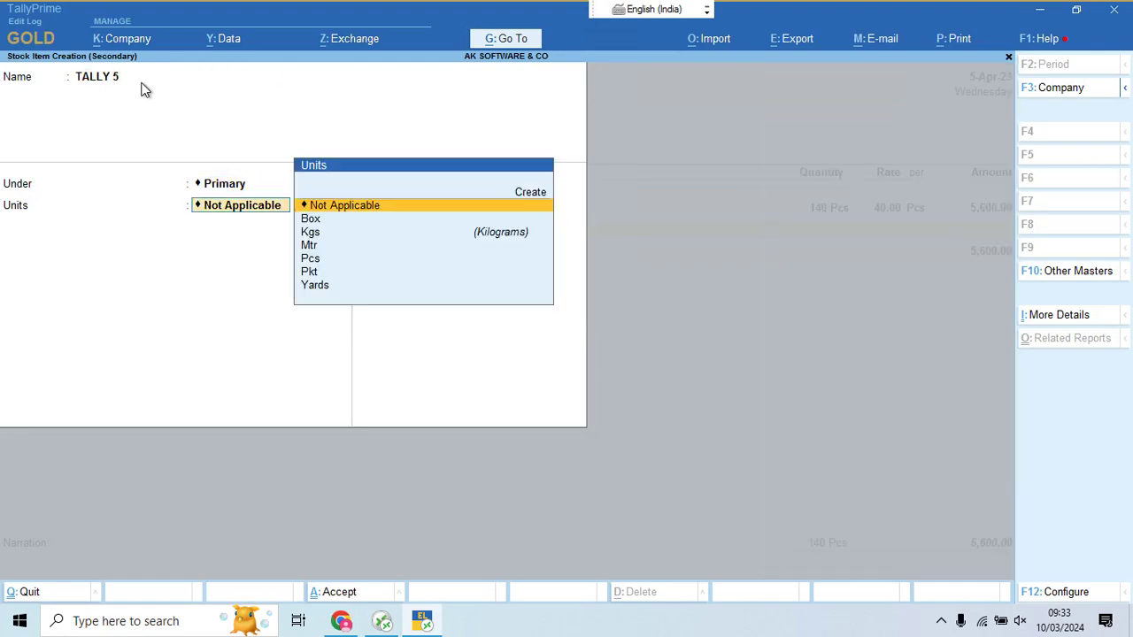
{"action": "key", "text": "Down"}
{"action": "key", "text": "Down"}
{"action": "key", "text": "Down"}
{"action": "key", "text": "Down"}
{"action": "key", "text": "Return"}
Enable standard rates for TALLY 5 with a cost of 40 and a selling price of 500 from 1-Apr-23, and save the item
{"action": "key", "text": "y"}
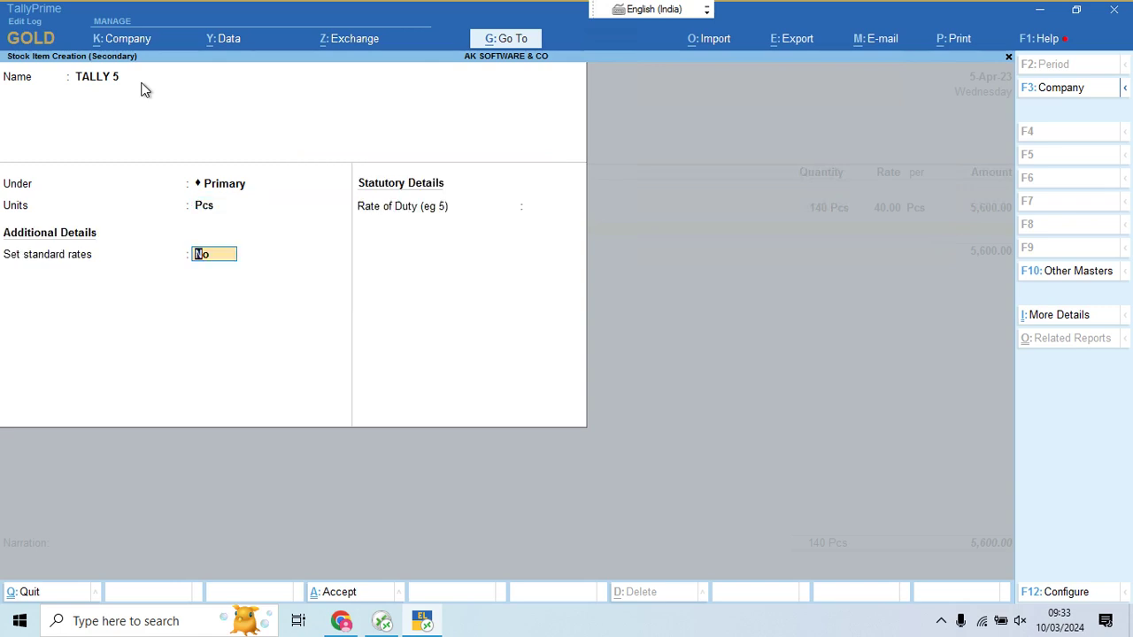
{"action": "key", "text": "Return"}
{"action": "type", "text": "40"}
{"action": "key", "text": "Return"}
{"action": "key", "text": "Return"}
{"action": "key", "text": "Return"}
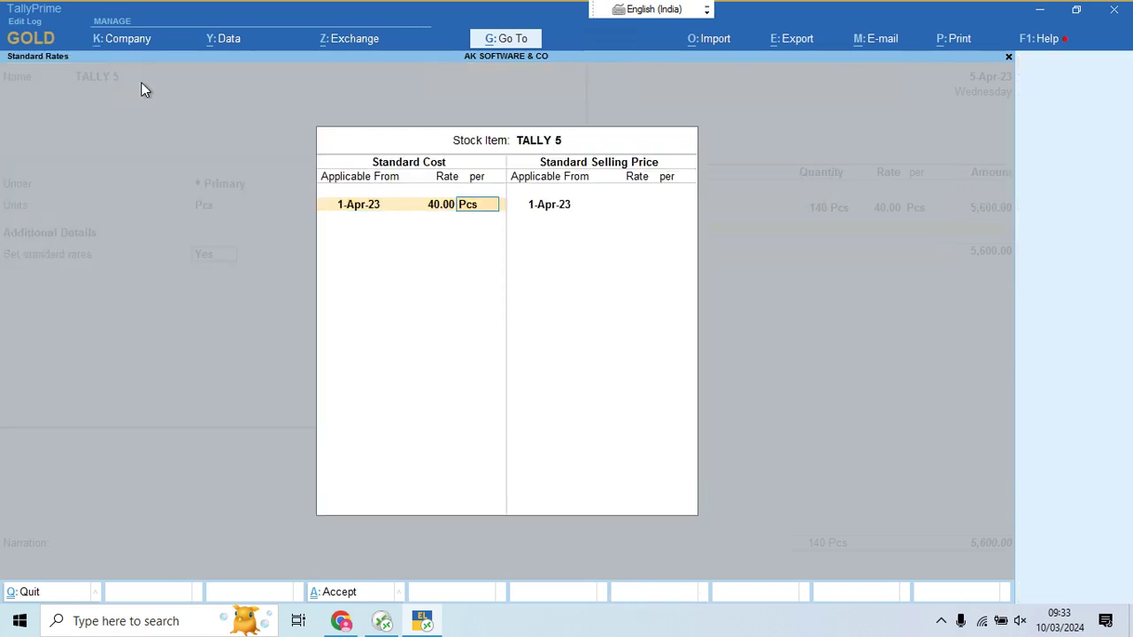
{"action": "type", "text": "500"}
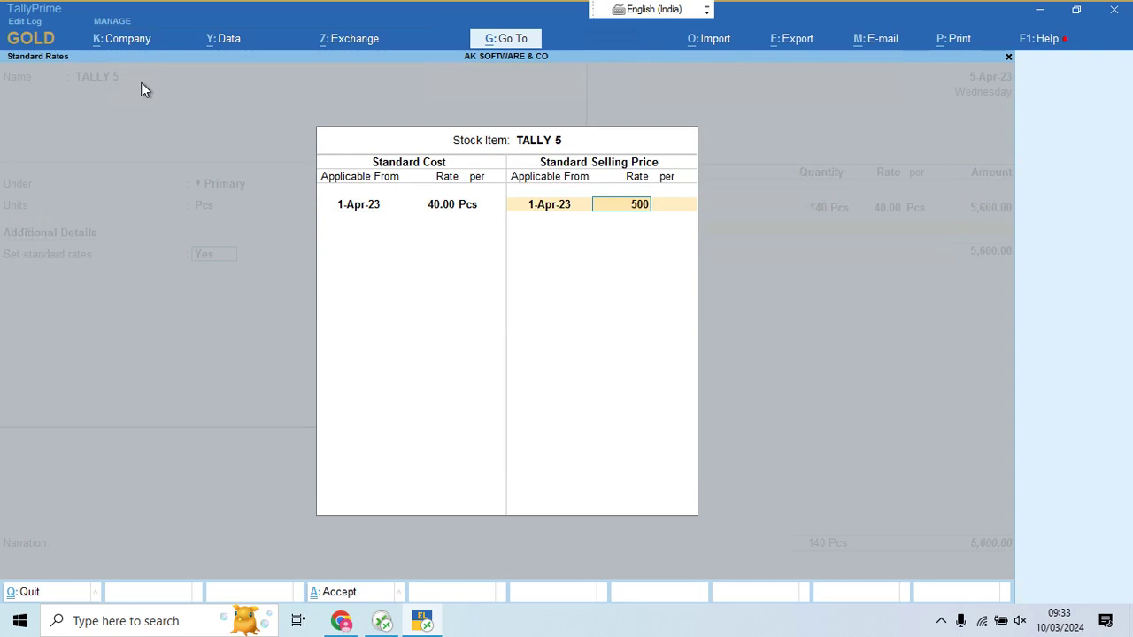
{"action": "key", "text": "Return"}
{"action": "key", "text": "Return"}
{"action": "key", "text": "Return"}
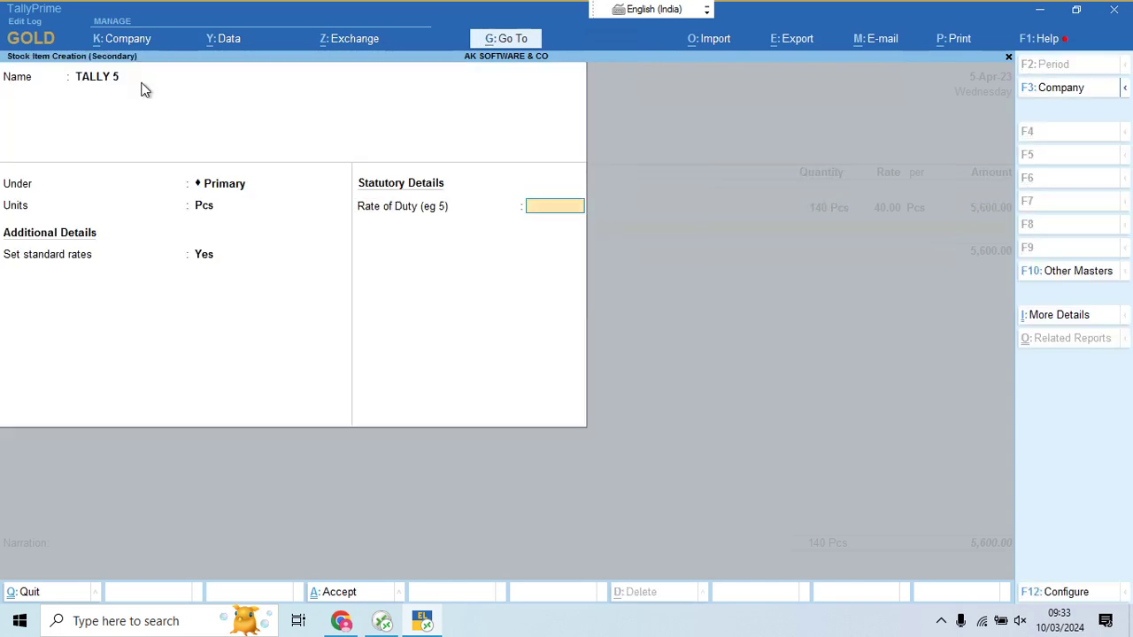
{"action": "key", "text": "Return"}
{"action": "key", "text": "Return"}
Enter the TALLY 5 line with the quantity of 160 Pcs from Project 1.pdf at a rate of 40
{"action": "key", "text": "alt+Tab"}
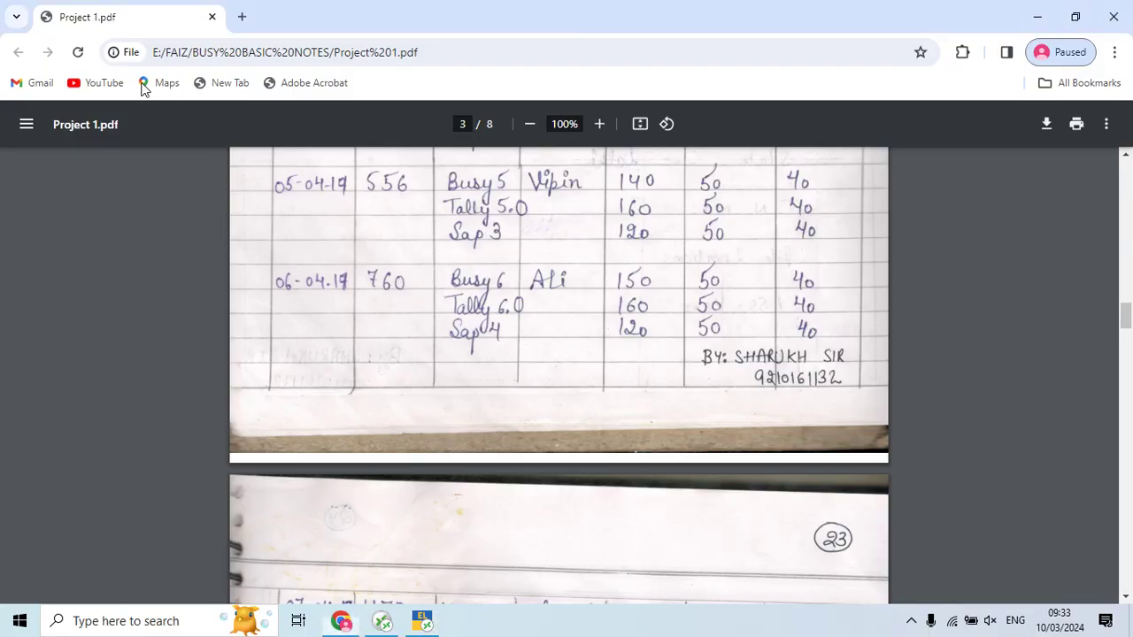
{"action": "key", "text": "alt+Tab"}
{"action": "type", "text": "160"}
{"action": "key", "text": "Return"}
{"action": "key", "text": "Return"}
{"action": "key", "text": "Return"}
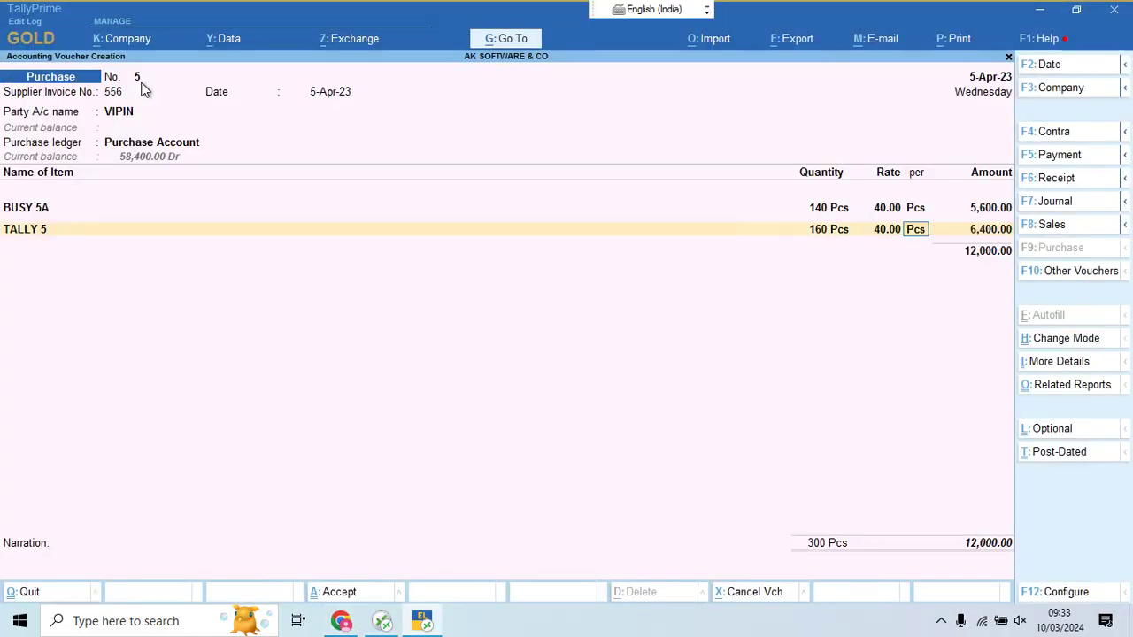
{"action": "key", "text": "Return"}
Create the third stock item of the entry, SAP 3, under Primary with Pcs as its unit
{"action": "key", "text": "alt+c"}
{"action": "key", "text": "alt+Tab"}
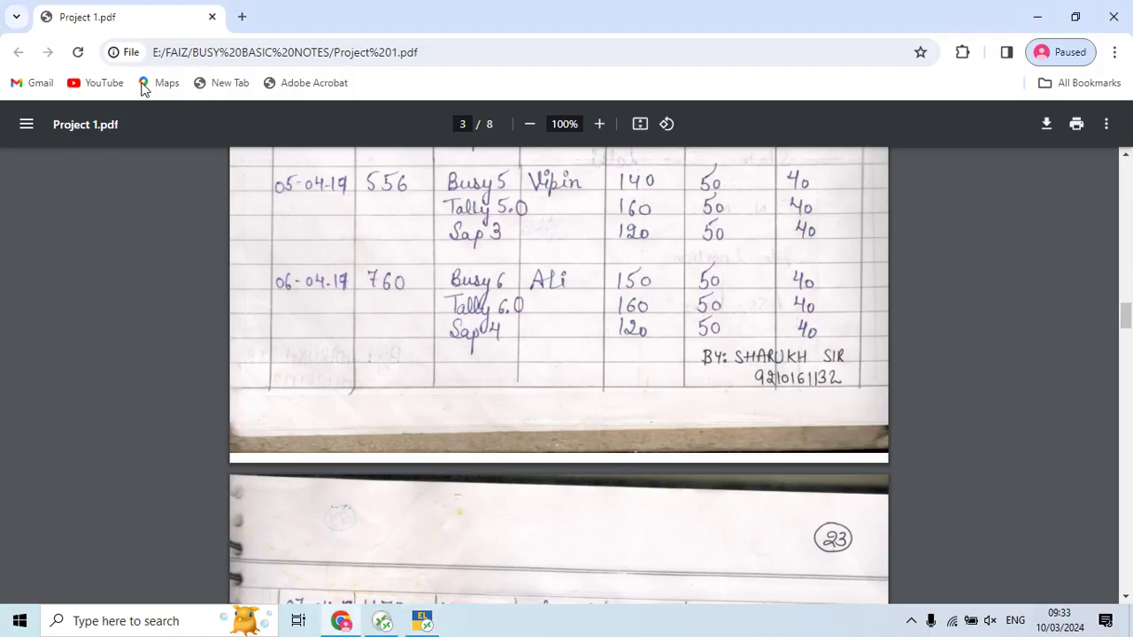
{"action": "key", "text": "alt+Tab"}
{"action": "type", "text": "SAP 3"}
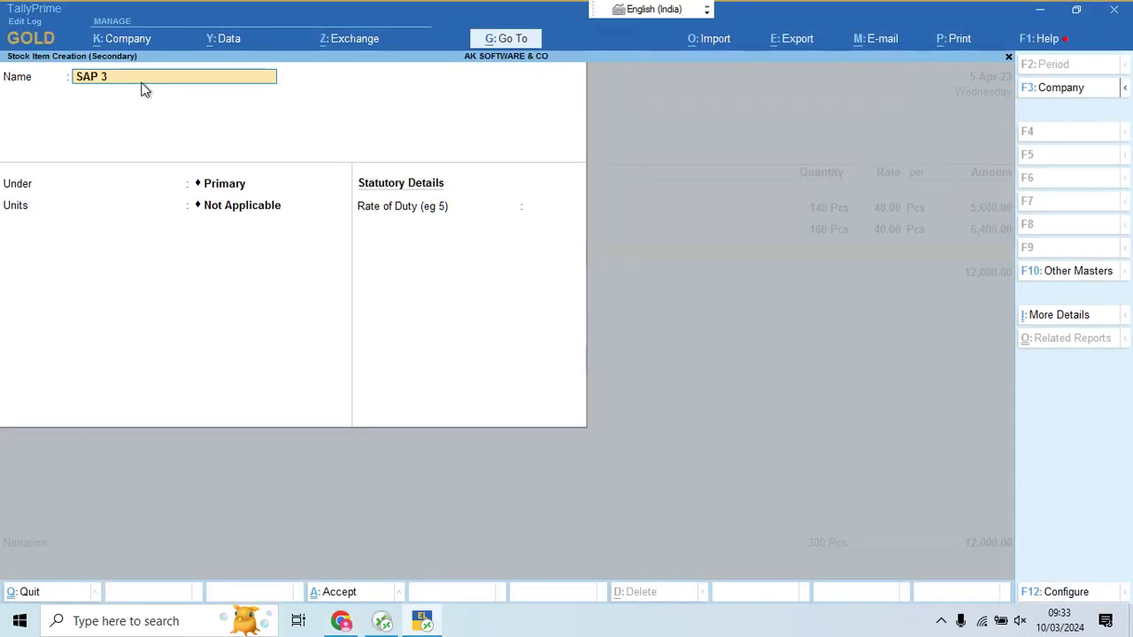
{"action": "key", "text": "Return"}
{"action": "key", "text": "Return"}
{"action": "key", "text": "BackSpace"}
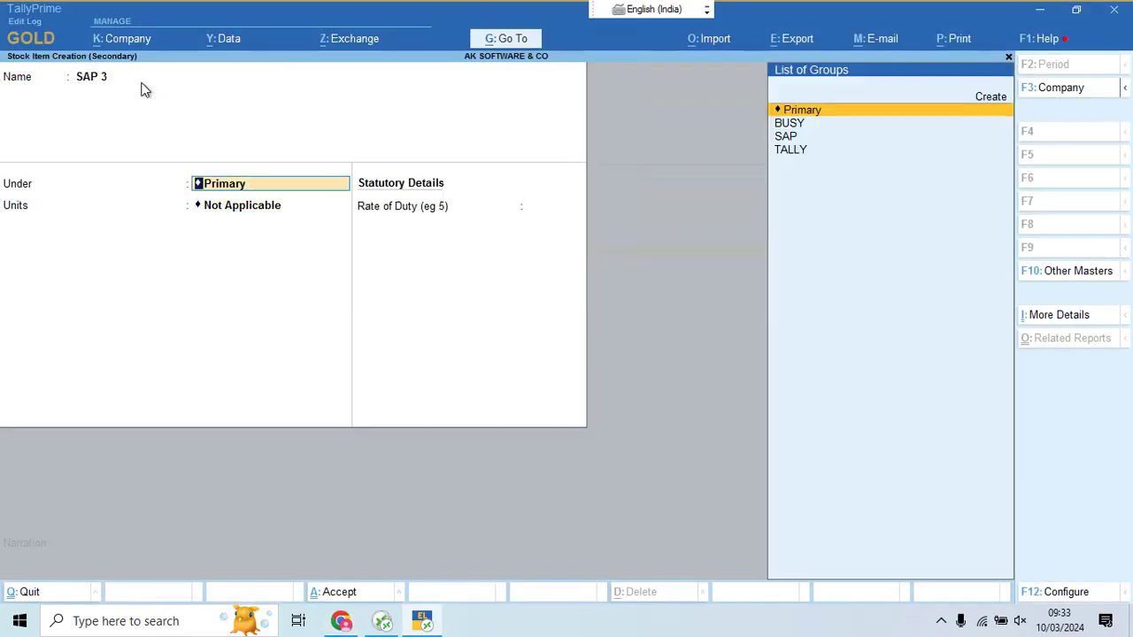
{"action": "key", "text": "Return"}
{"action": "key", "text": "Down"}
{"action": "key", "text": "Down"}
{"action": "key", "text": "Down"}
{"action": "key", "text": "Down"}
{"action": "key", "text": "Return"}
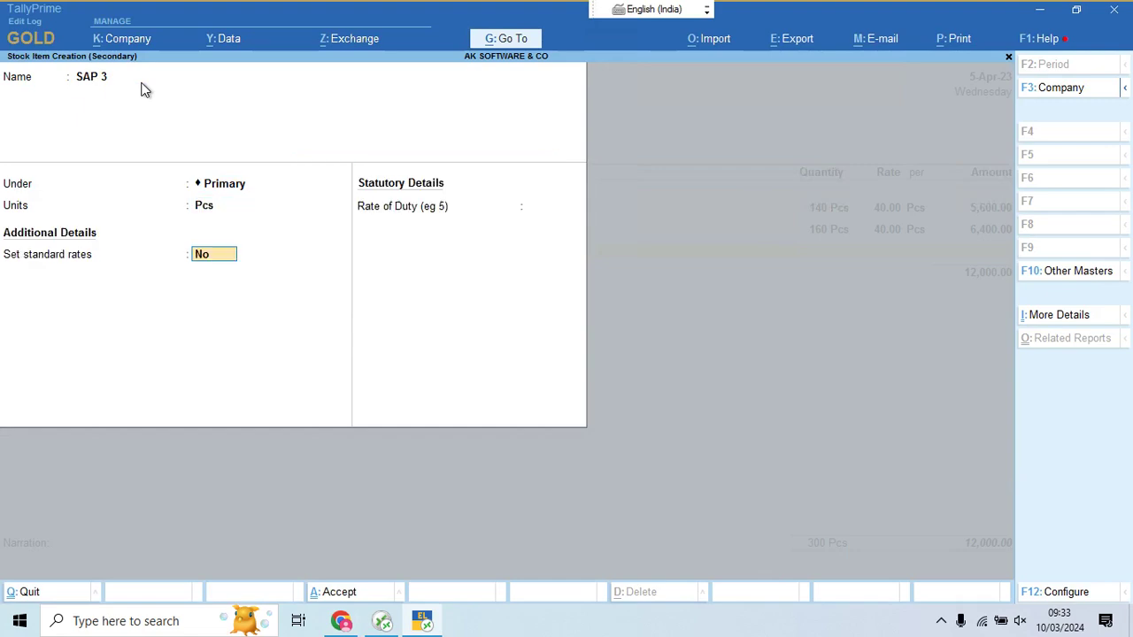
Enable standard rates for SAP 3 with a cost of 40 and a selling price of 50 from 1-Apr-23, and save the item
{"action": "type", "text": "Y"}
{"action": "key", "text": "Return"}
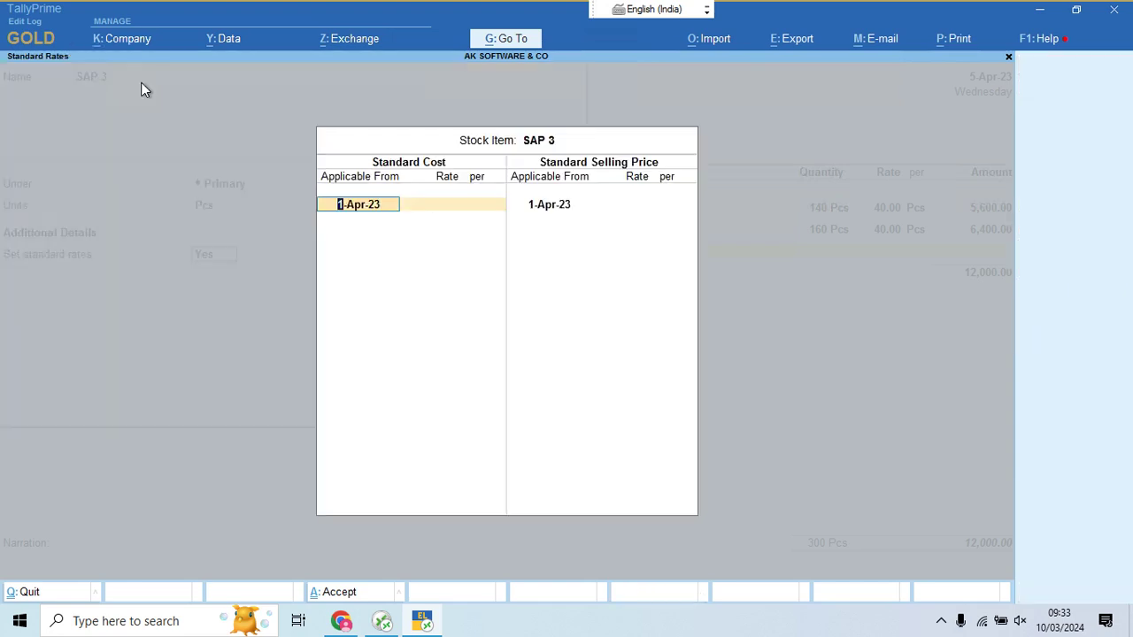
{"action": "key", "text": "Return"}
{"action": "type", "text": "40"}
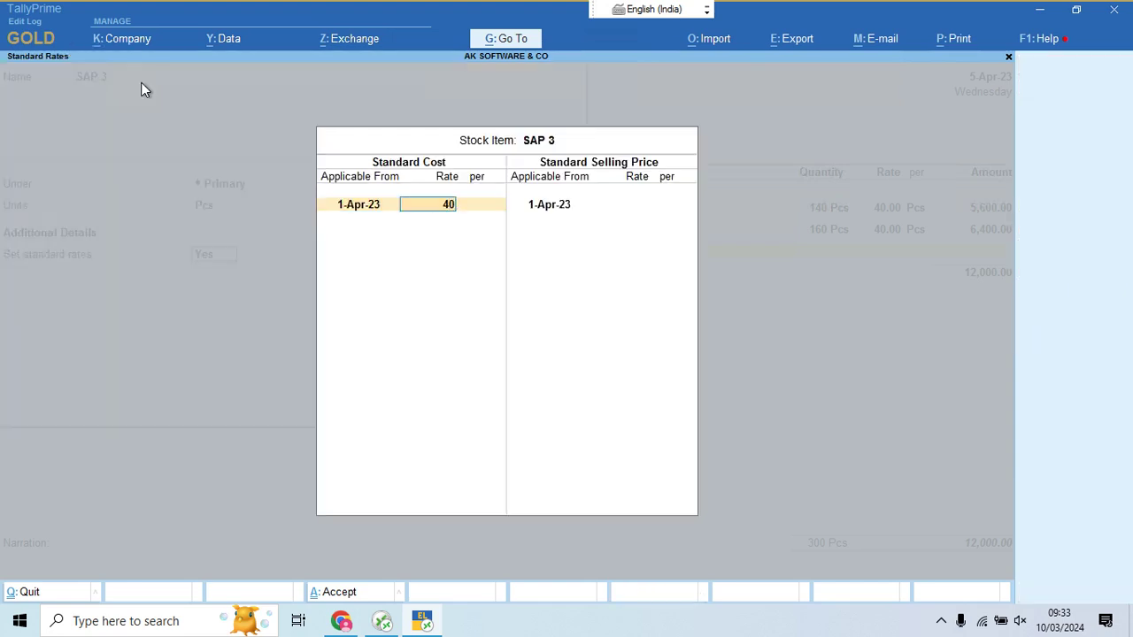
{"action": "key", "text": "Return"}
{"action": "key", "text": "Return"}
{"action": "key", "text": "Return"}
{"action": "key", "text": "Return"}
{"action": "type", "text": "50"}
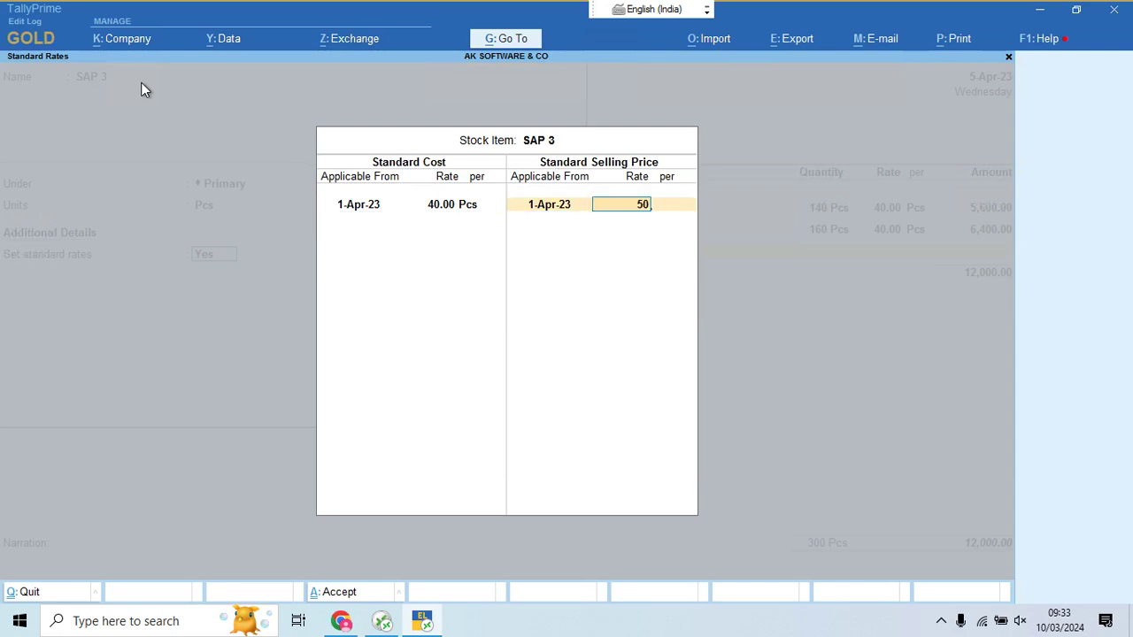
{"action": "key", "text": "Return"}
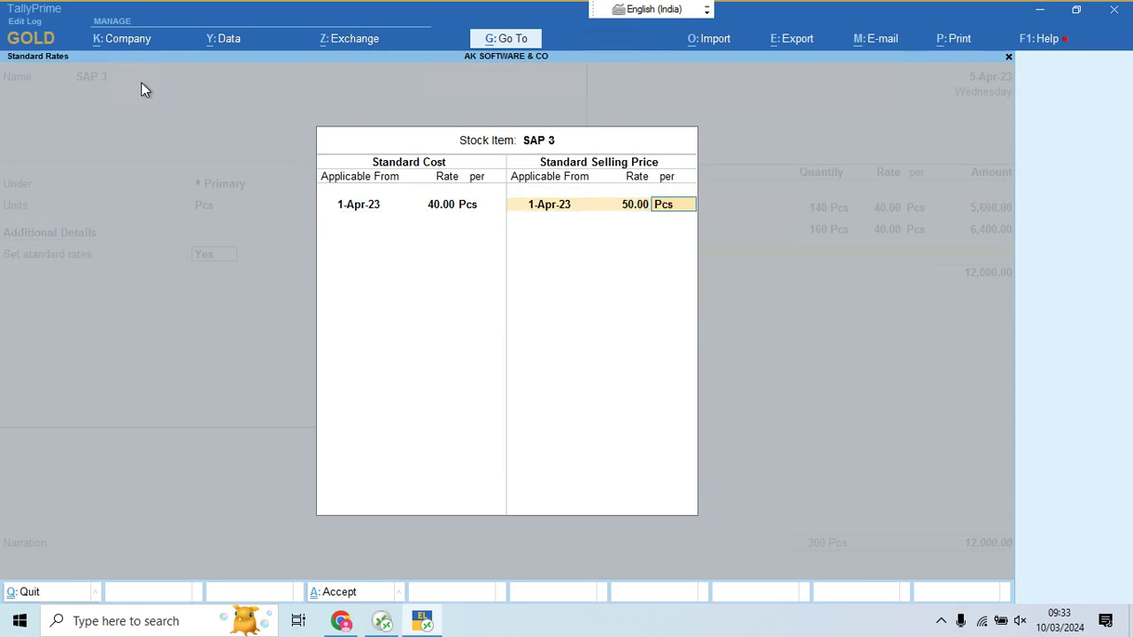
{"action": "key", "text": "Return"}
{"action": "key", "text": "Return"}
{"action": "key", "text": "Return"}
{"action": "key", "text": "Return"}
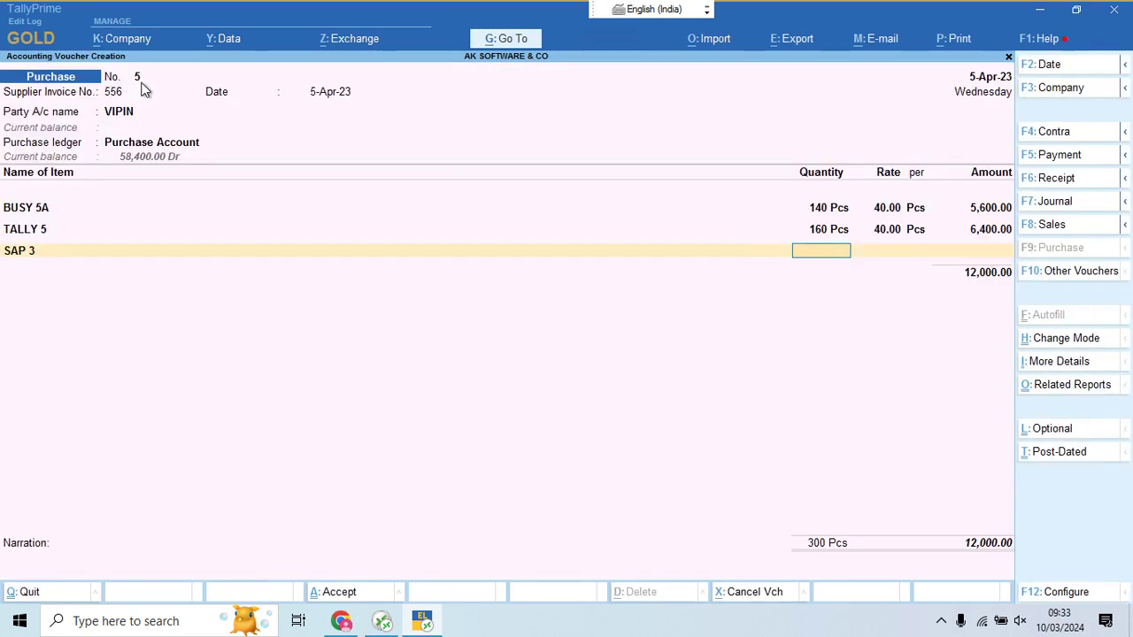
Enter the SAP 3 line with the quantity of 120 Pcs from Project 1.pdf at a rate of 40
{"action": "key", "text": "alt+Tab"}
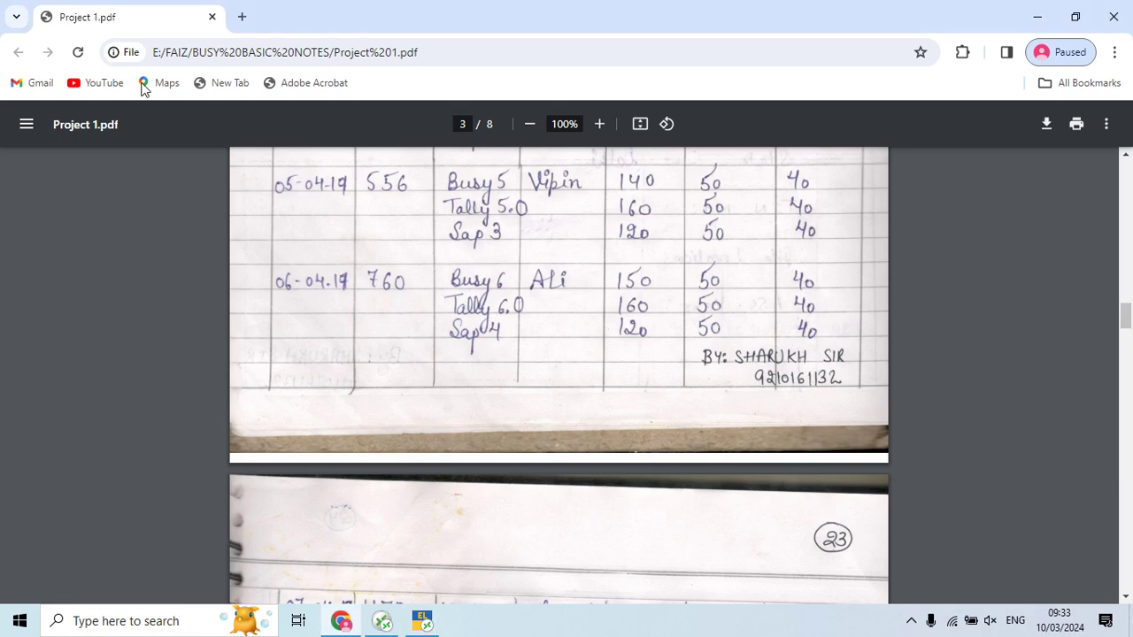
{"action": "key", "text": "alt+Tab"}
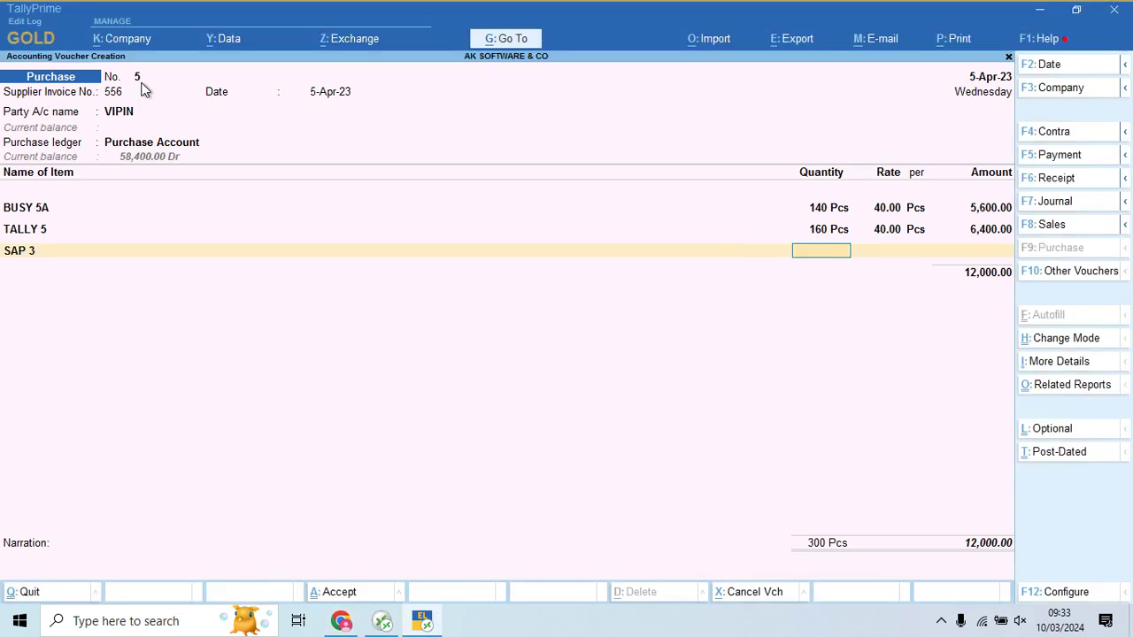
{"action": "type", "text": "120"}
{"action": "key", "text": "Return"}
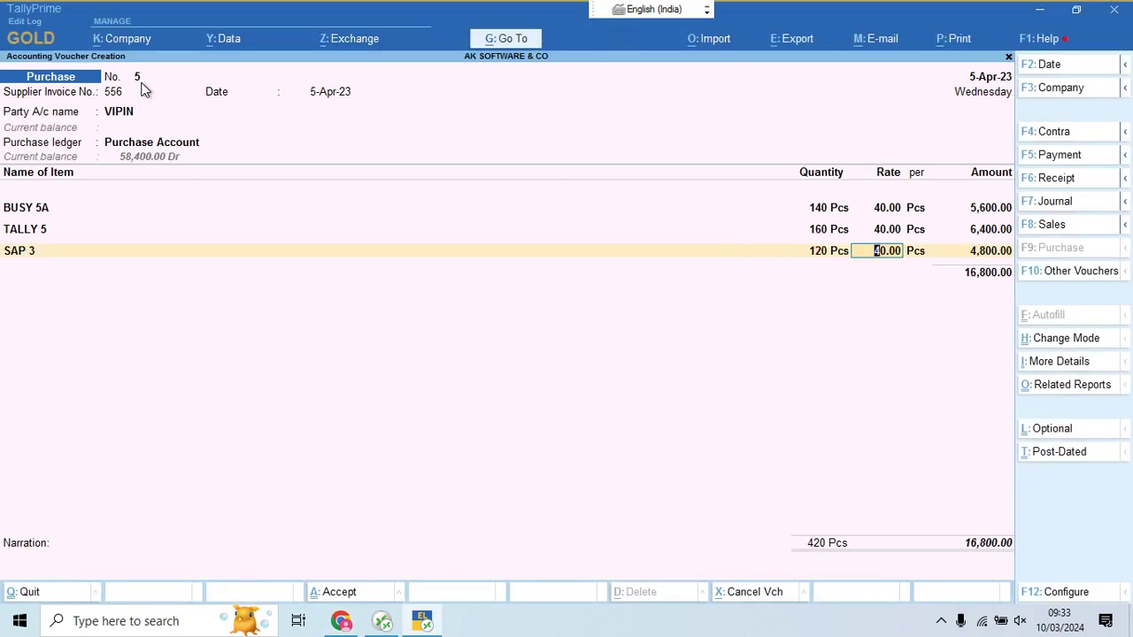
{"action": "key", "text": "Return"}
{"action": "key", "text": "Return"}
Finish the item list without further lines or a narration and save purchase voucher 5
{"action": "key", "text": "Return"}
{"action": "key", "text": "Return"}
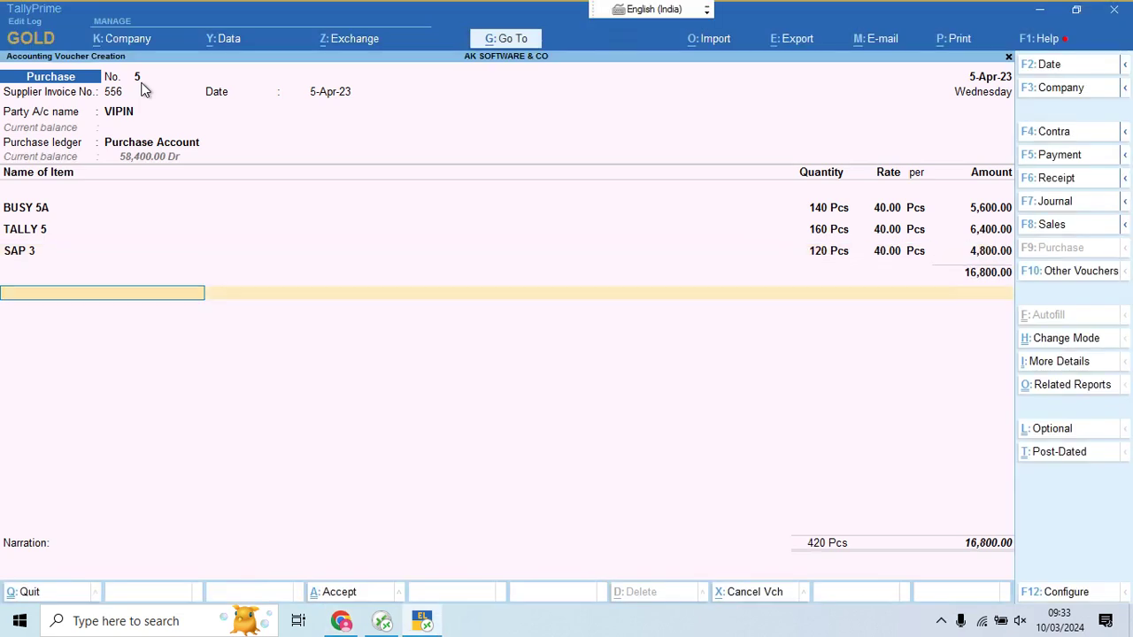
{"action": "key", "text": "Return"}
{"action": "key", "text": "Return"}
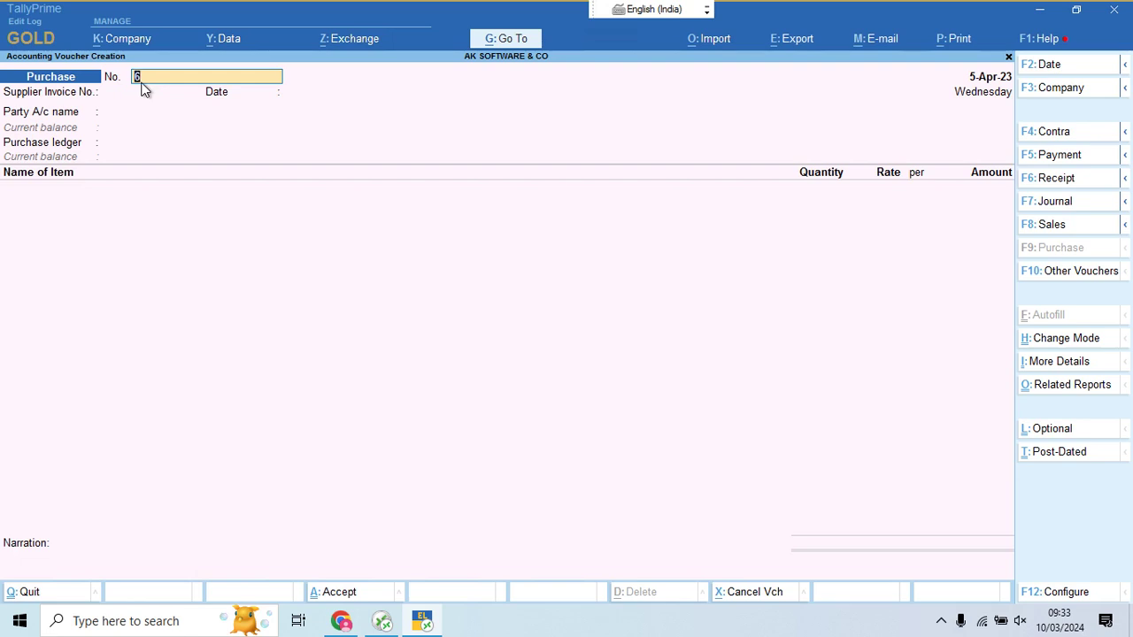
Leave voucher creation and open the list of stock items for alteration
{"action": "key", "text": "Escape"}
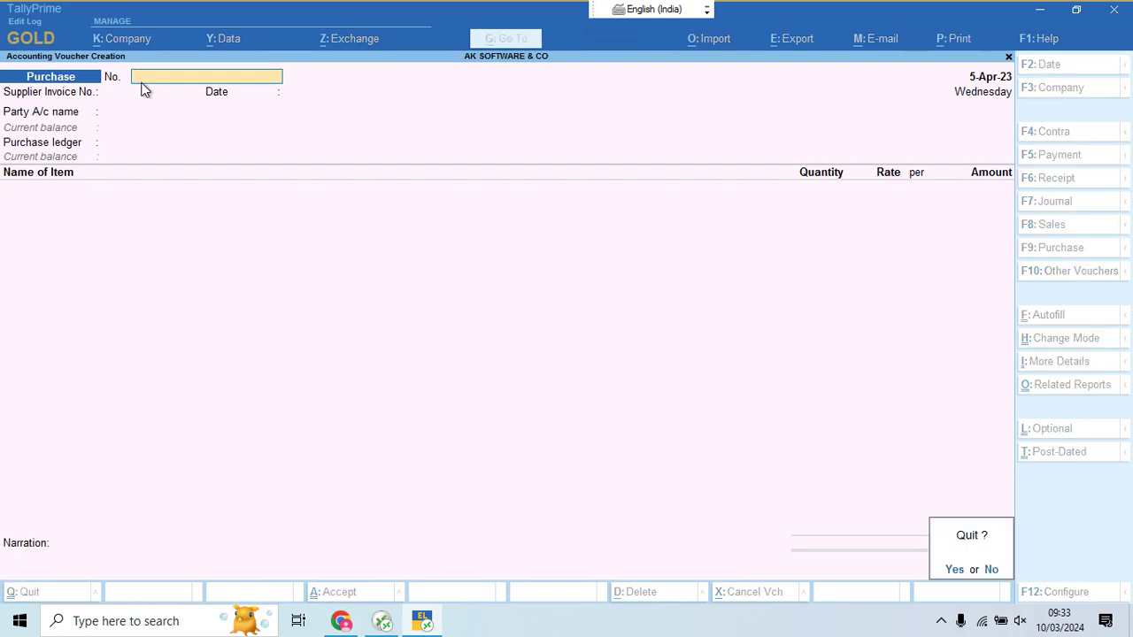
{"action": "key", "text": "Return"}
{"action": "key", "text": "Up"}
{"action": "key", "text": "Up"}
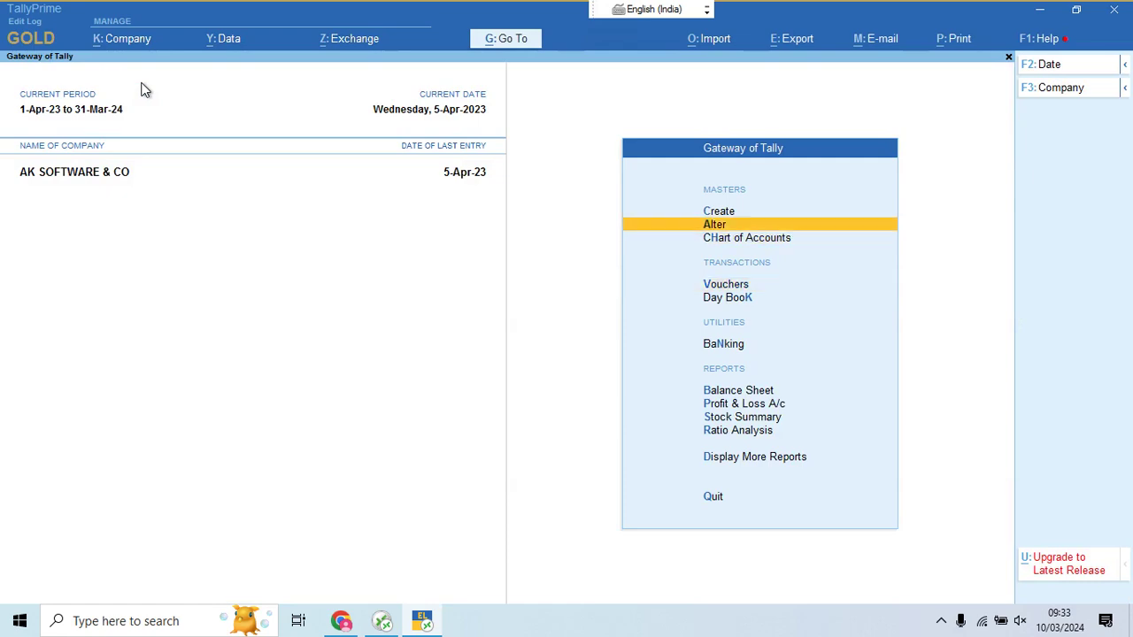
{"action": "key", "text": "Return"}
{"action": "key", "text": "Down"}
{"action": "key", "text": "Down"}
{"action": "key", "text": "Down"}
{"action": "key", "text": "Down"}
{"action": "key", "text": "Down"}
{"action": "key", "text": "Down"}
{"action": "key", "text": "Down"}
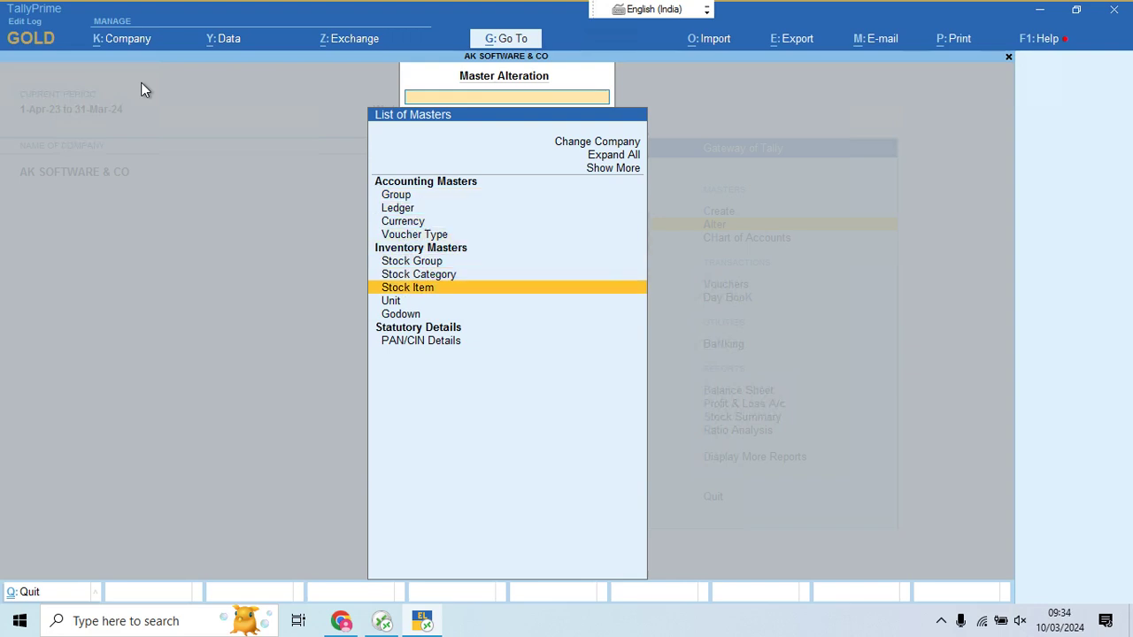
{"action": "key", "text": "Return"}
Rename the stock item BUSY 5A to BUSY 5 and save it
{"action": "key", "text": "Down"}
{"action": "key", "text": "Down"}
{"action": "key", "text": "Down"}
{"action": "key", "text": "Down"}
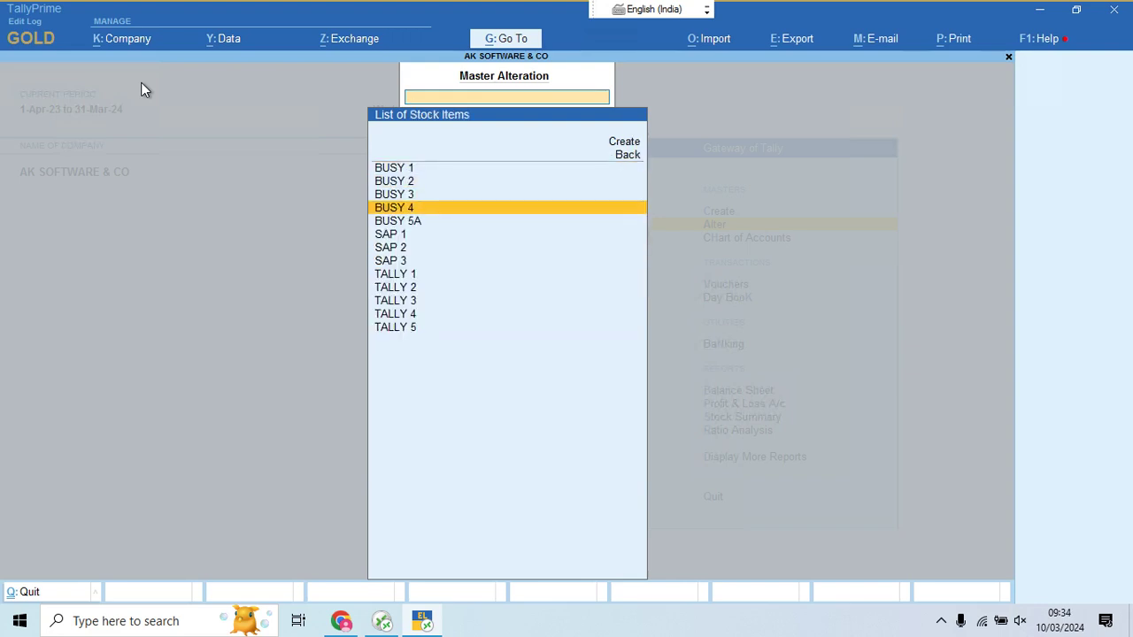
{"action": "key", "text": "Return"}
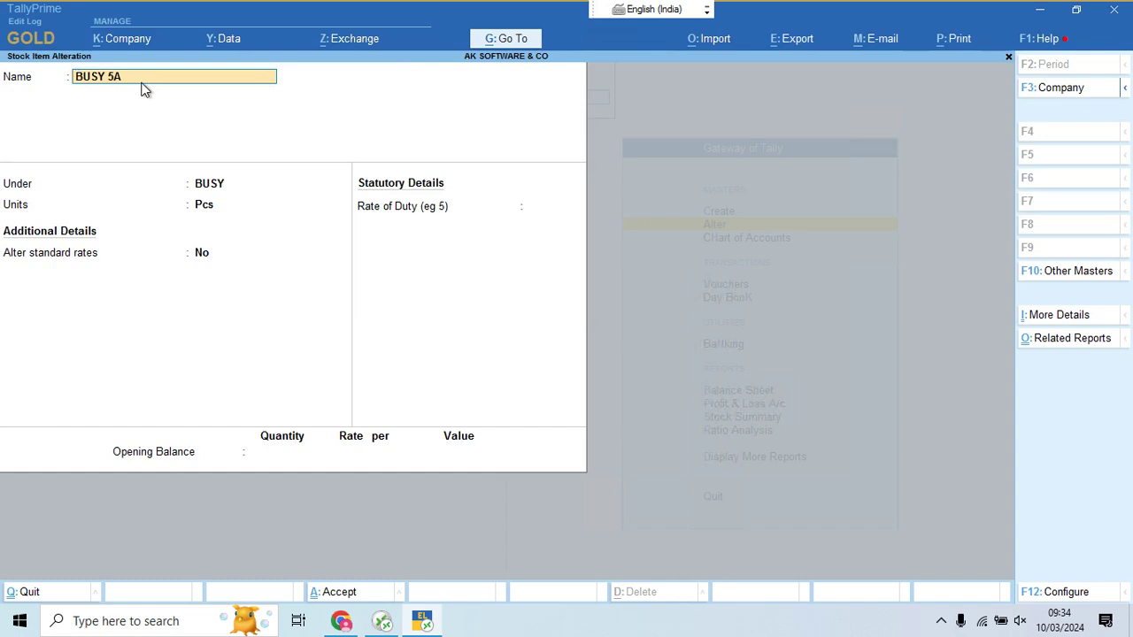
{"action": "key", "text": "BackSpace"}
{"action": "key", "text": "Return"}
{"action": "key", "text": "ctrl+a"}
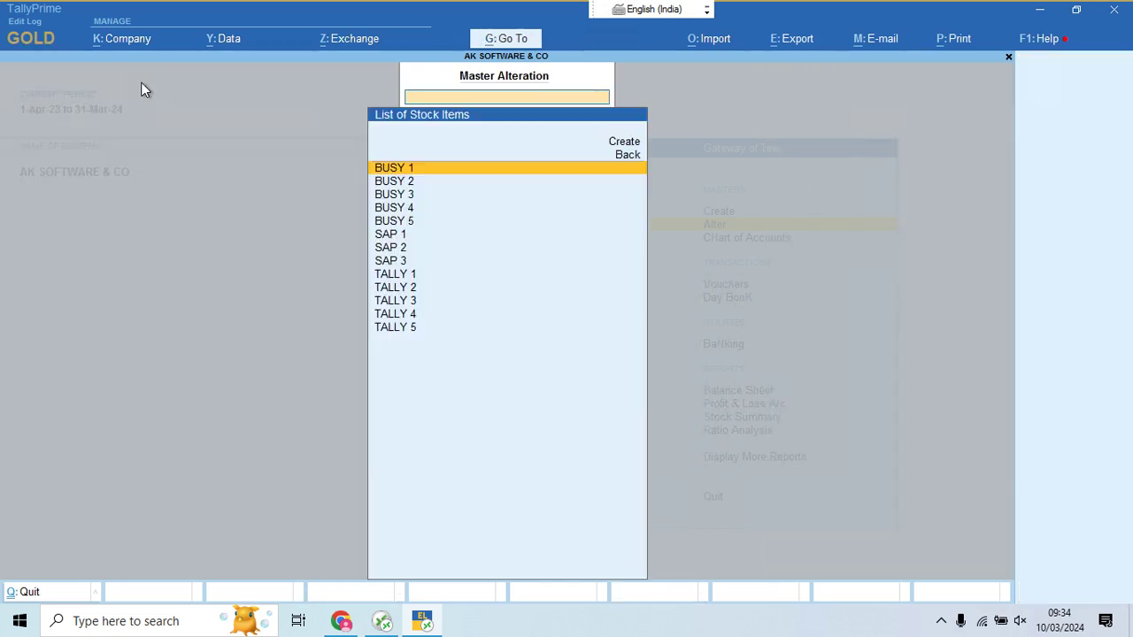
Open the stock item BUSY 5 to check its details and close it without changes
{"action": "key", "text": "Down"}
{"action": "key", "text": "Down"}
{"action": "key", "text": "Down"}
{"action": "key", "text": "Down"}
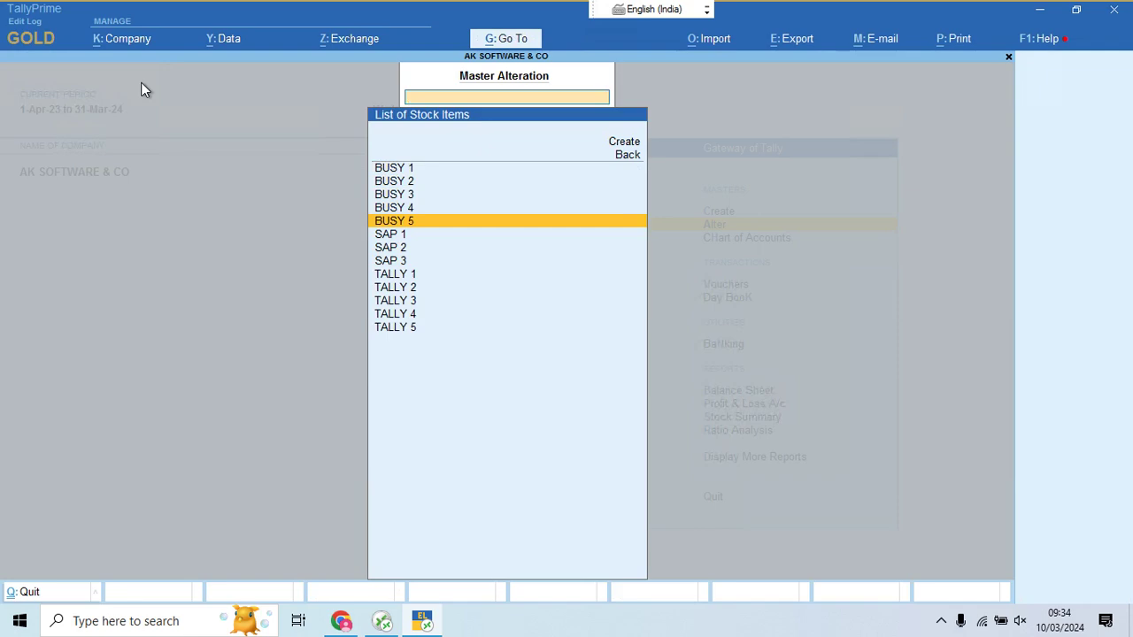
{"action": "key", "text": "Return"}
{"action": "key", "text": "Escape"}
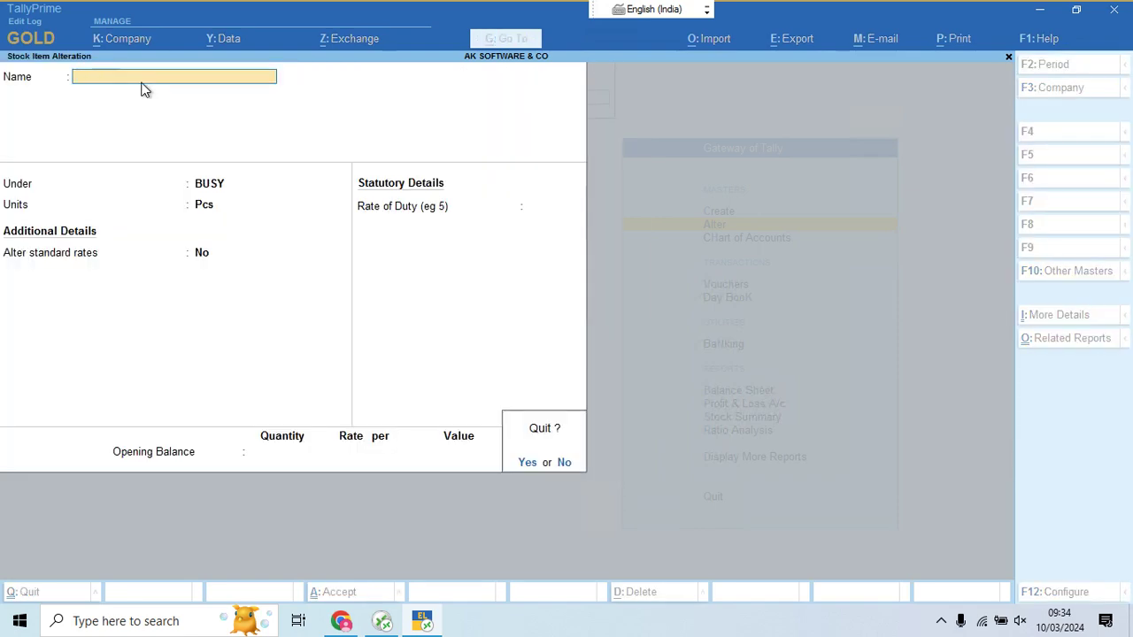
{"action": "key", "text": "y"}
Move the stock item TALLY 5 under the TALLY stock group and save it
{"action": "key", "text": "Down"}
{"action": "key", "text": "Down"}
{"action": "key", "text": "Down"}
{"action": "key", "text": "Down"}
{"action": "key", "text": "Down"}
{"action": "key", "text": "Down"}
{"action": "key", "text": "Down"}
{"action": "key", "text": "Down"}
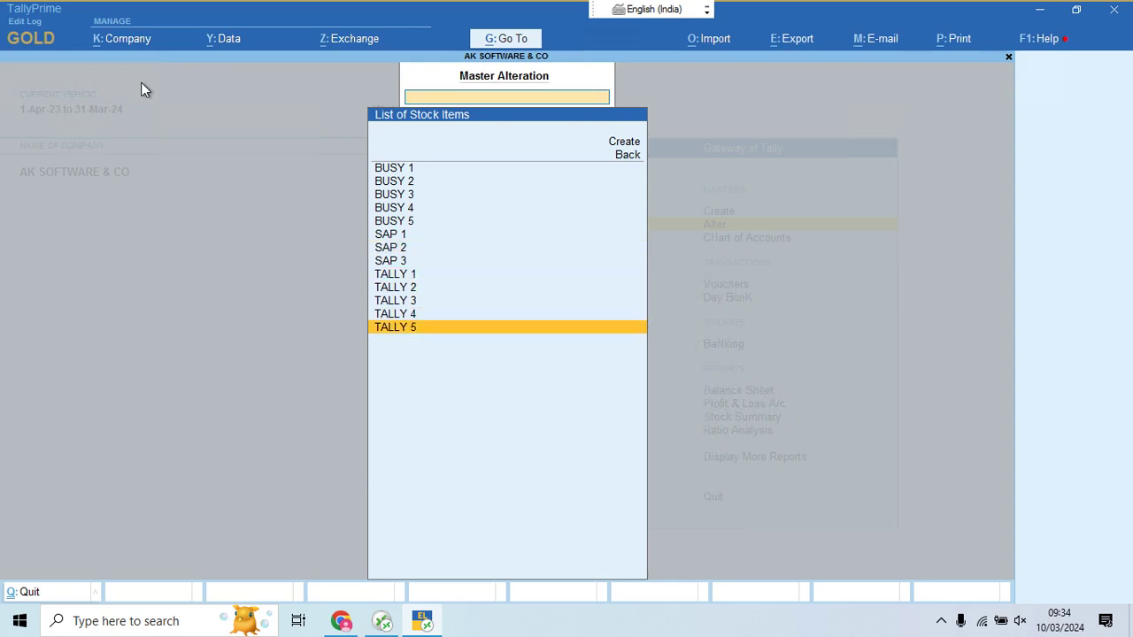
{"action": "key", "text": "Up"}
{"action": "key", "text": "Down"}
{"action": "key", "text": "Return"}
{"action": "key", "text": "Return"}
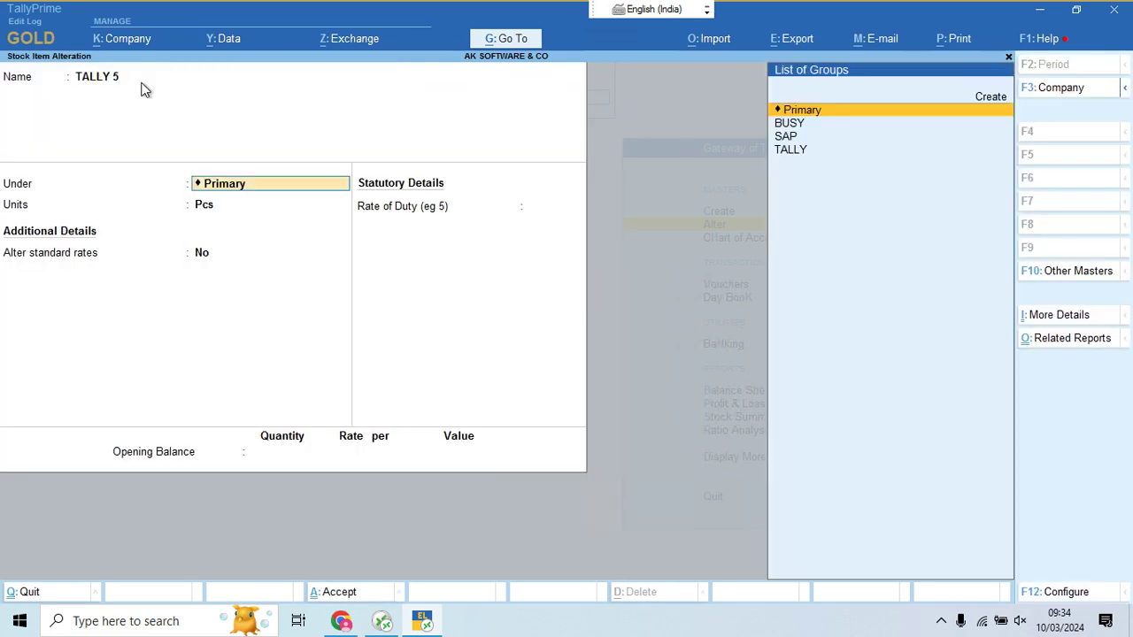
{"action": "key", "text": "Down"}
{"action": "key", "text": "Down"}
{"action": "key", "text": "Down"}
{"action": "key", "text": "Return"}
{"action": "key", "text": "Return"}
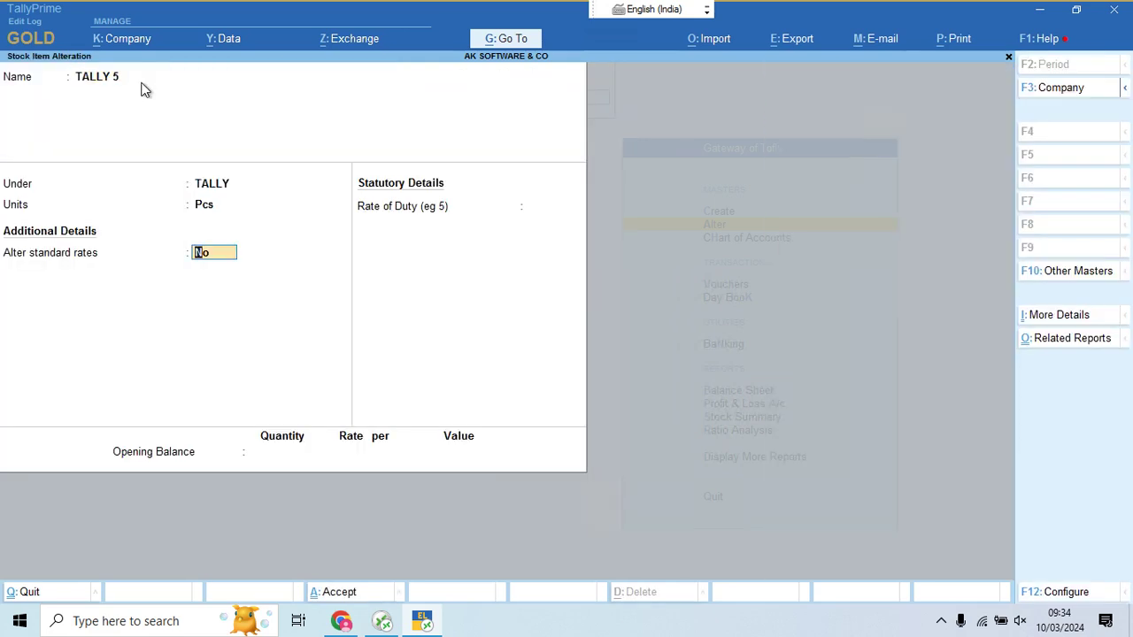
{"action": "key", "text": "ctrl+a"}
Move the stock item SAP 3 under the SAP stock group and save it
{"action": "key", "text": "Up"}
{"action": "key", "text": "Up"}
{"action": "key", "text": "Up"}
{"action": "key", "text": "Up"}
{"action": "key", "text": "Up"}
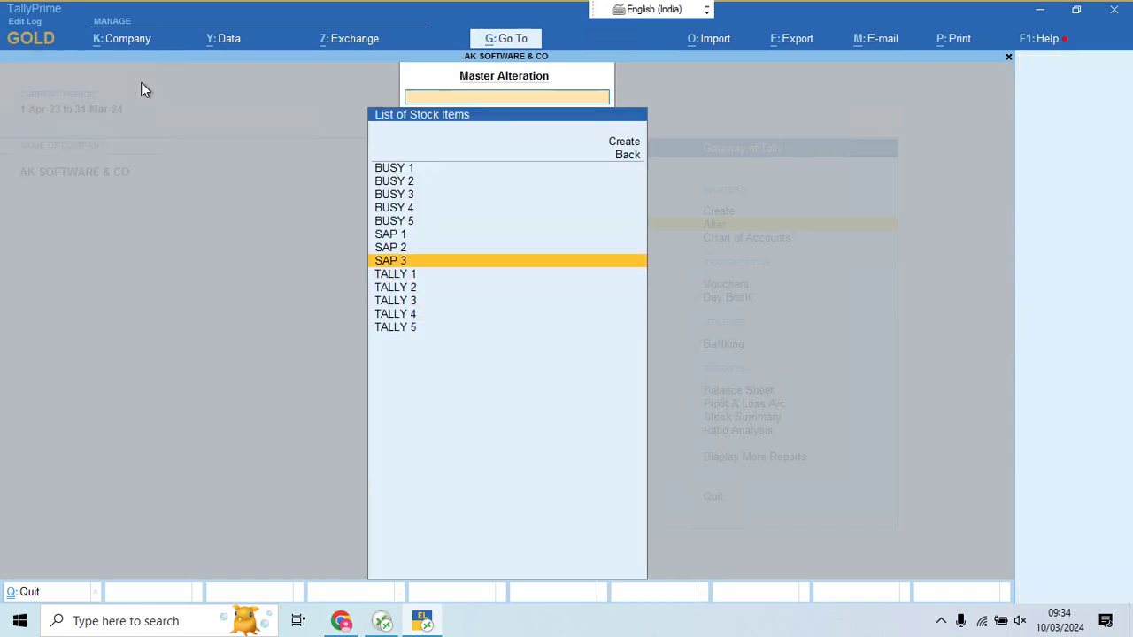
{"action": "key", "text": "Return"}
{"action": "key", "text": "Return"}
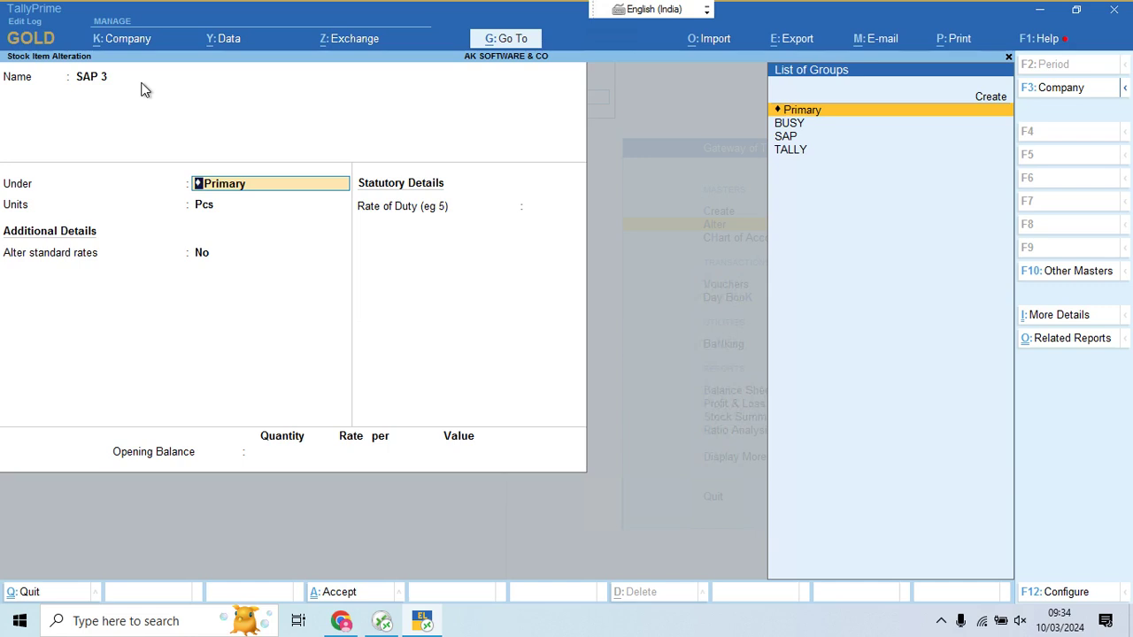
{"action": "key", "text": "Down"}
{"action": "key", "text": "Down"}
{"action": "key", "text": "Return"}
{"action": "key", "text": "Return"}
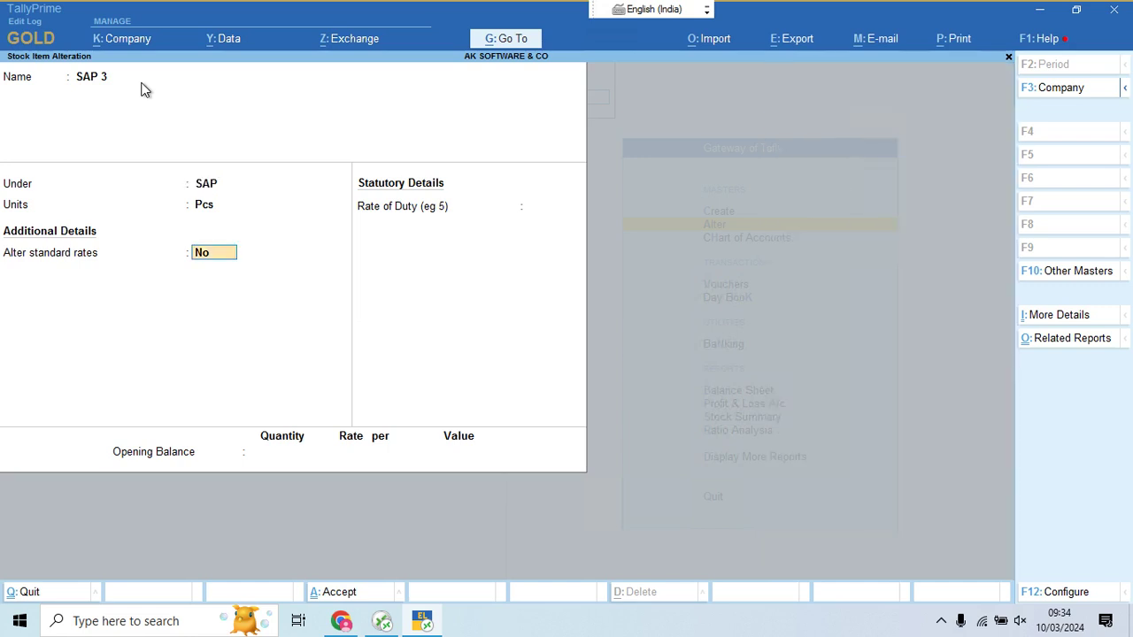
{"action": "key", "text": "ctrl+a"}
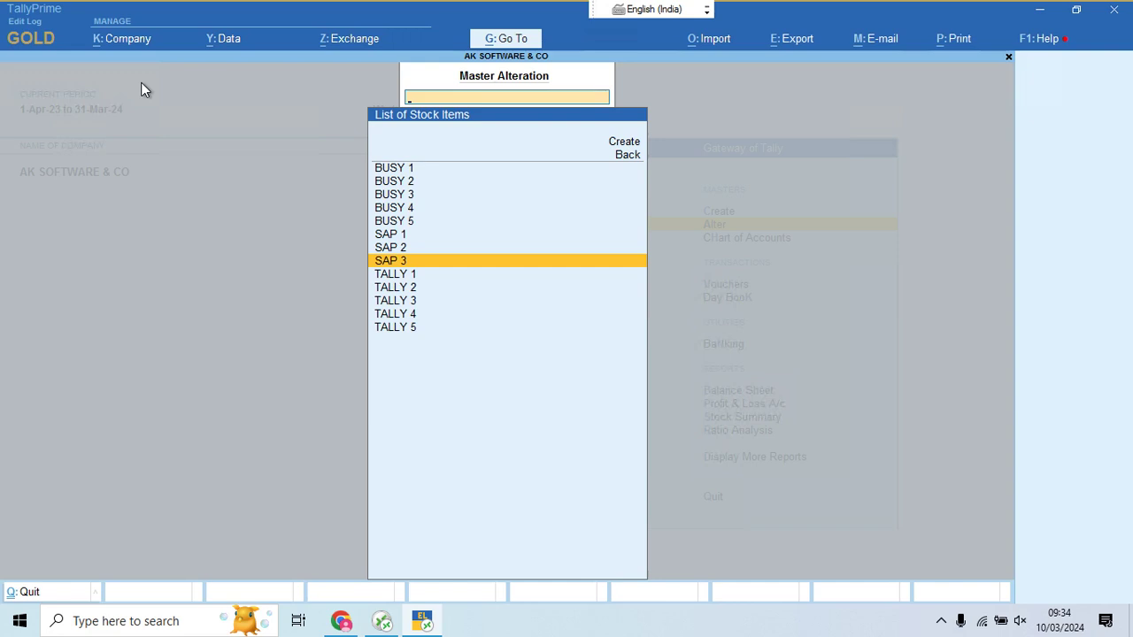
Open the first supplier's ledger for alteration to view its details and quit without saving
{"action": "key", "text": "Escape"}
{"action": "key", "text": "Escape"}
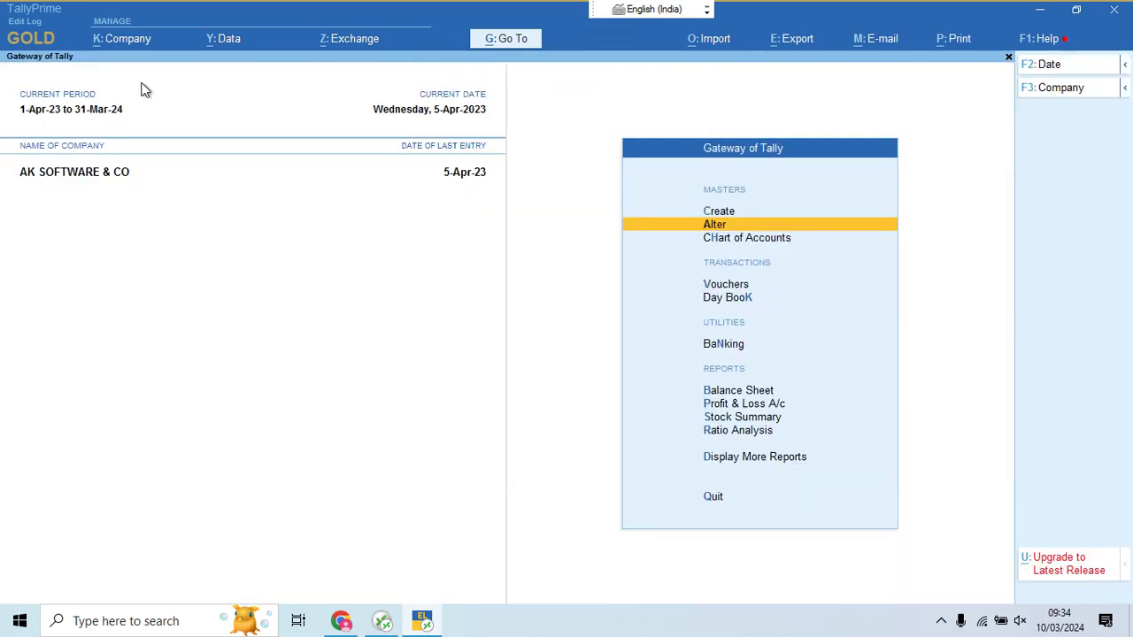
{"action": "key", "text": "Return"}
{"action": "key", "text": "Down"}
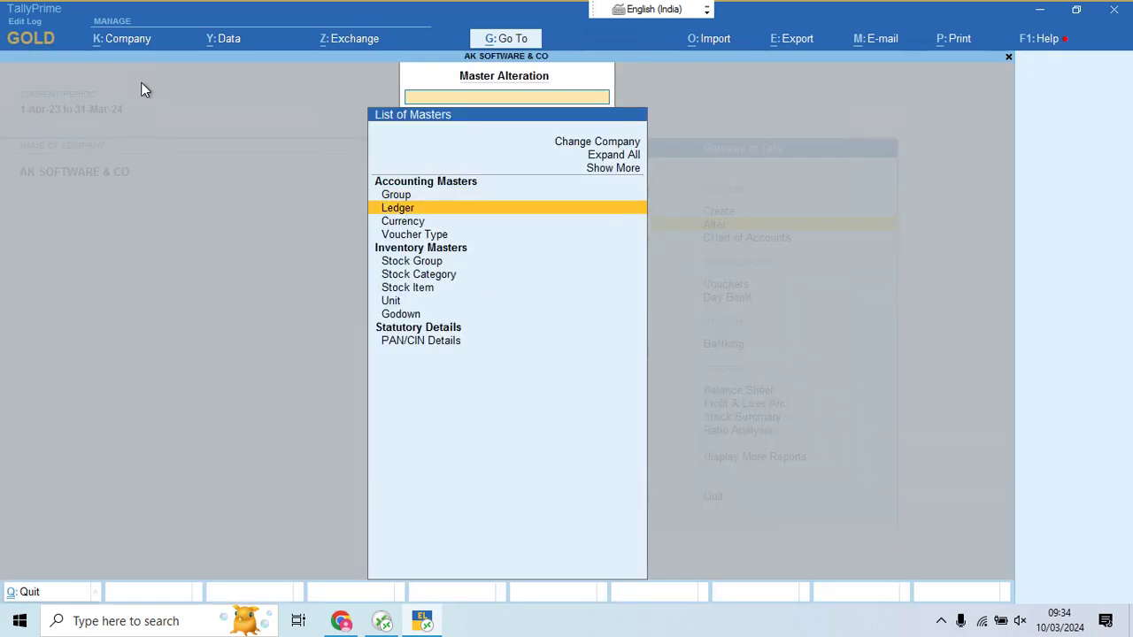
{"action": "key", "text": "Return"}
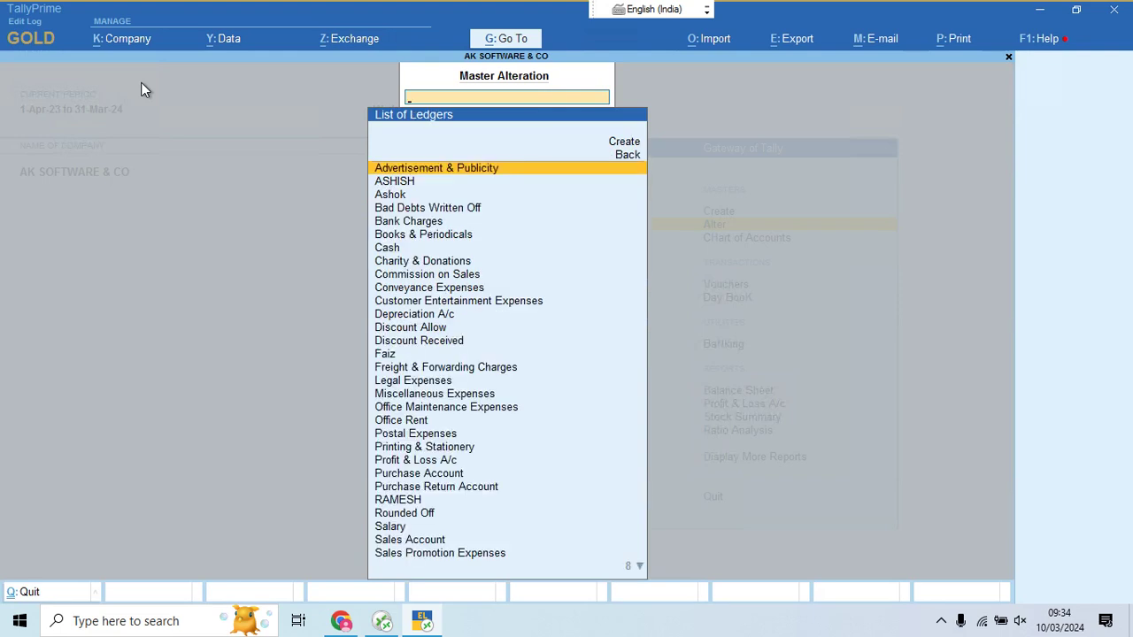
{"action": "key", "text": "Down"}
{"action": "key", "text": "Return"}
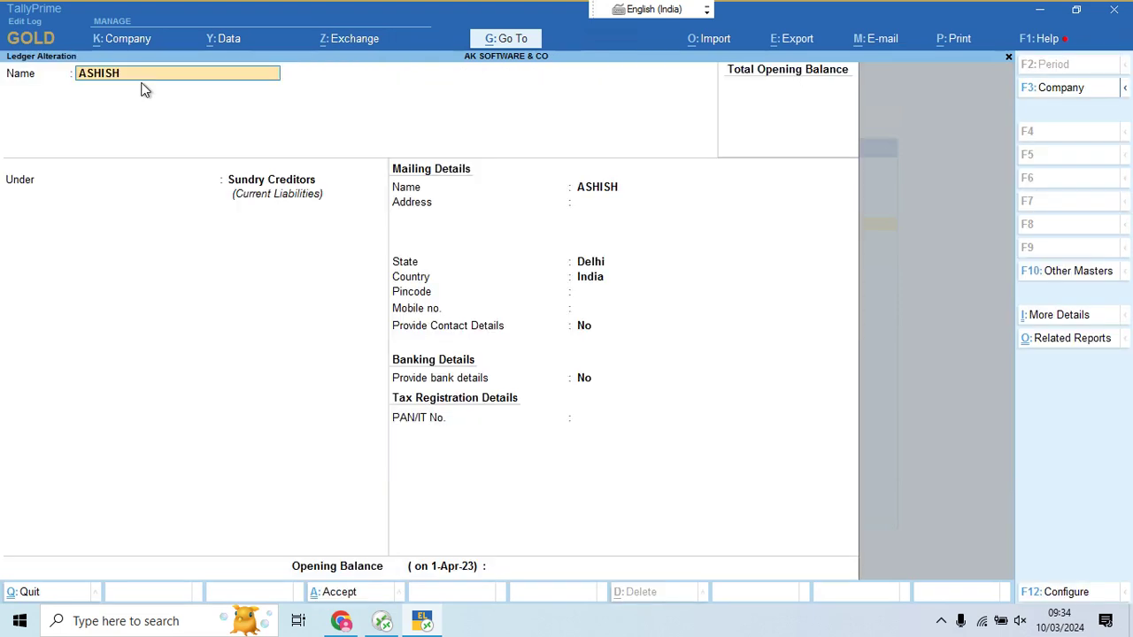
{"action": "key", "text": "BackSpace"}
{"action": "key", "text": "Escape"}
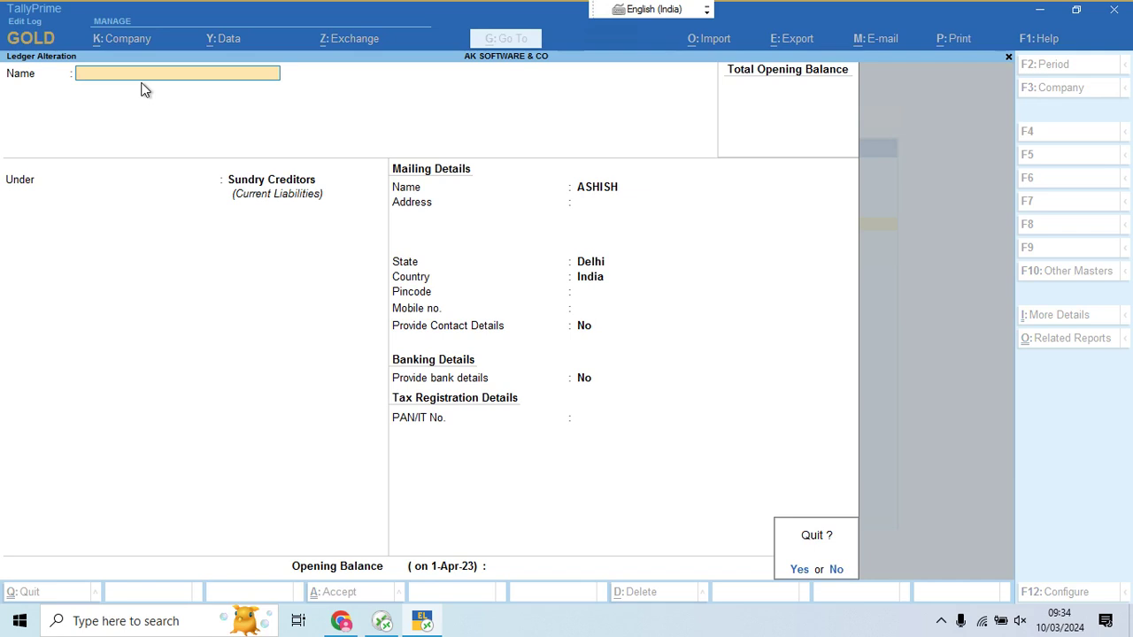
{"action": "key", "text": "y"}
{"action": "key", "text": "Escape"}
{"action": "key", "text": "Escape"}
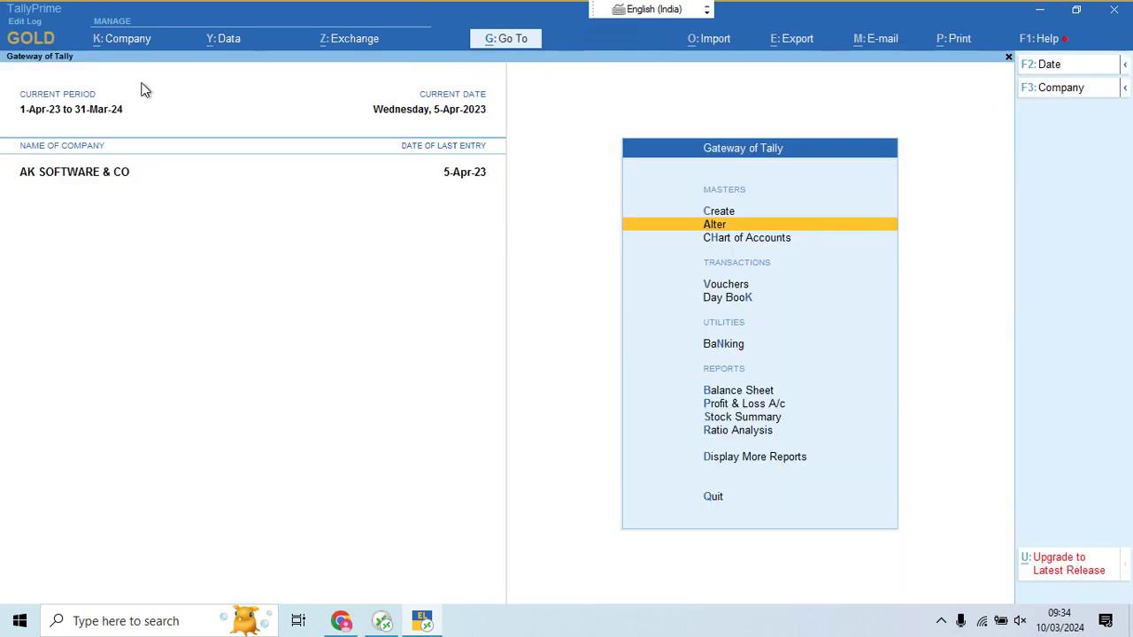
View the alteration lists of stock items and of ledgers and return to the list of masters
{"action": "key", "text": "Return"}
{"action": "key", "text": "Down"}
{"action": "key", "text": "Down"}
{"action": "key", "text": "Down"}
{"action": "key", "text": "Down"}
{"action": "key", "text": "Down"}
{"action": "key", "text": "Down"}
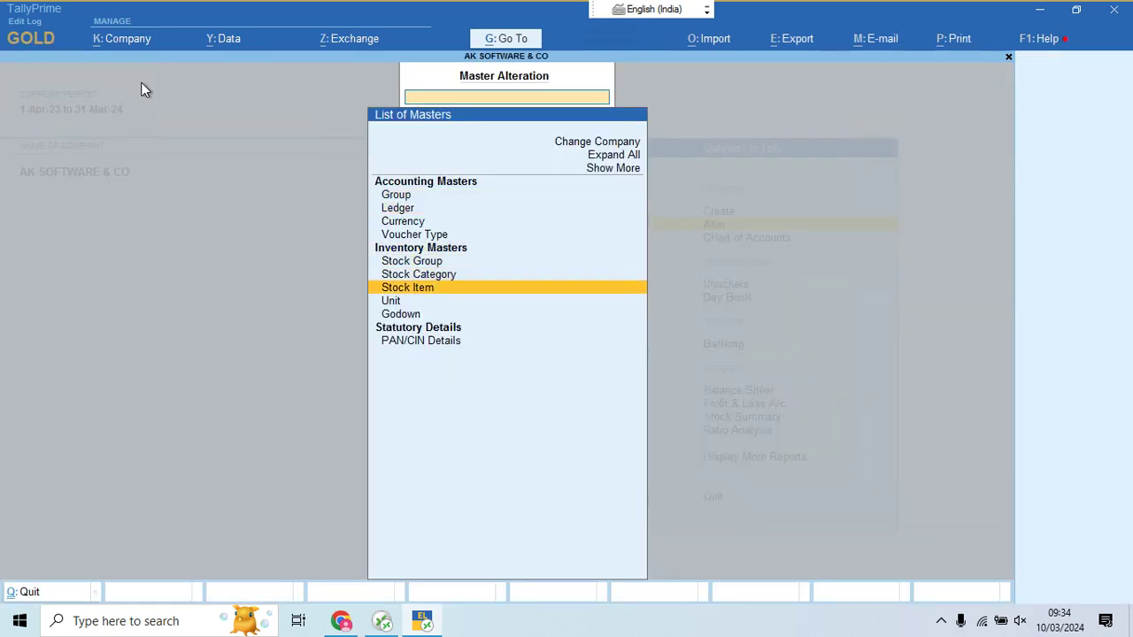
{"action": "key", "text": "Return"}
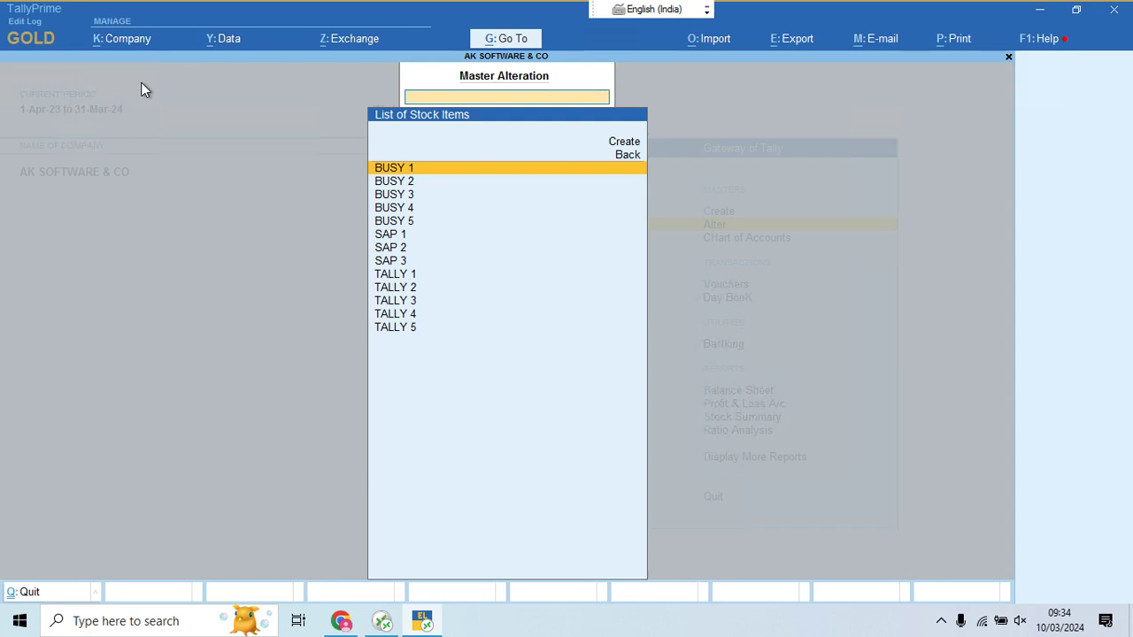
{"action": "key", "text": "Escape"}
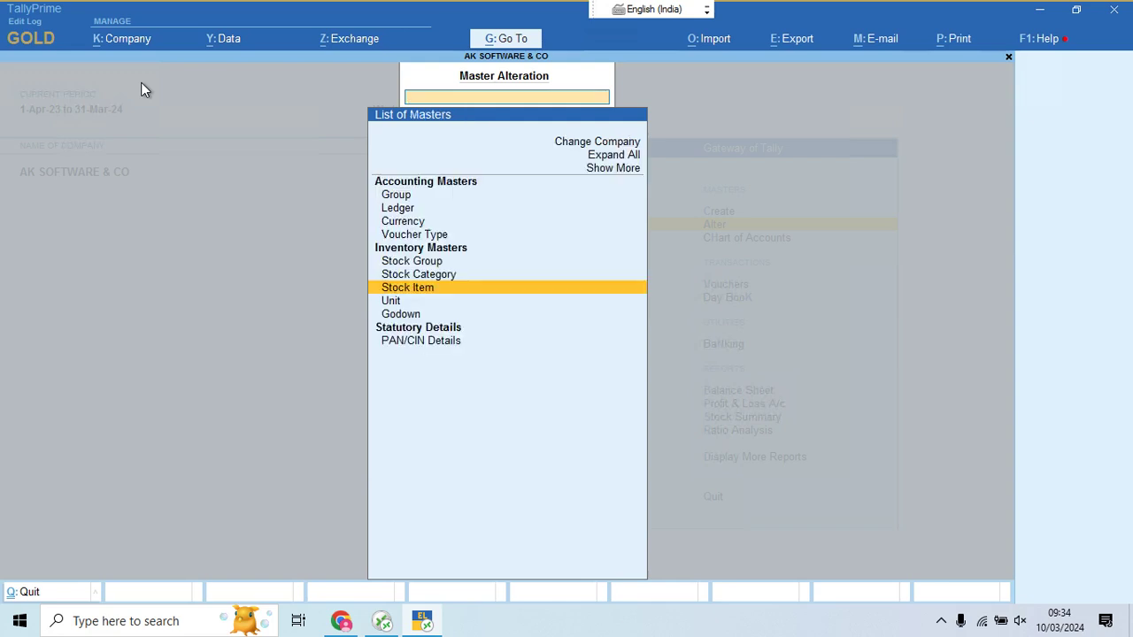
{"action": "key", "text": "Up"}
{"action": "key", "text": "Up"}
{"action": "key", "text": "Up"}
{"action": "key", "text": "Up"}
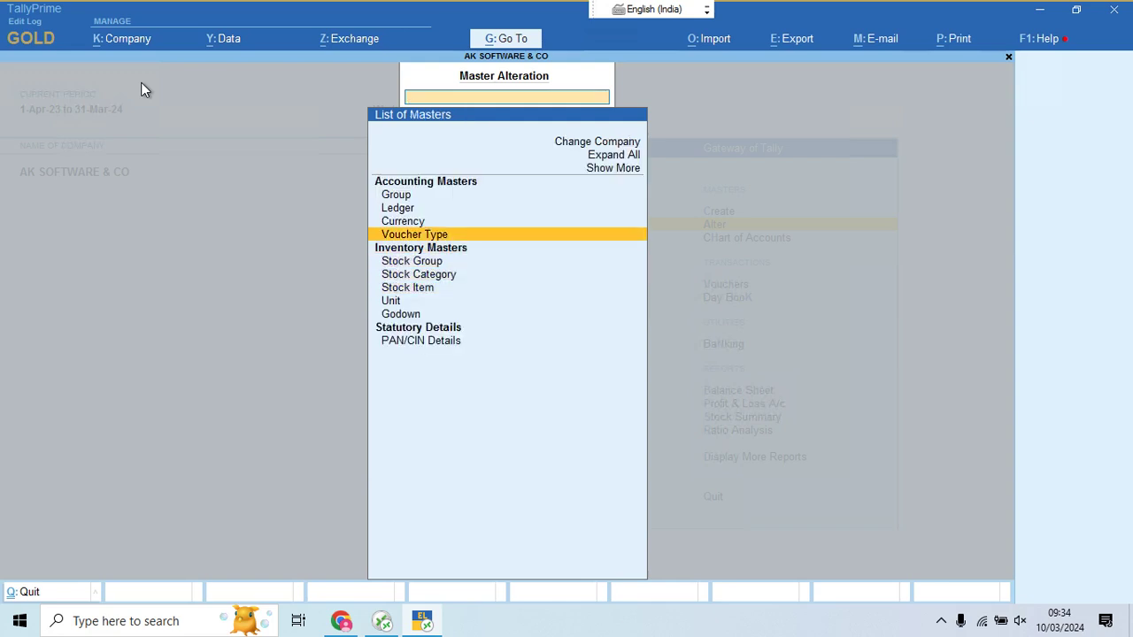
{"action": "key", "text": "Up"}
{"action": "key", "text": "Return"}
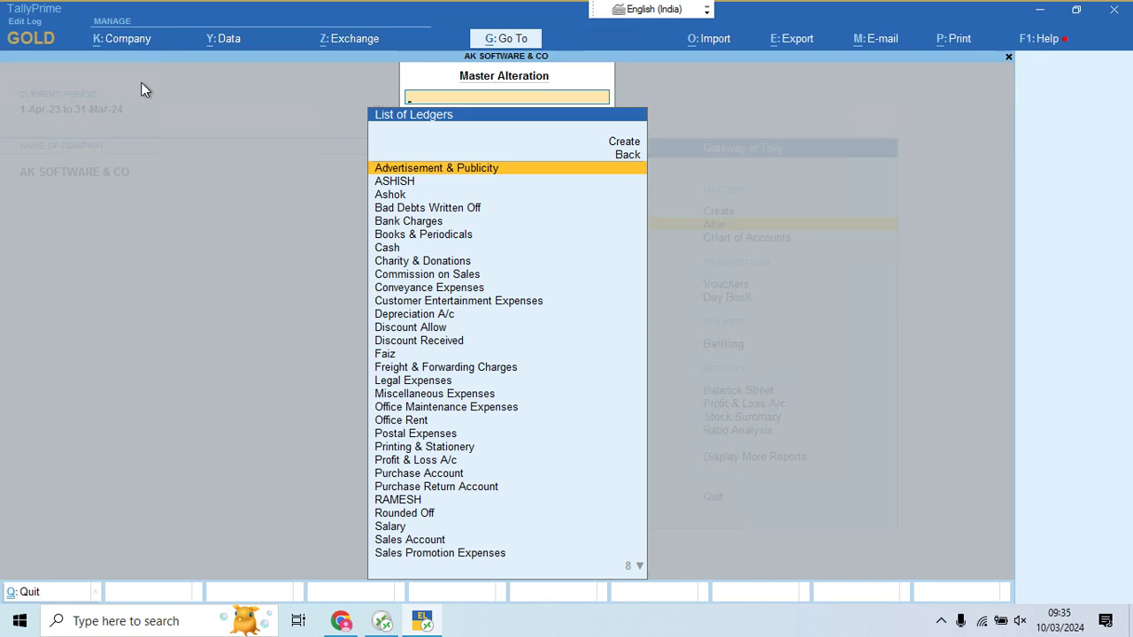
{"action": "key", "text": "Escape"}
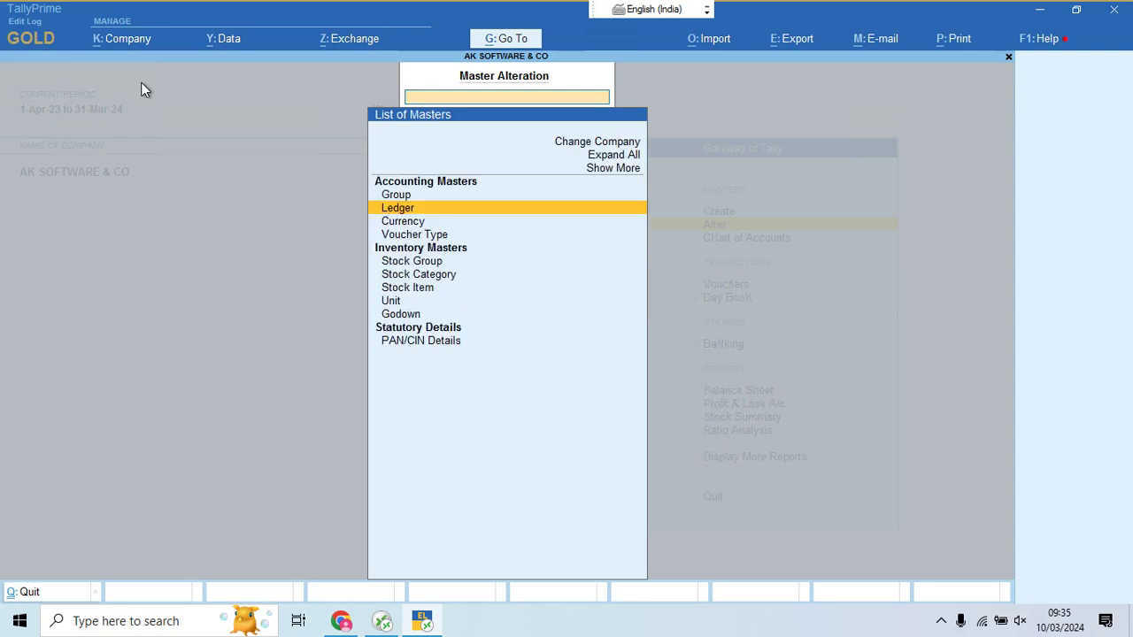
Open the stock item BUSY 1 to check its group and units and close it without changes
{"action": "key", "text": "Down"}
{"action": "key", "text": "Down"}
{"action": "key", "text": "Down"}
{"action": "key", "text": "Down"}
{"action": "key", "text": "Down"}
{"action": "key", "text": "Return"}
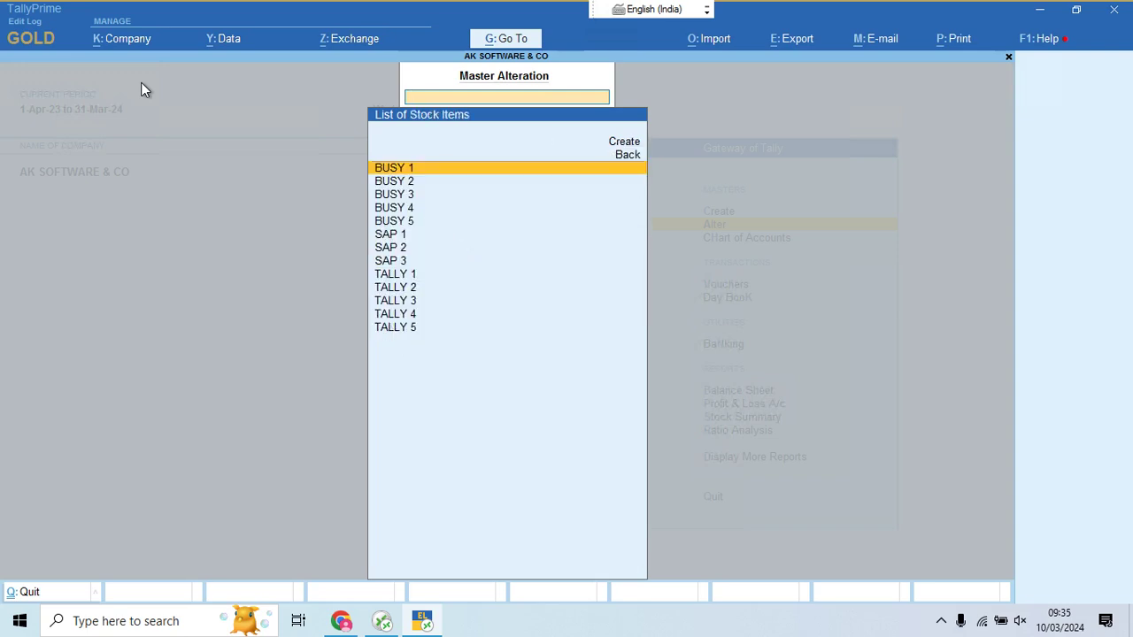
{"action": "key", "text": "Down"}
{"action": "key", "text": "Up"}
{"action": "key", "text": "Return"}
{"action": "key", "text": "Return"}
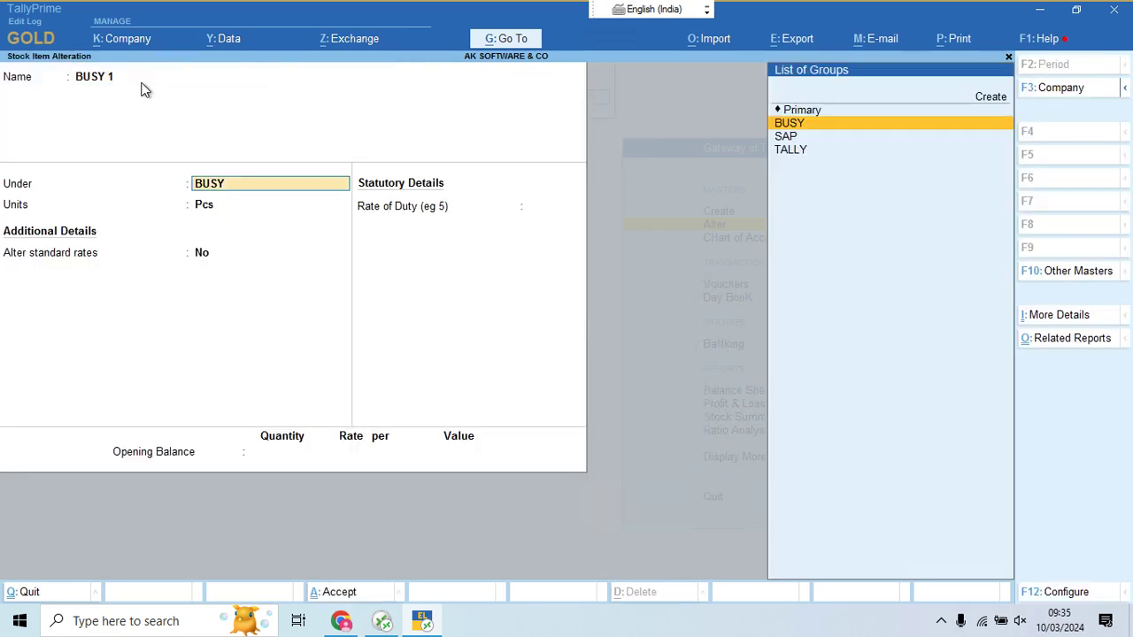
{"action": "key", "text": "Return"}
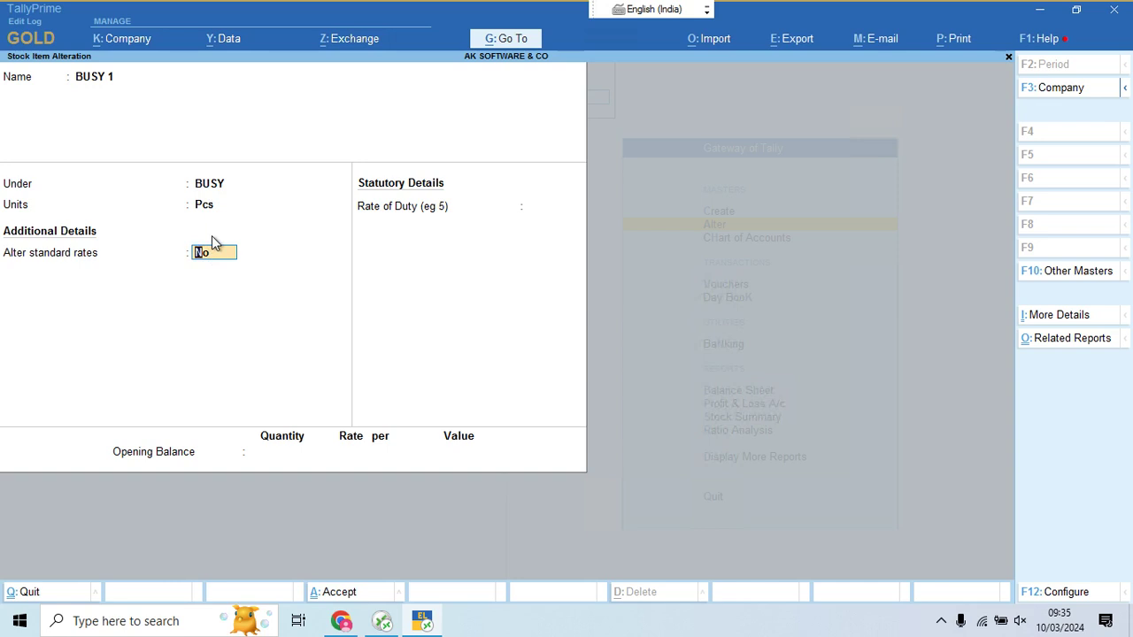
{"action": "key", "text": "Escape"}
{"action": "key", "text": "Escape"}
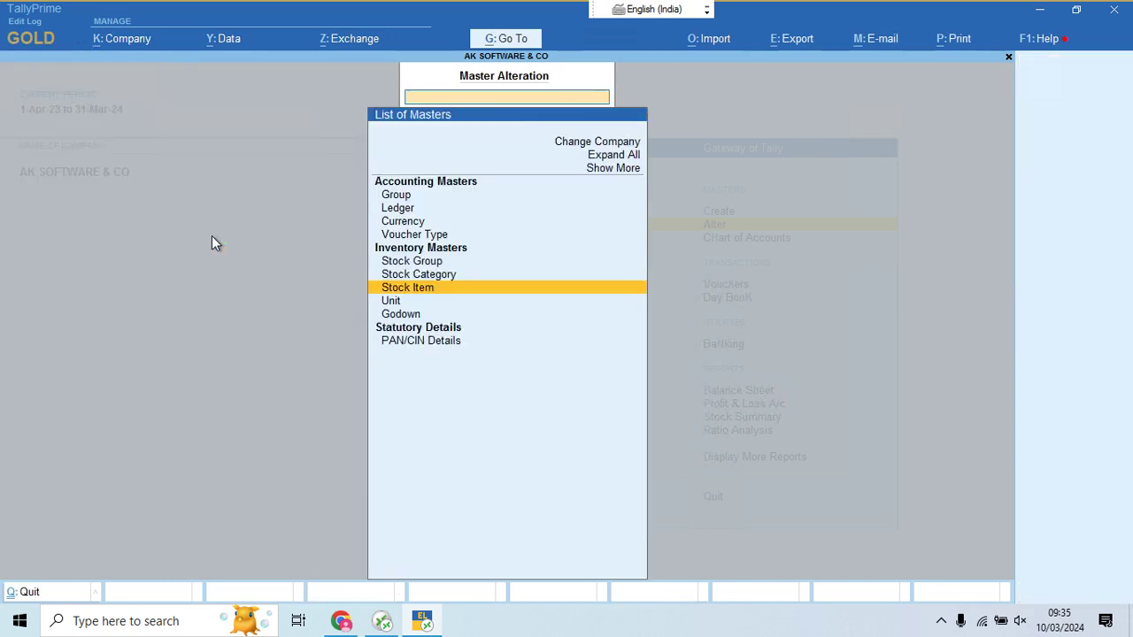
{"action": "key", "text": "Escape"}
Check the 06-04 purchase entry in Project 1.pdf and start a purchase voucher dated 6-Apr-23 in TallyPrime
{"action": "key", "text": "alt+Tab"}
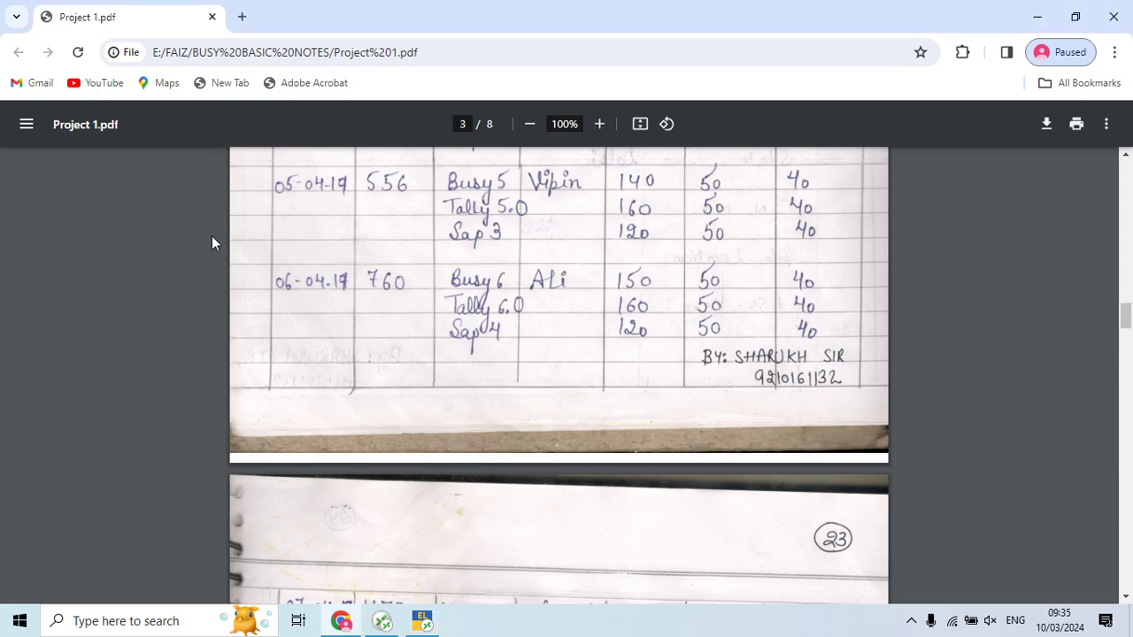
{"action": "scroll", "coordinate": [211, 235], "scroll_direction": "down", "scroll_amount": 1}
{"action": "key", "text": "alt+Tab"}
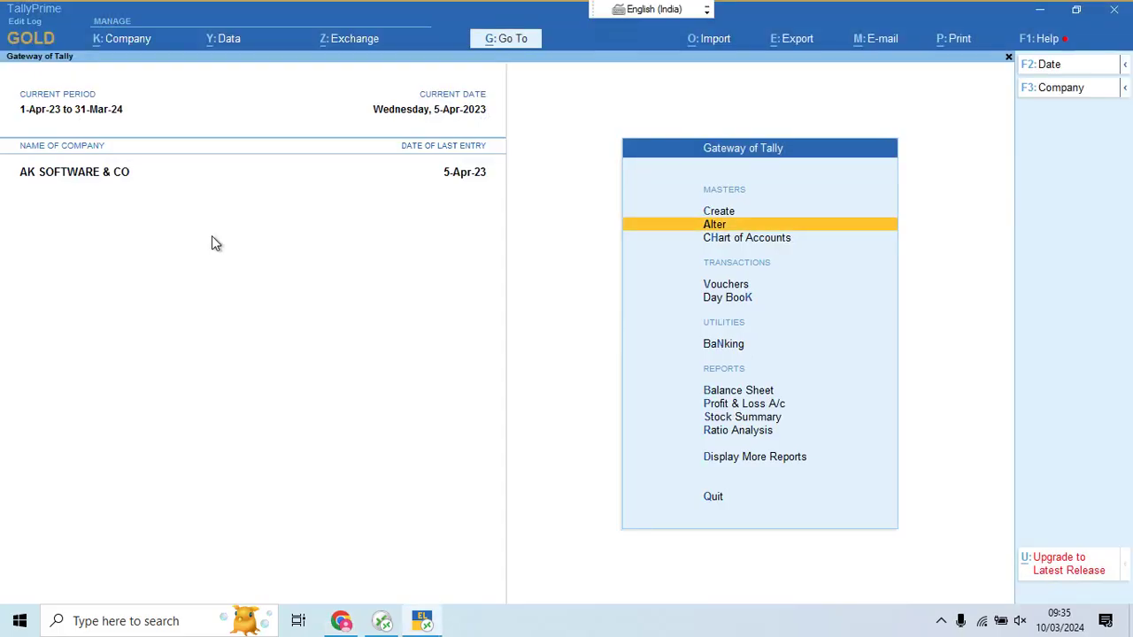
{"action": "key", "text": "Down"}
{"action": "key", "text": "Down"}
{"action": "key", "text": "Return"}
{"action": "key", "text": "alt+Tab"}
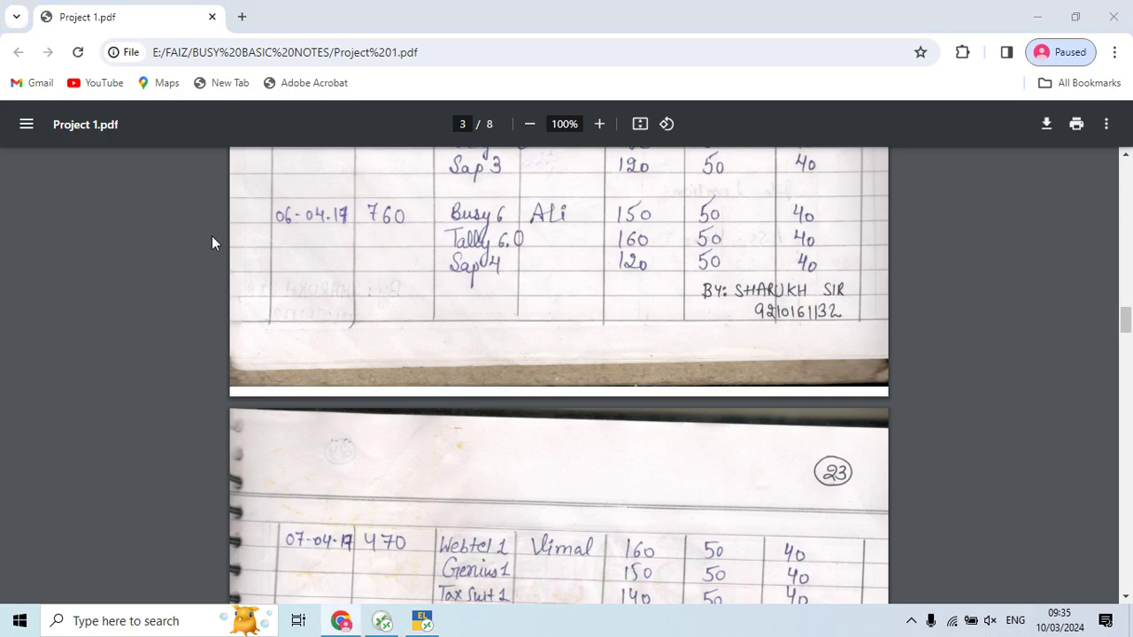
{"action": "key", "text": "alt+Tab"}
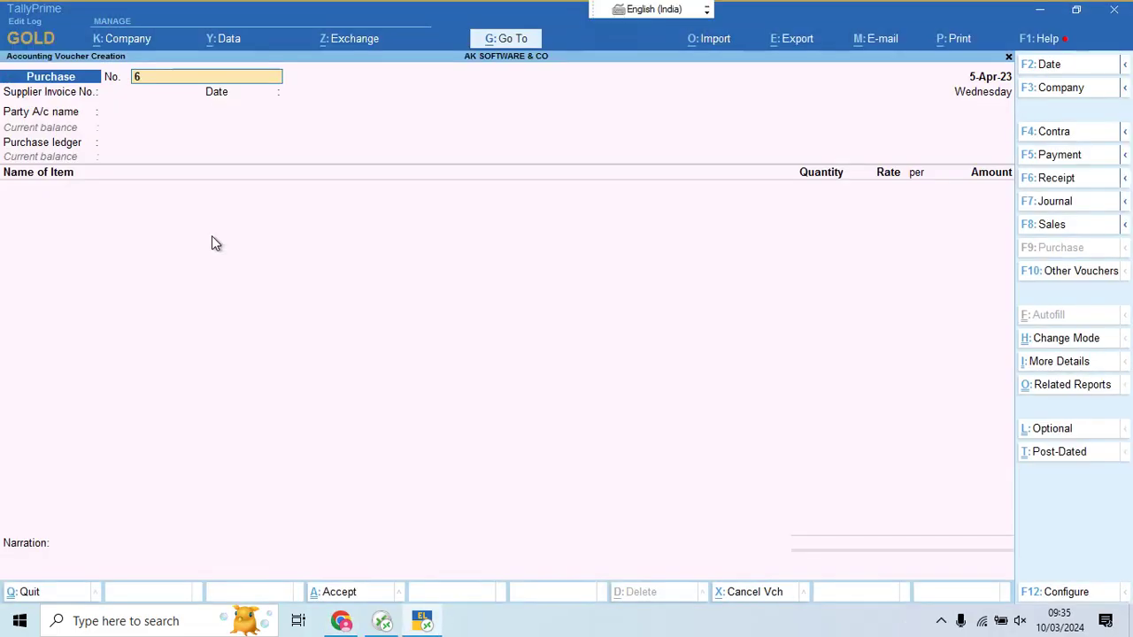
{"action": "key", "text": "F2"}
{"action": "type", "text": "6"}
{"action": "key", "text": "Return"}
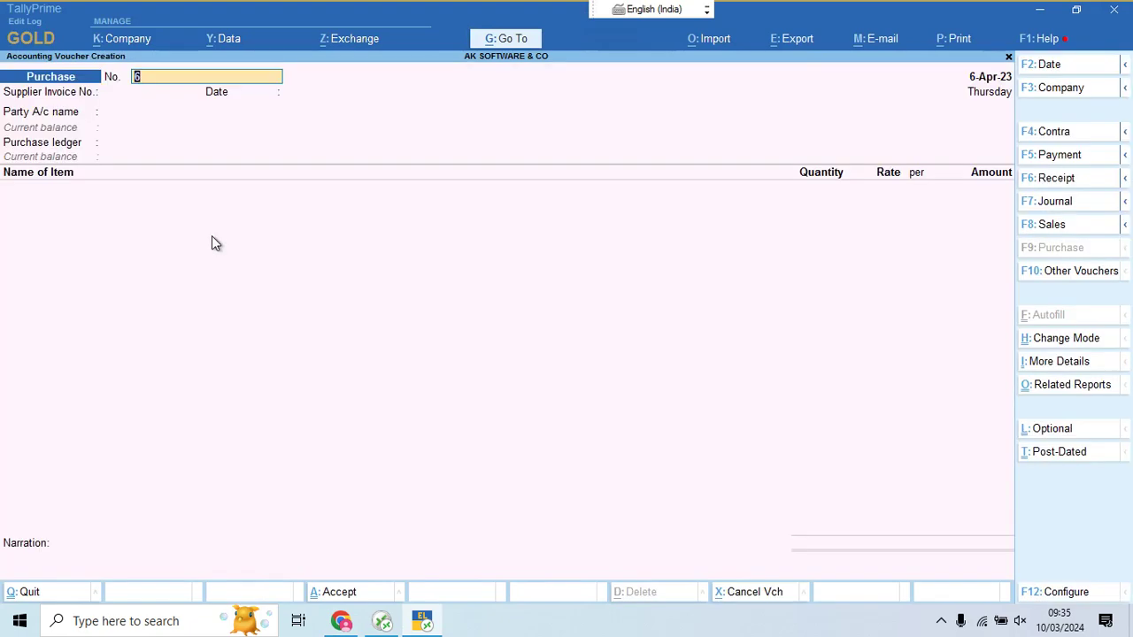
Look up the invoice number in Project 1.pdf and enter supplier invoice number 760 dated 6-Apr-23 in the purchase voucher
{"action": "key", "text": "Return"}
{"action": "key", "text": "Return"}
{"action": "key", "text": "alt+Tab"}
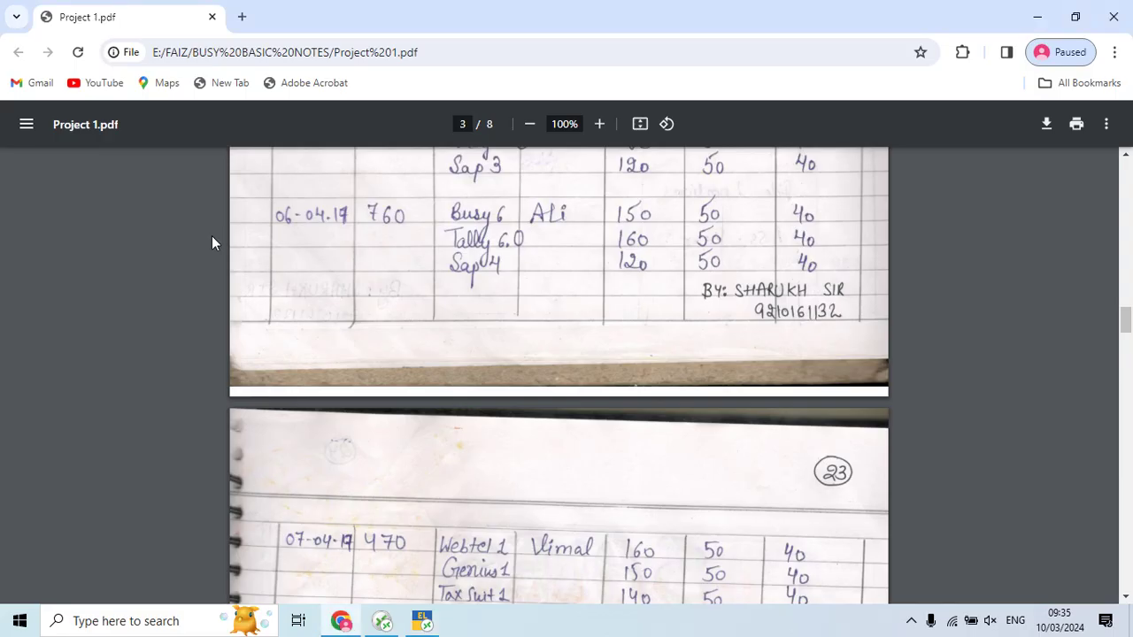
{"action": "key", "text": "alt+Tab"}
{"action": "key", "text": "alt+Tab"}
{"action": "key", "text": "alt+Tab"}
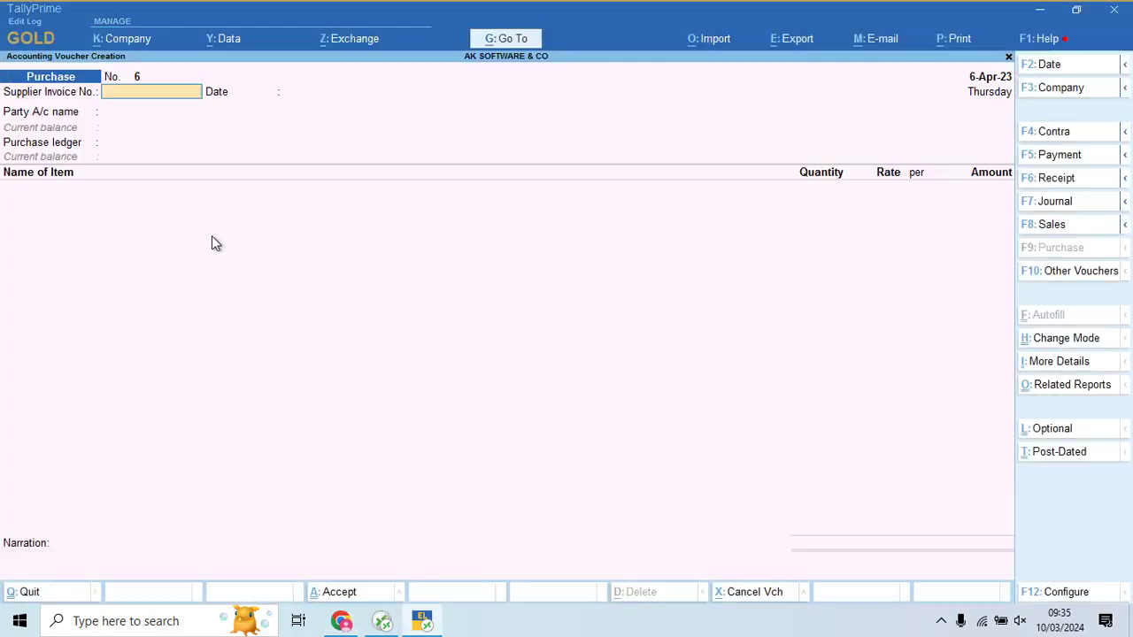
{"action": "type", "text": "760"}
{"action": "key", "text": "Return"}
{"action": "key", "text": "Return"}
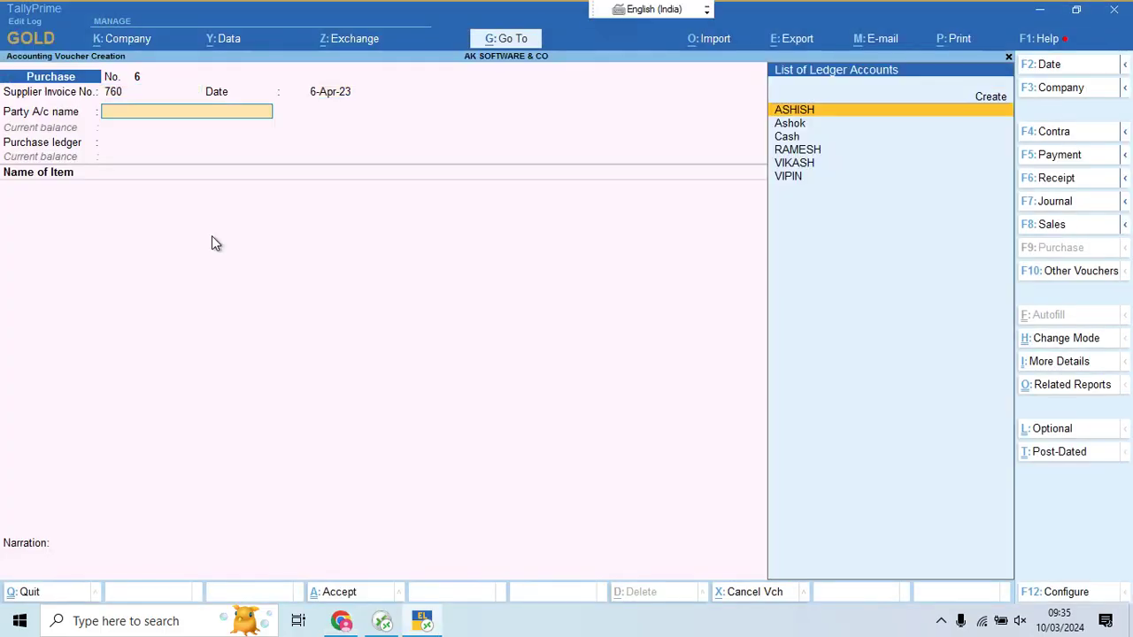
Create the new supplier's ledger under Sundry Creditors and use it as the voucher's party account
{"action": "key", "text": "alt+c"}
{"action": "type", "text": "ALI"}
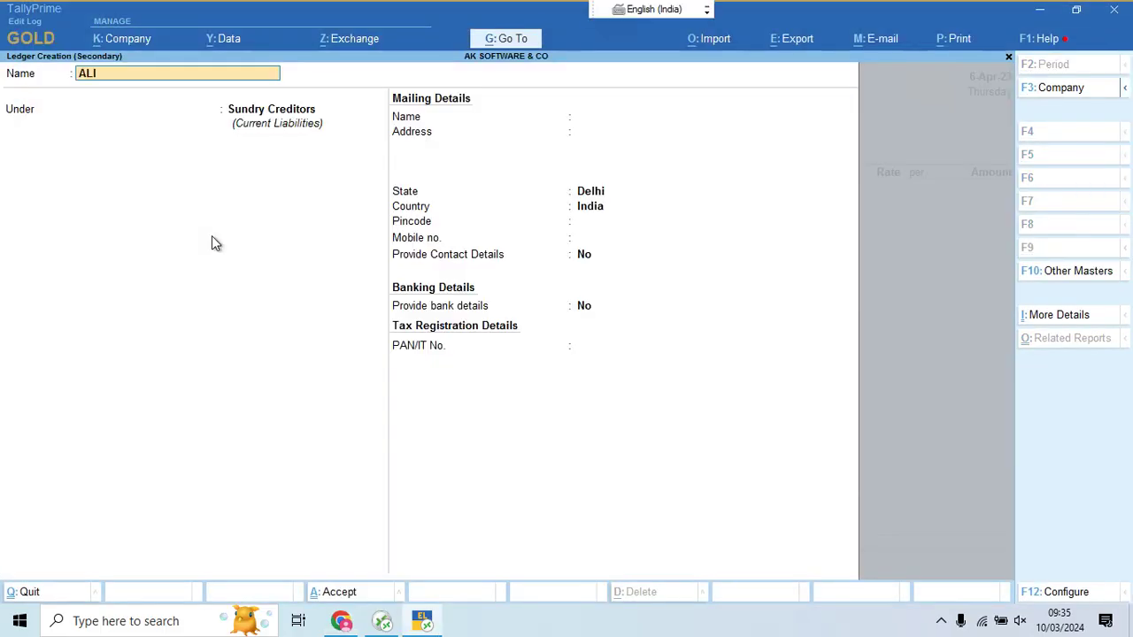
{"action": "key", "text": "Return"}
{"action": "key", "text": "Return"}
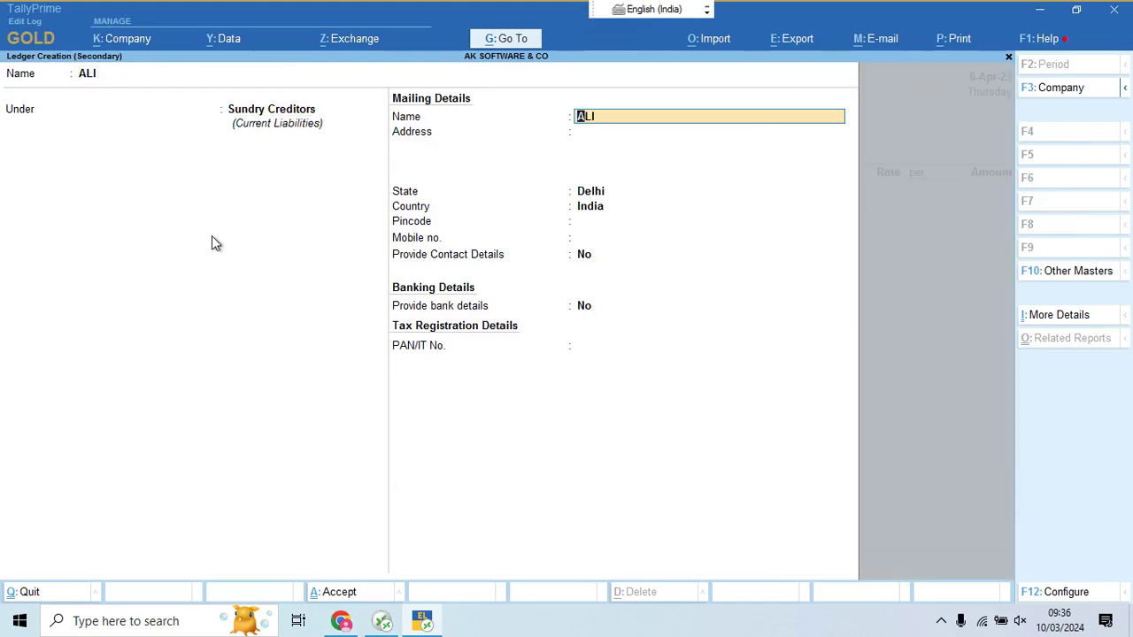
{"action": "key", "text": "ctrl"}
{"action": "key", "text": "ctrl+a"}
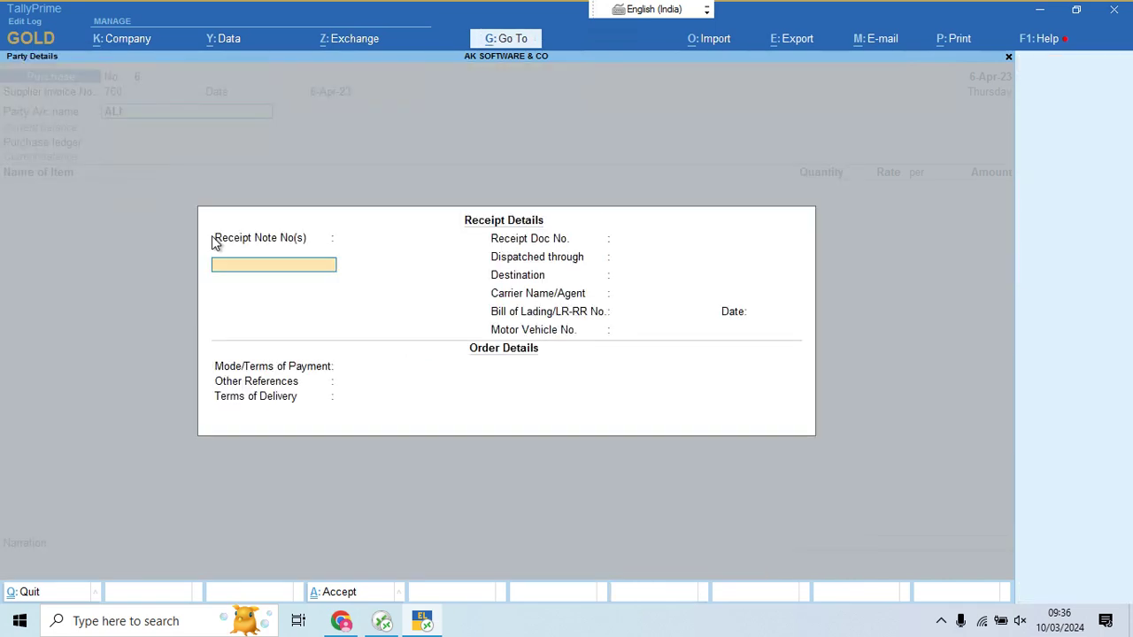
Accept the receipt and party details without additions and use Purchase Account as the voucher's purchase ledger
{"action": "key", "text": "Return"}
{"action": "key", "text": "ctrl+a"}
{"action": "key", "text": "Return"}
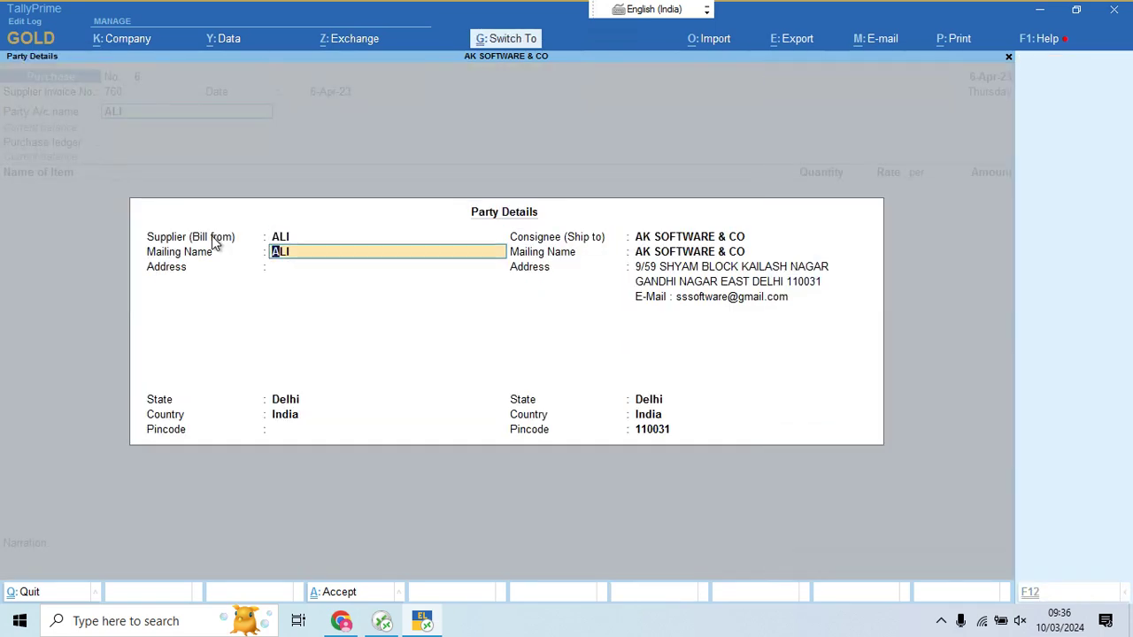
{"action": "key", "text": "ctrl+a"}
{"action": "key", "text": "Return"}
Look up the first item in Project 1.pdf and create stock item BUSY 6 under group BUSY with units Pcs
{"action": "key", "text": "alt+Tab"}
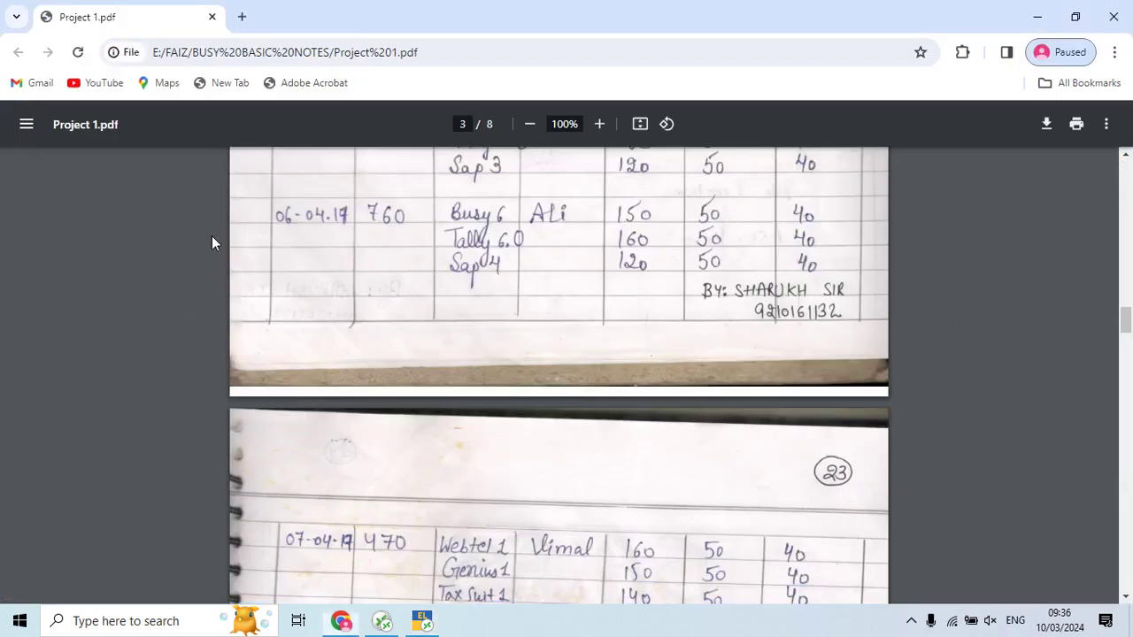
{"action": "key", "text": "alt+Tab"}
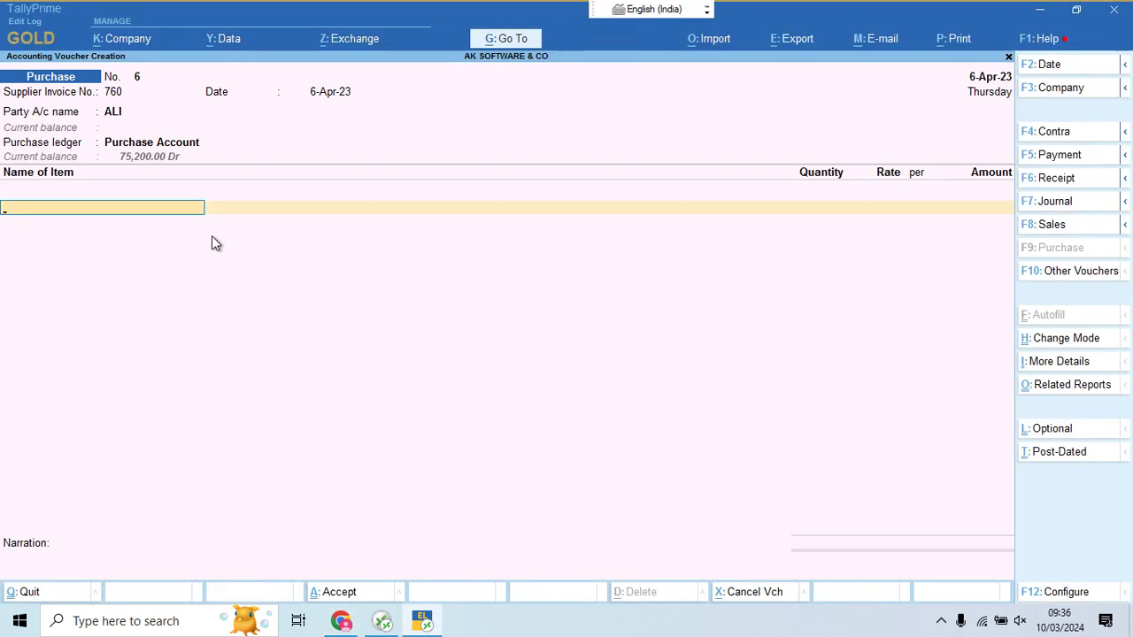
{"action": "key", "text": "alt+c"}
{"action": "type", "text": "BUSY"}
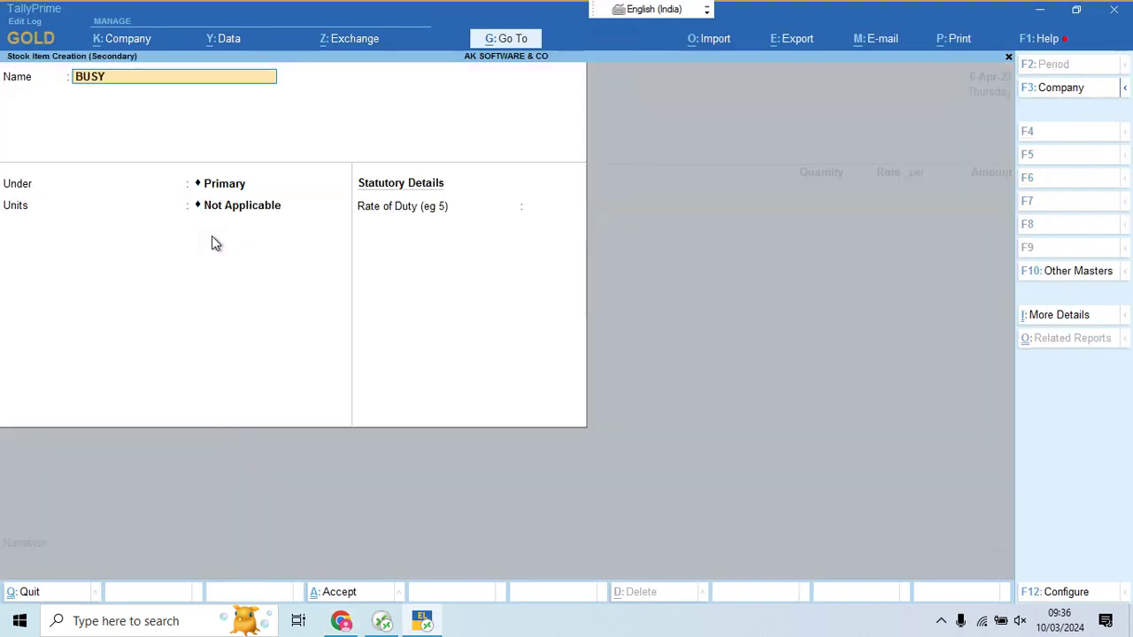
{"action": "type", "text": " 6"}
{"action": "key", "text": "Return"}
{"action": "key", "text": "Down"}
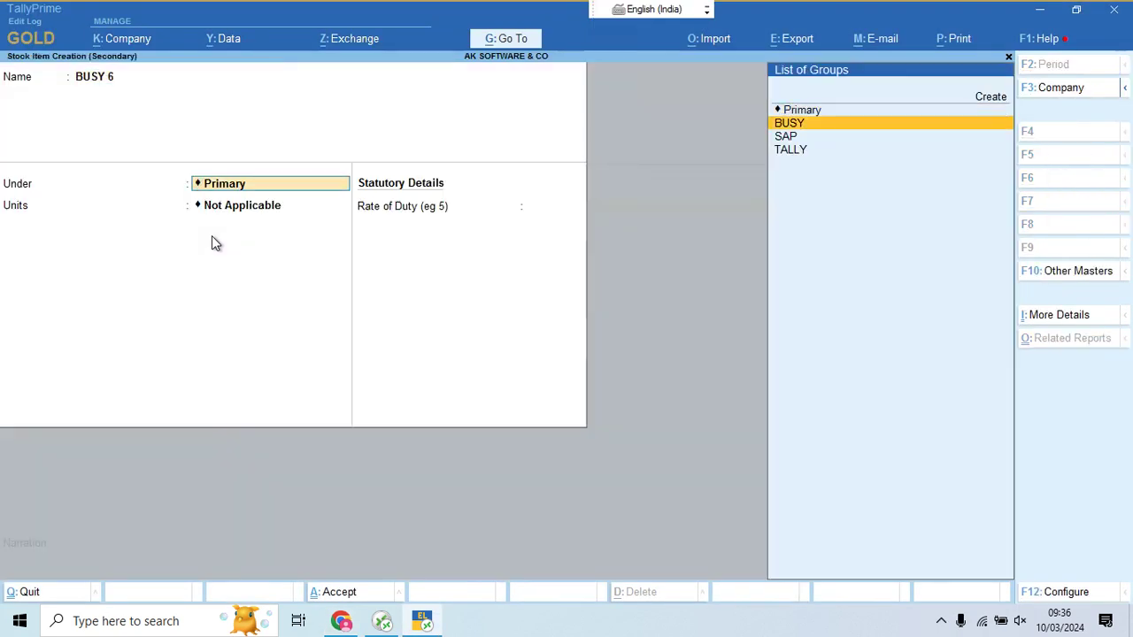
{"action": "key", "text": "Return"}
{"action": "key", "text": "Down"}
{"action": "key", "text": "Down"}
{"action": "key", "text": "Down"}
{"action": "key", "text": "Down"}
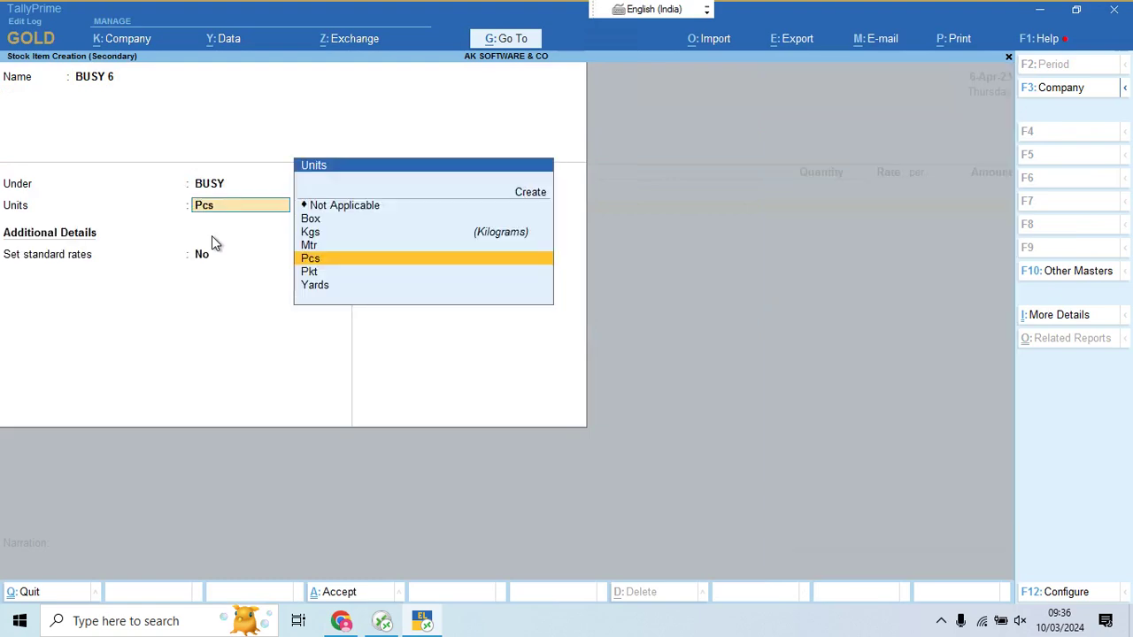
{"action": "key", "text": "Return"}
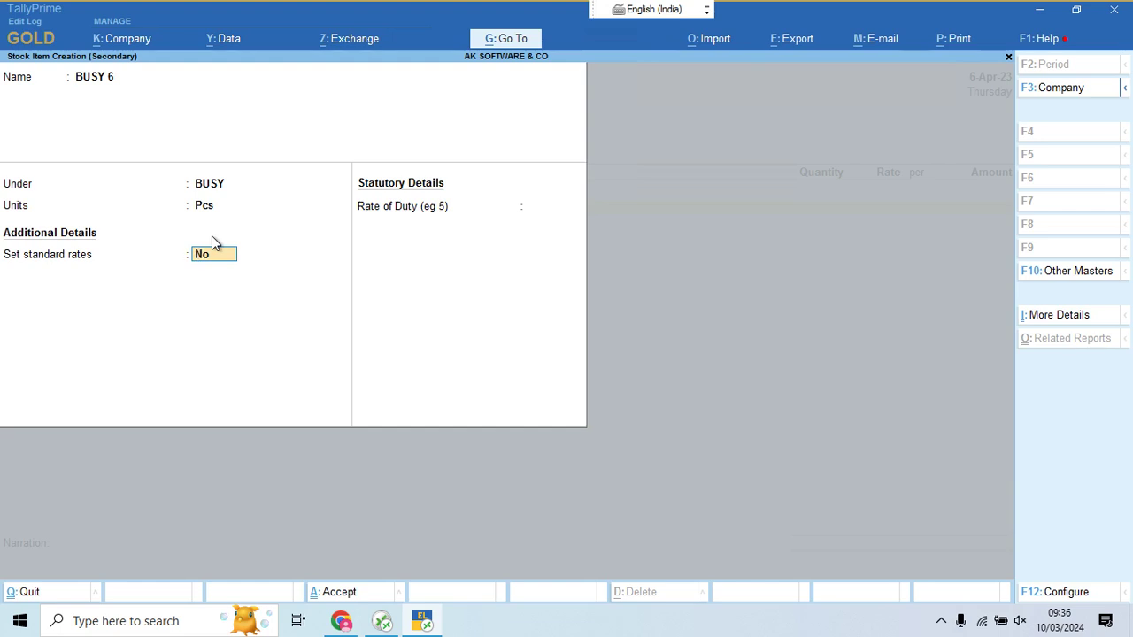
Set BUSY 6's standard cost to 40 and standard selling price to 50 from 1-Apr-23, and save the item
{"action": "key", "text": "y"}
{"action": "key", "text": "Return"}
{"action": "type", "text": "40"}
{"action": "key", "text": "Return"}
{"action": "key", "text": "Return"}
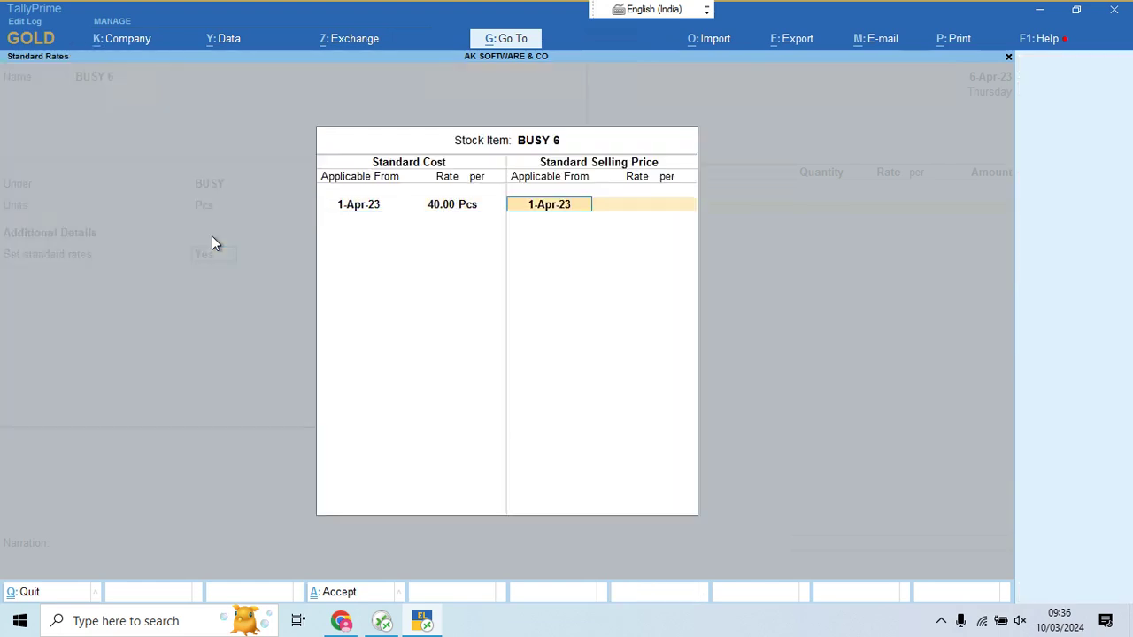
{"action": "key", "text": "Return"}
{"action": "type", "text": "90"}
{"action": "key", "text": "Return"}
{"action": "key", "text": "Return"}
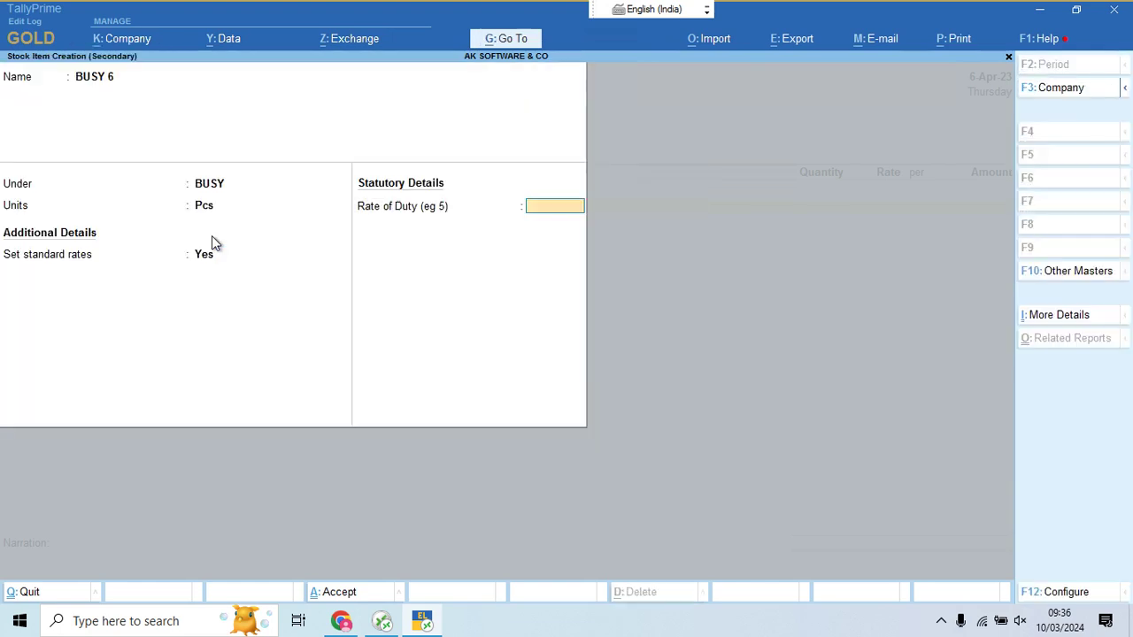
{"action": "key", "text": "Return"}
{"action": "key", "text": "Return"}
Look up the BUSY 6 quantity in Project 1.pdf and enter 150 Pcs at rate 40 in the voucher
{"action": "key", "text": "alt+Tab"}
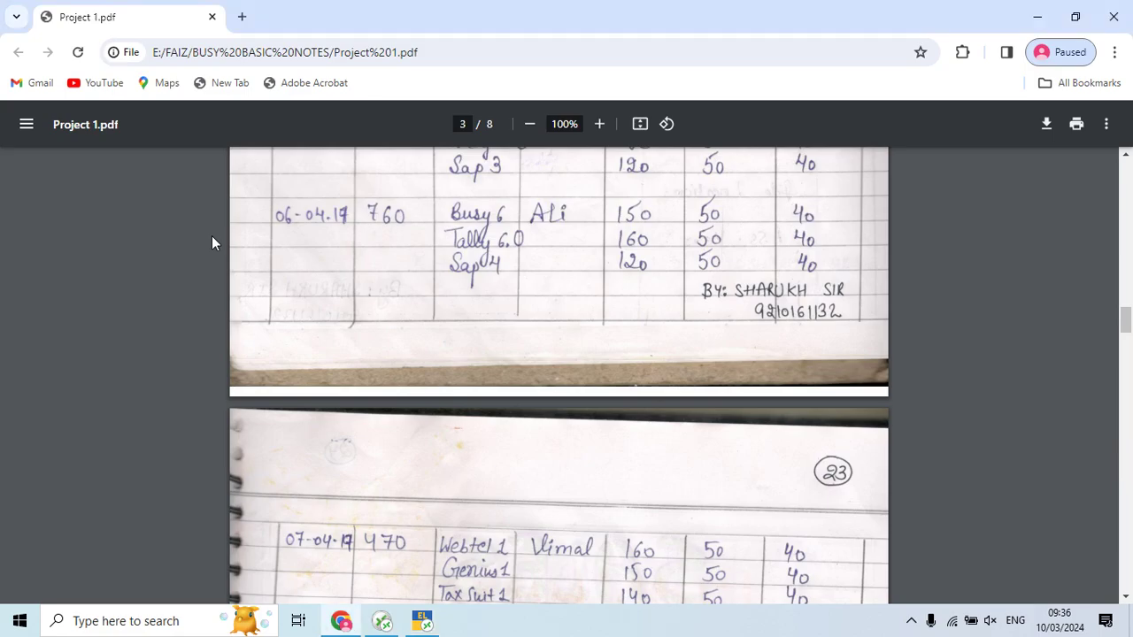
{"action": "key", "text": "alt+Tab"}
{"action": "type", "text": "150"}
{"action": "key", "text": "Return"}
{"action": "key", "text": "Return"}
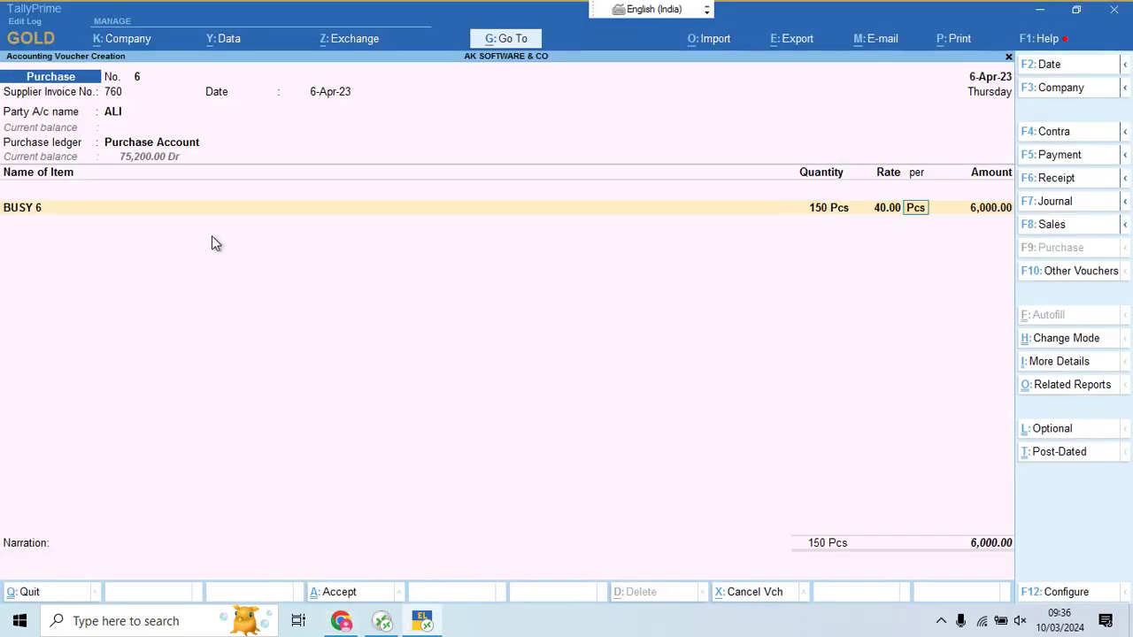
{"action": "key", "text": "Return"}
{"action": "key", "text": "Return"}
Check the second item in Project 1.pdf and create stock item TALLY 6 under group TALLY with units Pcs
{"action": "key", "text": "alt+c"}
{"action": "key", "text": "alt+Tab"}
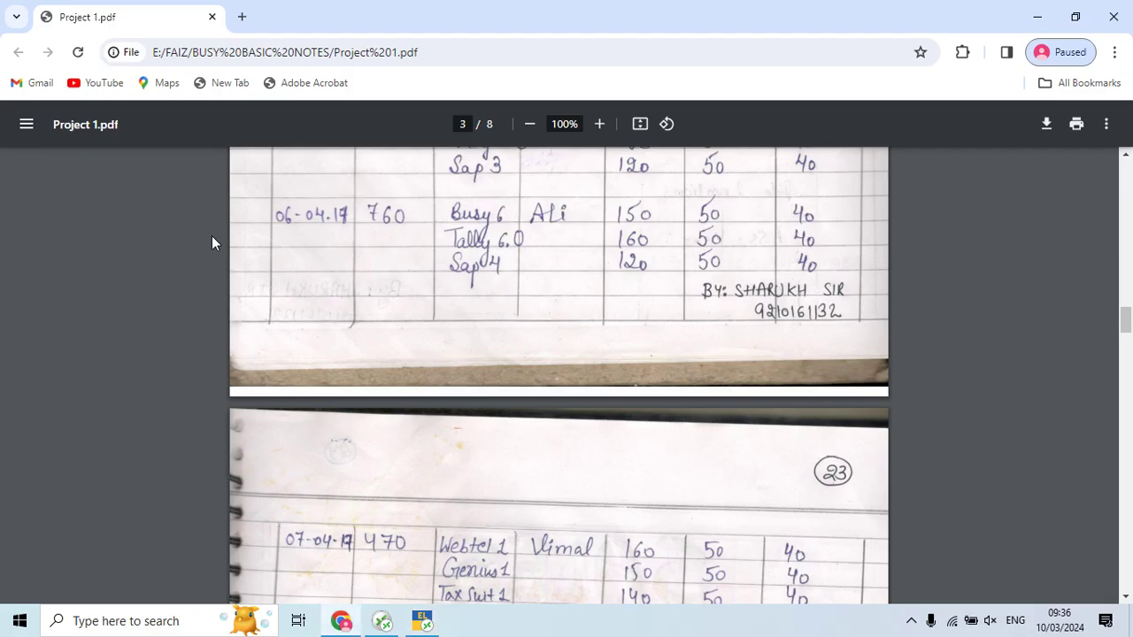
{"action": "key", "text": "alt+Tab"}
{"action": "type", "text": "TALL"}
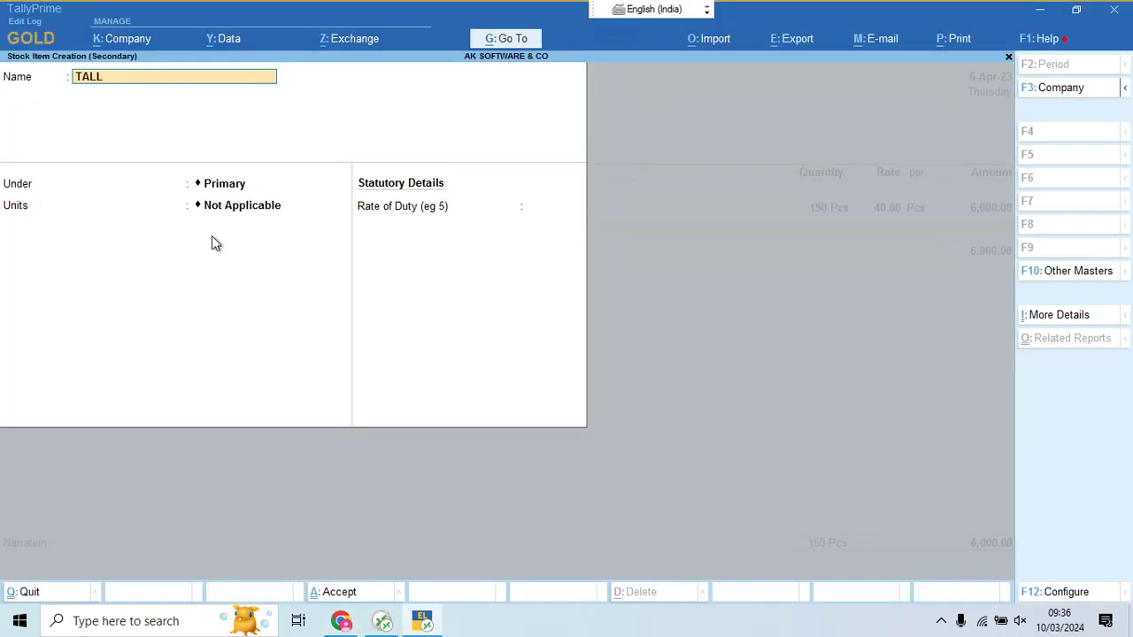
{"action": "type", "text": "Y 6"}
{"action": "key", "text": "Return"}
{"action": "key", "text": "Down"}
{"action": "key", "text": "Down"}
{"action": "key", "text": "Down"}
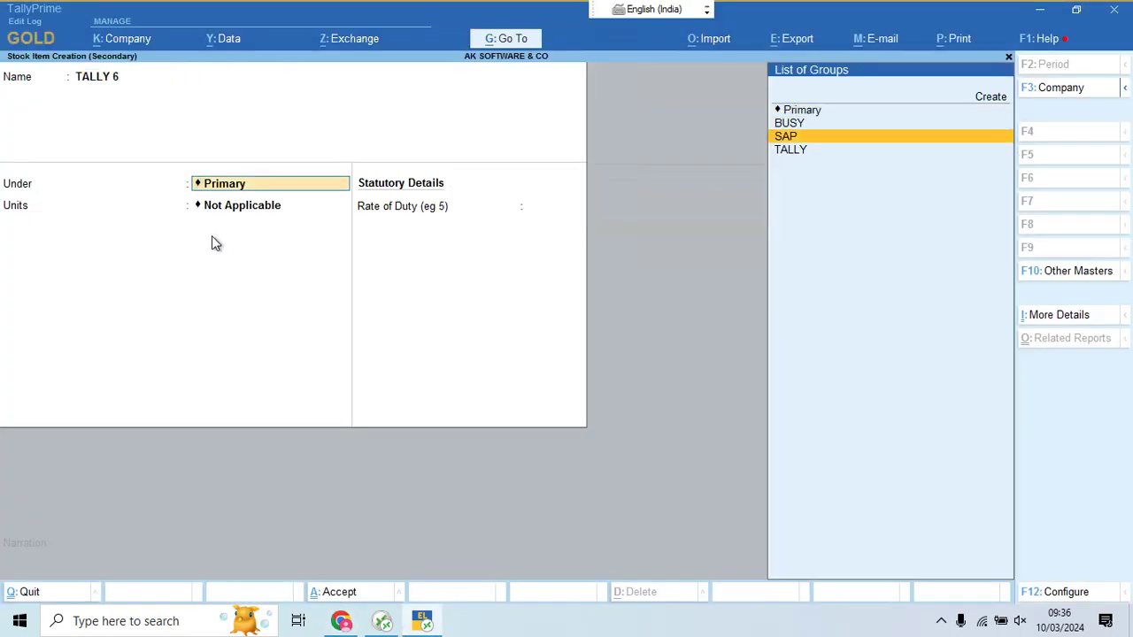
{"action": "key", "text": "Return"}
{"action": "key", "text": "Down"}
{"action": "key", "text": "Down"}
{"action": "key", "text": "Down"}
{"action": "key", "text": "Down"}
{"action": "key", "text": "Return"}
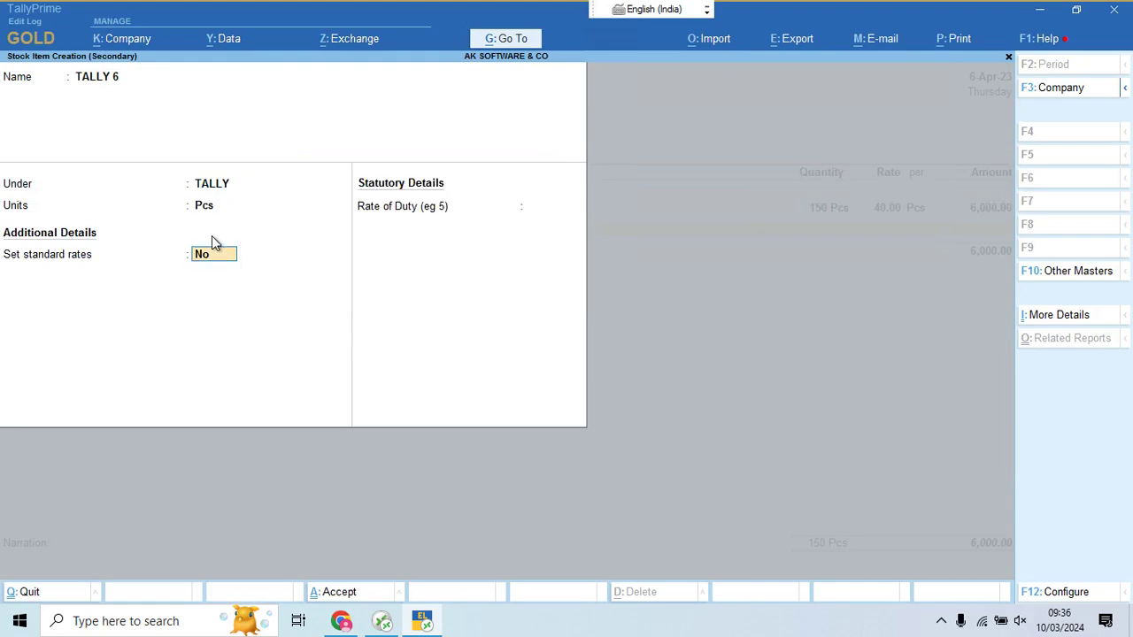
Set TALLY 6's standard cost to 40 and standard selling price to 50 from 1-Apr-23, and save the item
{"action": "type", "text": "y"}
{"action": "key", "text": "Return"}
{"action": "key", "text": "Return"}
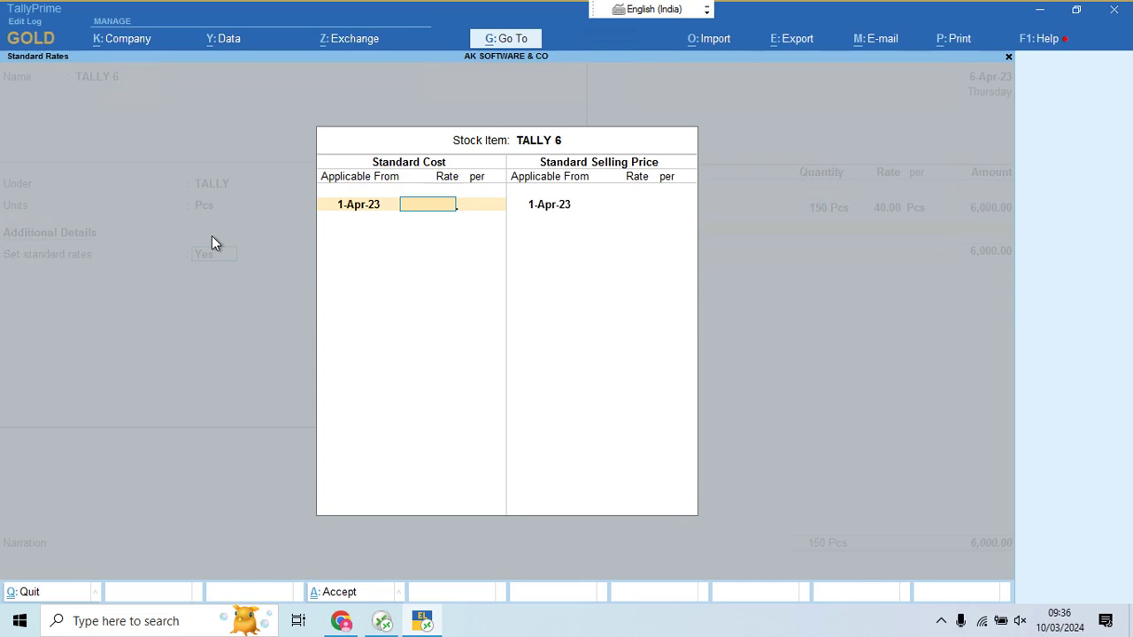
{"action": "type", "text": "40"}
{"action": "key", "text": "Return"}
{"action": "key", "text": "Return"}
{"action": "key", "text": "Return"}
{"action": "key", "text": "Return"}
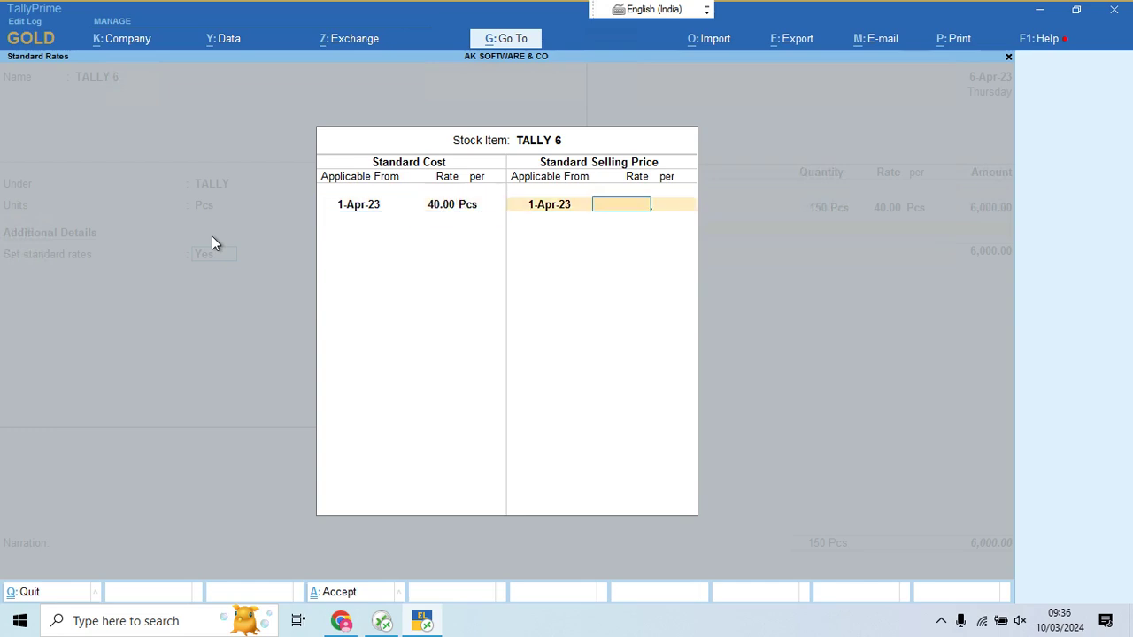
{"action": "type", "text": "90"}
{"action": "key", "text": "Return"}
{"action": "key", "text": "Return"}
{"action": "key", "text": "Return"}
{"action": "key", "text": "Return"}
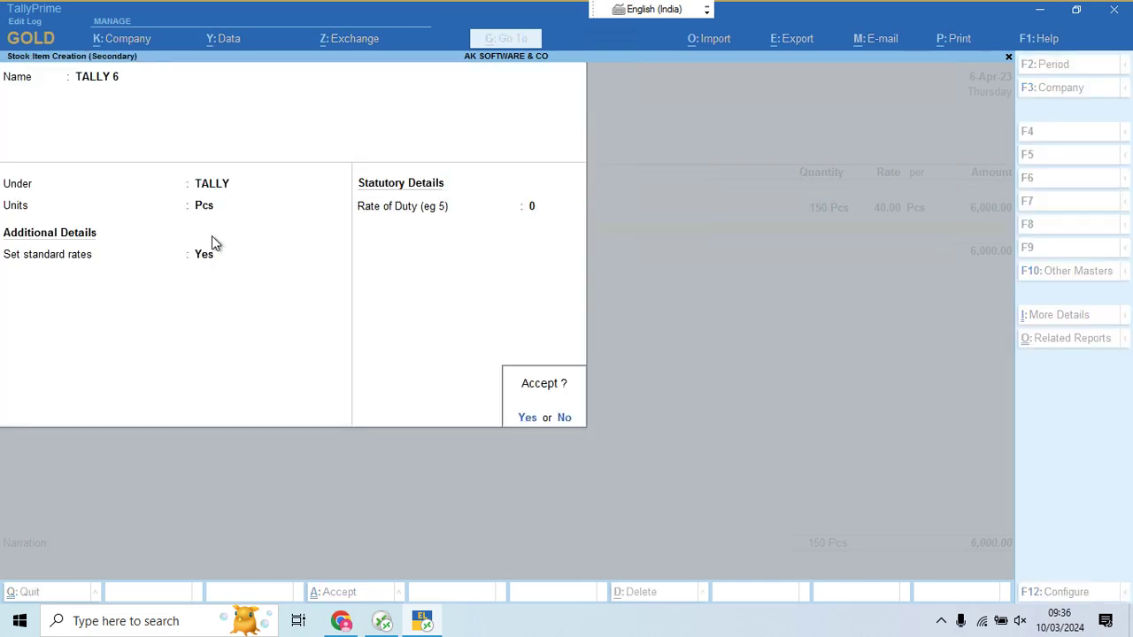
{"action": "key", "text": "Return"}
Look up the TALLY 6 quantity in Project 1.pdf and enter 160 Pcs at rate 40 in the voucher
{"action": "key", "text": "alt+Tab"}
{"action": "key", "text": "alt+Tab"}
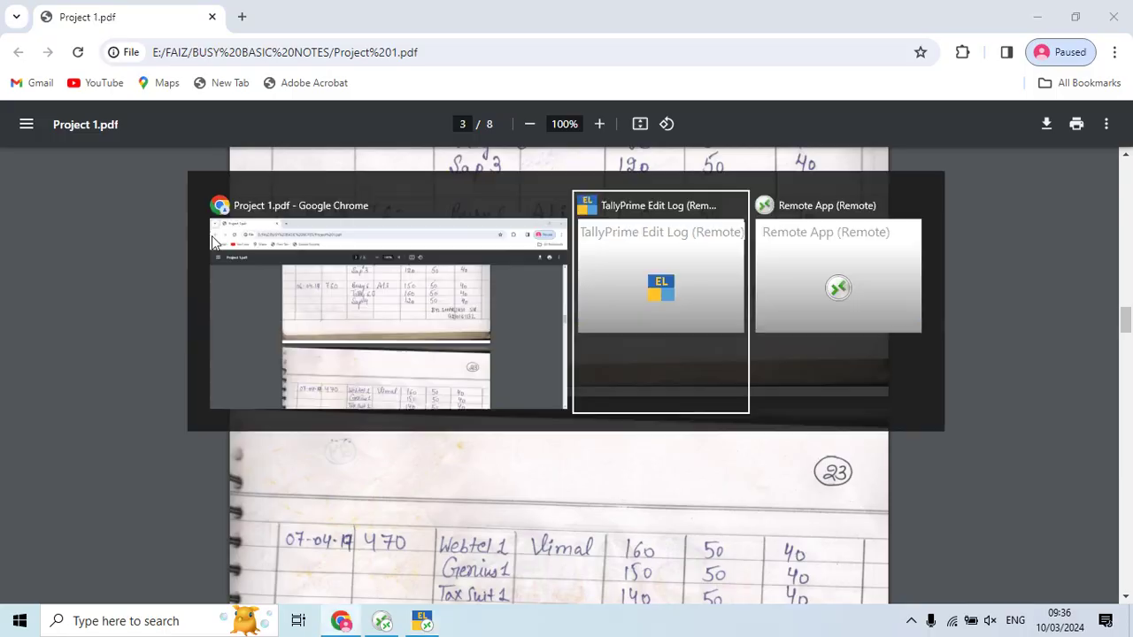
{"action": "type", "text": "0"}
{"action": "key", "text": "Return"}
{"action": "key", "text": "Return"}
{"action": "key", "text": "Return"}
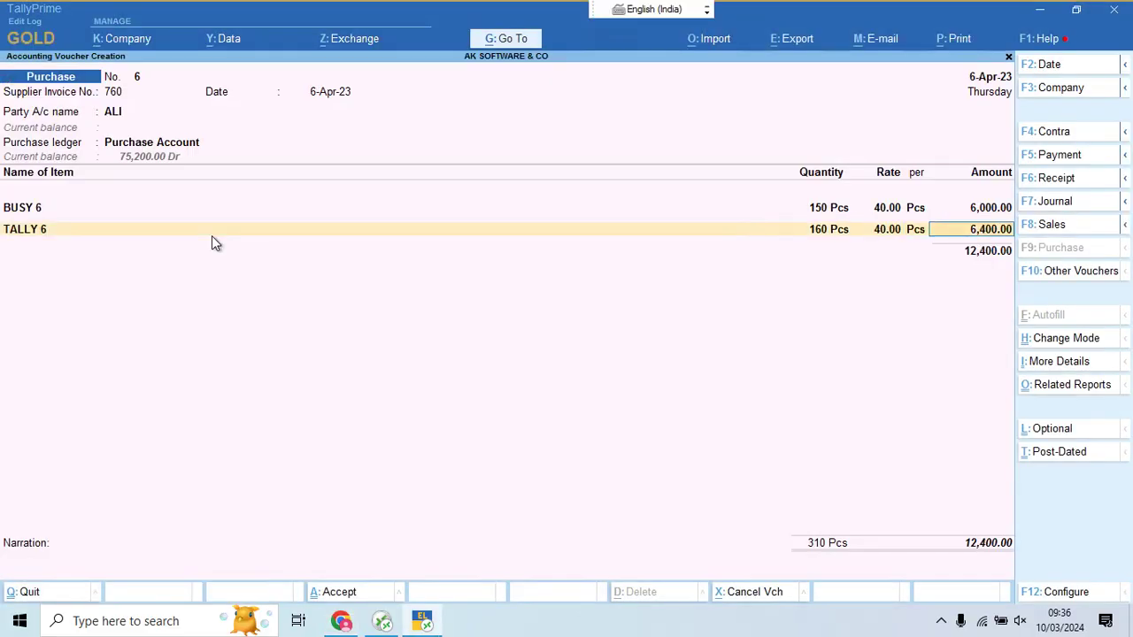
{"action": "key", "text": "Return"}
Check the third item in Project 1.pdf and create stock item SAP 4 under group SAP with units Pcs
{"action": "key", "text": "alt+c"}
{"action": "key", "text": "alt+Tab"}
{"action": "key", "text": "alt+Tab"}
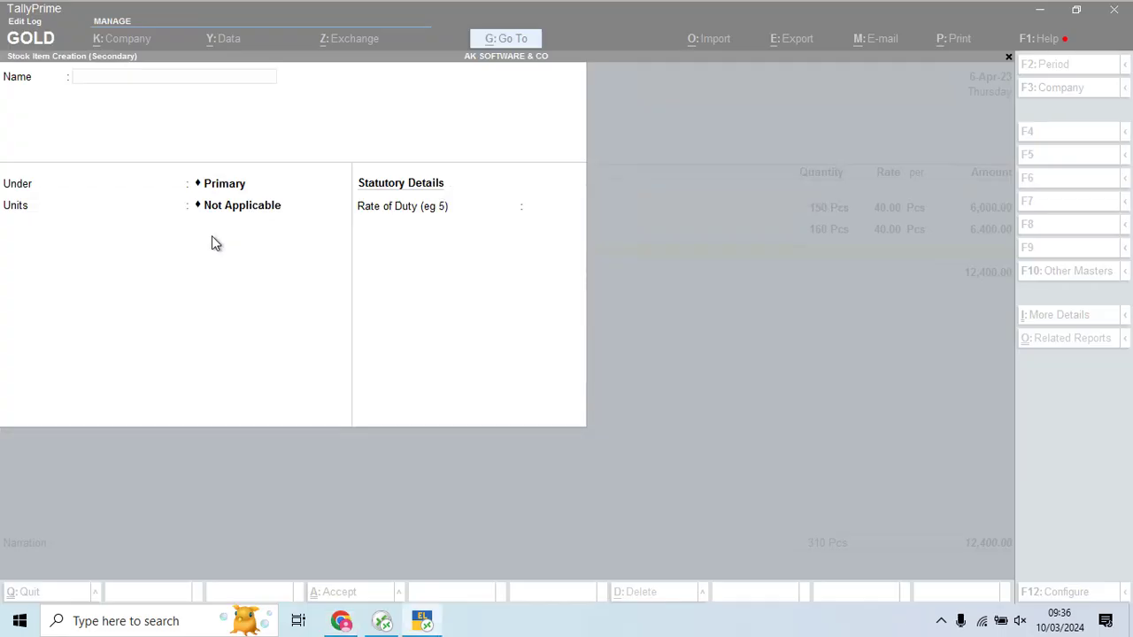
{"action": "type", "text": "SAP 4"}
{"action": "key", "text": "Return"}
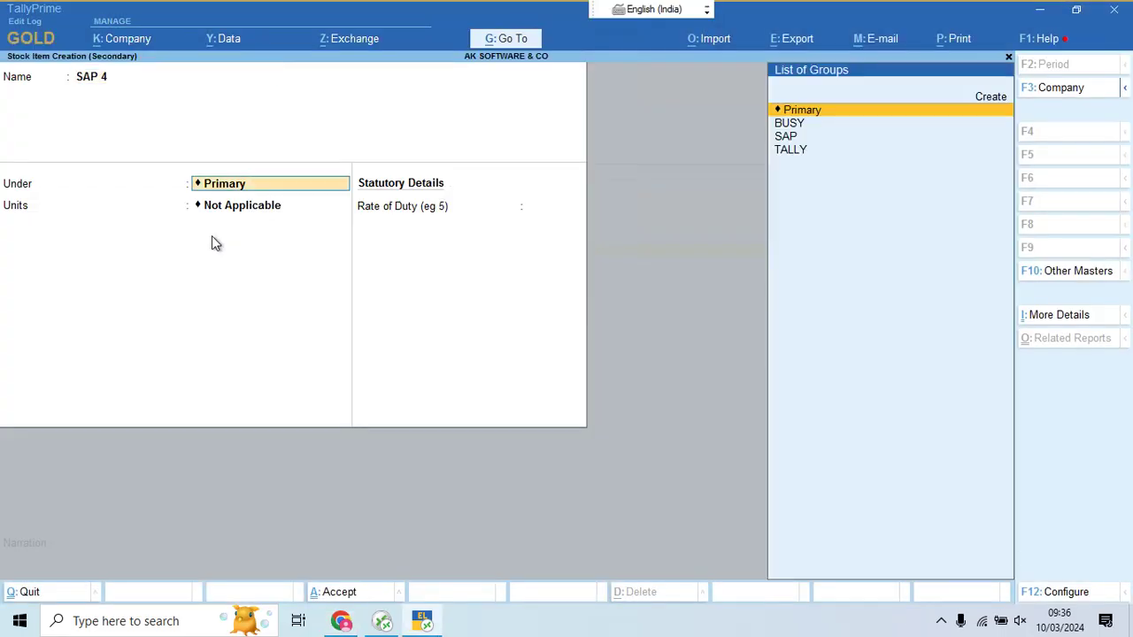
{"action": "key", "text": "Return"}
{"action": "key", "text": "BackSpace"}
{"action": "key", "text": "Down"}
{"action": "key", "text": "Down"}
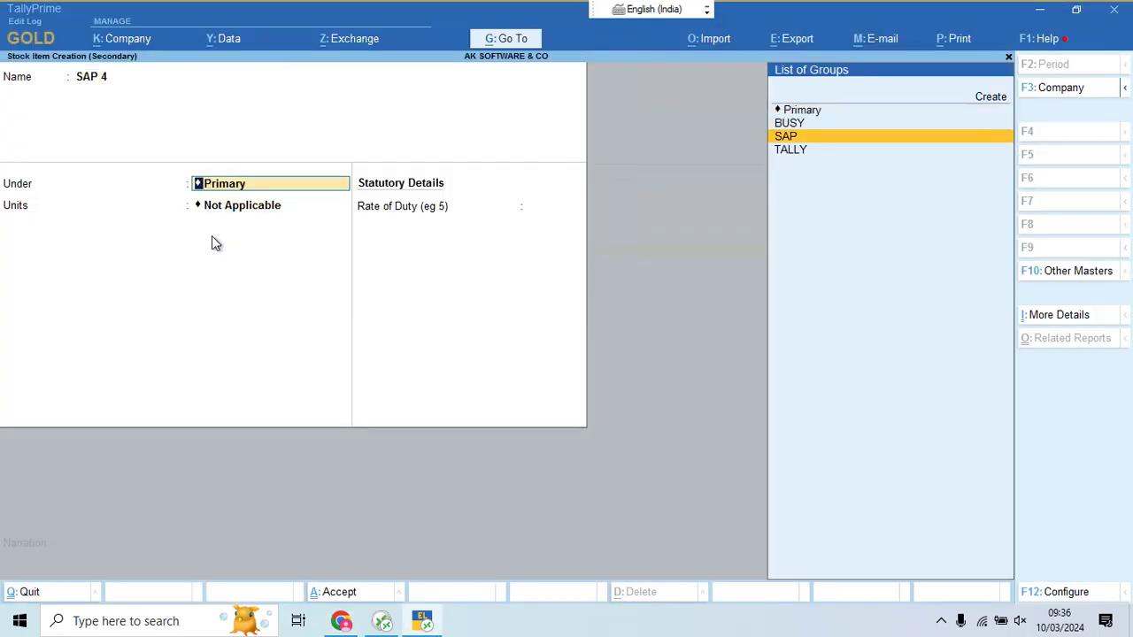
{"action": "key", "text": "Return"}
{"action": "key", "text": "Return"}
Set SAP 4's standard cost to 40 and standard selling price to 50 from 1-Apr-23, and save the item
{"action": "type", "text": "y"}
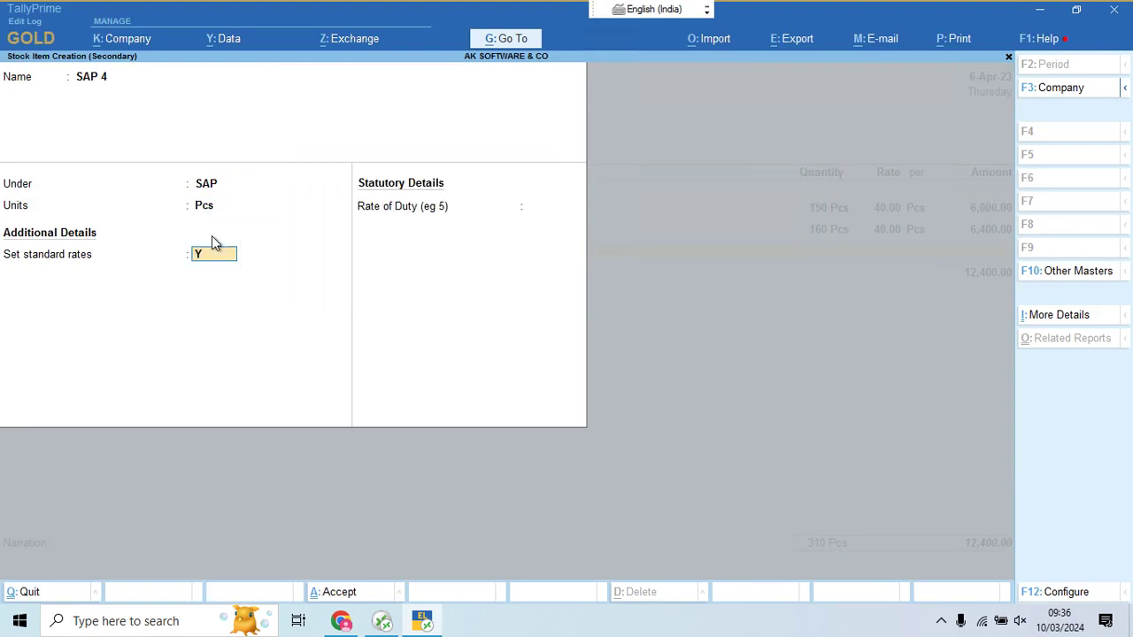
{"action": "key", "text": "Return"}
{"action": "type", "text": "40"}
{"action": "key", "text": "Return"}
{"action": "key", "text": "Return"}
{"action": "key", "text": "Return"}
{"action": "key", "text": "Return"}
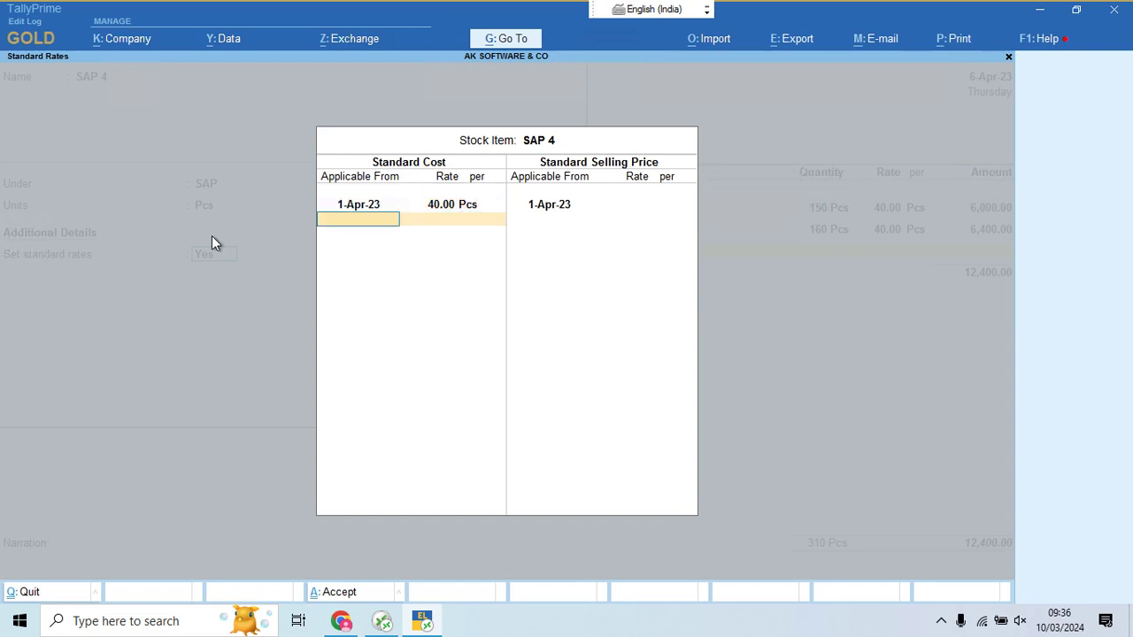
{"action": "type", "text": "50"}
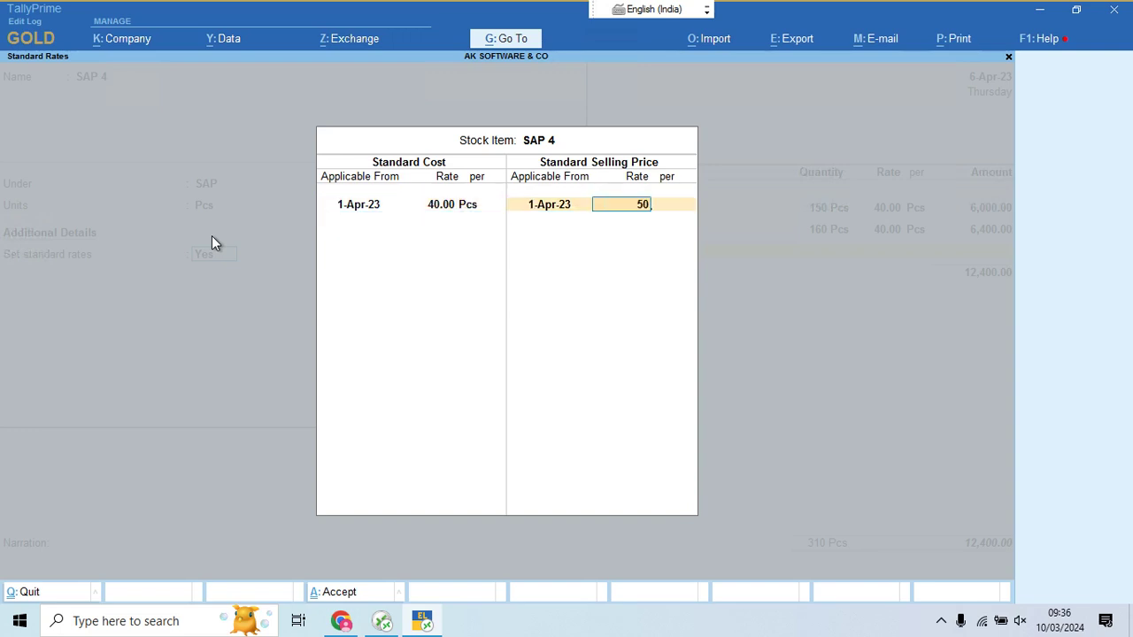
{"action": "key", "text": "Return"}
{"action": "key", "text": "Return"}
{"action": "key", "text": "Return"}
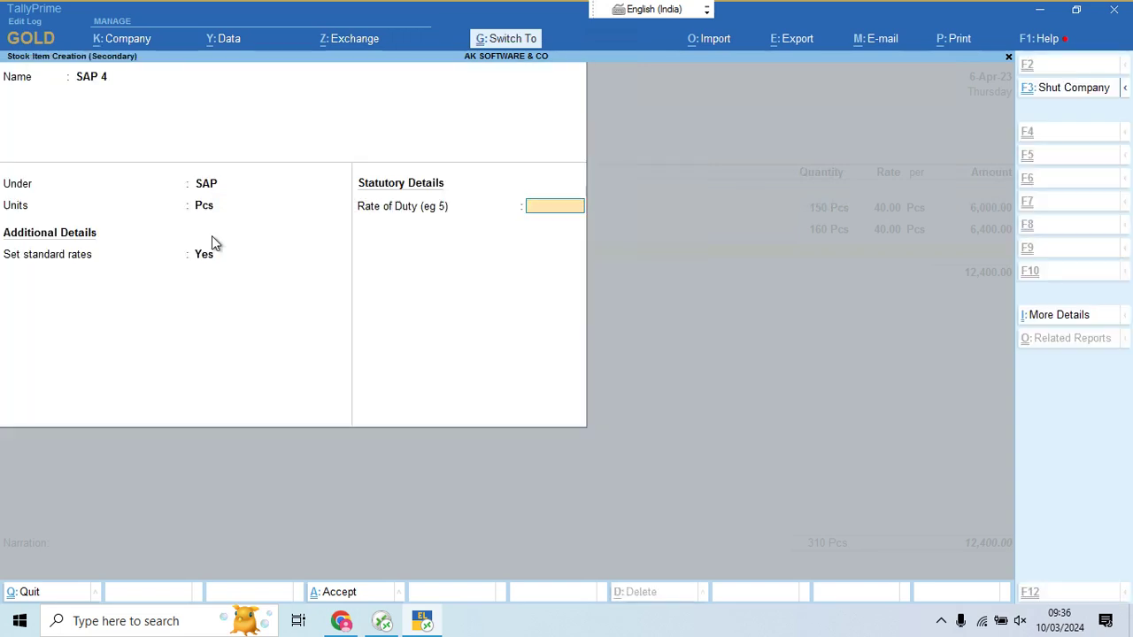
{"action": "key", "text": "Return"}
{"action": "key", "text": "Return"}
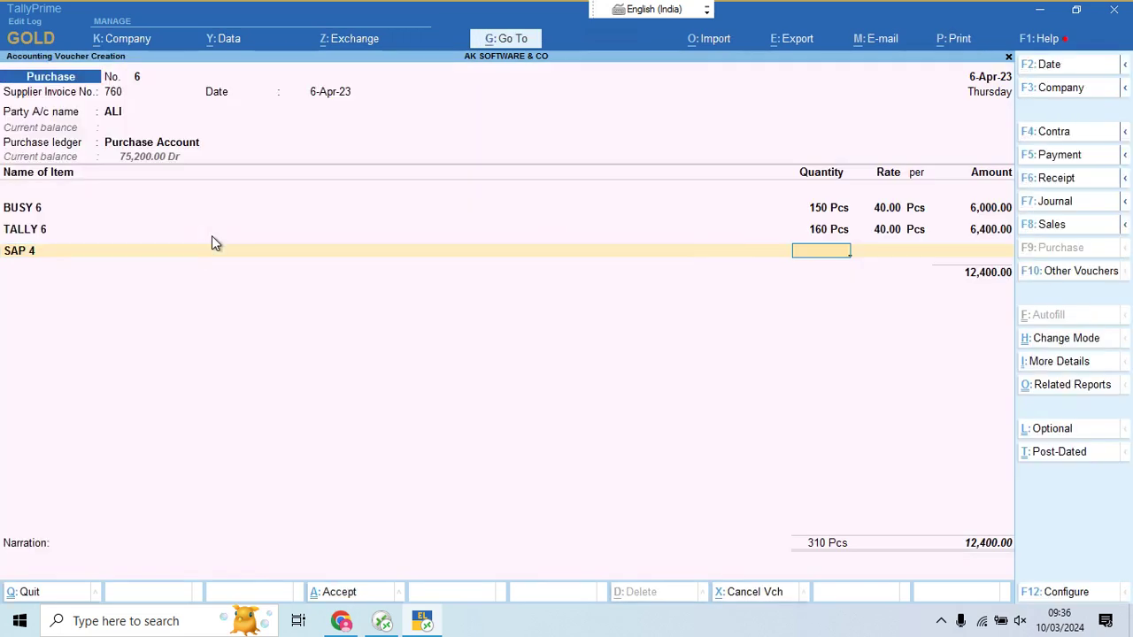
Look up the SAP 4 quantity in Project 1.pdf, enter 120 Pcs at rate 40, and save the purchase voucher
{"action": "key", "text": "alt+Tab"}
{"action": "key", "text": "alt+Tab"}
{"action": "type", "text": "120"}
{"action": "key", "text": "Return"}
{"action": "key", "text": "Return"}
{"action": "key", "text": "Return"}
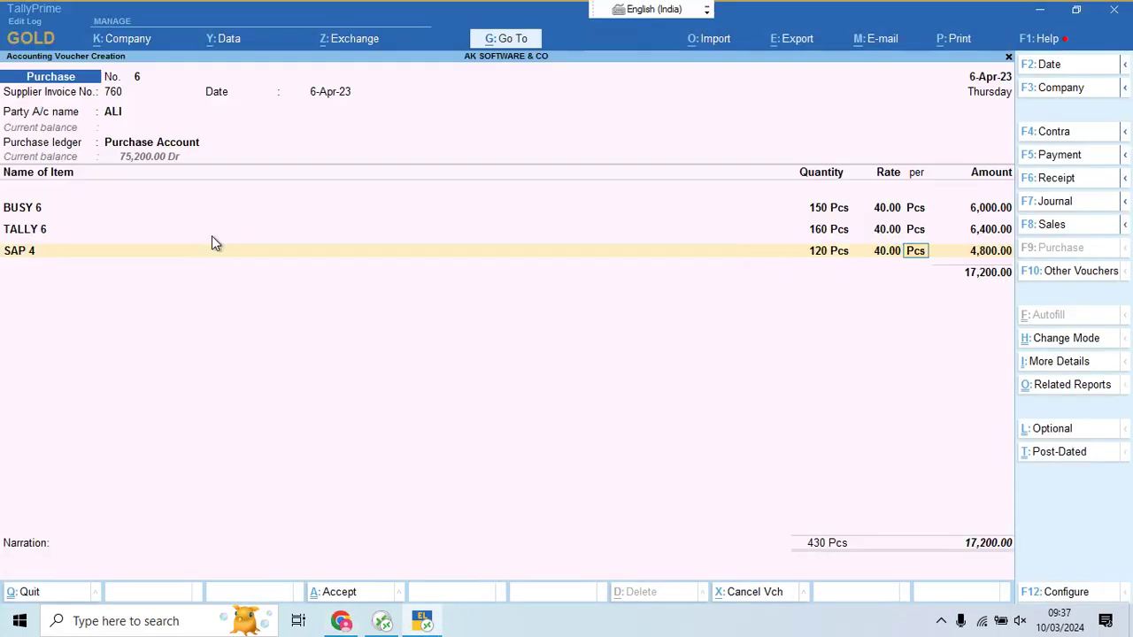
{"action": "key", "text": "ctrl+a"}
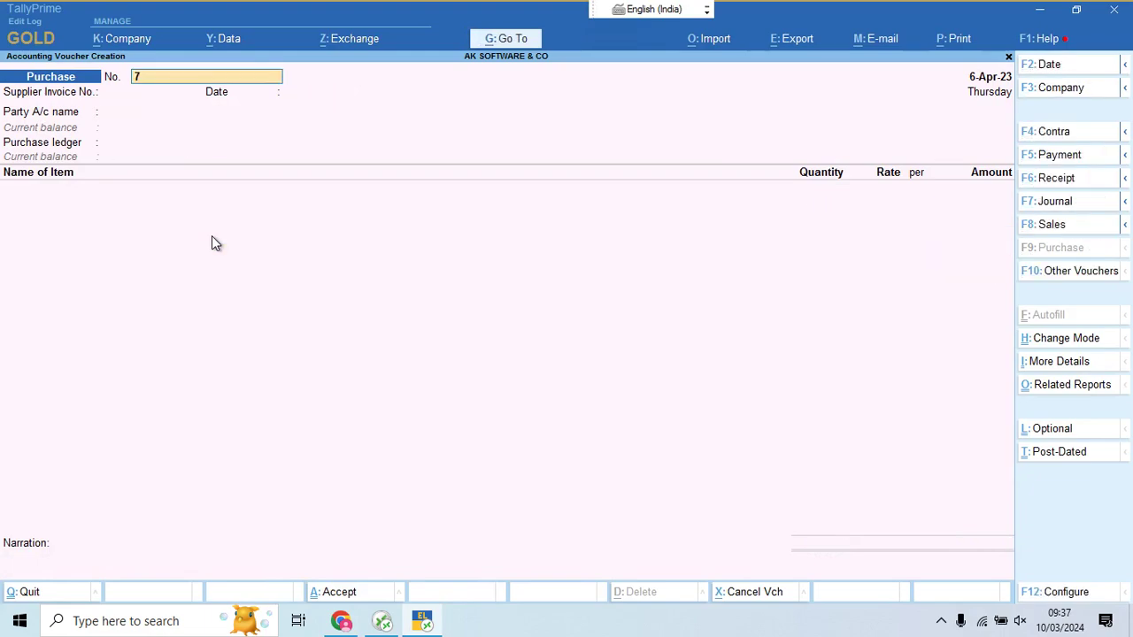
Check the 06-04 purchase entry in Project 1.pdf and leave the blank purchase voucher
{"action": "key", "text": "alt+Tab"}
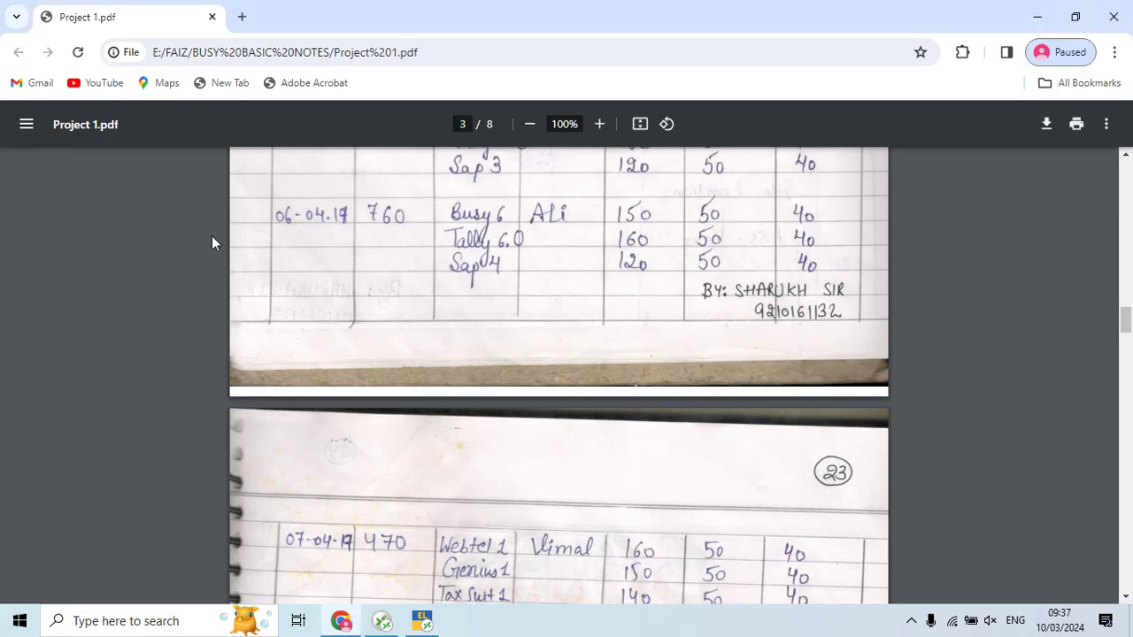
{"action": "scroll", "coordinate": [212, 235], "scroll_direction": "up", "scroll_amount": 1}
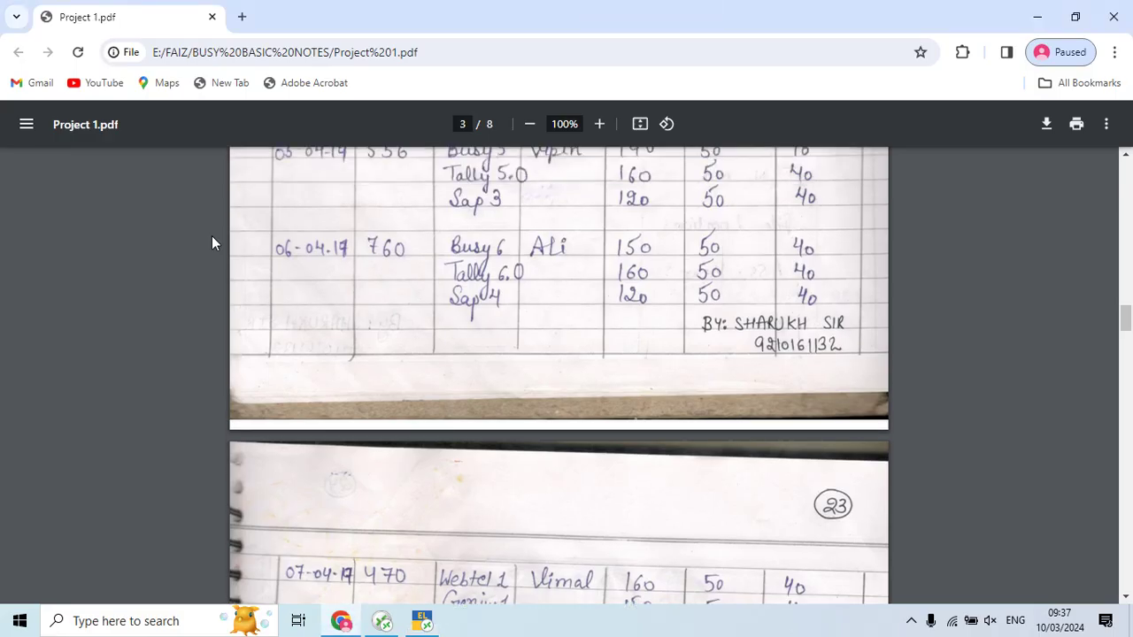
{"action": "key", "text": "alt+Tab"}
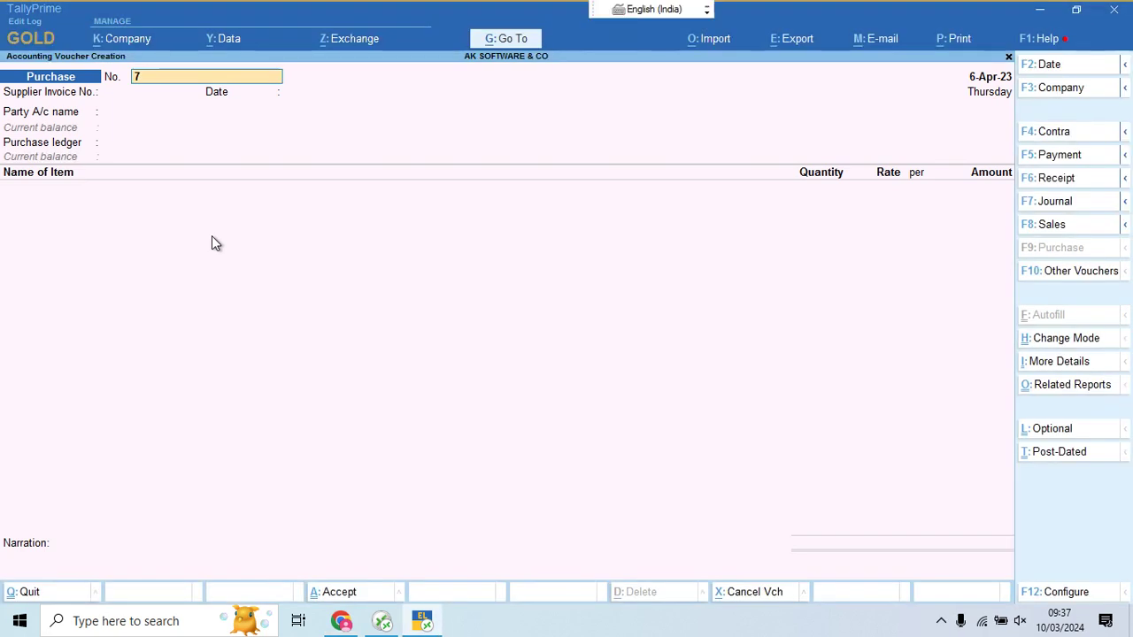
{"action": "key", "text": "Escape"}
{"action": "key", "text": "y"}
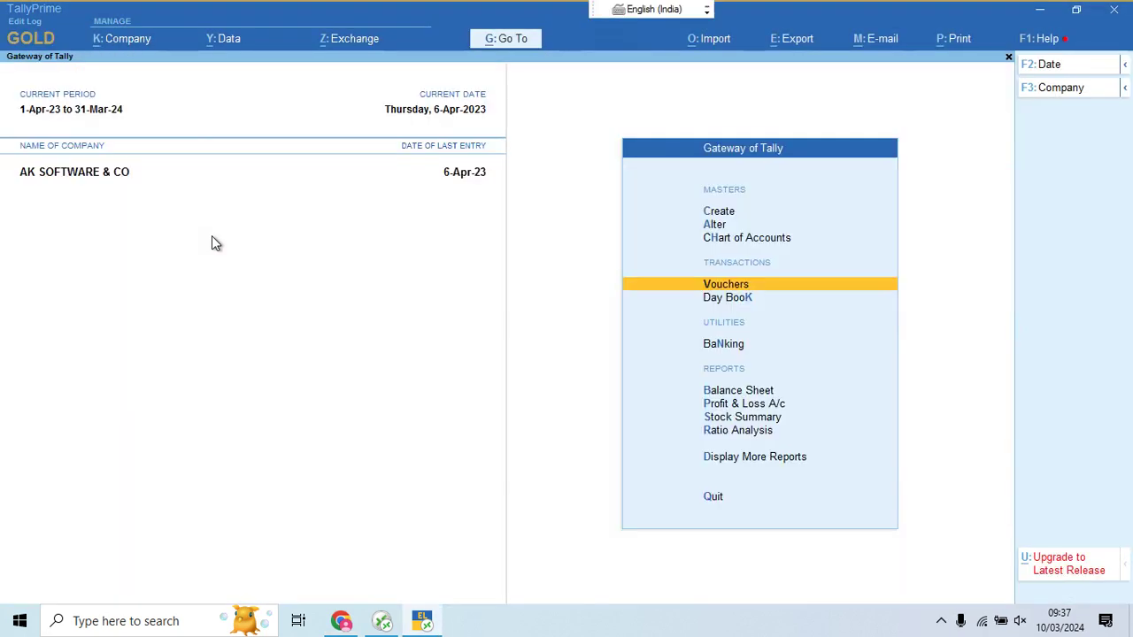
Open the Day Book, set its period from 1-4-2023 to 6-4-2023, and review the recorded vouchers
{"action": "key", "text": "Down"}
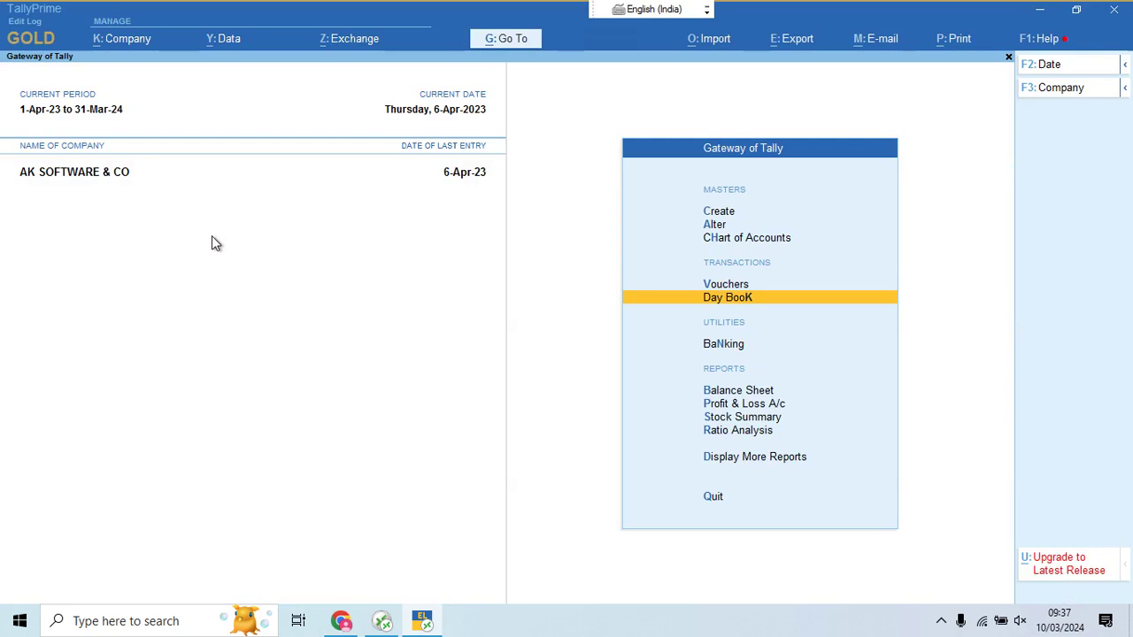
{"action": "key", "text": "Return"}
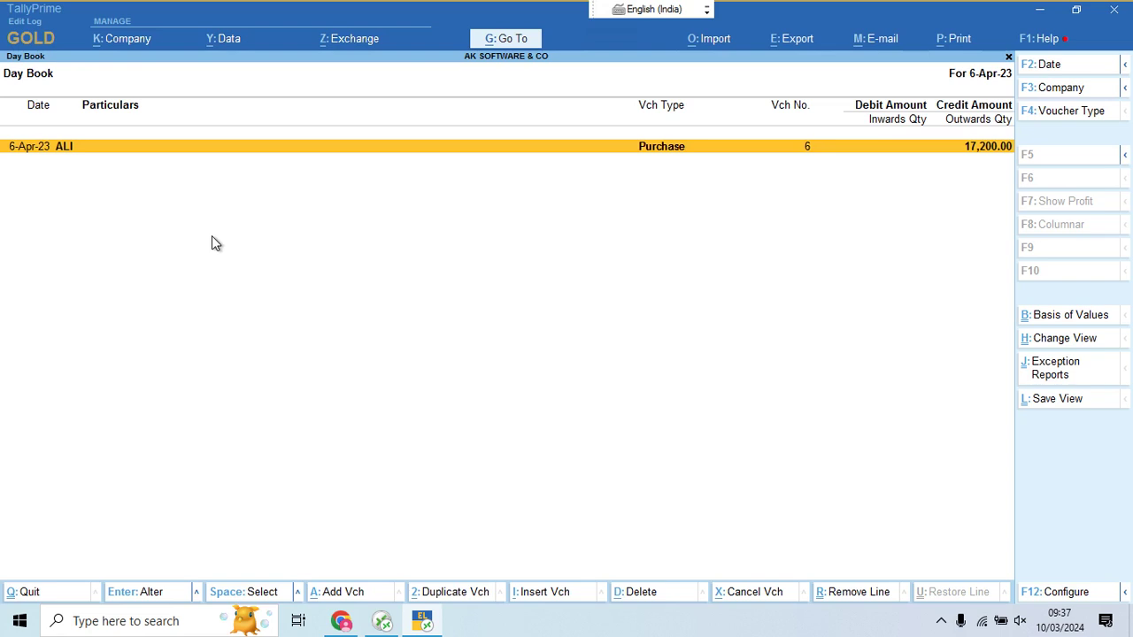
{"action": "key", "text": "alt+F2"}
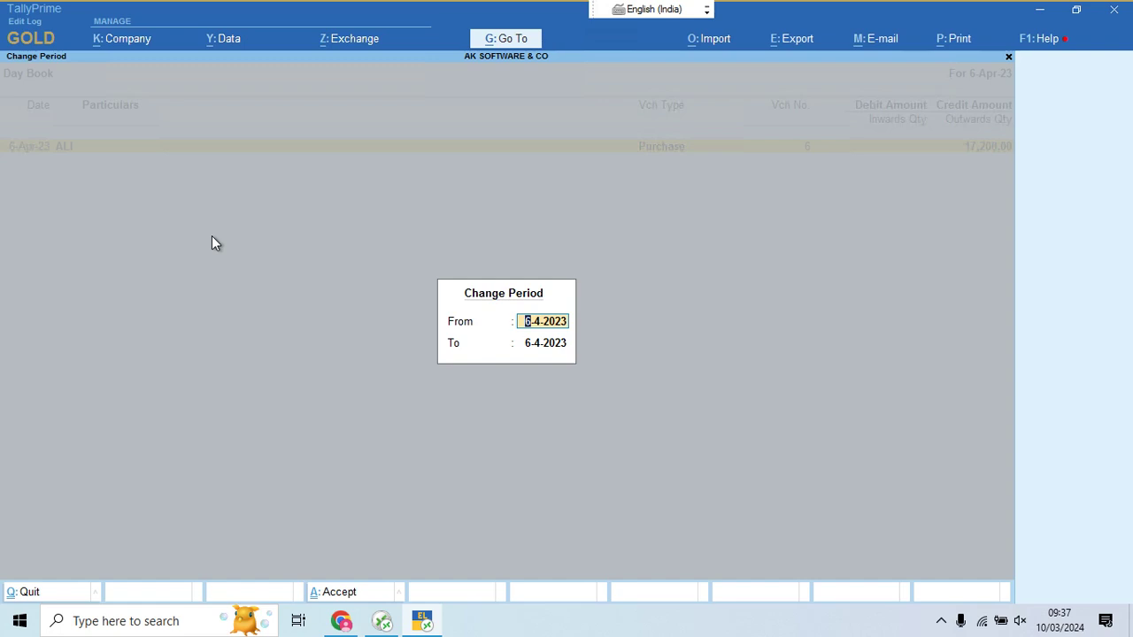
{"action": "type", "text": "1."}
{"action": "key", "text": "Return"}
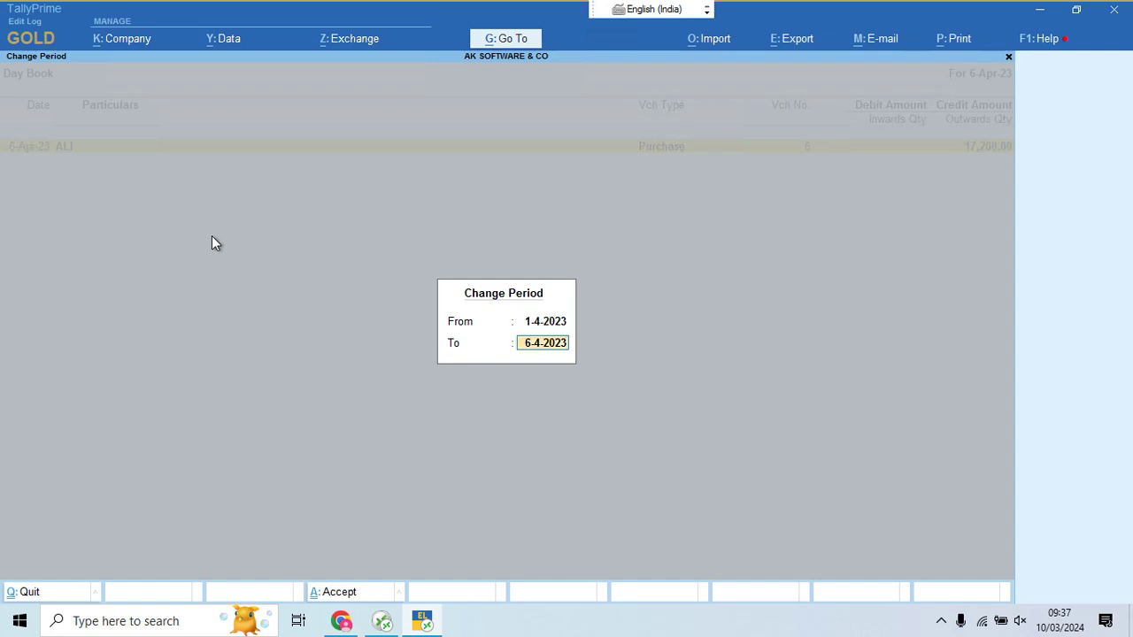
{"action": "key", "text": "Return"}
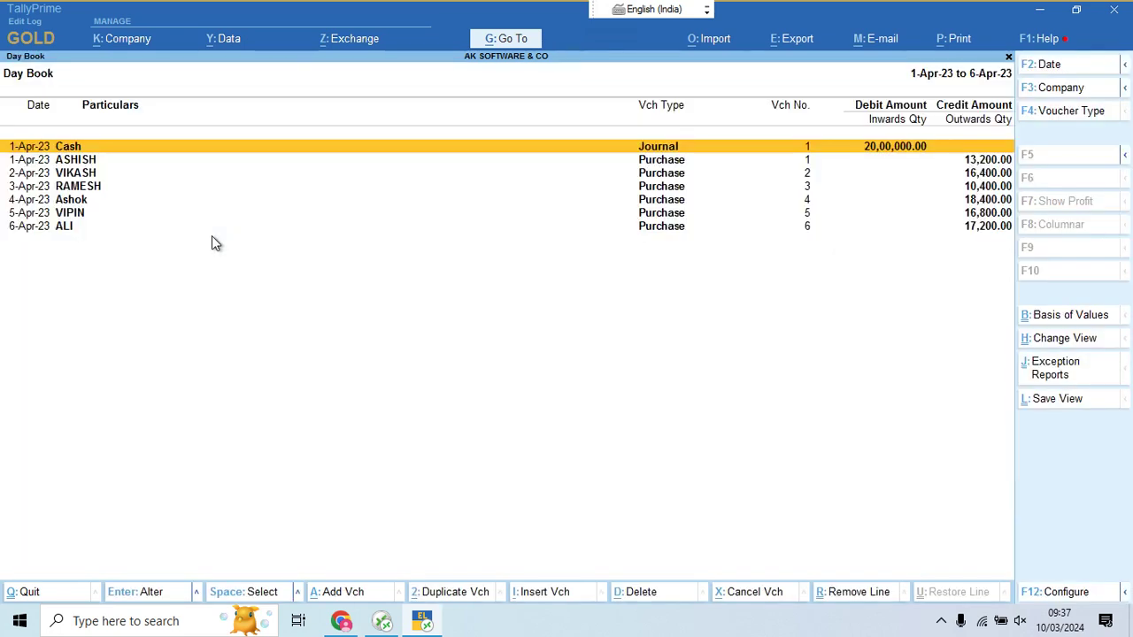
{"action": "key", "text": "Down"}
{"action": "key", "text": "Down"}
{"action": "key", "text": "Down"}
{"action": "key", "text": "Down"}
{"action": "key", "text": "Down"}
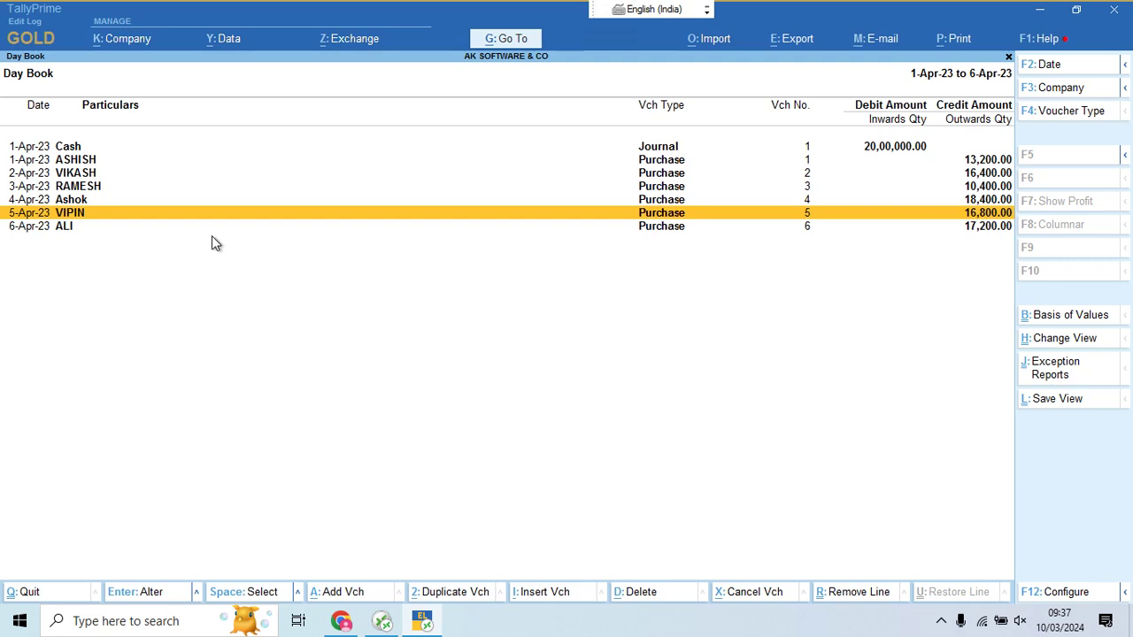
Open the Stock Summary and review the stock groups and the ungrouped item
{"action": "key", "text": "Escape"}
{"action": "key", "text": "Down"}
{"action": "key", "text": "Down"}
{"action": "key", "text": "Down"}
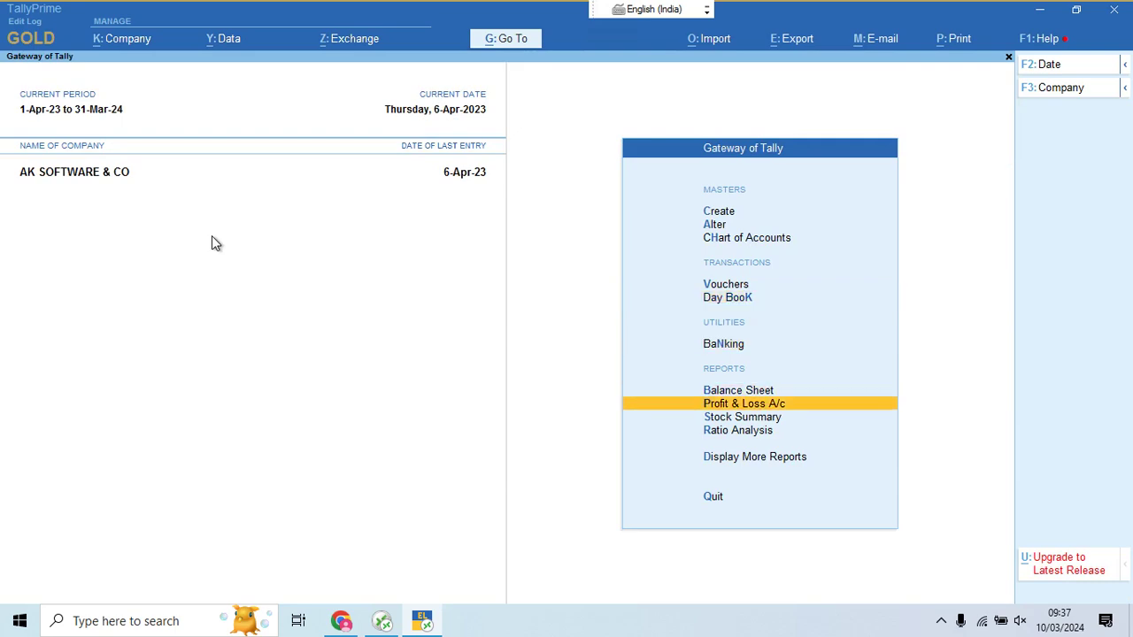
{"action": "key", "text": "Down"}
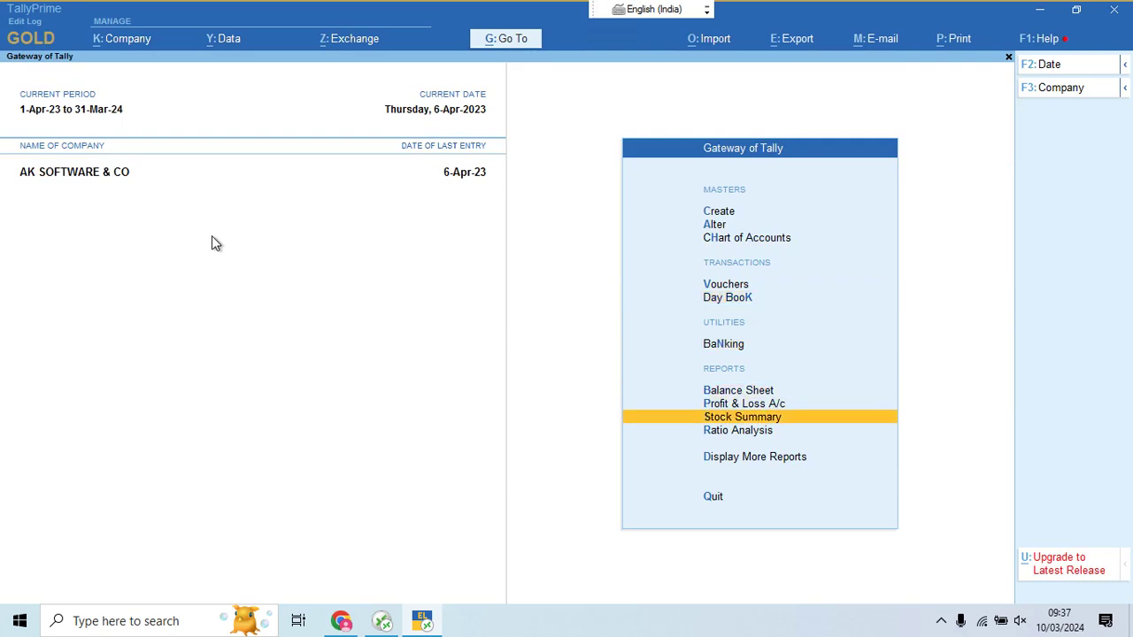
{"action": "key", "text": "Return"}
{"action": "key", "text": "Down"}
{"action": "key", "text": "Down"}
{"action": "key", "text": "Down"}
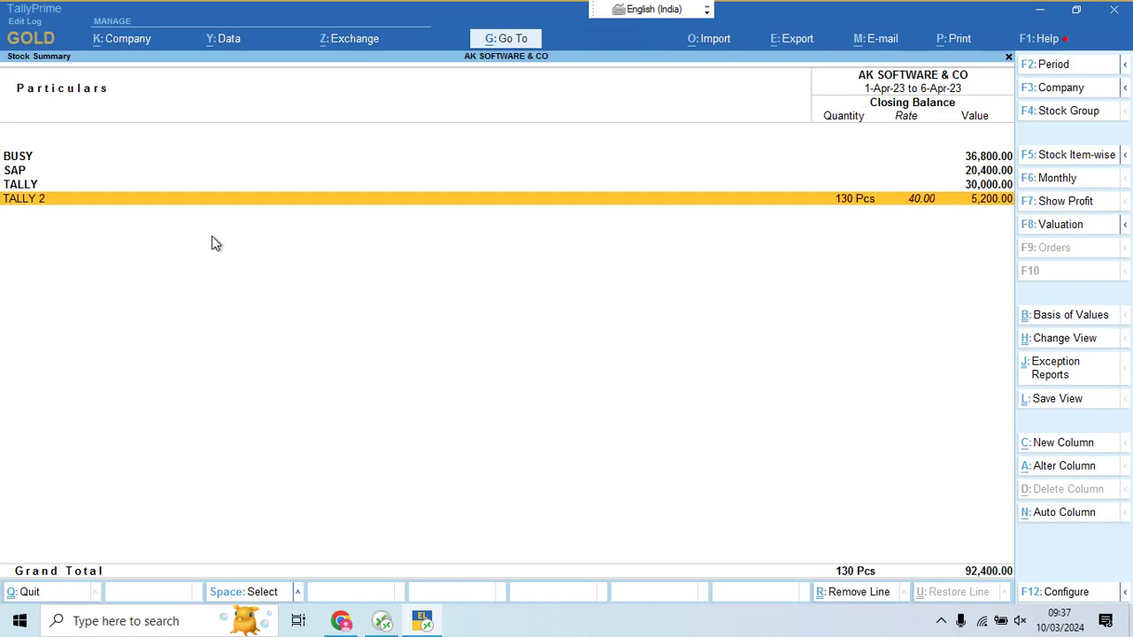
Alter stock item TALLY 2 to place it under group TALLY, save it, and return to the Gateway of Tally
{"action": "key", "text": "Escape"}
{"action": "key", "text": "Up"}
{"action": "key", "text": "Up"}
{"action": "key", "text": "Up"}
{"action": "key", "text": "Up"}
{"action": "key", "text": "Up"}
{"action": "key", "text": "Up"}
{"action": "key", "text": "Up"}
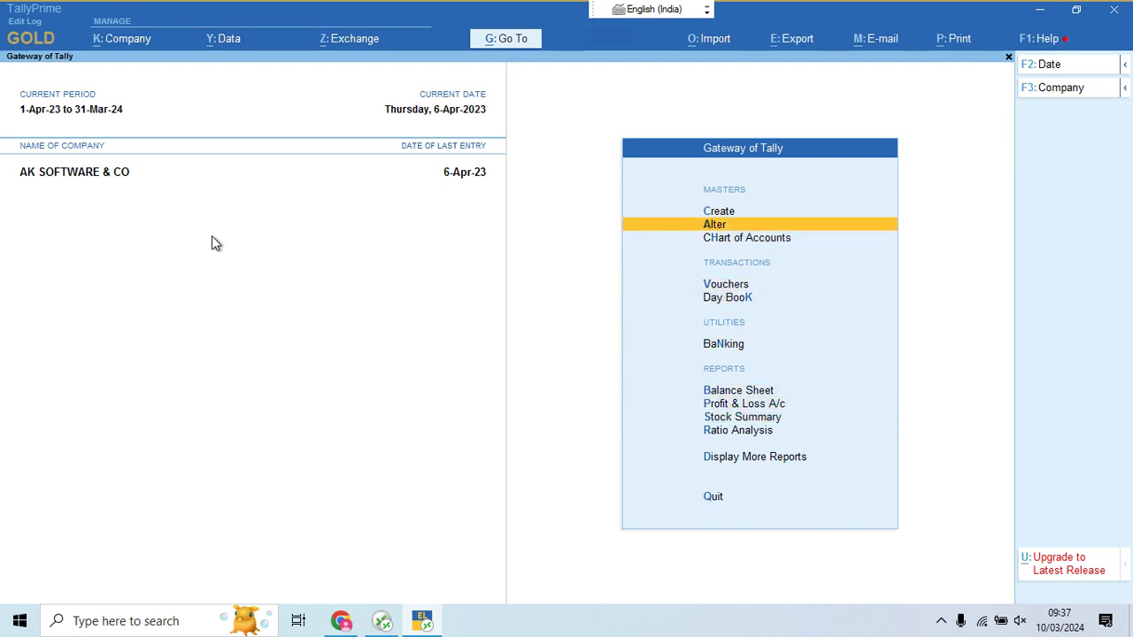
{"action": "key", "text": "Return"}
{"action": "key", "text": "Down"}
{"action": "key", "text": "Down"}
{"action": "key", "text": "Down"}
{"action": "key", "text": "Down"}
{"action": "key", "text": "Down"}
{"action": "key", "text": "Down"}
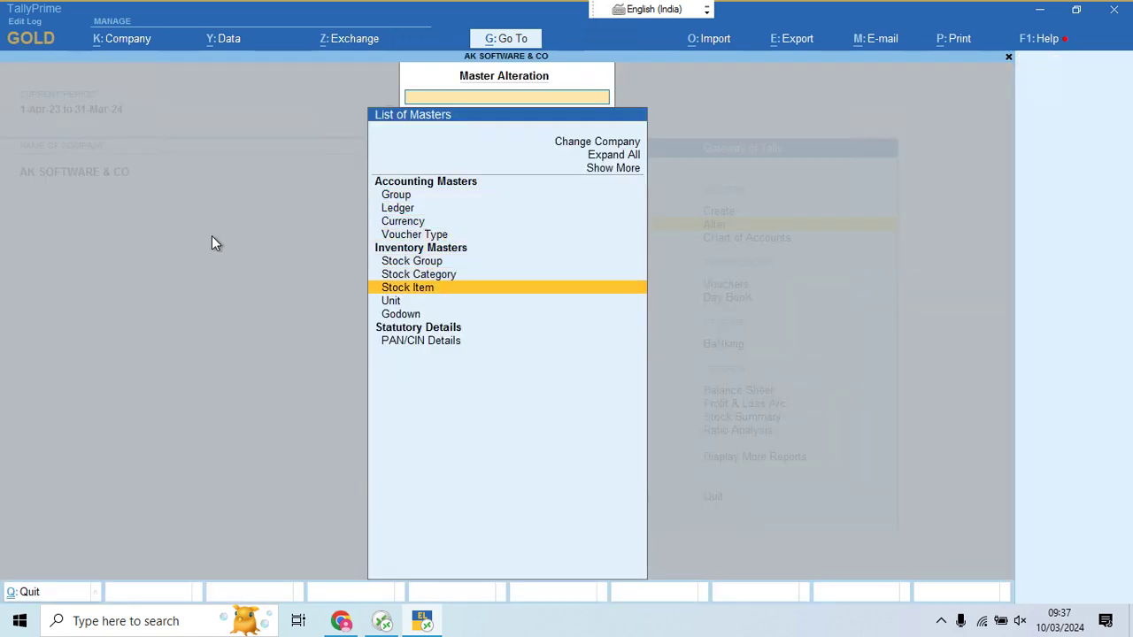
{"action": "key", "text": "Return"}
{"action": "key", "text": "Down"}
{"action": "key", "text": "Down"}
{"action": "key", "text": "Down"}
{"action": "key", "text": "Down"}
{"action": "key", "text": "Down"}
{"action": "key", "text": "Down"}
{"action": "key", "text": "Down"}
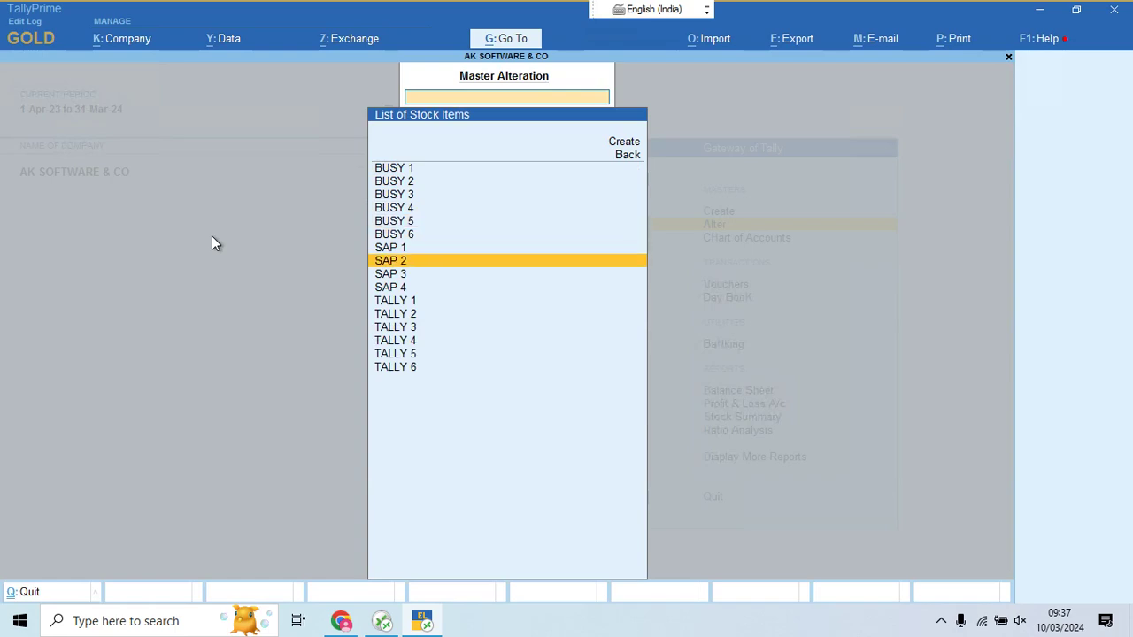
{"action": "key", "text": "Down"}
{"action": "key", "text": "Down"}
{"action": "key", "text": "Down"}
{"action": "key", "text": "Down"}
{"action": "key", "text": "Down"}
{"action": "key", "text": "Down"}
{"action": "key", "text": "Up"}
{"action": "key", "text": "Up"}
{"action": "key", "text": "Return"}
{"action": "key", "text": "Return"}
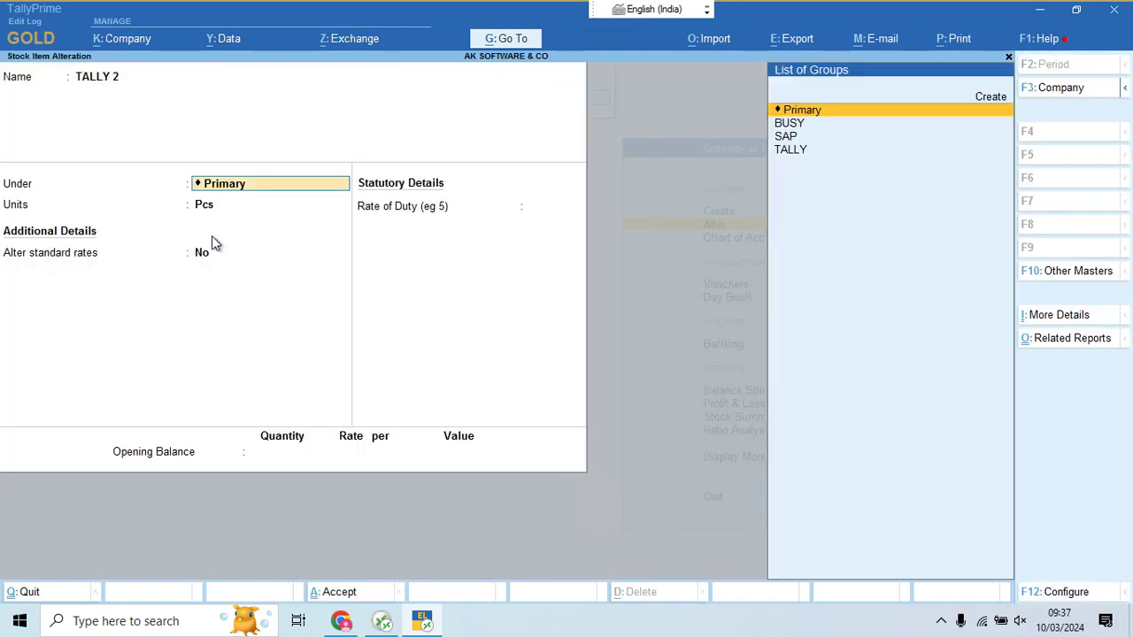
{"action": "key", "text": "Down"}
{"action": "key", "text": "Down"}
{"action": "key", "text": "Down"}
{"action": "key", "text": "Return"}
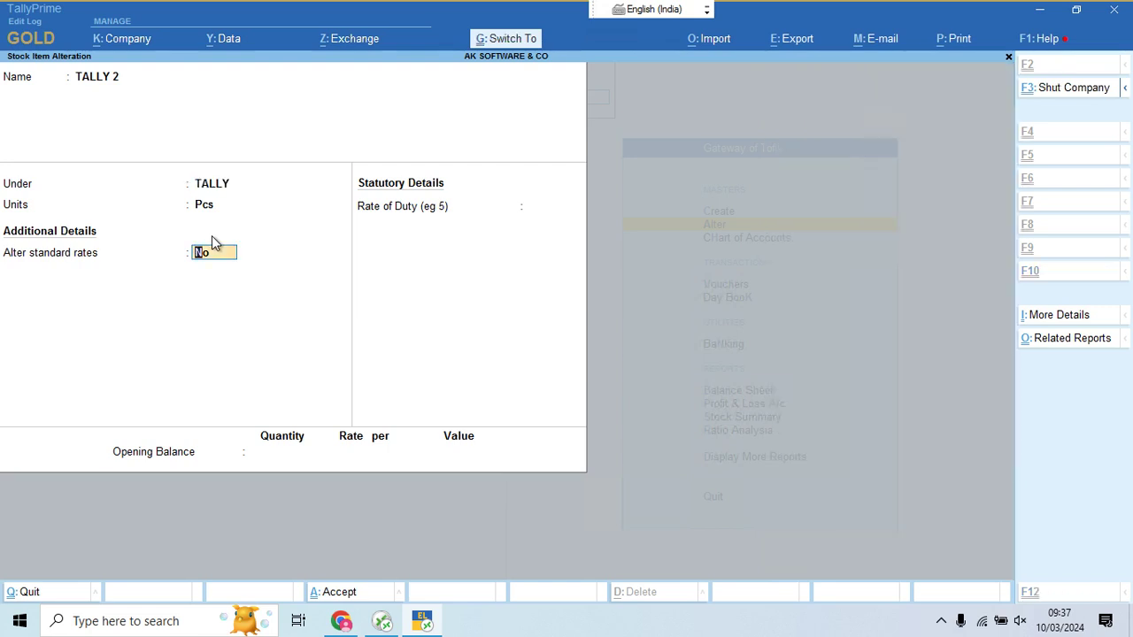
{"action": "key", "text": "Escape"}
{"action": "key", "text": "Escape"}
{"action": "key", "text": "Escape"}
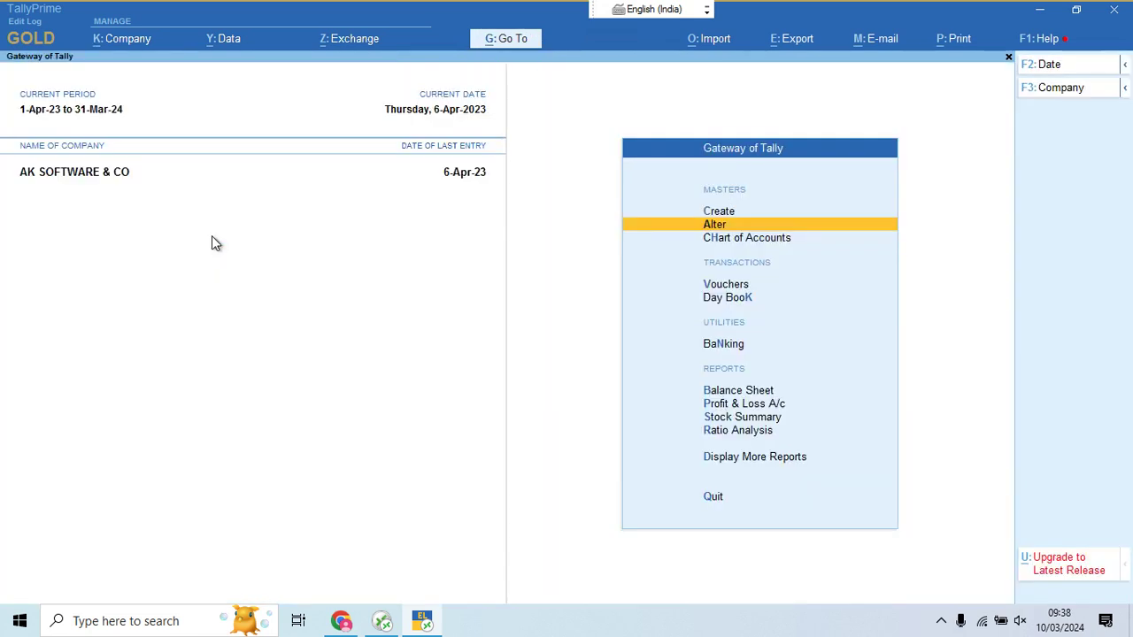
Reopen the Stock Summary and check the BUSY, SAP and TALLY groups
{"action": "key", "text": "Down"}
{"action": "key", "text": "Down"}
{"action": "key", "text": "Down"}
{"action": "key", "text": "Return"}
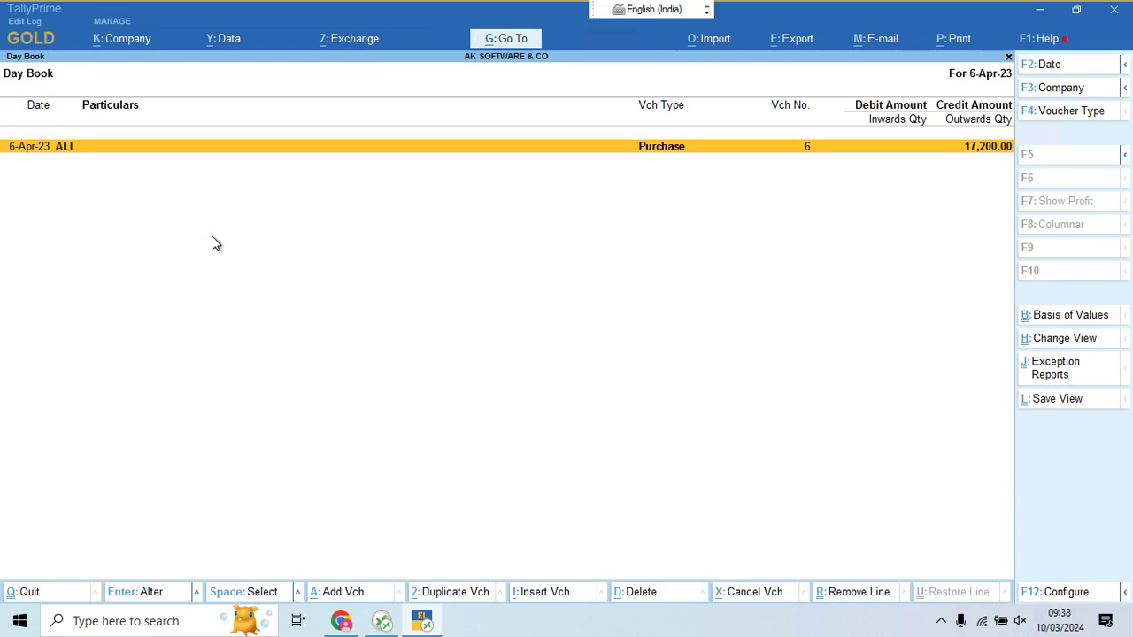
{"action": "key", "text": "Escape"}
{"action": "key", "text": "Down"}
{"action": "key", "text": "Down"}
{"action": "key", "text": "Down"}
{"action": "key", "text": "Down"}
{"action": "key", "text": "Down"}
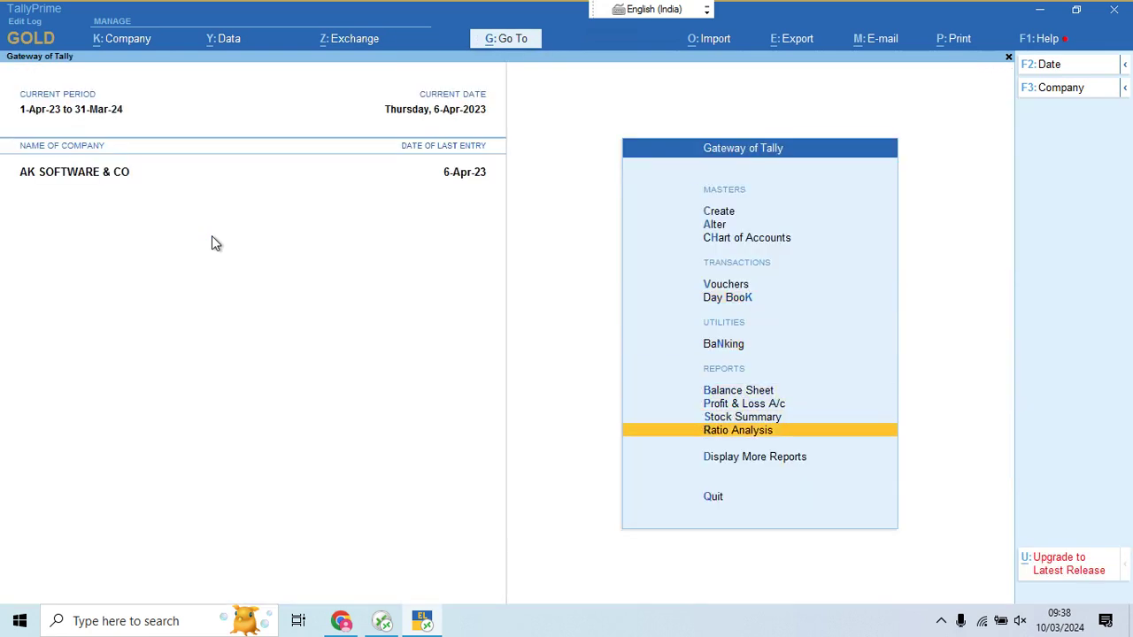
{"action": "key", "text": "Up"}
{"action": "key", "text": "Return"}
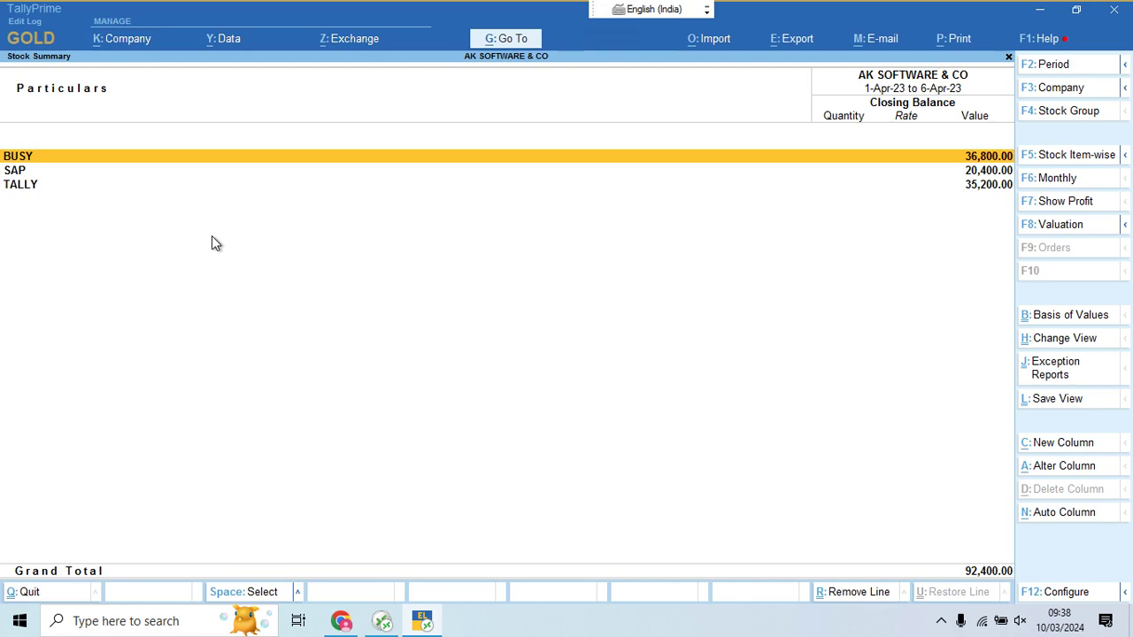
{"action": "key", "text": "Down"}
{"action": "key", "text": "Down"}
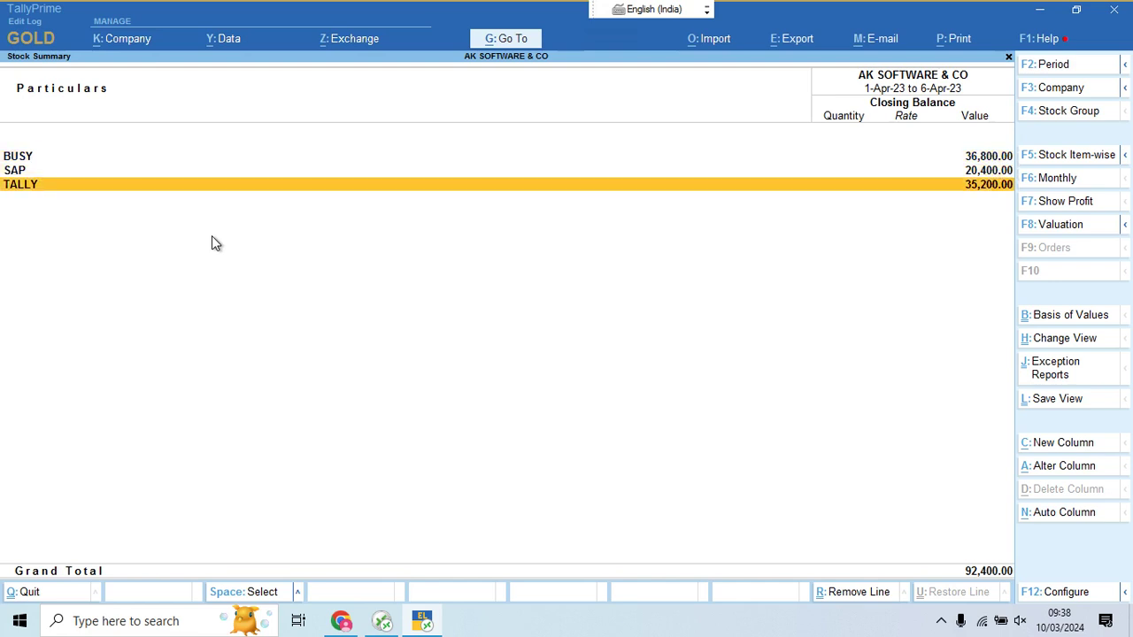
Open the BUSY group's summary and review the closing balances of its items
{"action": "key", "text": "Up"}
{"action": "key", "text": "Up"}
{"action": "key", "text": "Return"}
{"action": "key", "text": "Down"}
{"action": "key", "text": "Down"}
{"action": "key", "text": "Down"}
{"action": "key", "text": "Down"}
{"action": "key", "text": "Down"}
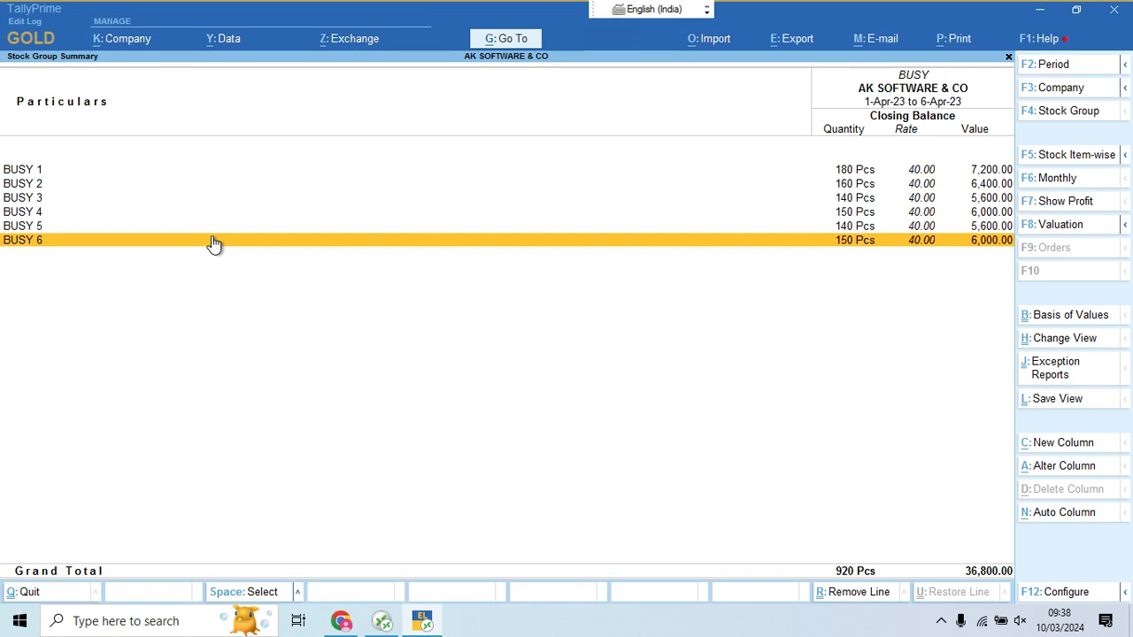
Open the SAP group's summary and review the closing balances of its items
{"action": "key", "text": "Escape"}
{"action": "key", "text": "Down"}
{"action": "key", "text": "Return"}
{"action": "key", "text": "Down"}
{"action": "key", "text": "Down"}
{"action": "key", "text": "Down"}
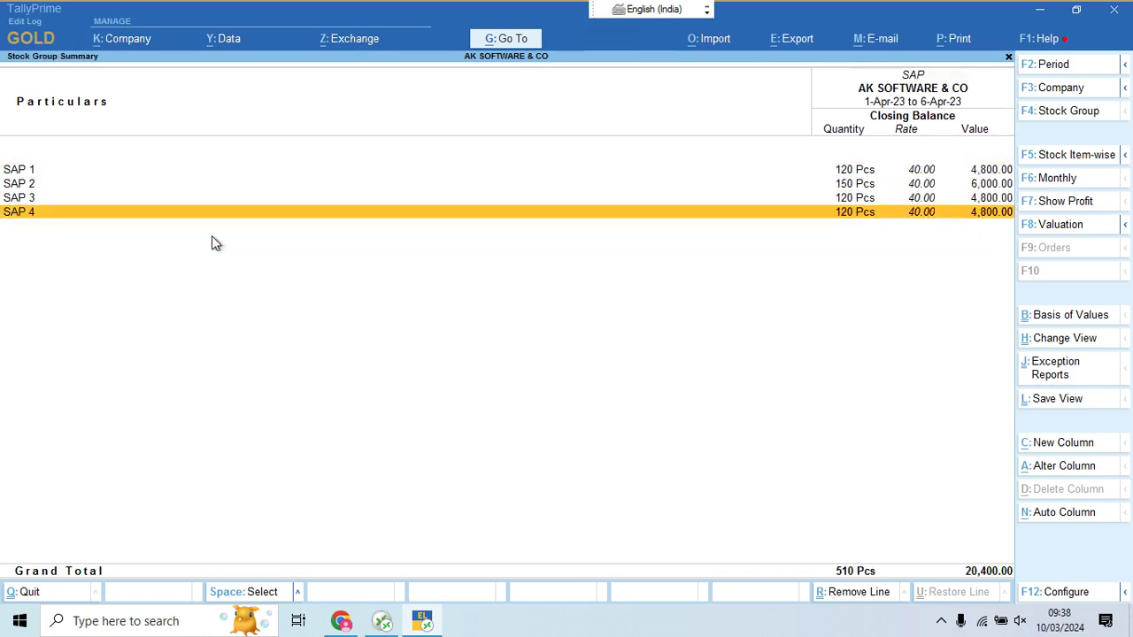
Open the TALLY group's summary, review its items' closing balances, and return to the Stock Summary
{"action": "key", "text": "Escape"}
{"action": "key", "text": "Down"}
{"action": "key", "text": "Return"}
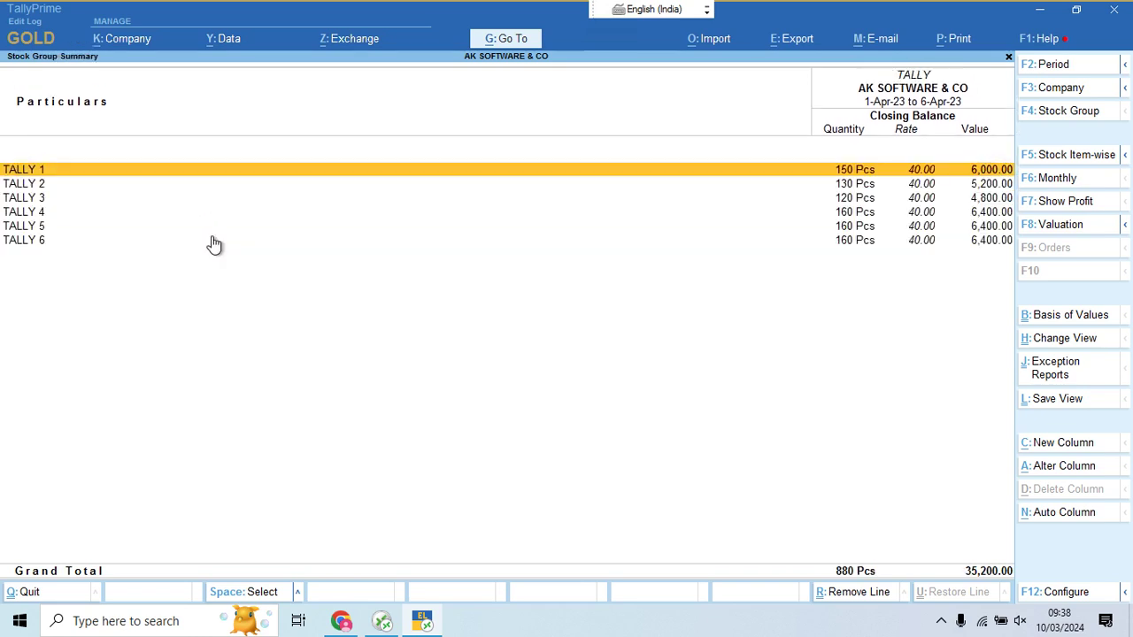
{"action": "key", "text": "Escape"}
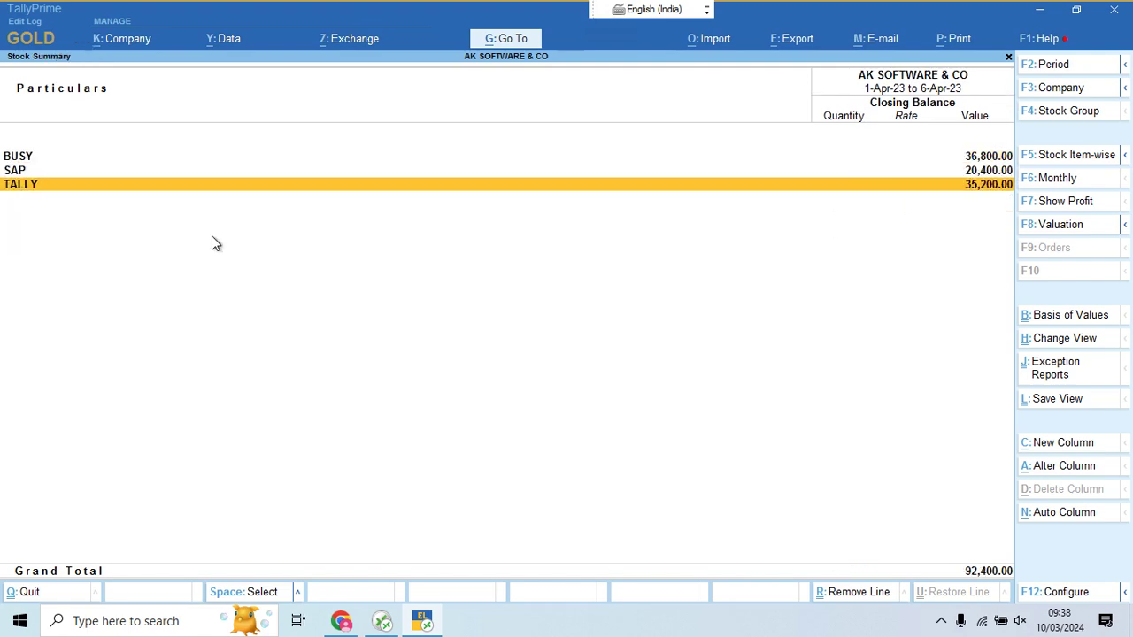
Display the Stock Summary stock item-wise and go through the quantities, rates and values of all items
{"action": "left_click", "coordinate": [1083, 158]}
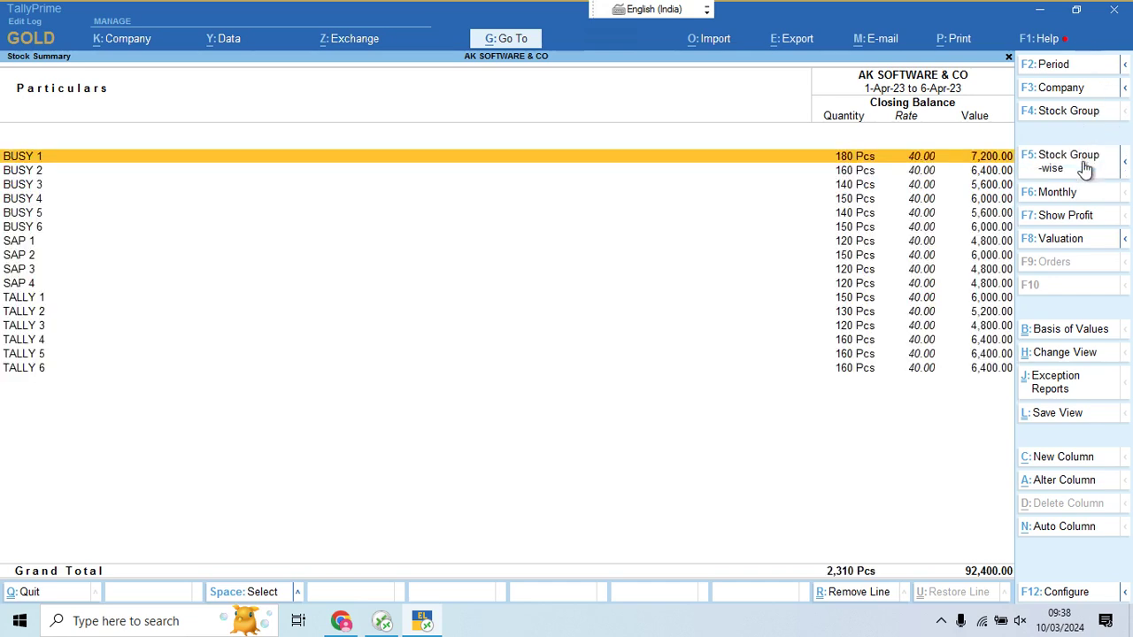
{"action": "key", "text": "Down"}
{"action": "key", "text": "Down"}
{"action": "key", "text": "Down"}
{"action": "key", "text": "Down"}
{"action": "key", "text": "Down"}
{"action": "key", "text": "Down"}
{"action": "key", "text": "Down"}
{"action": "key", "text": "Down"}
{"action": "key", "text": "Down"}
{"action": "key", "text": "Down"}
{"action": "key", "text": "Down"}
{"action": "key", "text": "Down"}
{"action": "key", "text": "Down"}
{"action": "key", "text": "Down"}
{"action": "key", "text": "Down"}
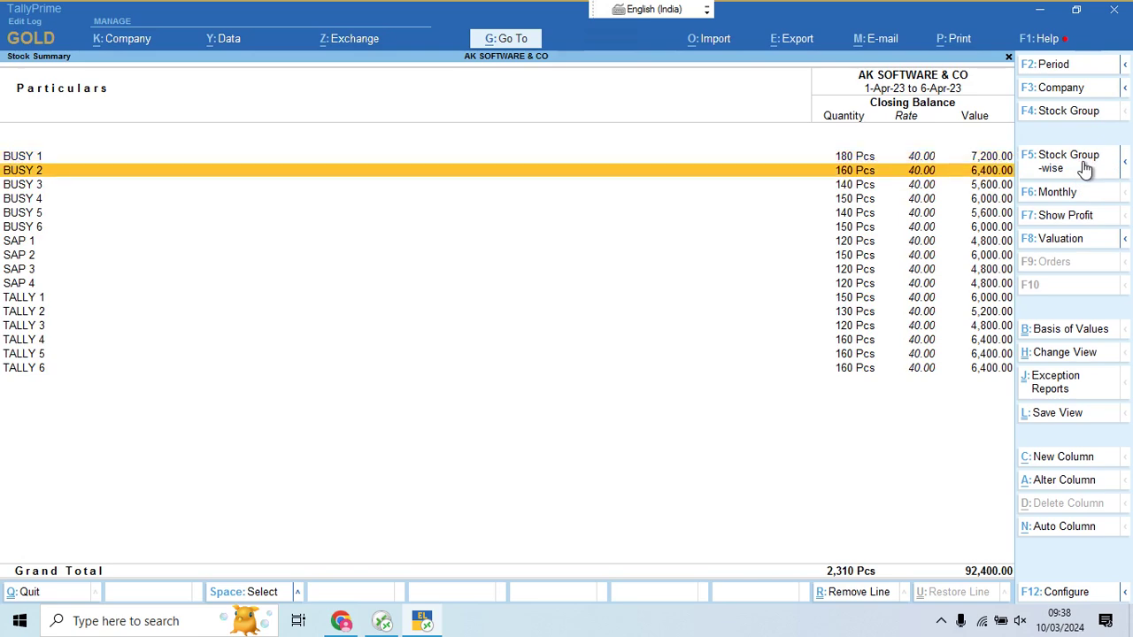
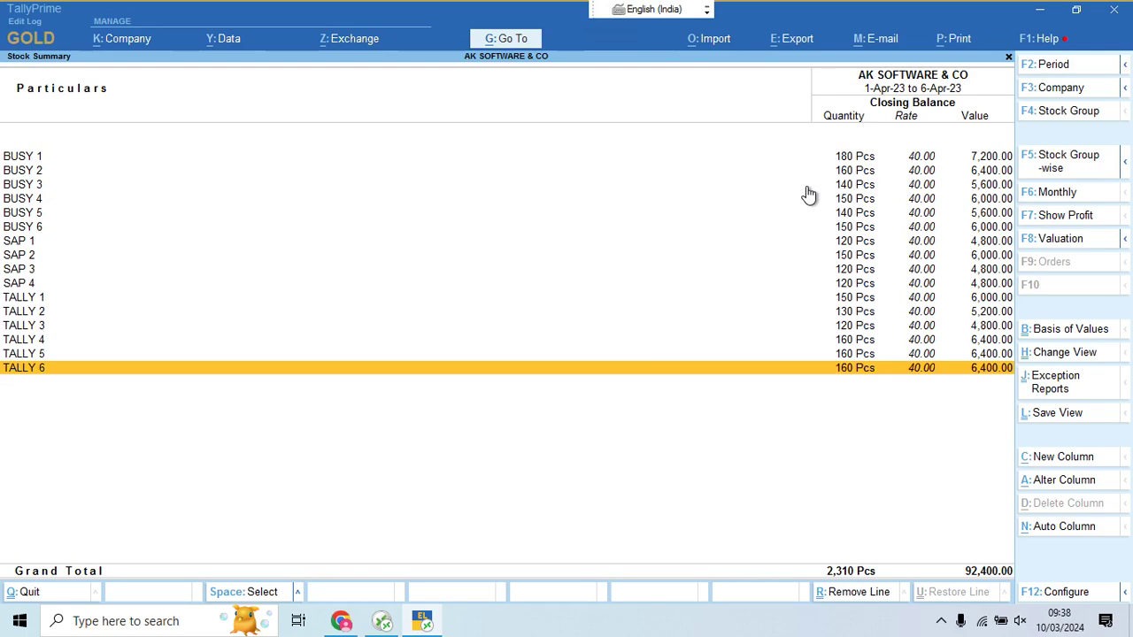
Reopen the Stock Summary by stock group and review the group values
{"action": "key", "text": "Escape"}
{"action": "key", "text": "Return"}
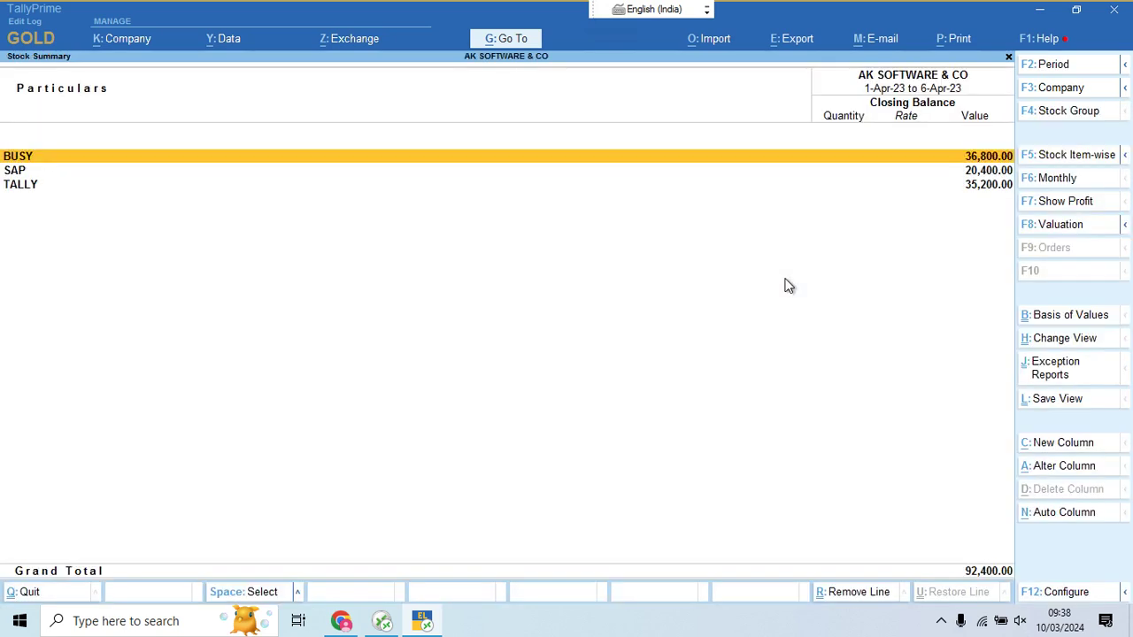
{"action": "key", "text": "Down"}
{"action": "key", "text": "Down"}
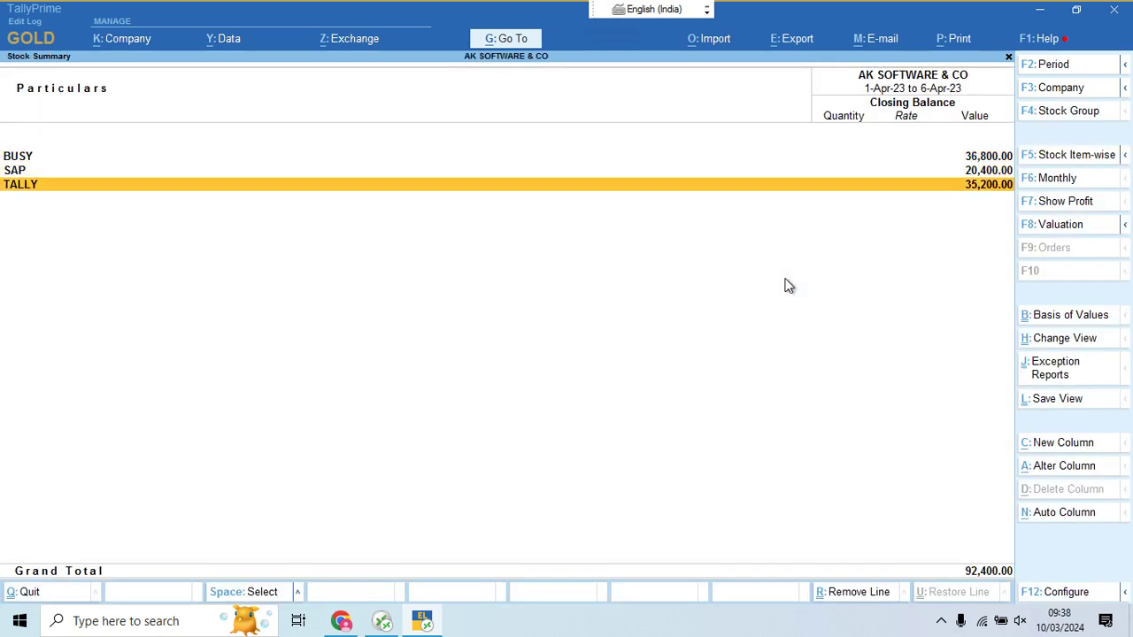
Switch to Project 1.pdf in Chrome and look through the remaining purchase entries down to the Sales page
{"action": "key", "text": "alt+Tab"}
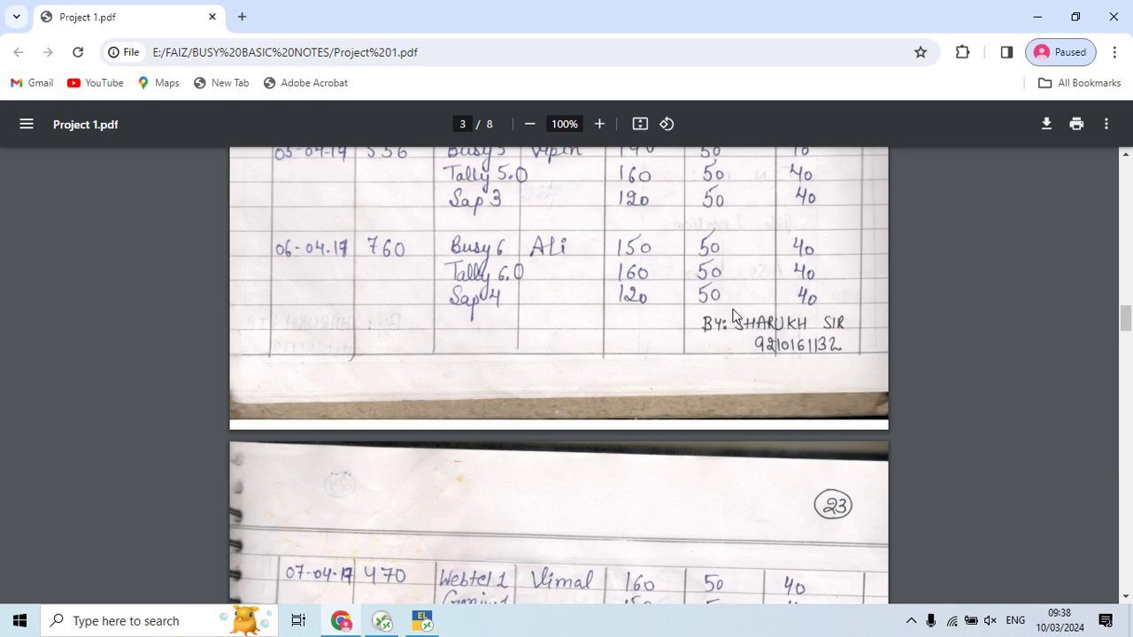
{"action": "scroll", "coordinate": [732, 316], "scroll_direction": "down", "scroll_amount": 8}
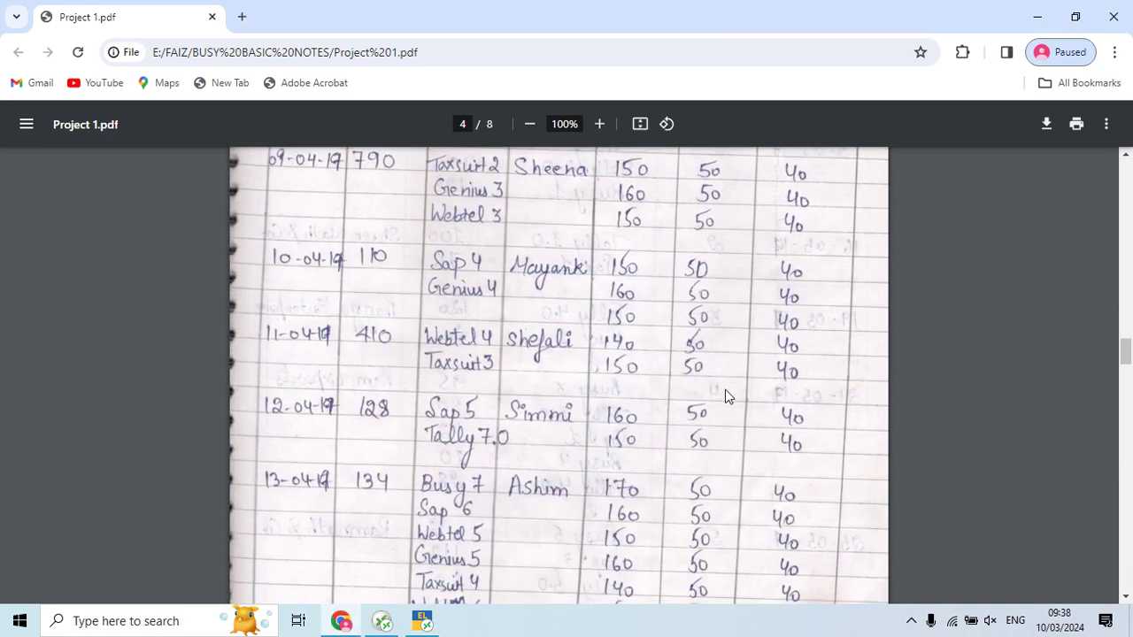
{"action": "scroll", "coordinate": [725, 390], "scroll_direction": "down", "scroll_amount": 10}
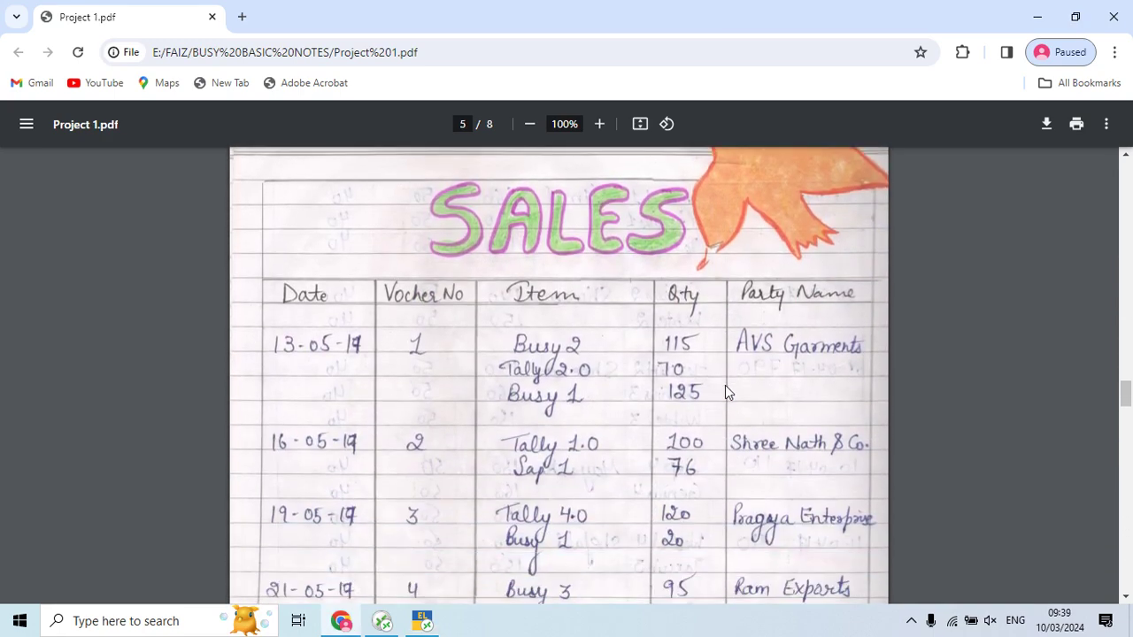
Check the first sales entry in Project 1.pdf, switch back to TallyPrime, and open a new Sales voucher
{"action": "scroll", "coordinate": [725, 385], "scroll_direction": "down", "scroll_amount": 2}
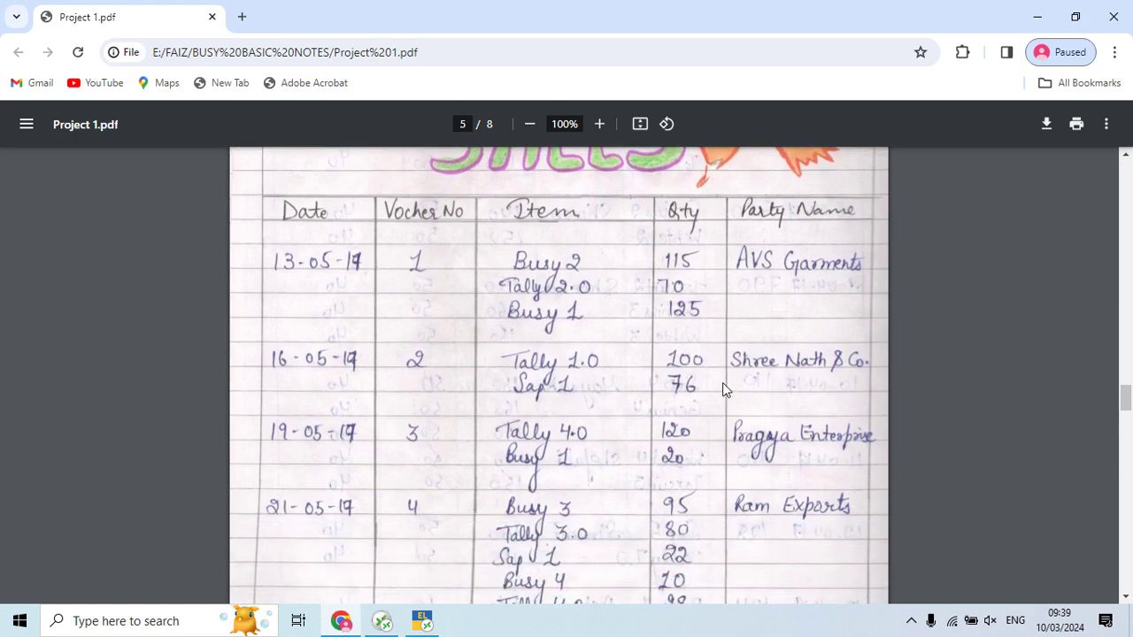
{"action": "key", "text": "alt+Tab"}
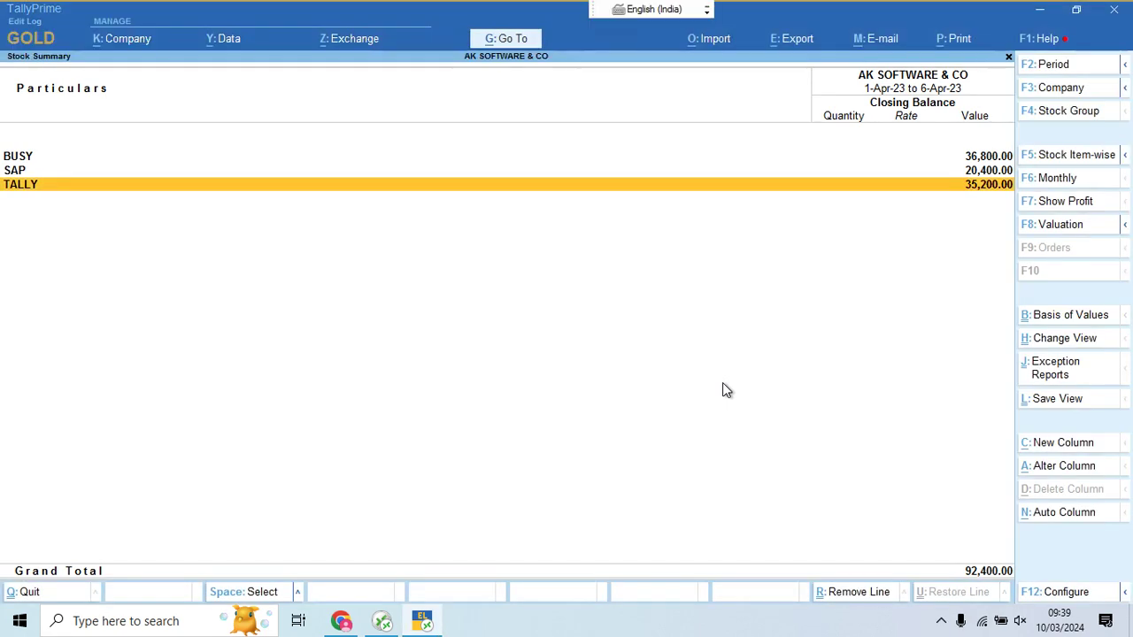
{"action": "key", "text": "Escape"}
{"action": "left_click", "coordinate": [724, 287]}
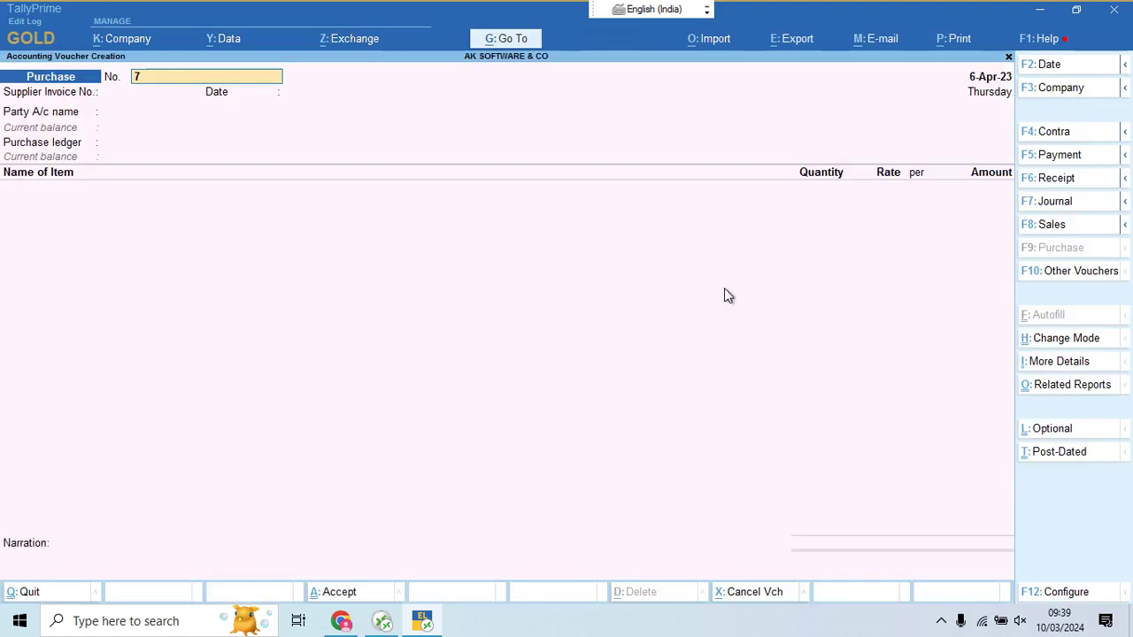
{"action": "left_click", "coordinate": [1060, 230]}
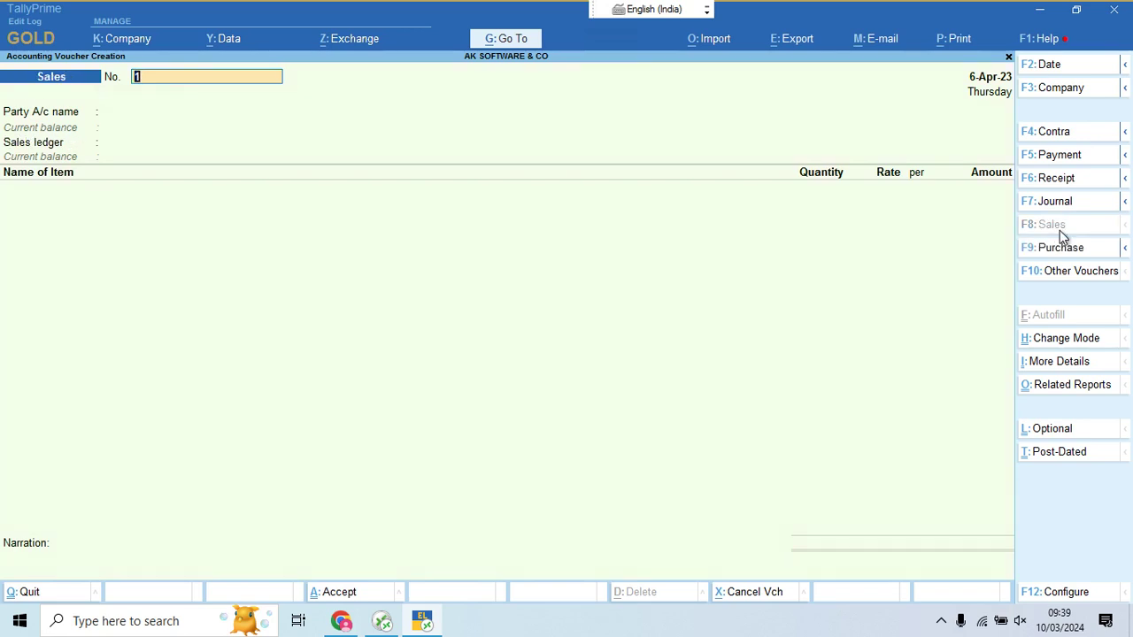
Date sales voucher 1 as 13-May-23, following the first entry on the PDF's Sales page
{"action": "key", "text": "Return"}
{"action": "key", "text": "alt+Tab"}
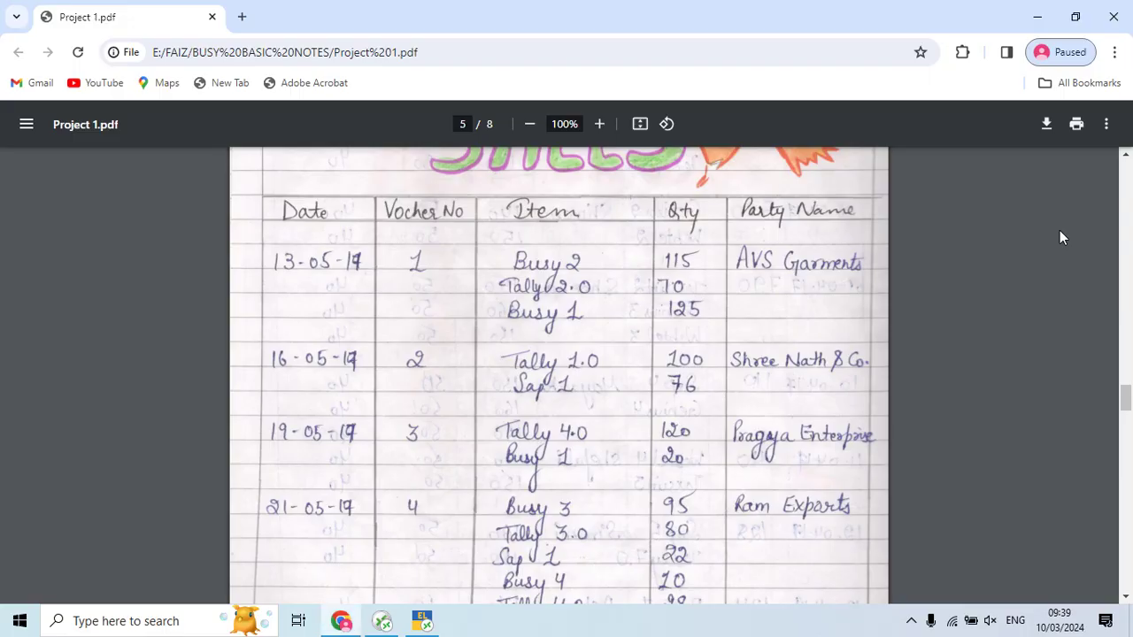
{"action": "key", "text": "alt+Tab"}
{"action": "key", "text": "F2"}
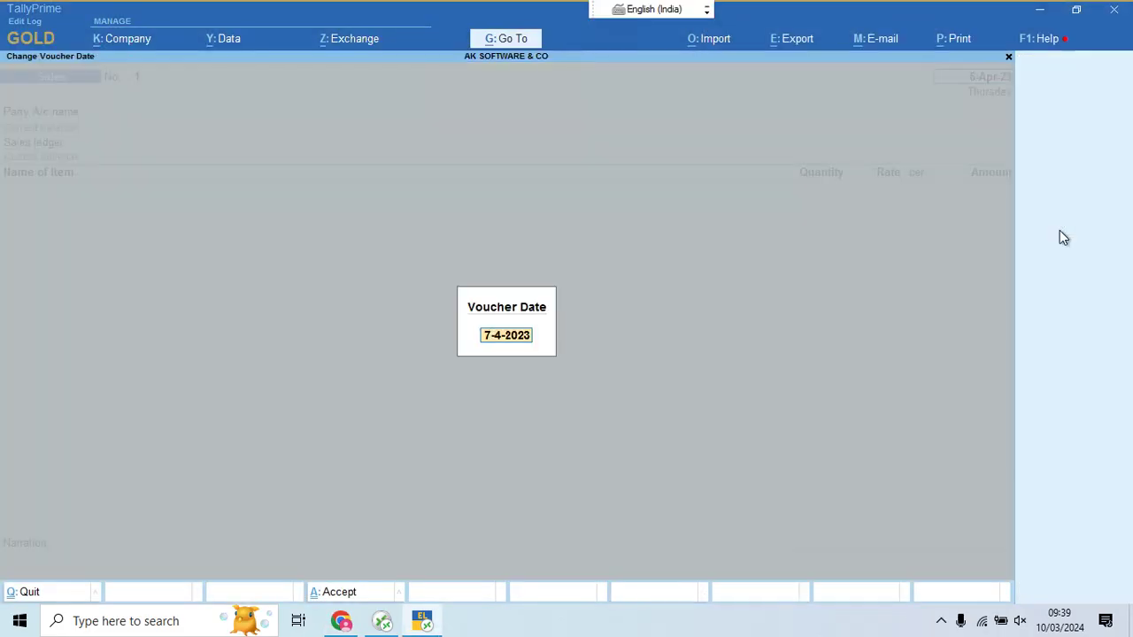
{"action": "type", "text": "13.5"}
{"action": "key", "text": "Return"}
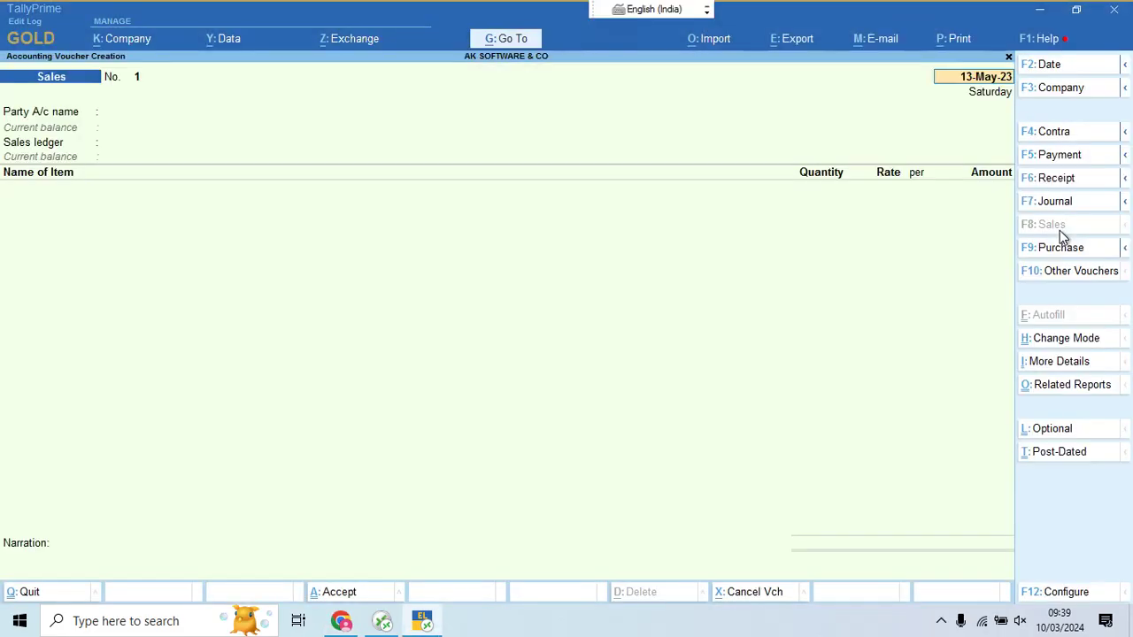
{"action": "key", "text": "Return"}
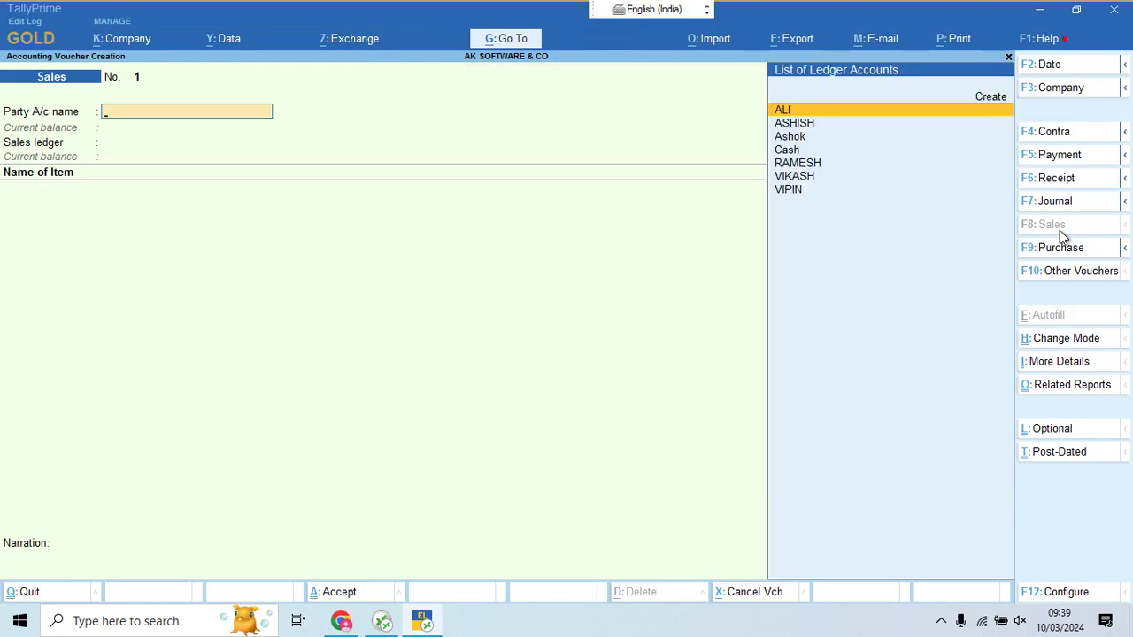
Create the party ledger AVS GARMENTS under Sundry Debtors from within the sales voucher
{"action": "key", "text": "alt+c"}
{"action": "key", "text": "alt+Tab"}
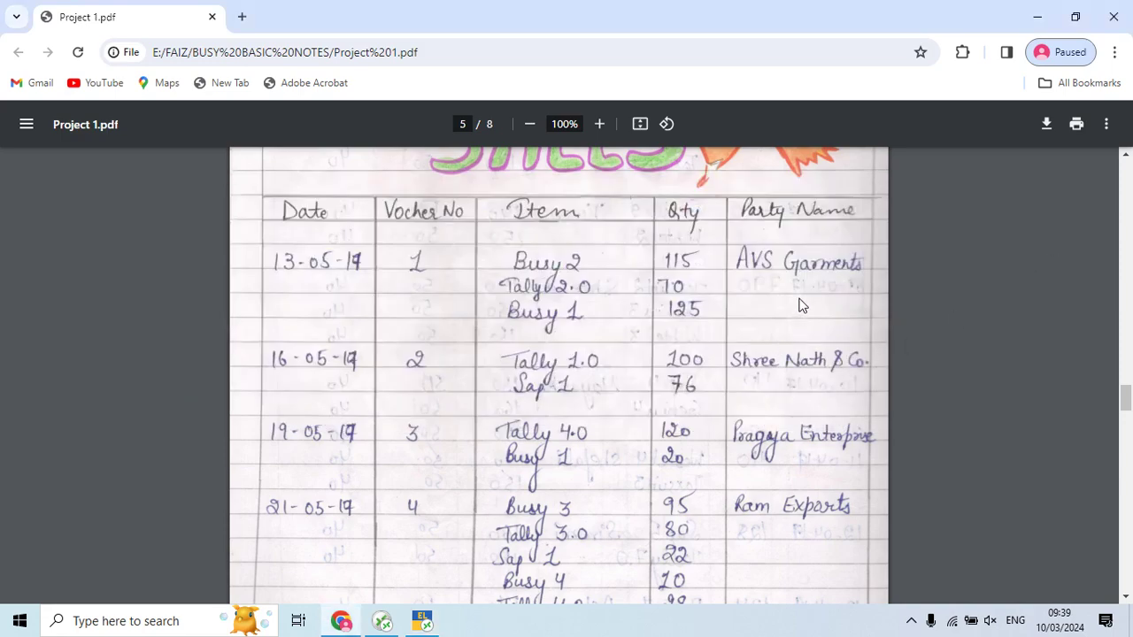
{"action": "key", "text": "alt+Tab"}
{"action": "type", "text": "AVS"}
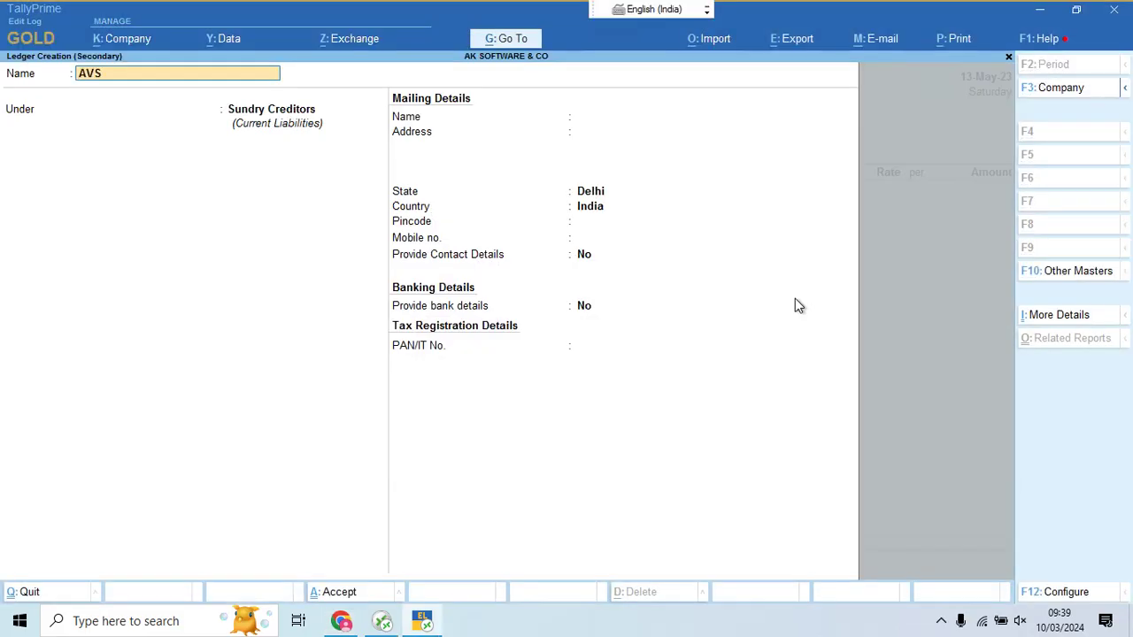
{"action": "type", "text": " GARMENTS"}
{"action": "key", "text": "Return"}
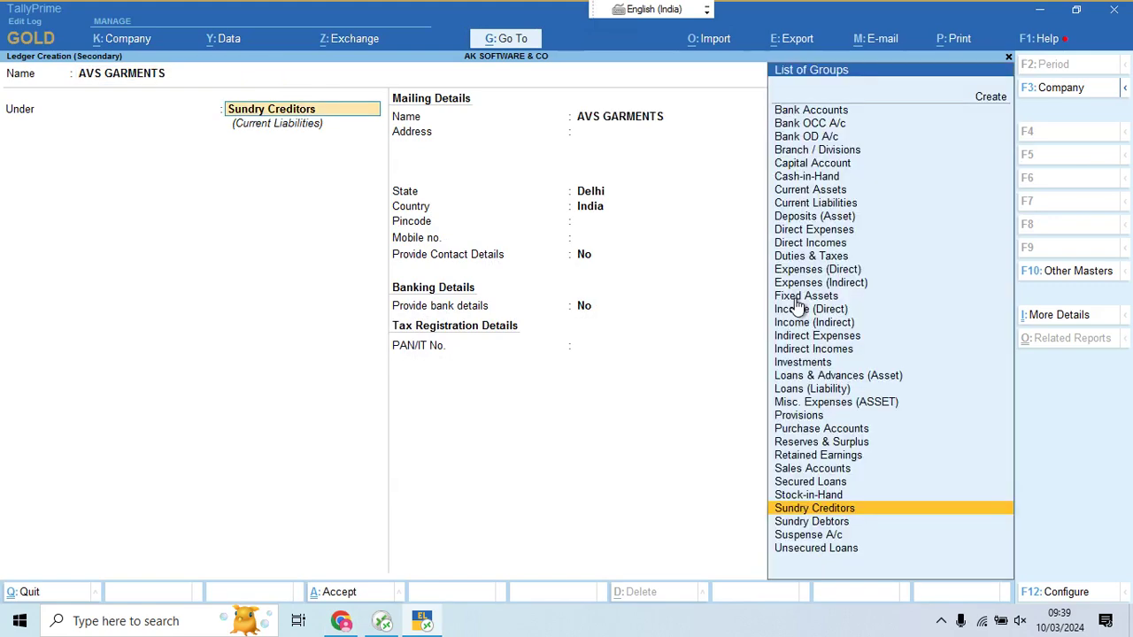
{"action": "type", "text": "SUN"}
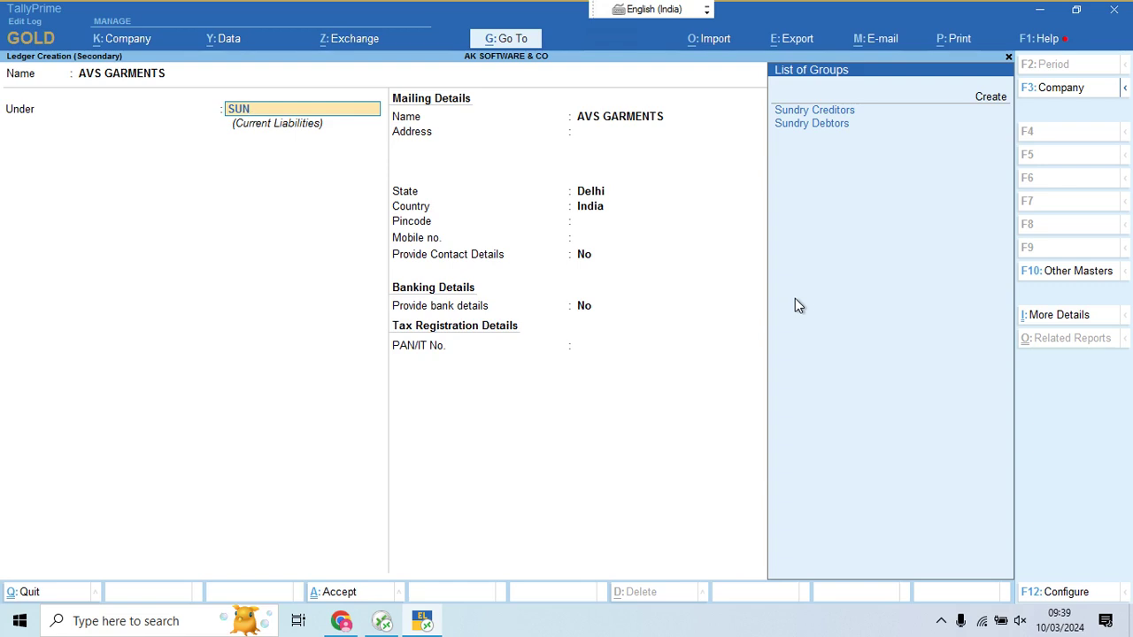
{"action": "key", "text": "Down"}
{"action": "key", "text": "Return"}
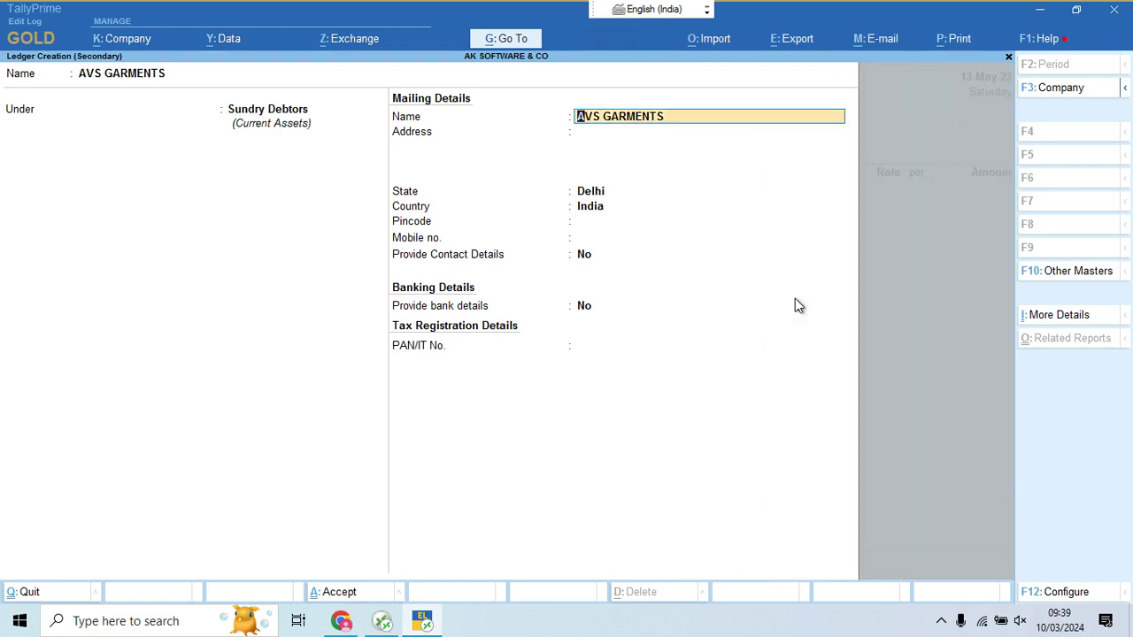
{"action": "key", "text": "ctrl+a"}
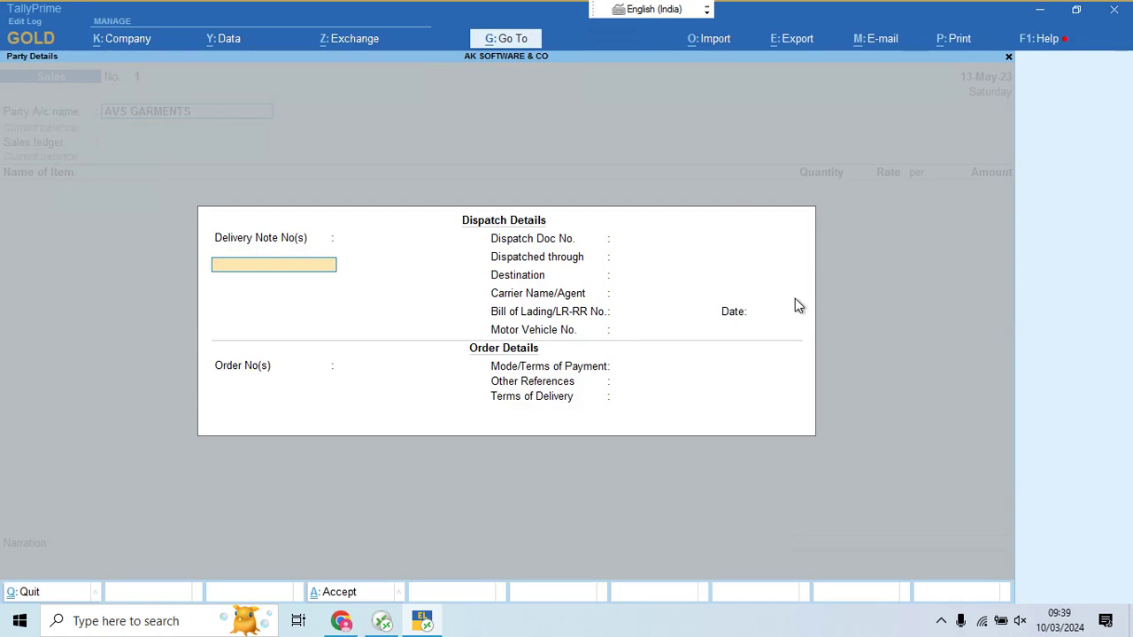
Accept the dispatch and party details for AVS GARMENTS and choose Sales Account as the sales ledger
{"action": "key", "text": "ctrl+a"}
{"action": "key", "text": "Return"}
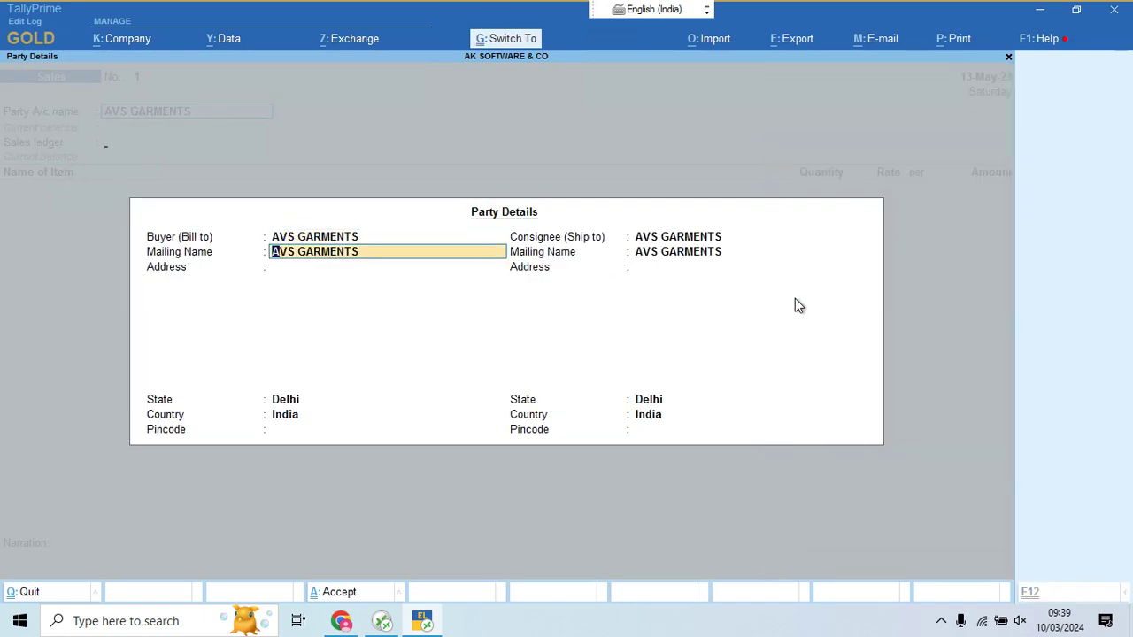
{"action": "key", "text": "ctrl+a"}
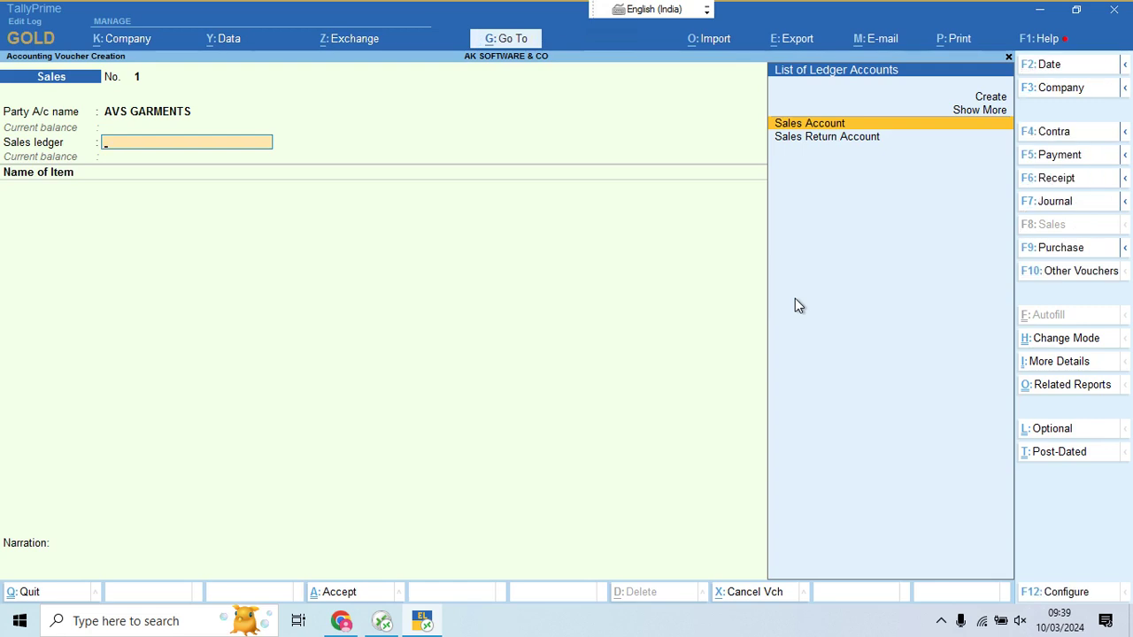
{"action": "key", "text": "Return"}
Add item BUSY 2 to the sales voucher with a quantity of 115 Pcs at a rate of 50.00
{"action": "key", "text": "alt+Tab"}
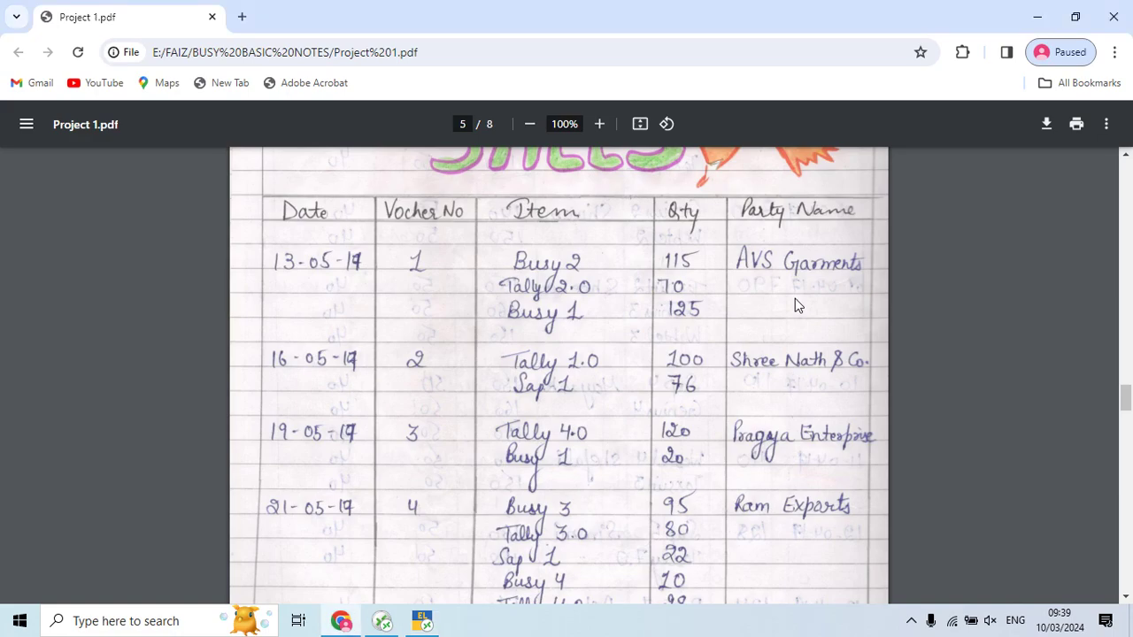
{"action": "key", "text": "alt+Tab"}
{"action": "type", "text": "BUSY"}
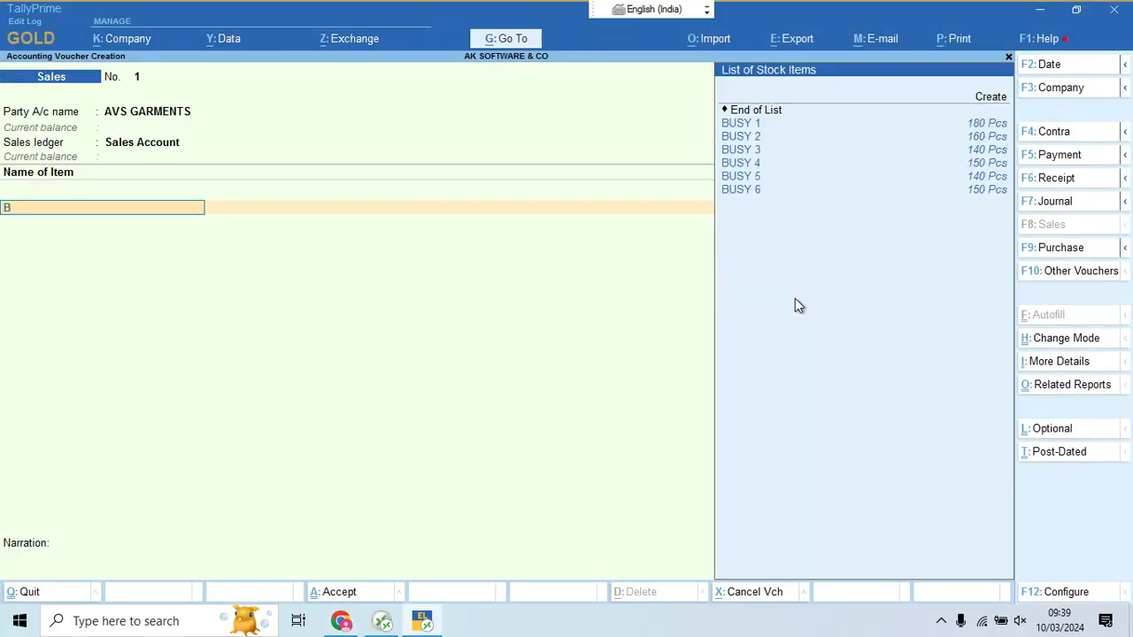
{"action": "key", "text": "Down"}
{"action": "key", "text": "Down"}
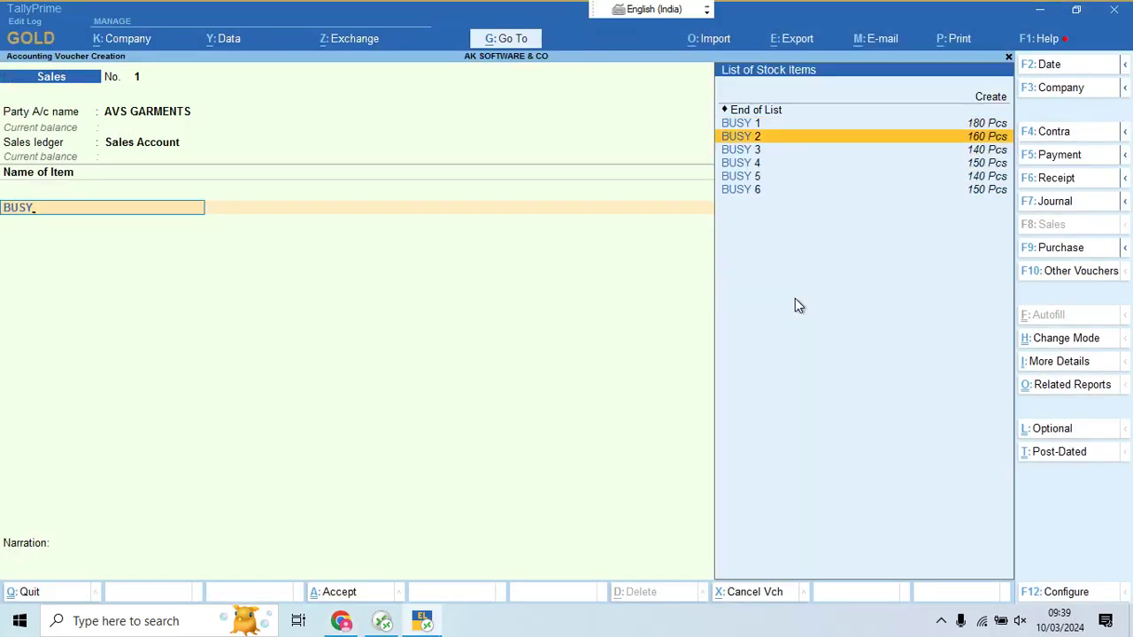
{"action": "key", "text": "Return"}
{"action": "key", "text": "alt+Tab"}
{"action": "key", "text": "alt+Tab"}
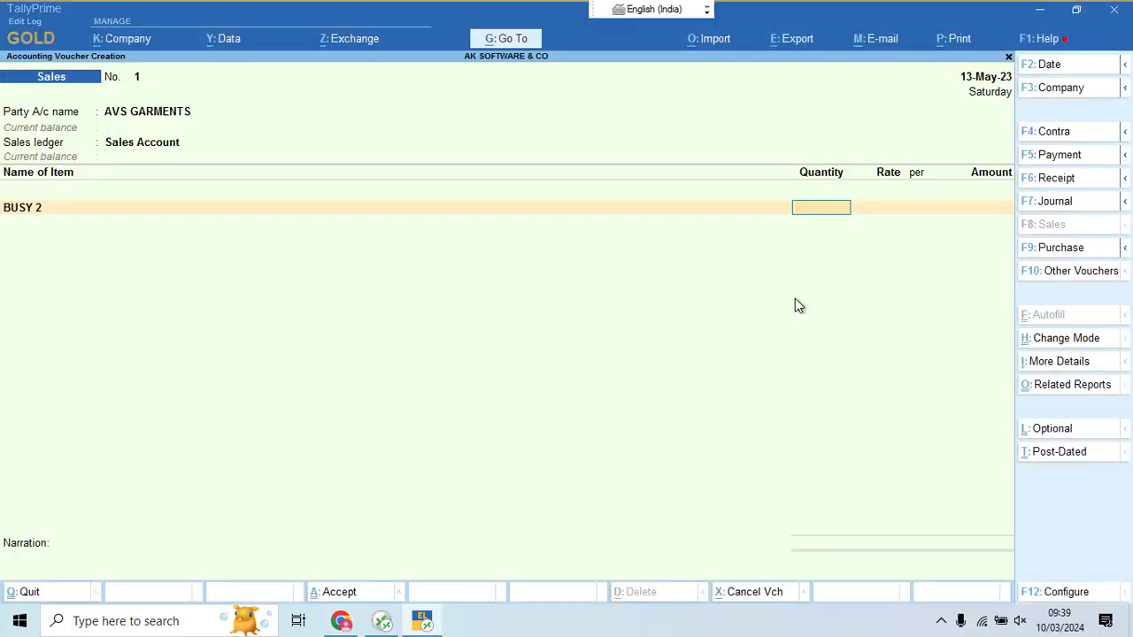
{"action": "type", "text": "115"}
{"action": "key", "text": "Return"}
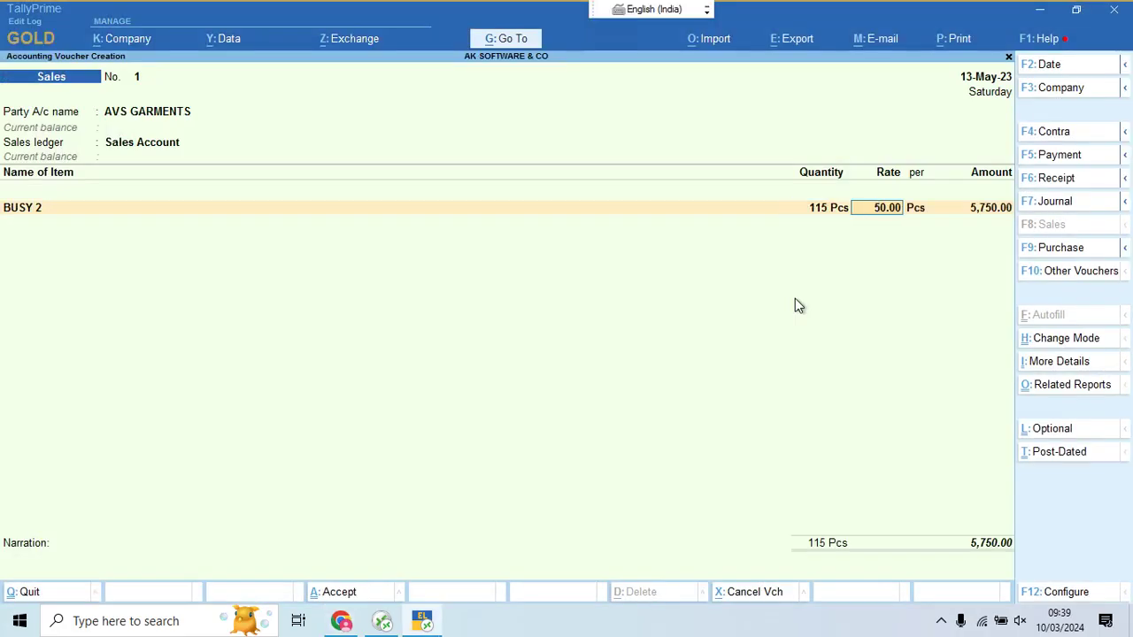
{"action": "key", "text": "Return"}
{"action": "key", "text": "Return"}
{"action": "key", "text": "Return"}
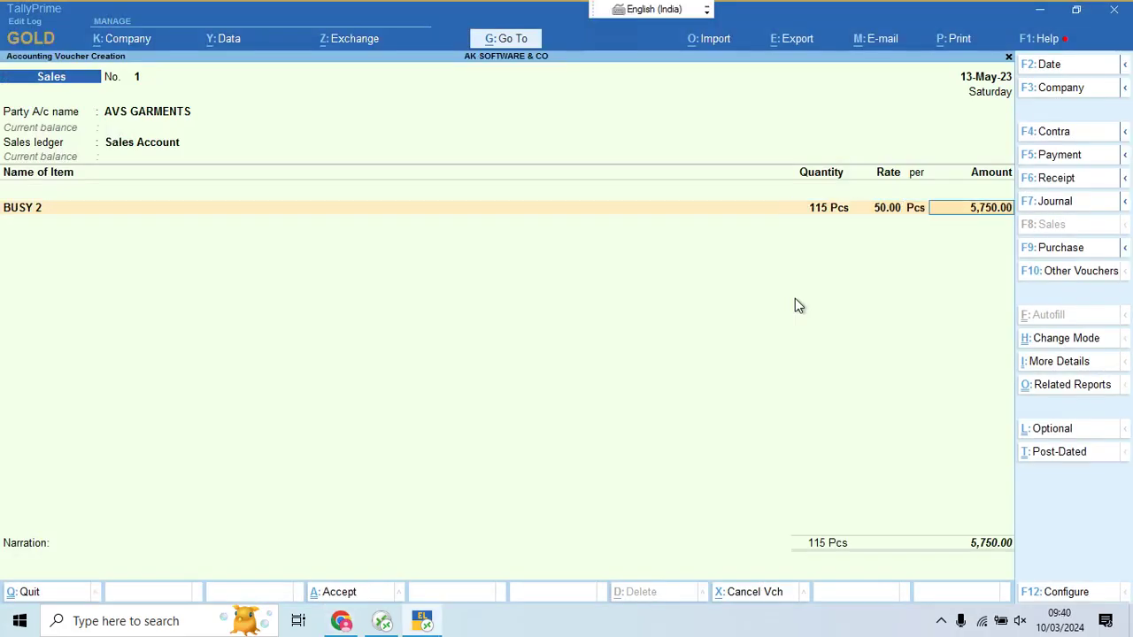
Add item TALLY 2 to the sales voucher with a quantity of 70 Pcs at a rate of 50.00
{"action": "key", "text": "alt+Tab"}
{"action": "key", "text": "alt+Tab"}
{"action": "type", "text": "TA"}
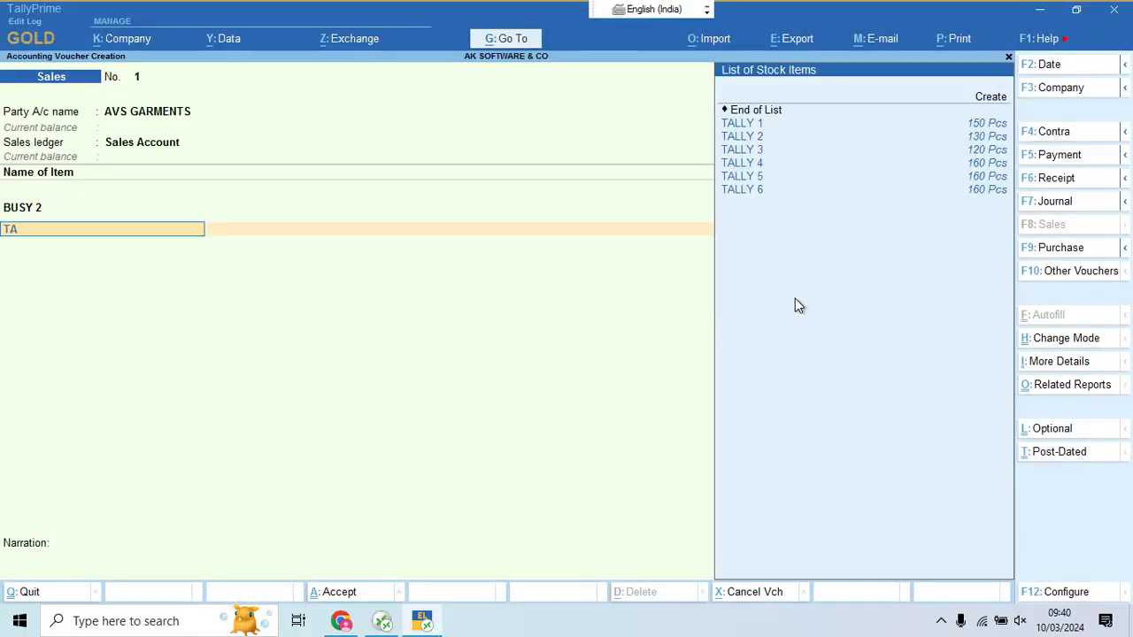
{"action": "key", "text": "Down"}
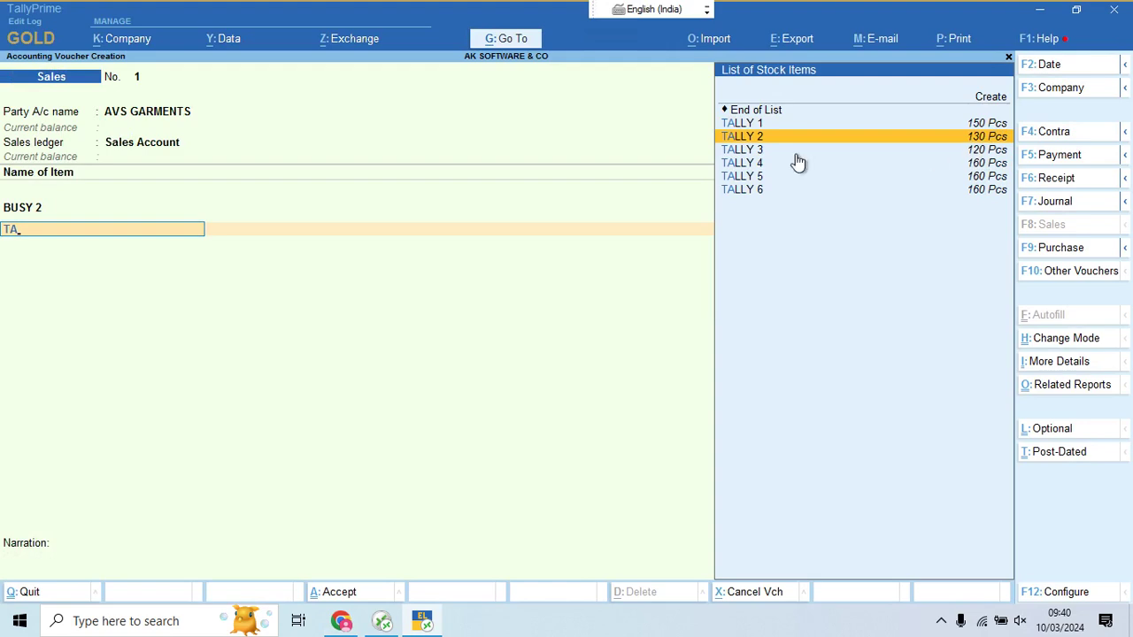
{"action": "key", "text": "Return"}
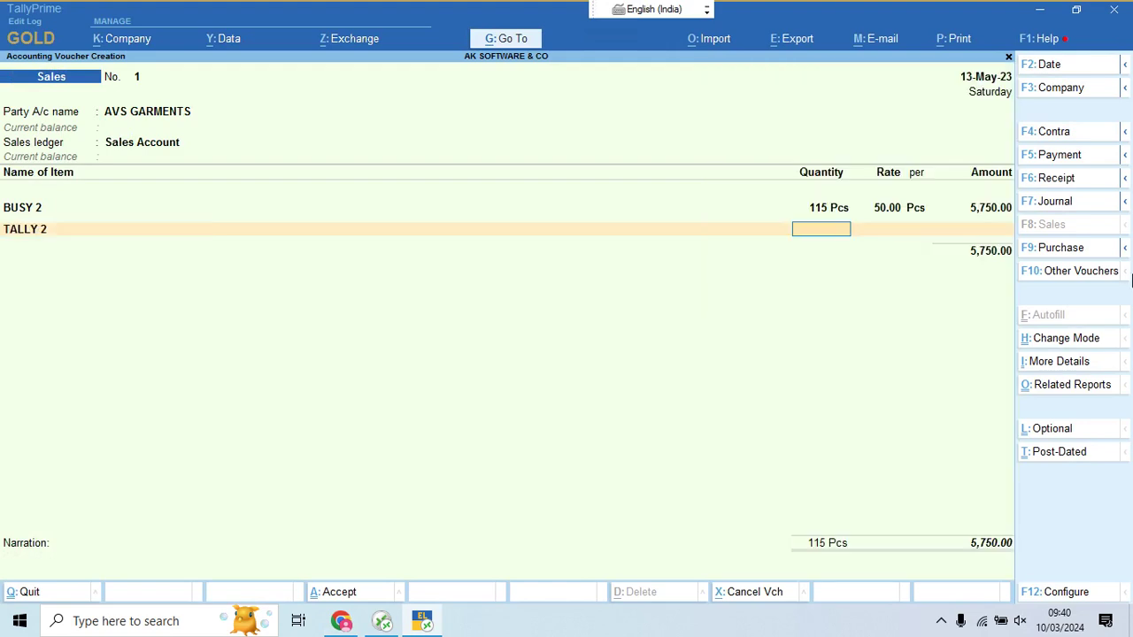
{"action": "key", "text": "alt+Tab"}
{"action": "key", "text": "alt+Tab"}
{"action": "type", "text": "70"}
{"action": "key", "text": "Return"}
{"action": "key", "text": "Return"}
{"action": "key", "text": "Return"}
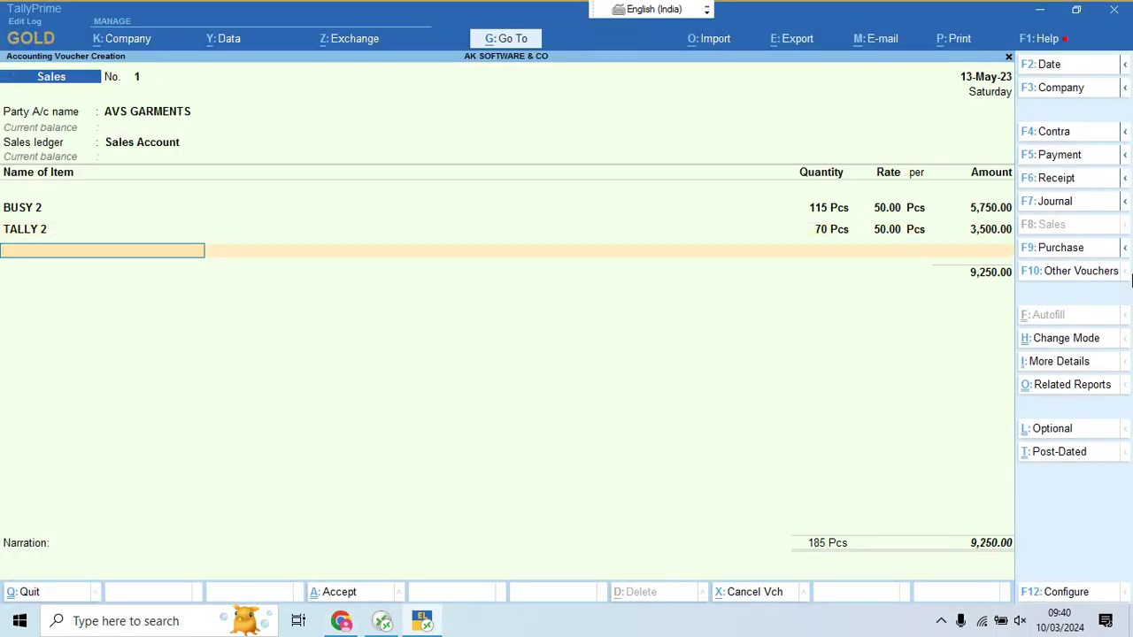
Add item BUSY 1 with 125 Pcs at a rate of 50.00 and save the AVS GARMENTS sales voucher
{"action": "key", "text": "alt+Tab"}
{"action": "key", "text": "alt+Tab"}
{"action": "type", "text": "B"}
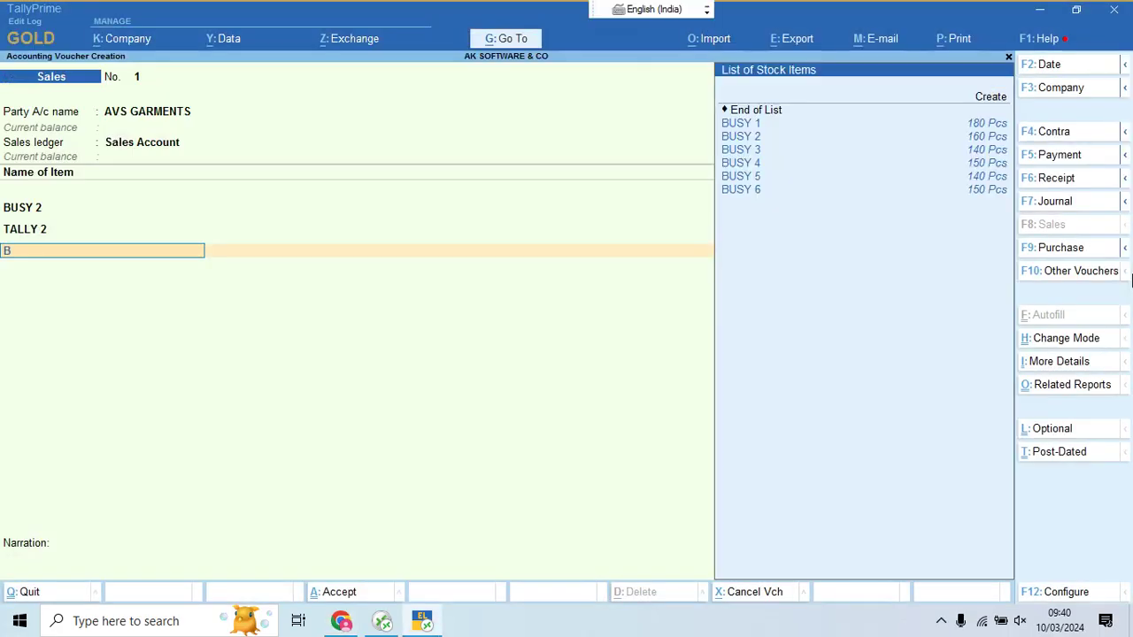
{"action": "type", "text": "USY 1"}
{"action": "key", "text": "Return"}
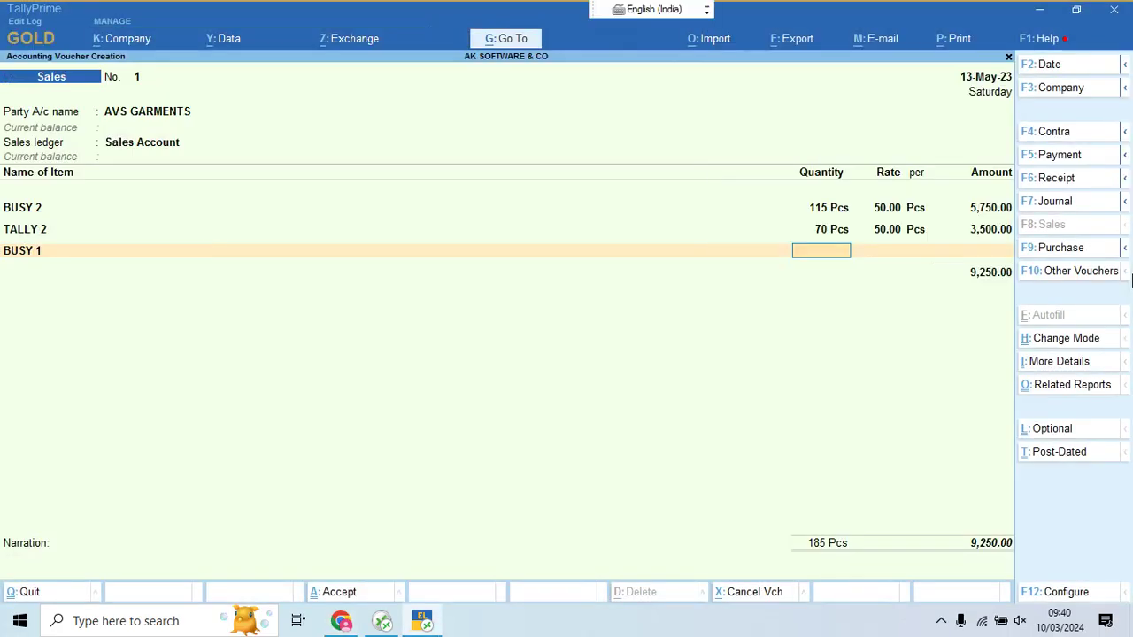
{"action": "key", "text": "alt+Tab"}
{"action": "key", "text": "alt+Tab"}
{"action": "type", "text": "125"}
{"action": "key", "text": "Return"}
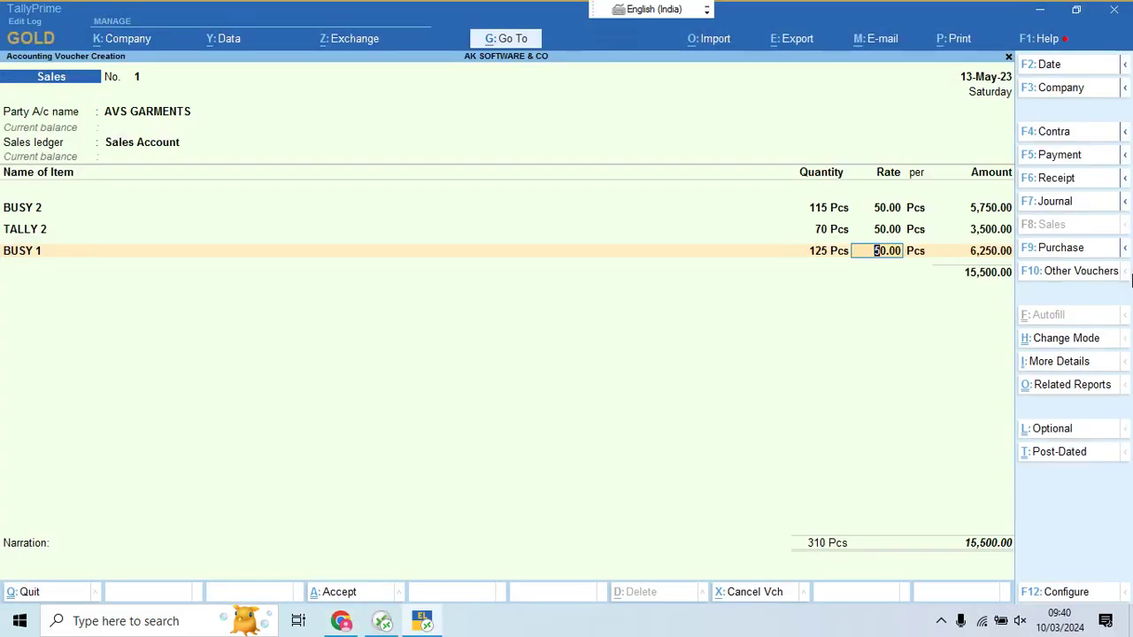
{"action": "key", "text": "Up"}
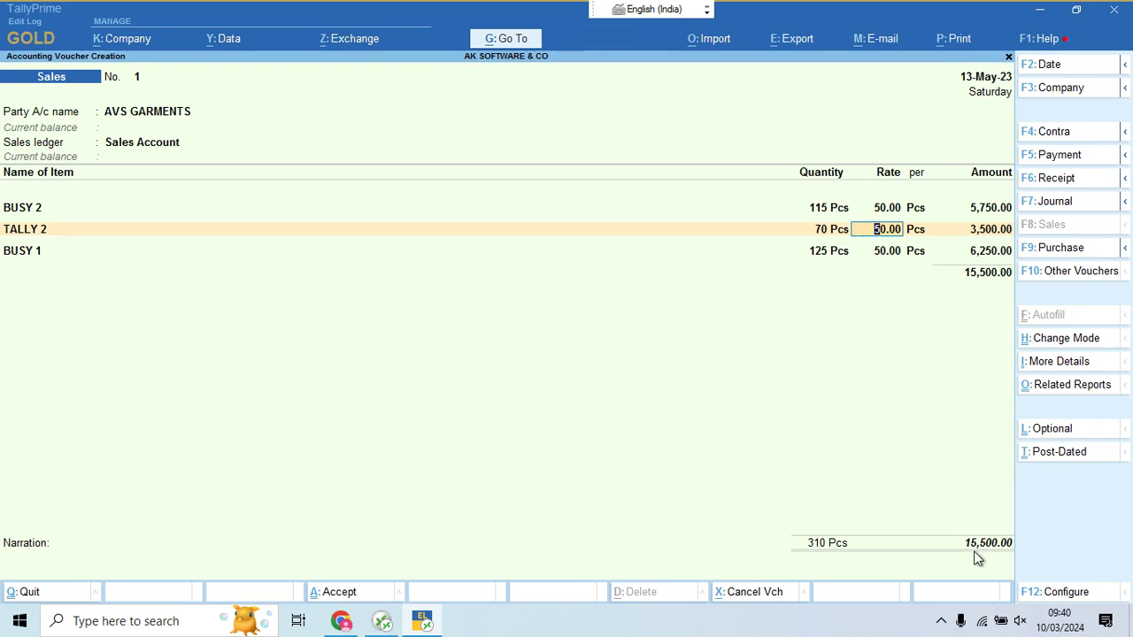
{"action": "key", "text": "ctrl+a"}
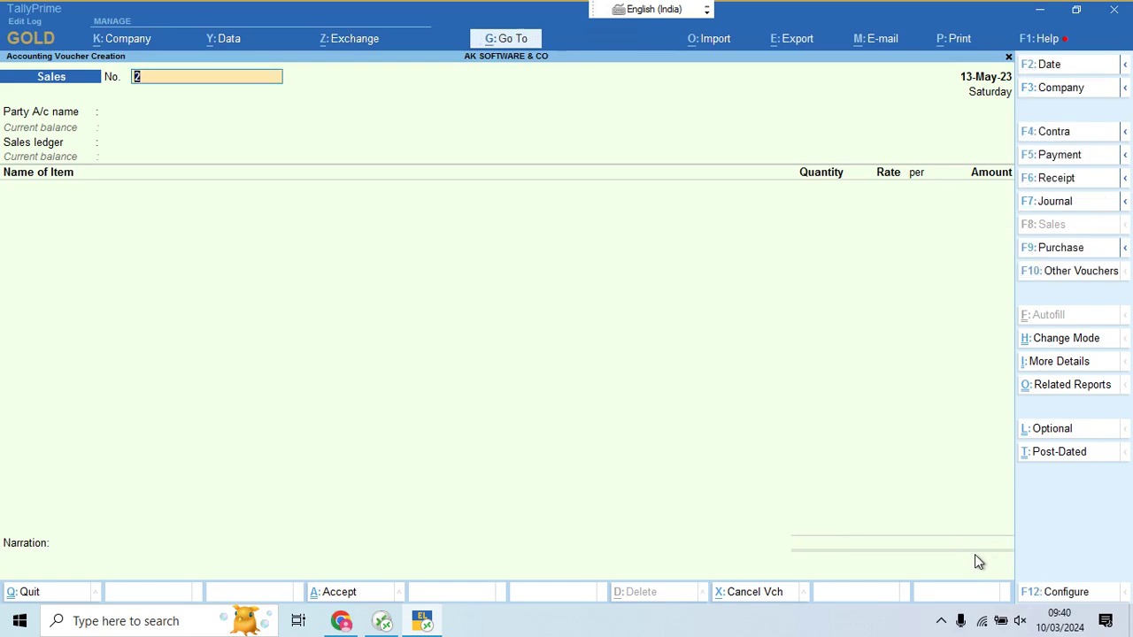
Look up the second sales entry in the PDF and set sales voucher 2's date to the 16th
{"action": "key", "text": "alt+Tab"}
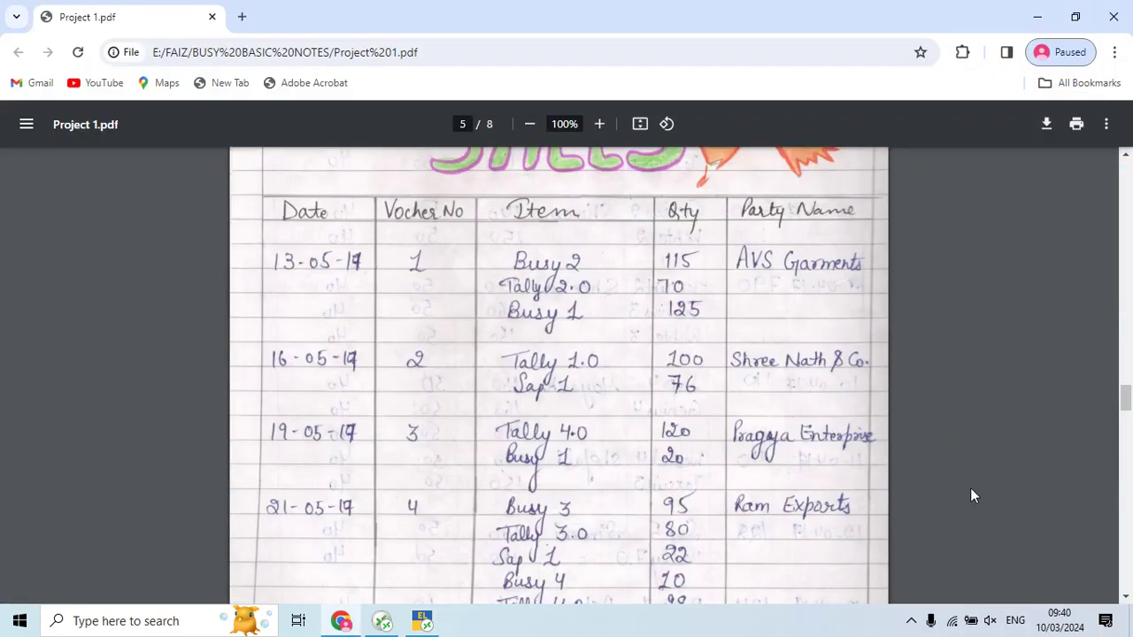
{"action": "key", "text": "alt+Tab"}
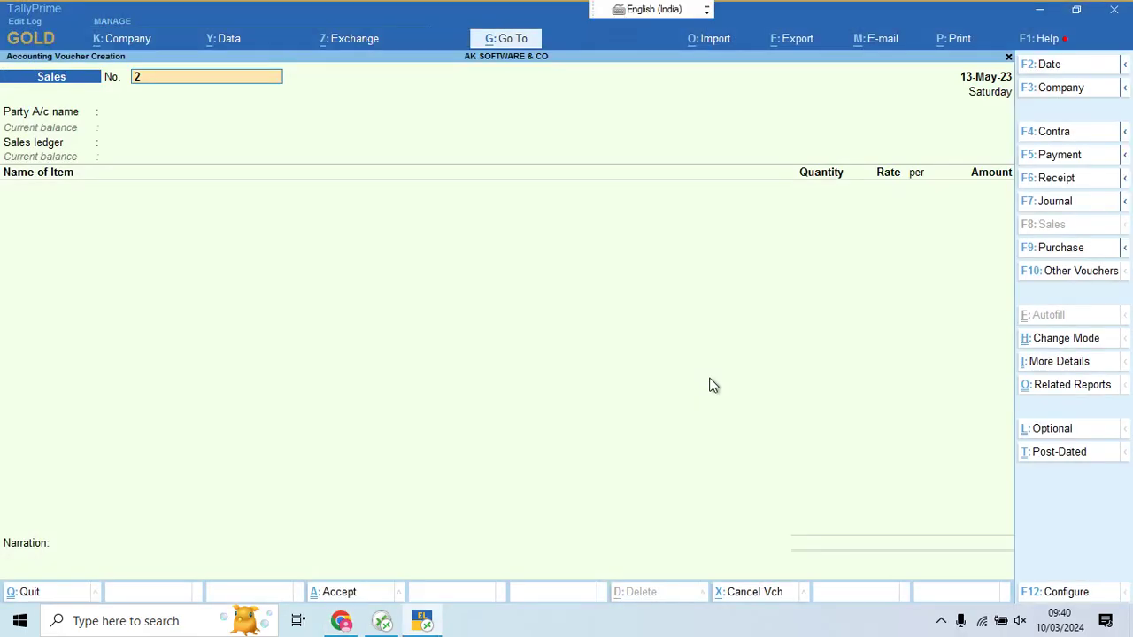
{"action": "key", "text": "F2"}
{"action": "type", "text": "1"}
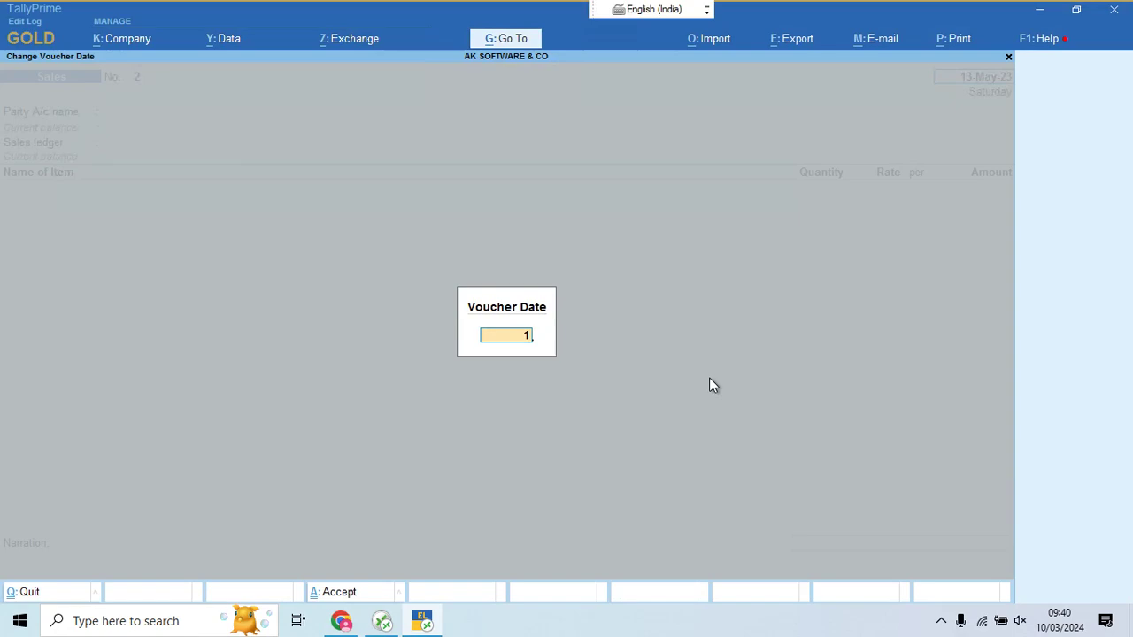
{"action": "type", "text": "6"}
{"action": "key", "text": "Return"}
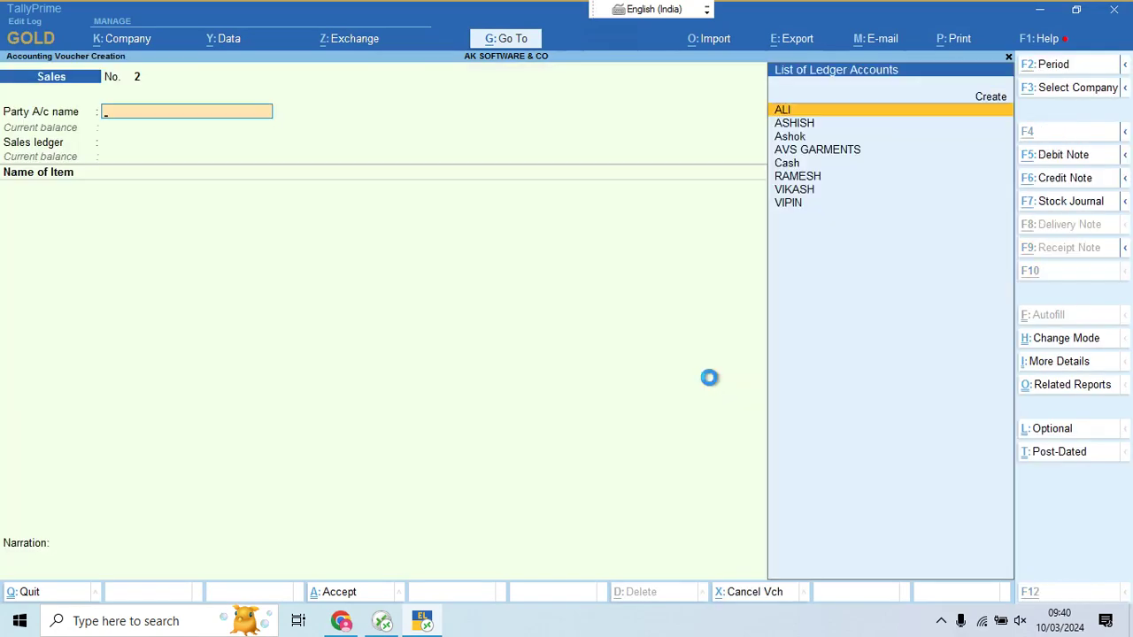
Check the second sale's party in Project 1.pdf and create the ledger SHREE NATH & CO under Sundry Debtors
{"action": "key", "text": "alt+c"}
{"action": "key", "text": "alt+Tab"}
{"action": "scroll", "coordinate": [828, 392], "scroll_direction": "down", "scroll_amount": 1}
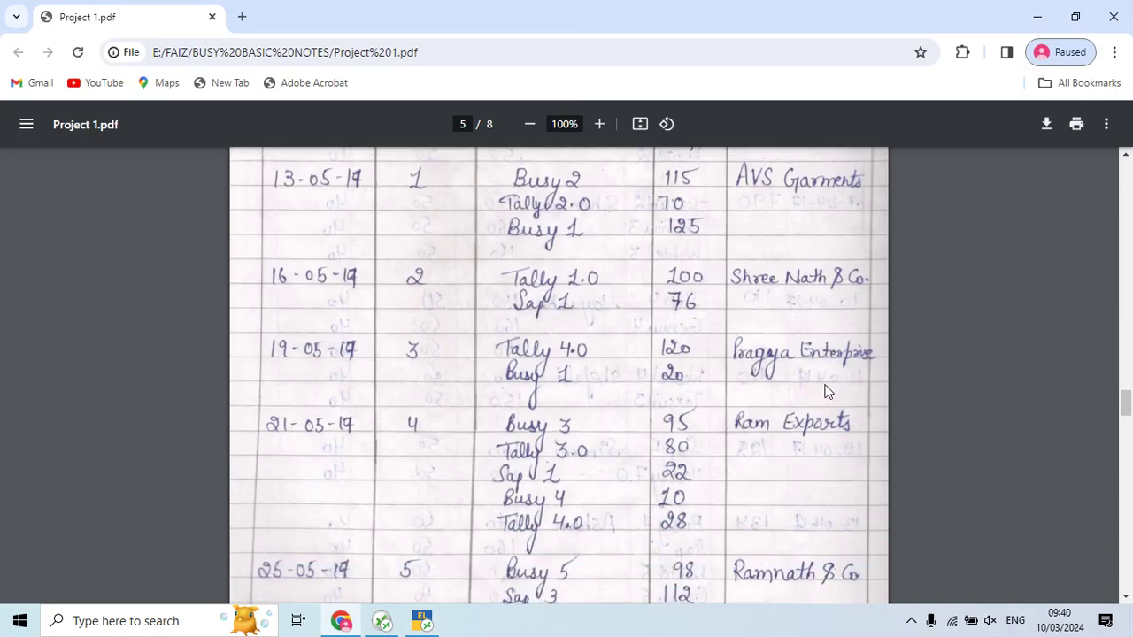
{"action": "key", "text": "alt+Tab"}
{"action": "type", "text": "SHRE"}
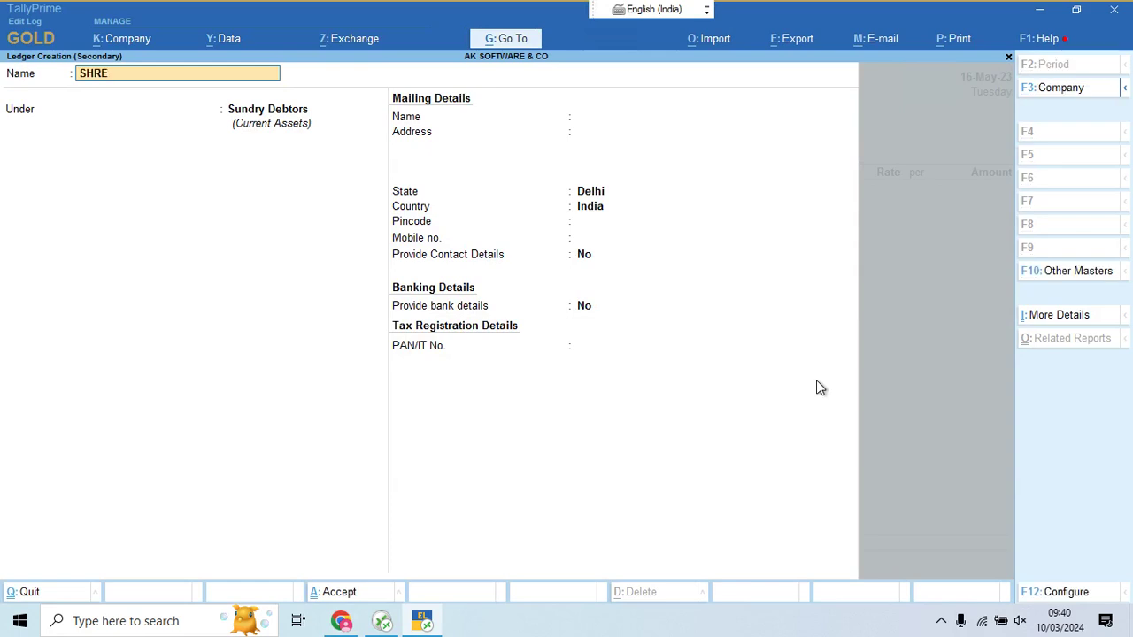
{"action": "type", "text": "E NATH & CO"}
{"action": "key", "text": "Return"}
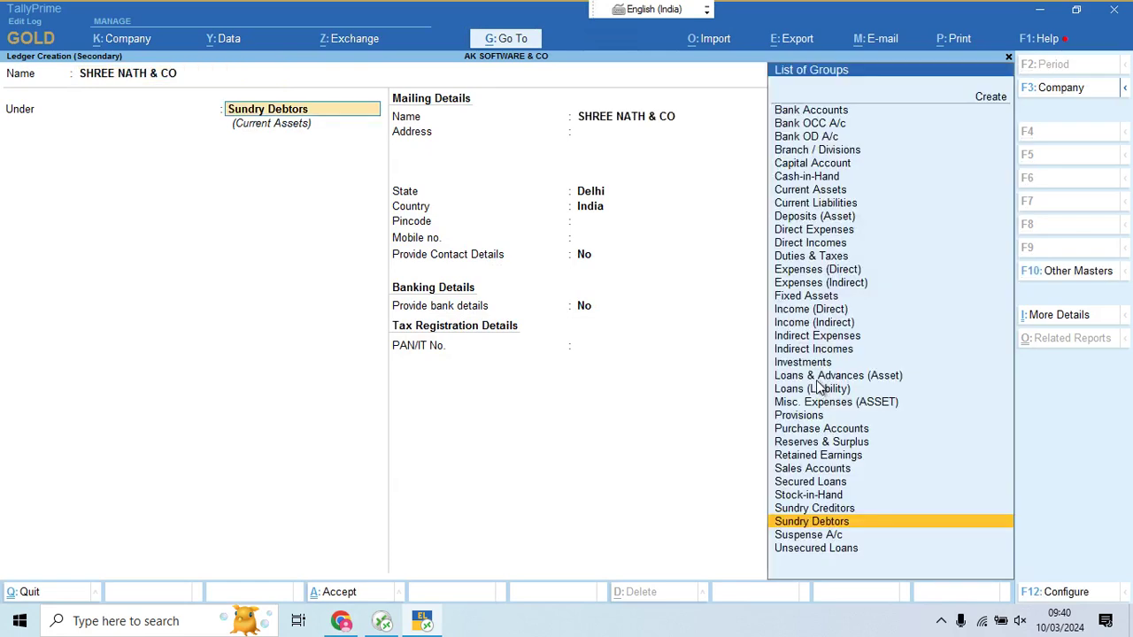
{"action": "key", "text": "Return"}
{"action": "key", "text": "ctrl+a"}
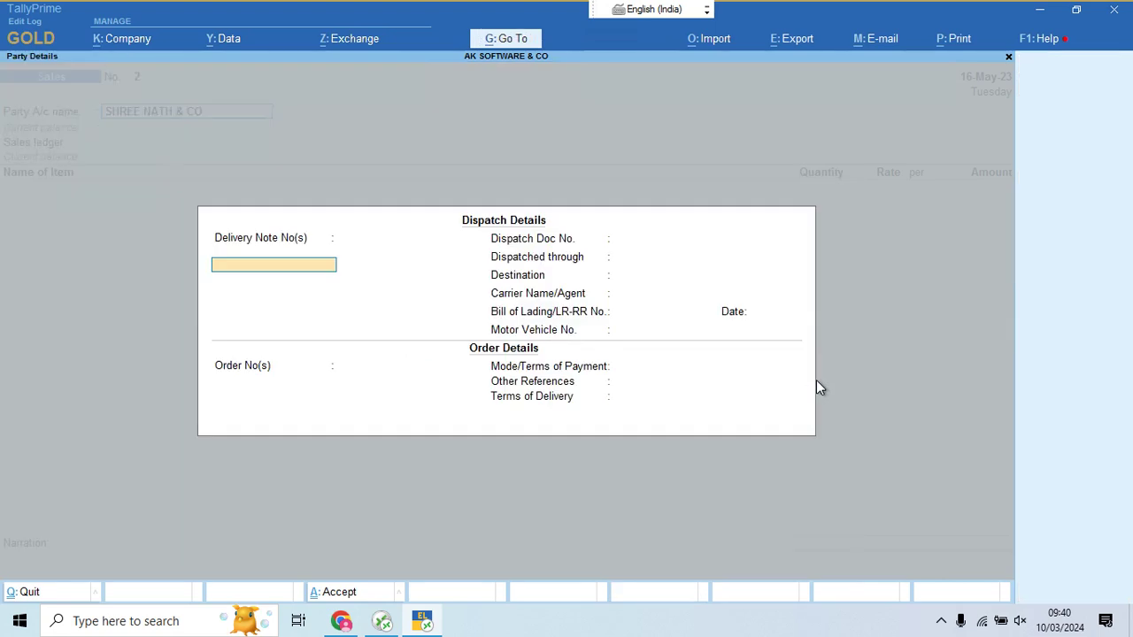
Accept the dispatch and party details for SHREE NATH & CO and select Sales Account as the sales ledger
{"action": "key", "text": "Return"}
{"action": "key", "text": "ctrl+a"}
{"action": "key", "text": "Return"}
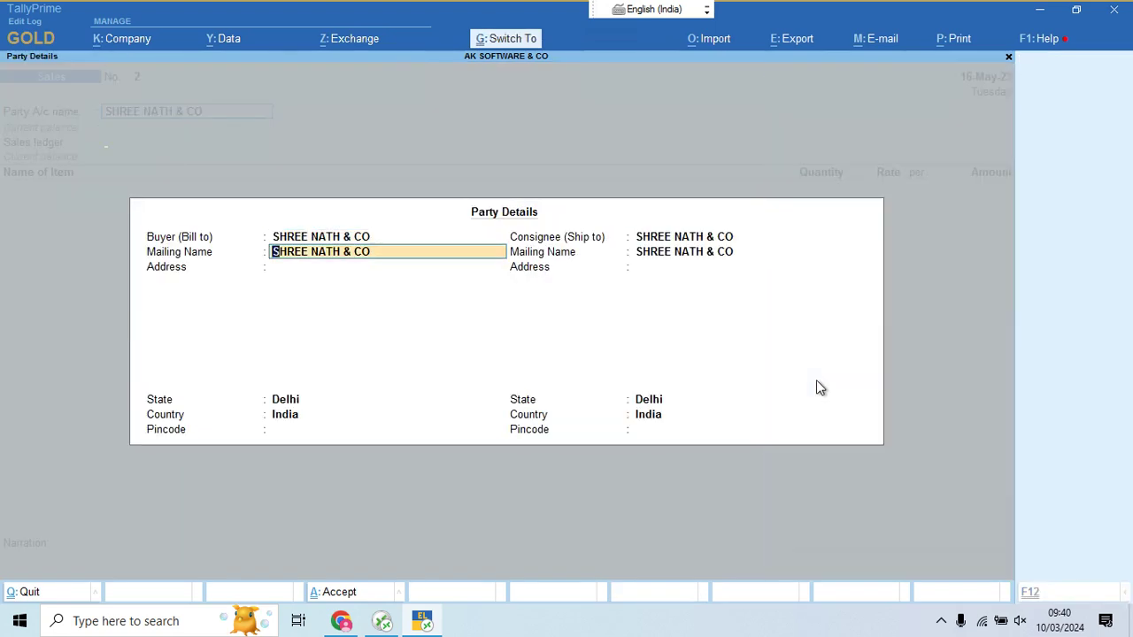
{"action": "key", "text": "ctrl+a"}
Check the PDF's second sales entry and add item TALLY 1 with 100 Pcs at a rate of 50.00 to the voucher
{"action": "key", "text": "alt+Tab"}
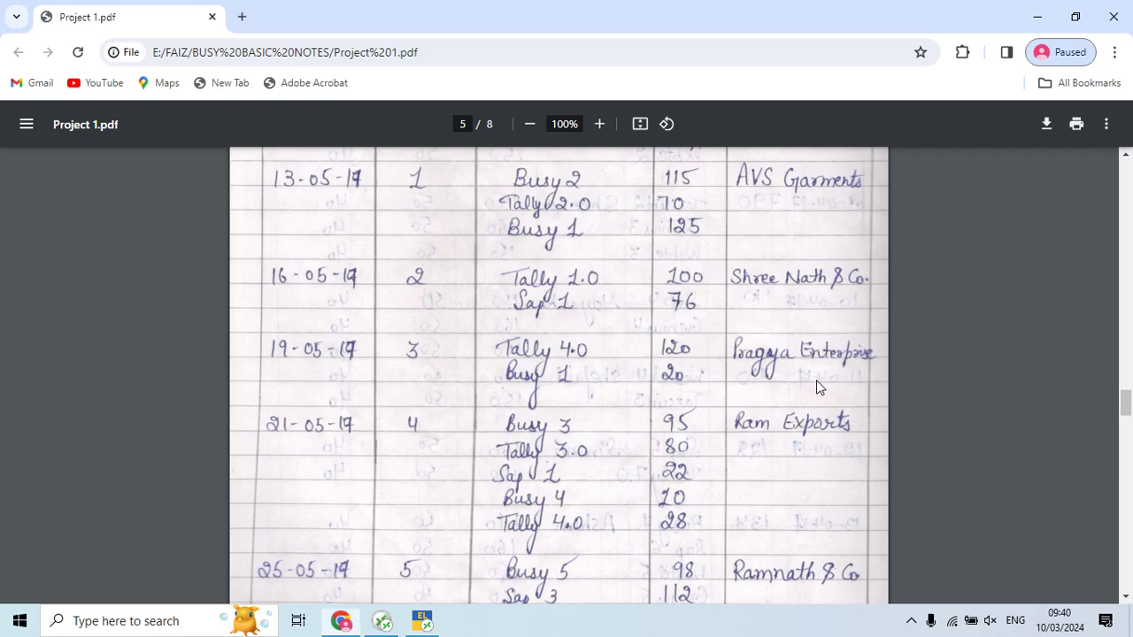
{"action": "scroll", "coordinate": [816, 380], "scroll_direction": "down", "scroll_amount": 2}
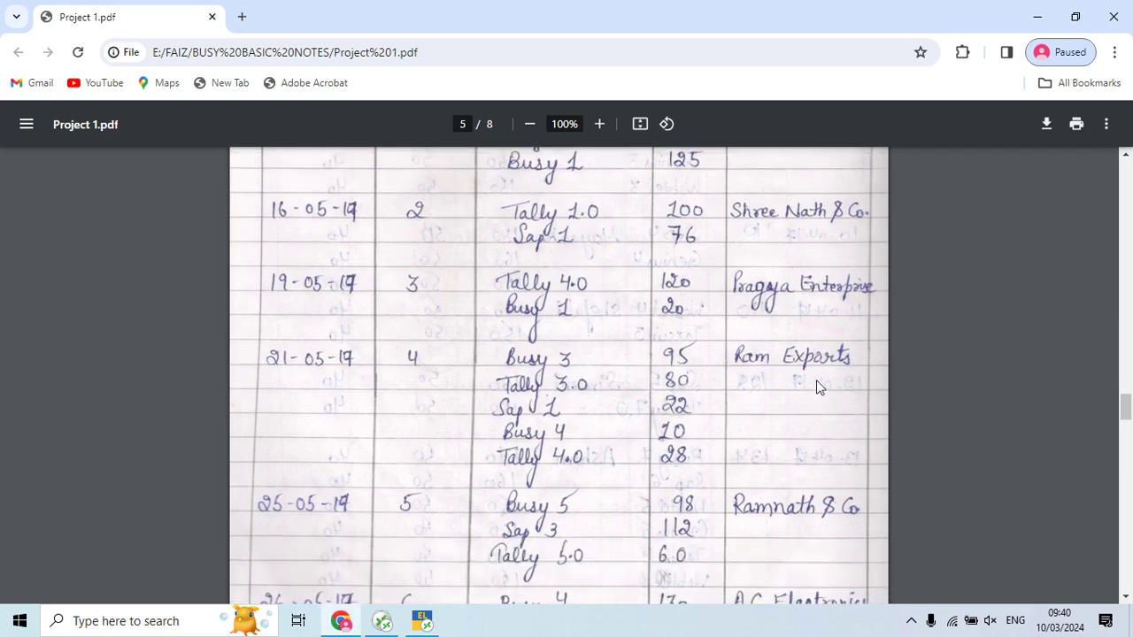
{"action": "key", "text": "alt+Tab"}
{"action": "type", "text": "TALL"}
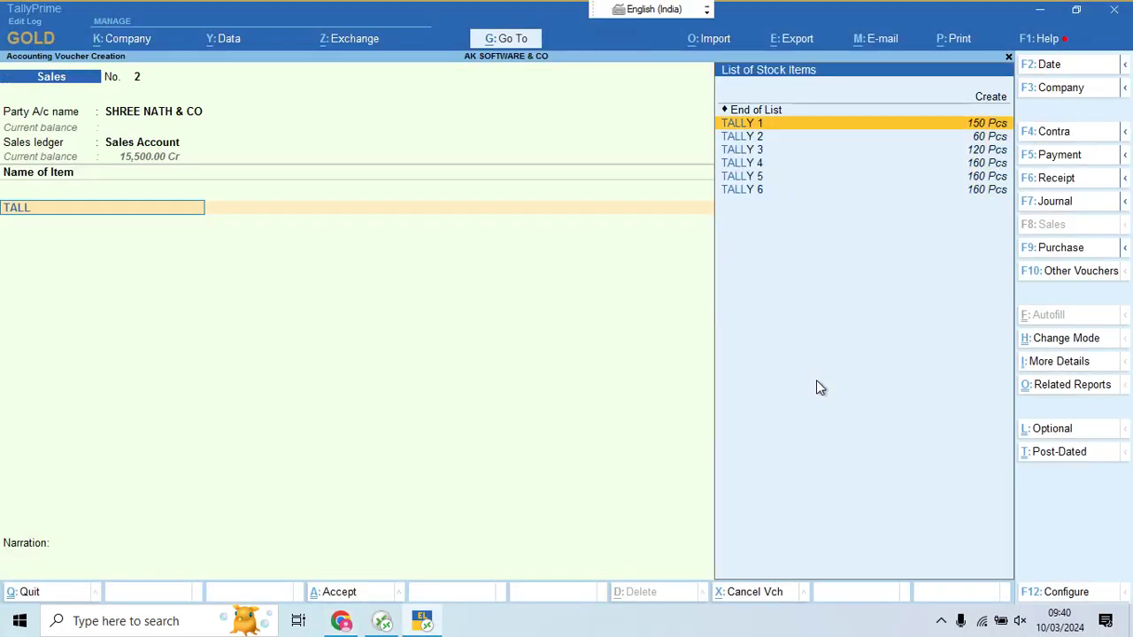
{"action": "key", "text": "Return"}
{"action": "key", "text": "alt+Tab"}
{"action": "key", "text": "alt+Tab"}
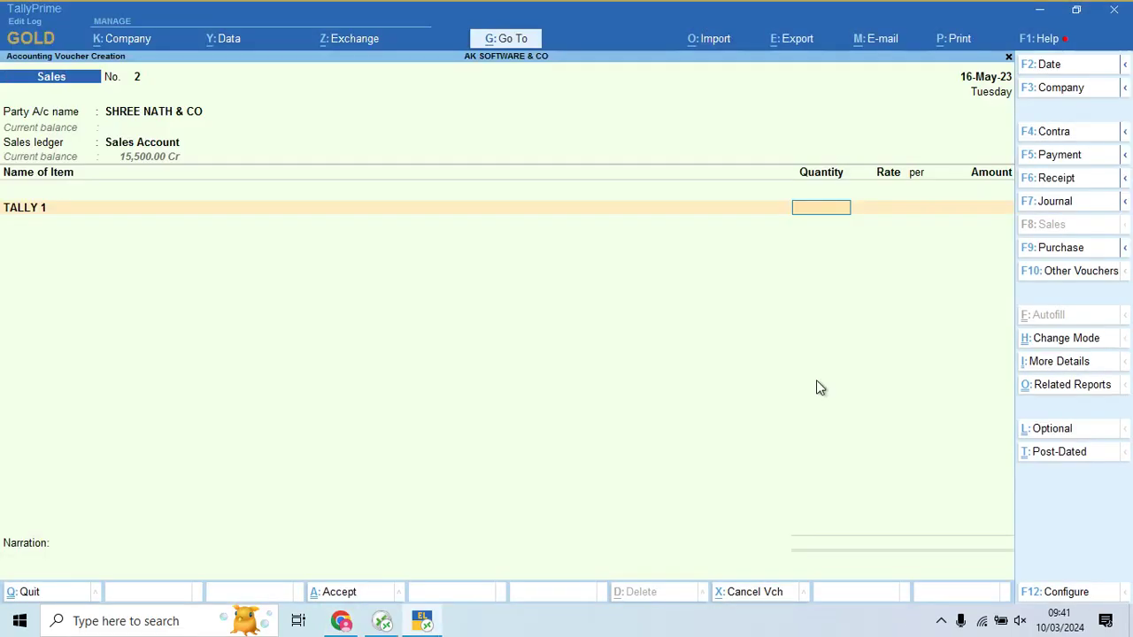
{"action": "type", "text": "100"}
{"action": "key", "text": "Return"}
{"action": "key", "text": "Return"}
{"action": "key", "text": "Return"}
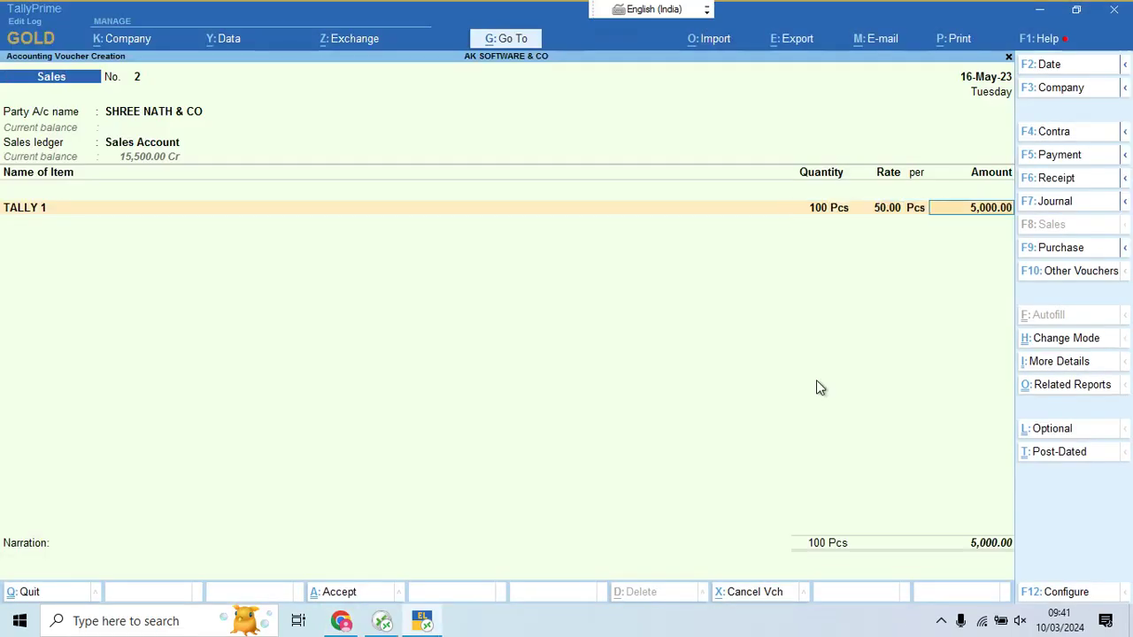
{"action": "key", "text": "Return"}
Add item SAP 1 with 76 Pcs at a rate of 50.00 and save the SHREE NATH & CO sales voucher
{"action": "key", "text": "alt+Tab"}
{"action": "key", "text": "alt+Tab"}
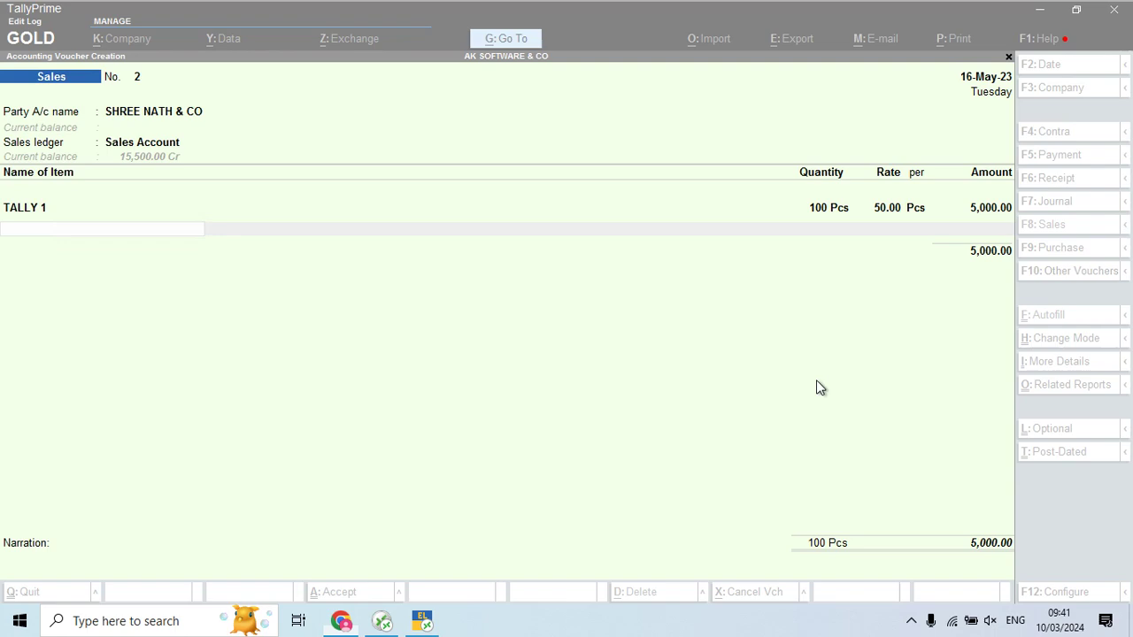
{"action": "type", "text": "SAP"}
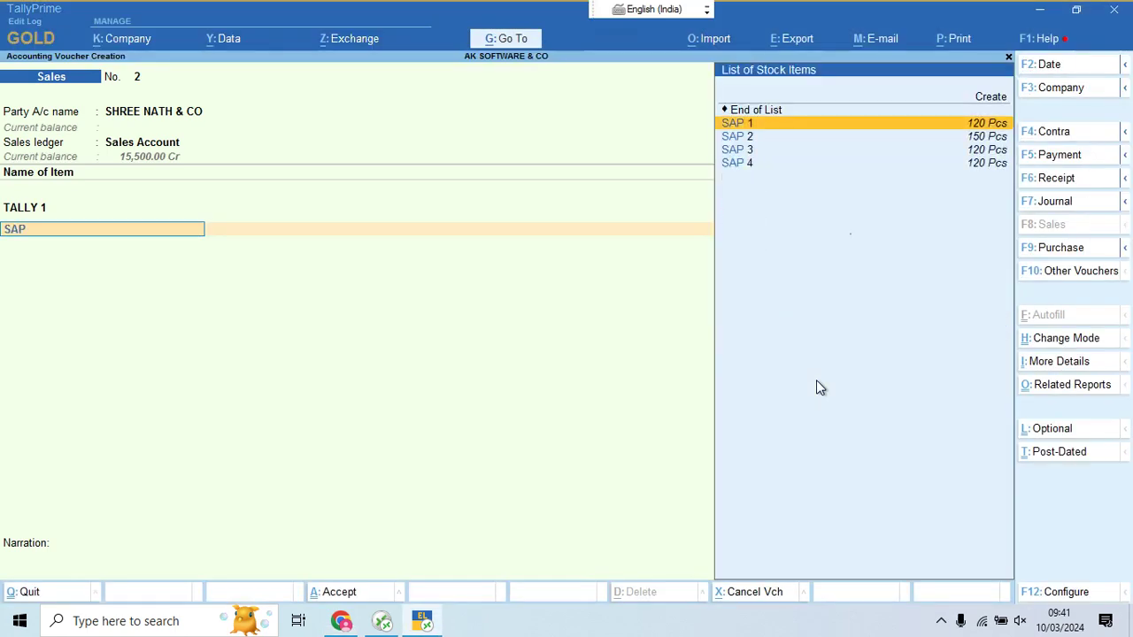
{"action": "key", "text": "Return"}
{"action": "key", "text": "alt+Tab"}
{"action": "key", "text": "alt+Tab"}
{"action": "type", "text": "7"}
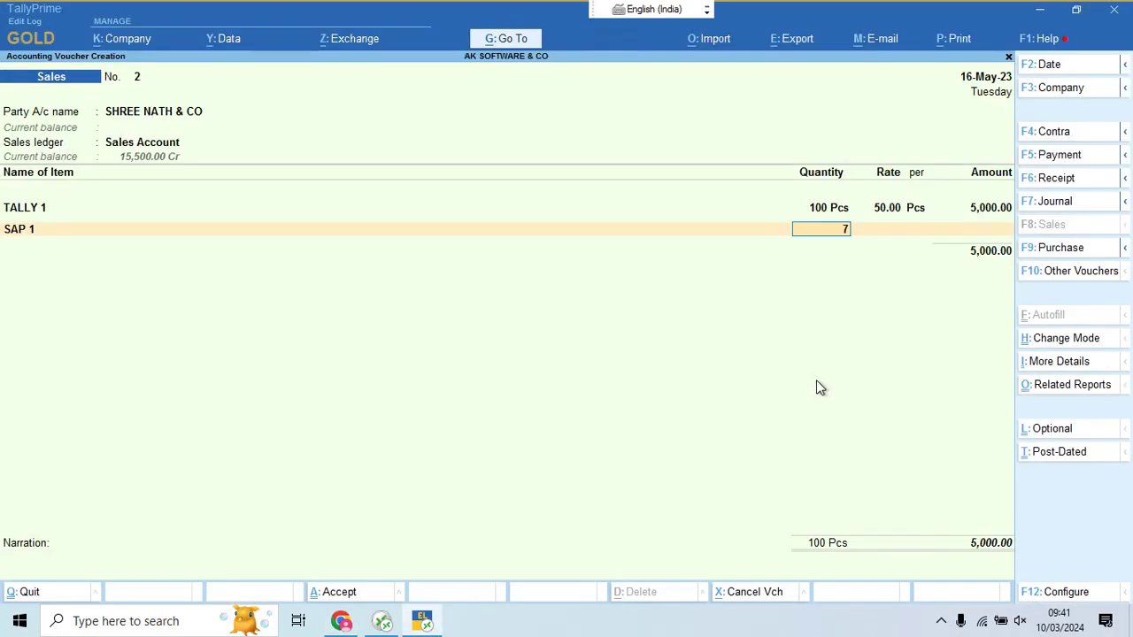
{"action": "type", "text": "6"}
{"action": "key", "text": "Return"}
{"action": "key", "text": "Return"}
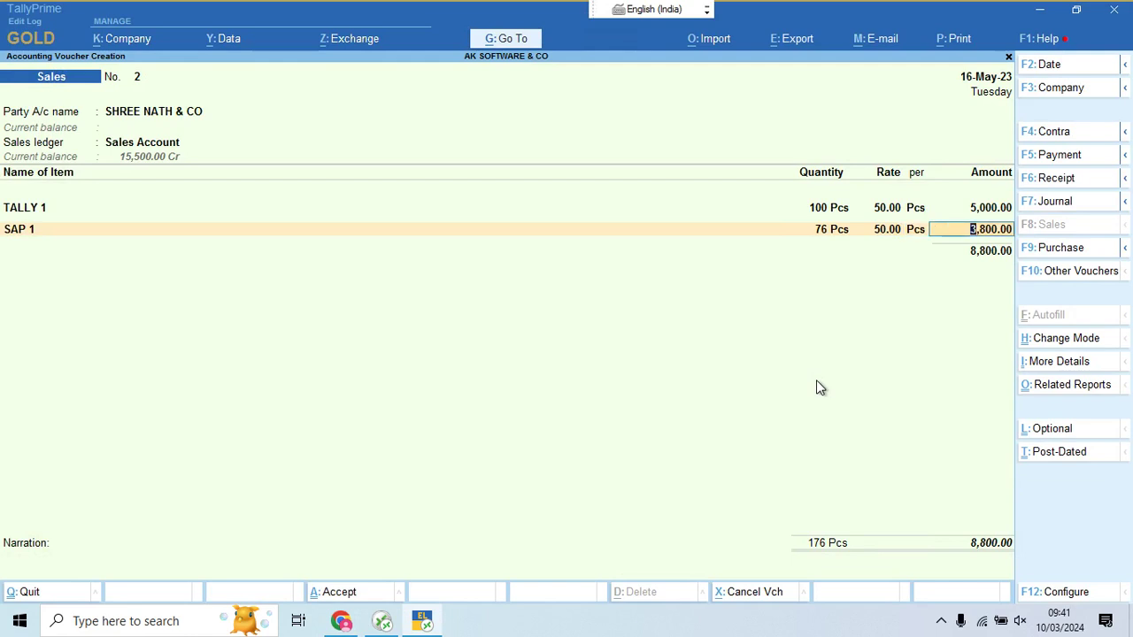
{"action": "key", "text": "ctrl+a"}
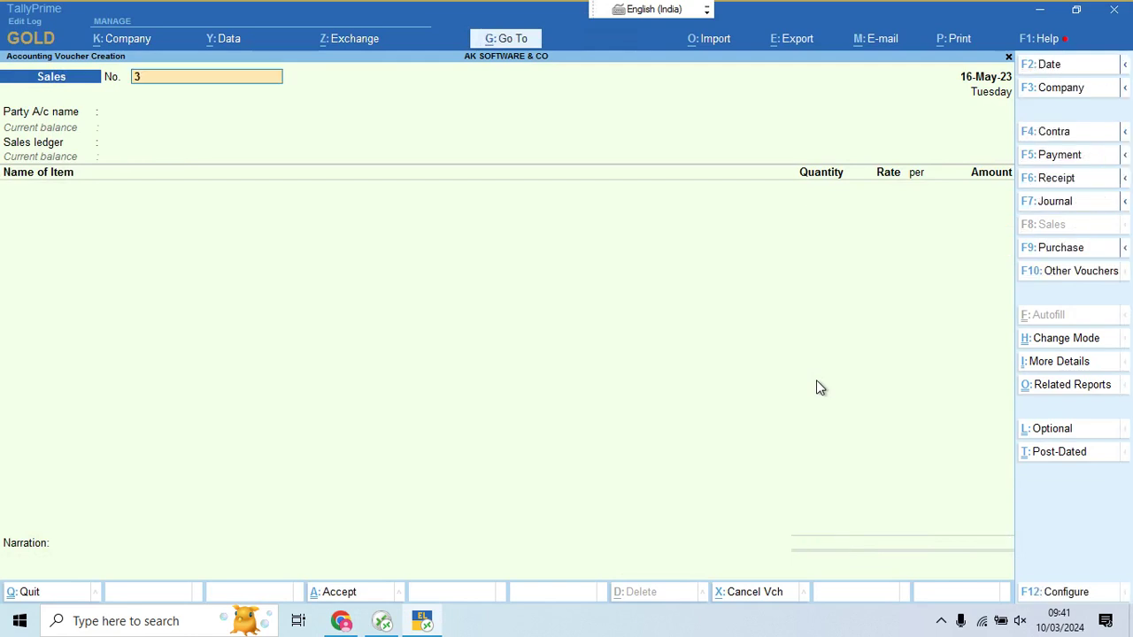
Review the dates, items, quantities and party names in the sales table of Project 1.pdf
{"action": "key", "text": "alt+Tab"}
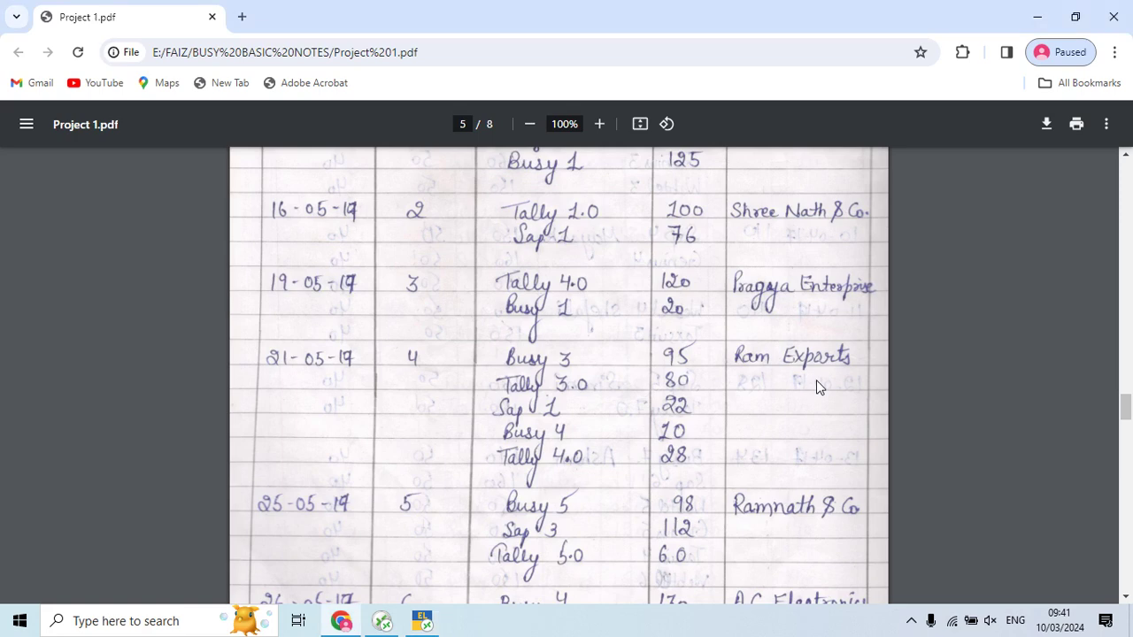
{"action": "scroll", "coordinate": [755, 346], "scroll_direction": "up", "scroll_amount": 1}
{"action": "scroll", "coordinate": [755, 347], "scroll_direction": "up", "scroll_amount": 4}
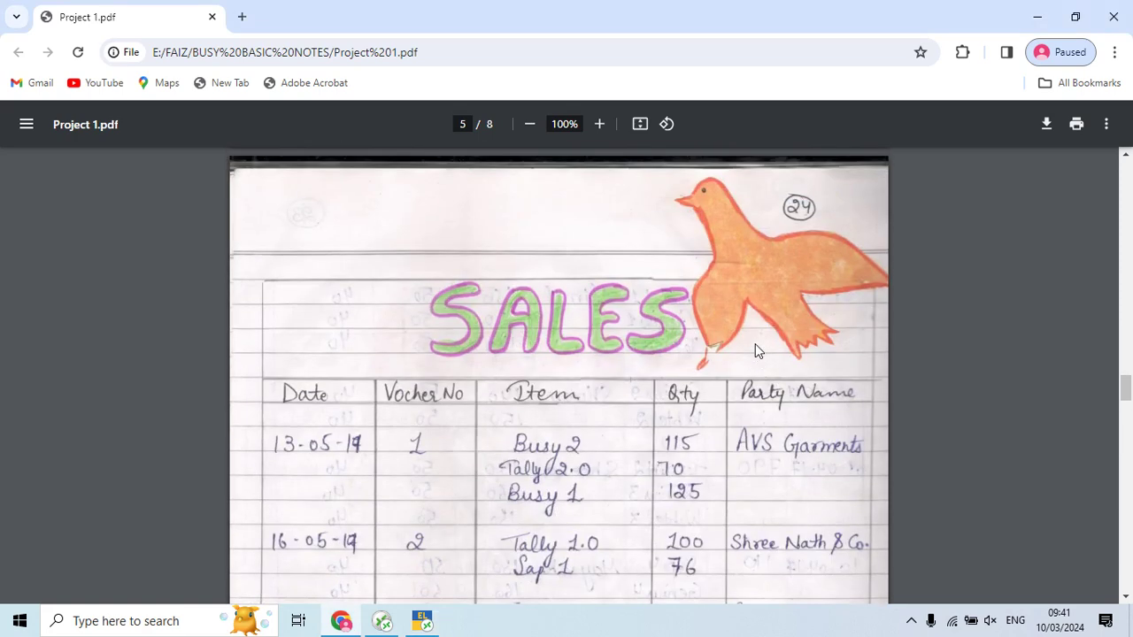
{"action": "scroll", "coordinate": [755, 347], "scroll_direction": "down", "scroll_amount": 3}
{"action": "scroll", "coordinate": [755, 351], "scroll_direction": "down", "scroll_amount": 1}
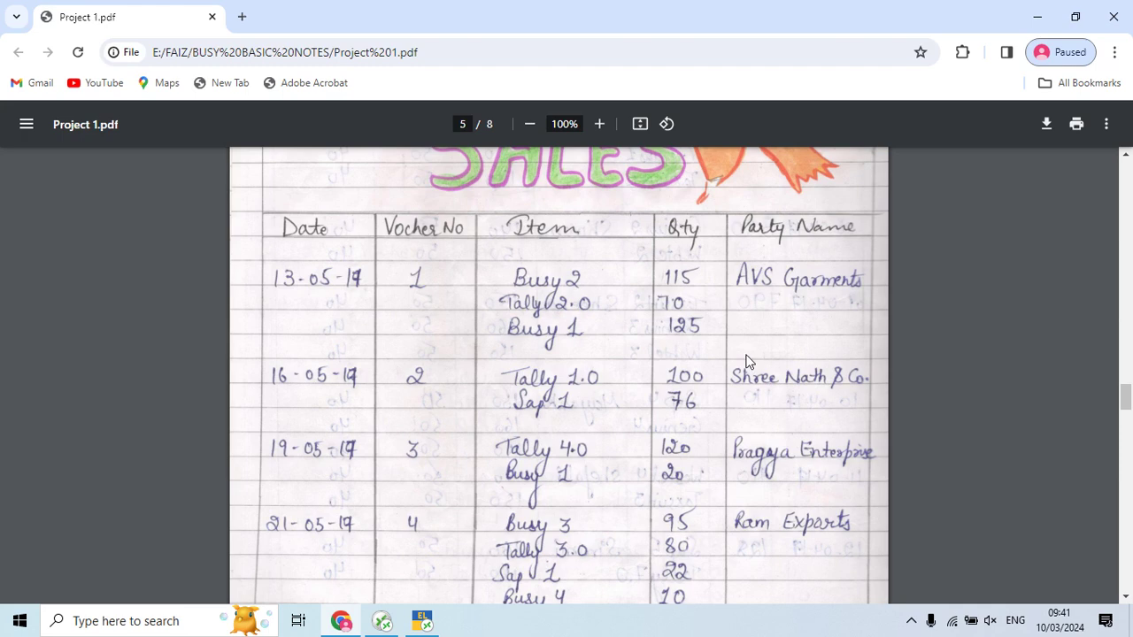
{"action": "left_click", "coordinate": [911, 620]}
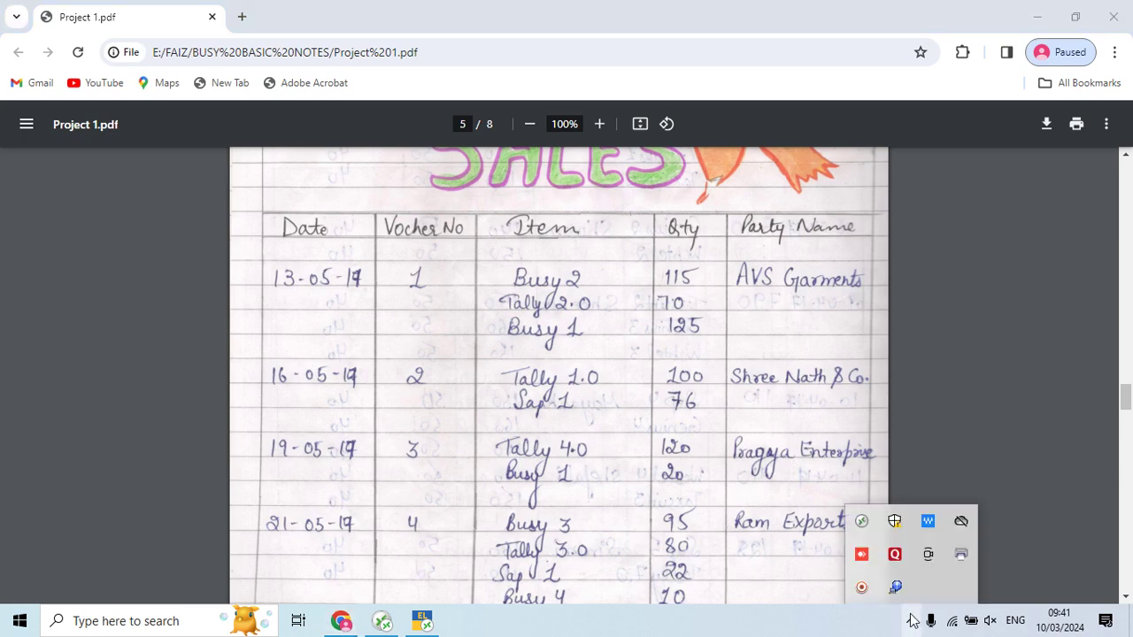
{"action": "left_click", "coordinate": [862, 588]}
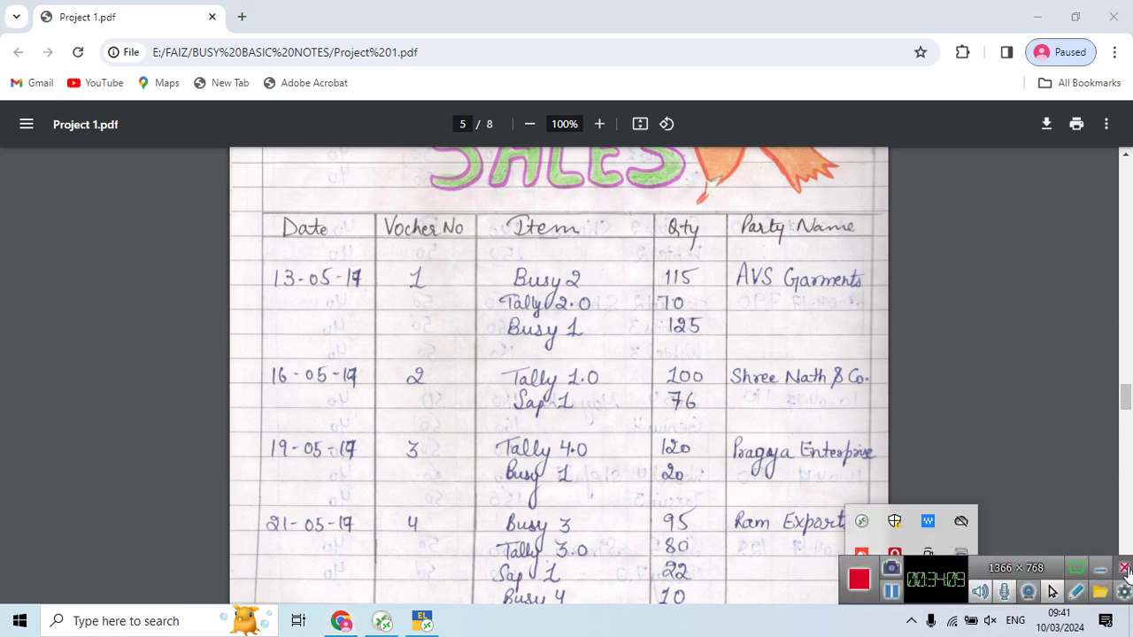